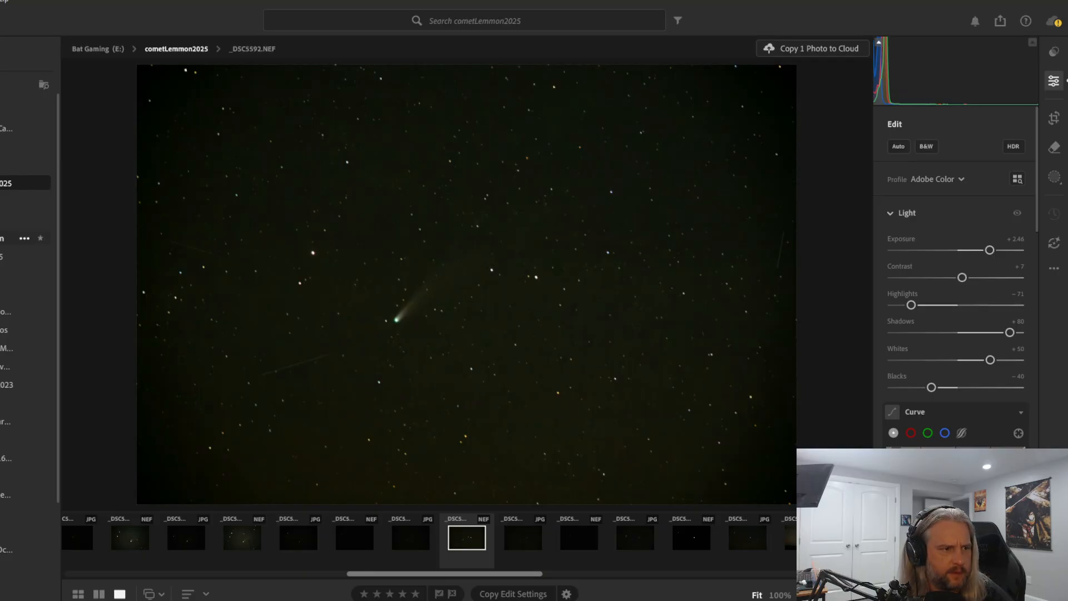
Open the Drone subfolder of the 10.25.25 property shoot from the local folder list
scroll(22, 528, down, 1)
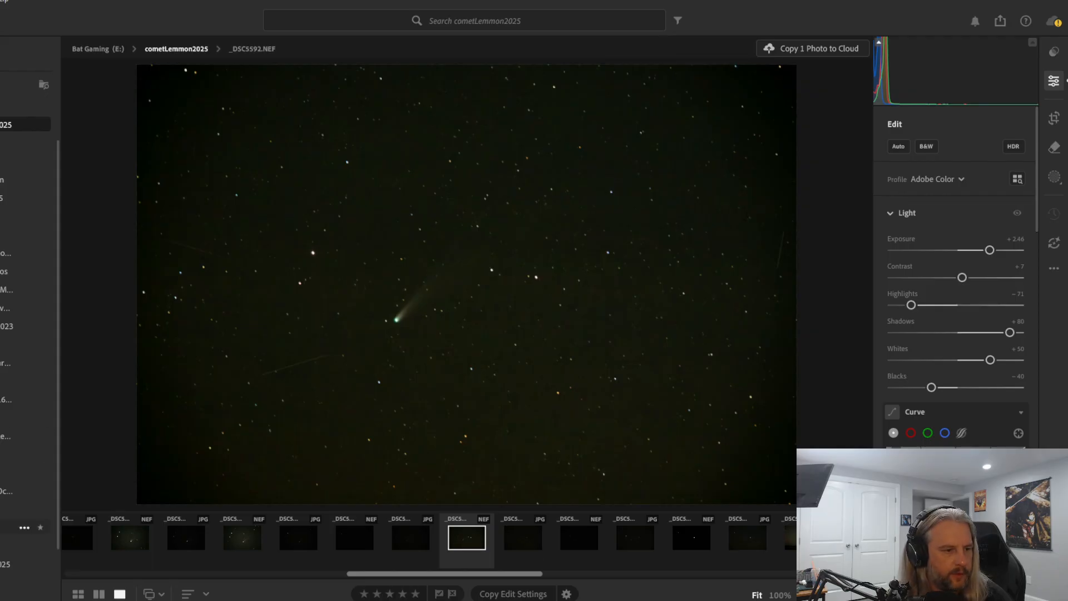
scroll(25, 390, down, 1)
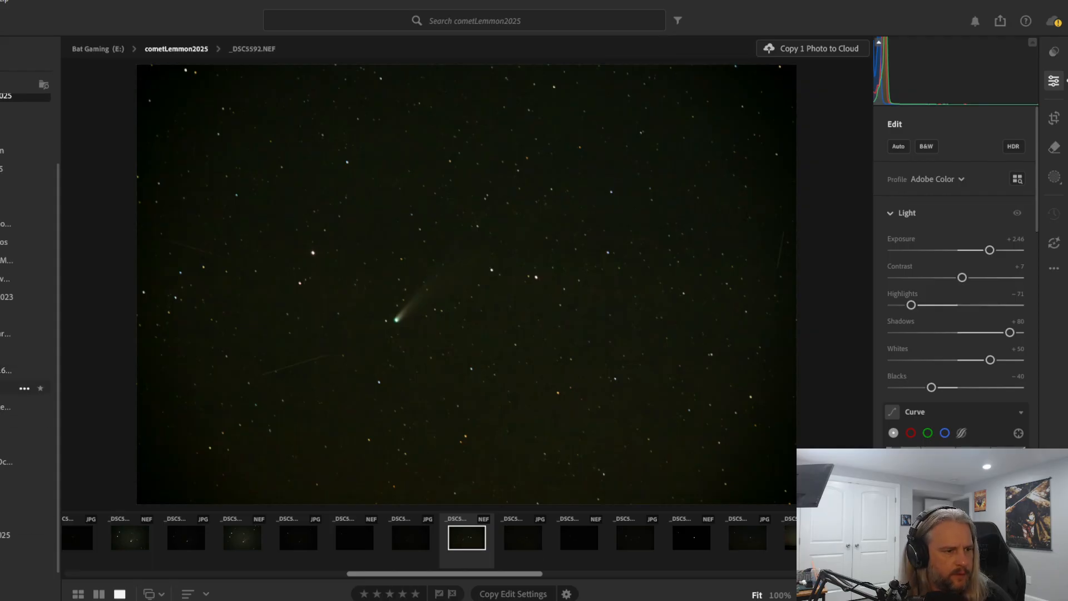
scroll(25, 395, up, 3)
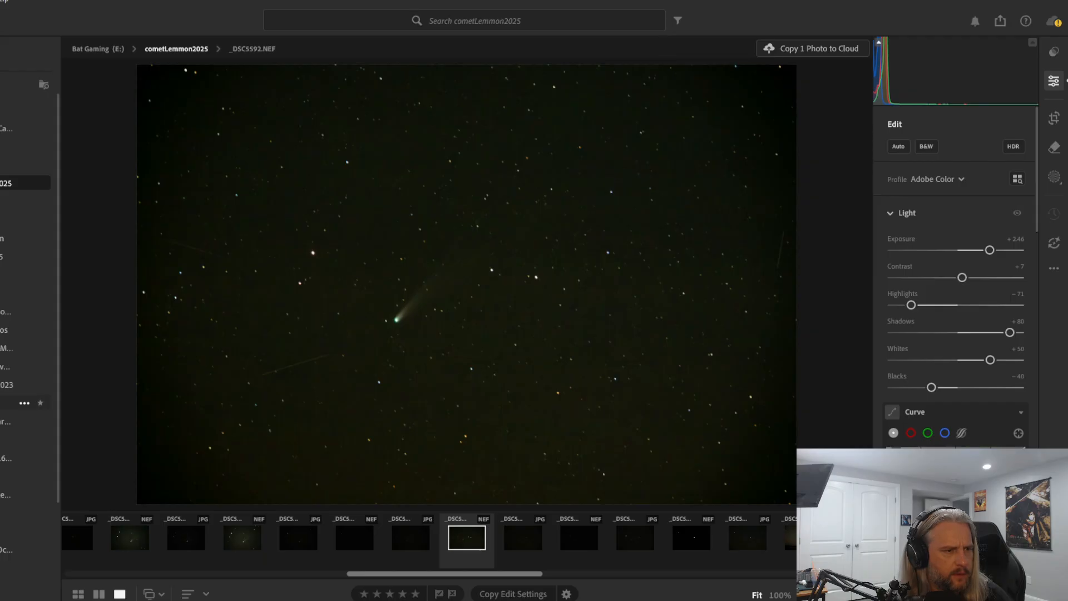
click(2, 311)
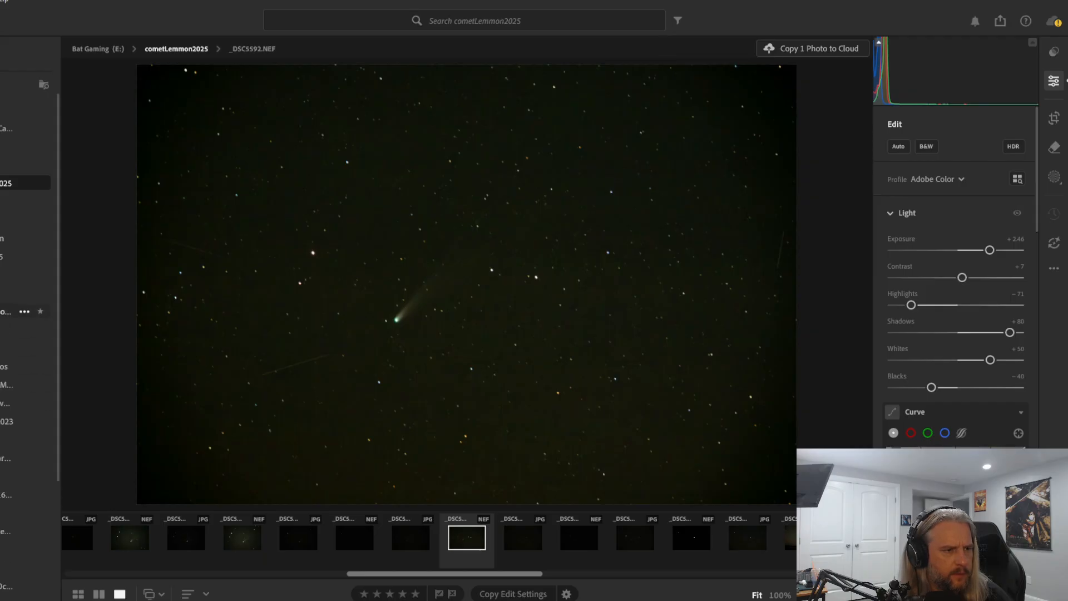
click(2, 348)
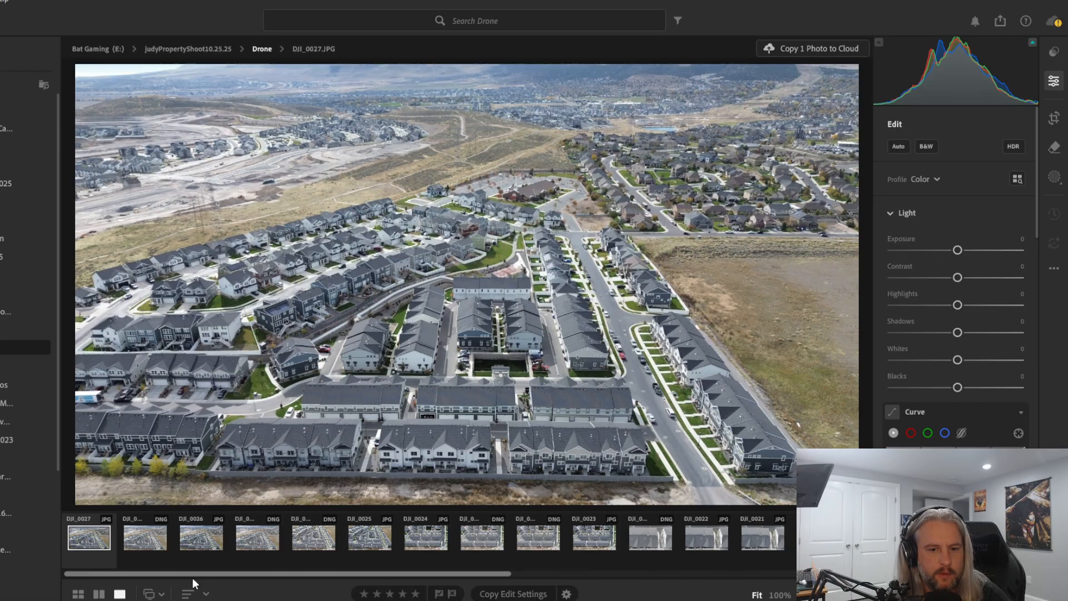
Compare the DJI_0027, DJI_0026 and DJI_0025 drone photos to choose one for editing
click(141, 537)
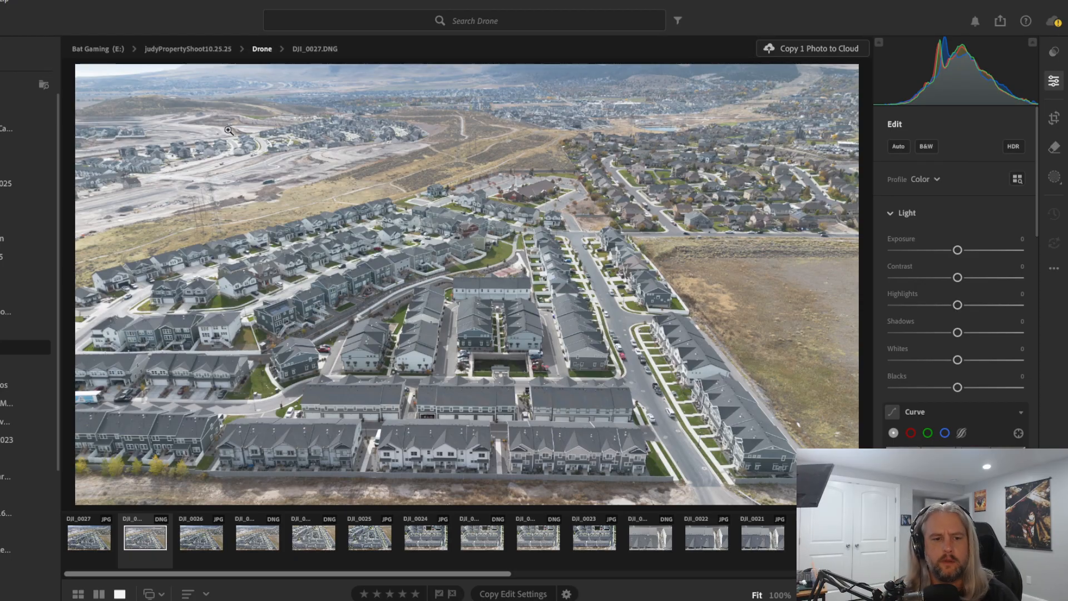
click(253, 545)
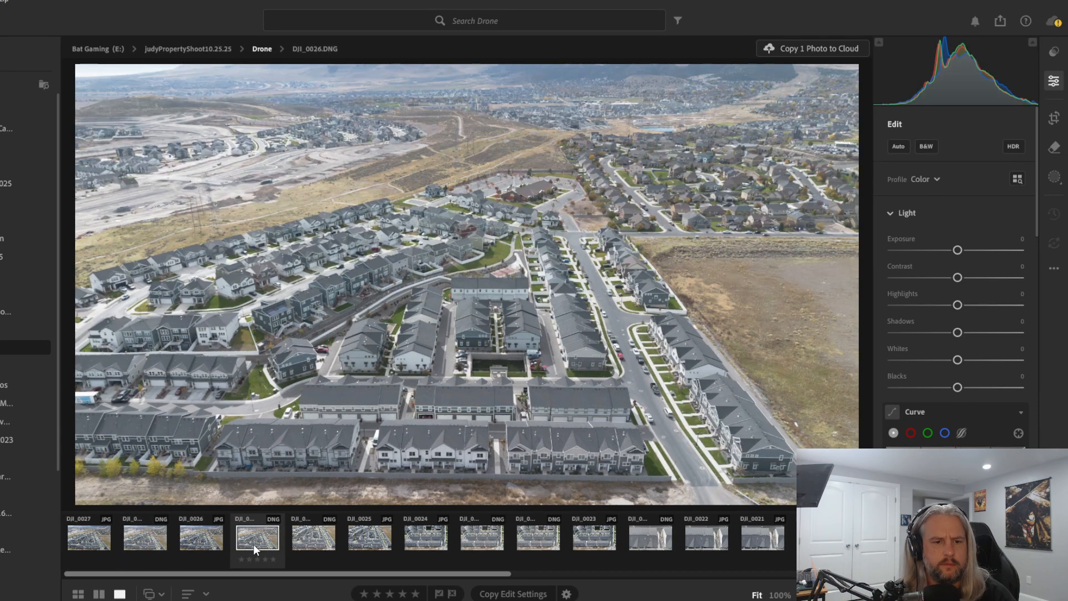
click(365, 534)
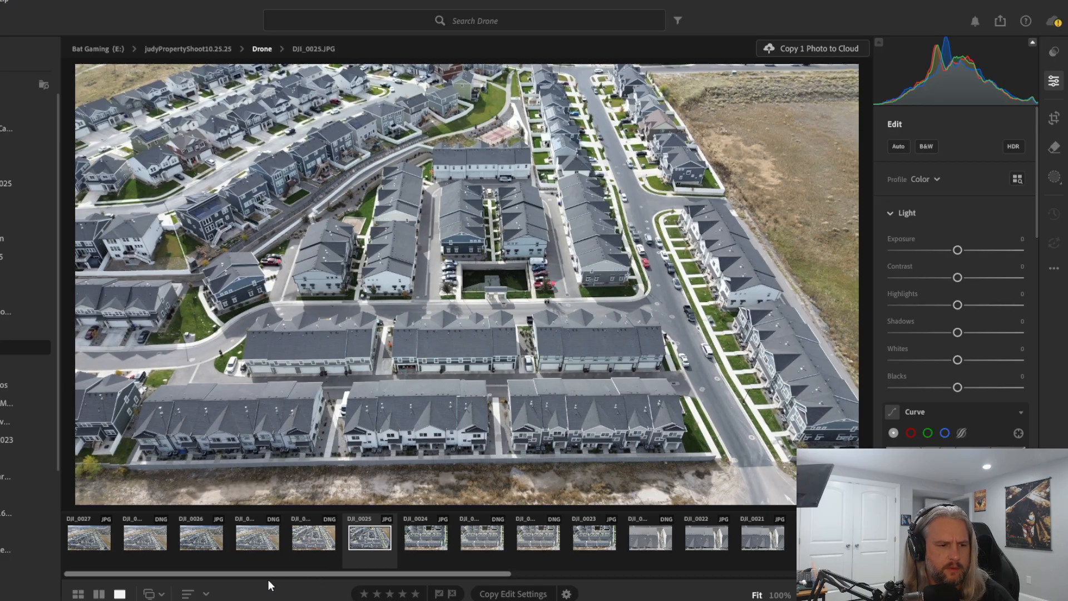
click(144, 537)
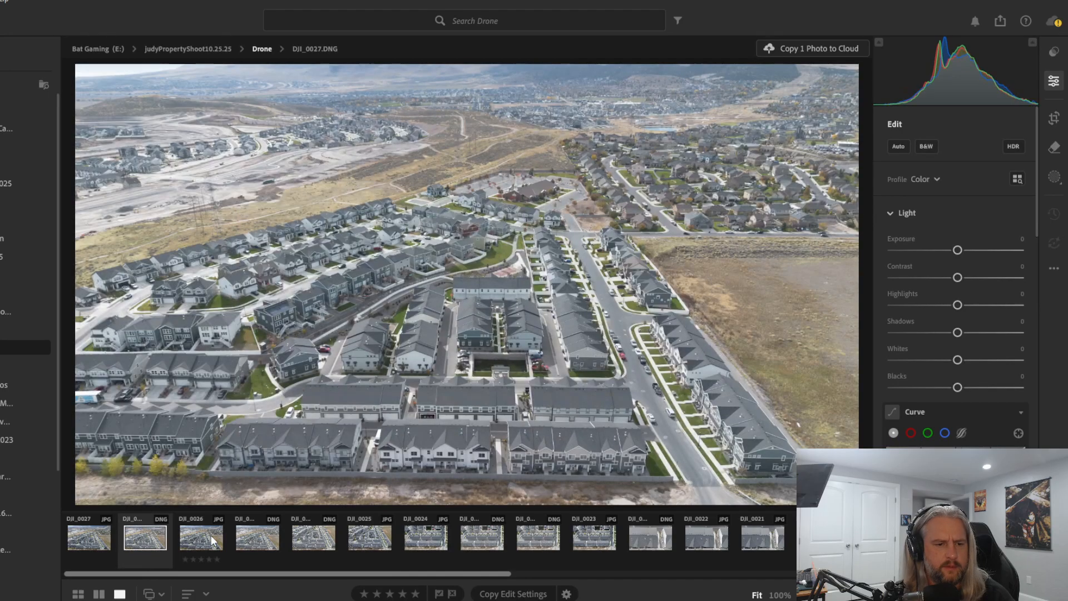
click(258, 533)
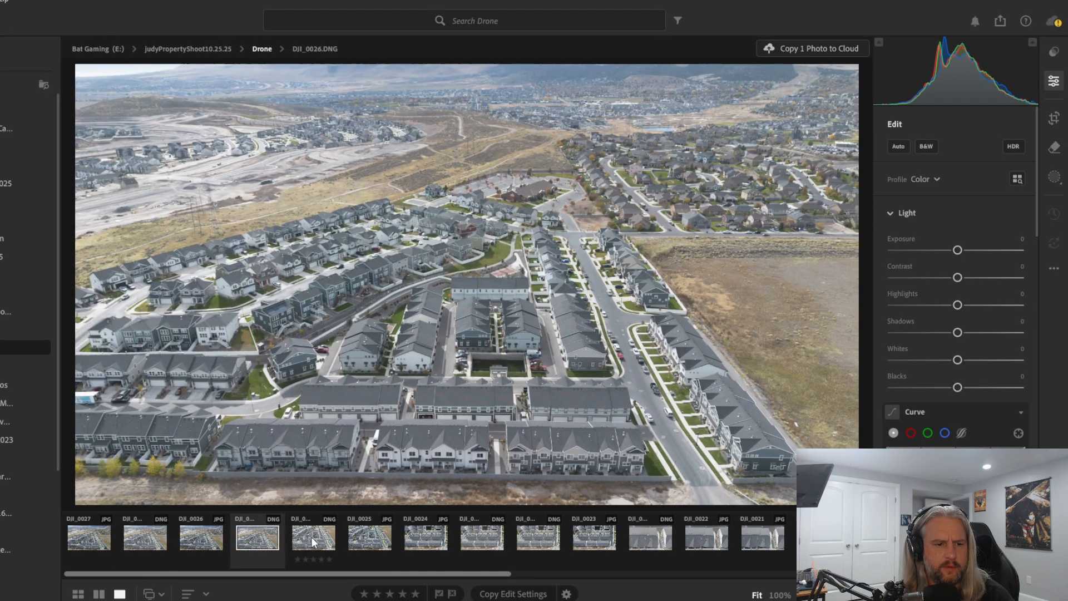
click(312, 539)
click(253, 538)
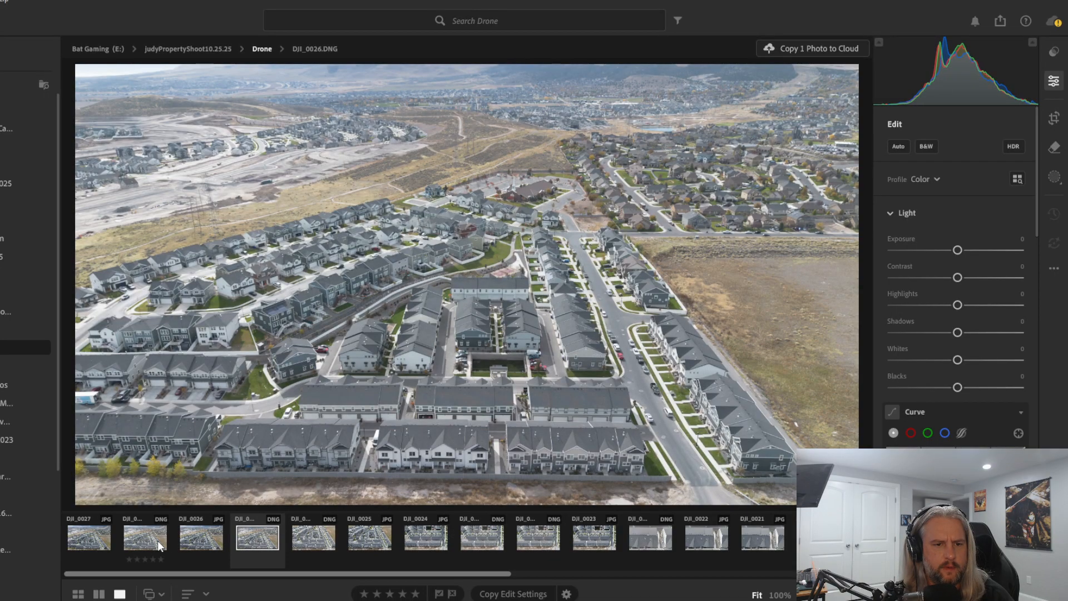
click(158, 540)
Apply the automatic adjustments to DJI_0026.DNG and set its Contrast to +21
click(265, 536)
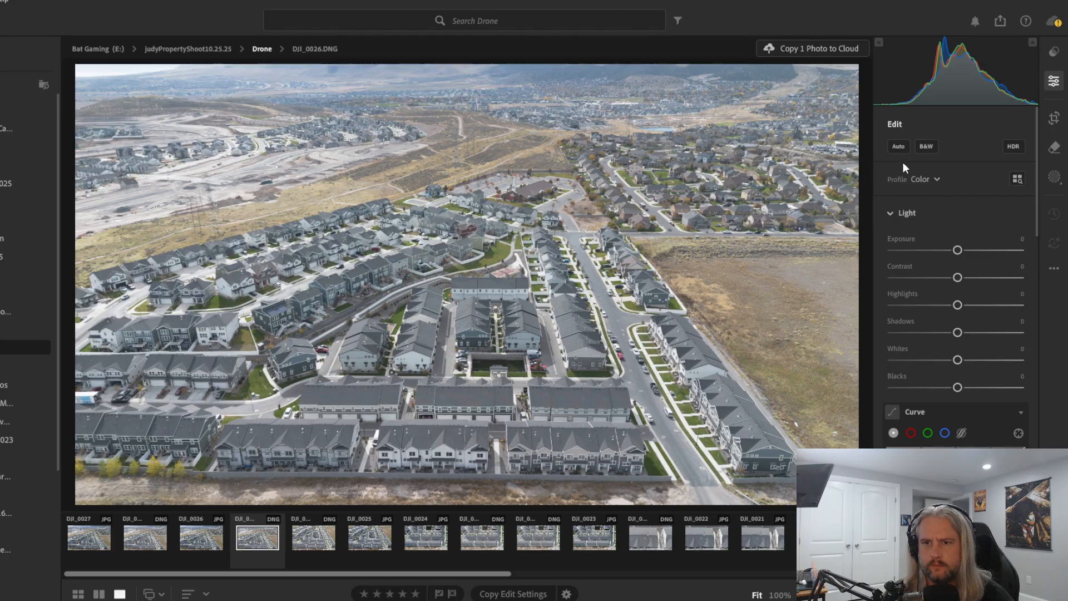
click(899, 146)
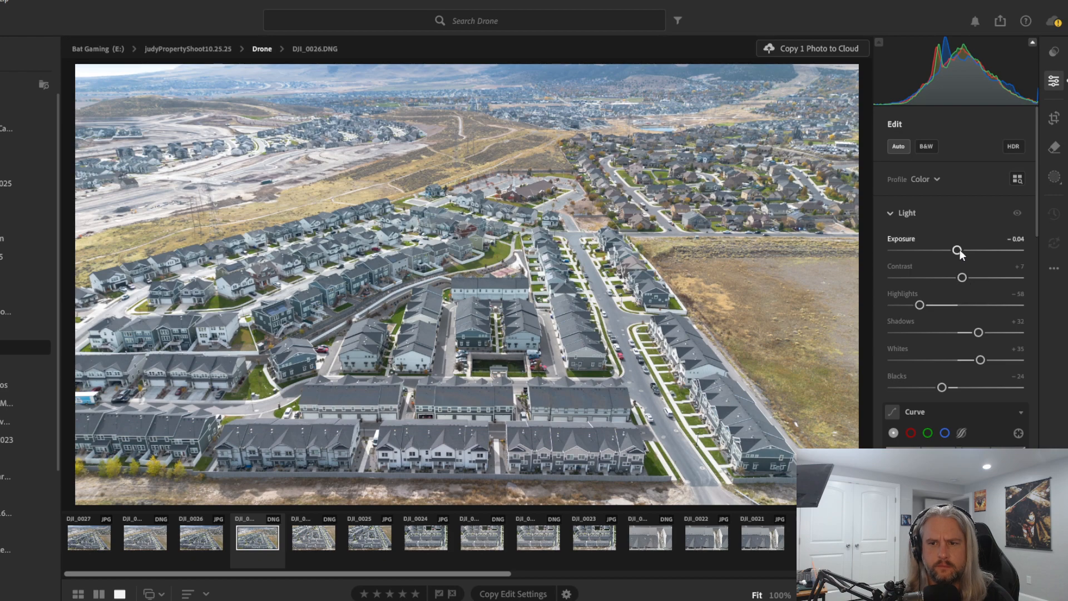
drag(964, 278, 974, 277)
Raise the photo's Vibrance to +56
scroll(974, 277, down, 3)
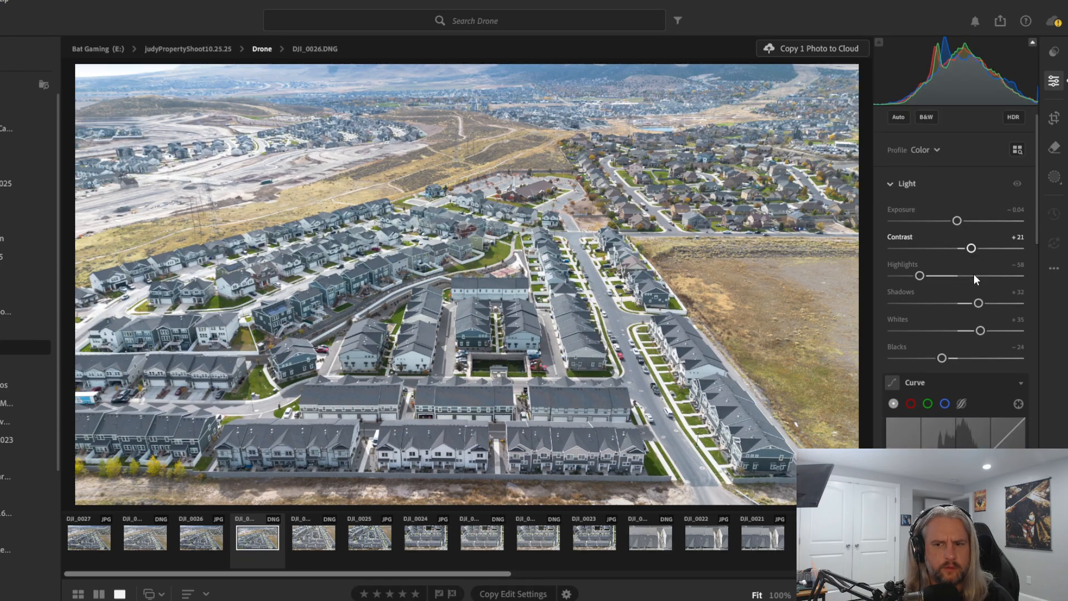
scroll(974, 274, down, 8)
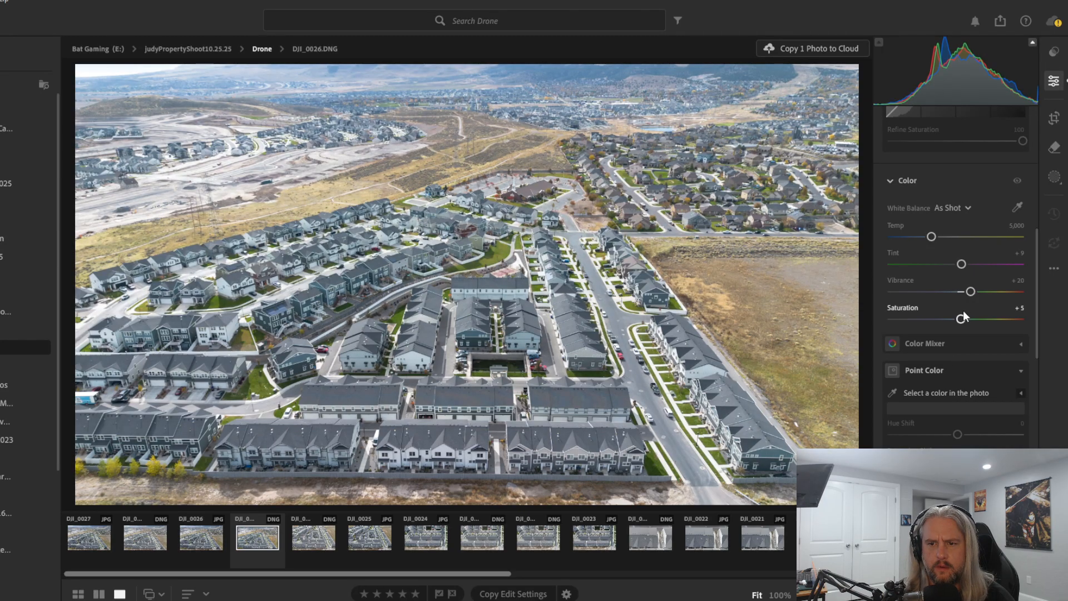
drag(971, 292, 993, 291)
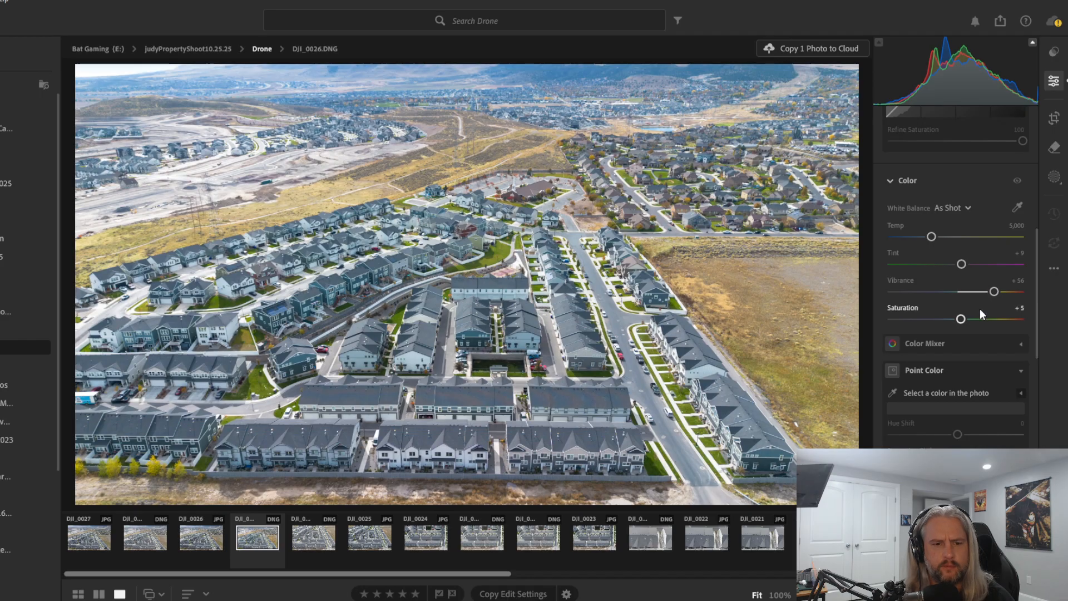
Set the Dehaze effect of the photo to +15
scroll(980, 308, down, 1)
scroll(980, 309, down, 5)
scroll(979, 309, up, 3)
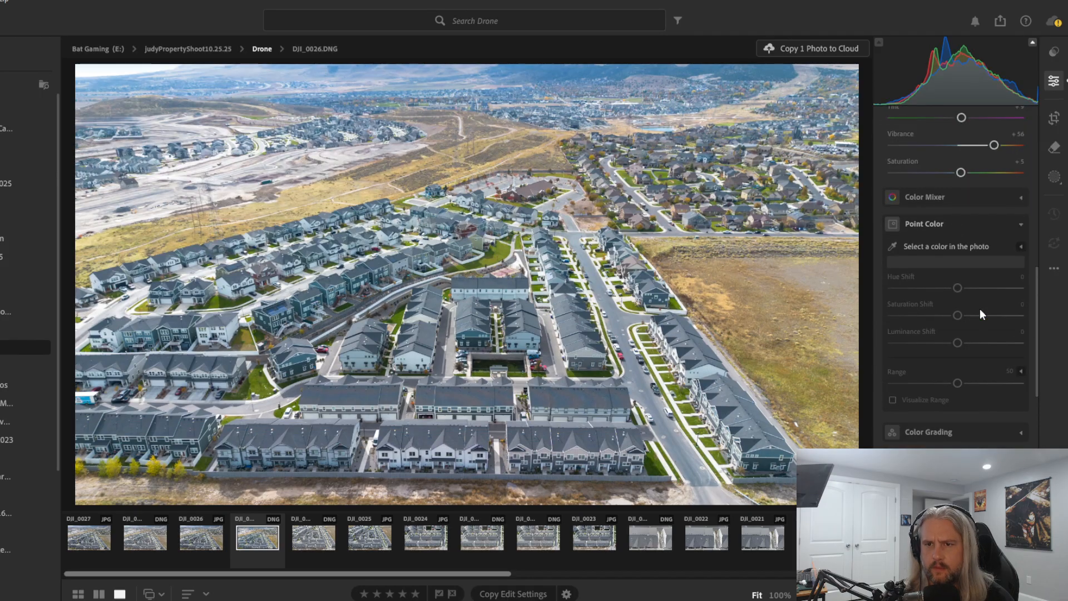
scroll(979, 309, down, 3)
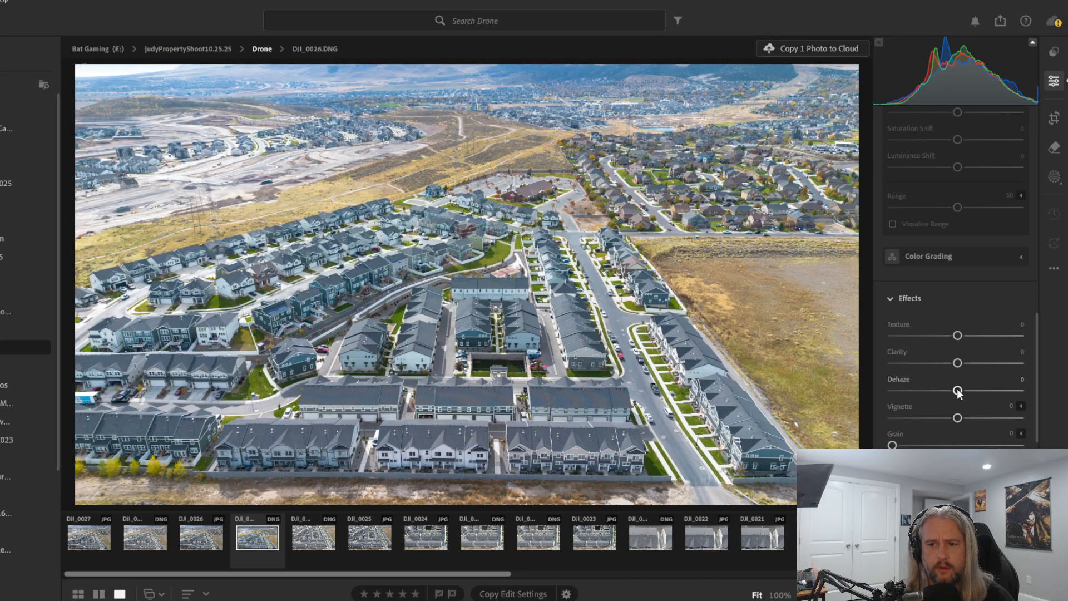
drag(957, 390, 968, 390)
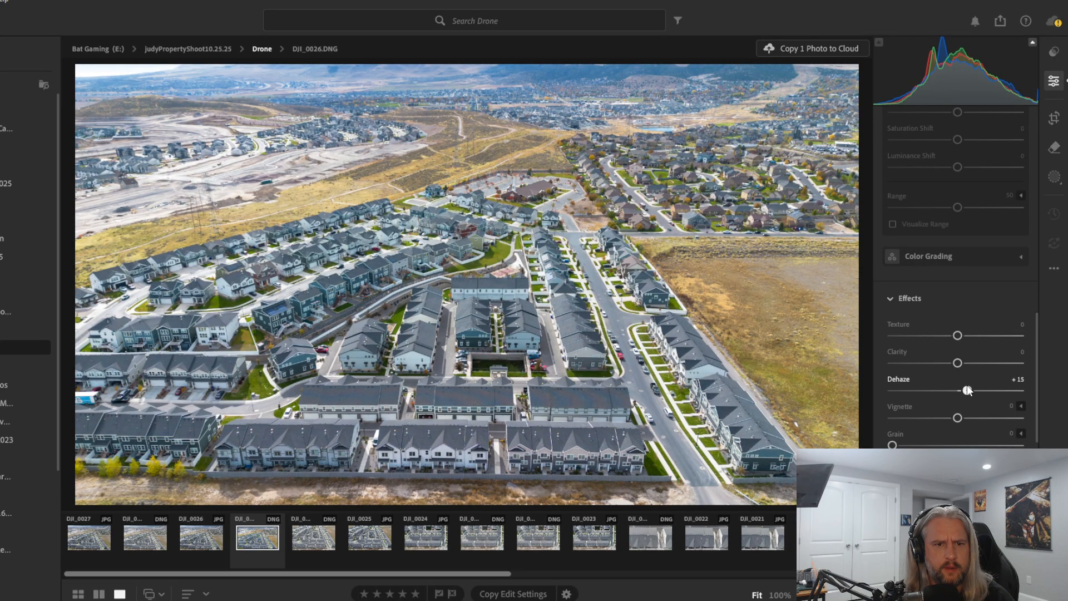
Turn on Remove Chromatic Aberration and Enable Lens Corrections for DJI_0026.DNG and review the remaining optics settings
scroll(955, 445, down, 2)
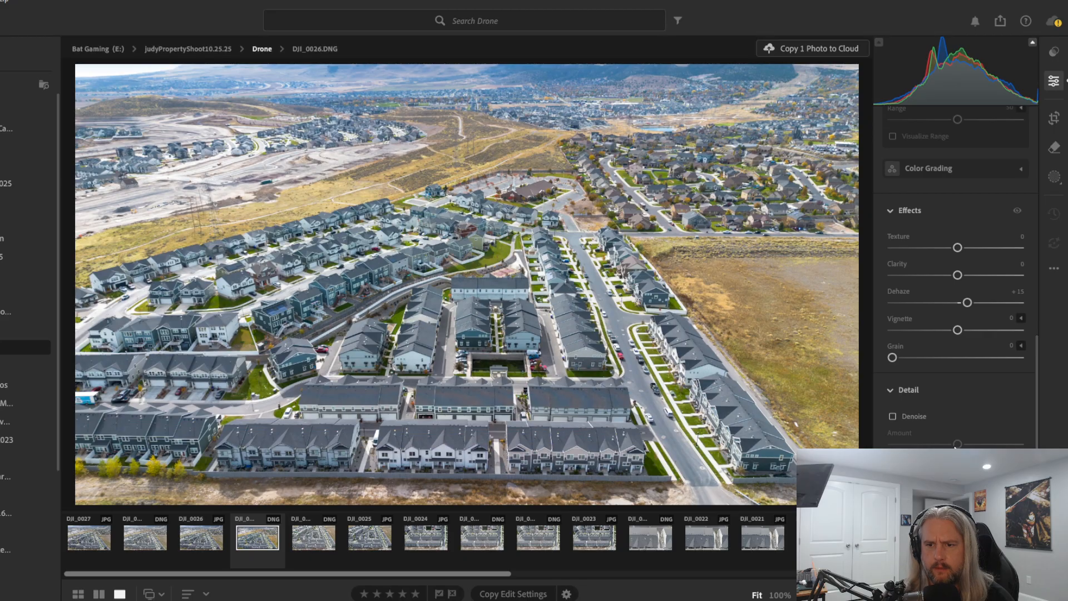
scroll(955, 445, down, 2)
scroll(954, 448, down, 2)
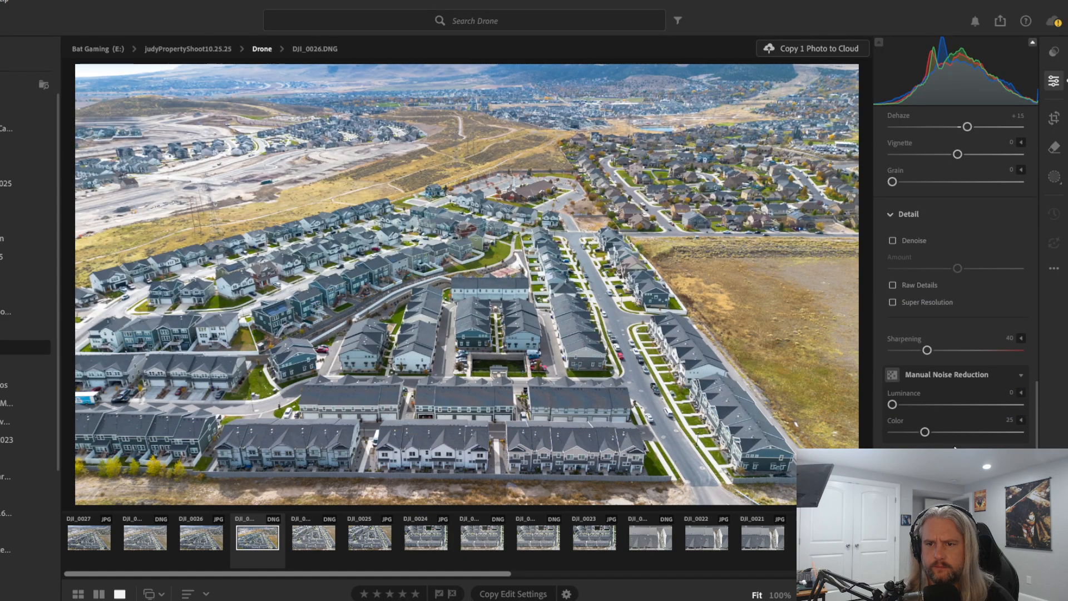
scroll(899, 448, down, 2)
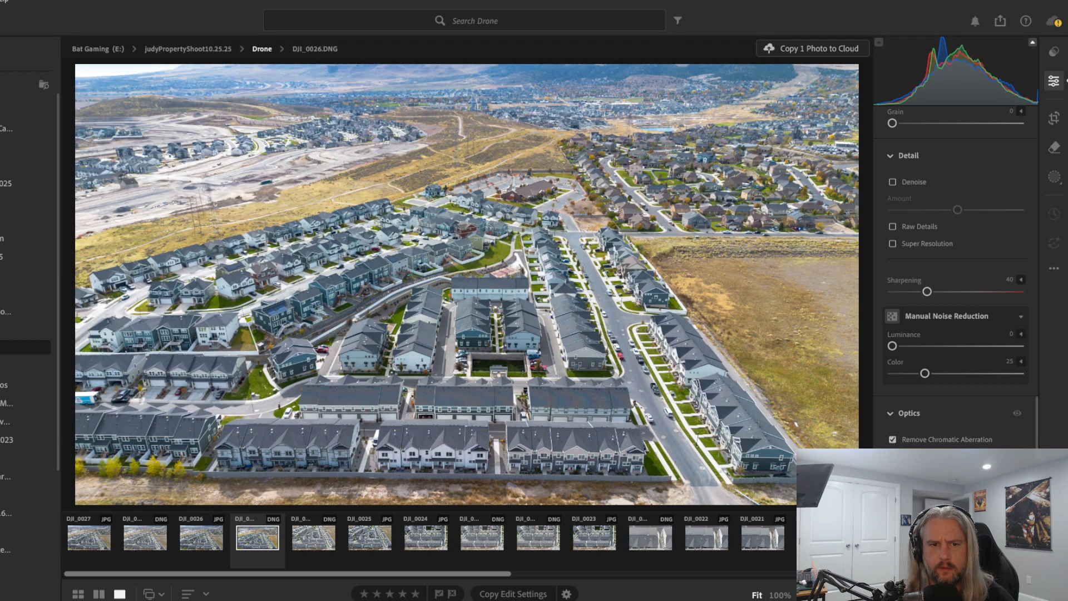
scroll(947, 292, down, 2)
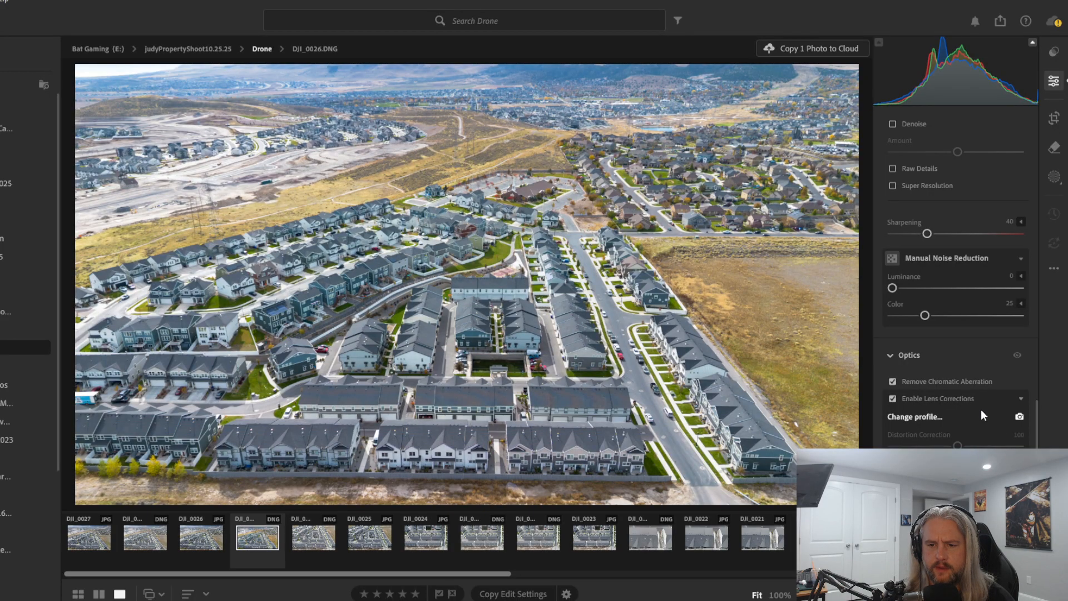
scroll(981, 411, down, 10)
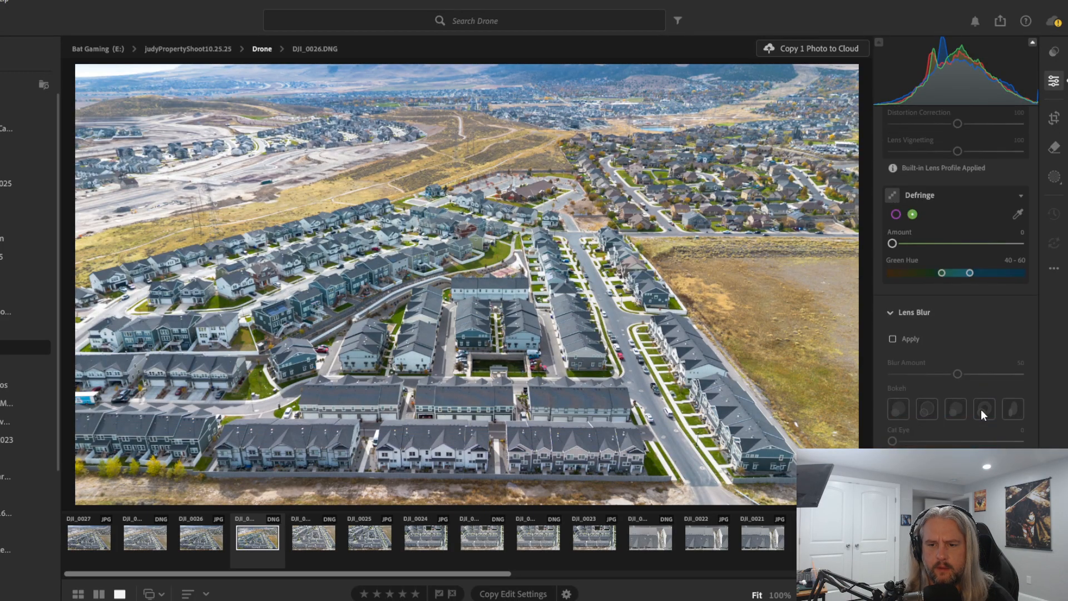
scroll(980, 409, up, 1)
scroll(985, 400, up, 2)
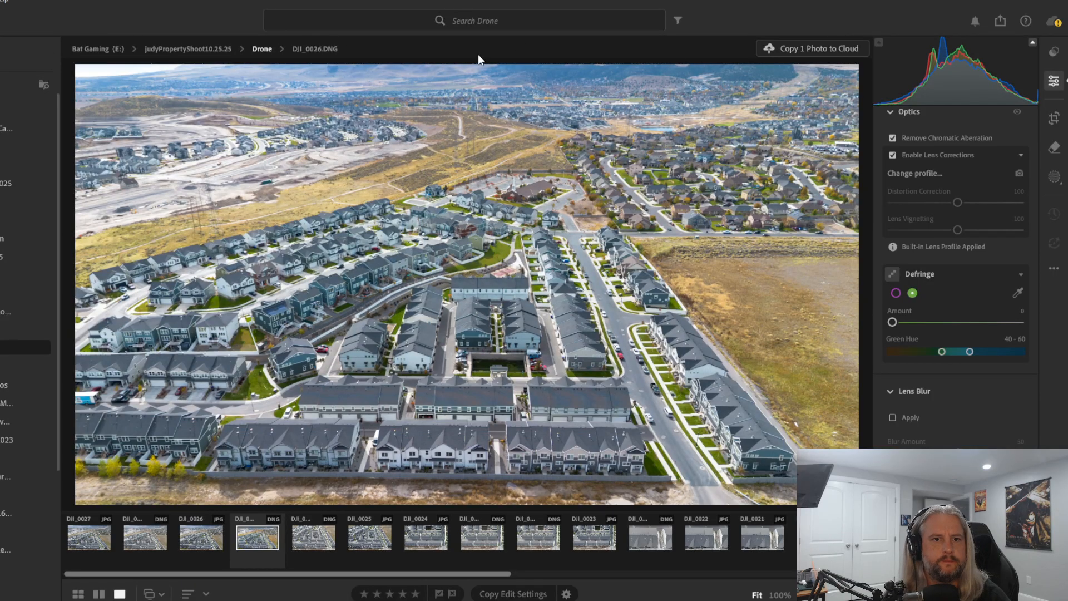
Export DJI_0026.DNG as a full-size JPG at 100% quality without the watermark
key(ctrl+shift+e)
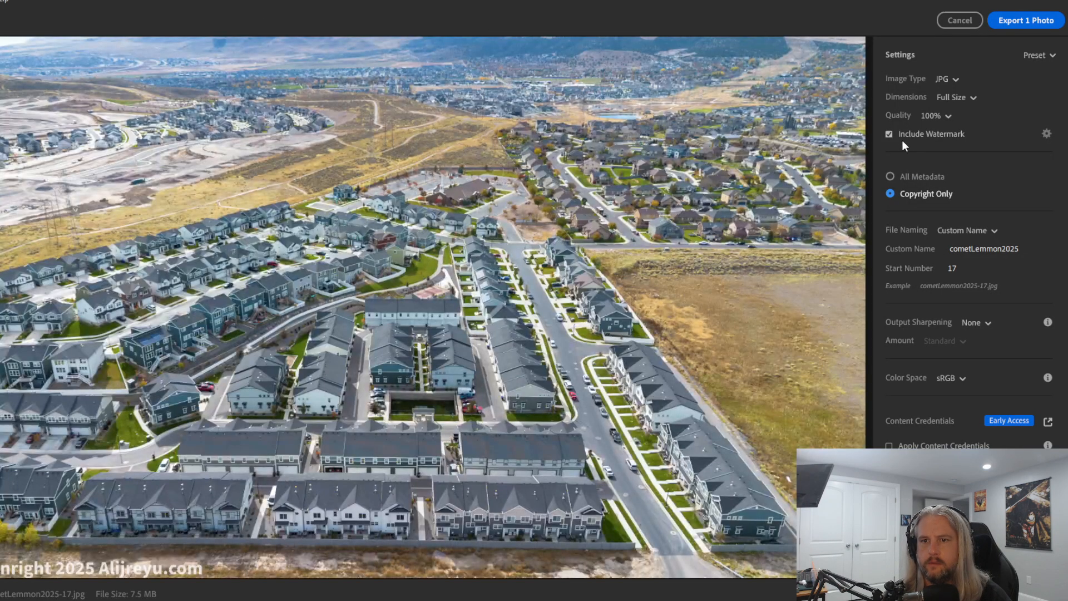
click(900, 135)
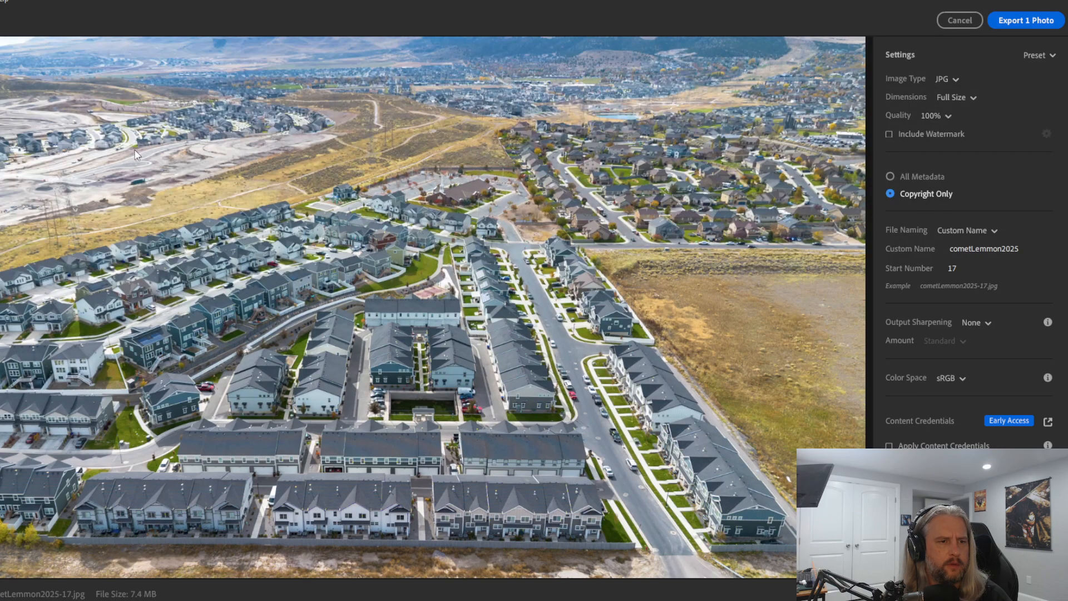
click(376, 311)
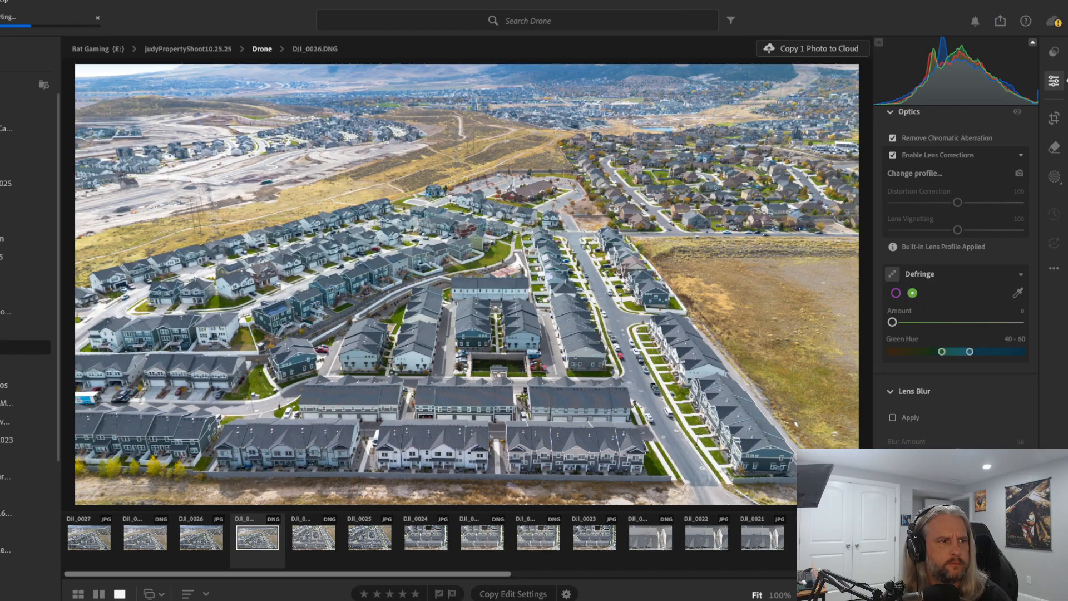
Export the same photo again as a JPG with Small dimensions at 100% quality, without a watermark
key(shift+e)
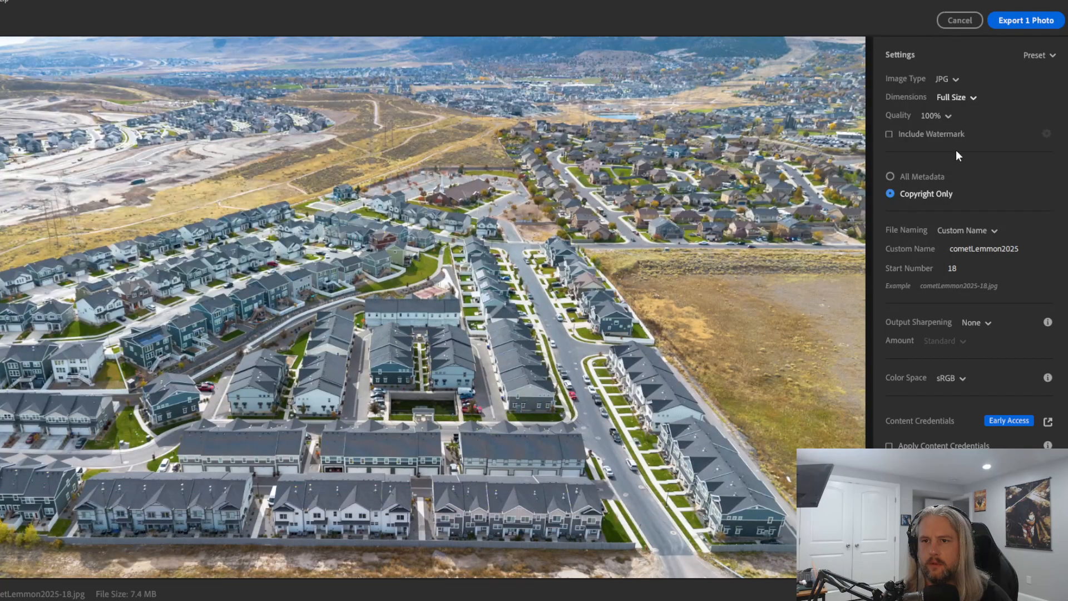
click(969, 119)
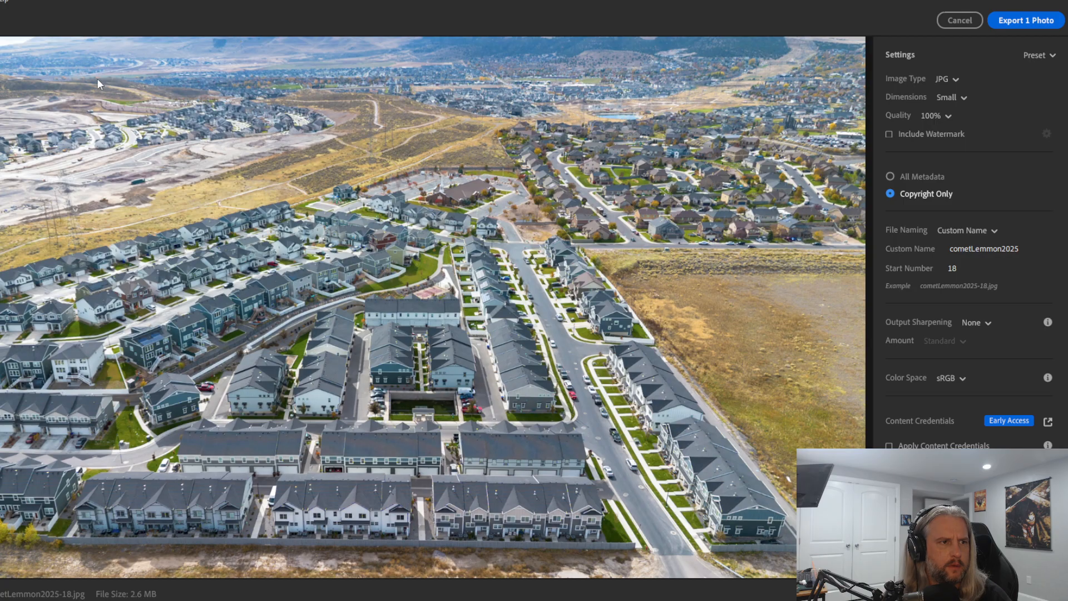
click(365, 315)
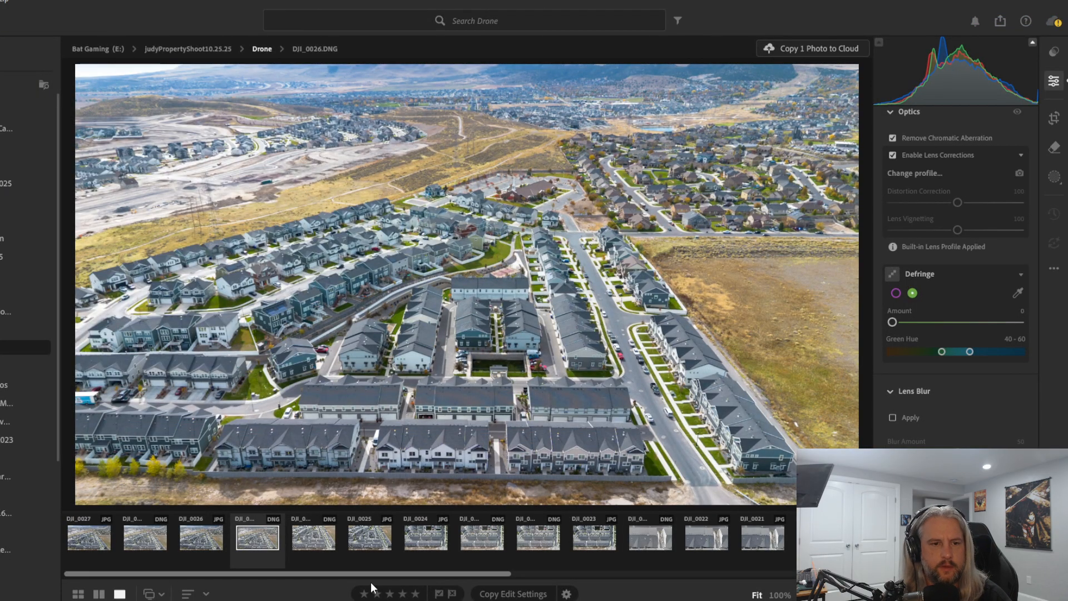
Compare the DJI_0025 and DJI_0024 photos and select DJI_0025.DNG for editing
click(321, 539)
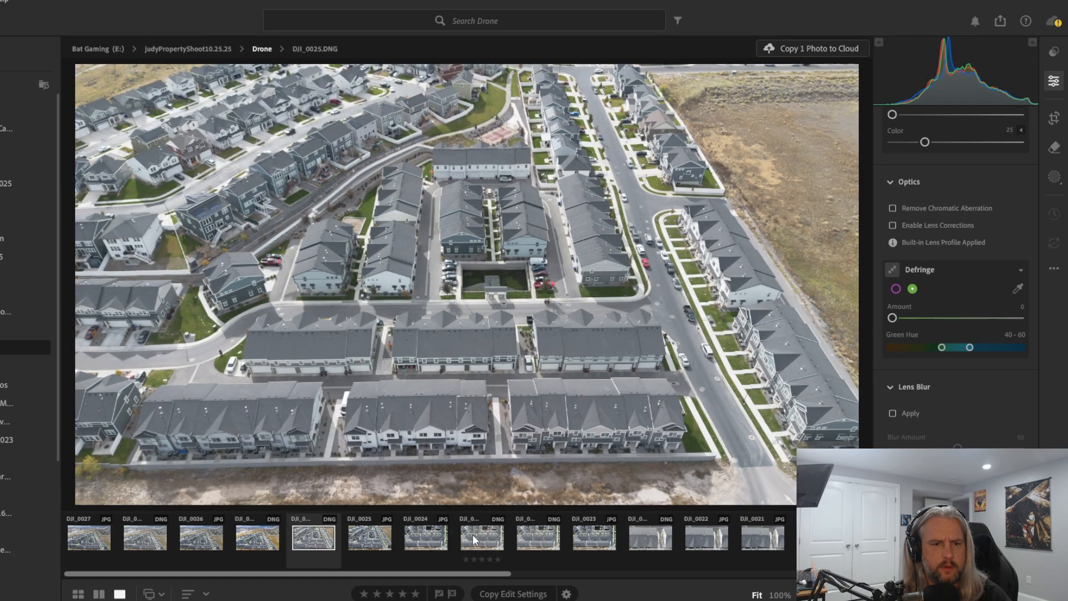
click(473, 534)
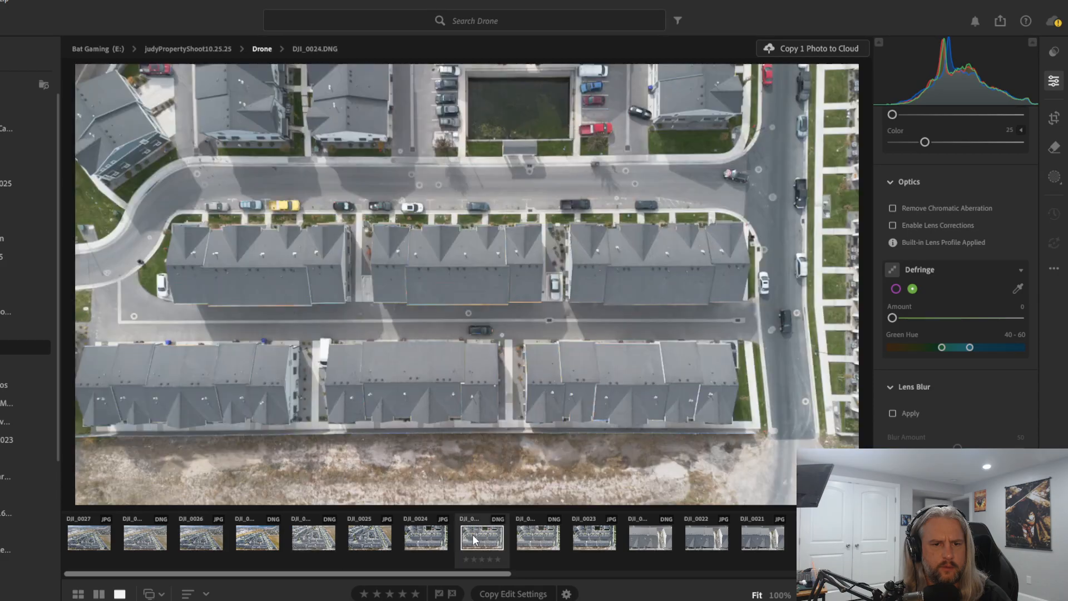
click(371, 535)
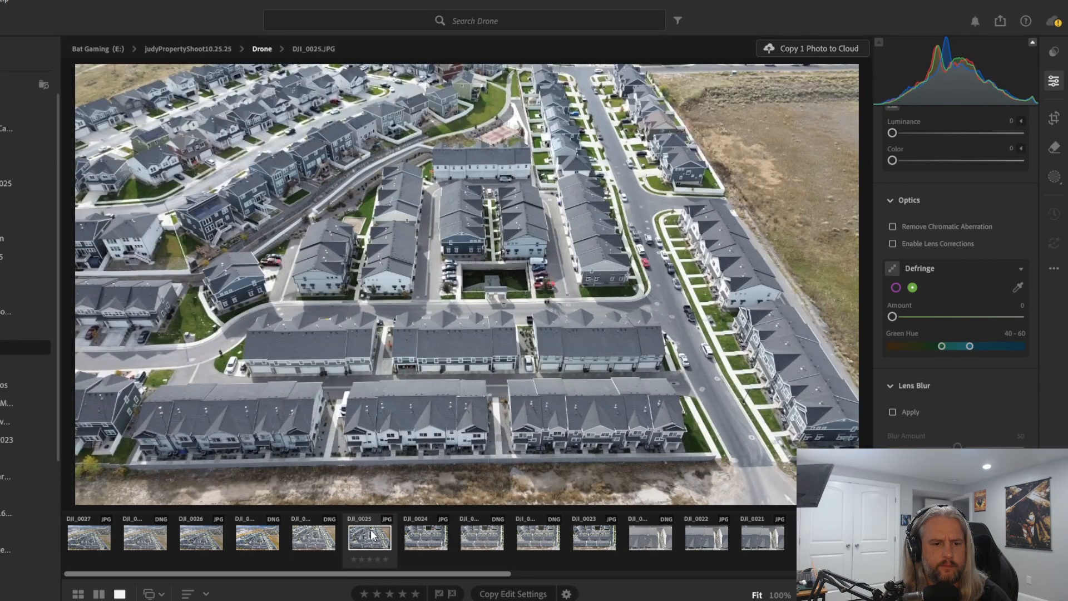
click(326, 542)
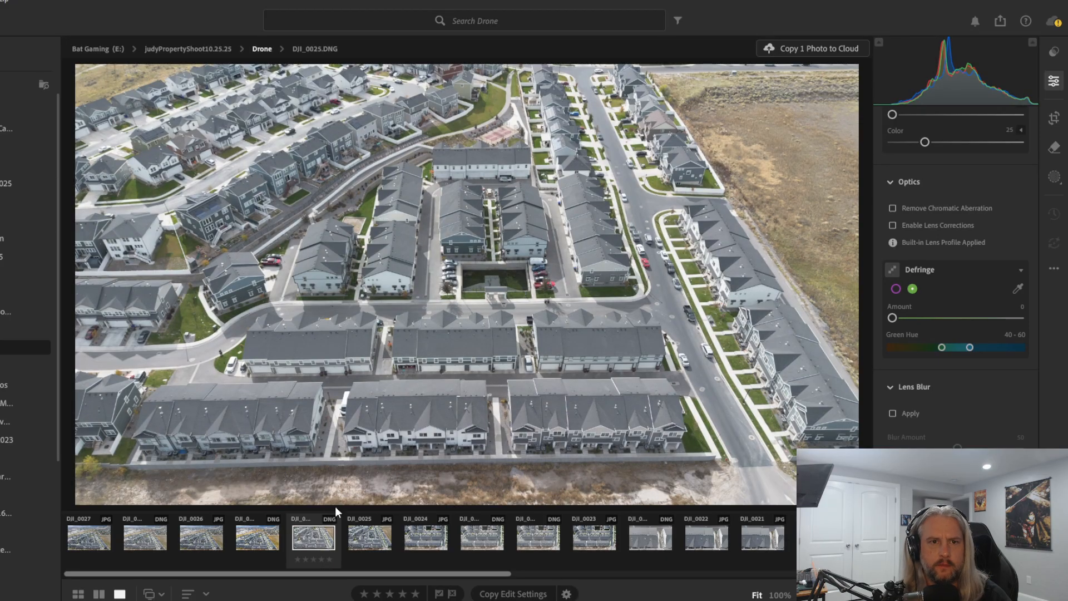
Apply the automatic adjustments to DJI_0025.DNG and raise its Contrast to +23
scroll(989, 182, up, 5)
scroll(989, 182, up, 10)
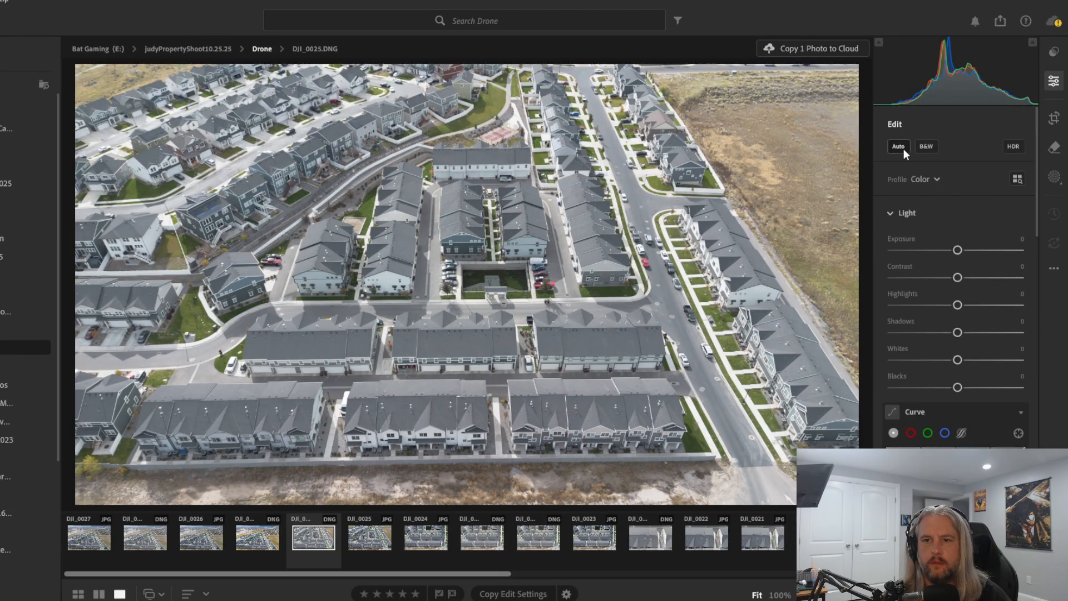
click(903, 149)
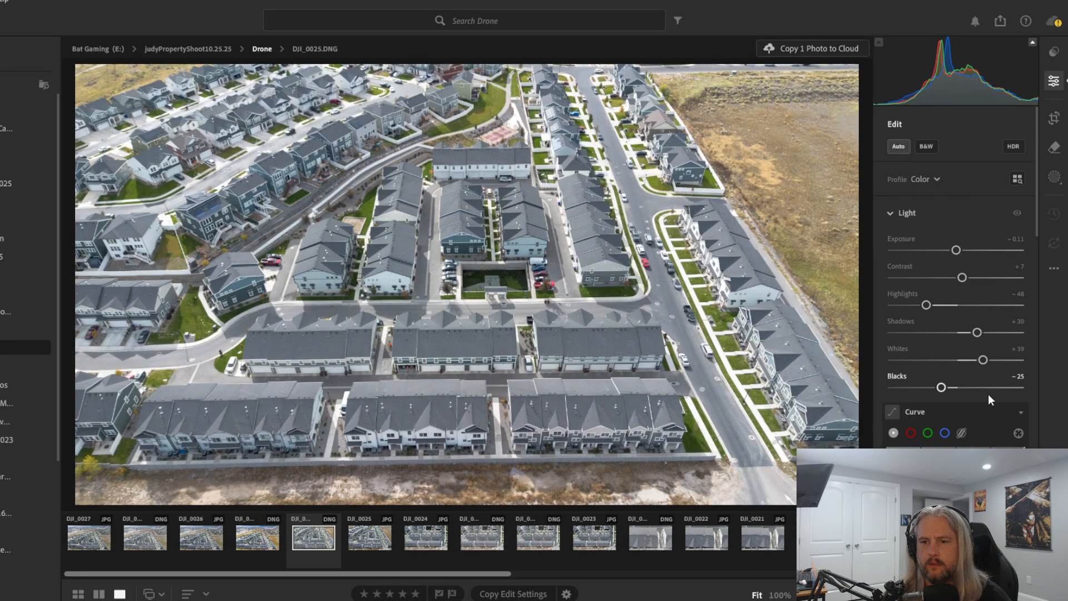
drag(963, 279, 973, 279)
Raise the Vibrance of DJI_0025.DNG to +40
scroll(955, 344, down, 3)
scroll(955, 343, down, 5)
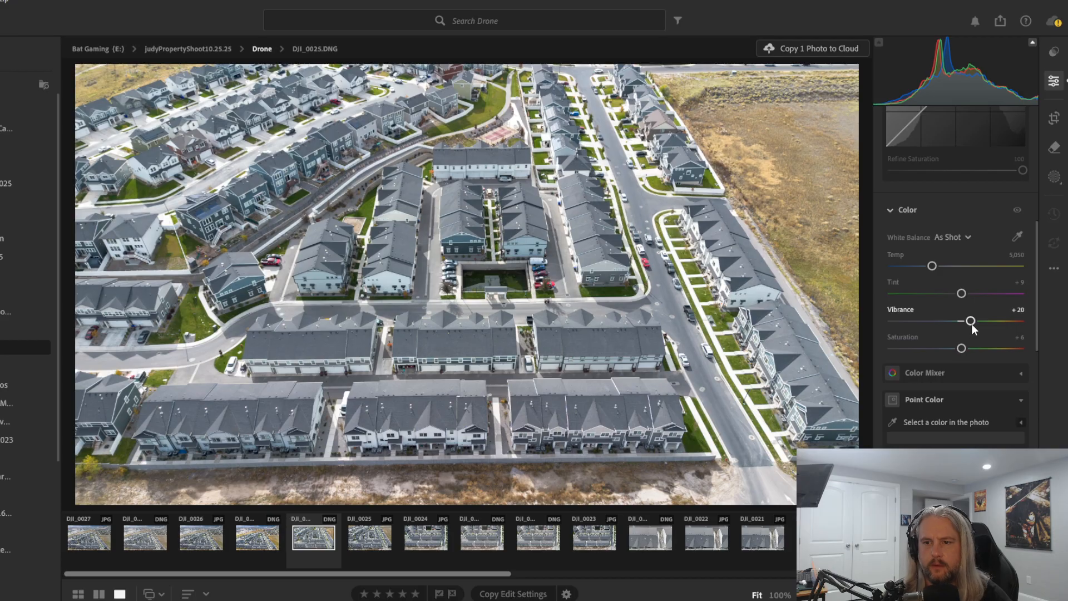
drag(970, 321, 984, 322)
Turn on Remove Chromatic Aberration and Enable Lens Corrections for DJI_0025.DNG
scroll(957, 360, down, 5)
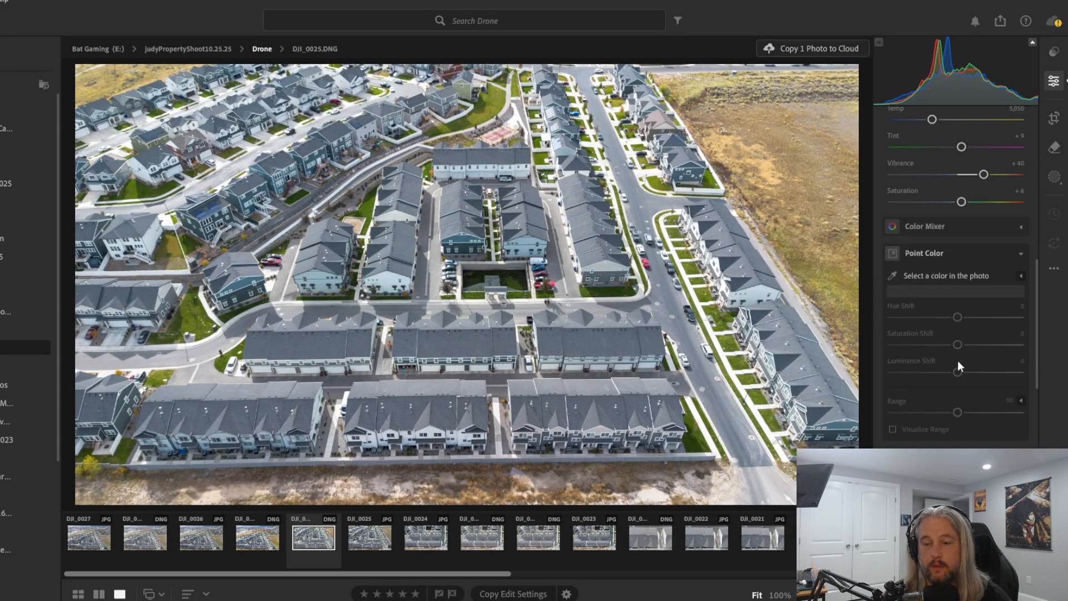
scroll(957, 360, up, 3)
scroll(957, 361, down, 3)
scroll(958, 363, down, 3)
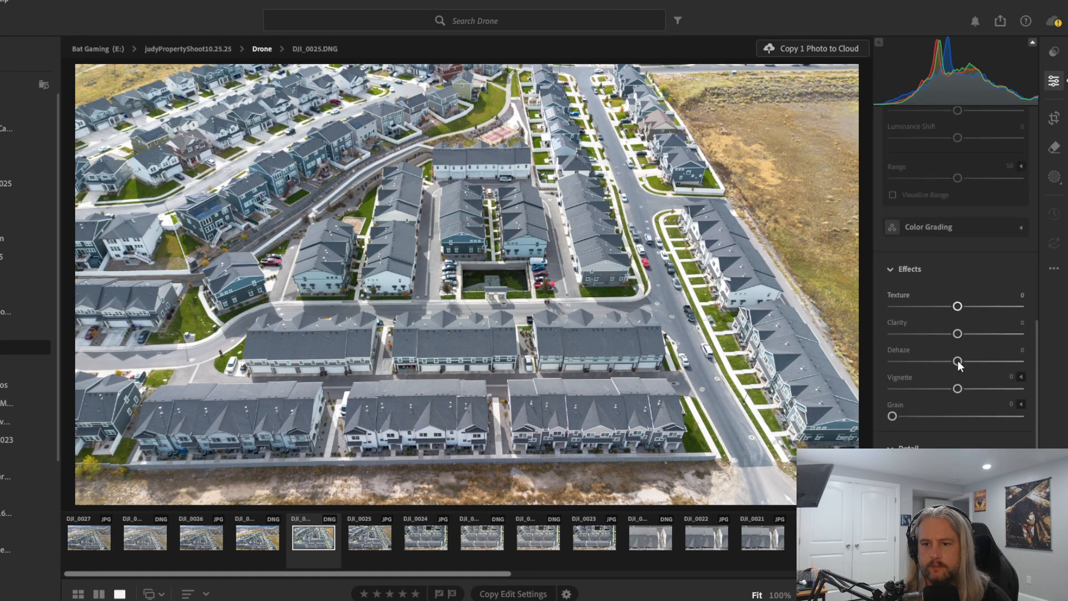
scroll(900, 429, down, 3)
scroll(900, 428, up, 5)
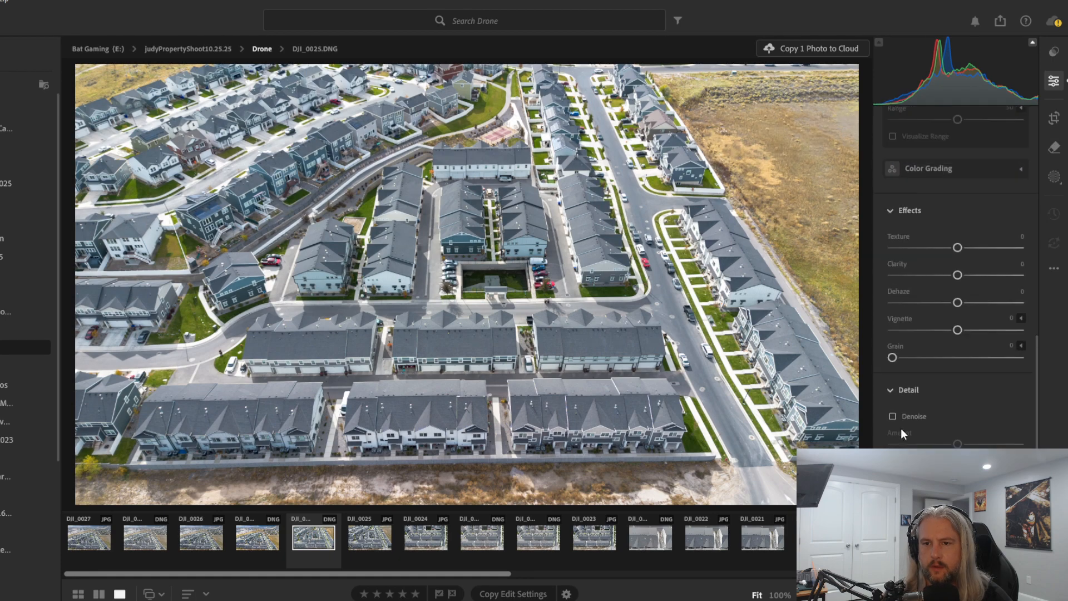
scroll(900, 429, down, 5)
scroll(900, 429, down, 1)
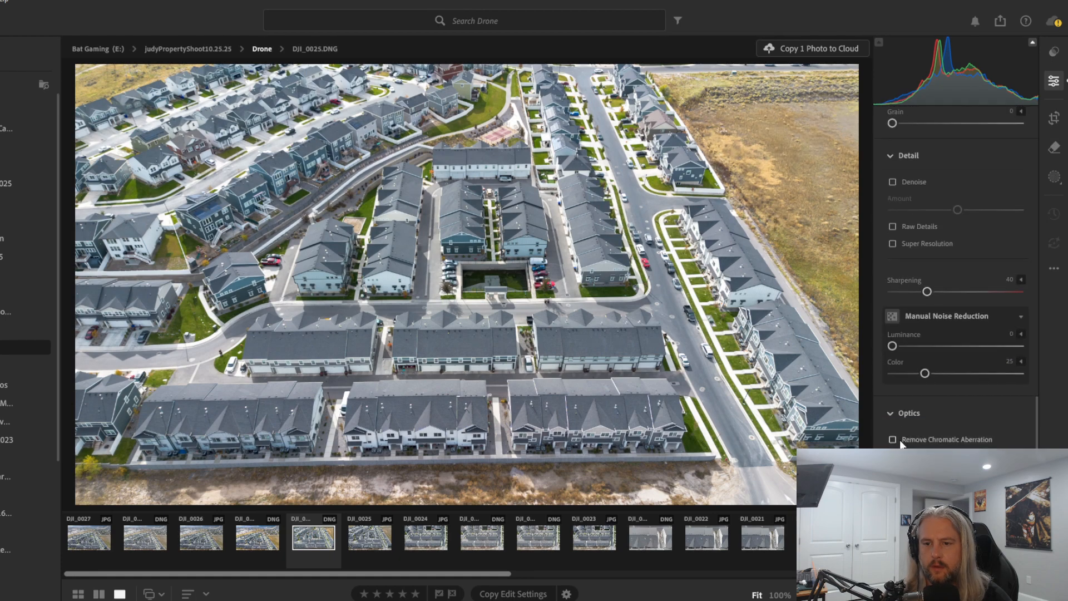
scroll(929, 430, down, 6)
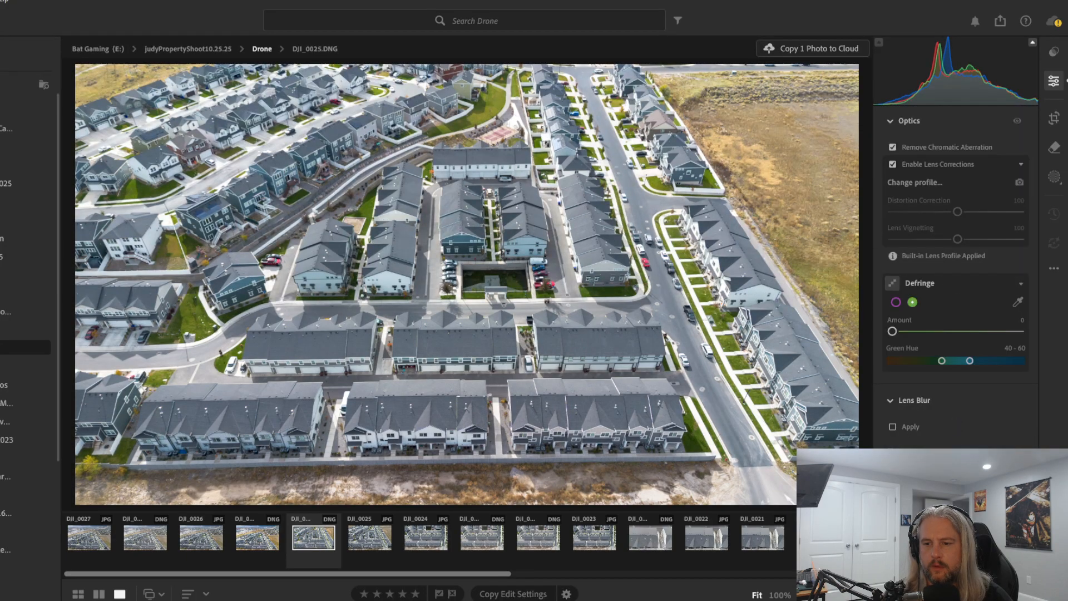
View the camera and file information of DJI_0025.DNG and return to the editing controls
key(i)
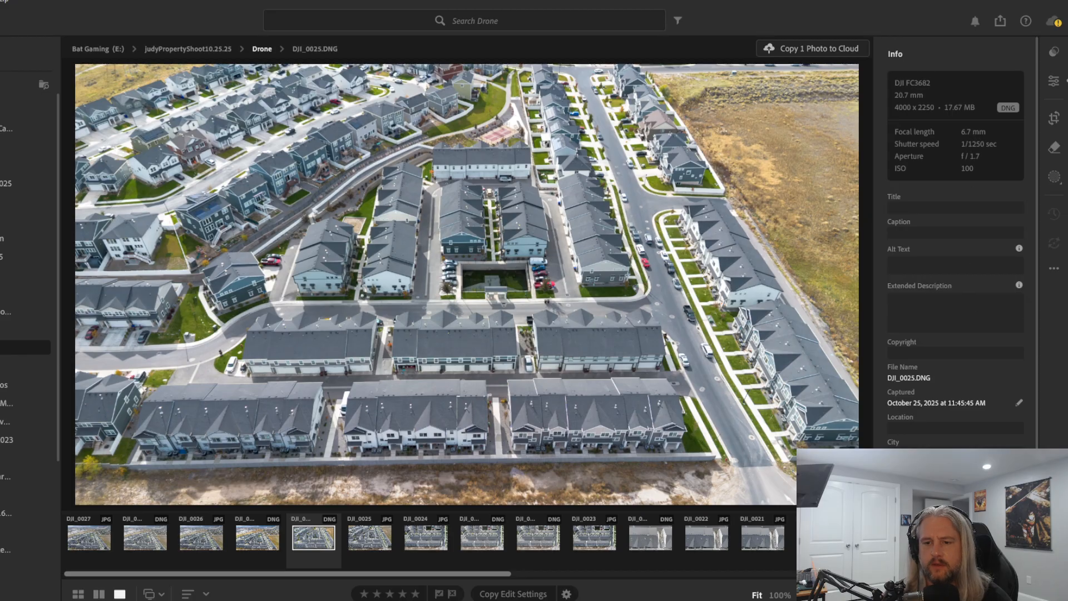
key(i)
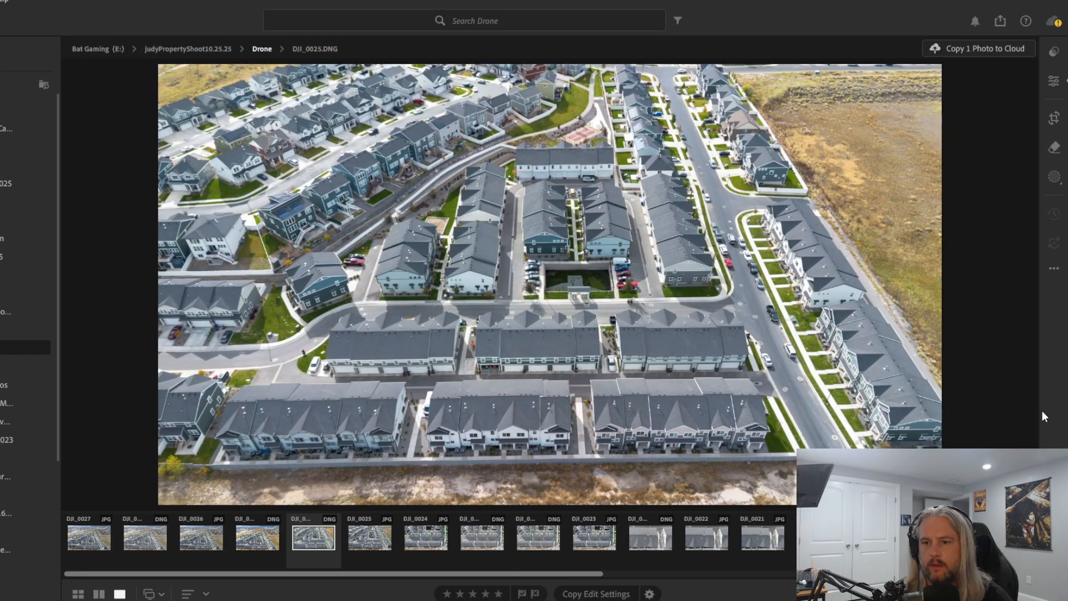
click(1053, 82)
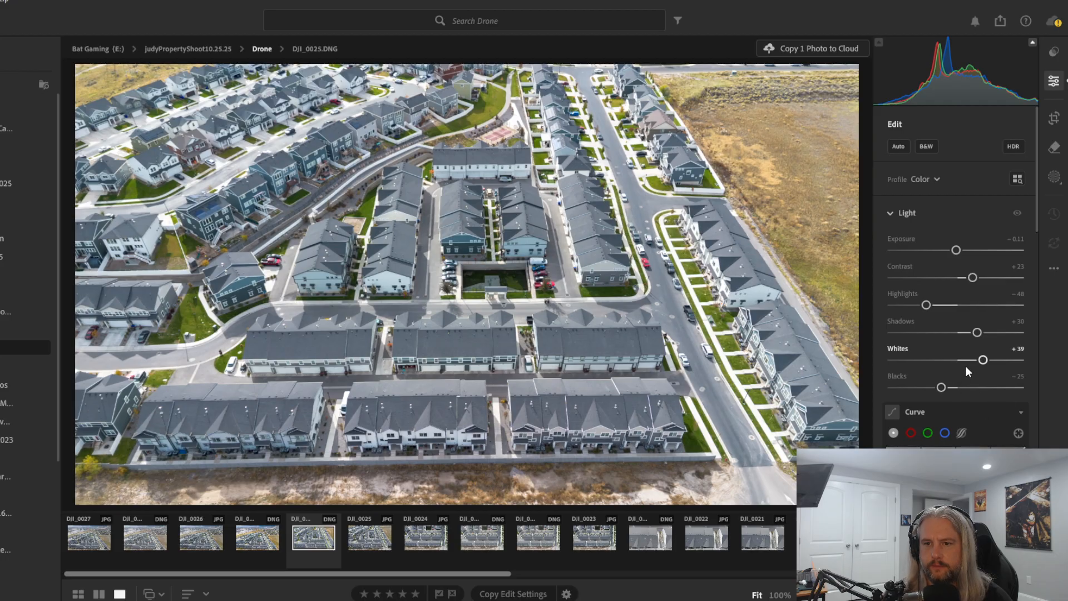
Set the Dehaze effect of DJI_0025.DNG to +12
scroll(966, 365, down, 4)
scroll(966, 366, down, 6)
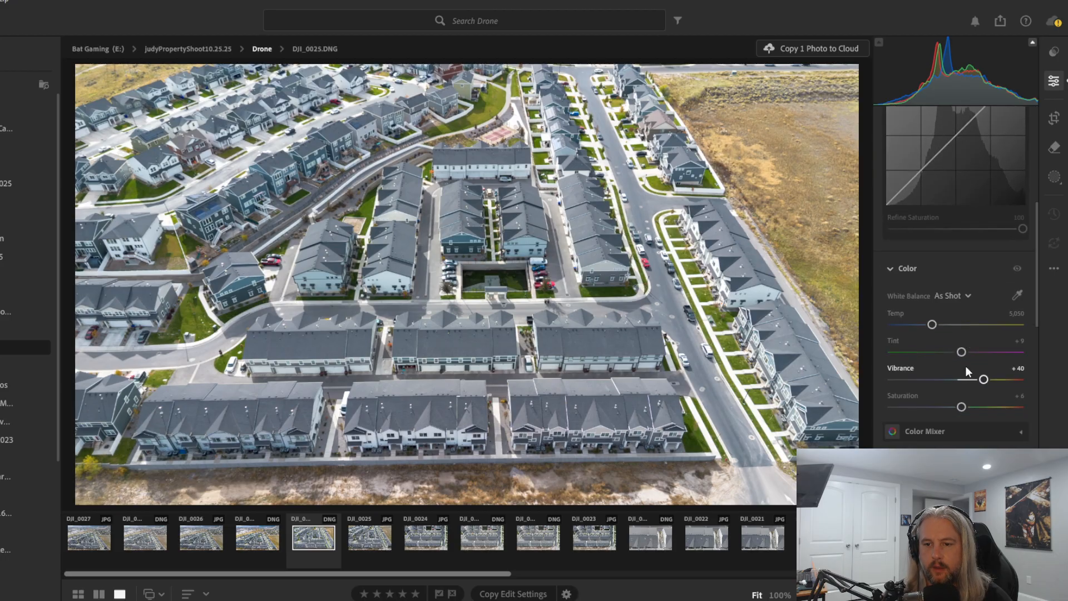
scroll(966, 366, down, 6)
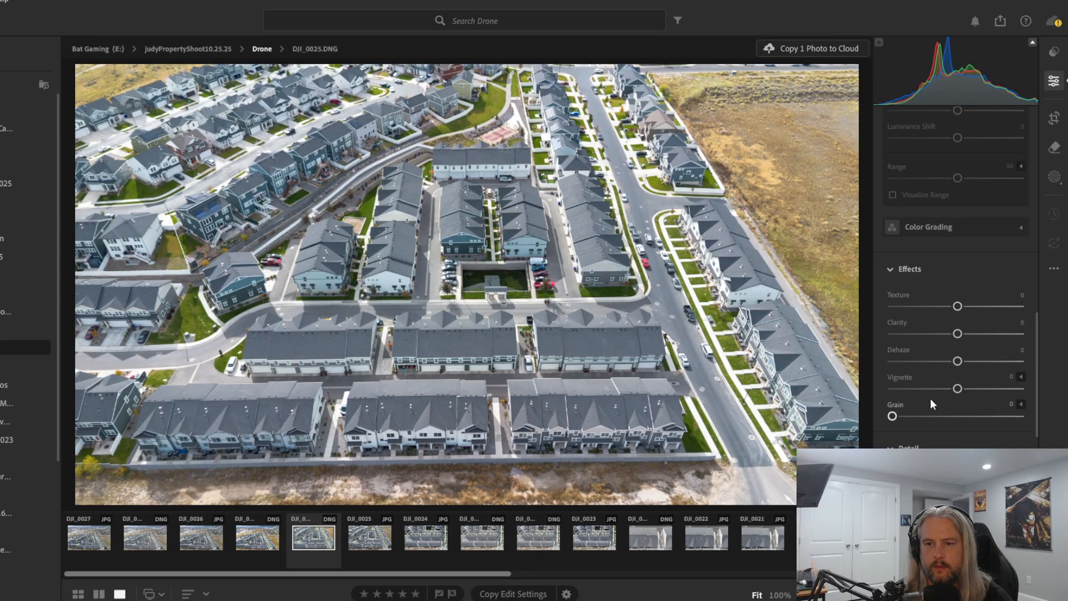
drag(957, 362, 965, 362)
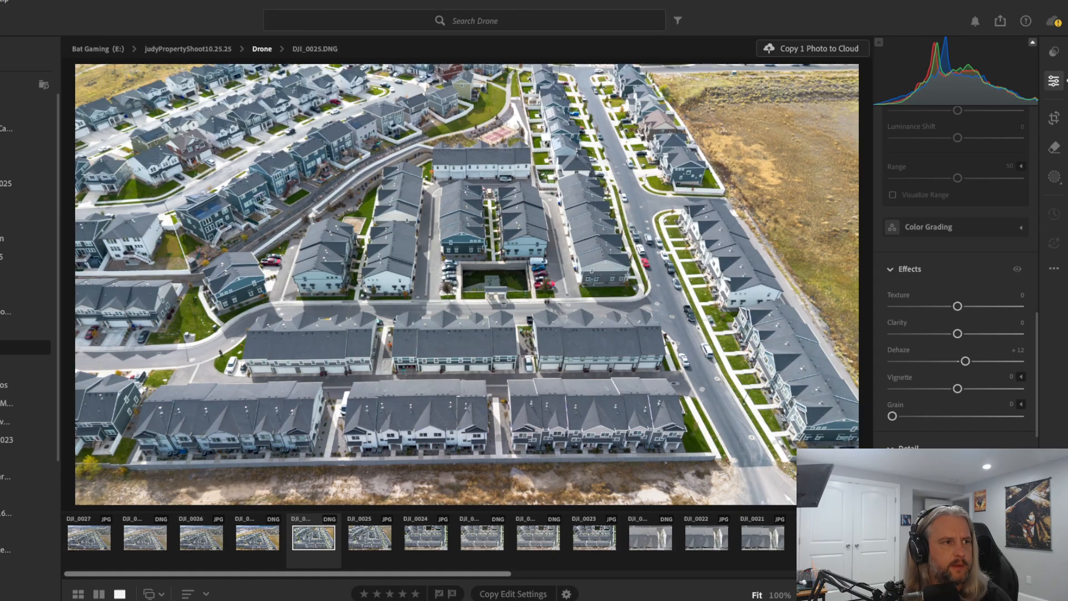
Export DJI_0025.DNG as a JPG with Full Size dimensions at 100% quality, without a watermark
key(shift+e)
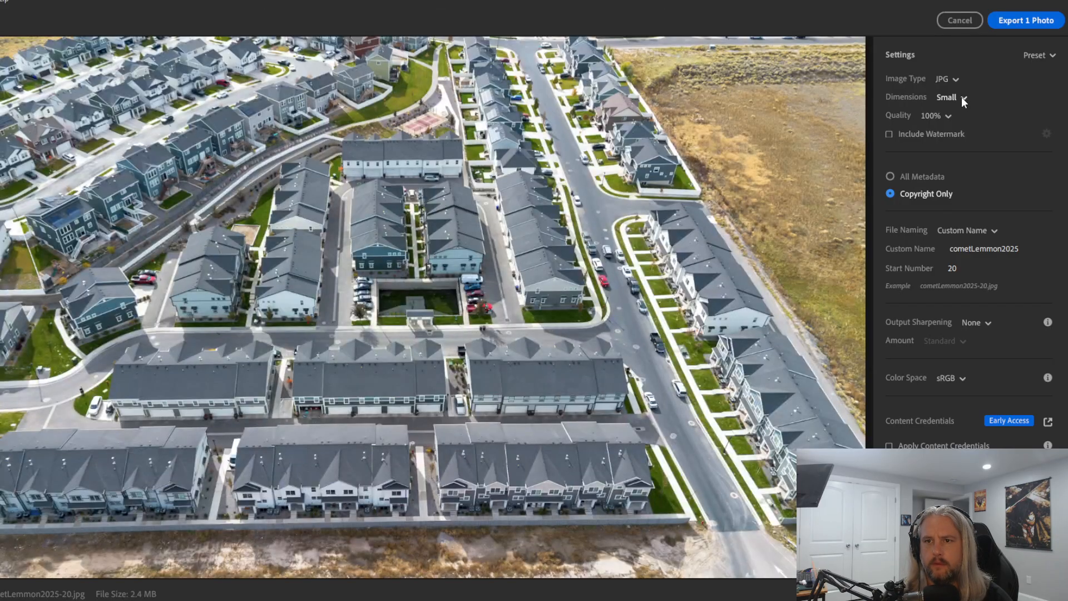
click(963, 99)
click(959, 132)
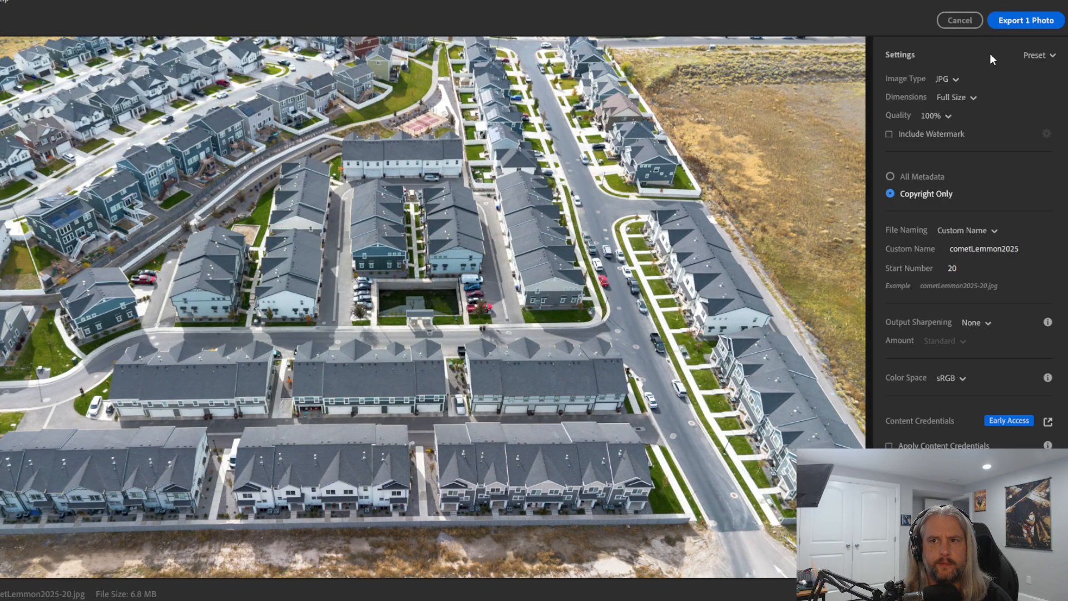
click(1012, 19)
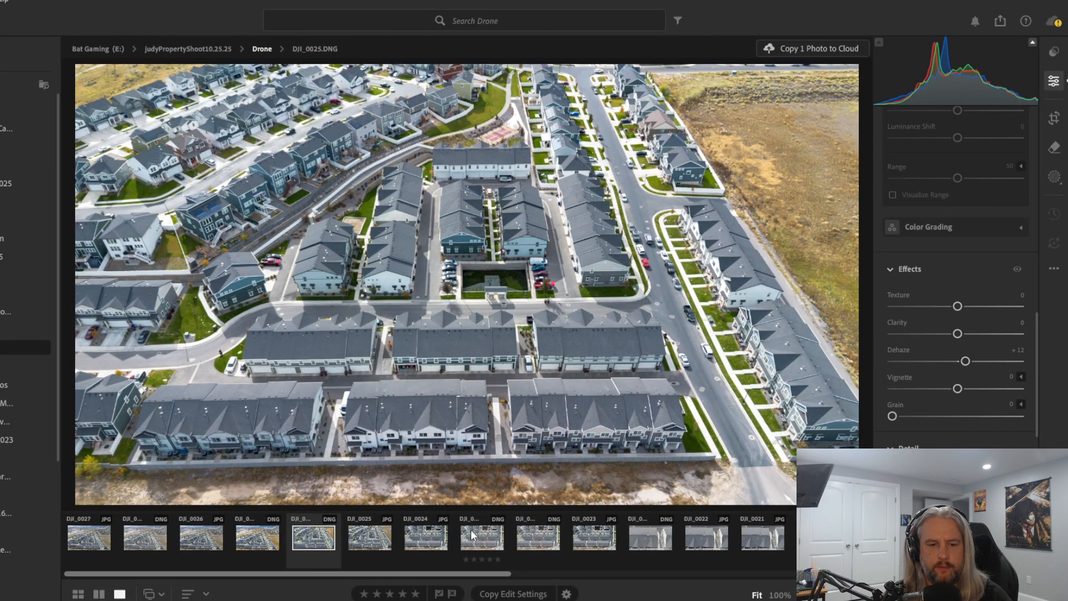
Compare the DJI_0024.DNG and DJI_0023.DNG photos and select DJI_0023.DNG for editing
click(489, 536)
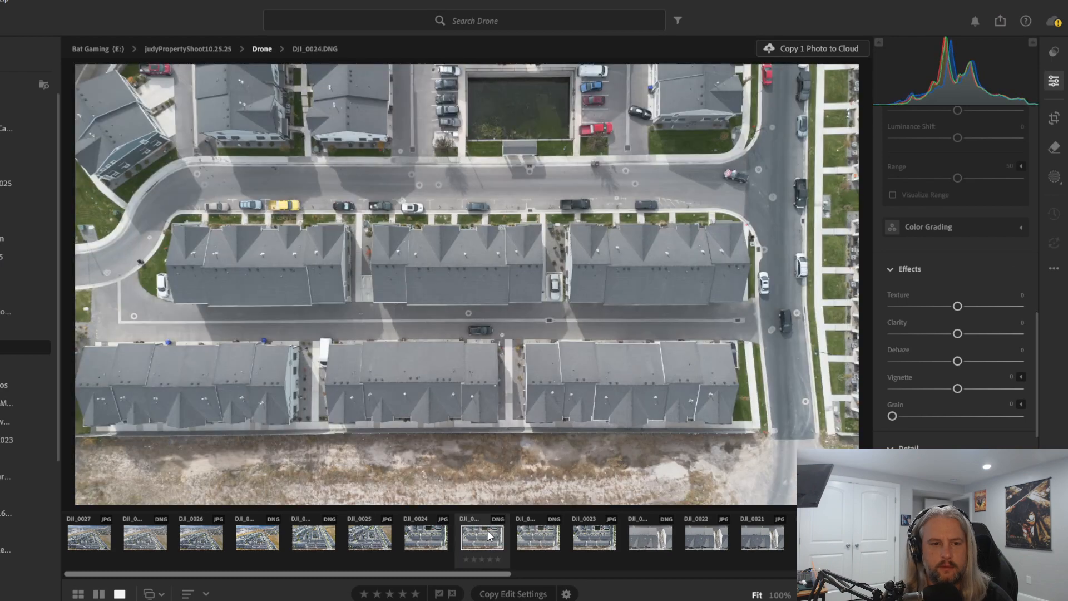
click(544, 530)
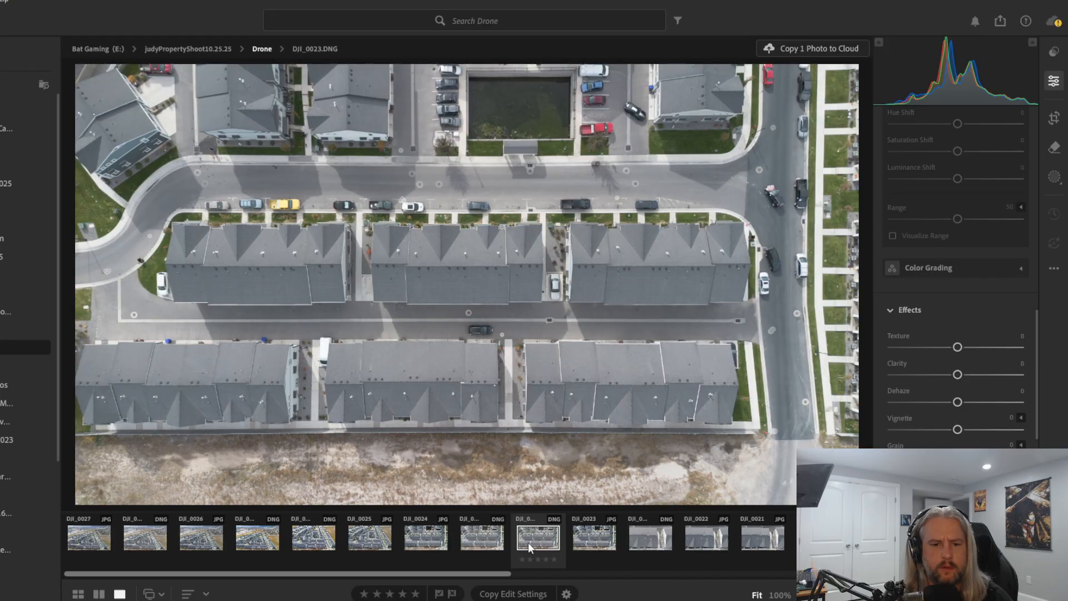
click(490, 539)
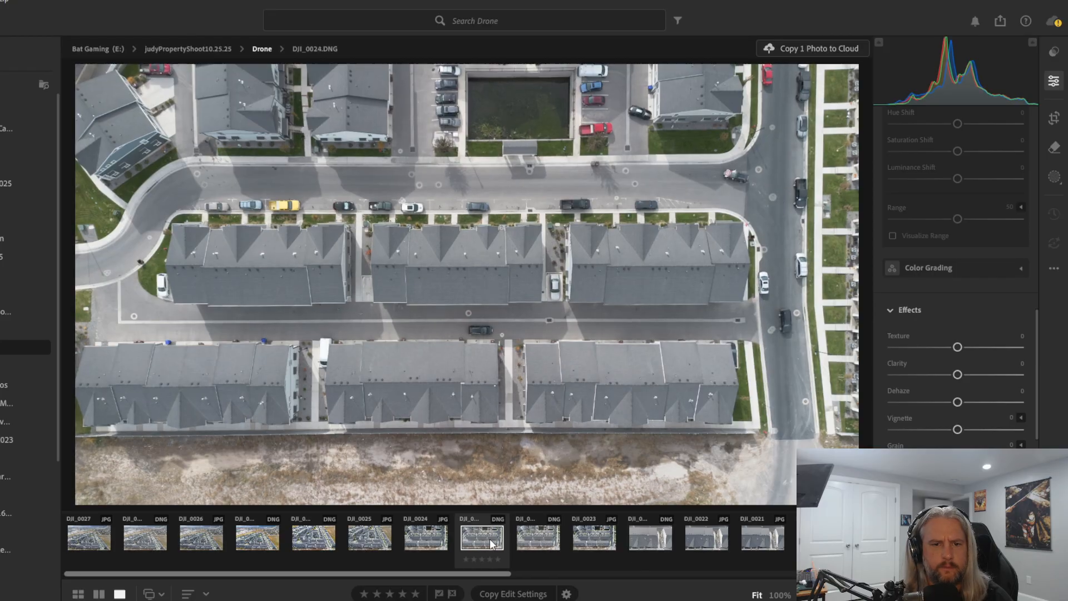
click(553, 536)
Apply the automatic adjustments to DJI_0023.DNG and increase its Contrast slightly
scroll(1026, 262, up, 15)
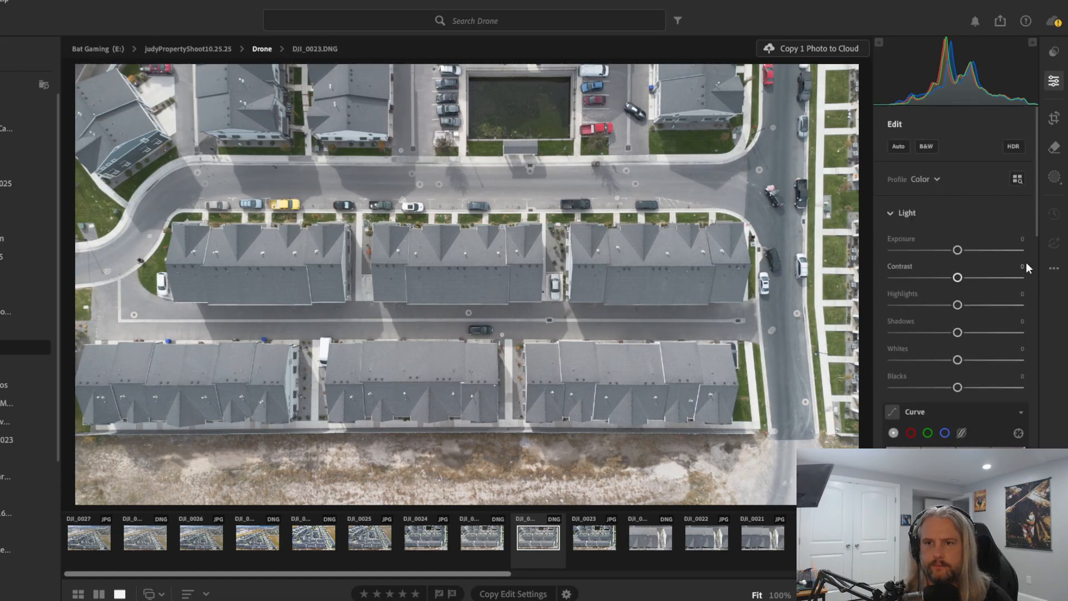
click(897, 148)
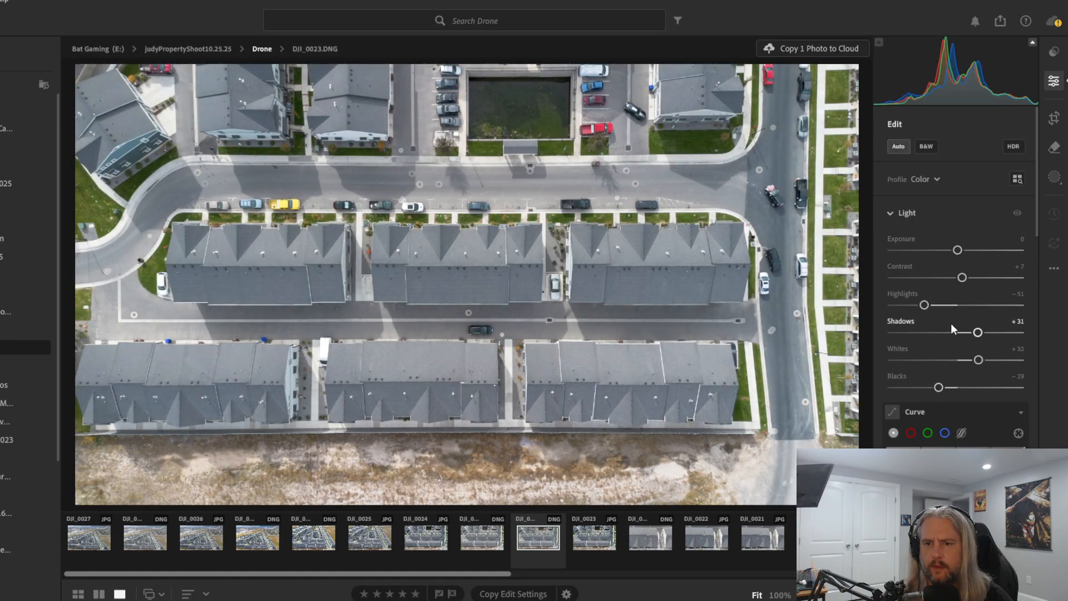
scroll(955, 323, down, 1)
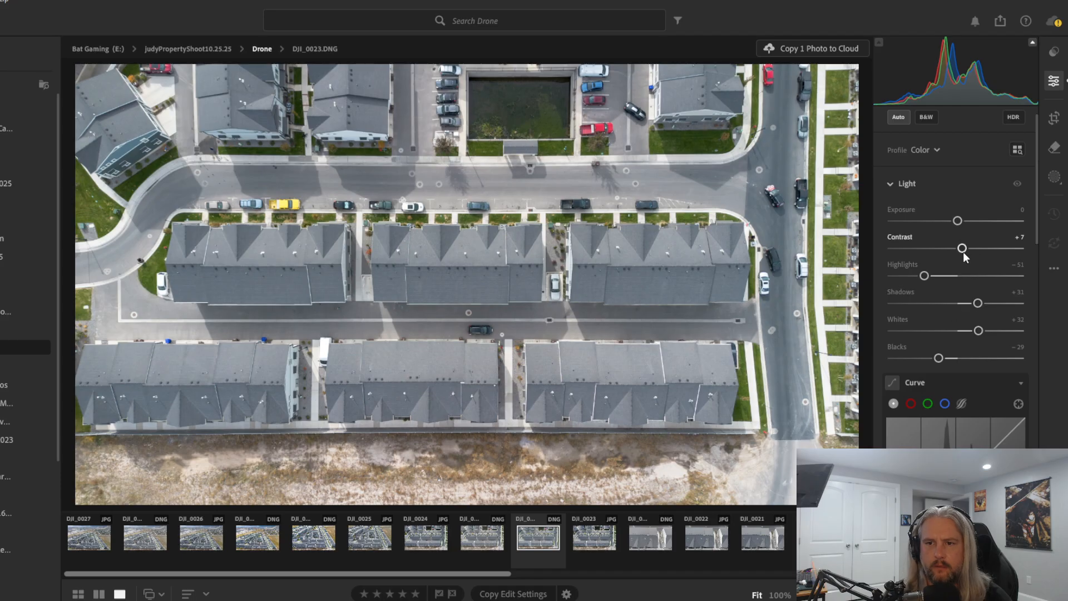
drag(964, 253, 974, 251)
Raise the Vibrance of DJI_0023.DNG to +41 and set Dehaze to +12
scroll(964, 341, down, 6)
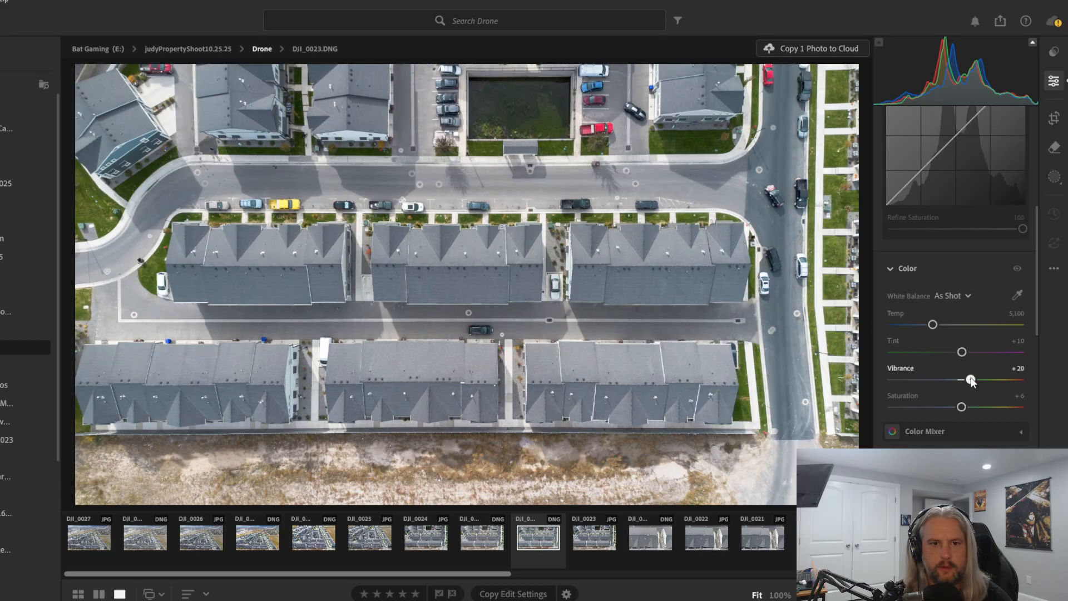
drag(971, 379, 985, 380)
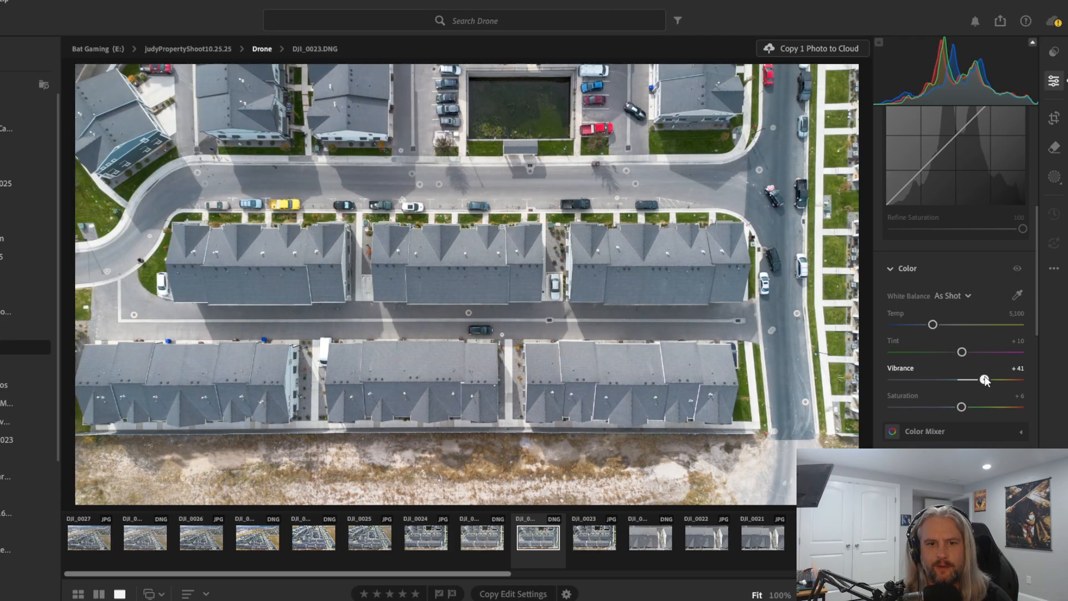
scroll(985, 380, down, 10)
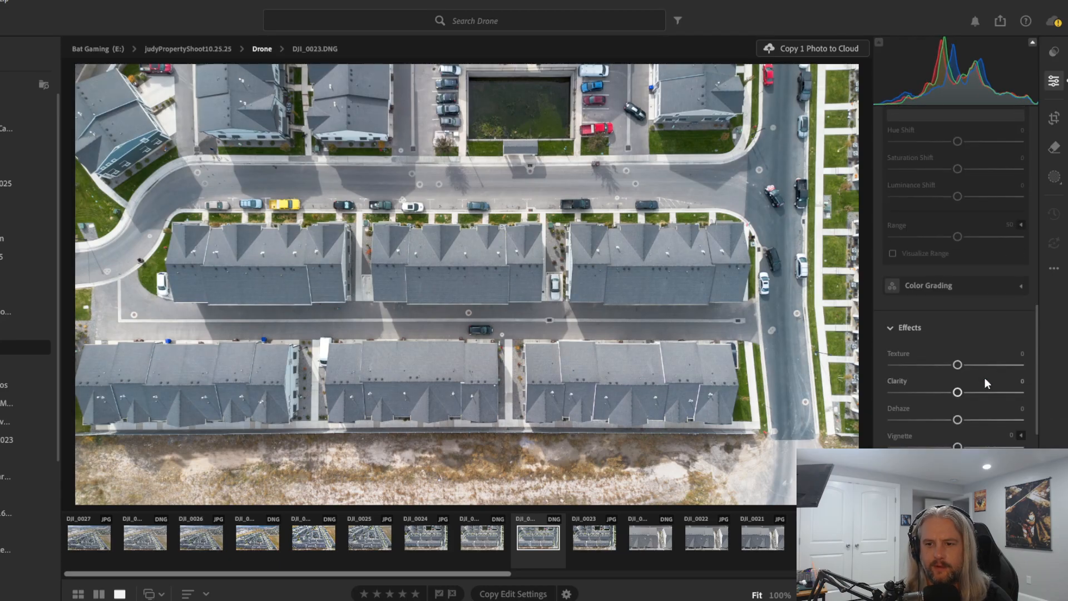
drag(958, 392, 966, 419)
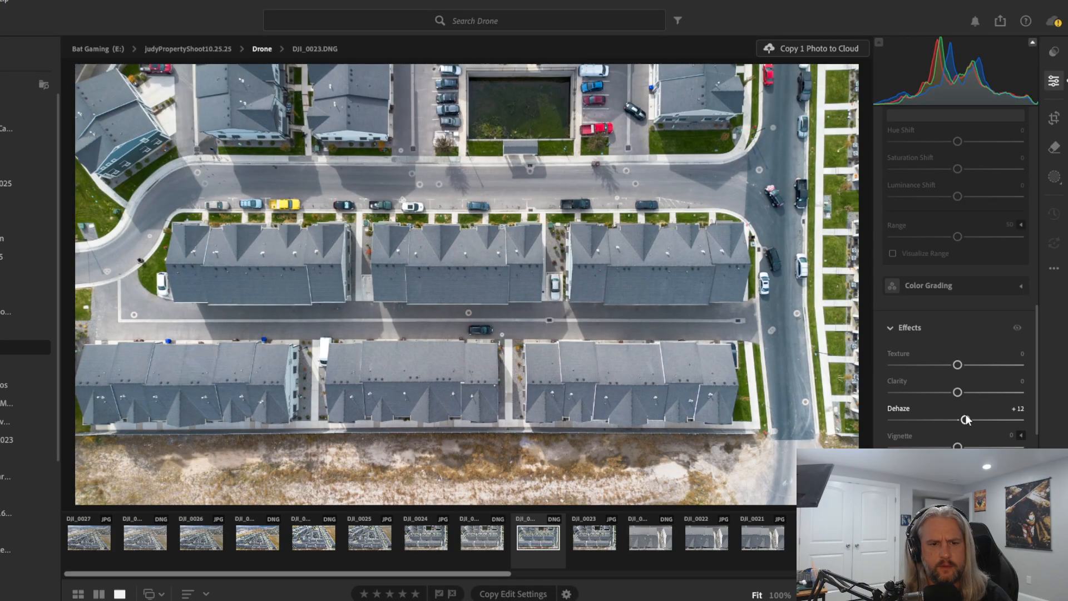
Turn on Remove Chromatic Aberration and Enable Lens Corrections for DJI_0023.DNG
scroll(949, 419, down, 5)
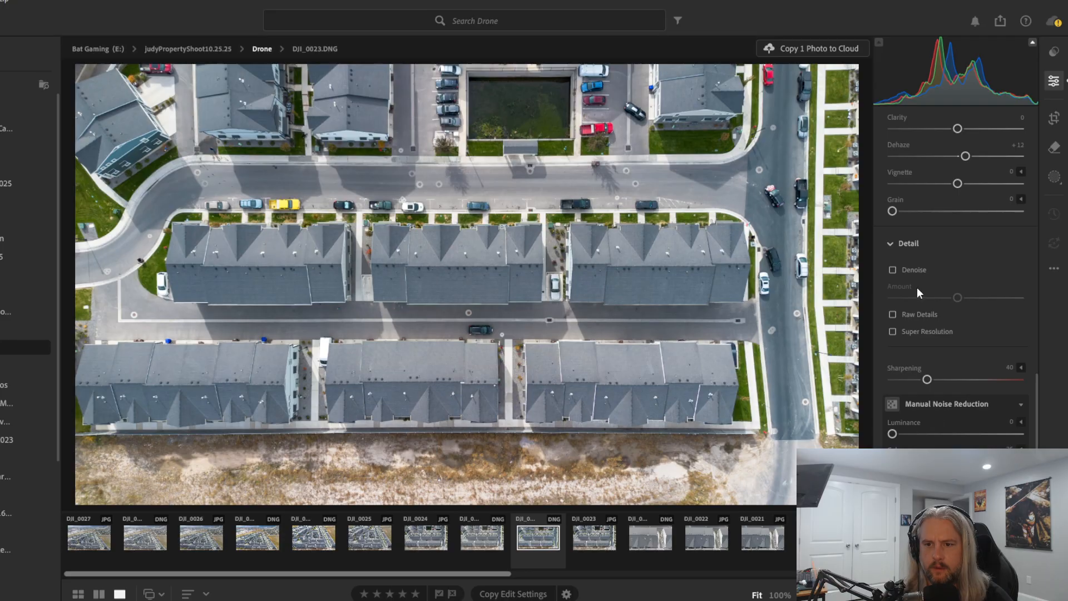
scroll(917, 287, down, 3)
click(893, 410)
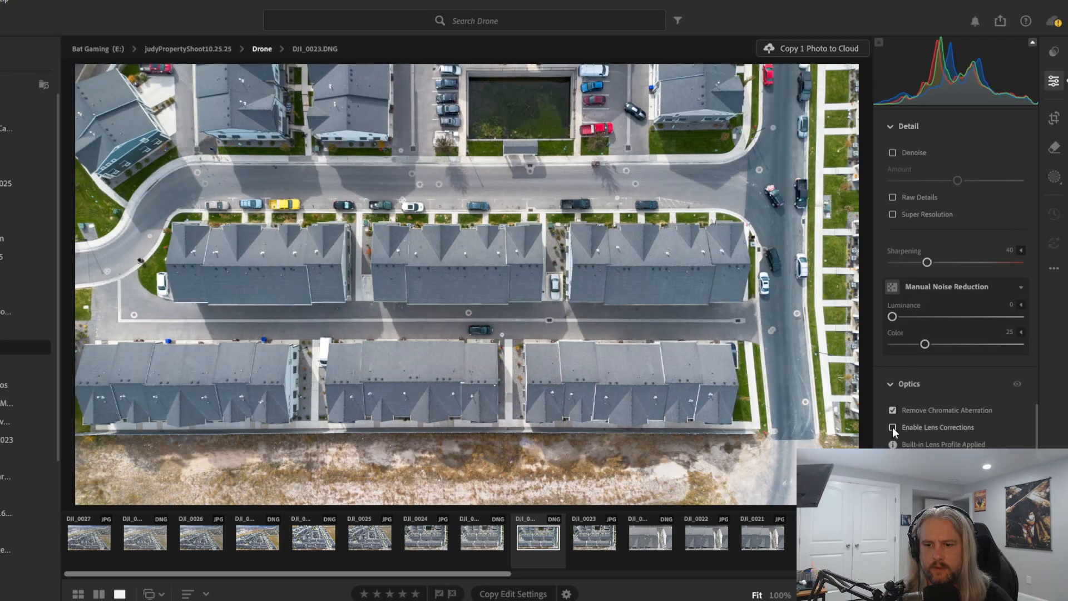
click(892, 427)
scroll(933, 395, down, 1)
scroll(969, 378, down, 5)
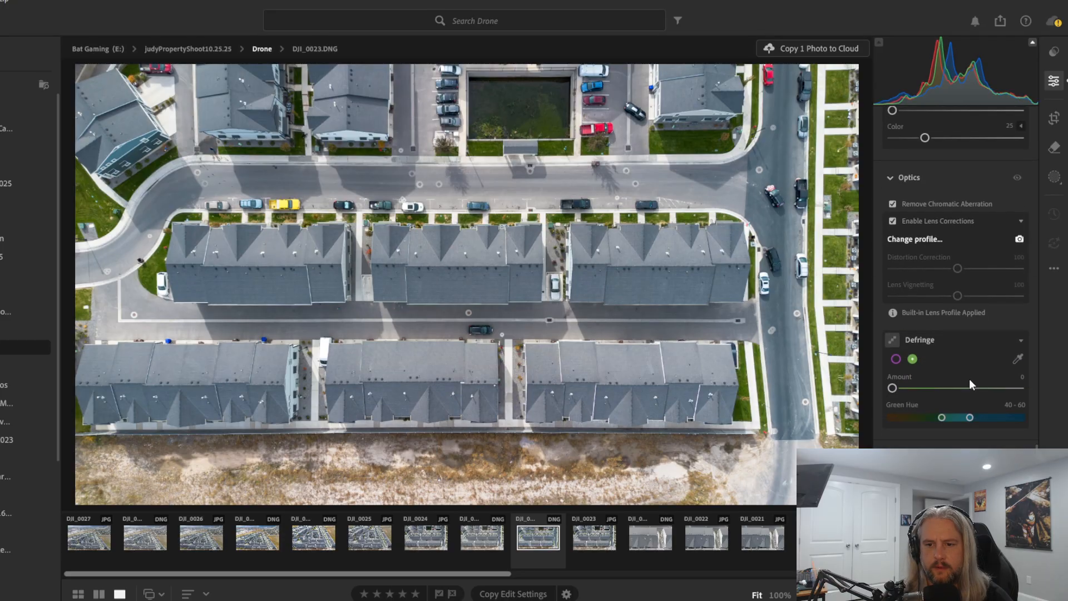
Export the edited DJI_0023.DNG photo
scroll(969, 379, up, 15)
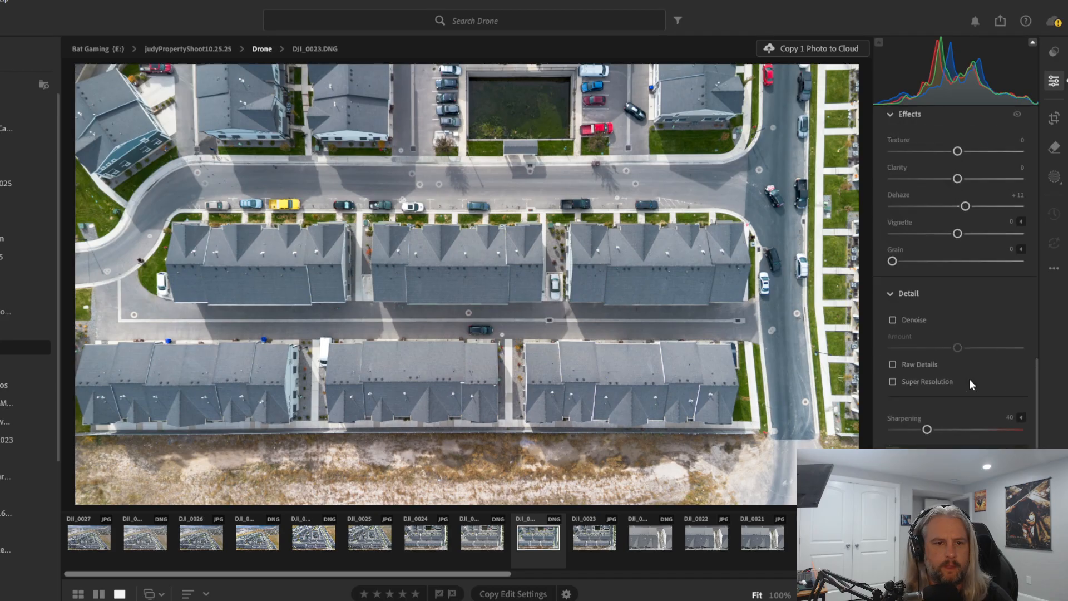
scroll(970, 379, up, 1)
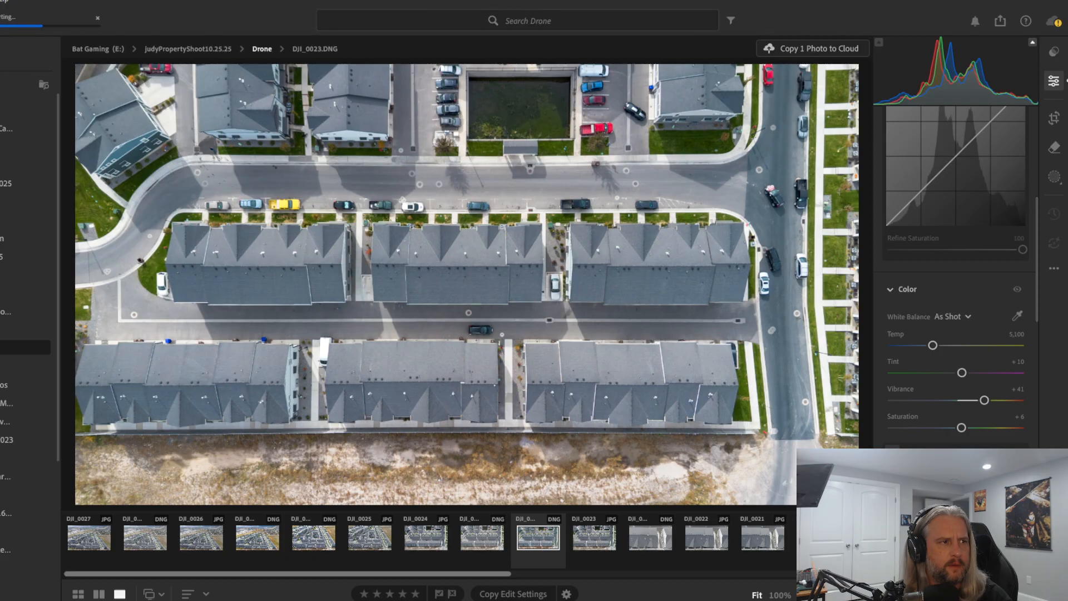
key(shift+e)
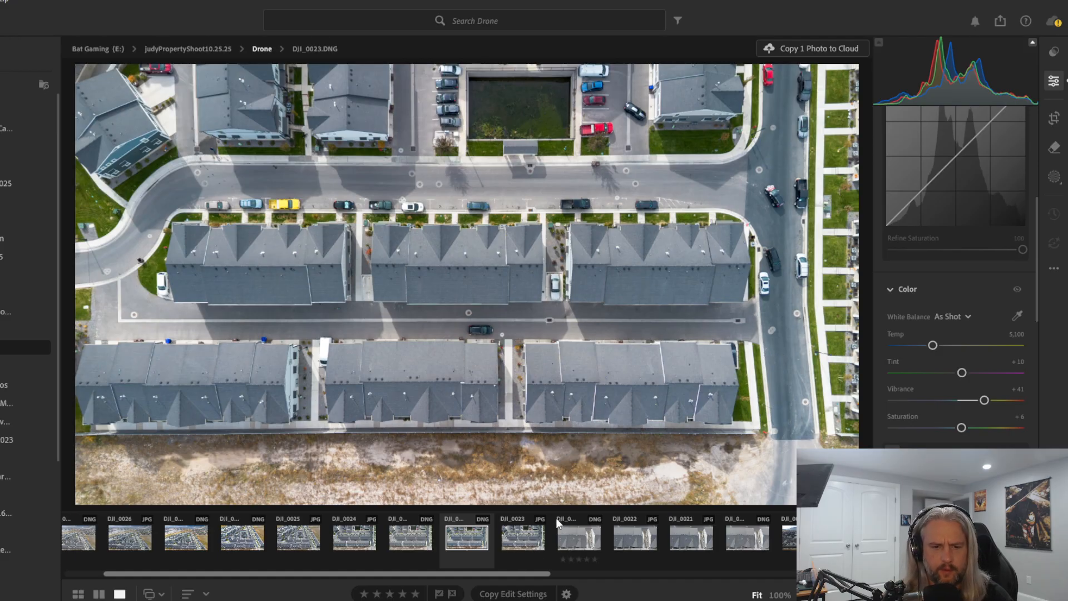
Compare DJI_0022.DNG with DJI_0021.DNG, apply the automatic adjustments to DJI_0022.DNG and raise its Contrast to +23
click(575, 540)
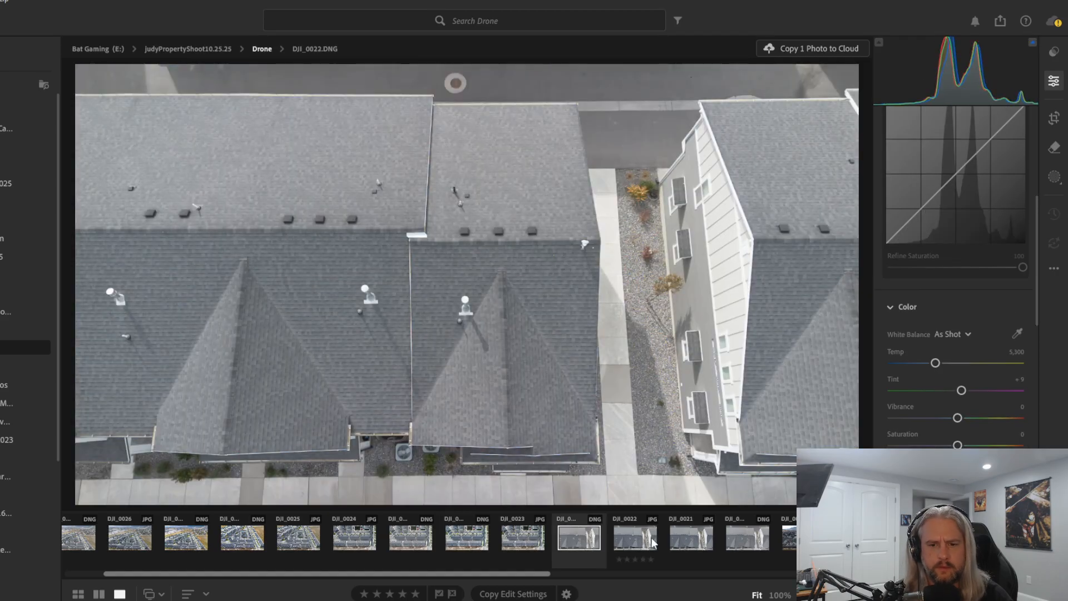
click(739, 536)
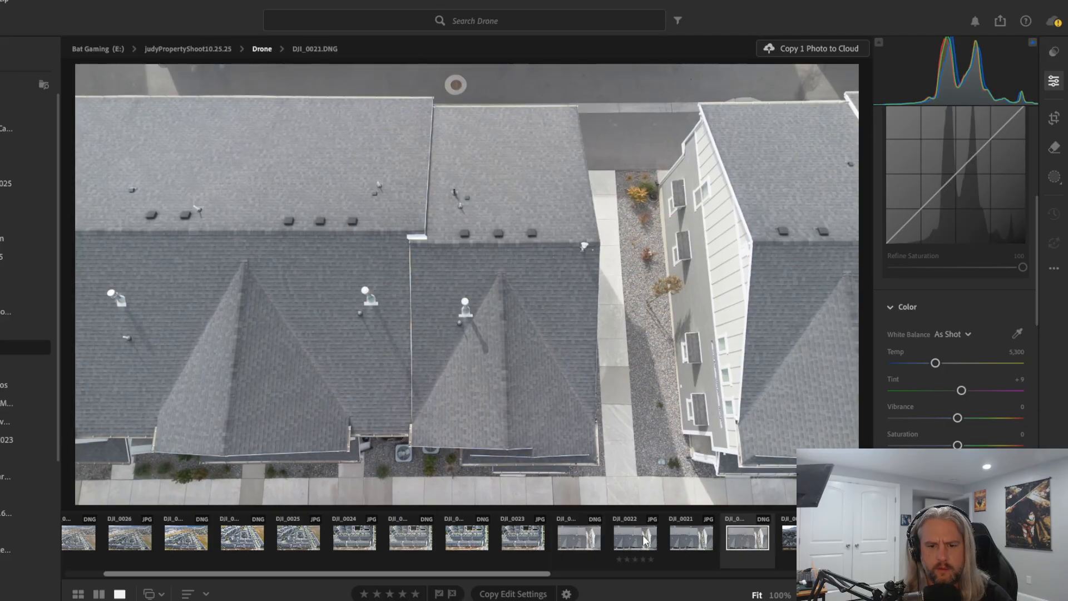
click(593, 539)
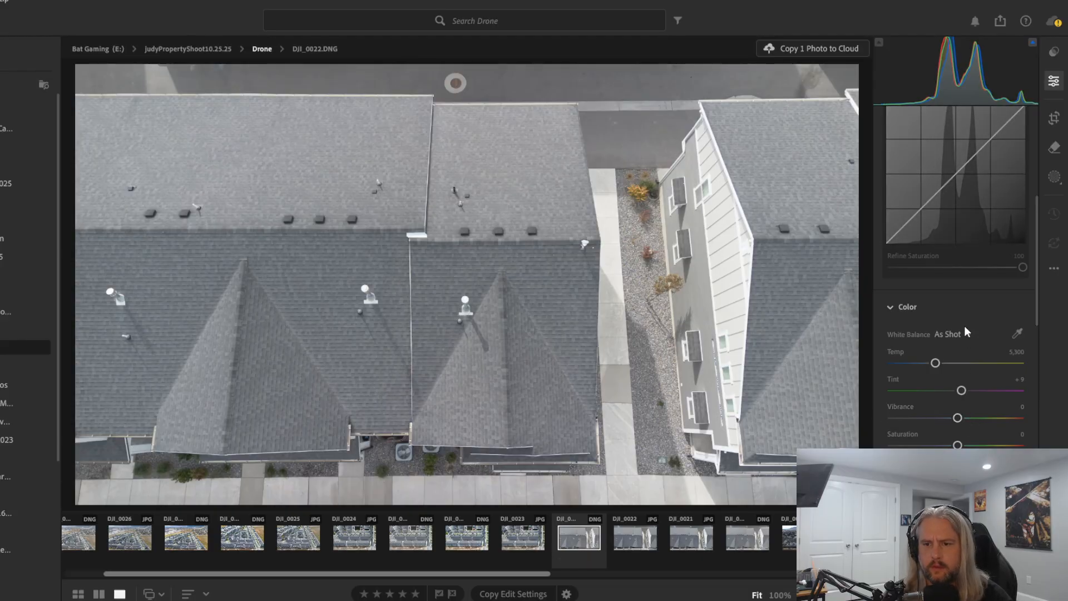
scroll(962, 331, up, 6)
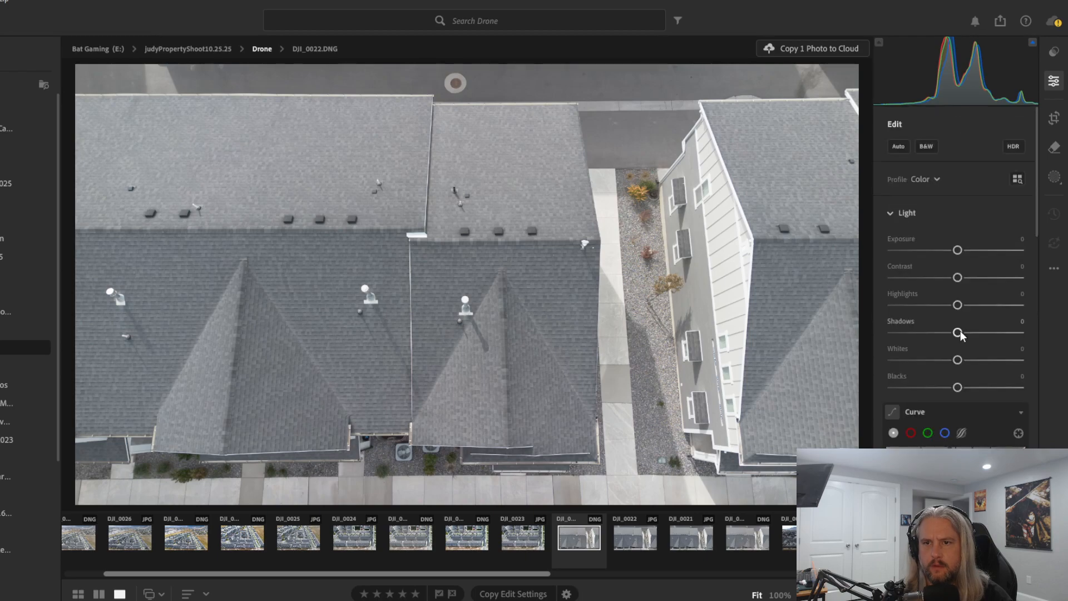
click(898, 146)
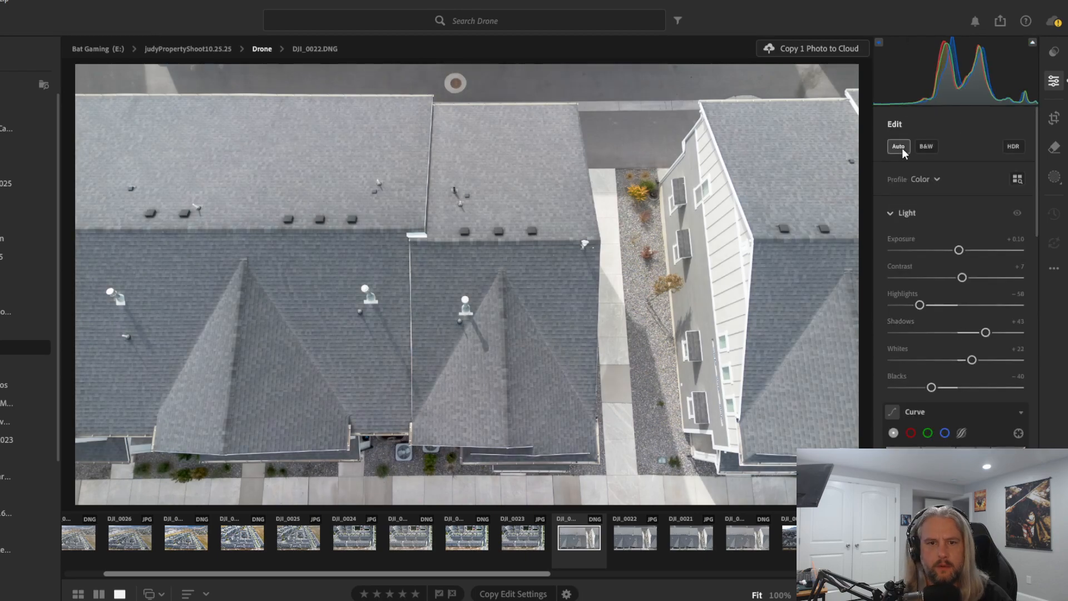
drag(962, 277, 973, 279)
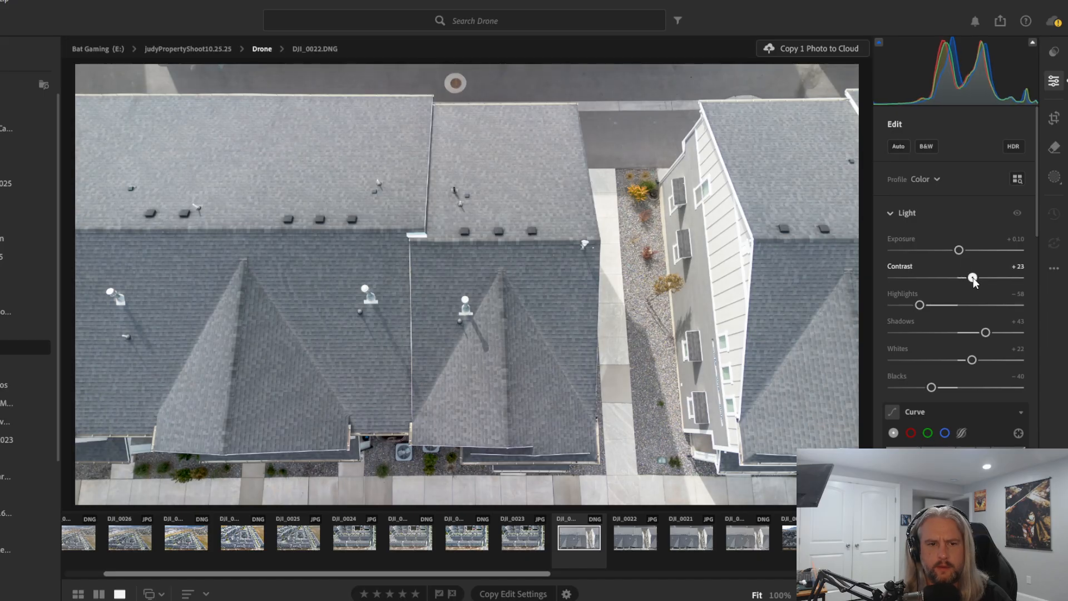
Raise the Vibrance of DJI_0022.DNG to +38 and set Dehaze to +15
scroll(972, 281, down, 8)
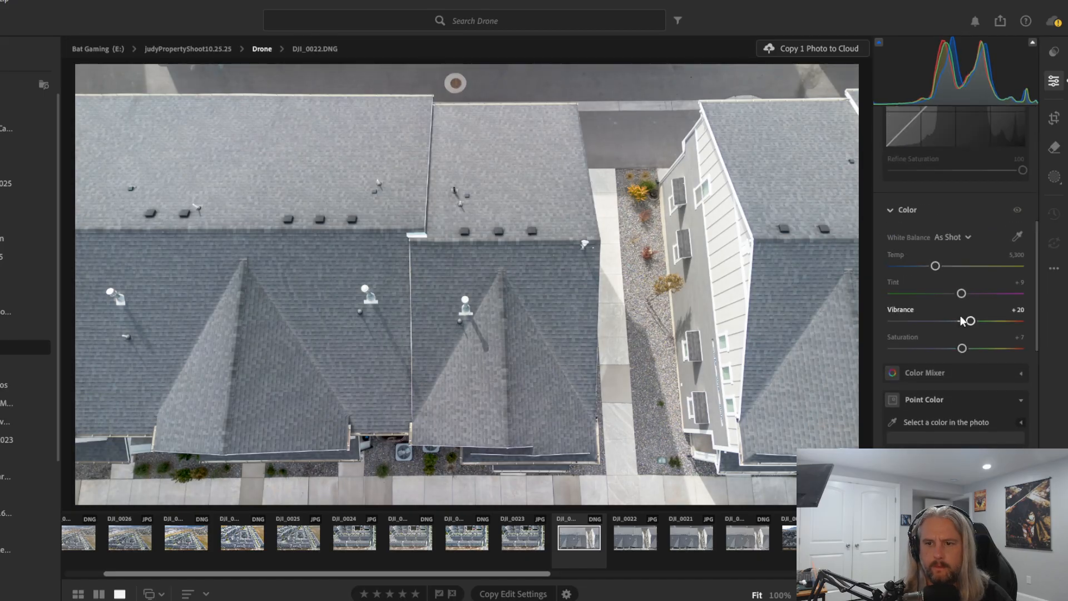
drag(970, 322, 979, 323)
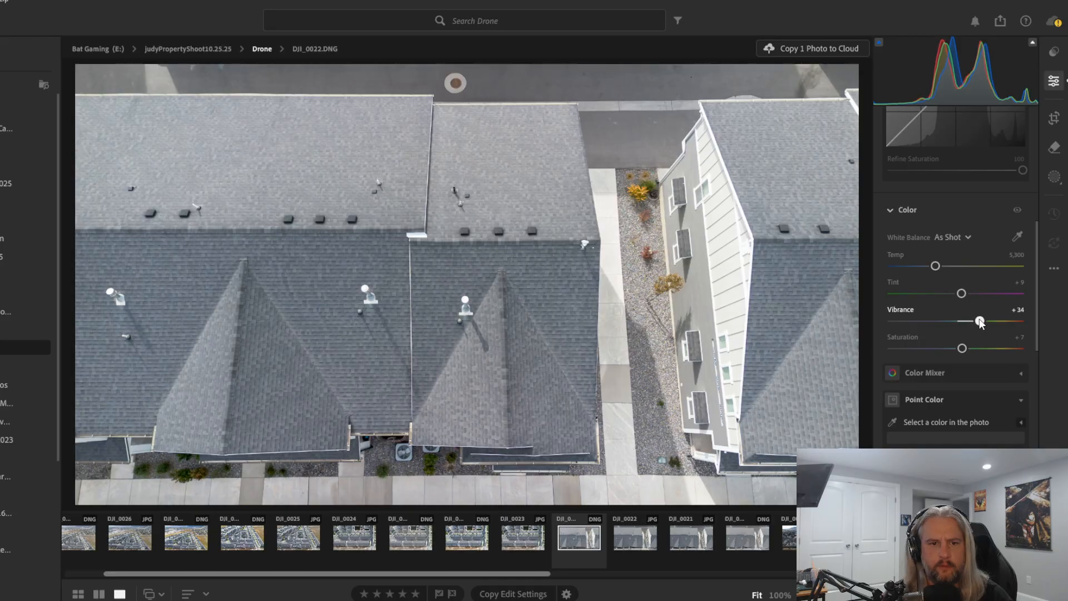
scroll(965, 387, down, 5)
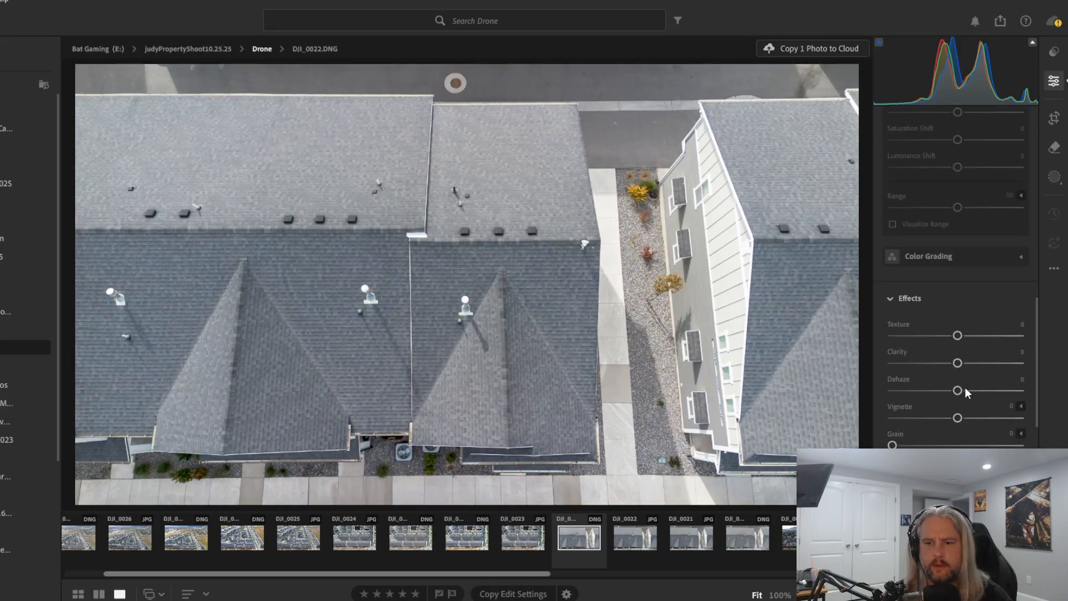
drag(960, 390, 970, 387)
scroll(968, 383, down, 2)
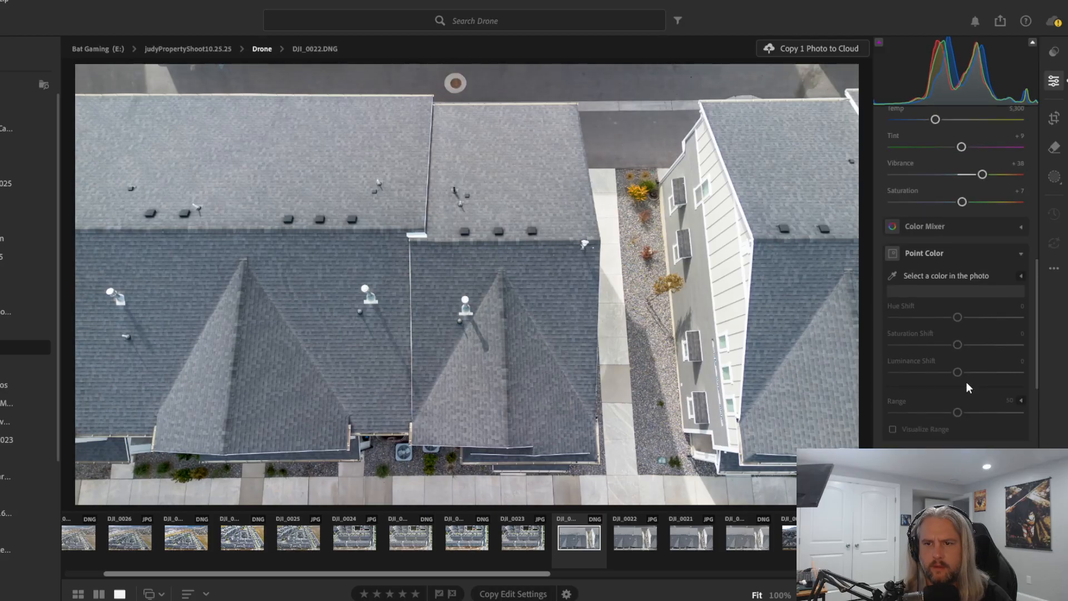
scroll(966, 381, down, 4)
scroll(966, 382, up, 8)
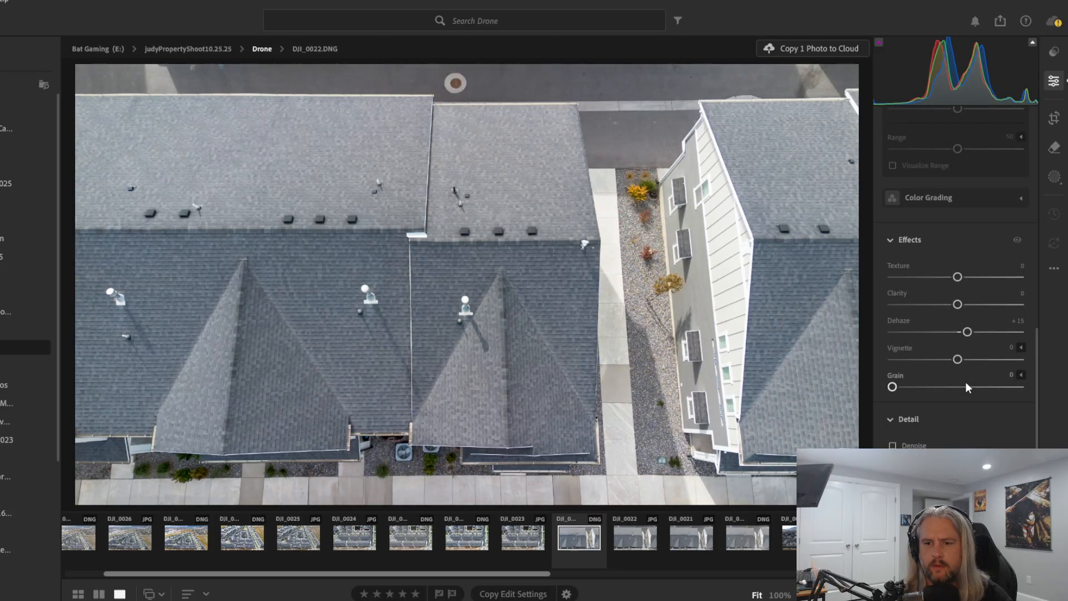
Turn on Remove Chromatic Aberration and Enable Lens Corrections for DJI_0022.DNG
scroll(965, 382, down, 10)
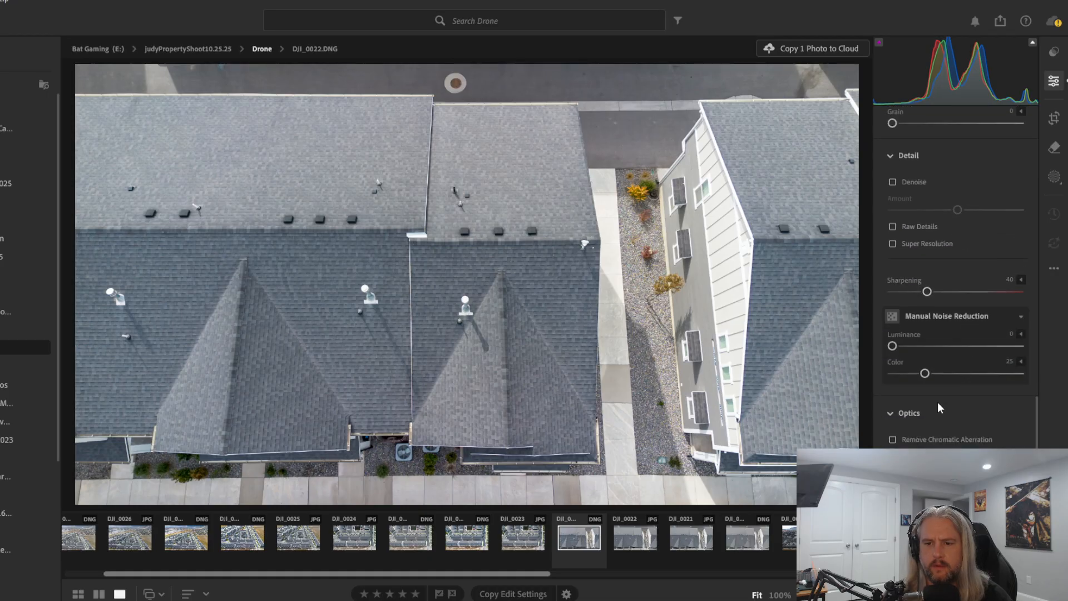
click(901, 439)
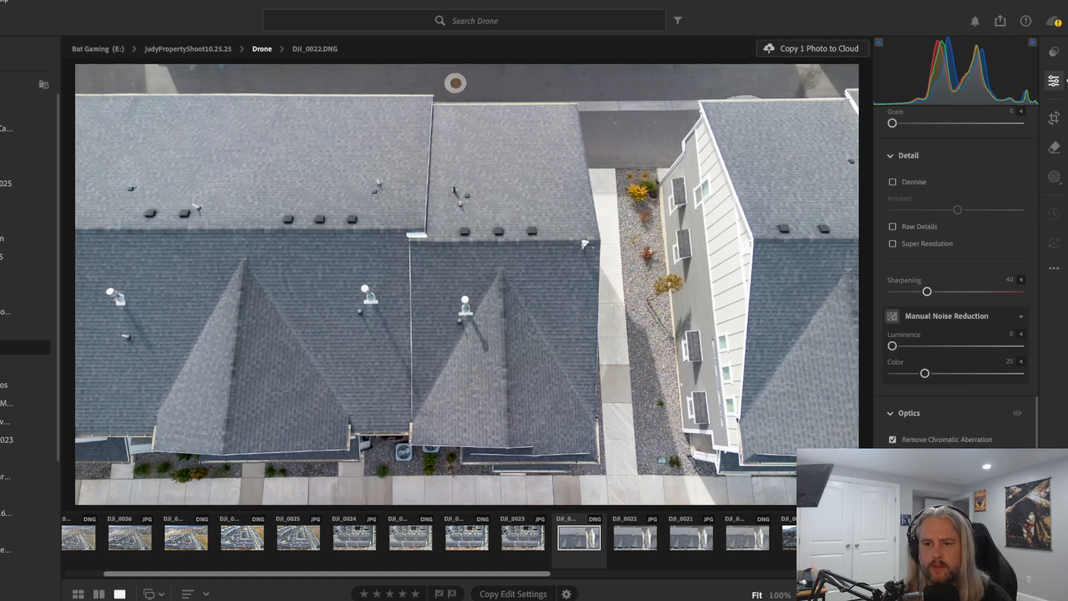
scroll(954, 272, down, 1)
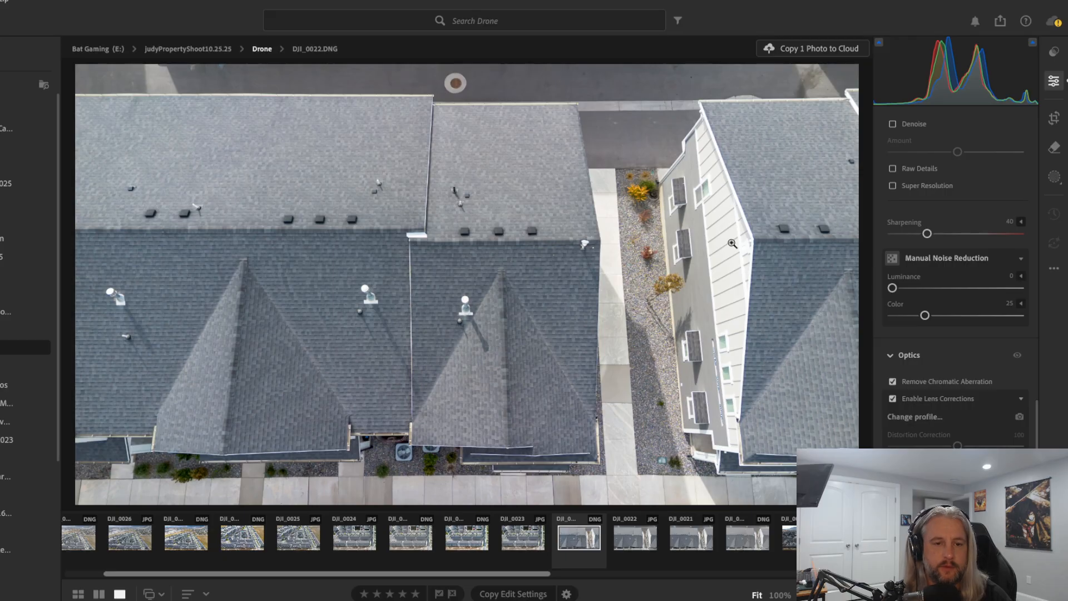
scroll(917, 269, down, 6)
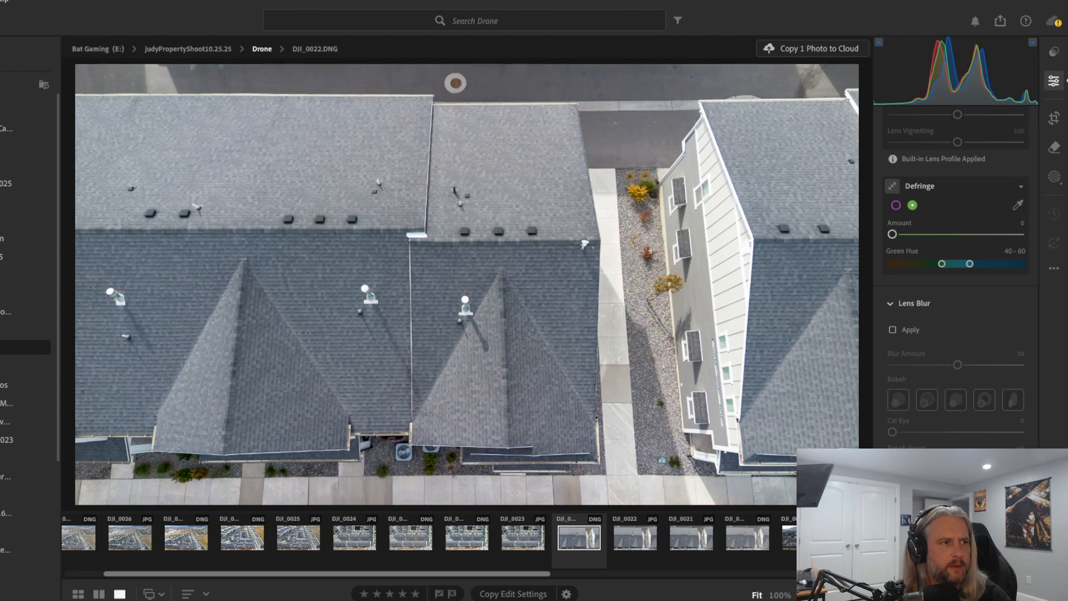
Export DJI_0022.DNG as a small JPG with the custom file name propertyShoot
key(shift+e)
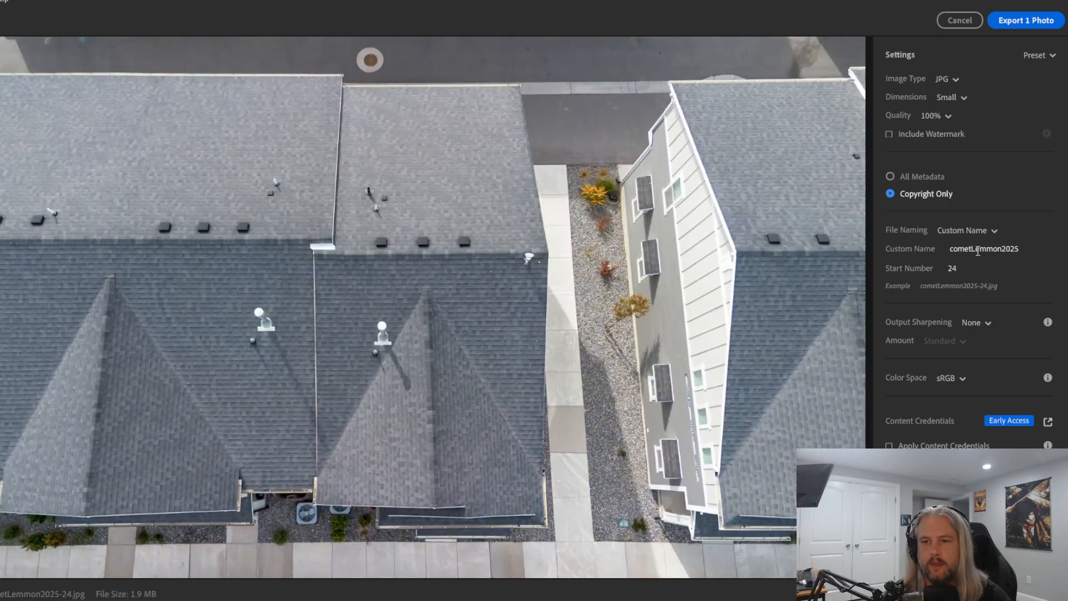
double_click(978, 249)
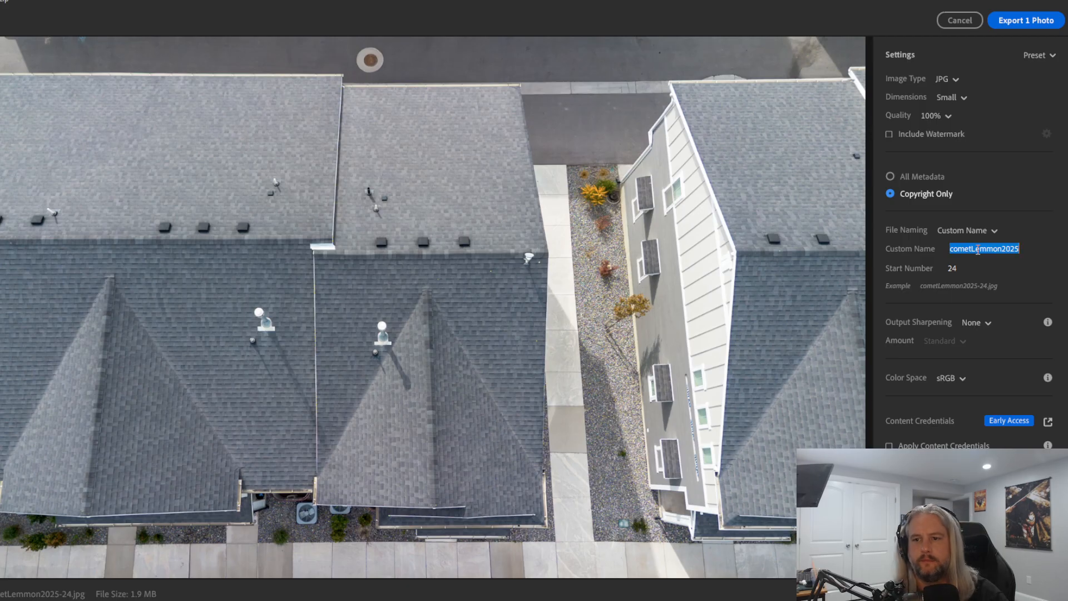
text(pro)
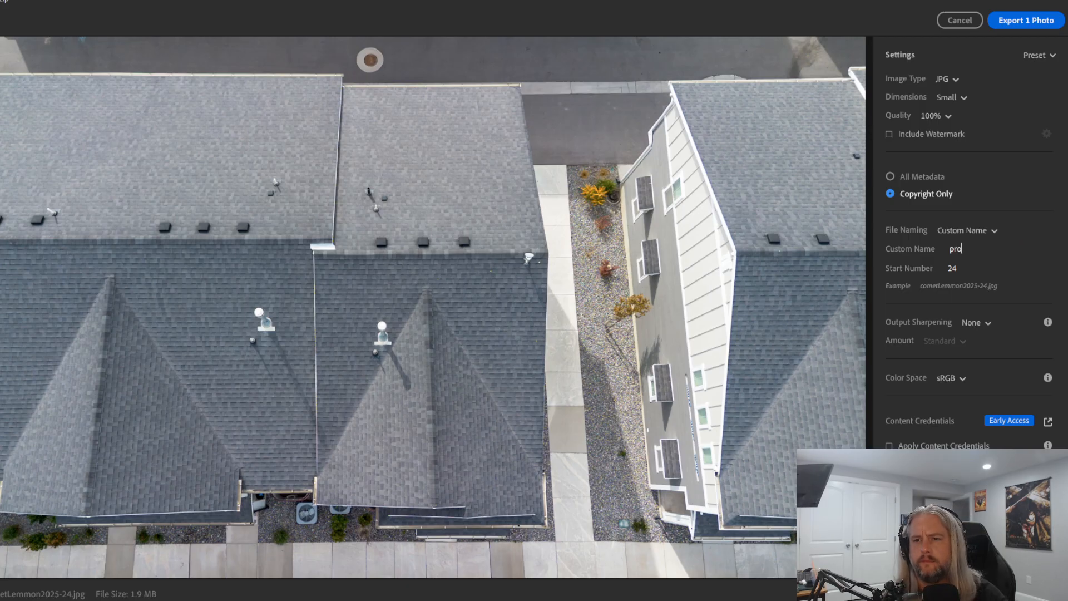
text(eperty)
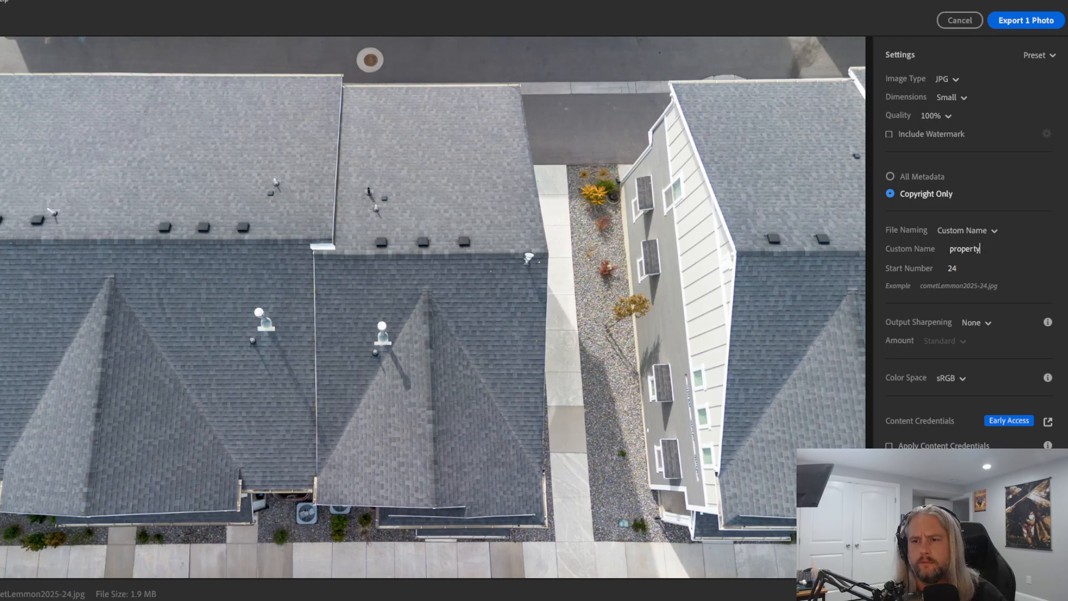
text(Shoot)
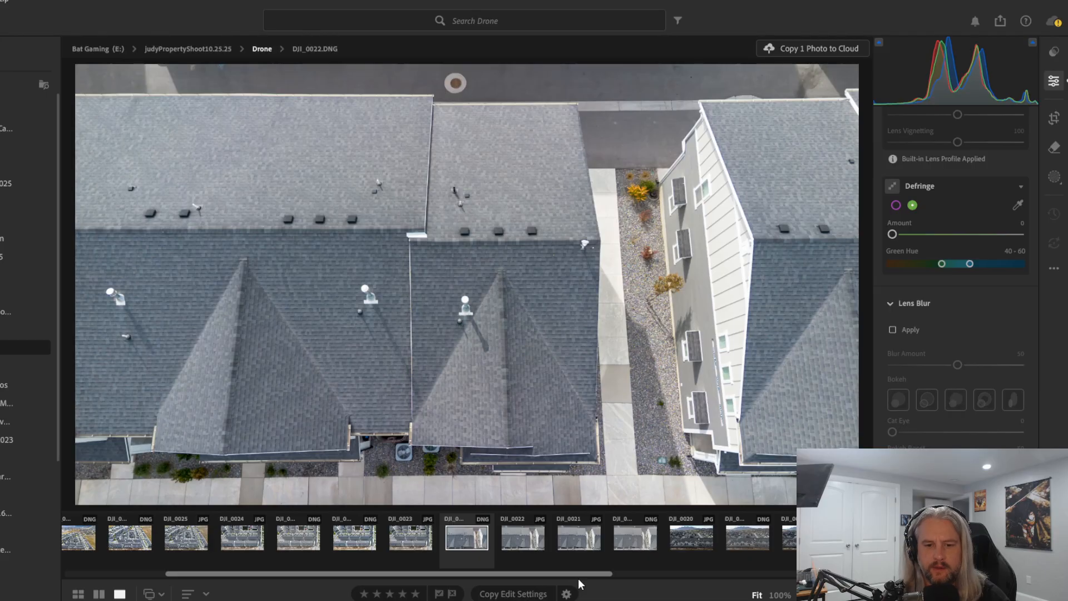
Compare the similar raw neighbourhood shots from DJI_0020.DNG to DJI_0015.DNG to choose the best one for editing
click(735, 533)
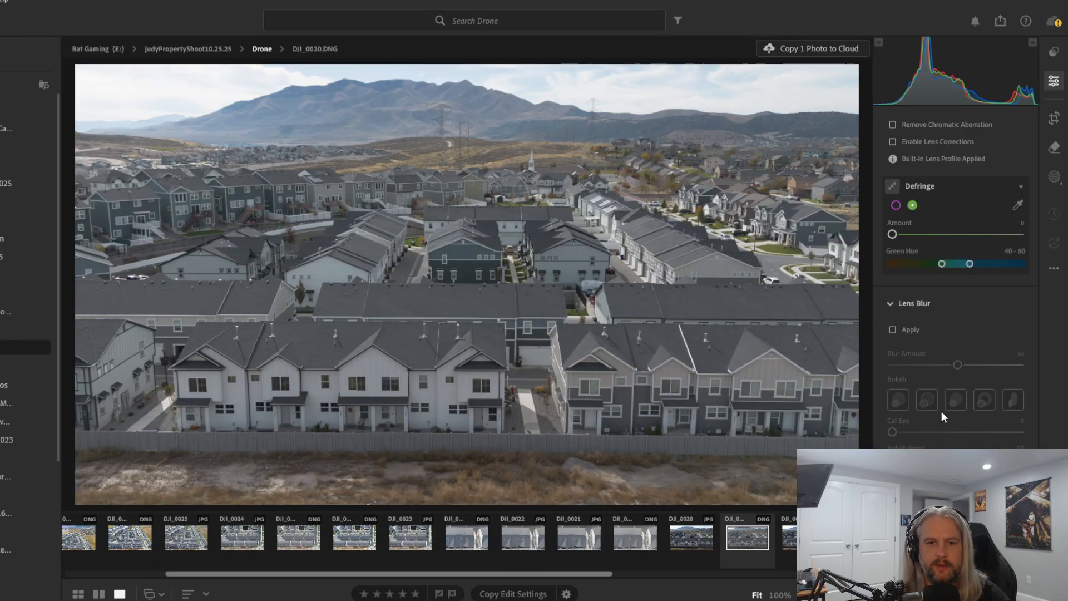
scroll(970, 350, up, 15)
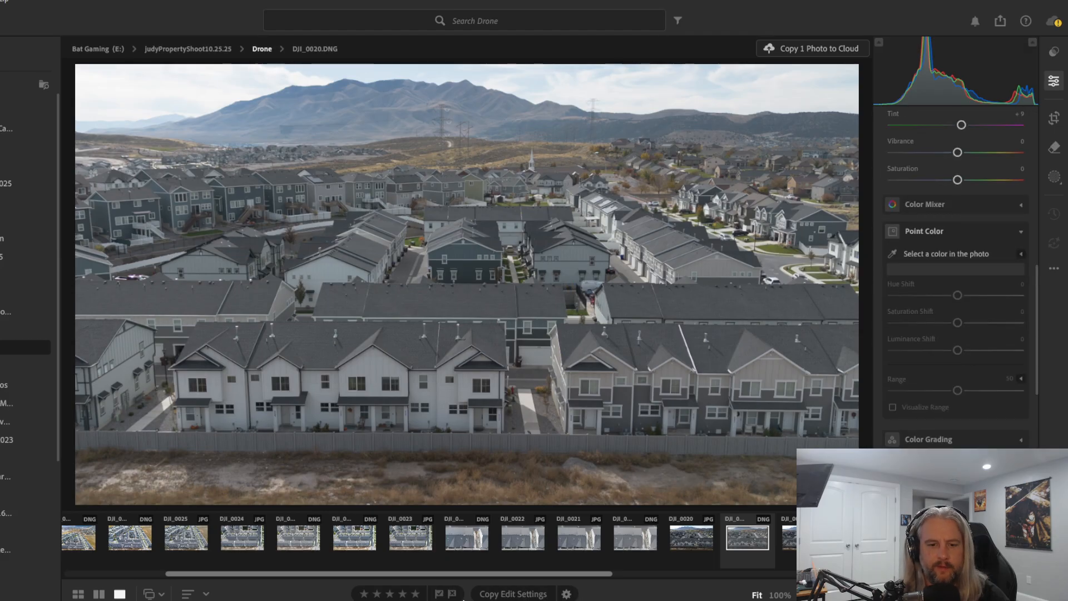
drag(542, 575, 669, 573)
click(652, 543)
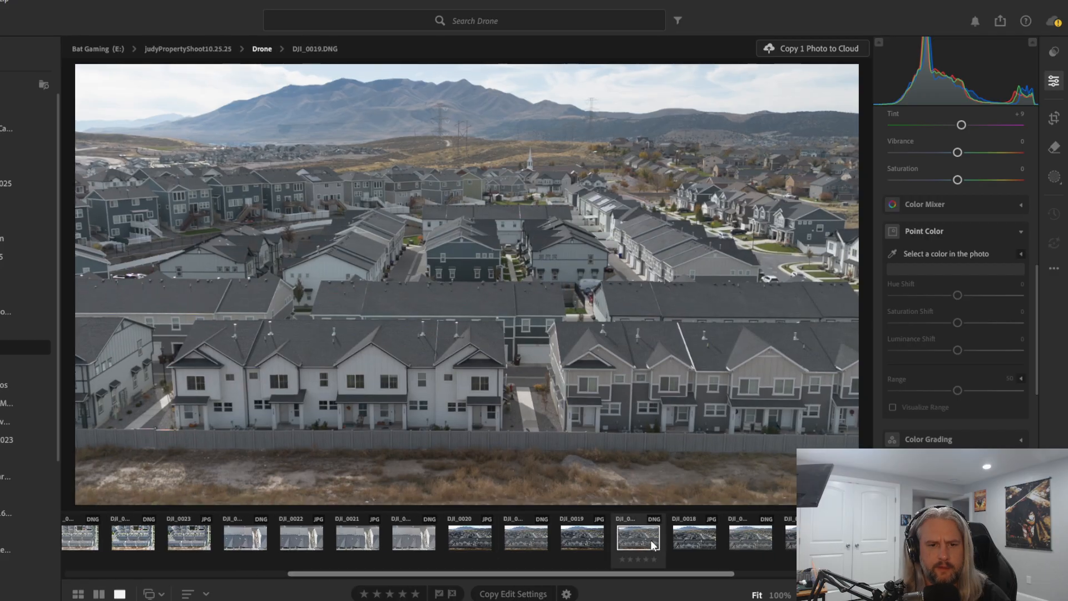
click(526, 538)
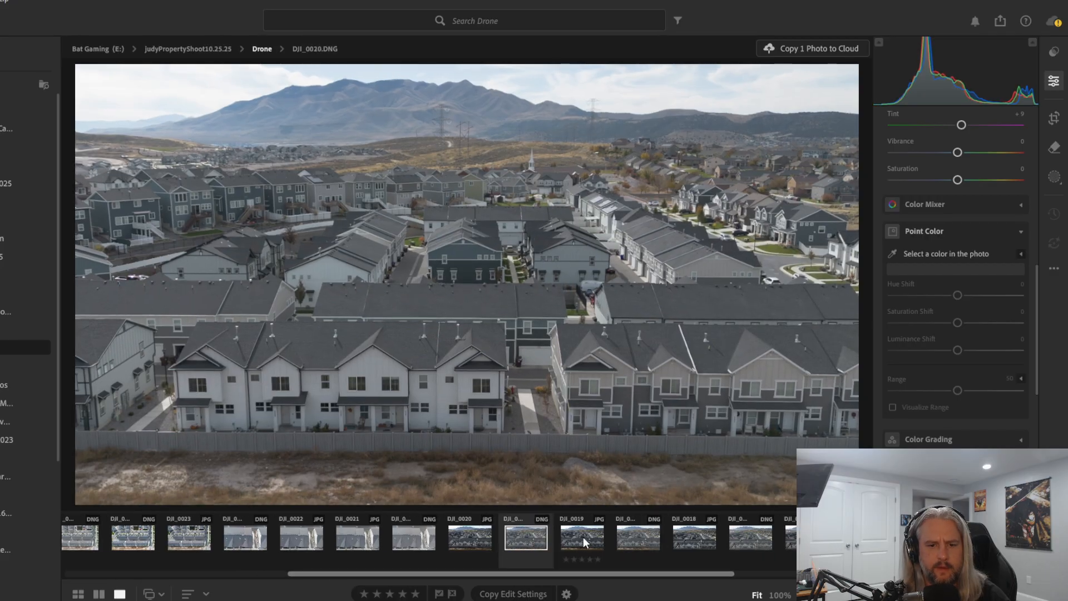
click(631, 535)
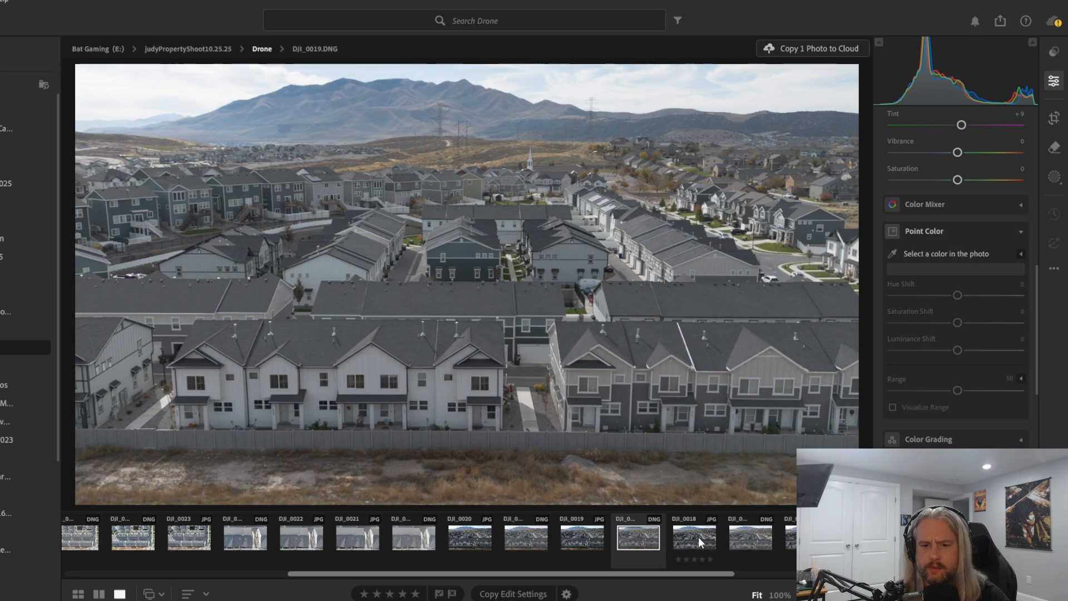
click(756, 539)
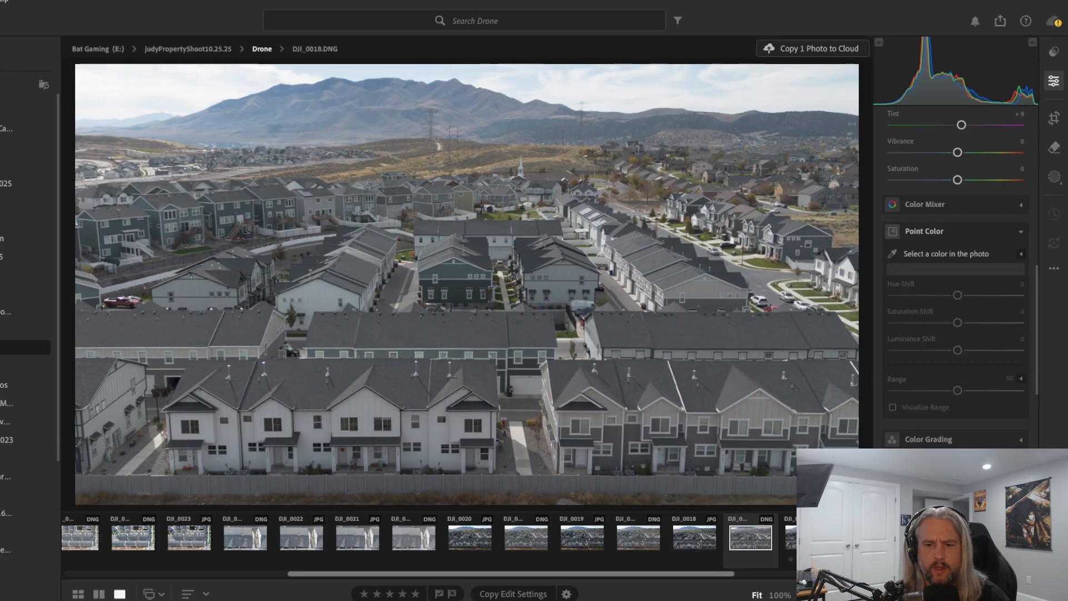
key(Right)
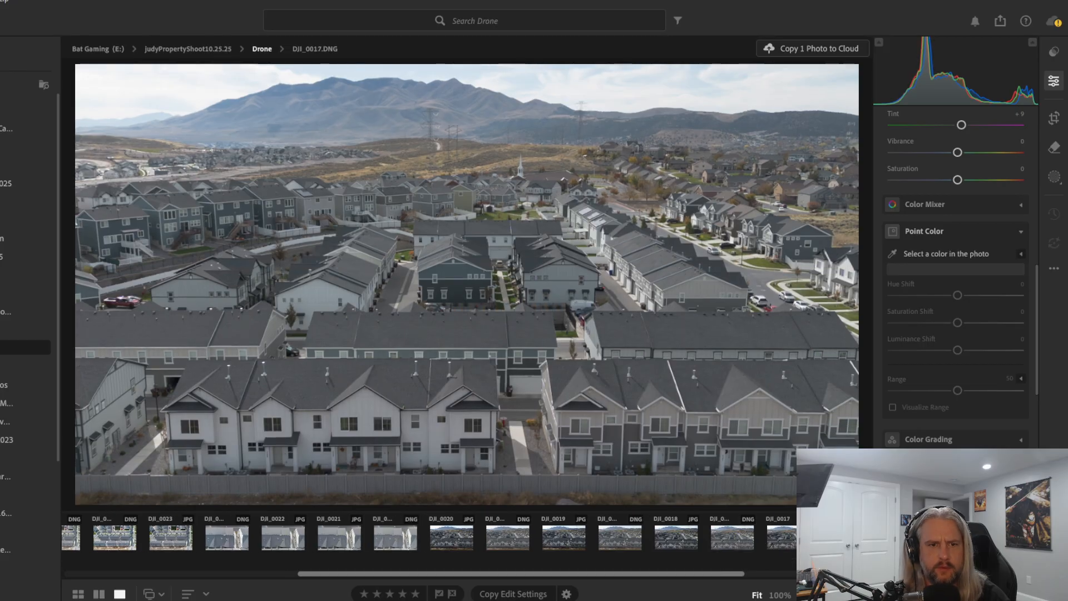
scroll(743, 536, down, 4)
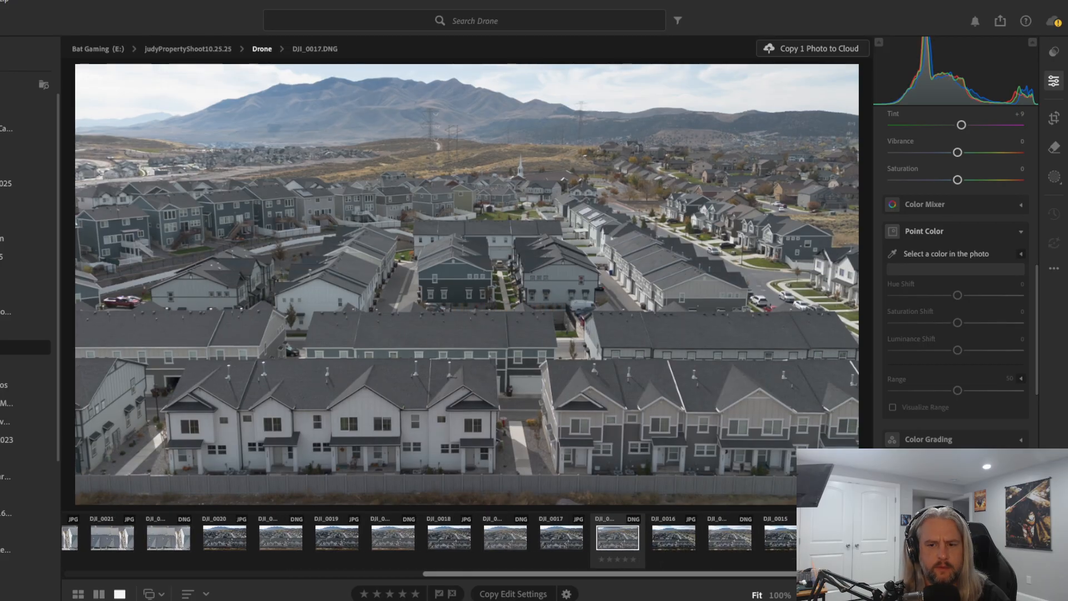
click(736, 536)
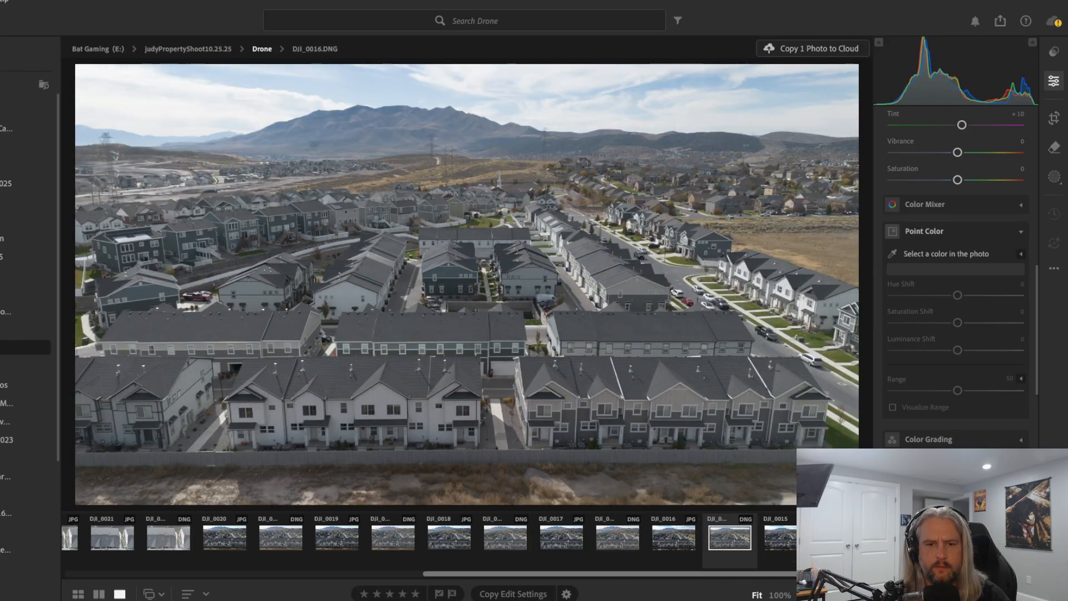
key(Right)
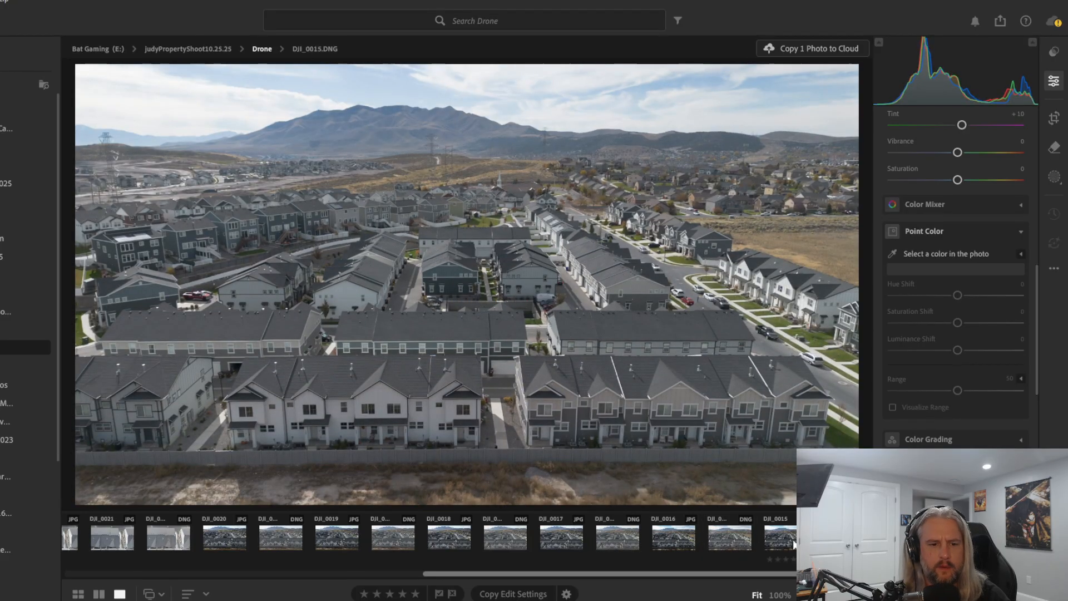
click(296, 528)
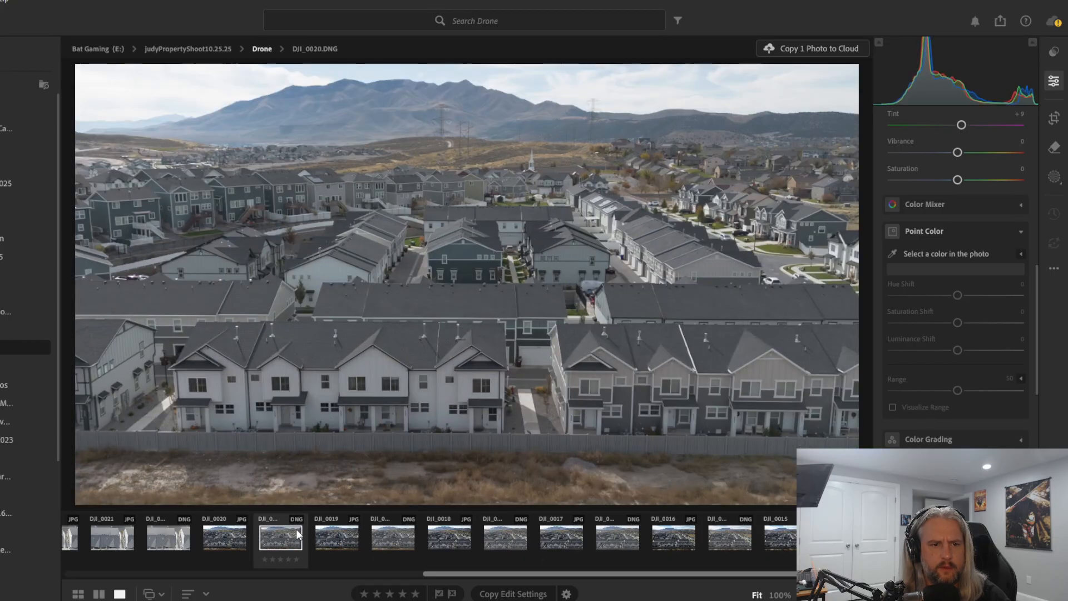
Select DJI_0019.DNG and apply the automatic adjustments to it
click(393, 534)
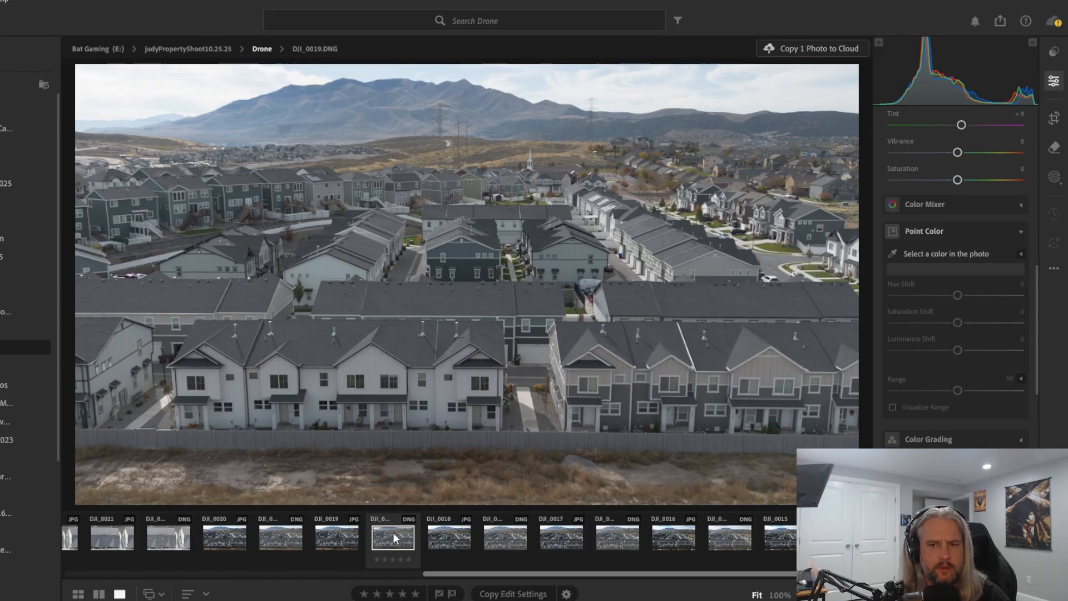
scroll(976, 239, up, 10)
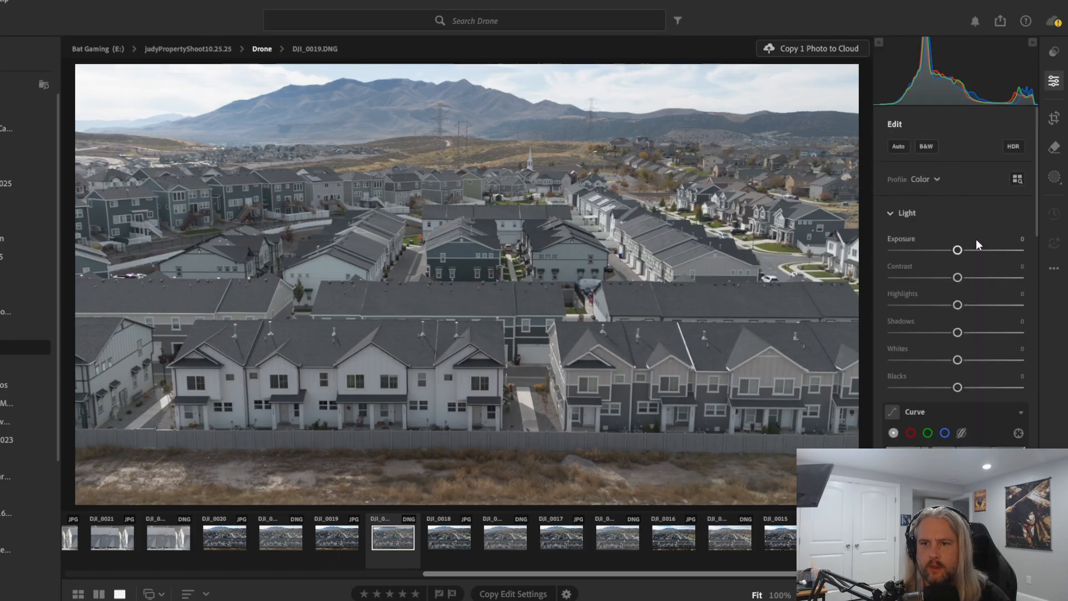
click(898, 146)
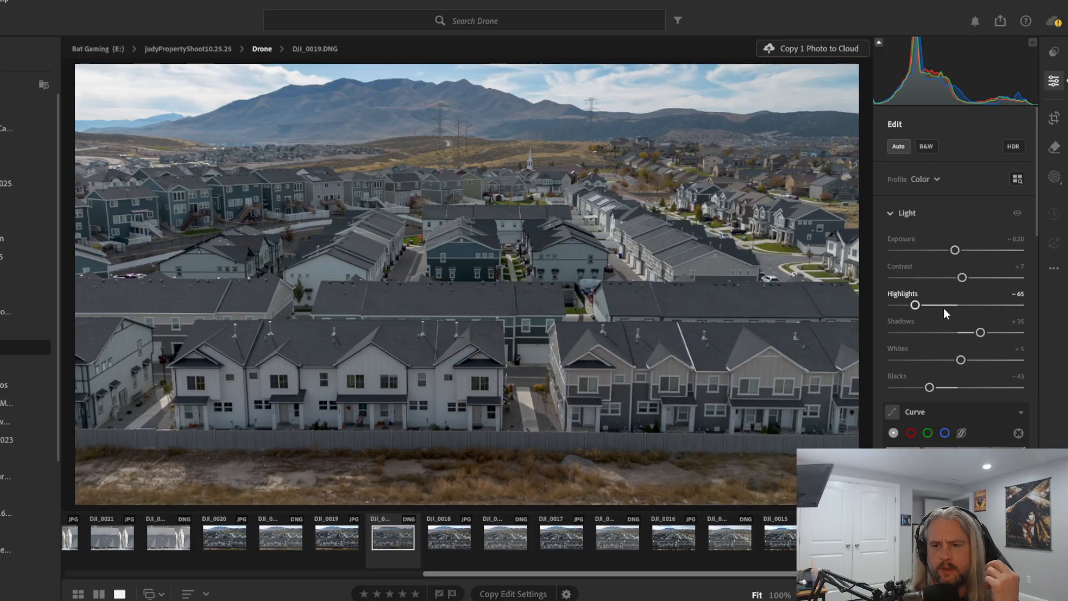
scroll(942, 332, down, 3)
scroll(942, 331, up, 2)
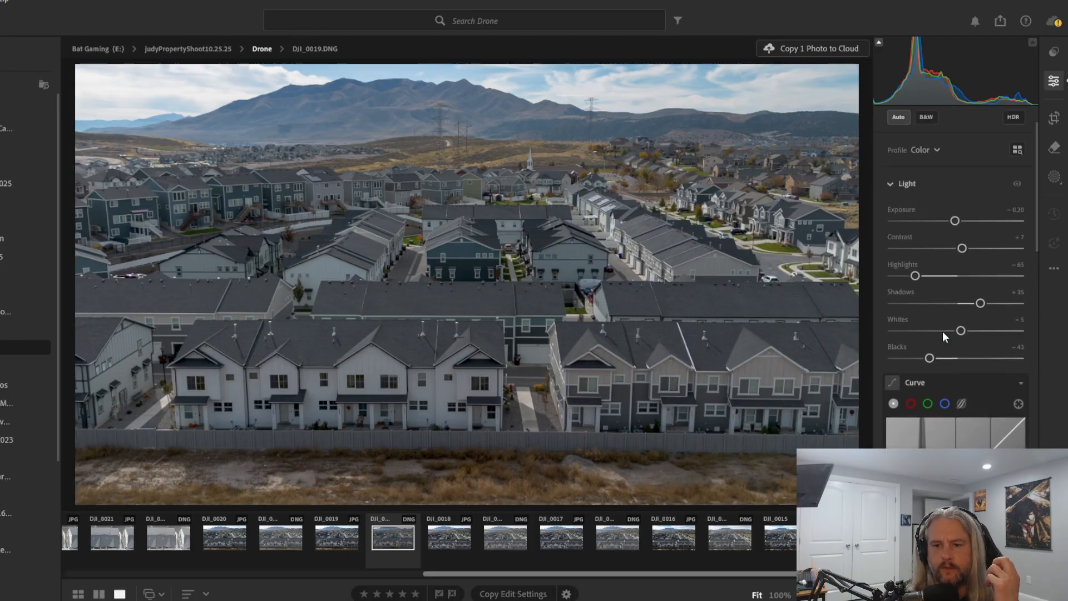
Raise the Exposure of DJI_0019.DNG to +1.16 and its Contrast to +34
scroll(942, 332, up, 1)
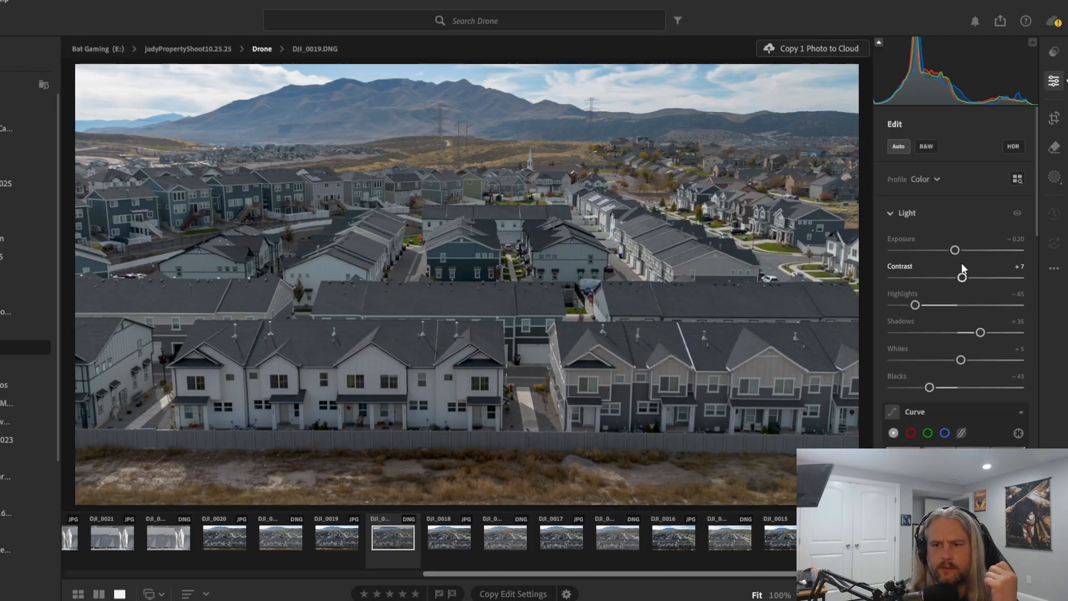
drag(954, 250, 972, 251)
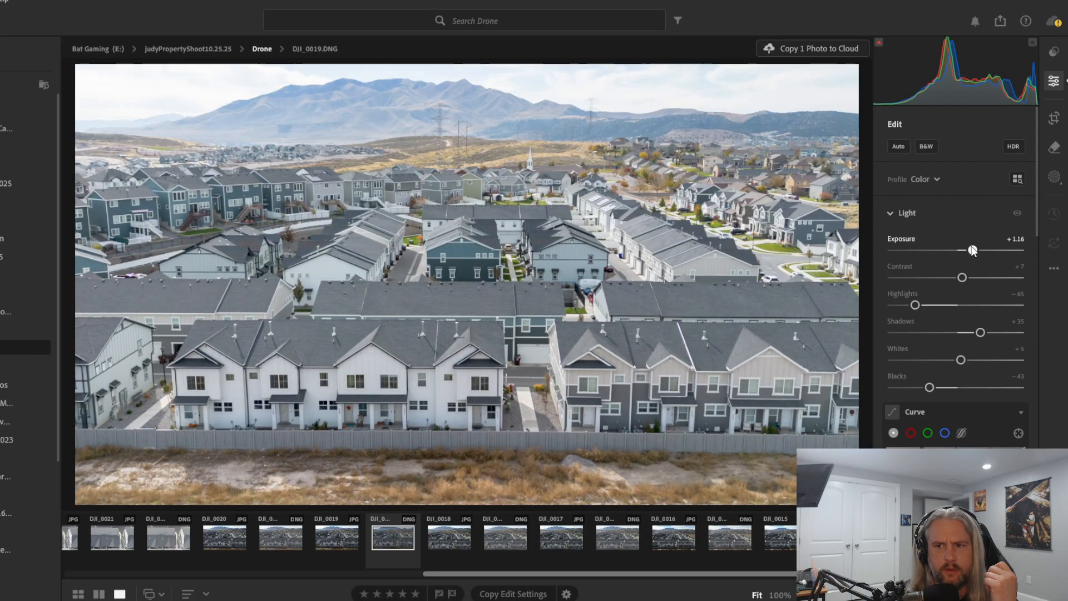
drag(962, 277, 980, 277)
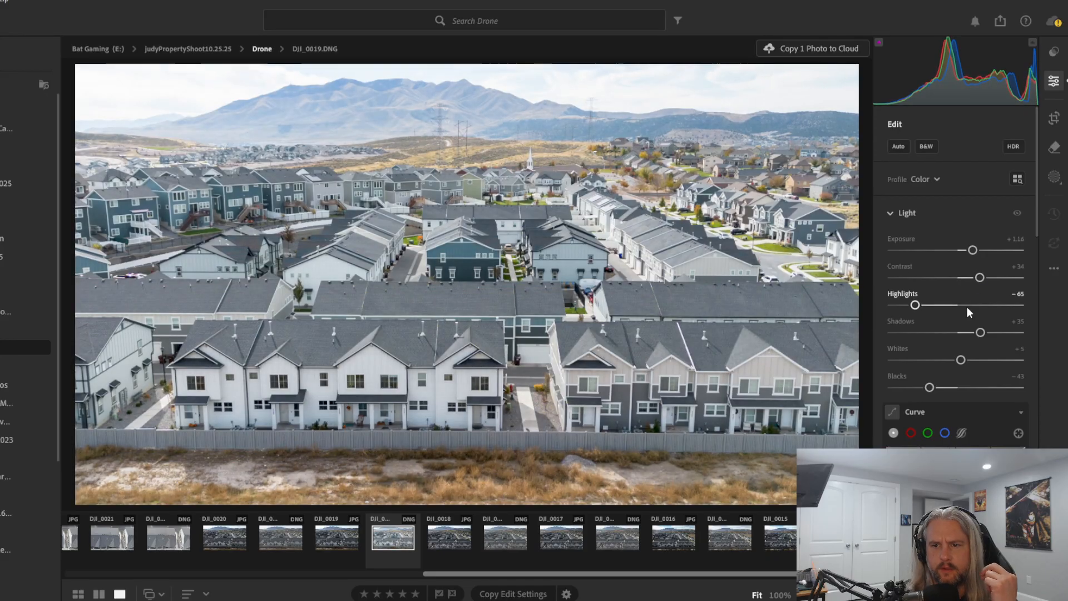
Set the Vibrance of DJI_0019.DNG to +41 and its Saturation to +24
scroll(967, 306, down, 3)
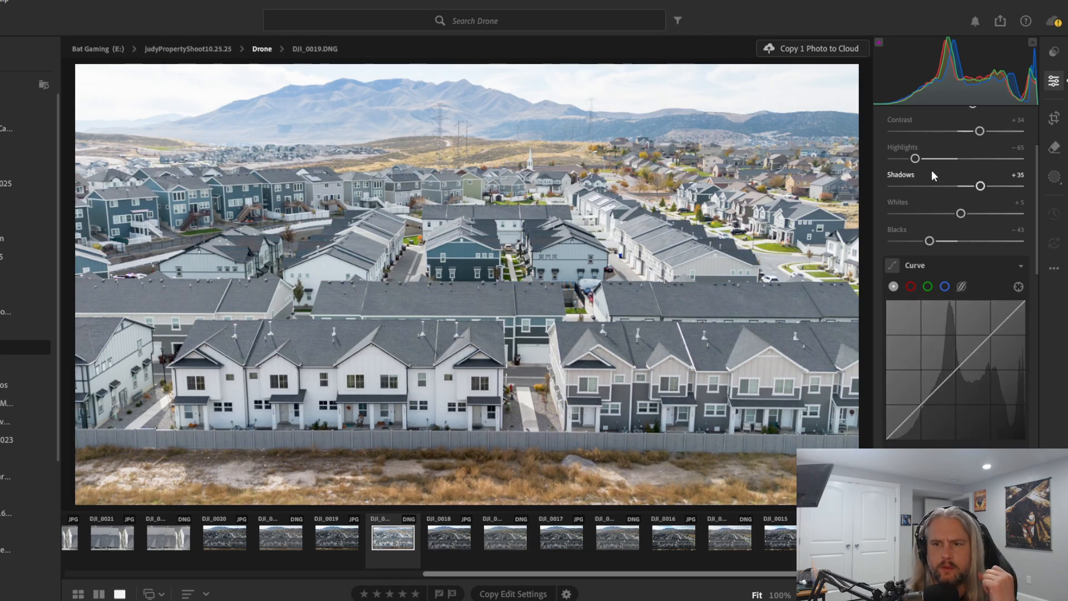
scroll(953, 274, up, 1)
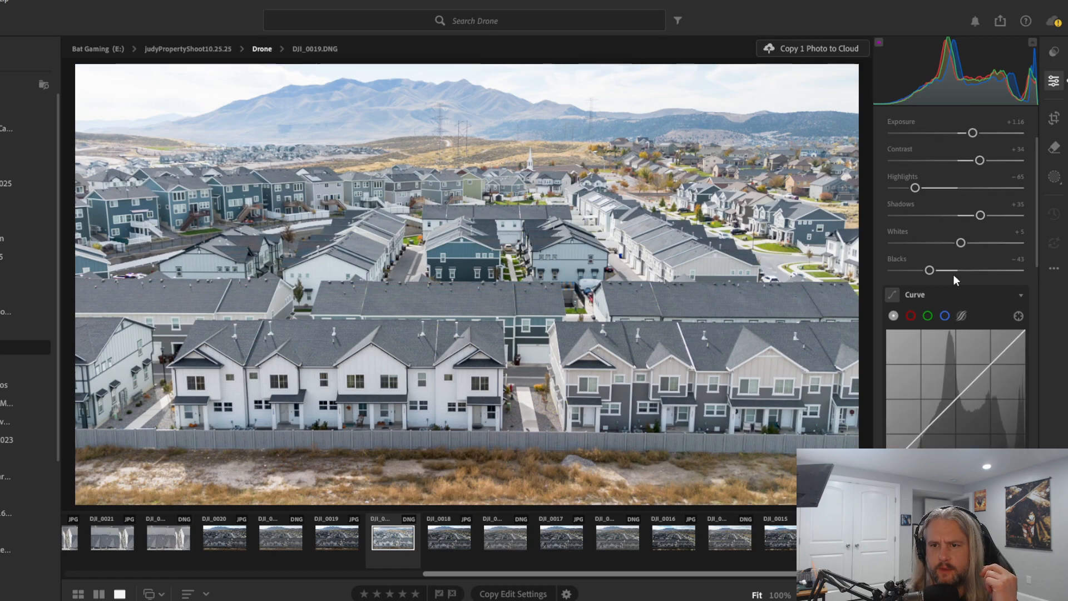
scroll(953, 275, down, 3)
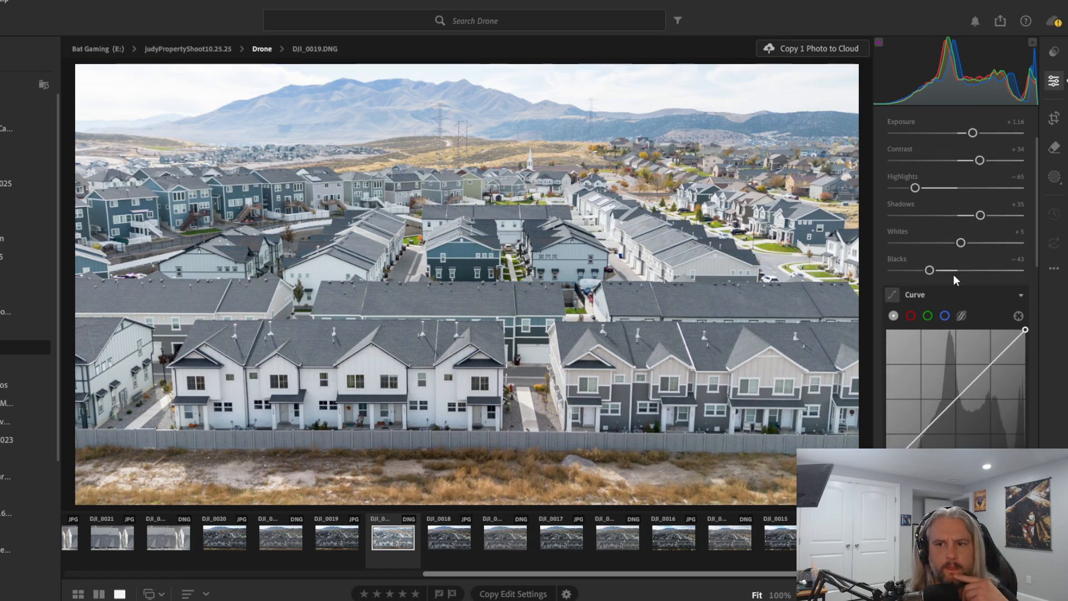
scroll(953, 274, down, 3)
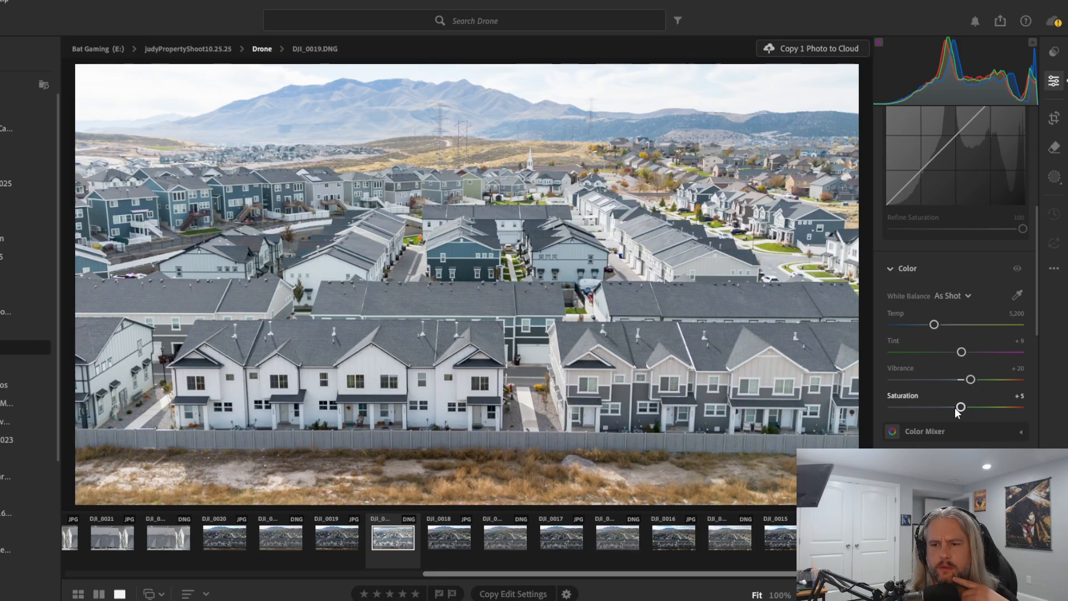
drag(970, 379, 984, 380)
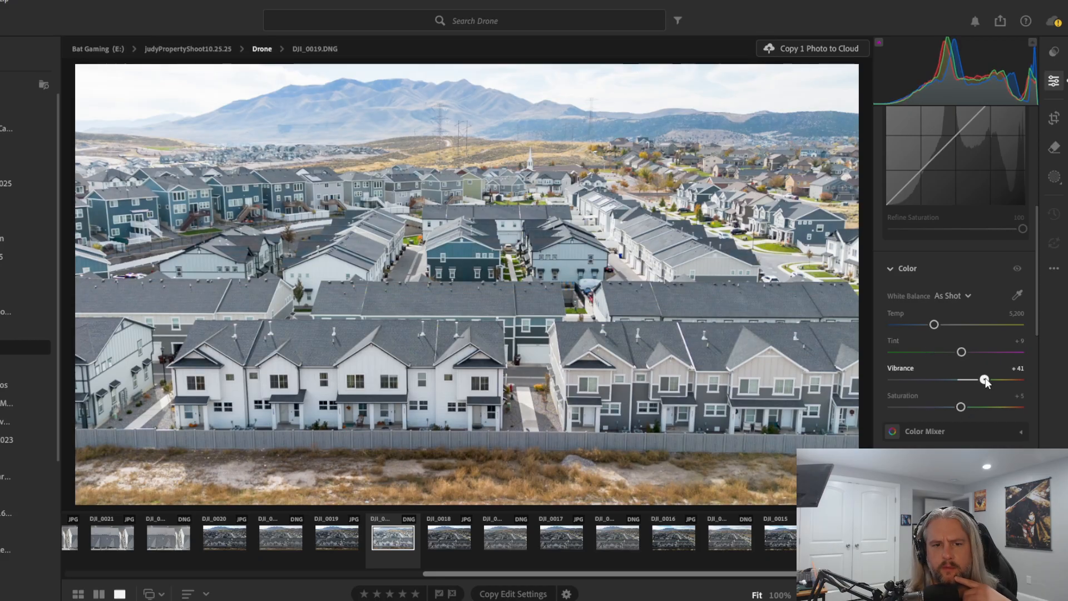
scroll(979, 381, down, 6)
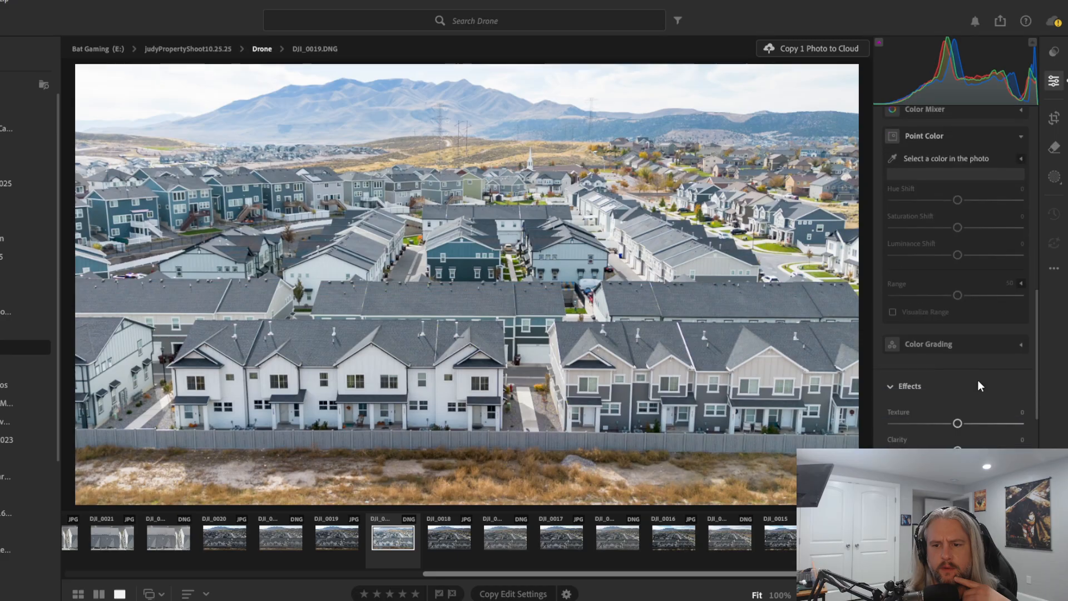
scroll(978, 382, up, 2)
scroll(977, 379, up, 1)
drag(961, 231, 973, 233)
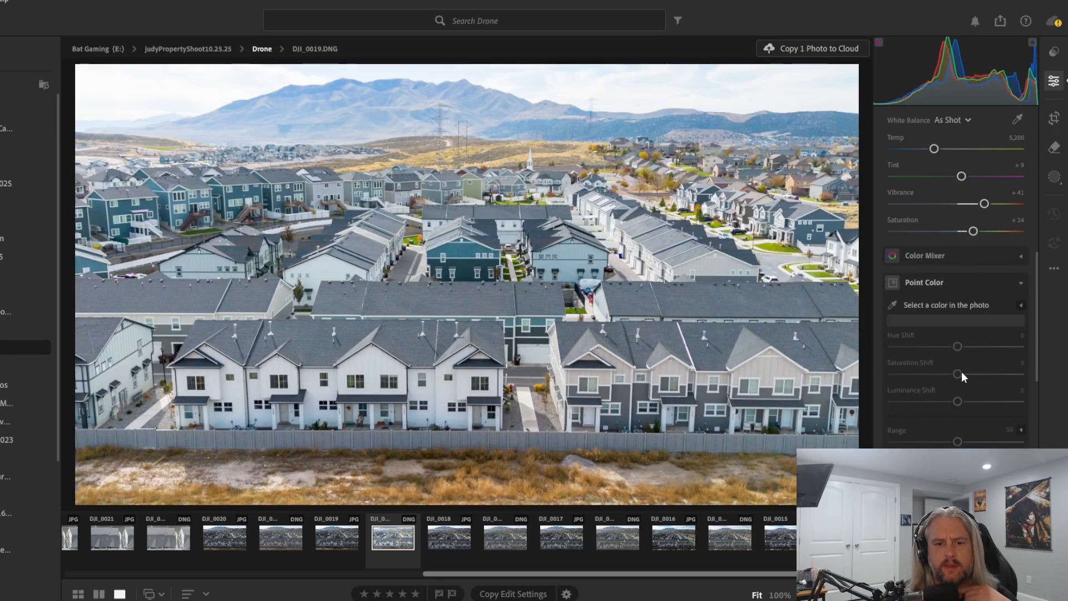
Set Dehaze to +7 and turn on Remove Chromatic Aberration and Enable Lens Corrections for DJI_0019.DNG
scroll(970, 351, down, 5)
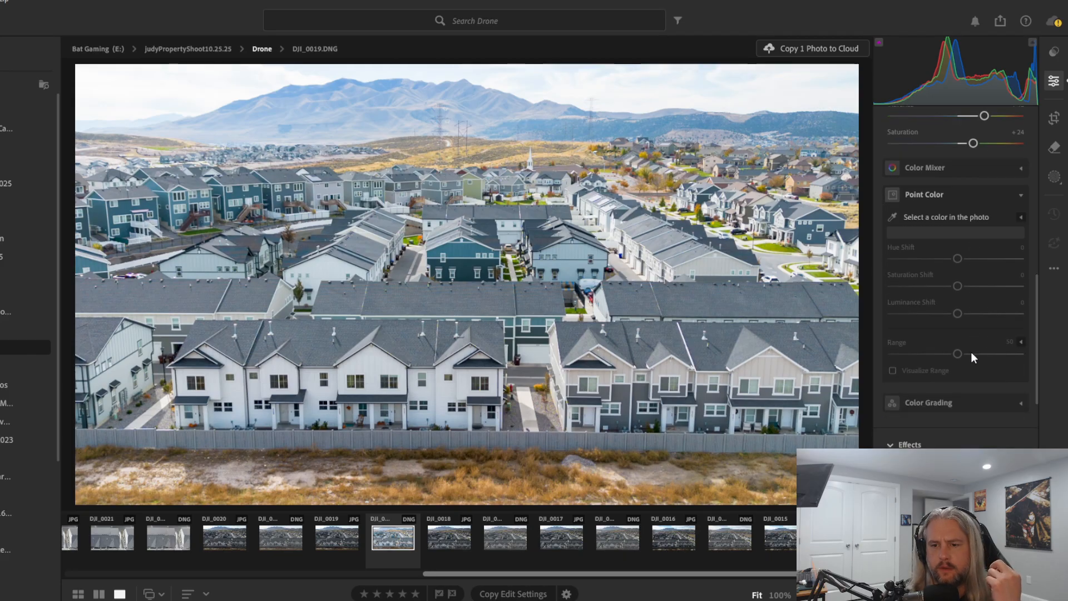
drag(958, 361, 962, 361)
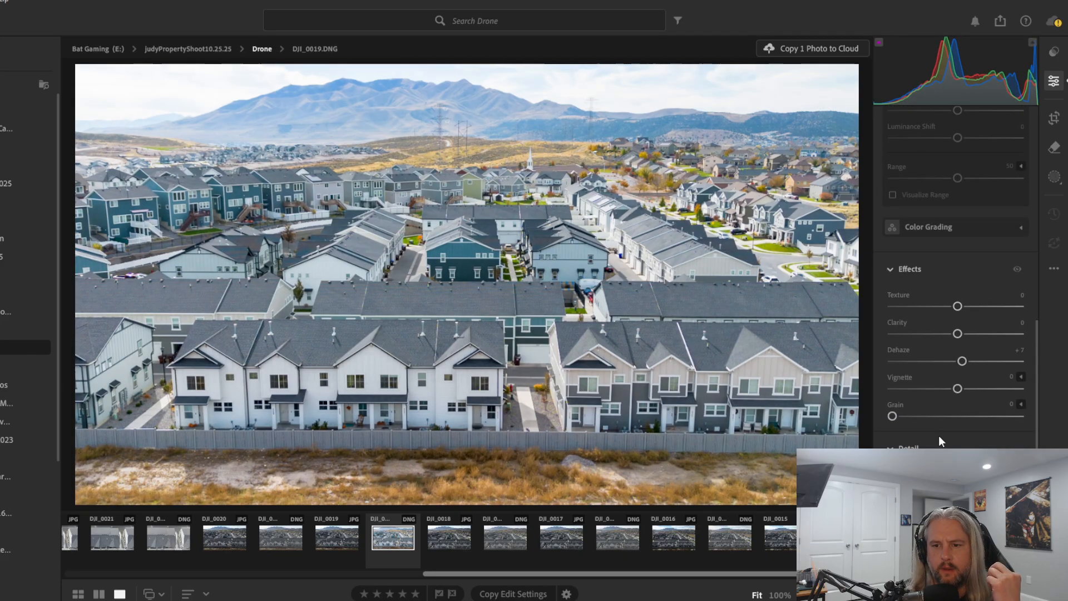
scroll(940, 435, down, 8)
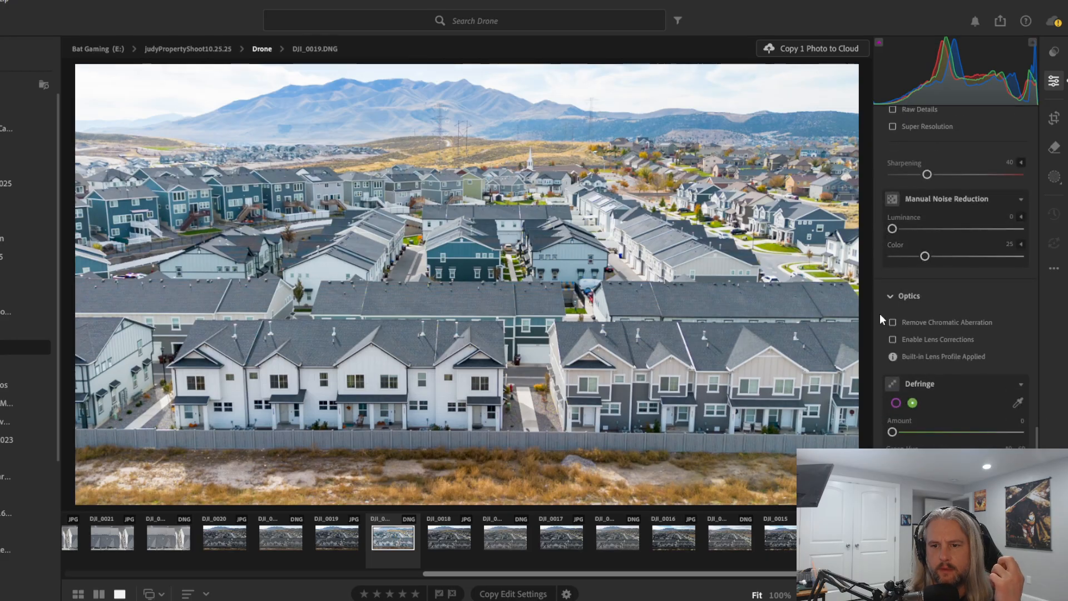
click(895, 322)
click(895, 340)
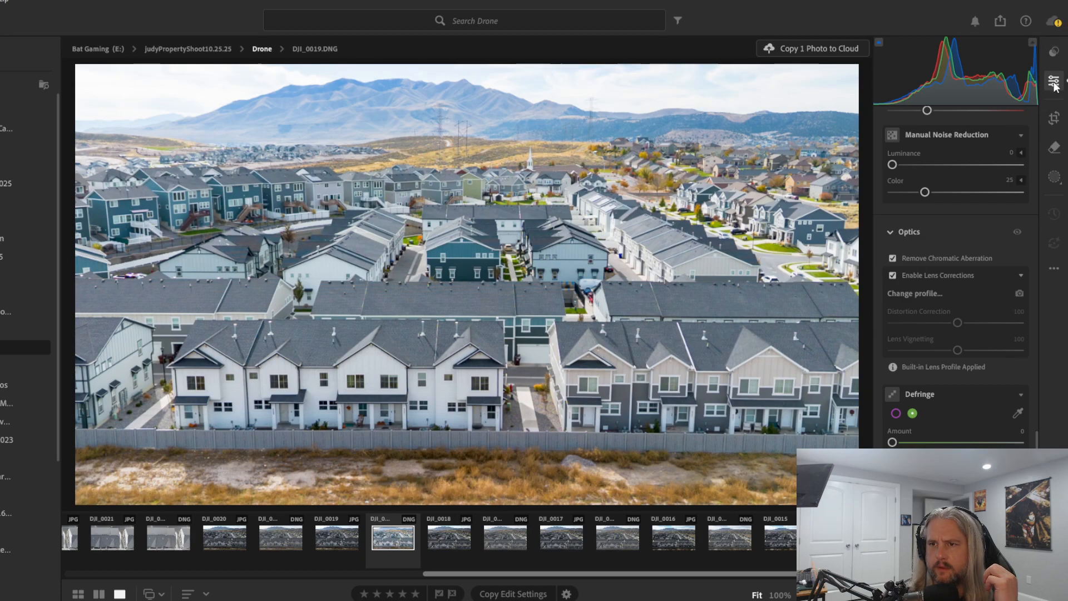
Create a new brush mask for DJI_0019.DNG
click(1055, 147)
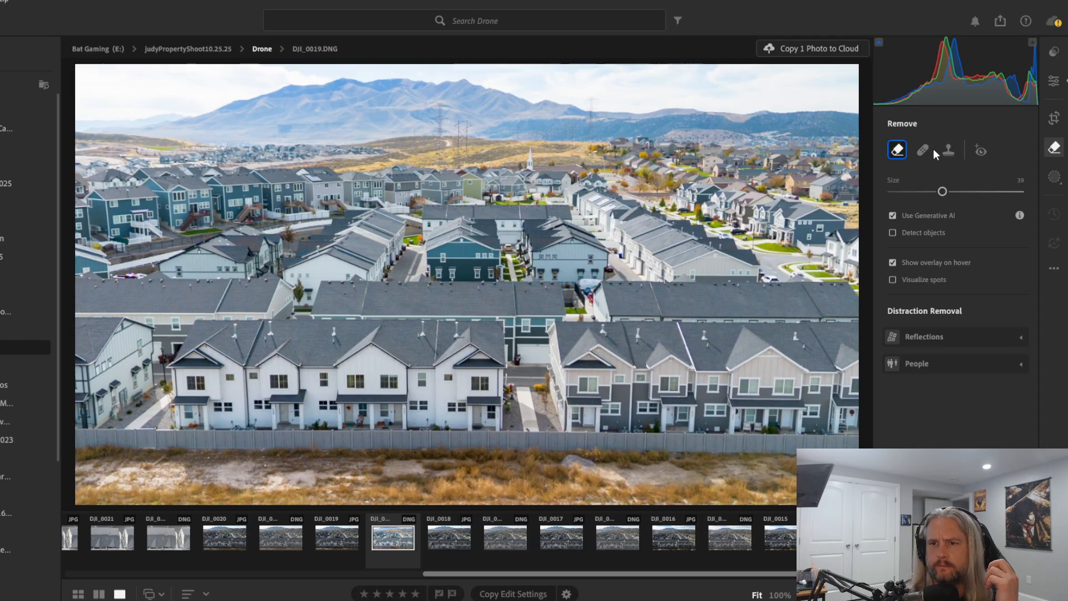
click(1051, 177)
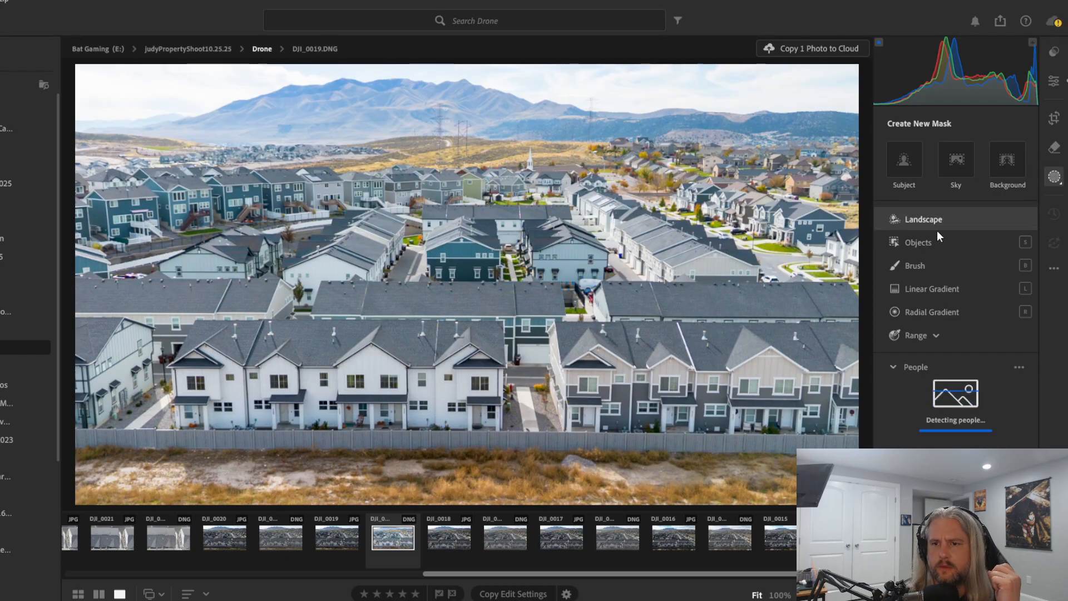
click(916, 261)
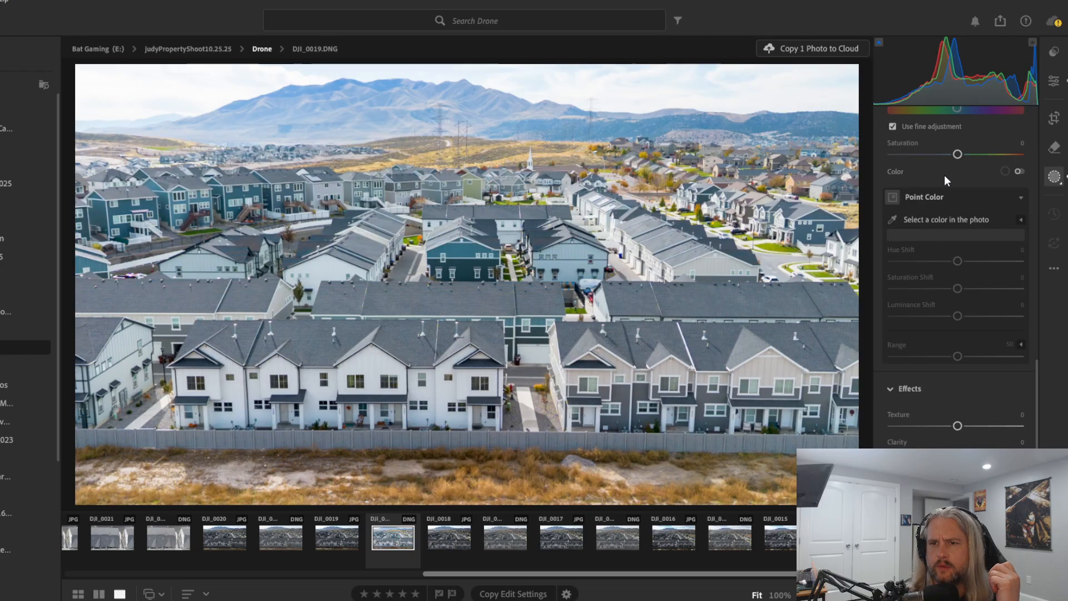
Examine the brush options and the light, color, effects and detail adjustments available for the new mask
scroll(944, 174, up, 5)
scroll(943, 175, up, 4)
scroll(944, 174, down, 4)
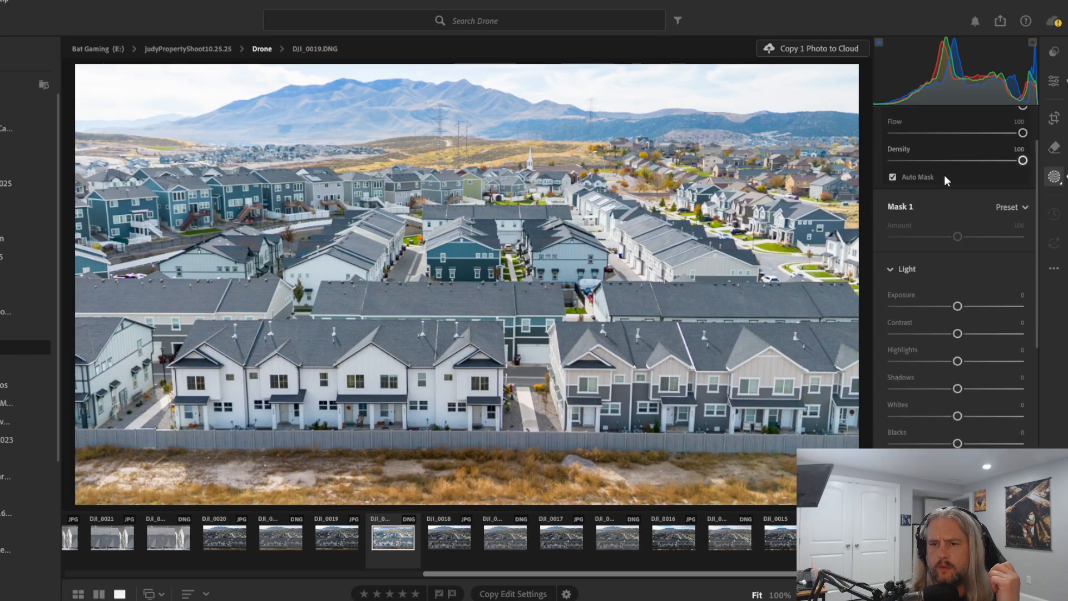
scroll(944, 174, up, 5)
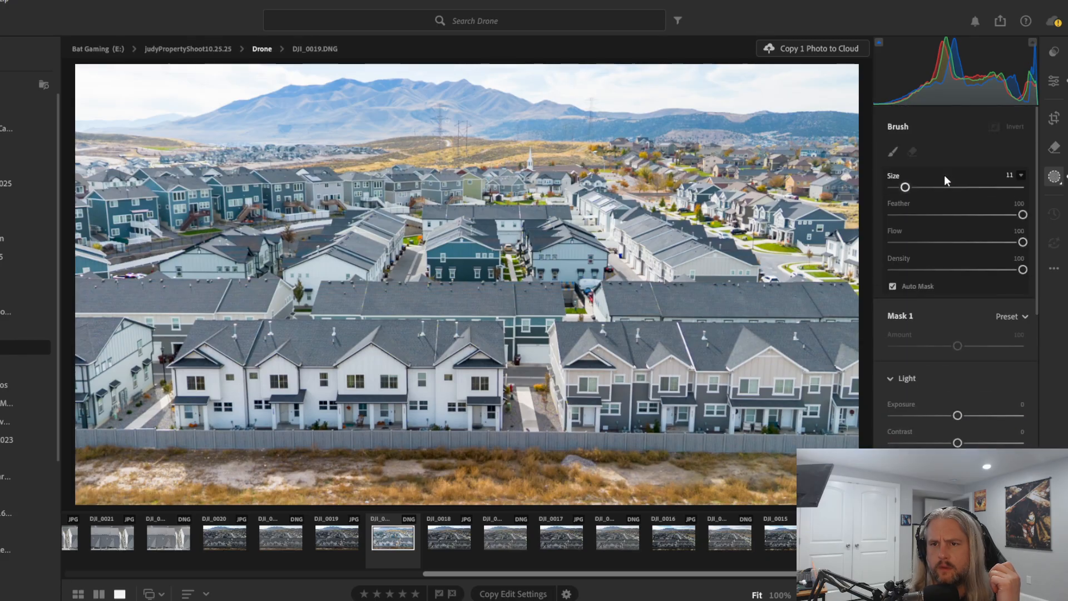
scroll(944, 150, down, 7)
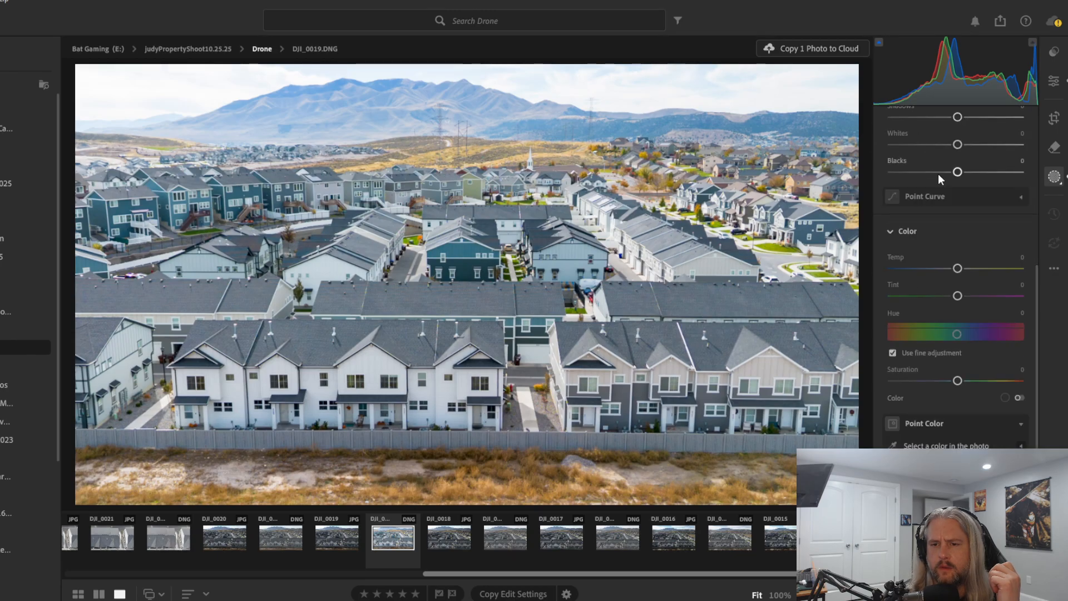
scroll(939, 194, down, 6)
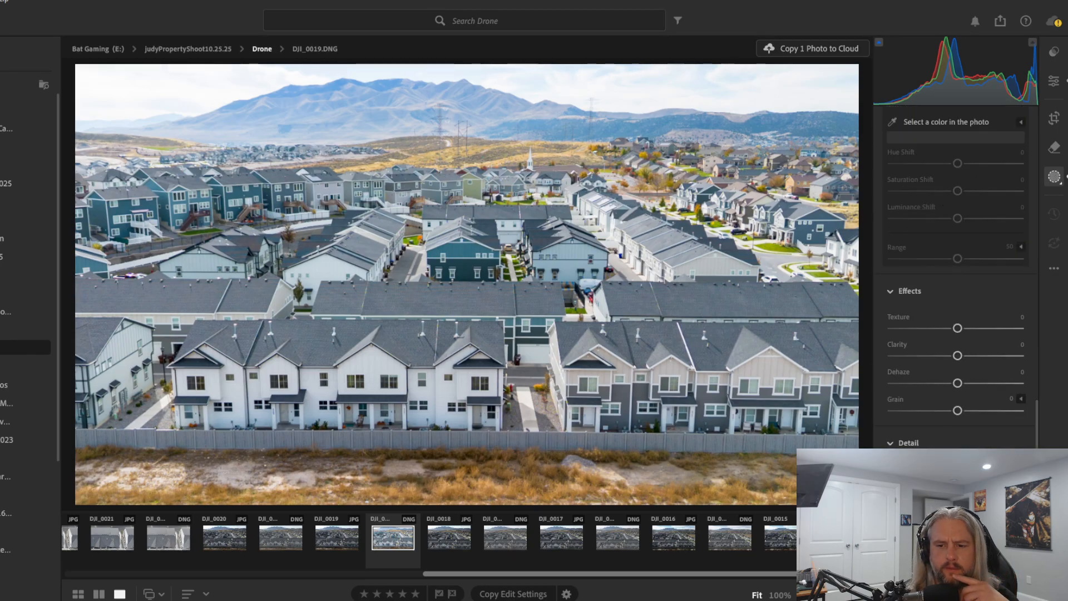
scroll(929, 310, up, 12)
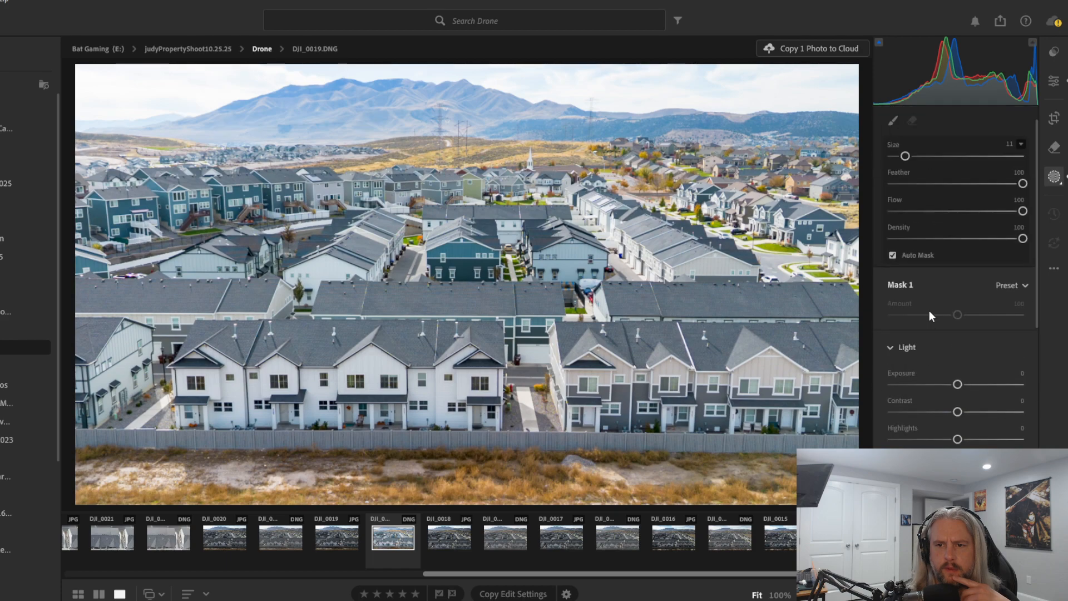
scroll(929, 314, up, 2)
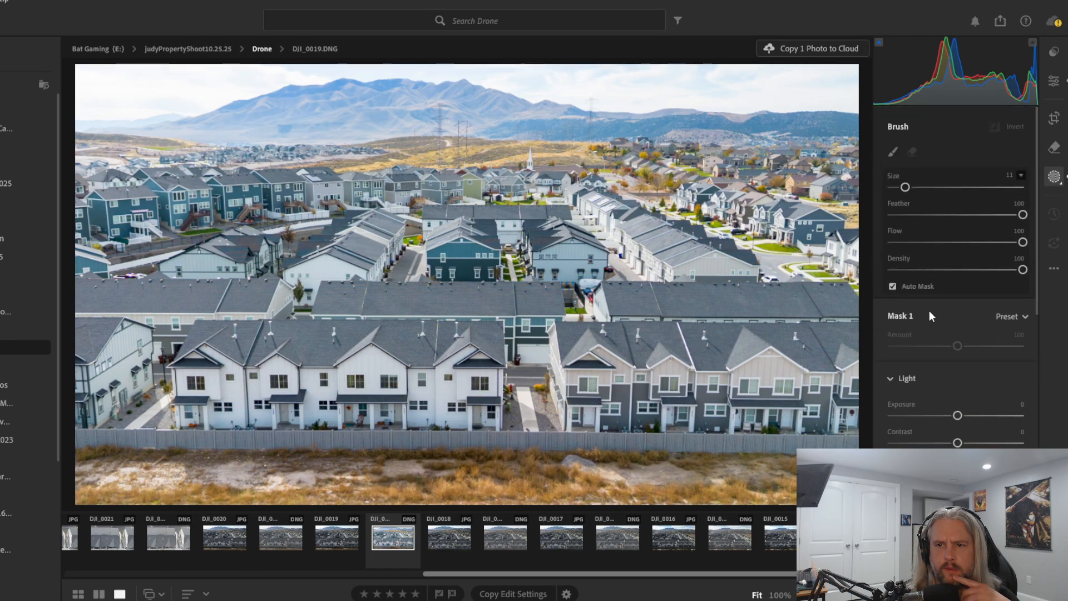
scroll(929, 316, down, 2)
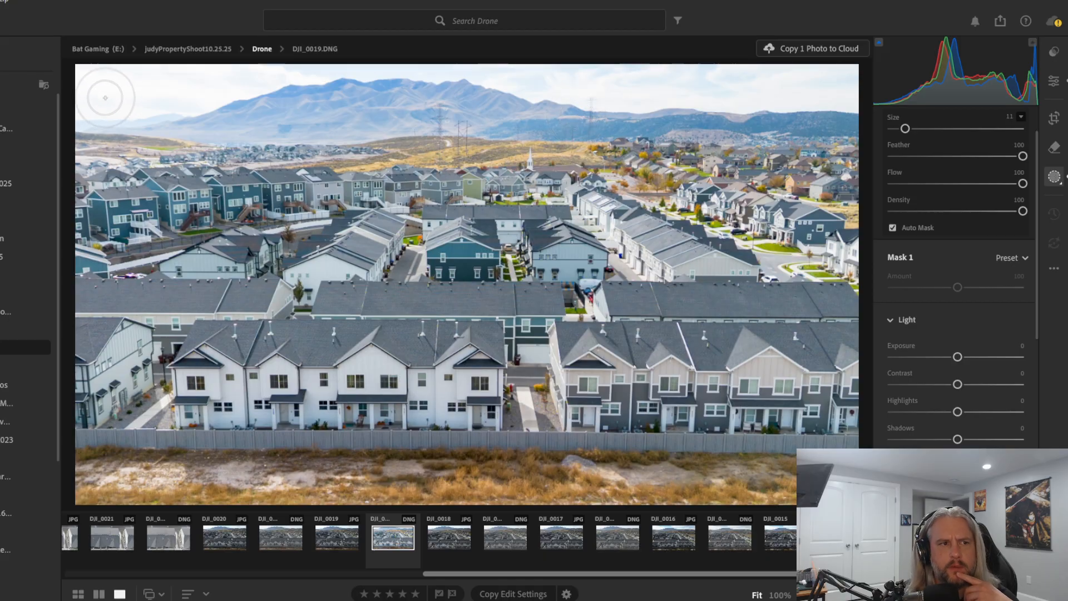
scroll(1000, 312, down, 9)
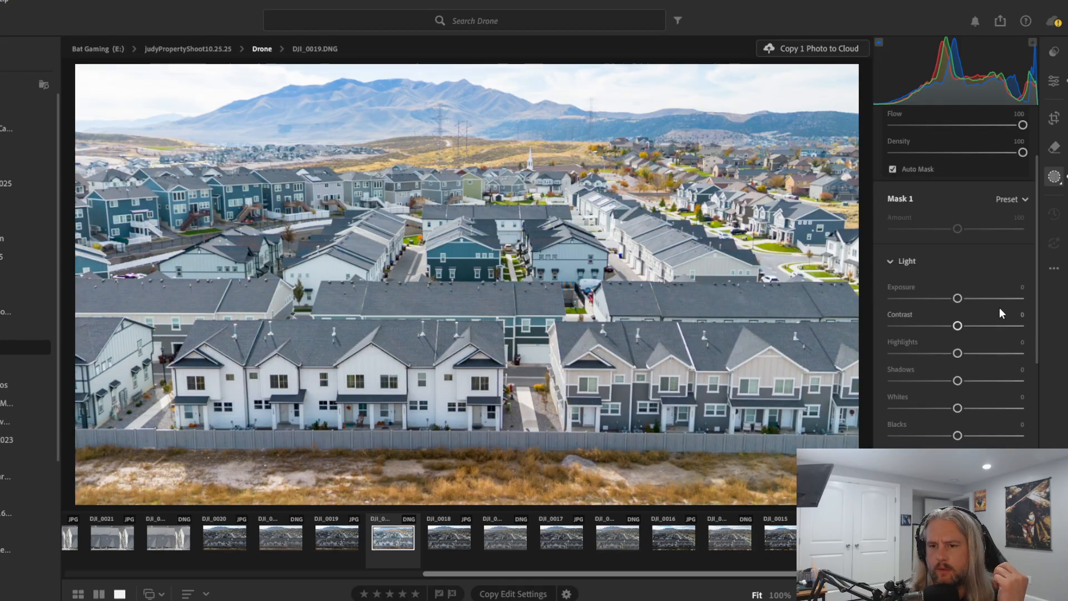
scroll(999, 313, down, 3)
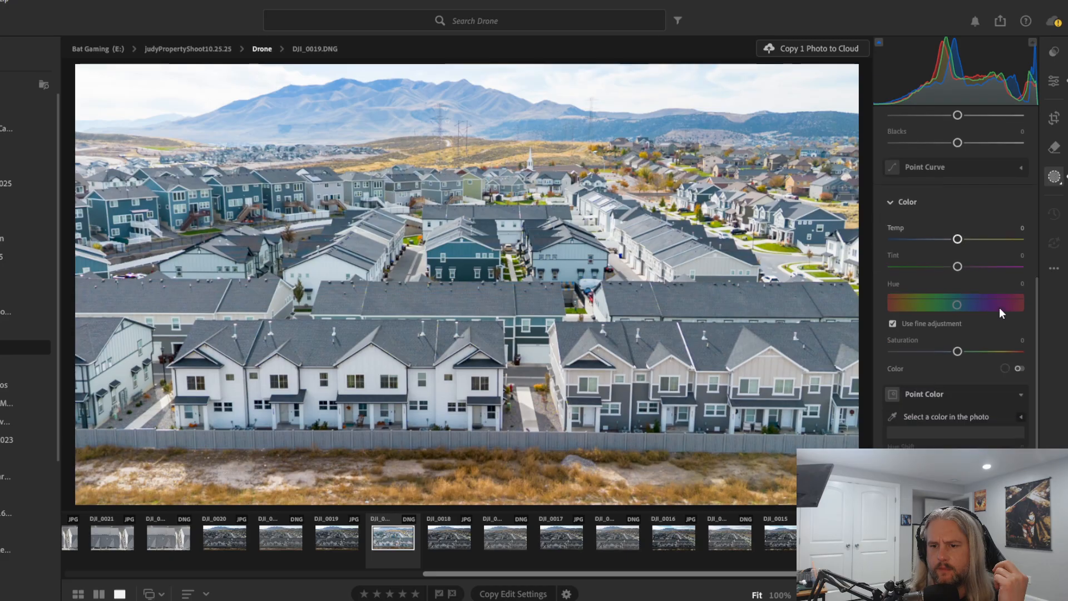
scroll(999, 312, up, 10)
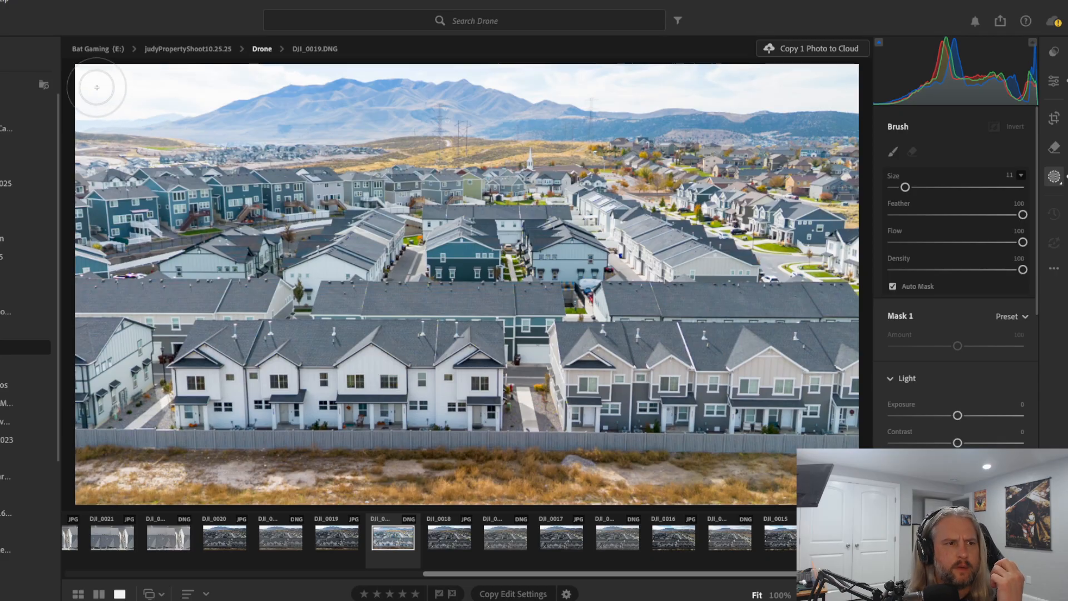
Try to paint the brush mask over the sky and the mountain peak in DJI_0019.DNG
drag(95, 84, 536, 78)
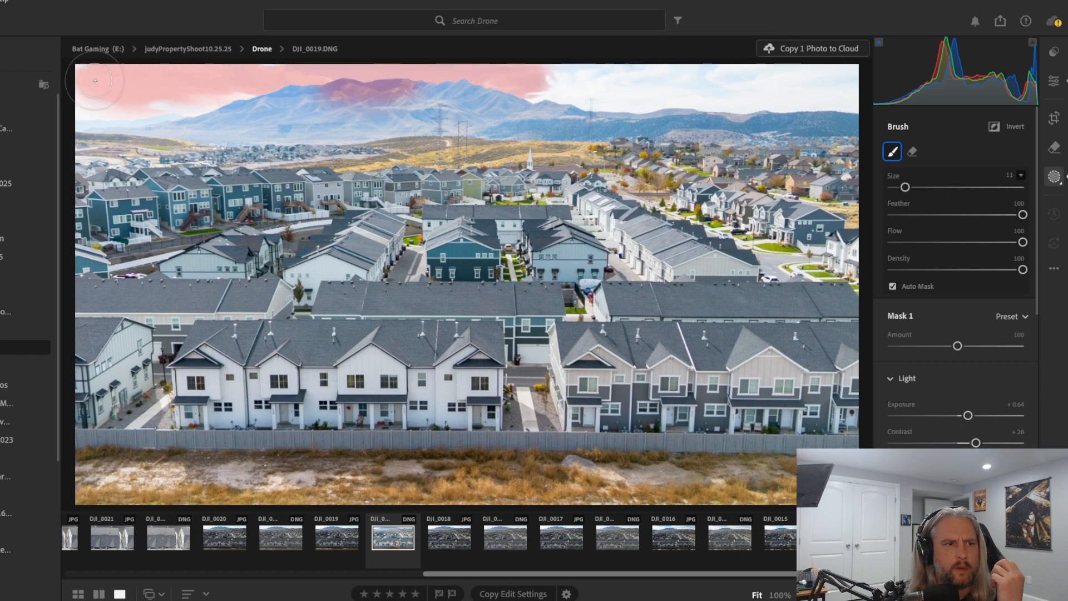
mouse_move(90, 114)
mouse_down()
mouse_move(103, 127)
mouse_move(160, 124)
mouse_up()
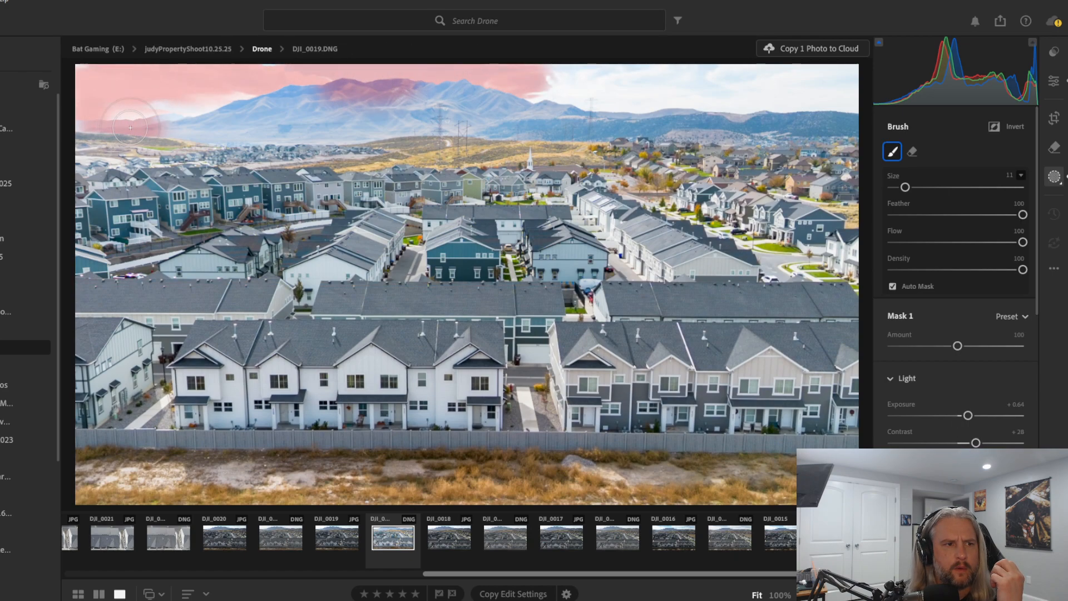
mouse_move(85, 126)
mouse_down()
mouse_move(186, 109)
mouse_move(189, 124)
mouse_move(165, 128)
mouse_move(234, 138)
mouse_move(272, 126)
mouse_move(233, 109)
mouse_move(366, 134)
mouse_move(840, 137)
mouse_move(850, 92)
mouse_move(846, 59)
mouse_move(807, 72)
mouse_move(512, 55)
mouse_move(645, 86)
mouse_move(756, 87)
mouse_move(812, 112)
mouse_move(545, 108)
mouse_move(599, 95)
mouse_move(703, 114)
mouse_move(837, 119)
mouse_move(557, 118)
mouse_move(312, 100)
mouse_move(340, 74)
mouse_move(492, 92)
mouse_move(228, 62)
mouse_move(354, 64)
mouse_move(373, 95)
mouse_up()
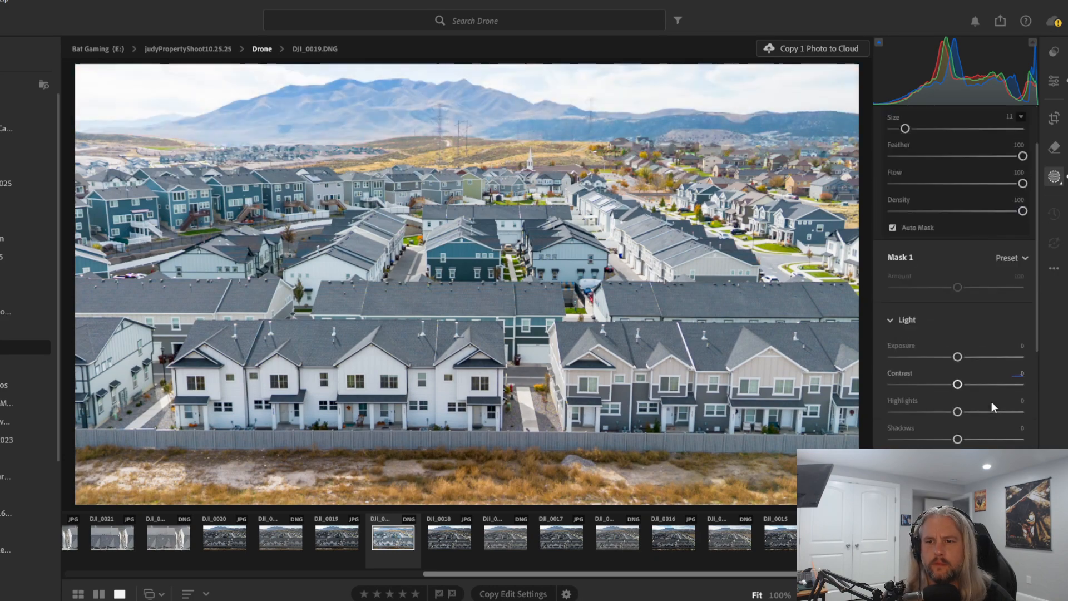
Try shifting the mask's Temp in both directions and its Tint to +36, and reset both adjustments
scroll(972, 335, down, 3)
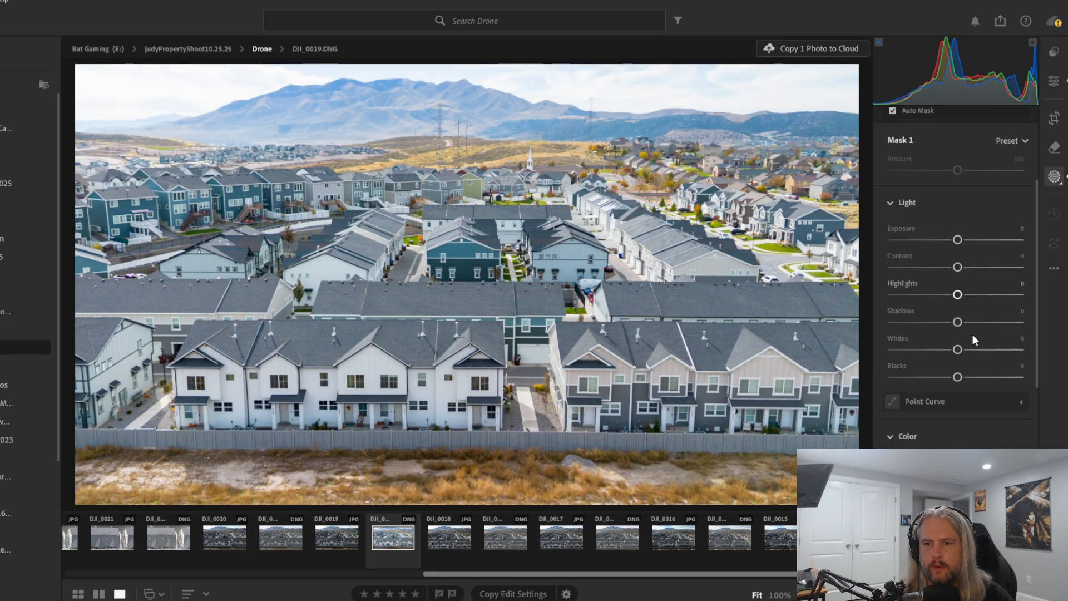
scroll(959, 309, down, 2)
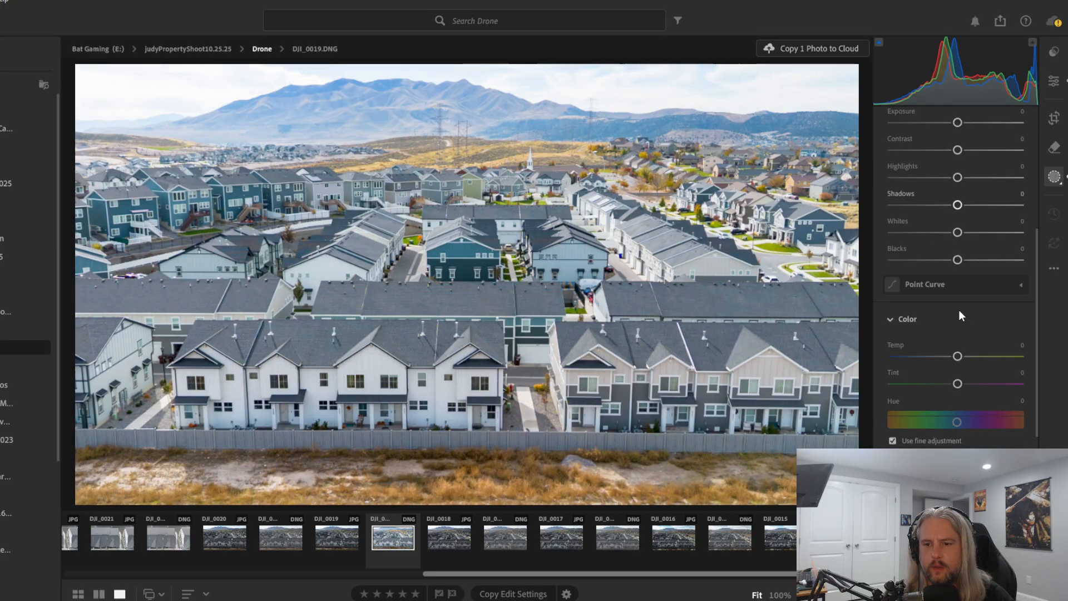
drag(958, 356, 1022, 356)
double_click(1020, 356)
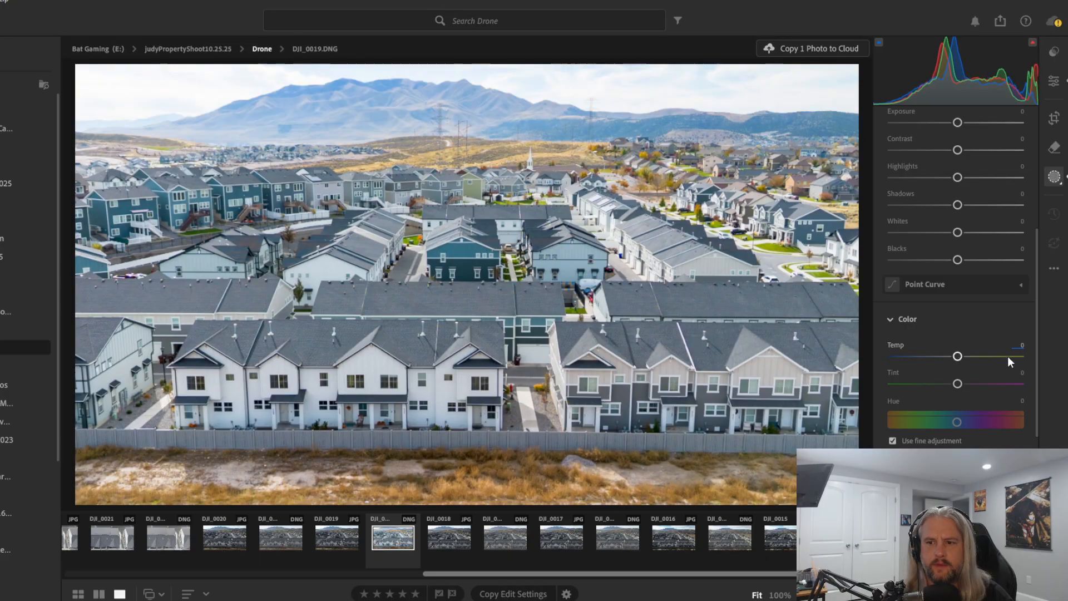
drag(957, 356, 981, 385)
double_click(943, 362)
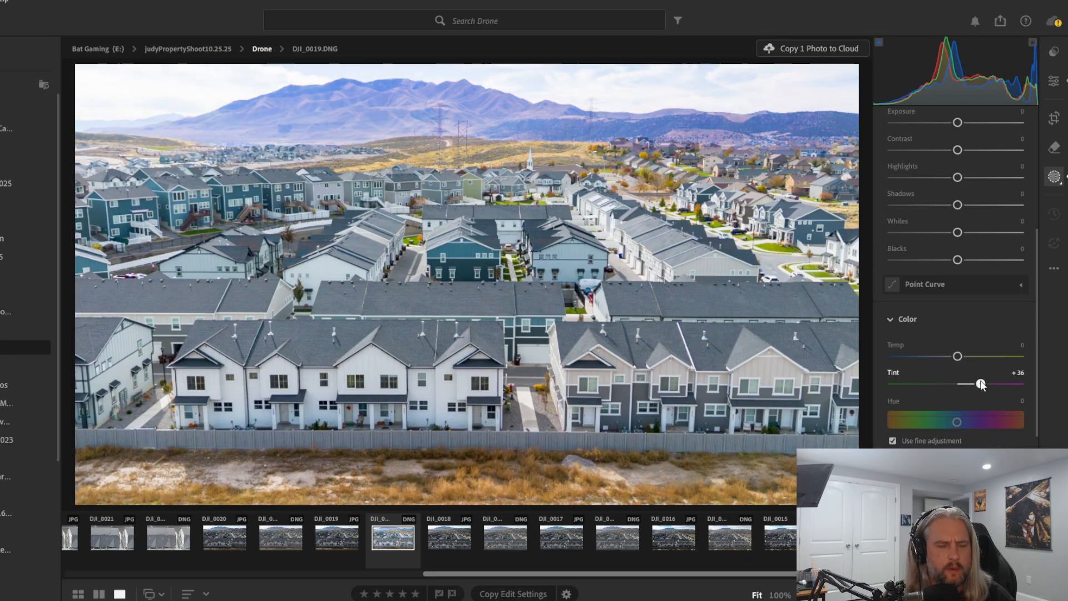
double_click(979, 384)
scroll(957, 420, down, 1)
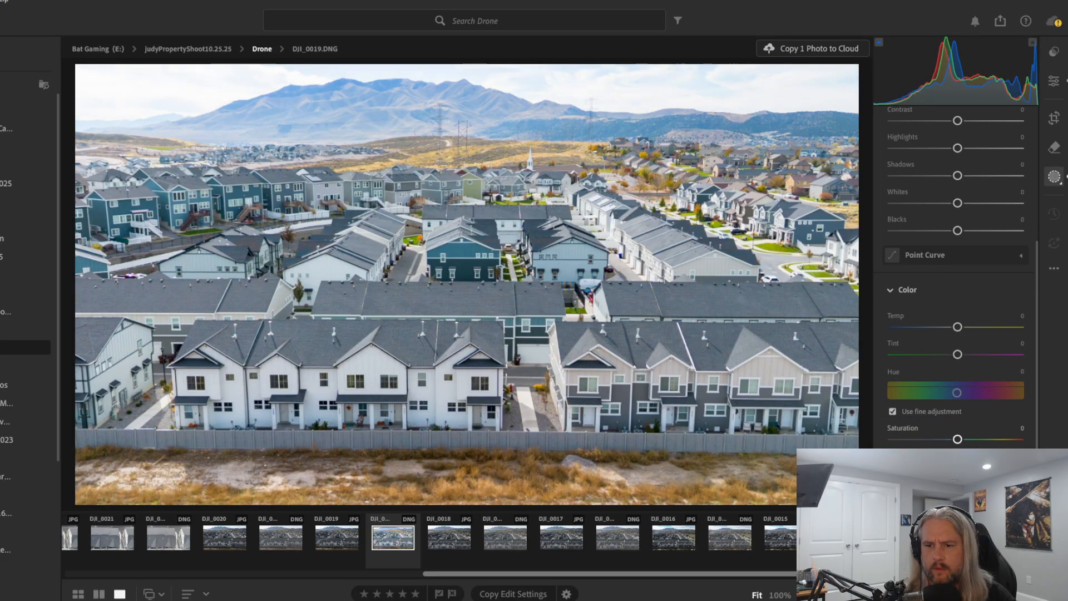
Try raising the mask's Saturation to +64 and its Dehaze to +36, and reset both adjustments
drag(957, 439, 1001, 441)
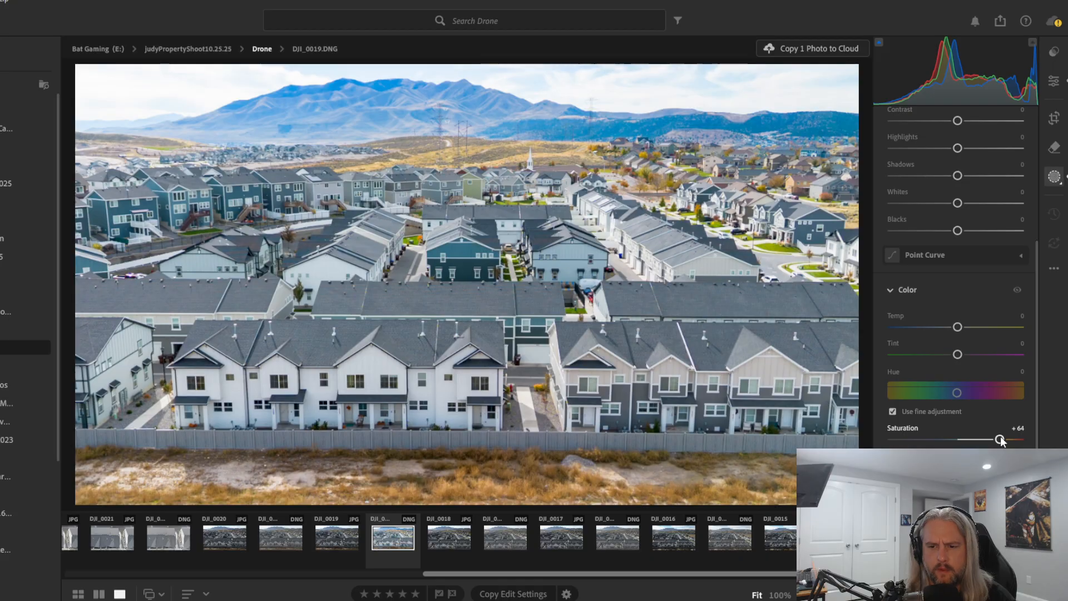
double_click(1000, 440)
scroll(1000, 436, down, 5)
scroll(1000, 436, down, 2)
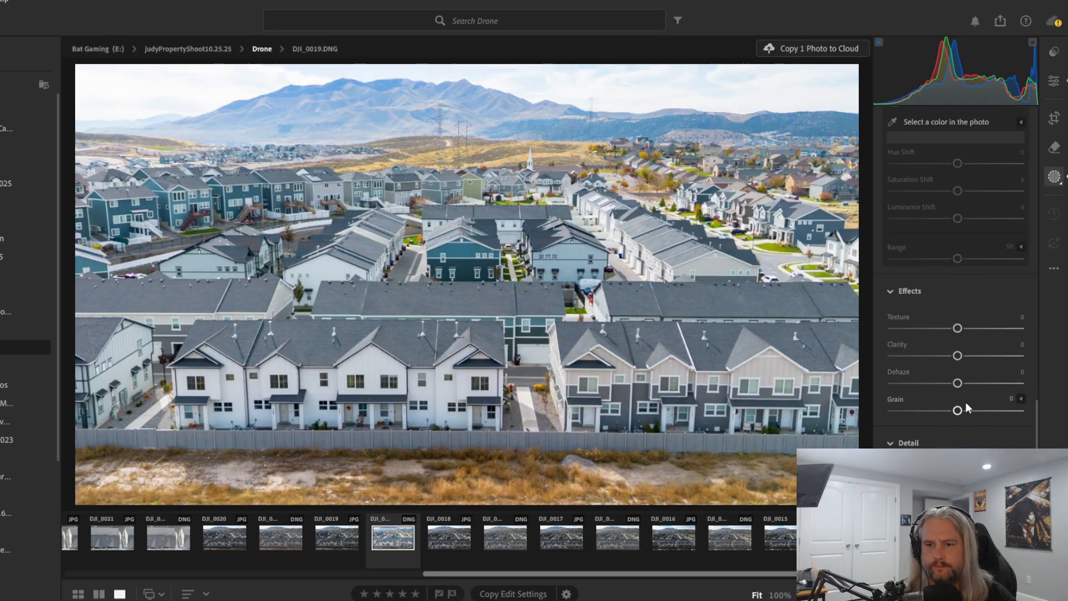
drag(957, 383, 981, 387)
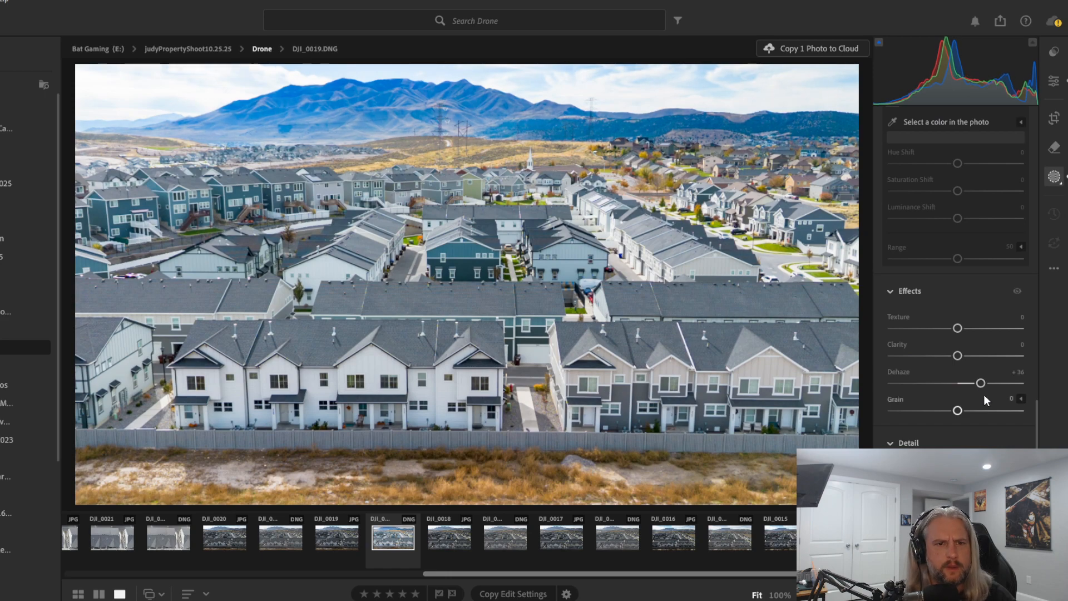
double_click(984, 395)
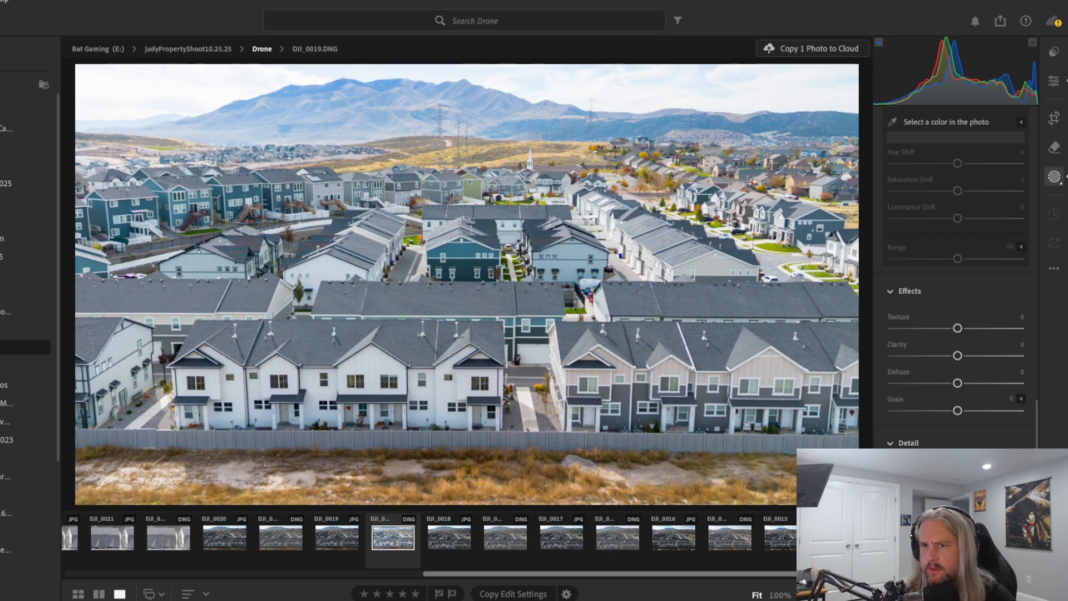
Set the Exposure of Mask 1 to -0.30 to darken the sky and mountains
scroll(956, 278, up, 10)
scroll(957, 369, up, 5)
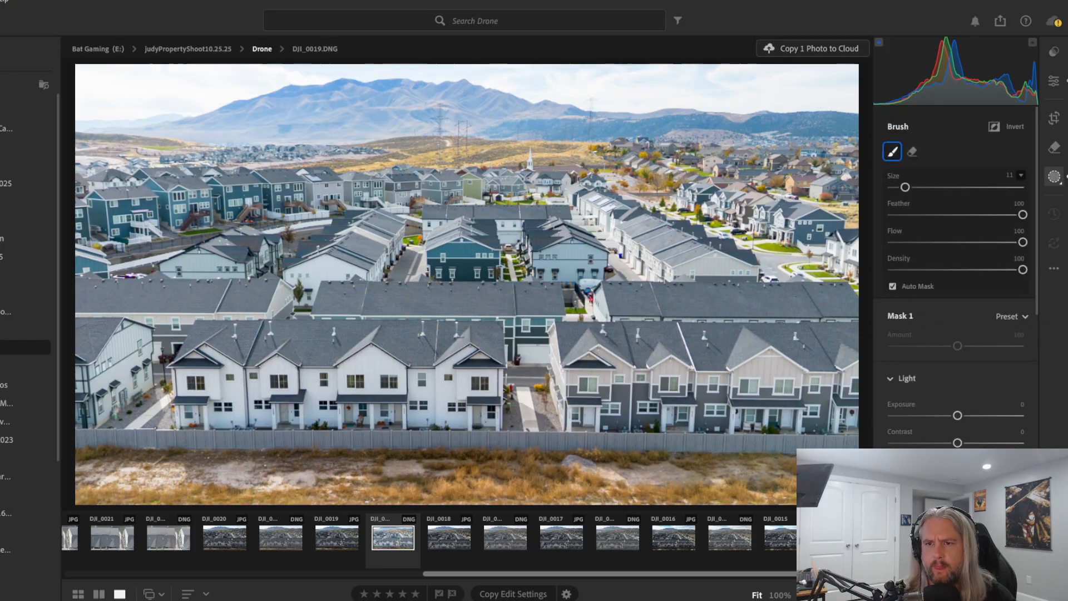
scroll(957, 370, down, 2)
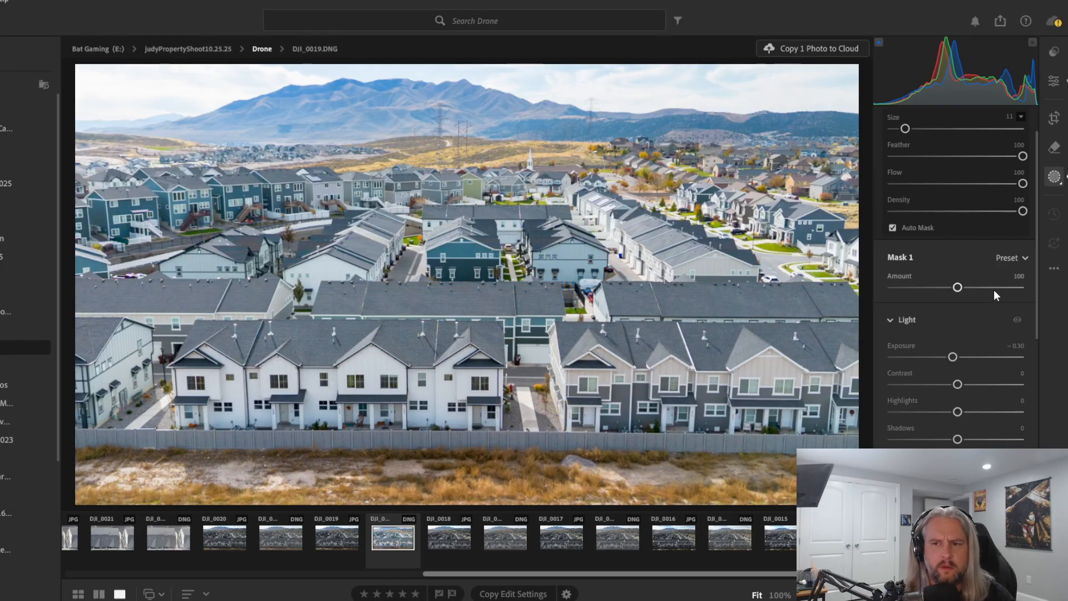
scroll(1018, 255, up, 2)
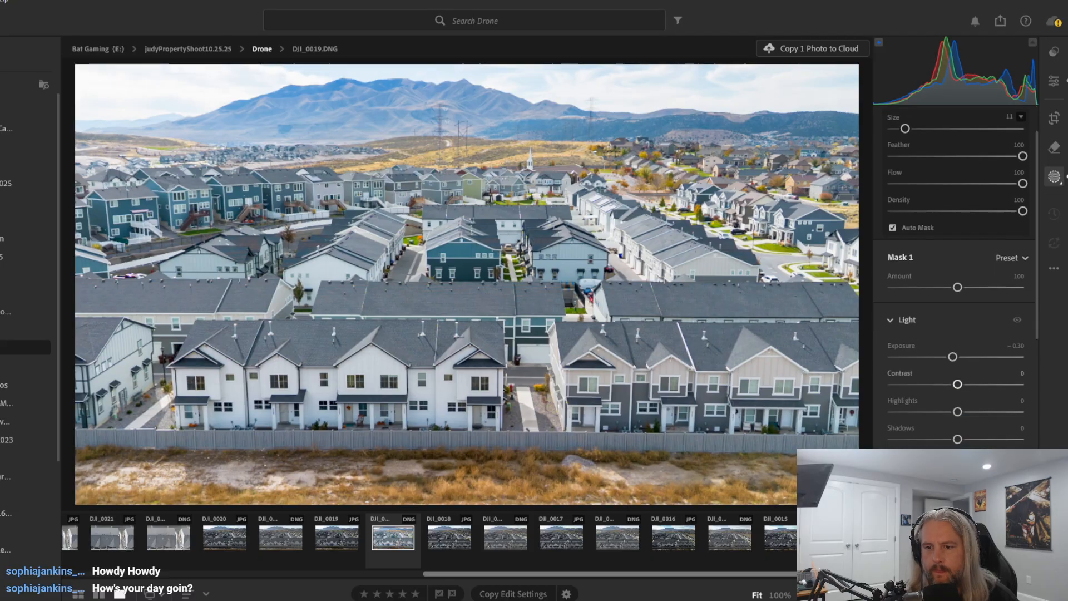
Try a slight shift of the mask's Hue and restore it to 0
scroll(955, 279, down, 5)
scroll(955, 278, down, 3)
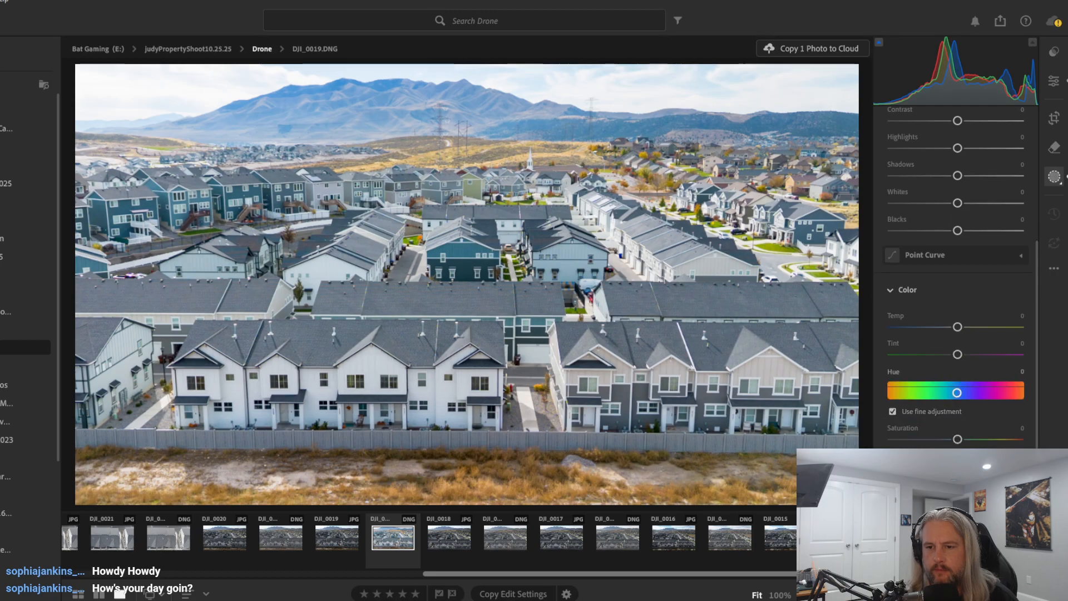
drag(957, 392, 954, 393)
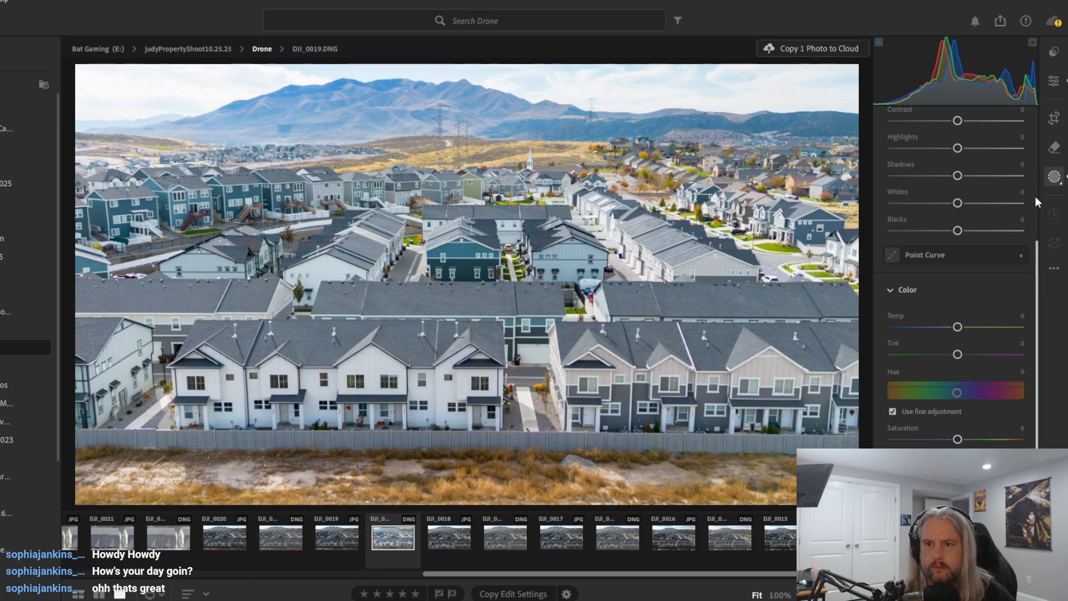
Set the mask's Contrast to +34 and its Shadows to -25
scroll(1018, 281, up, 2)
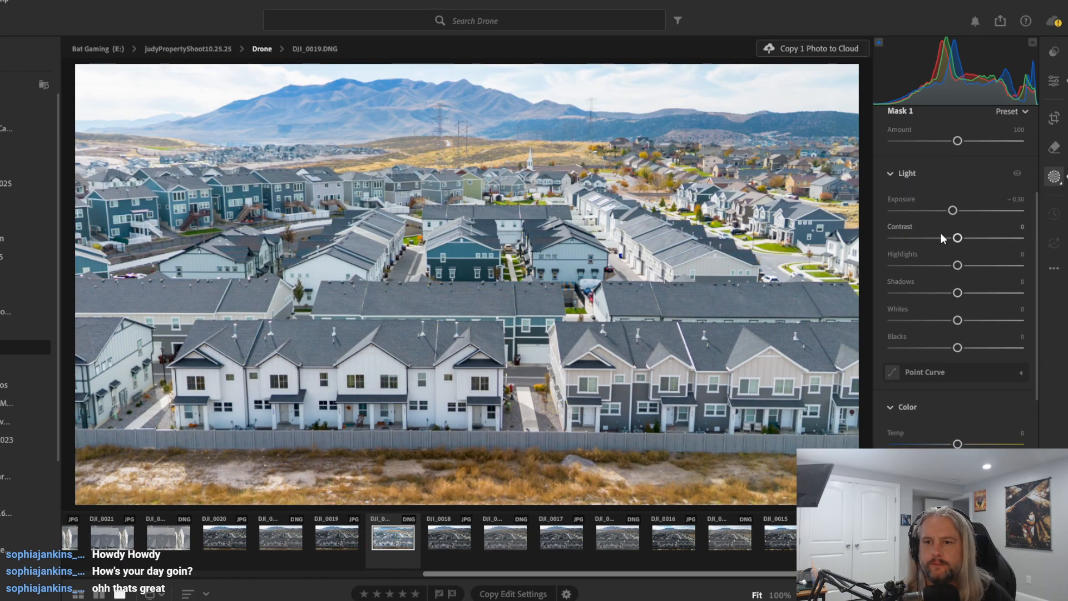
drag(957, 238, 981, 243)
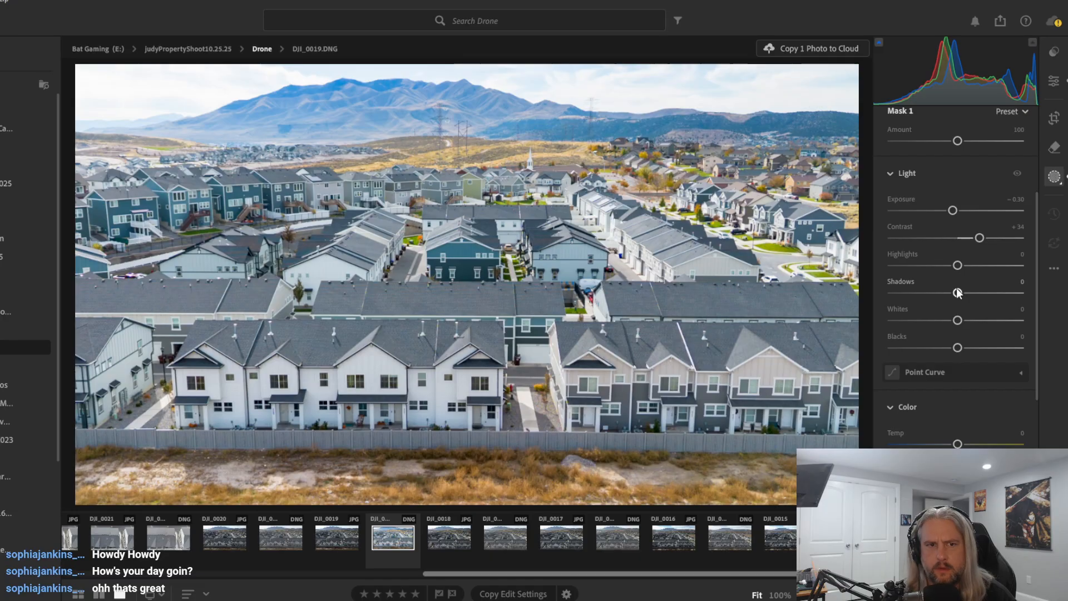
drag(957, 292, 942, 294)
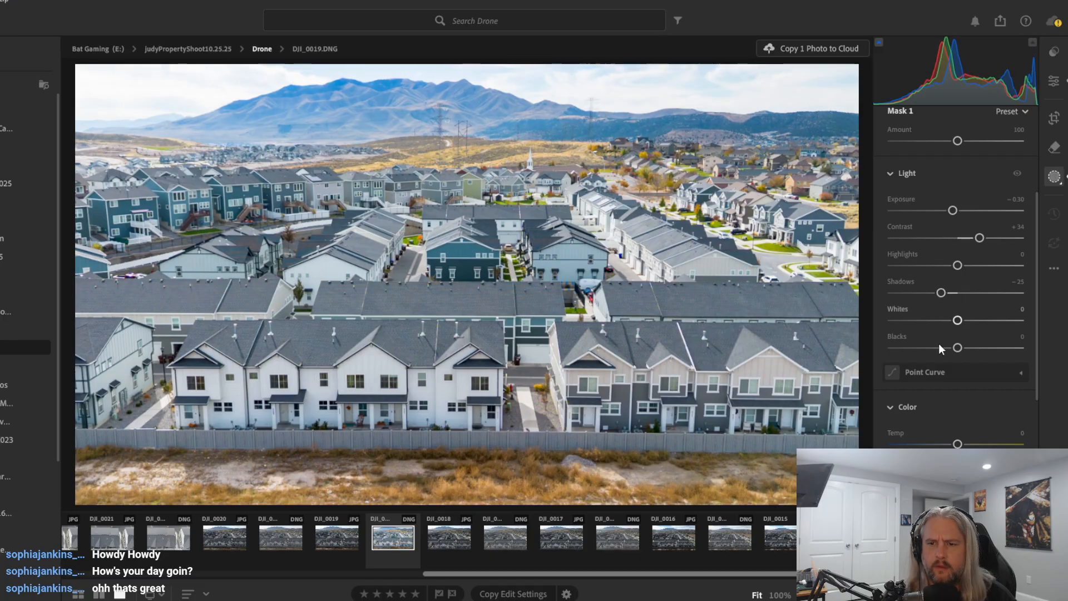
Try a slightly higher Tint on the mask and reset it
scroll(956, 372, down, 2)
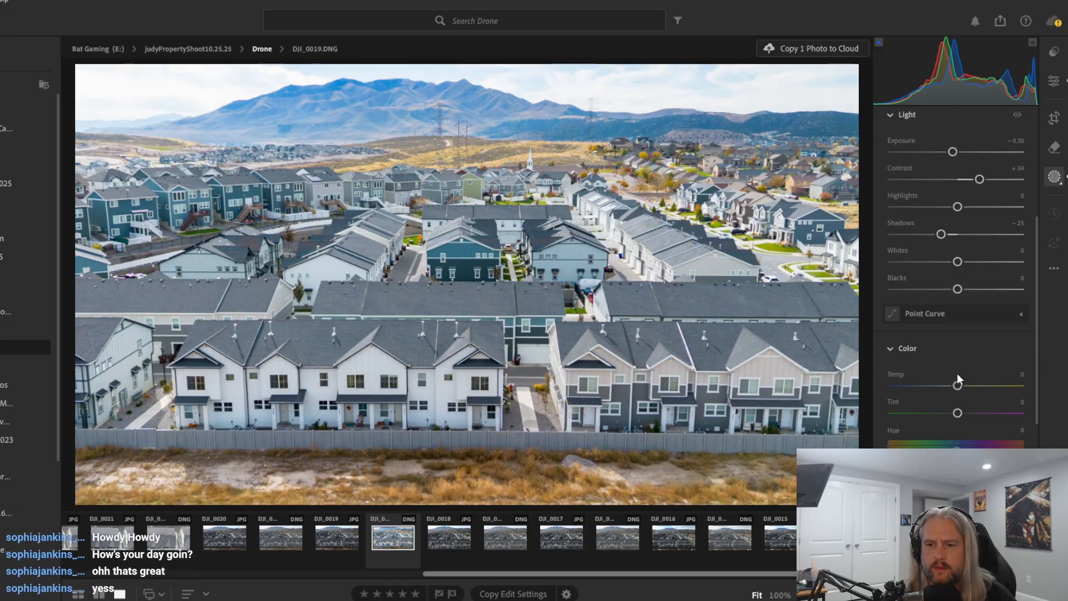
drag(955, 412, 966, 411)
double_click(965, 411)
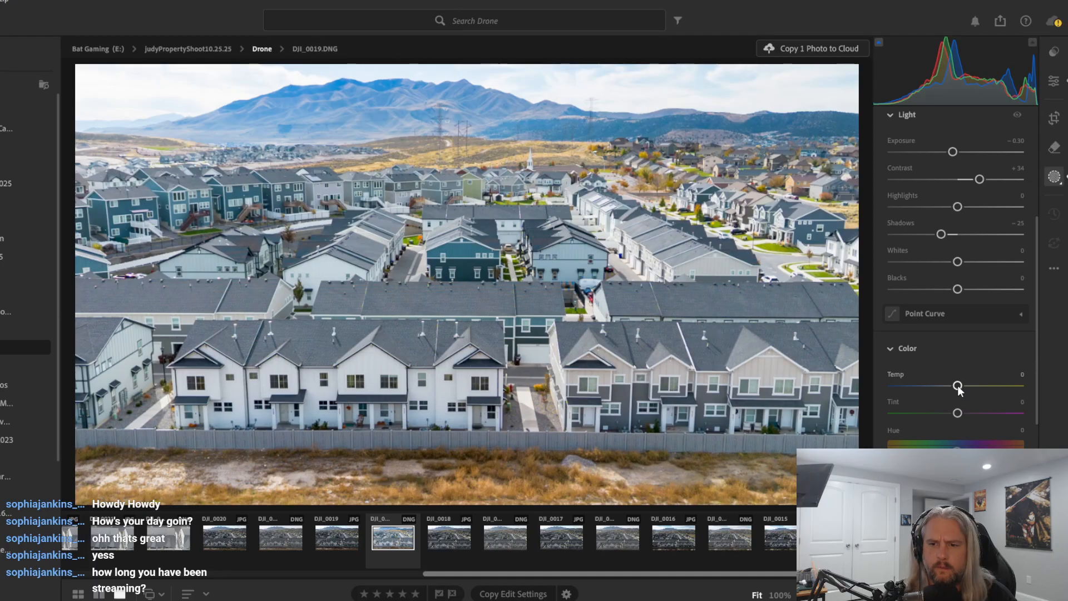
Warm the mask with Temp +15 and raise its Saturation to +13
drag(958, 388, 967, 384)
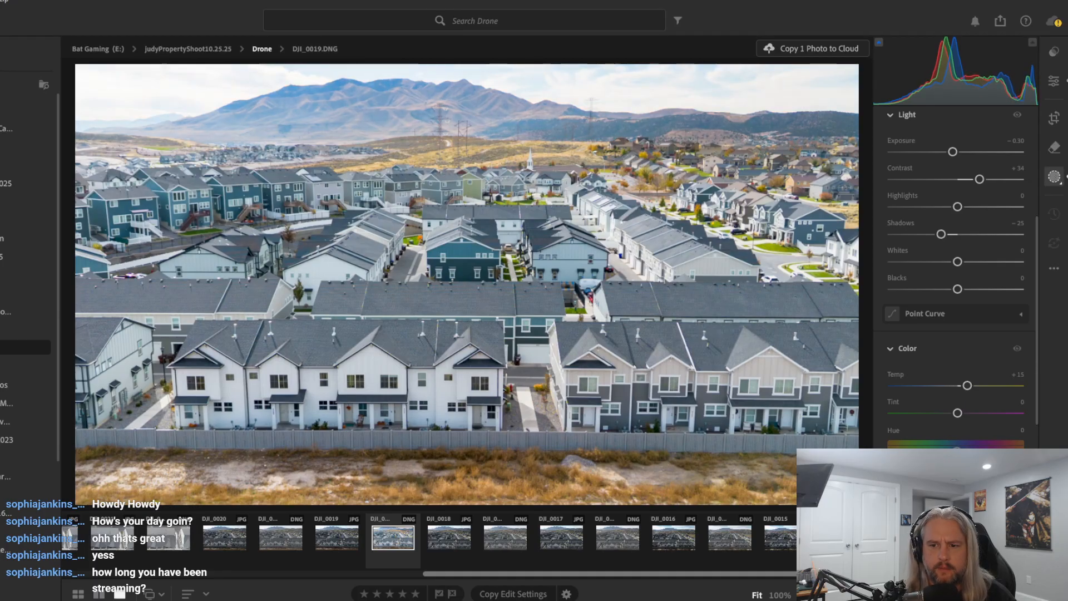
scroll(957, 439, down, 2)
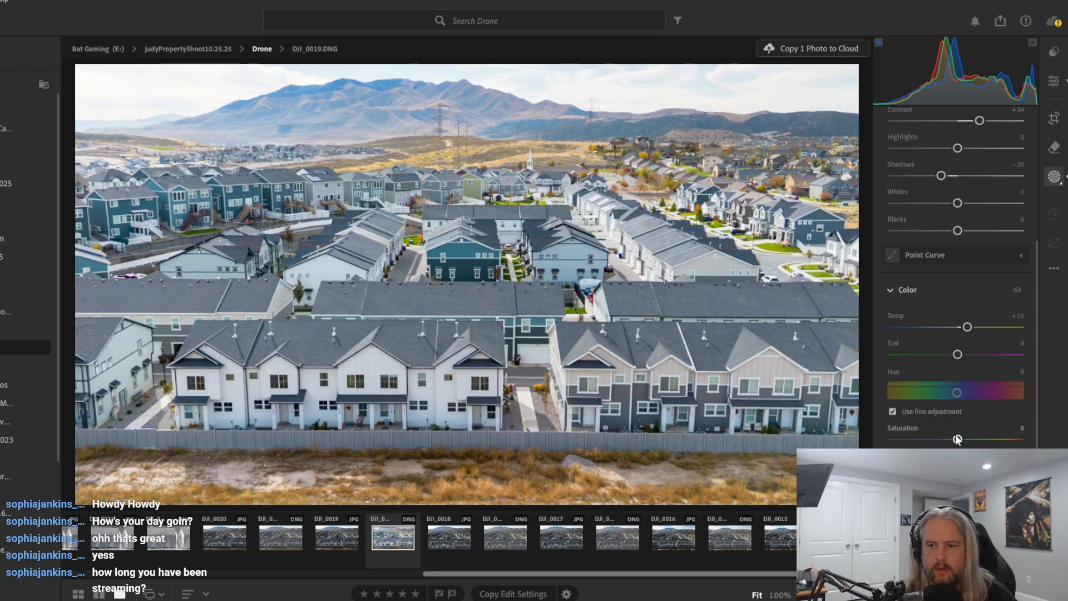
drag(958, 439, 964, 443)
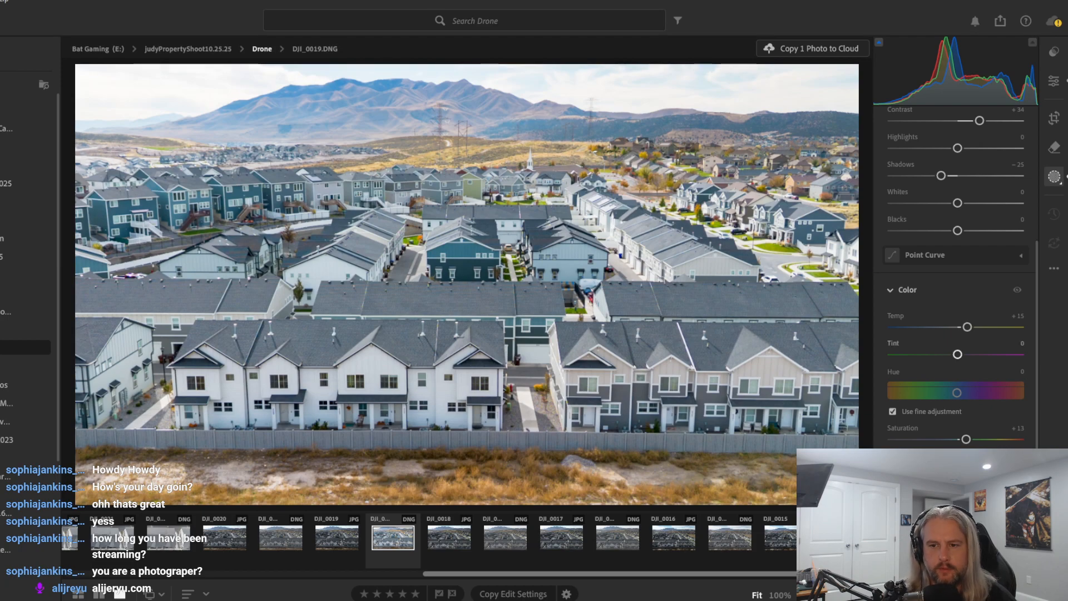
Set the mask's Dehaze to +10
scroll(957, 433, down, 2)
scroll(957, 278, down, 10)
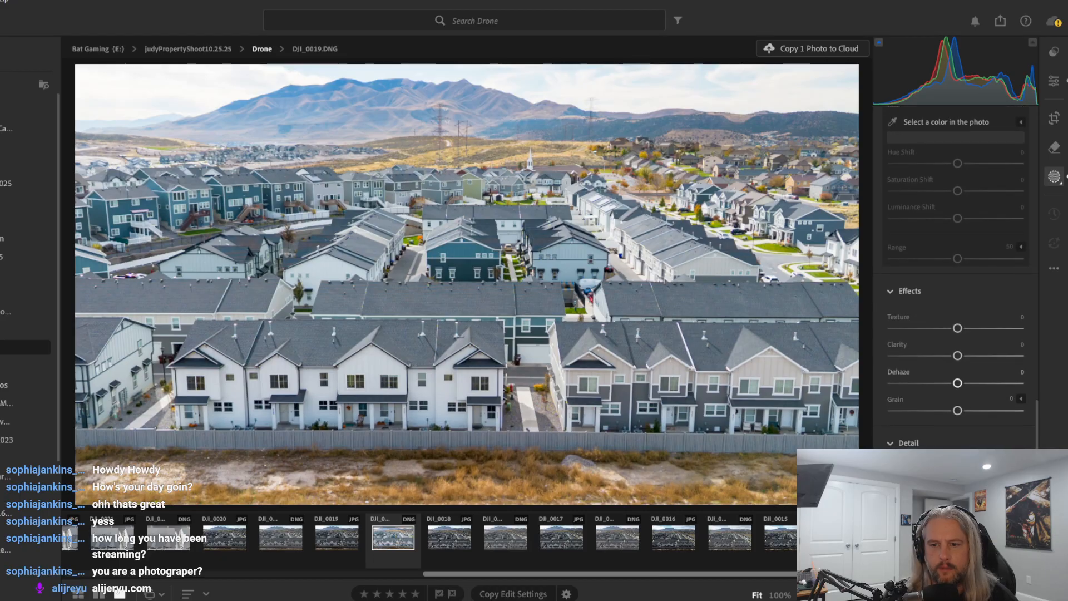
drag(958, 382, 964, 382)
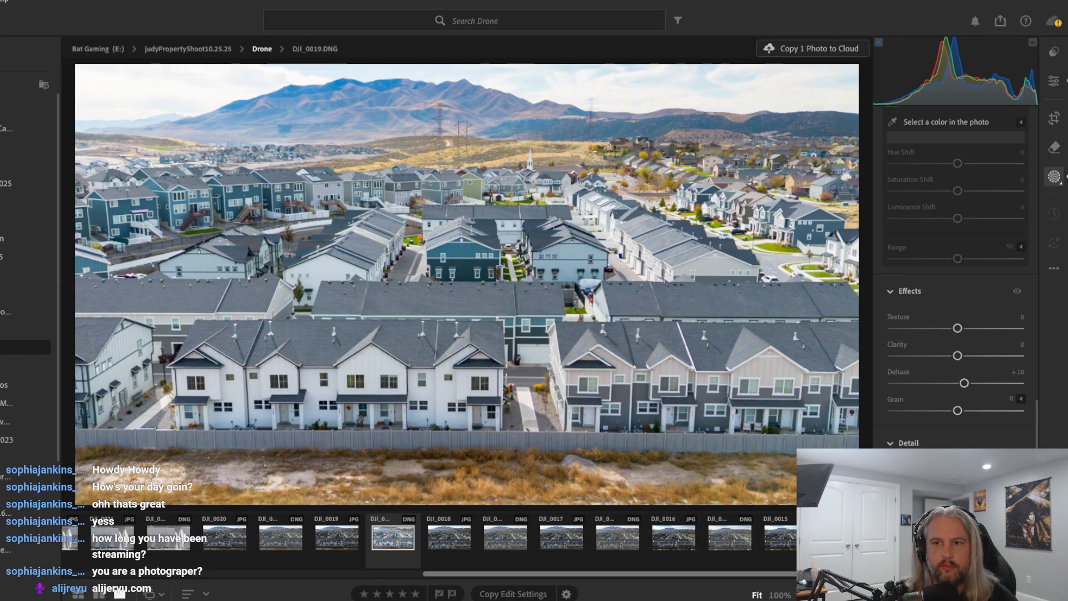
scroll(996, 445, up, 10)
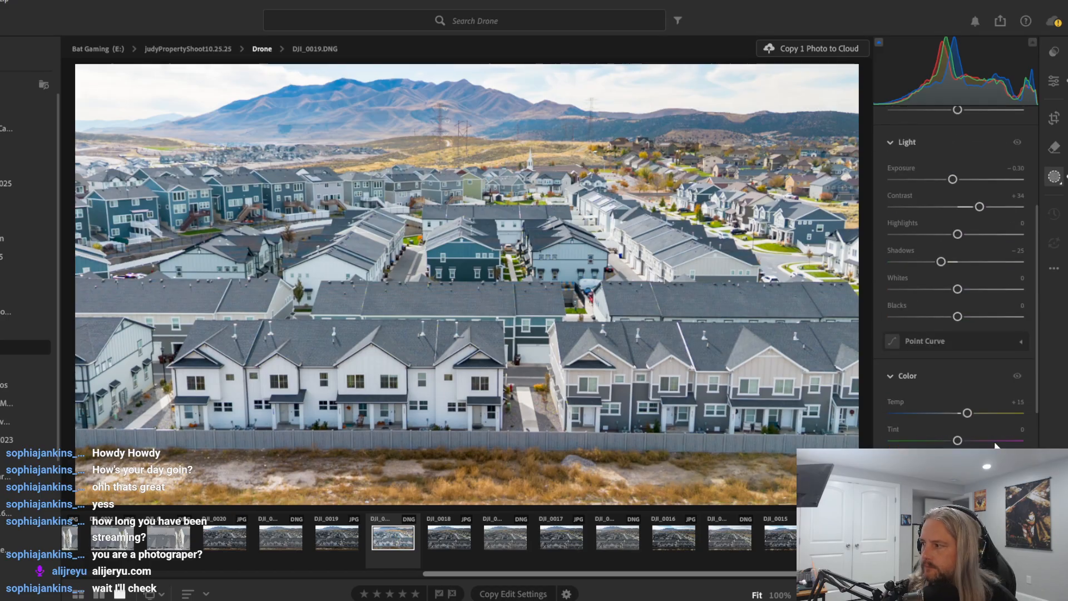
scroll(996, 445, up, 4)
scroll(996, 445, up, 1)
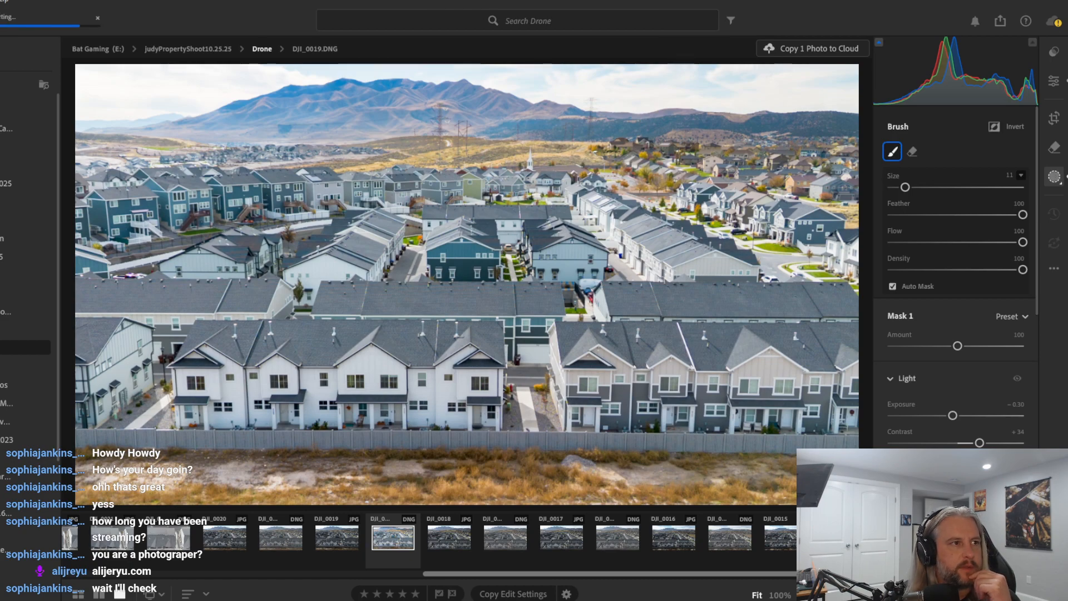
Export DJI_0019.DNG as a Small JPG at 100% quality without a watermark, with the custom name propertyShoot10252025 and start number 2
key(shift+e)
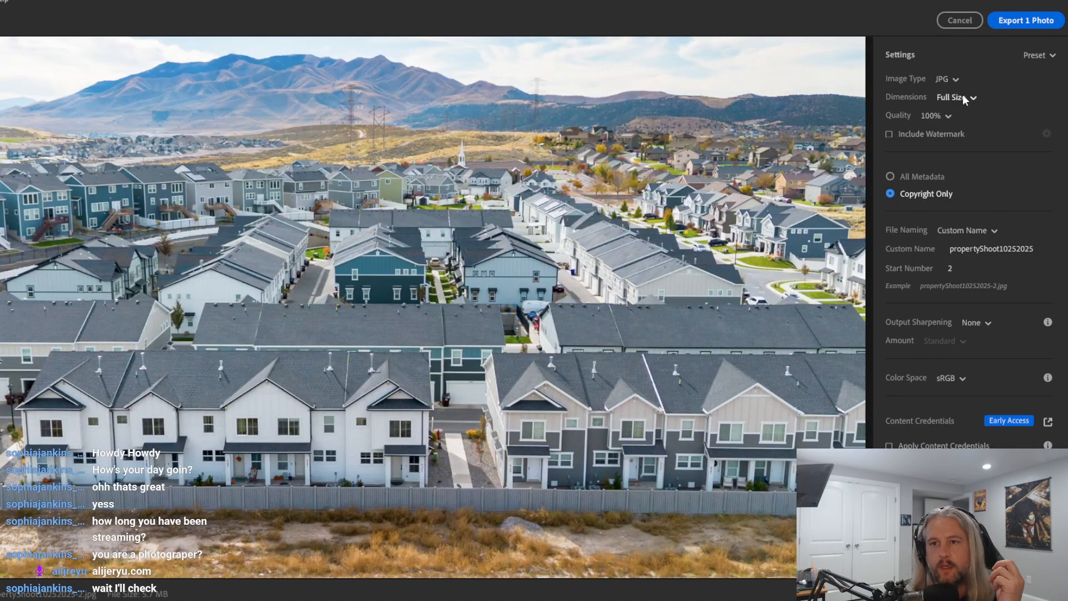
click(975, 99)
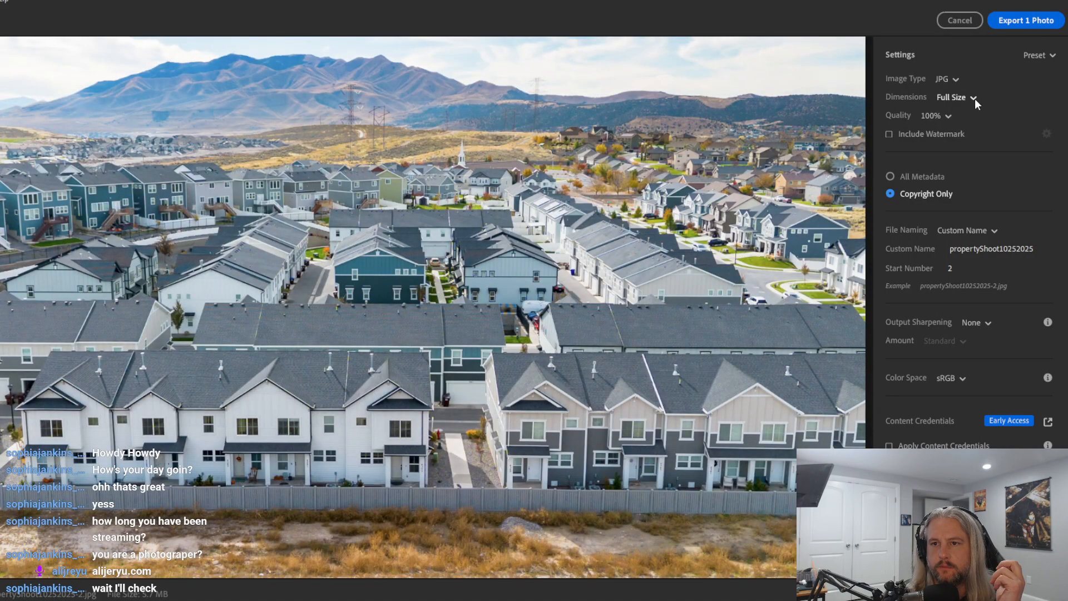
click(975, 110)
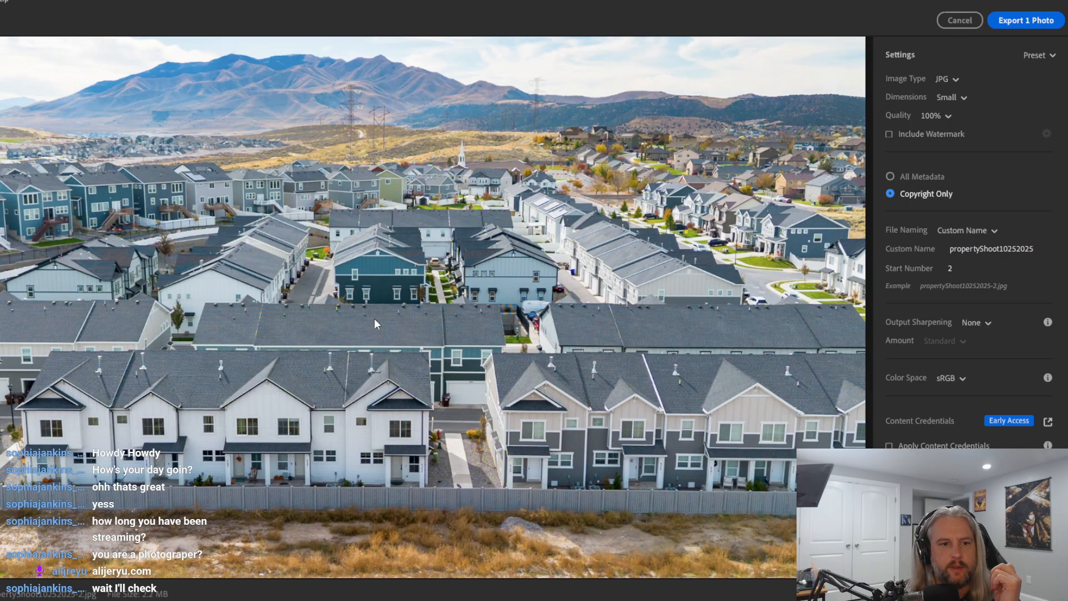
key(Return)
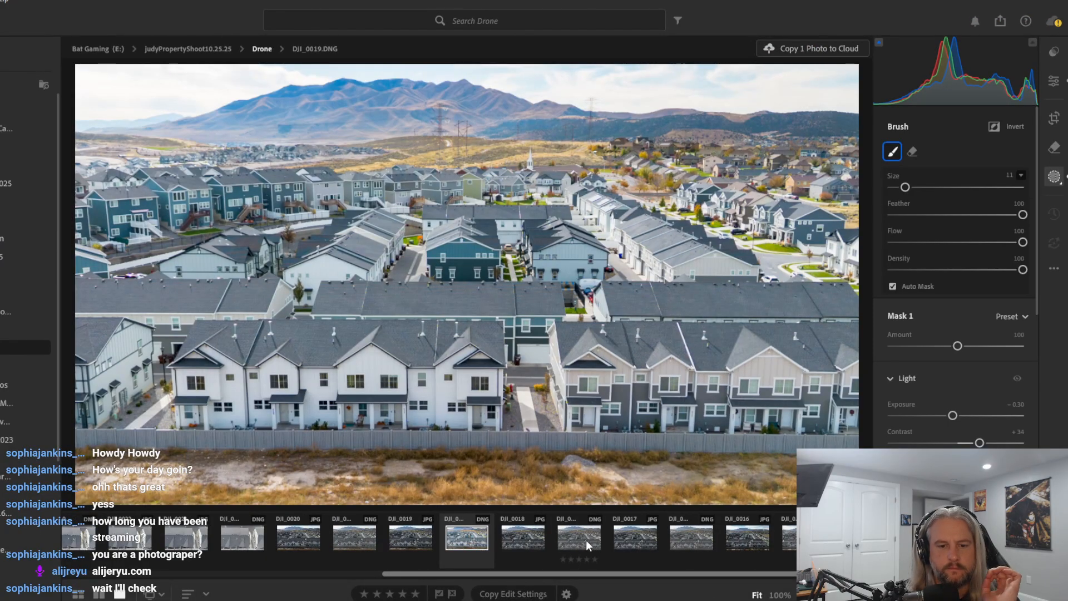
Compare the raw shots DJI_0018.DNG and DJI_0017.DNG with the edited DJI_0019.DNG
click(589, 537)
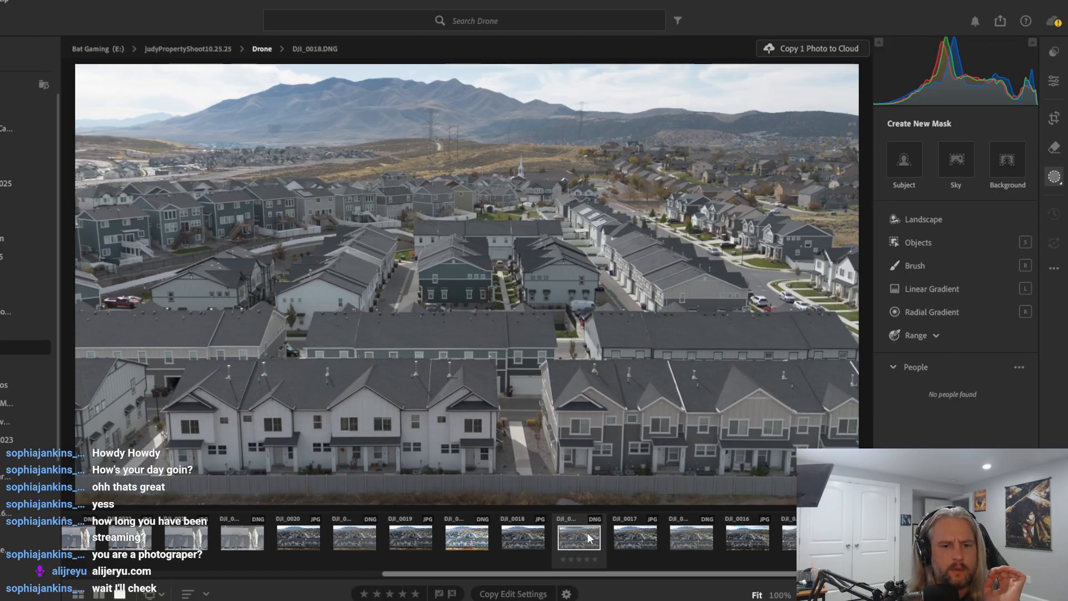
click(482, 540)
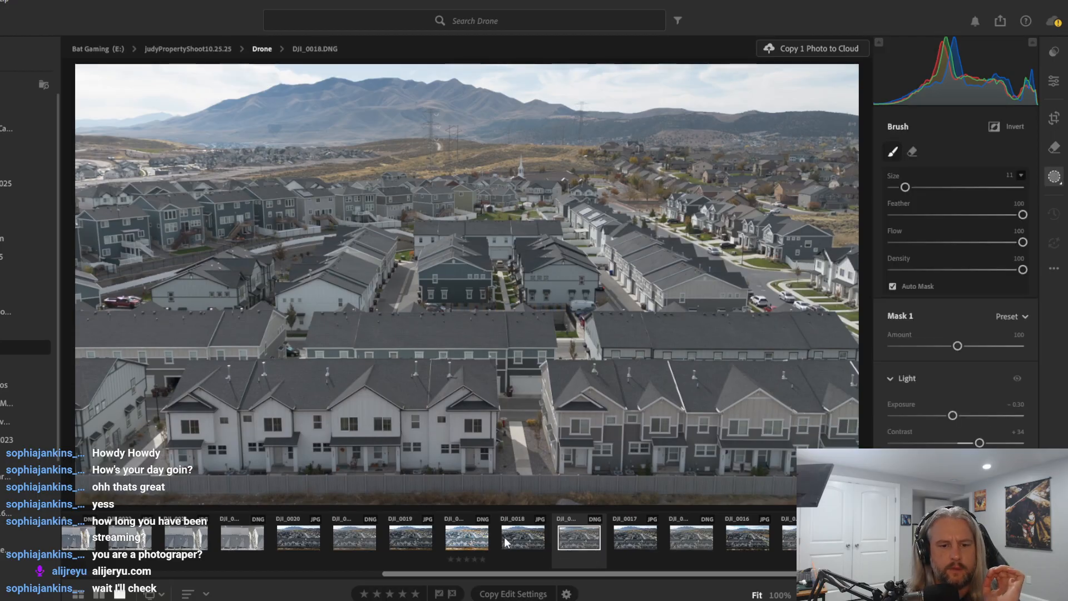
click(586, 539)
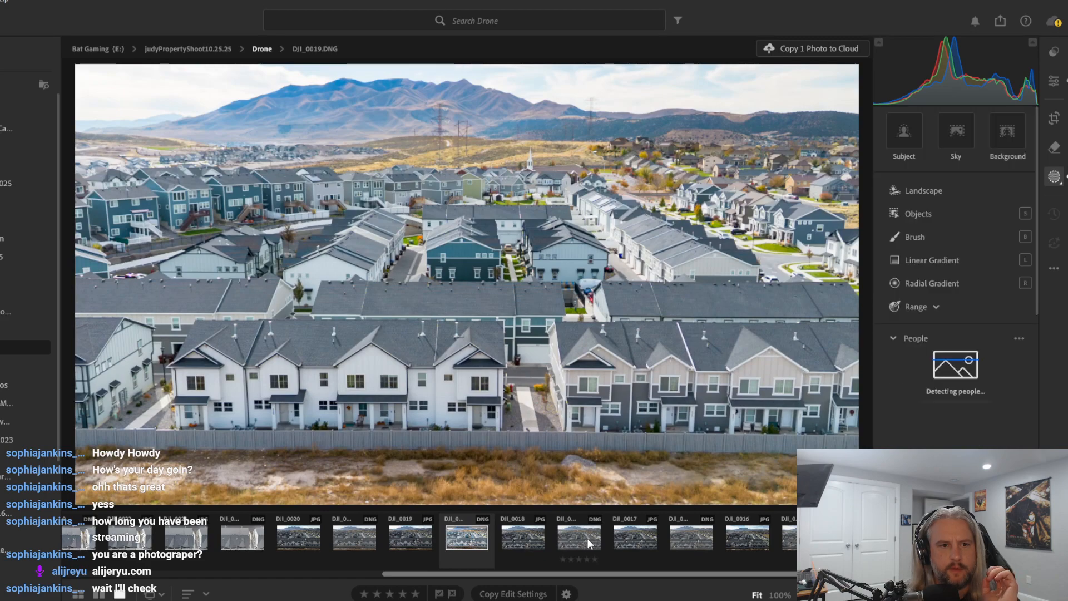
click(687, 538)
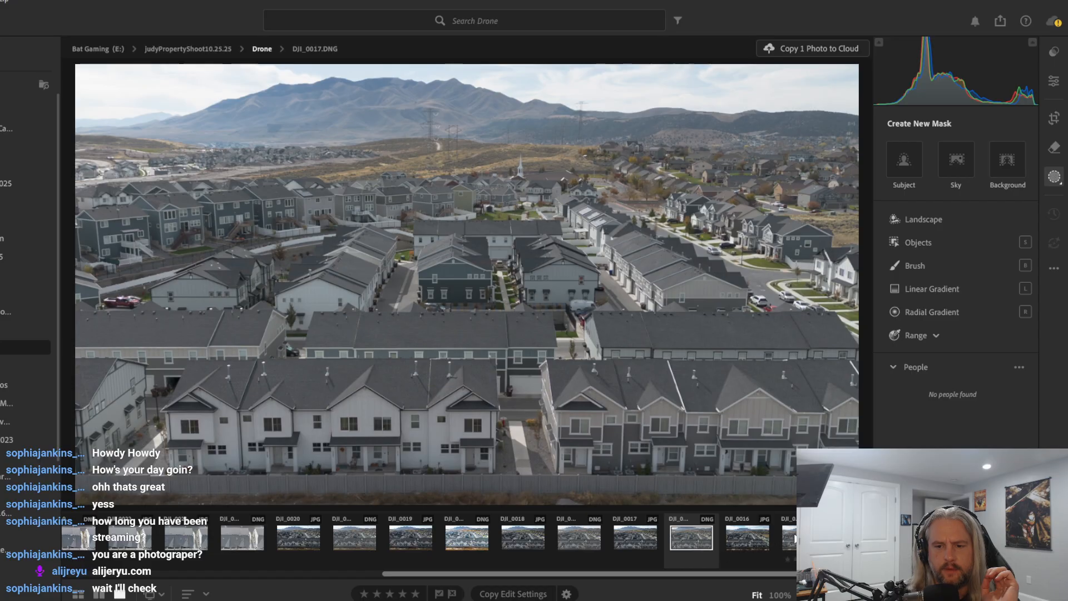
Select DJI_0016.DNG for editing and apply the Auto adjustments to it
key(Right)
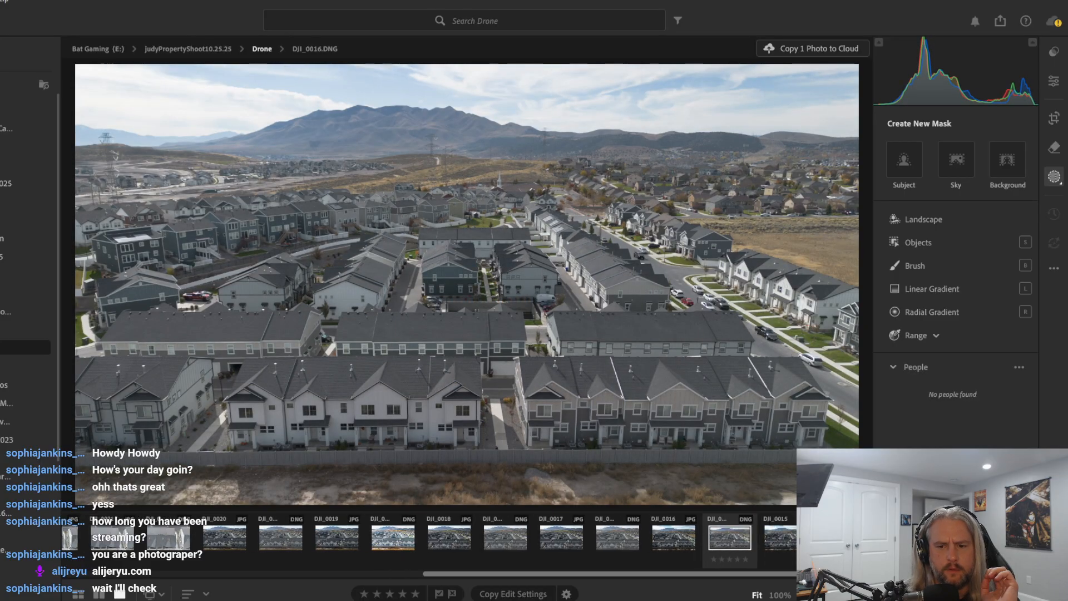
key(Right)
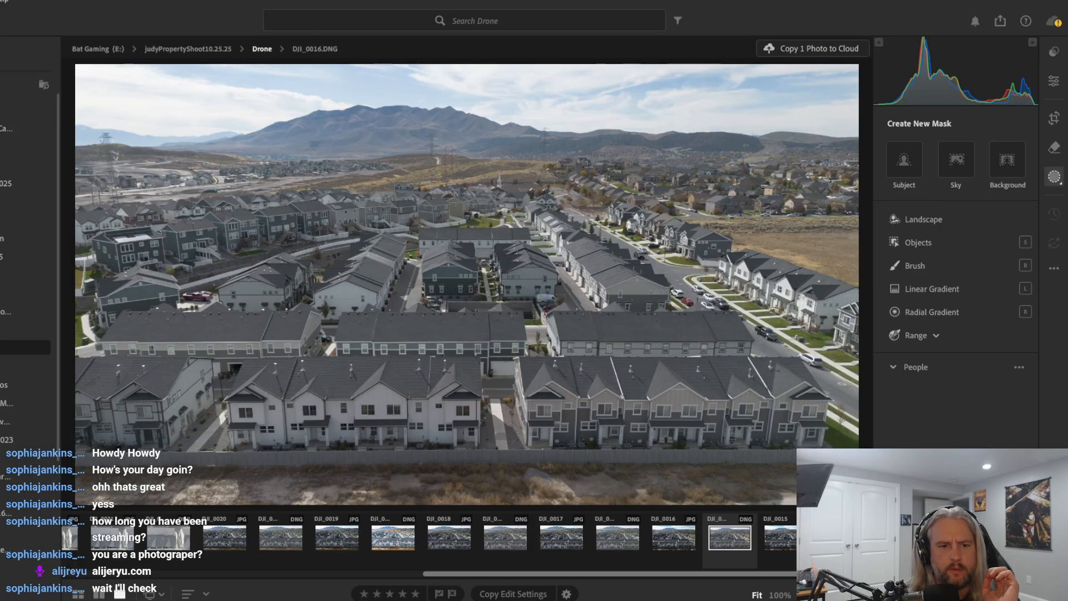
click(738, 536)
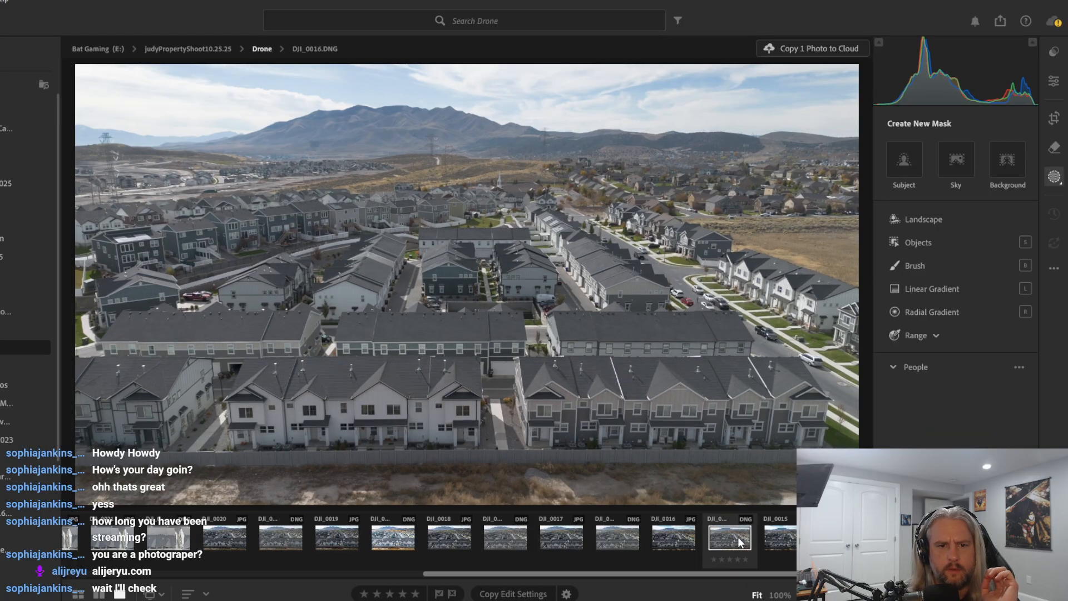
click(1054, 81)
click(903, 141)
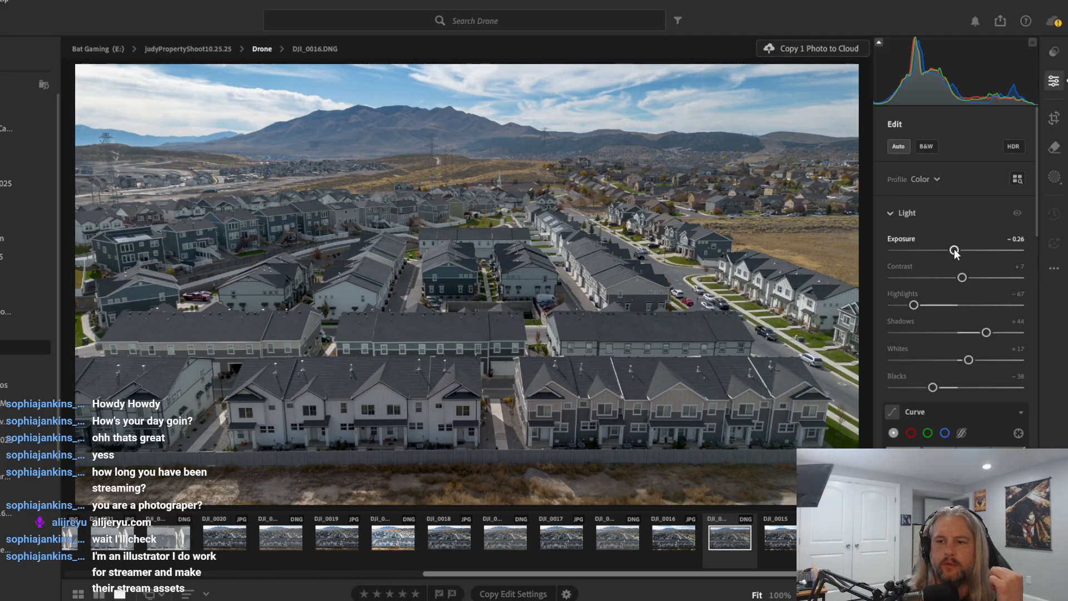
Raise the Exposure of DJI_0016.DNG to +0.86 and its Contrast to +28
drag(954, 251, 967, 251)
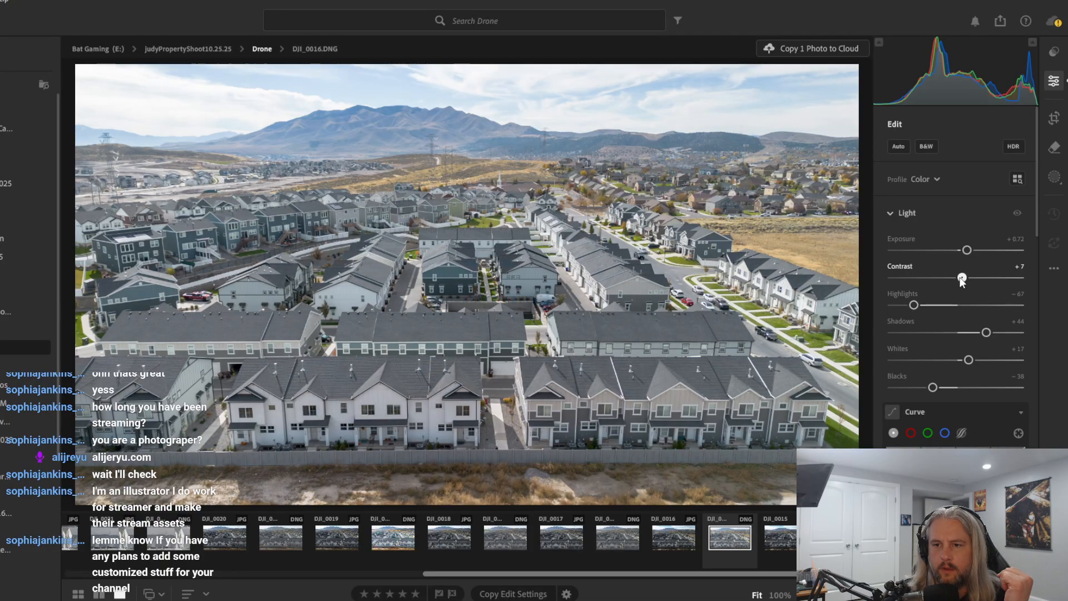
drag(962, 279, 976, 278)
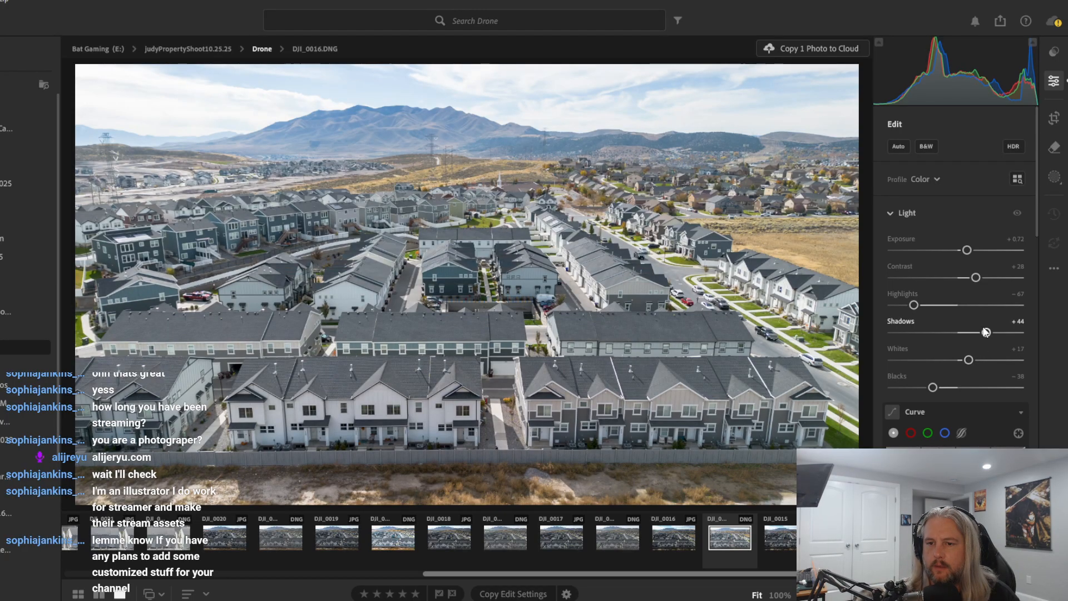
scroll(967, 358, down, 8)
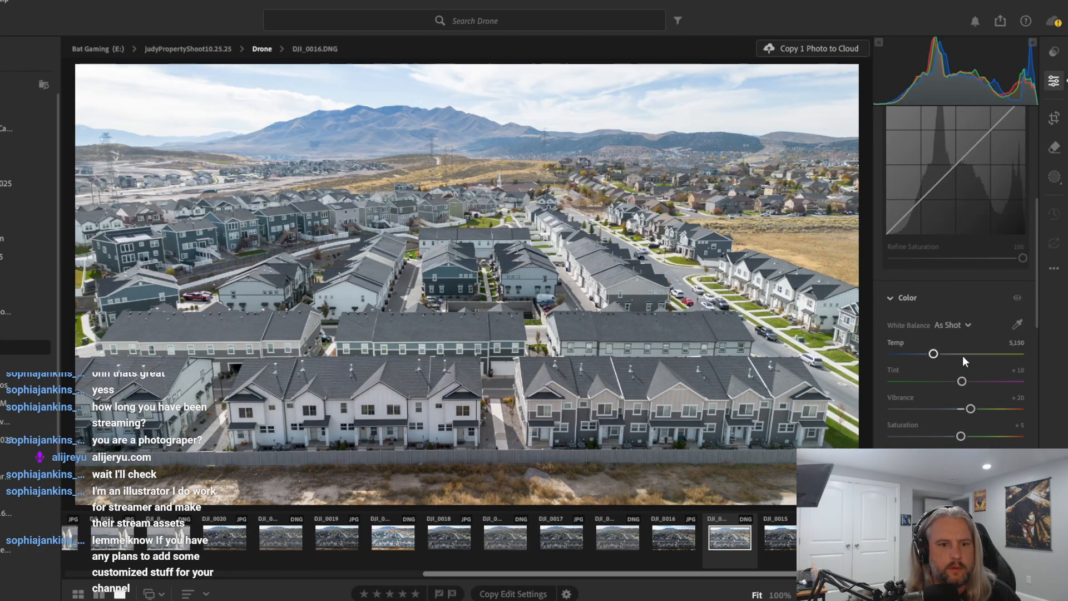
scroll(964, 361, down, 1)
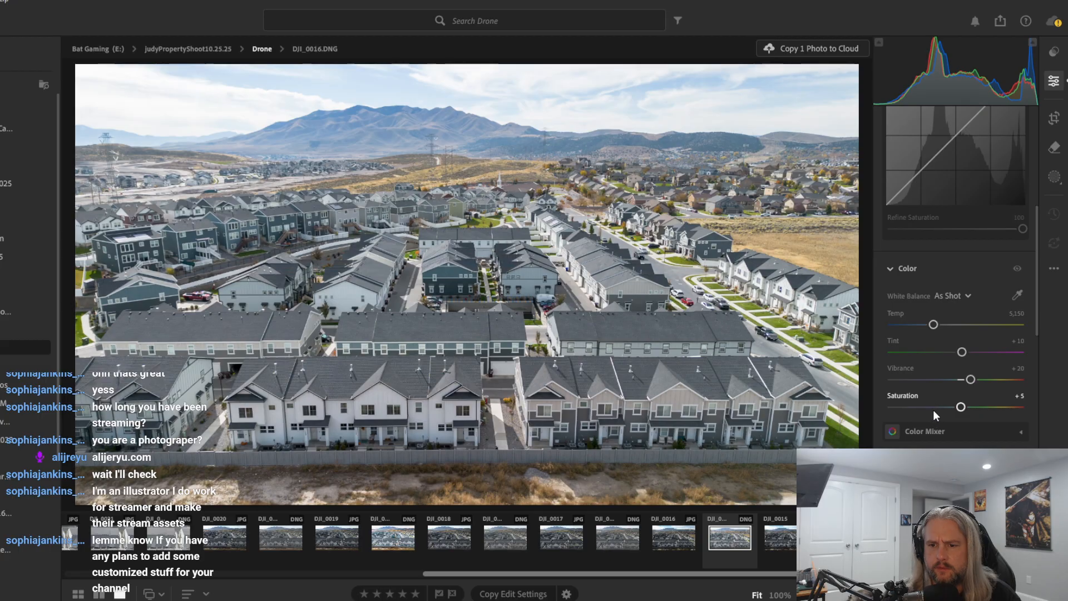
scroll(934, 410, down, 5)
scroll(934, 411, up, 8)
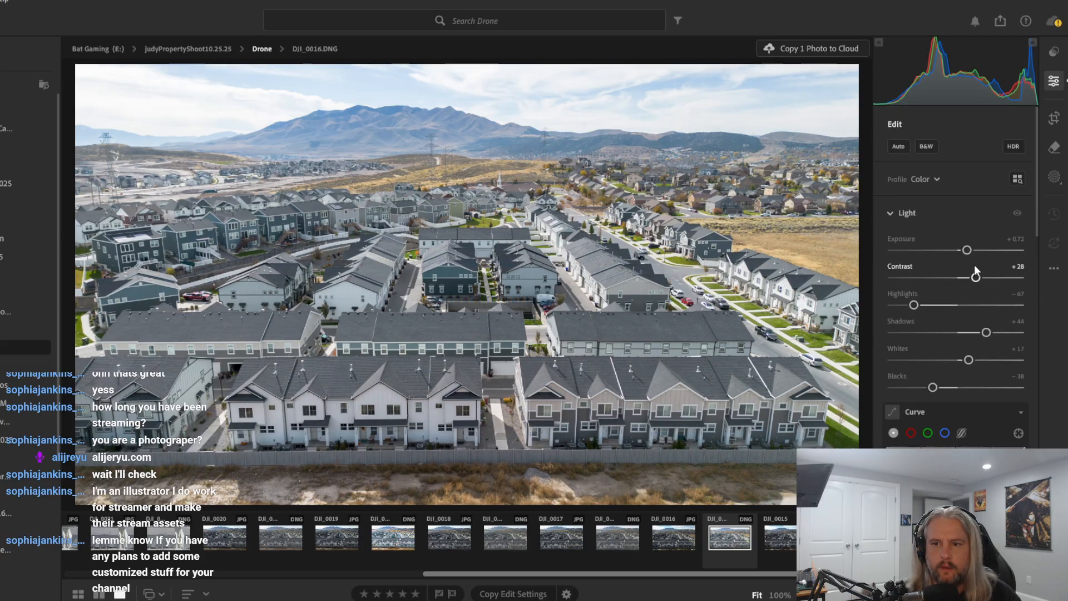
drag(967, 250, 971, 251)
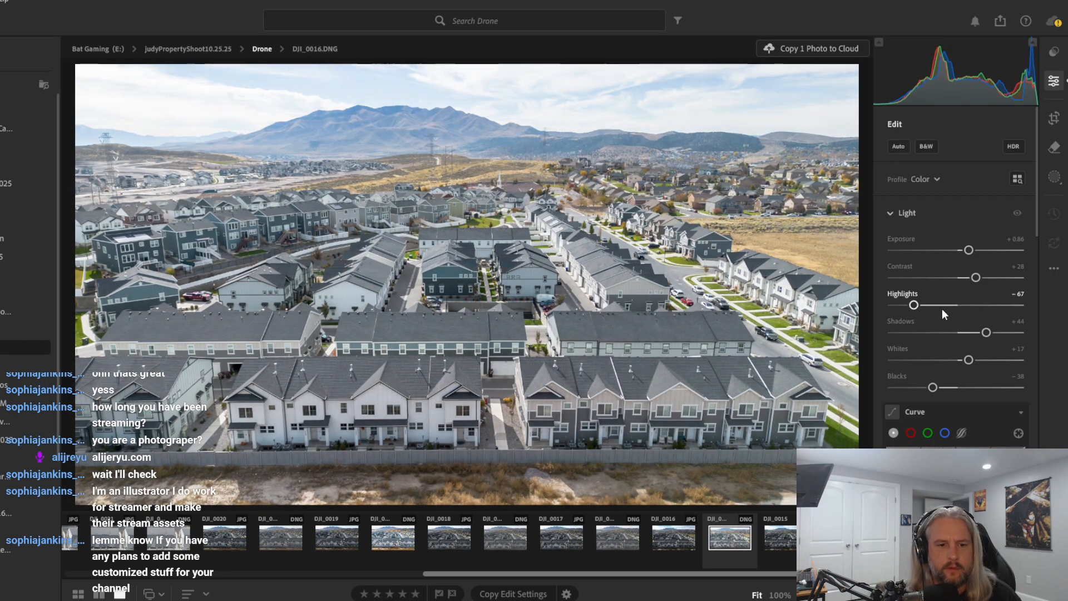
Increase the photo's Vibrance to +33
scroll(942, 309, down, 5)
scroll(942, 309, down, 7)
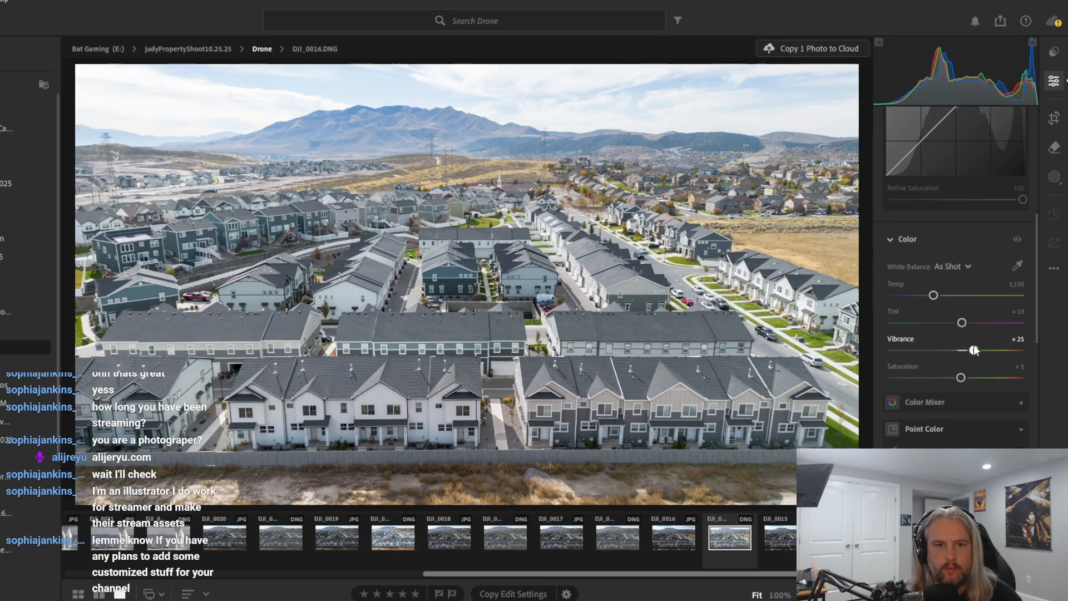
drag(971, 350, 979, 350)
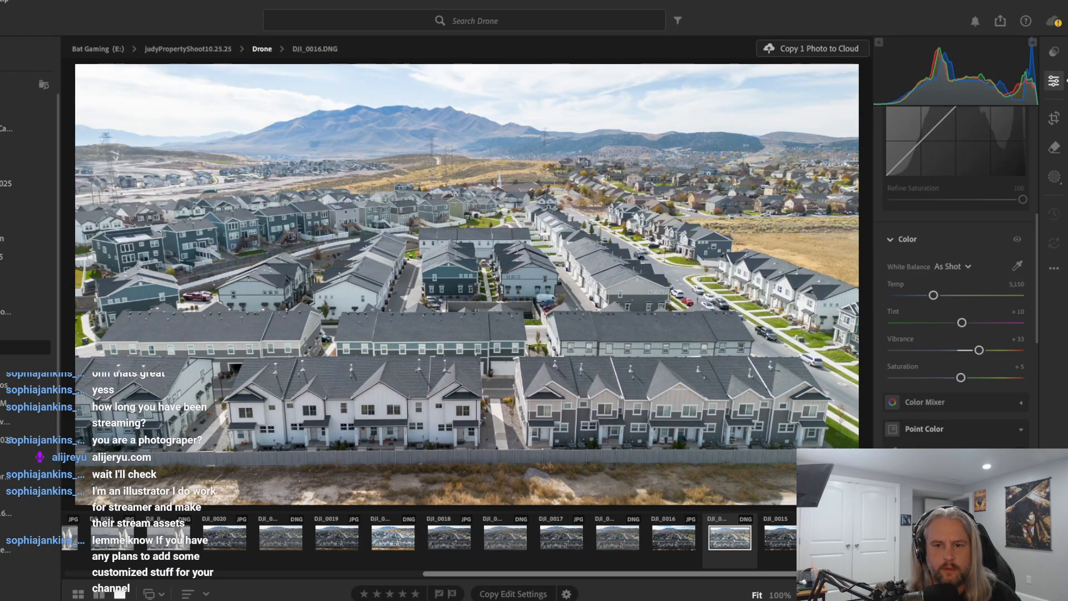
scroll(960, 404, down, 9)
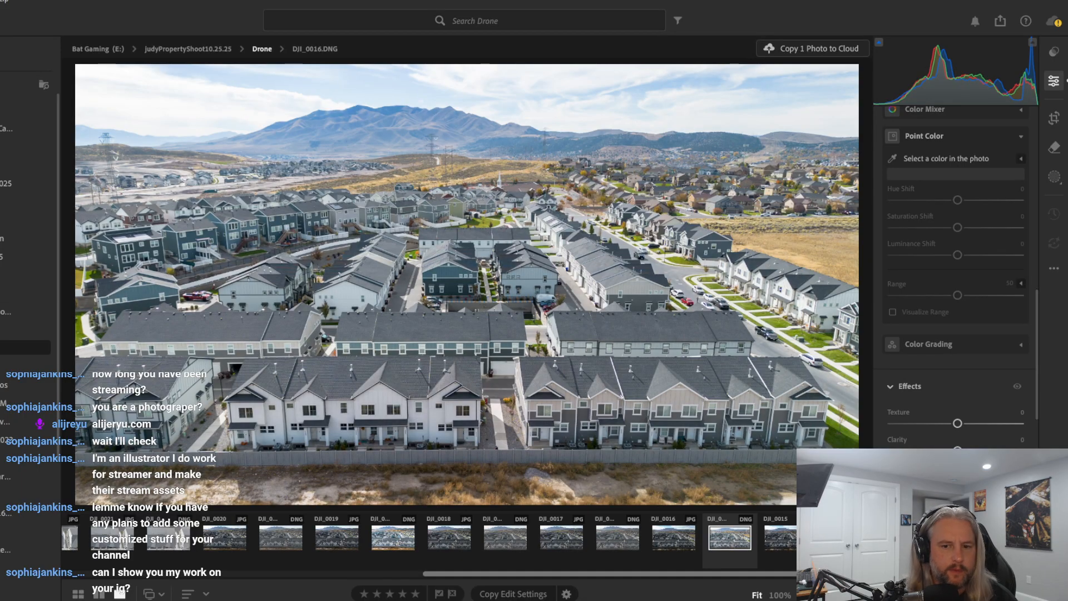
scroll(955, 277, down, 5)
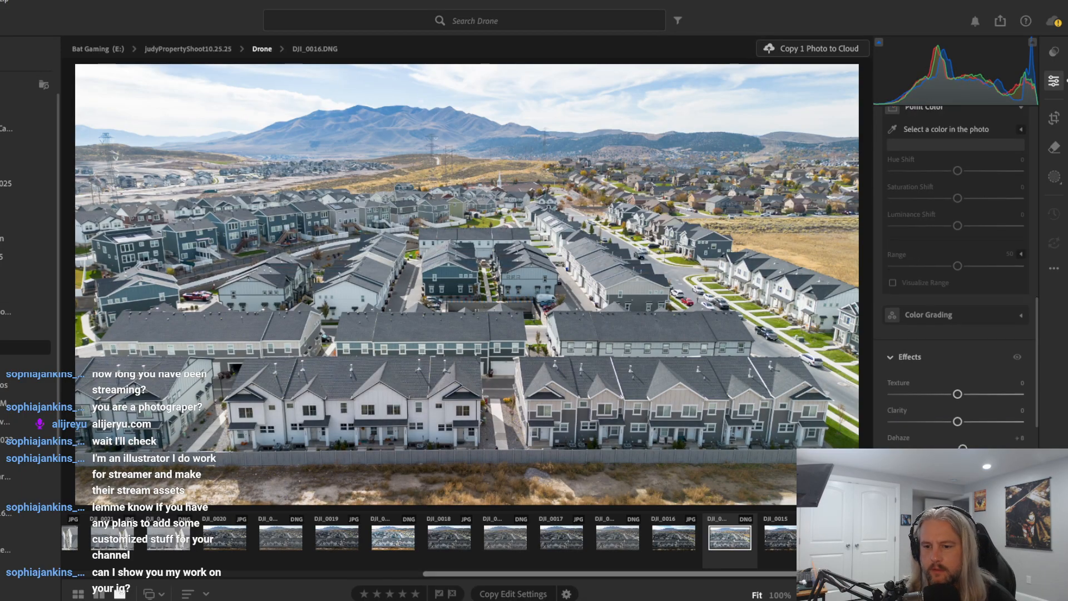
scroll(955, 277, down, 5)
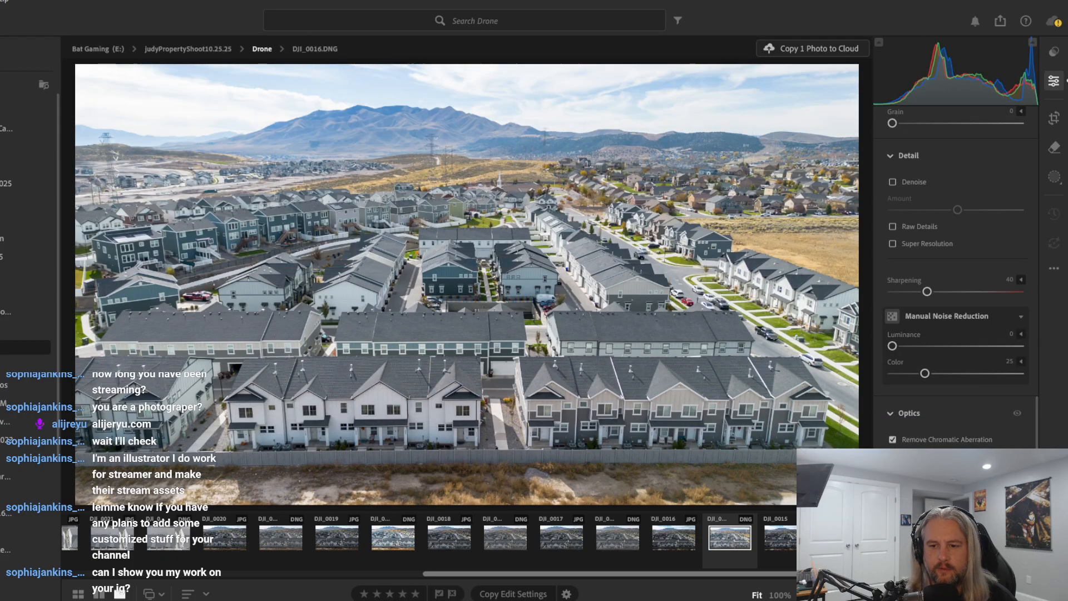
scroll(955, 277, down, 1)
scroll(956, 277, up, 10)
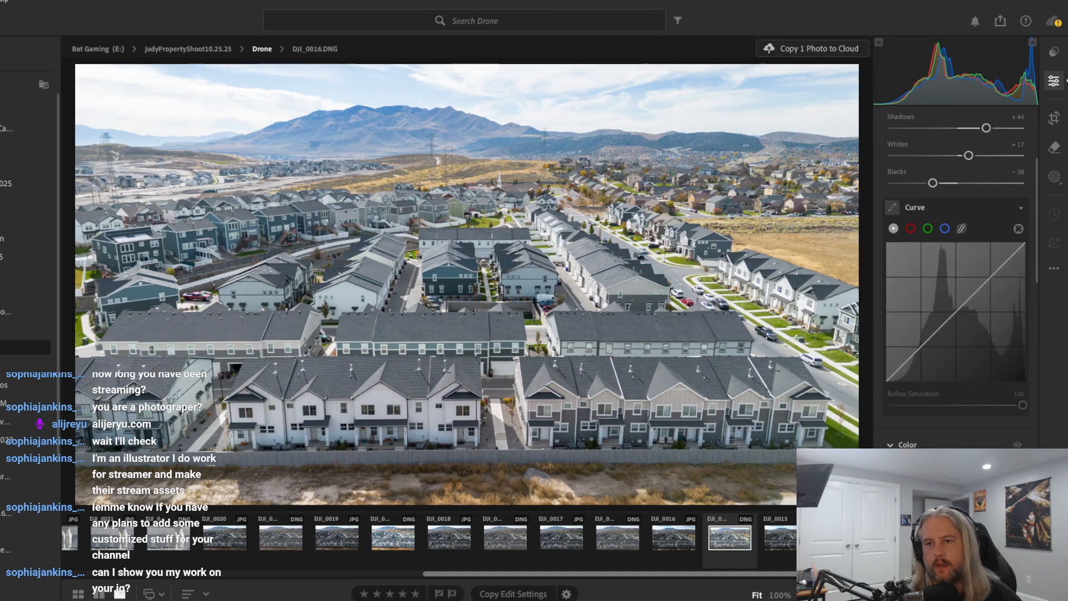
scroll(955, 277, up, 4)
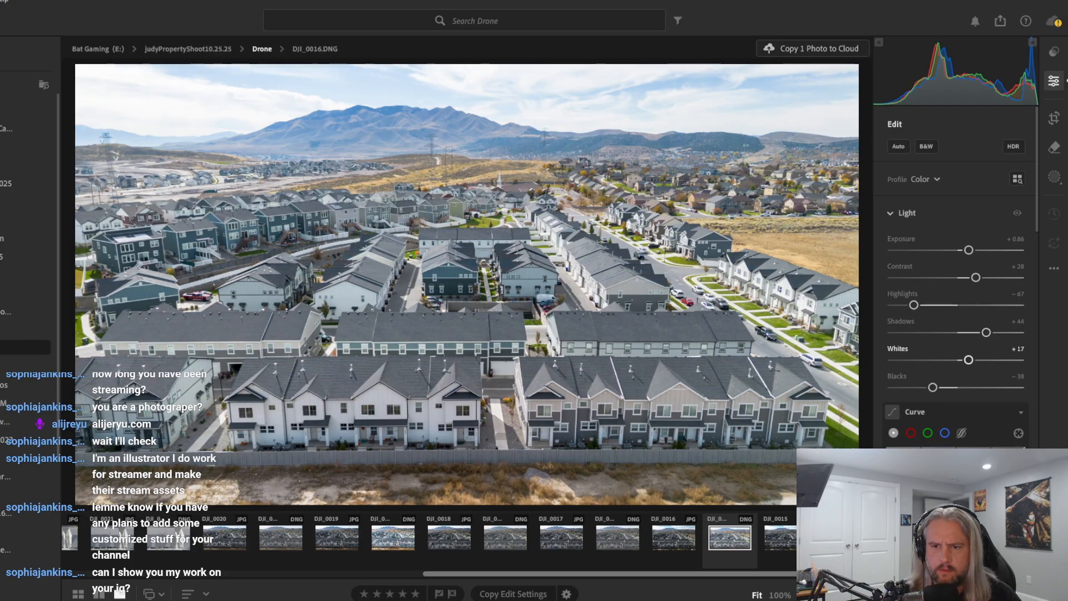
Try a cooler, greener white balance with Temp at 3,748 and Tint at -18
scroll(955, 334, down, 5)
scroll(955, 278, down, 1)
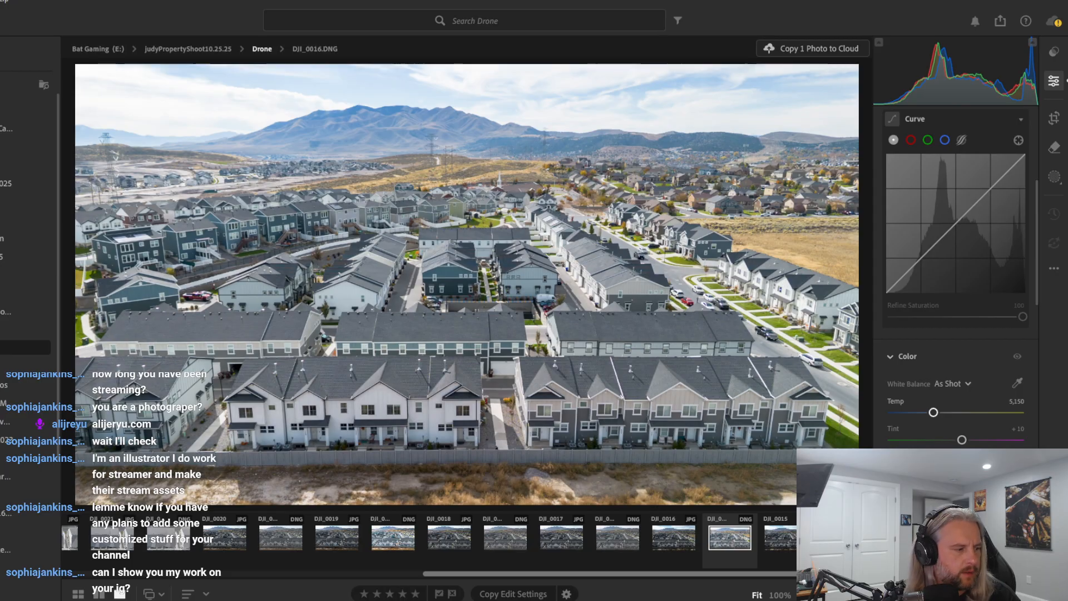
drag(934, 413, 916, 423)
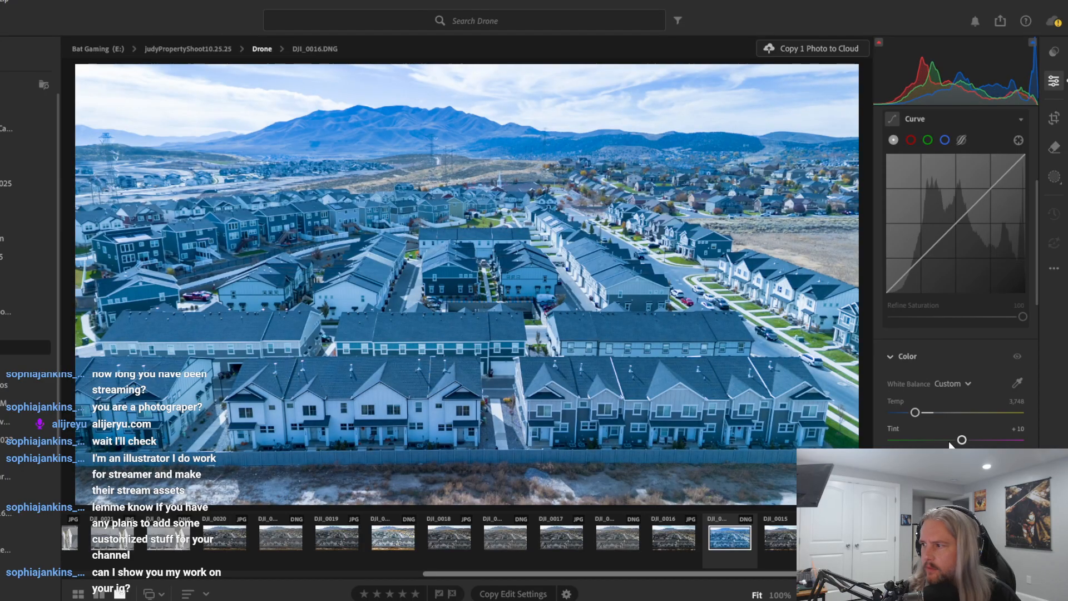
drag(964, 441, 942, 443)
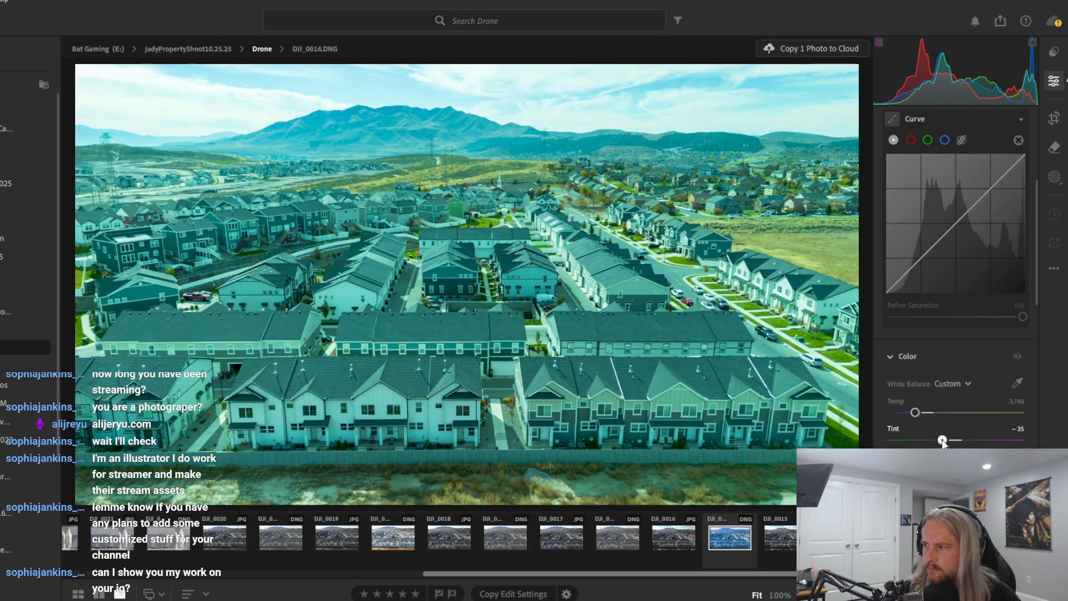
drag(942, 441, 950, 440)
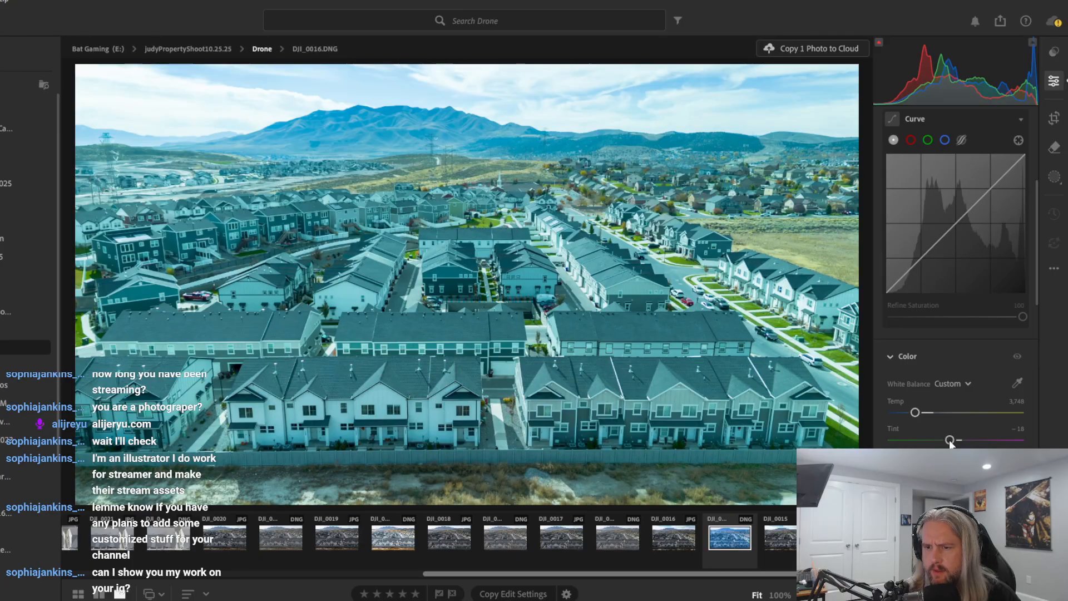
Collapse the Color adjustments and review the photo's Effects, Detail and Optics settings
click(961, 355)
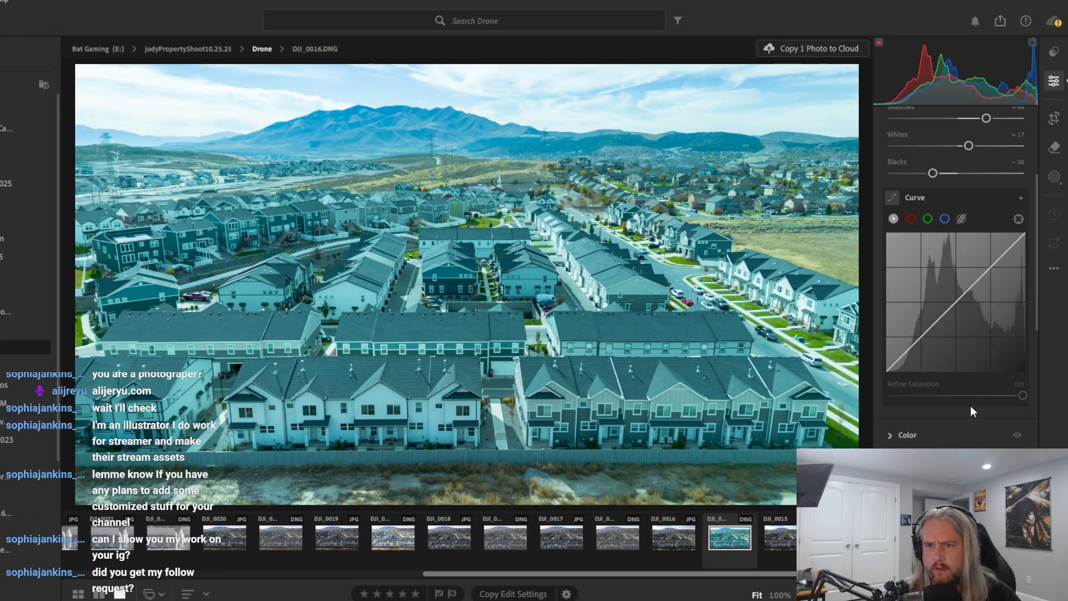
scroll(971, 406, down, 10)
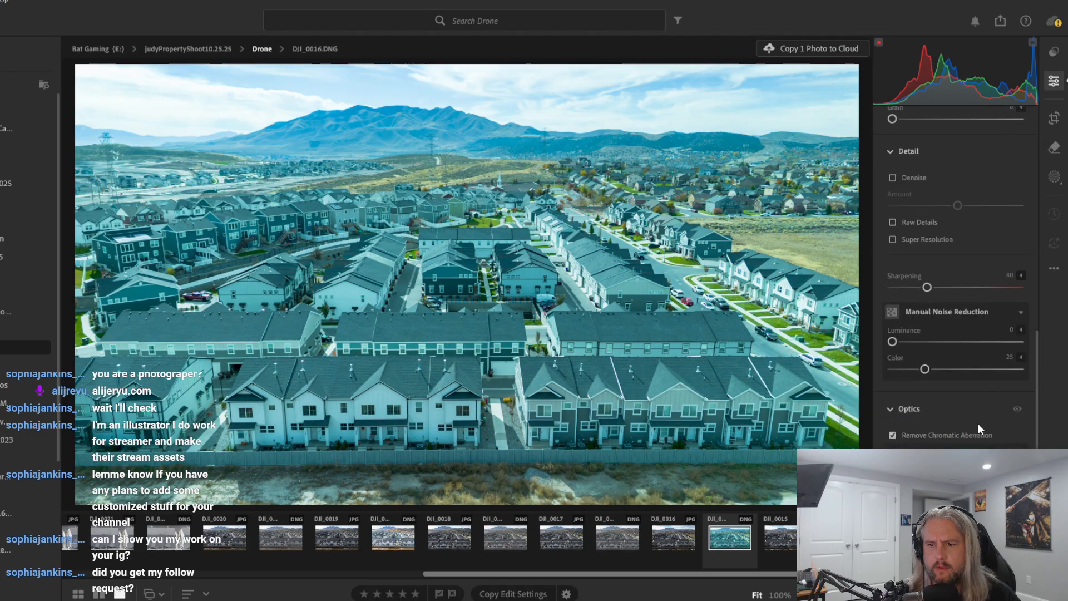
scroll(977, 428, down, 7)
scroll(978, 428, up, 10)
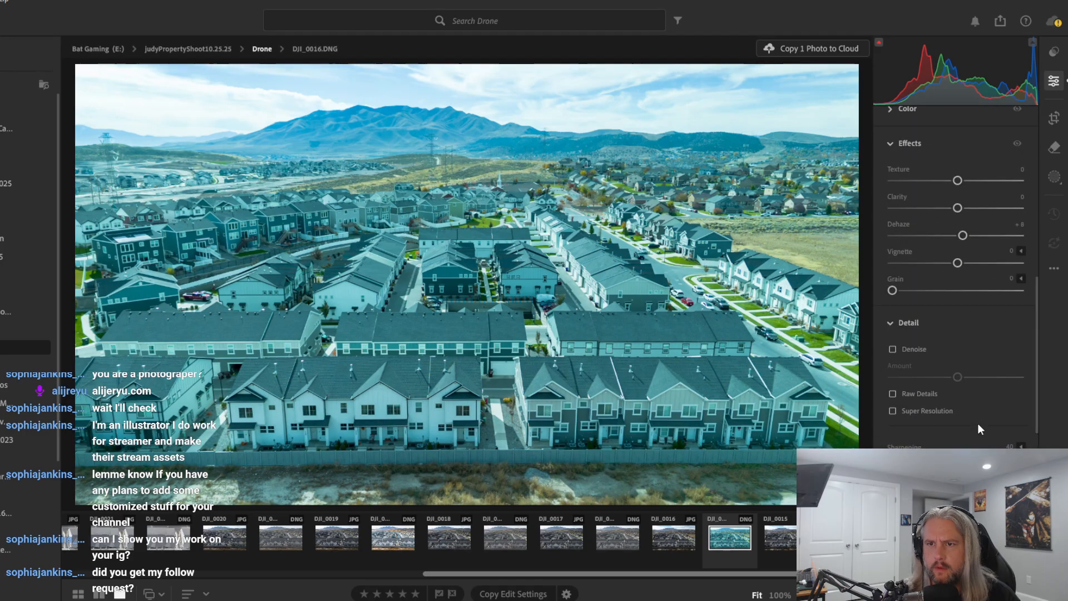
scroll(977, 423, up, 5)
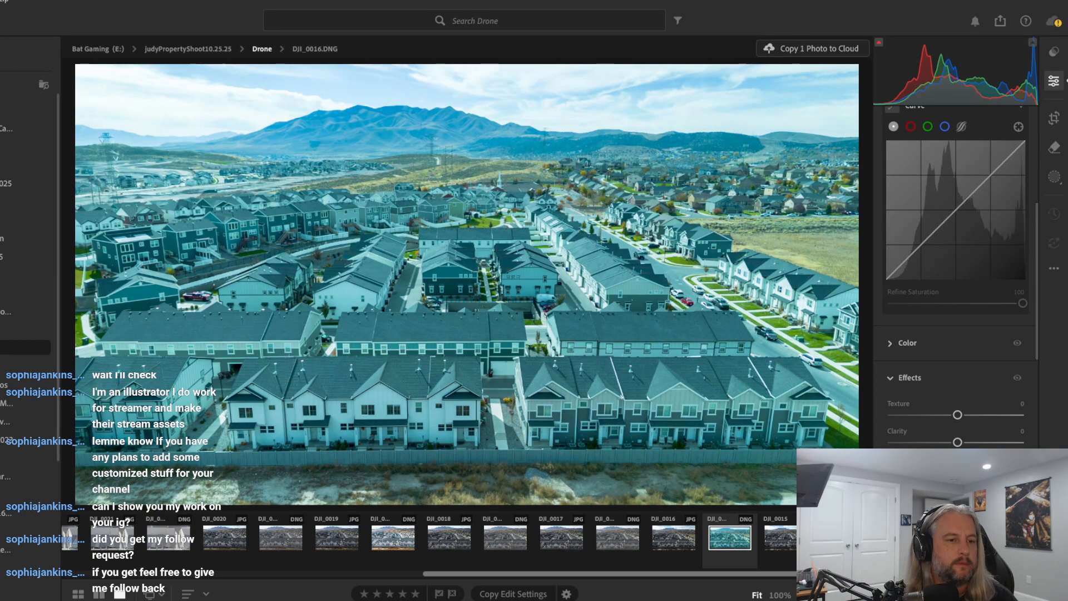
scroll(956, 250, down, 10)
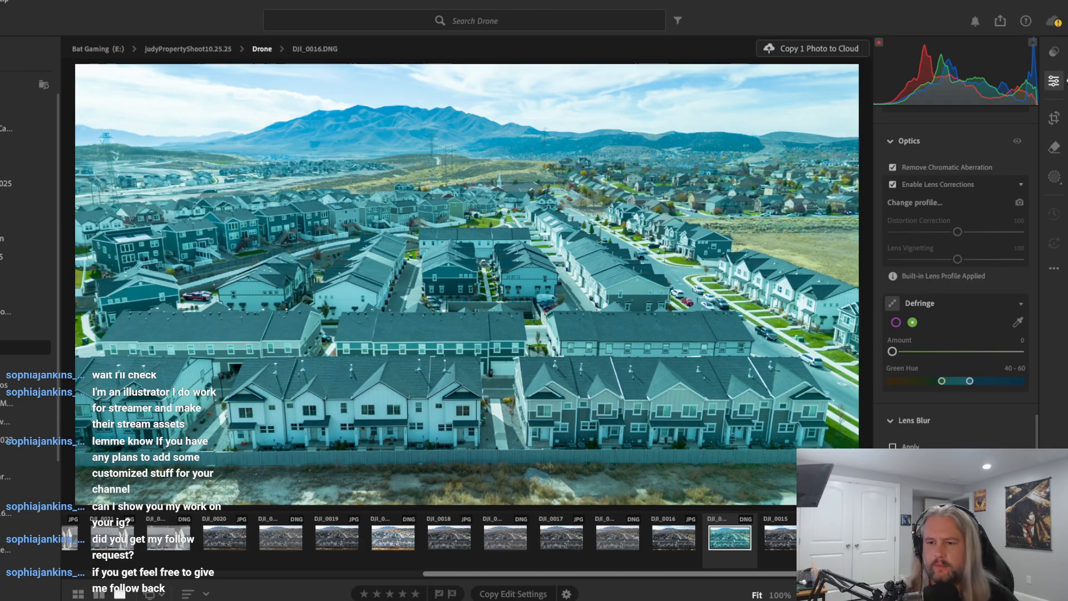
scroll(956, 275, up, 5)
scroll(956, 275, up, 8)
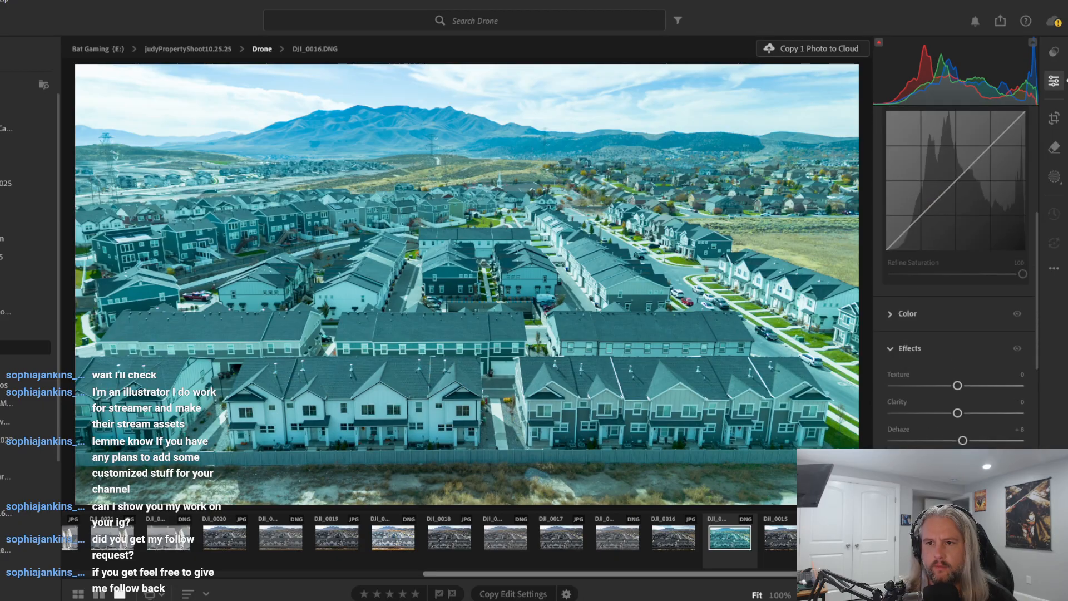
scroll(956, 275, down, 12)
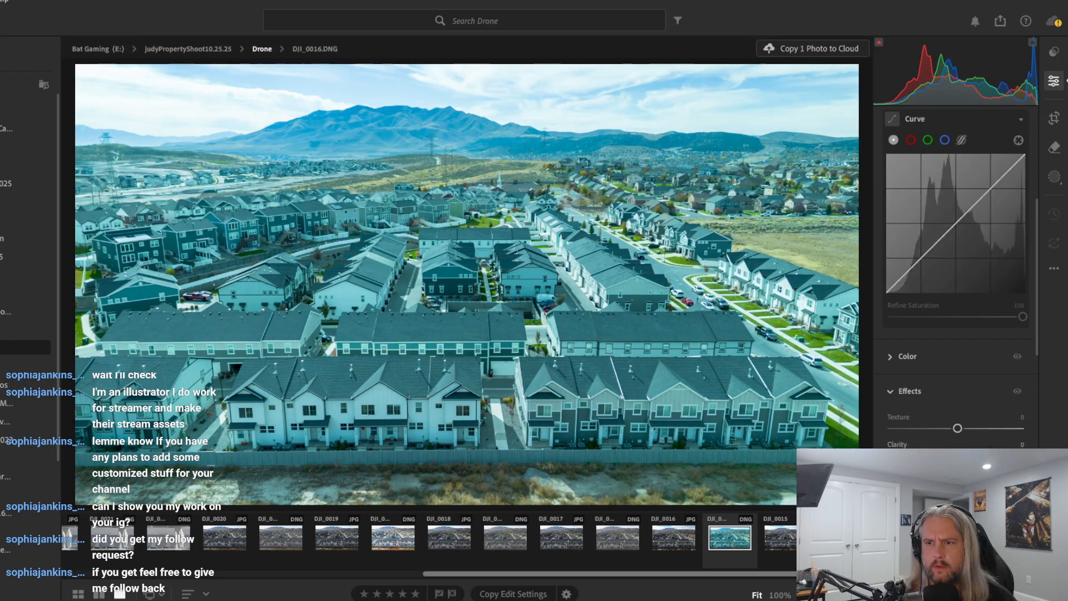
scroll(957, 276, up, 4)
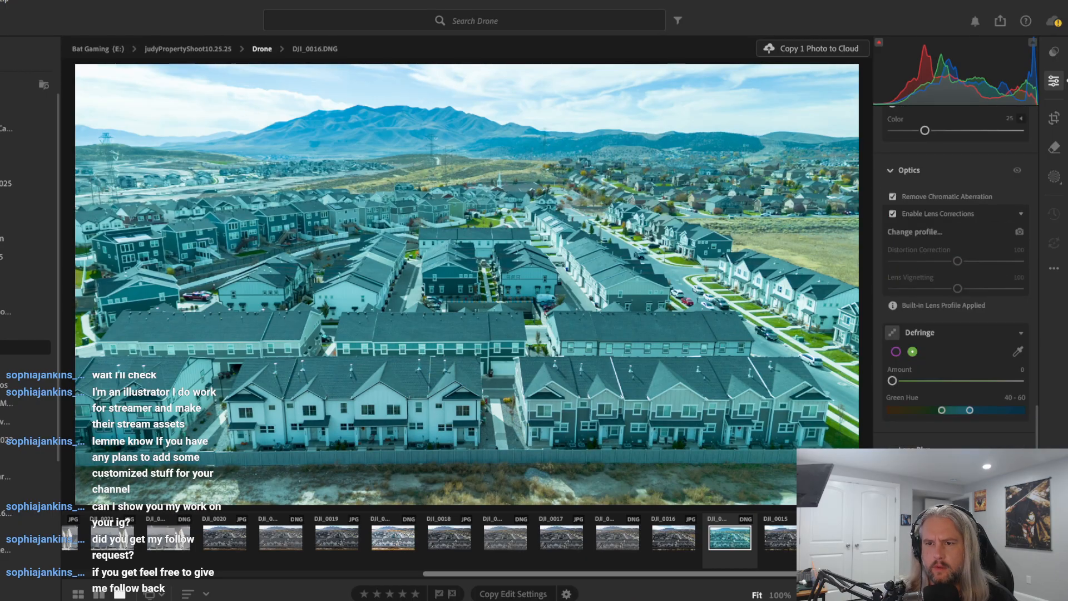
scroll(956, 276, up, 6)
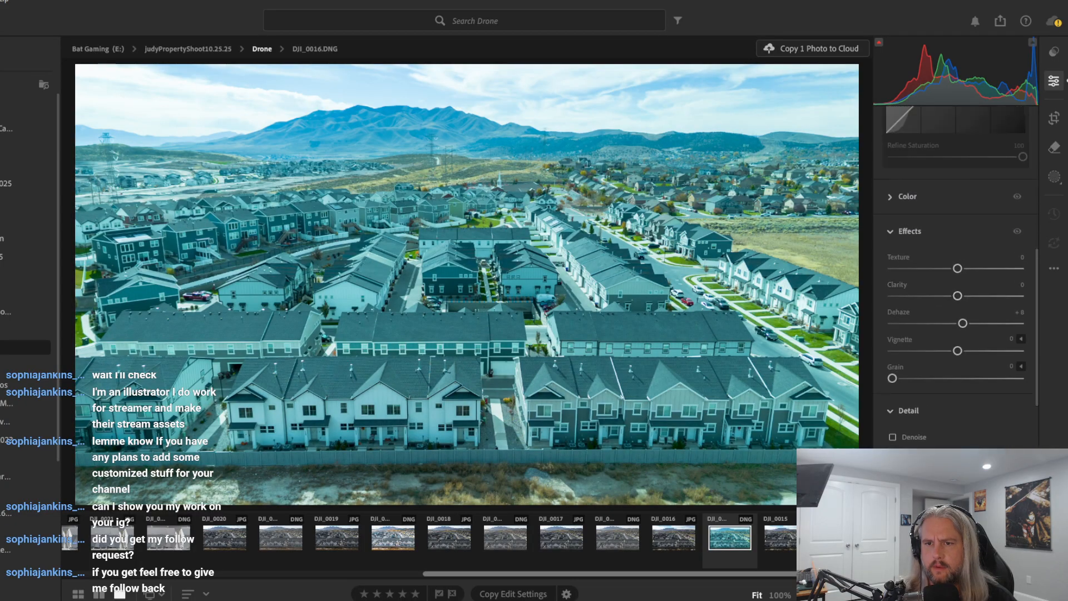
Reopen the Color adjustments and warm the white balance to a Temp of 5,056
click(892, 197)
scroll(992, 268, up, 3)
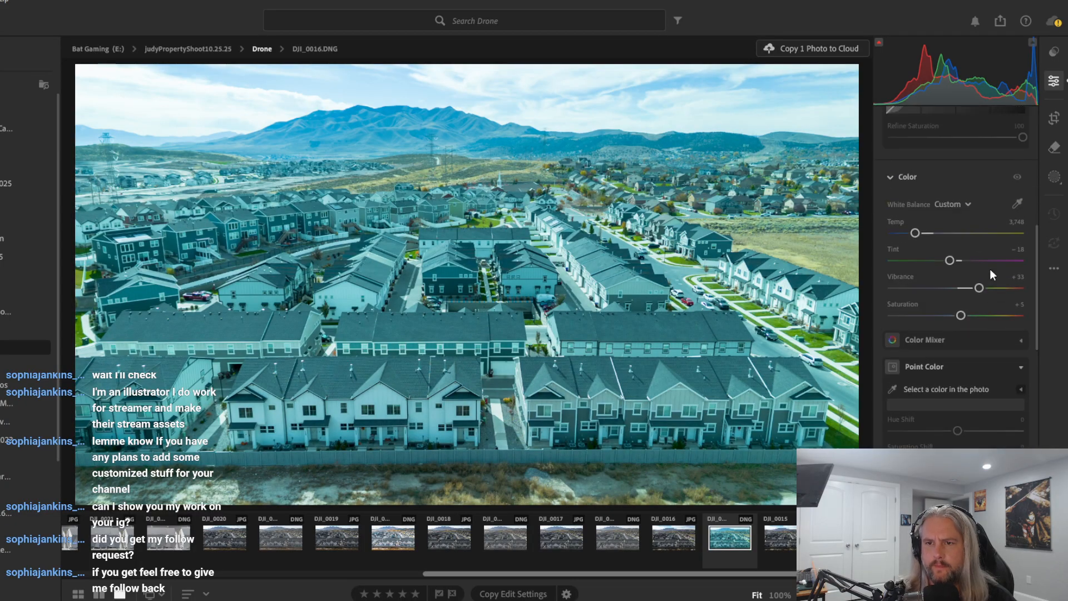
drag(915, 262, 945, 263)
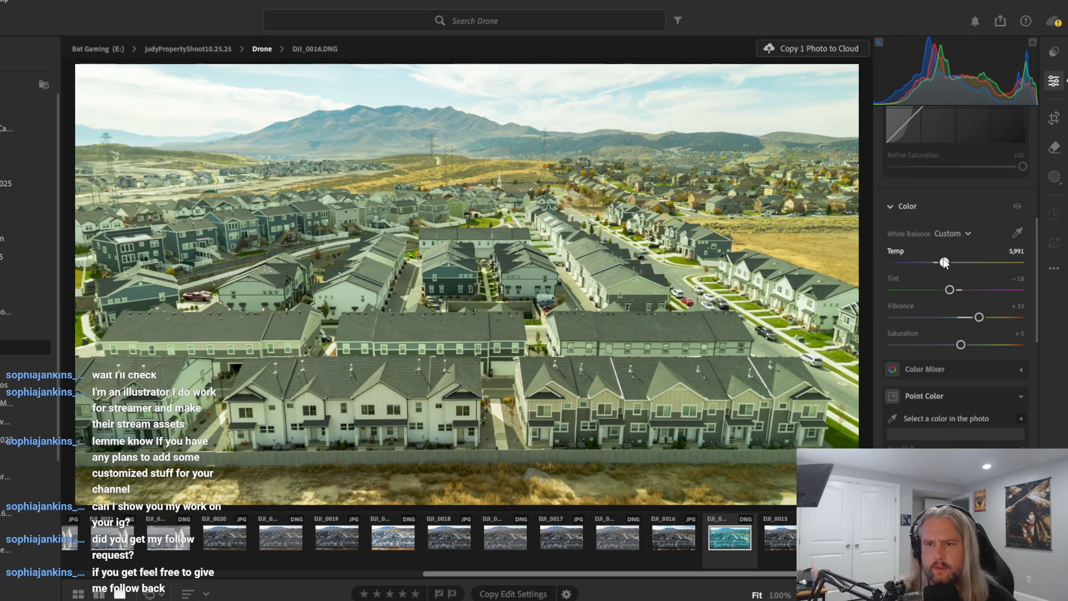
drag(945, 264, 931, 270)
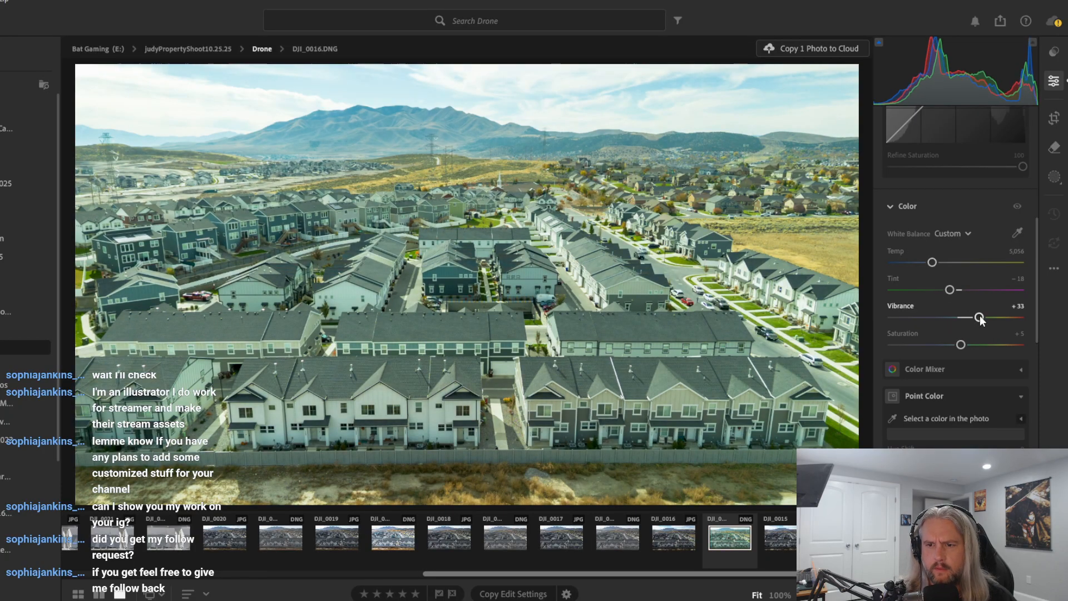
Reduce the photo's Vibrance to 0 and raise its Saturation to +10
drag(975, 318, 960, 319)
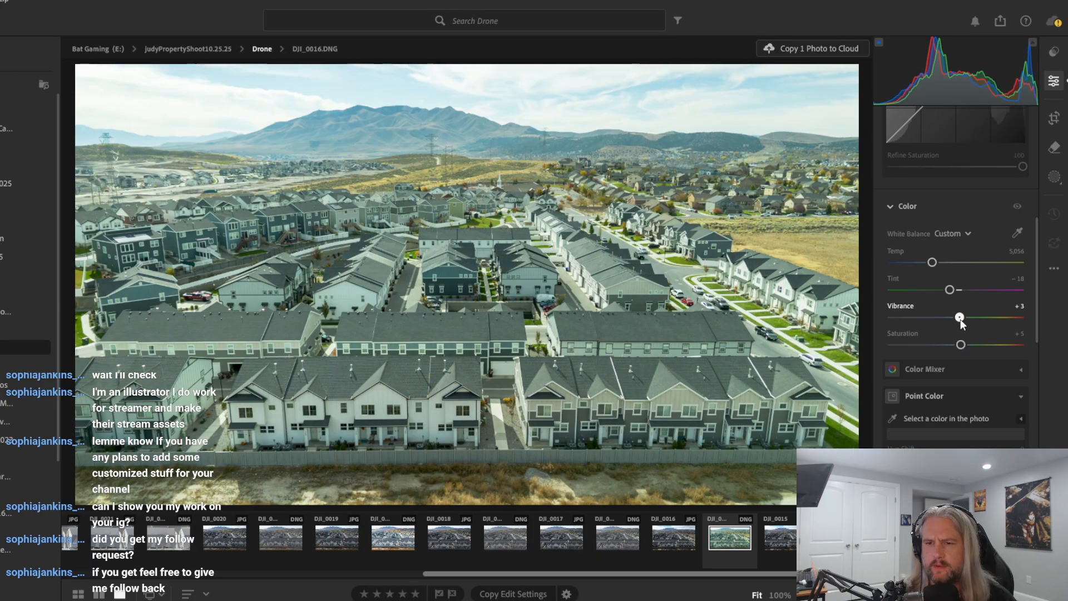
drag(960, 318, 965, 345)
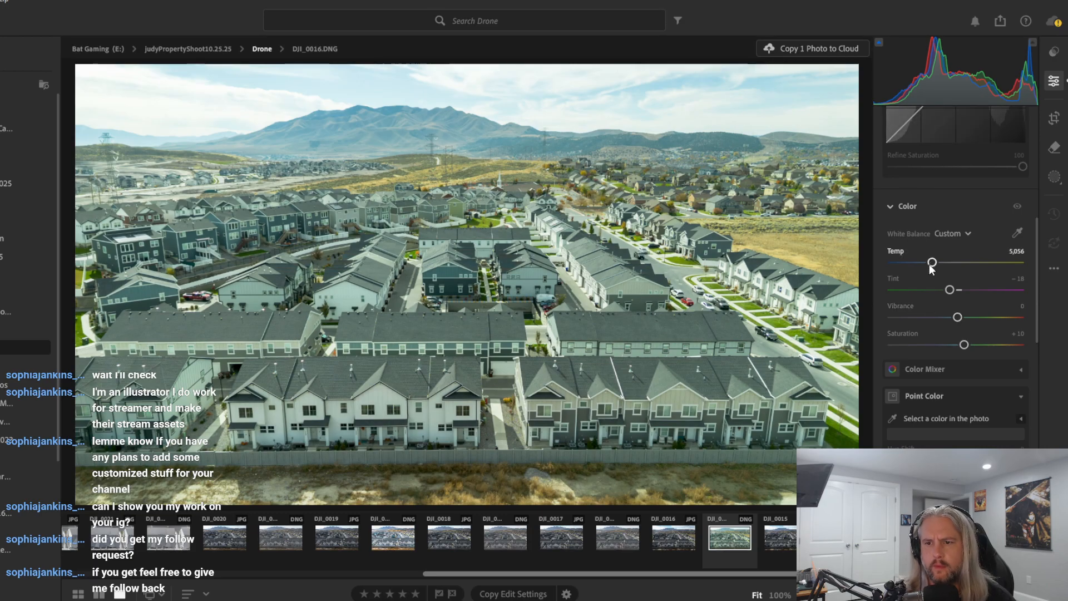
Fine-tune the white balance to Temp 5,150 and Tint -15, and expand the Color Mixer
drag(931, 265, 933, 265)
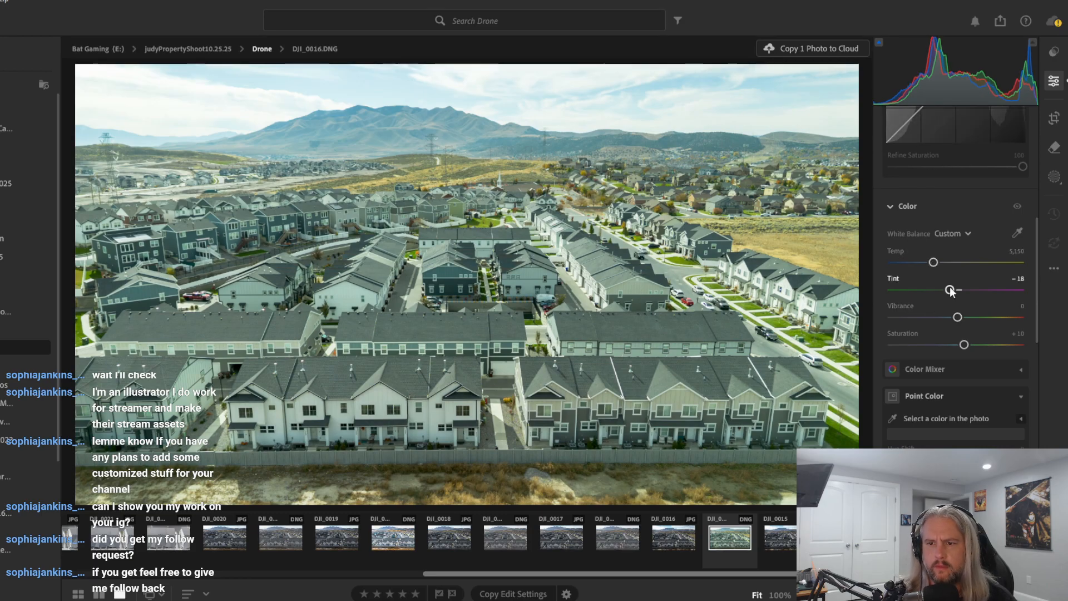
drag(951, 287, 949, 288)
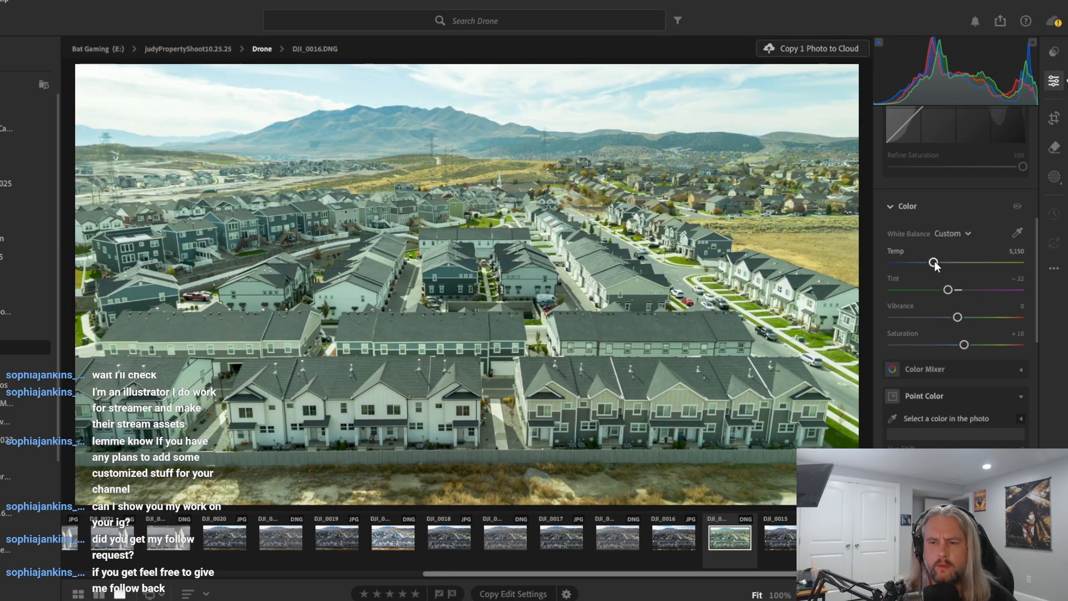
click(1022, 369)
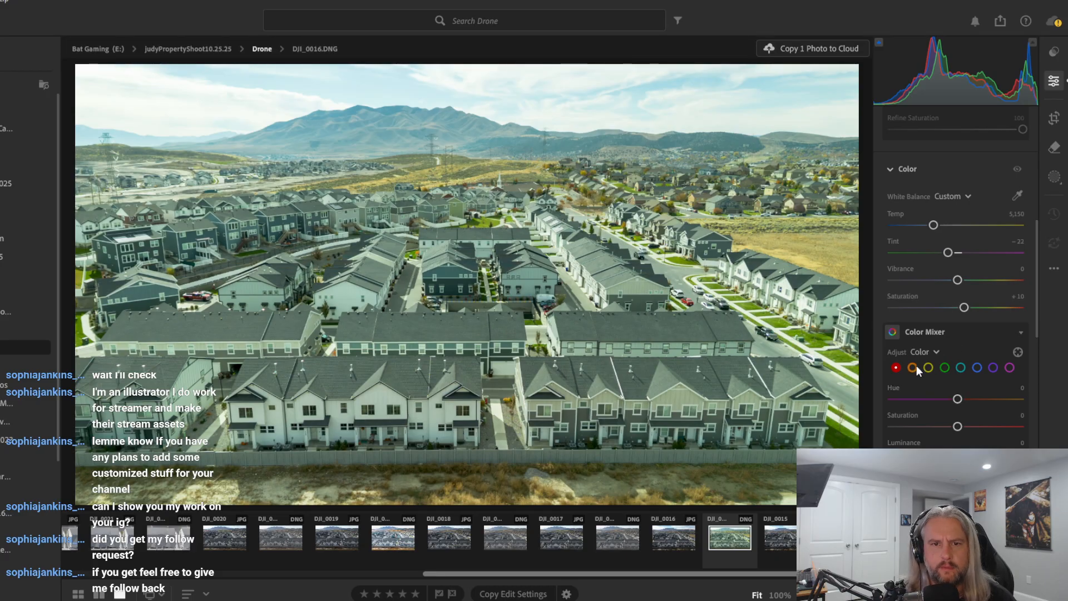
mouse_move(949, 253)
mouse_down()
mouse_move(996, 253)
mouse_move(941, 253)
mouse_move(952, 267)
mouse_up()
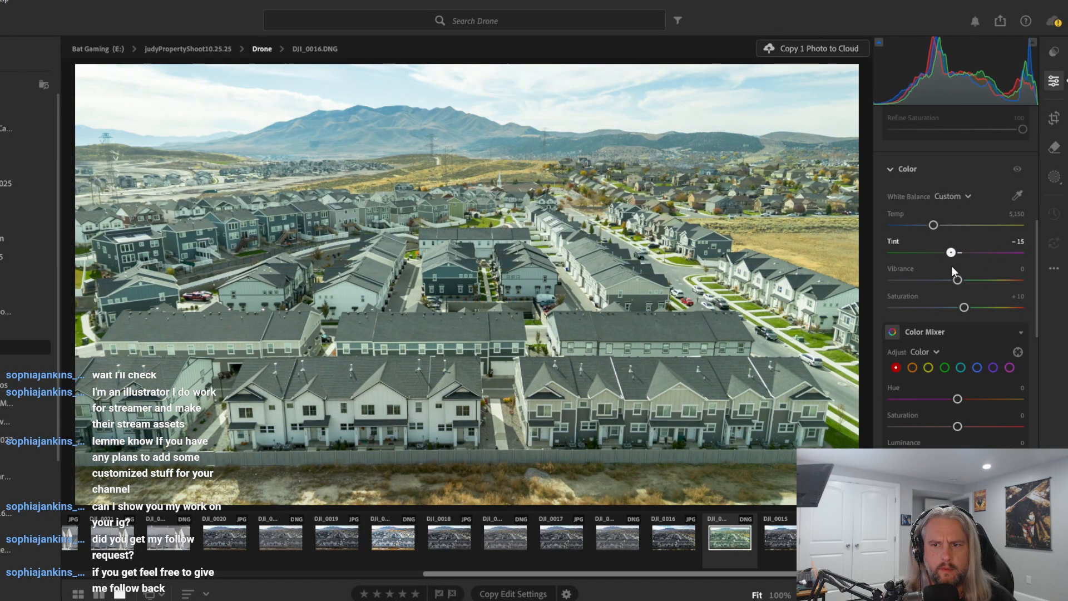
Warm the photo to Temp 7,440 and Tint -1, and set Vibrance to +15 and Saturation to +3
drag(933, 225, 963, 238)
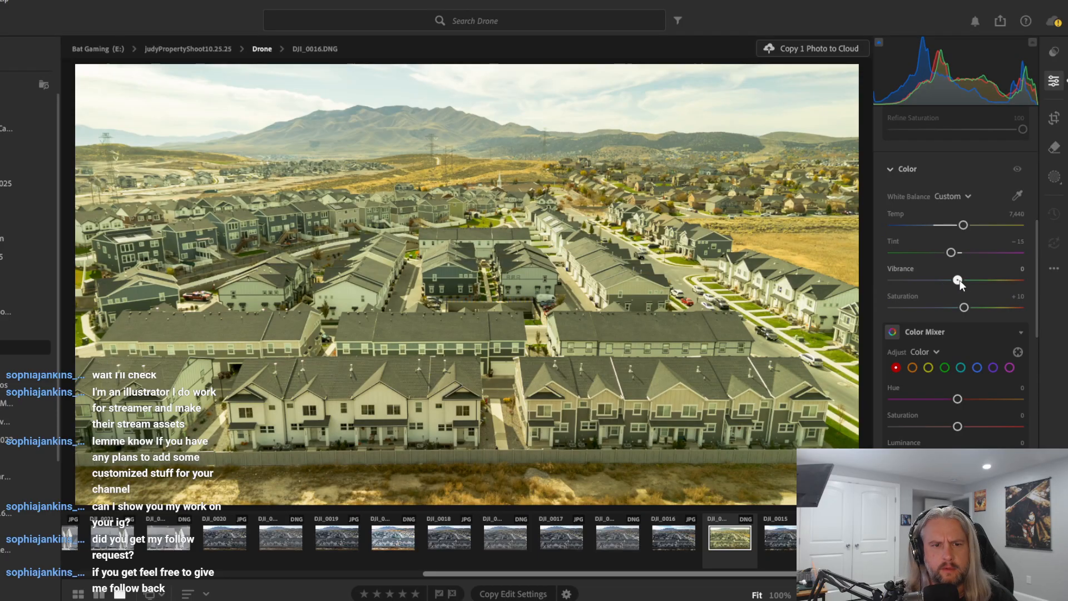
drag(957, 280, 968, 280)
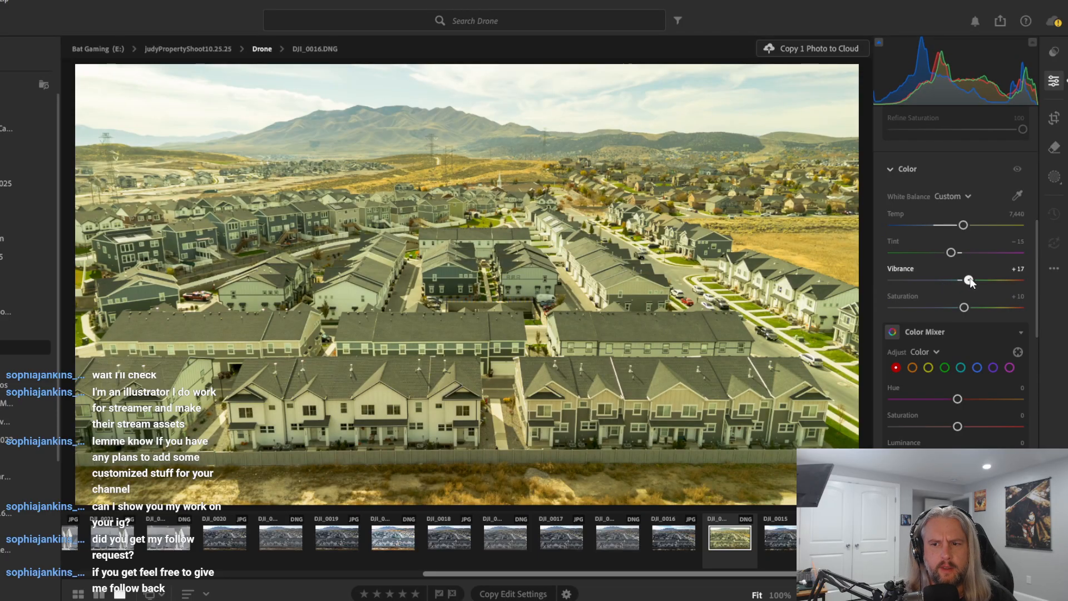
drag(967, 306, 963, 308)
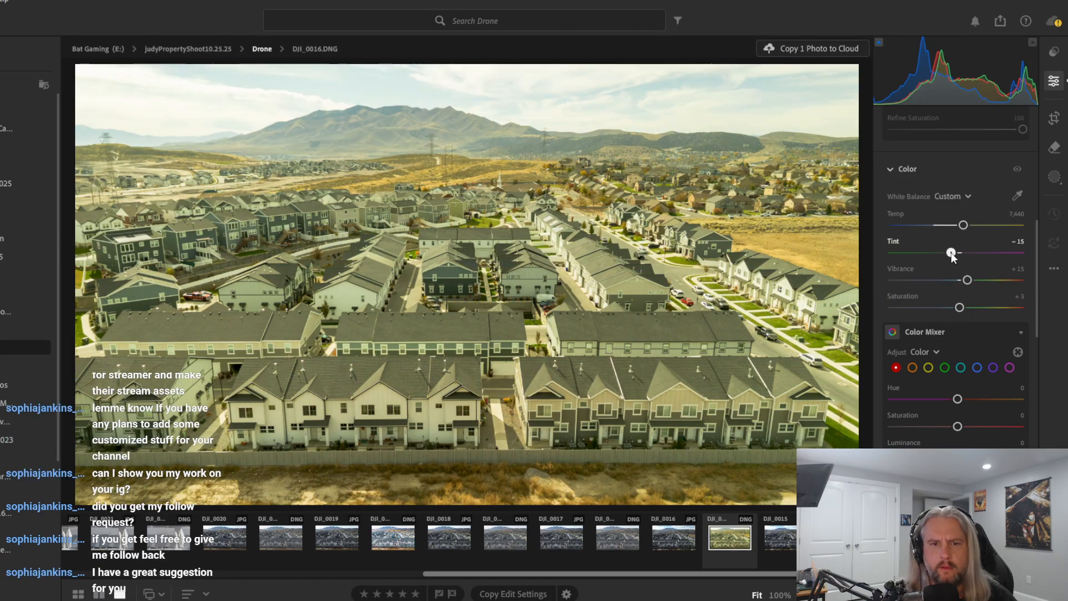
drag(948, 255, 958, 254)
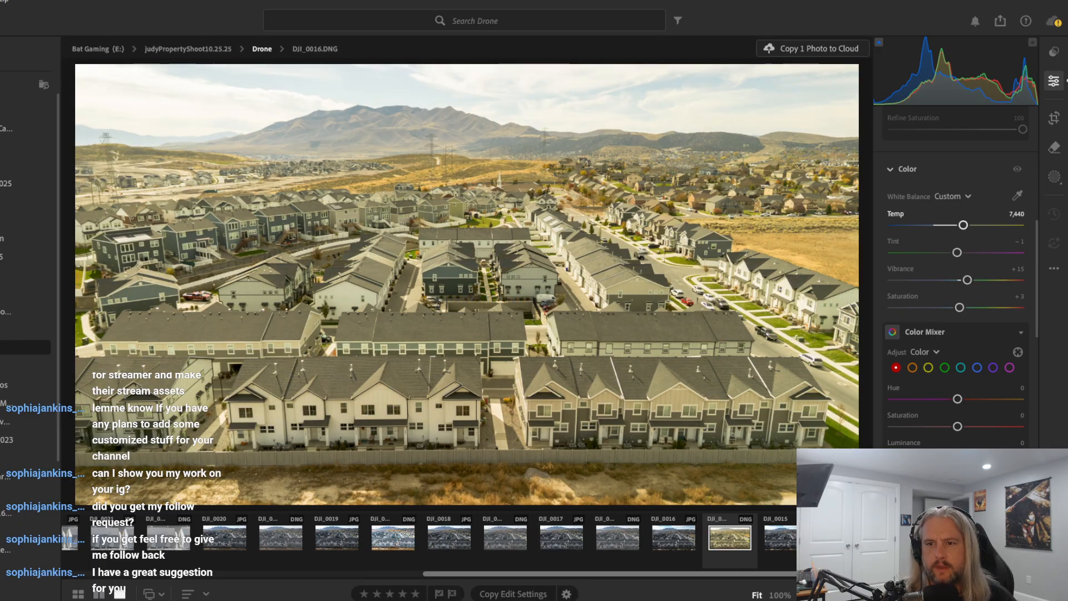
drag(963, 226, 951, 259)
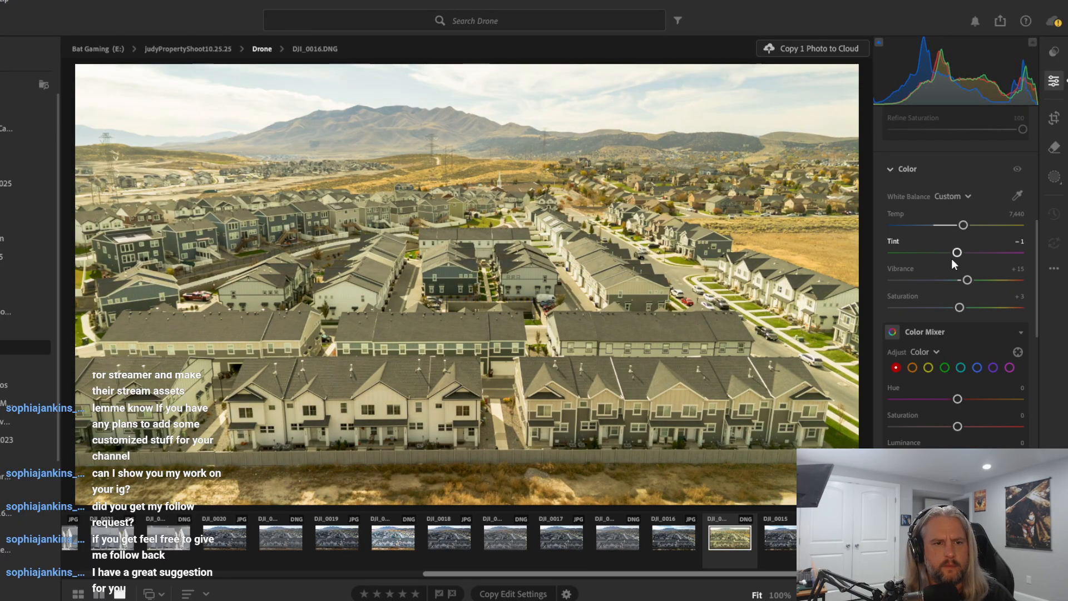
key(ctrl+z)
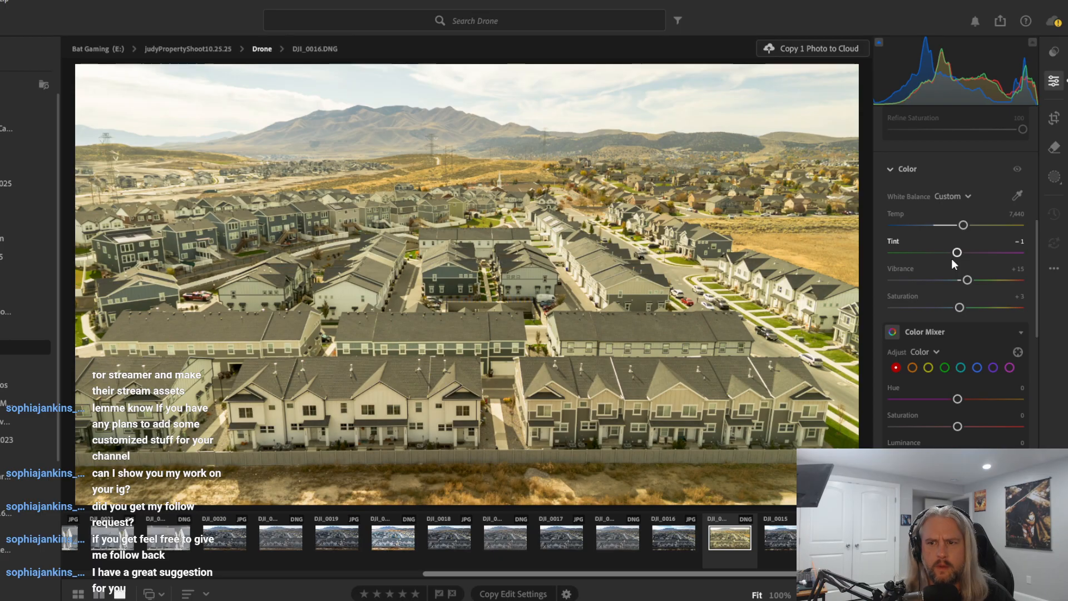
Set the photo's Exposure to +0.53 and Whites to +38, undoing the trial changes to Shadows and Highlights
scroll(951, 259, up, 10)
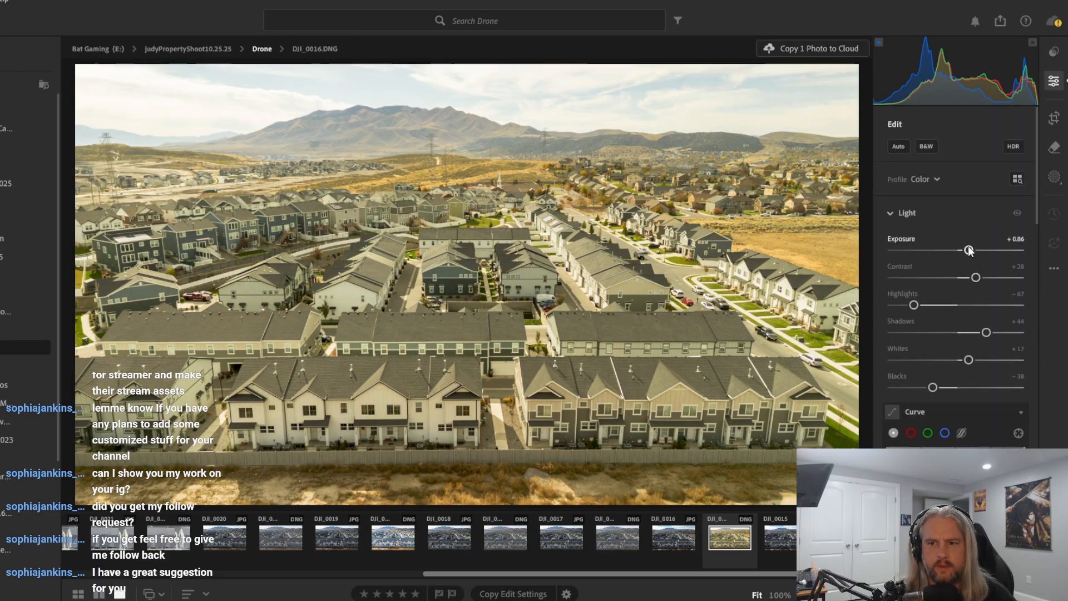
drag(968, 247, 964, 255)
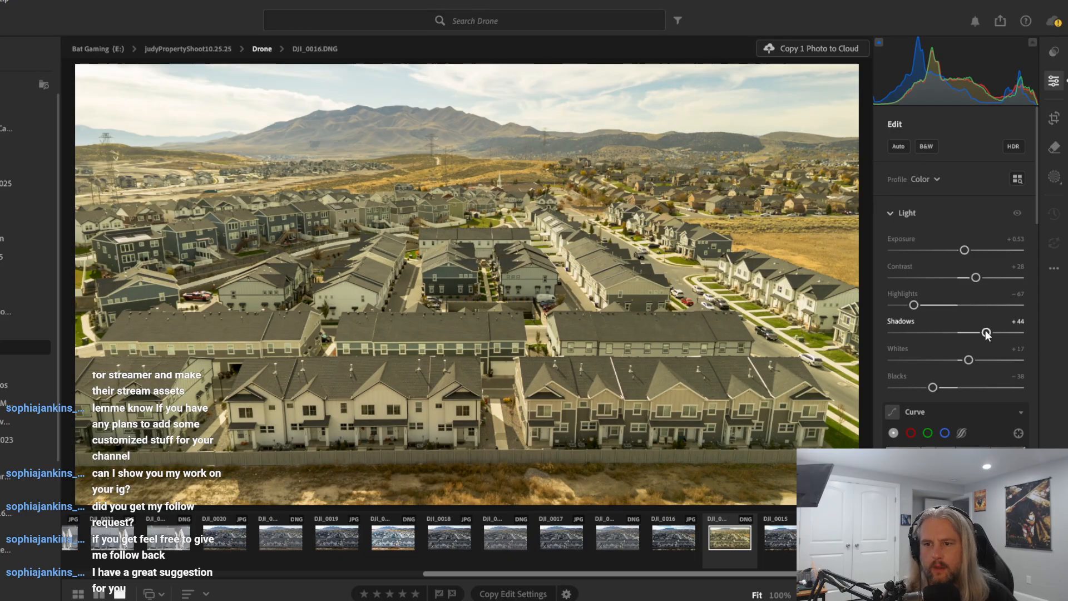
drag(987, 332, 939, 342)
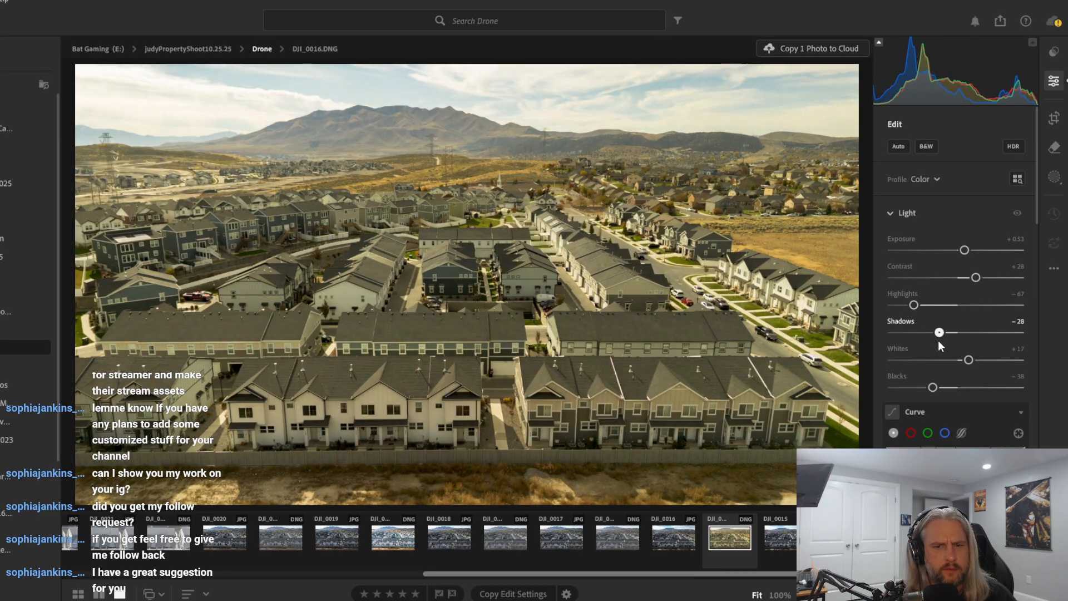
key(ctrl+z)
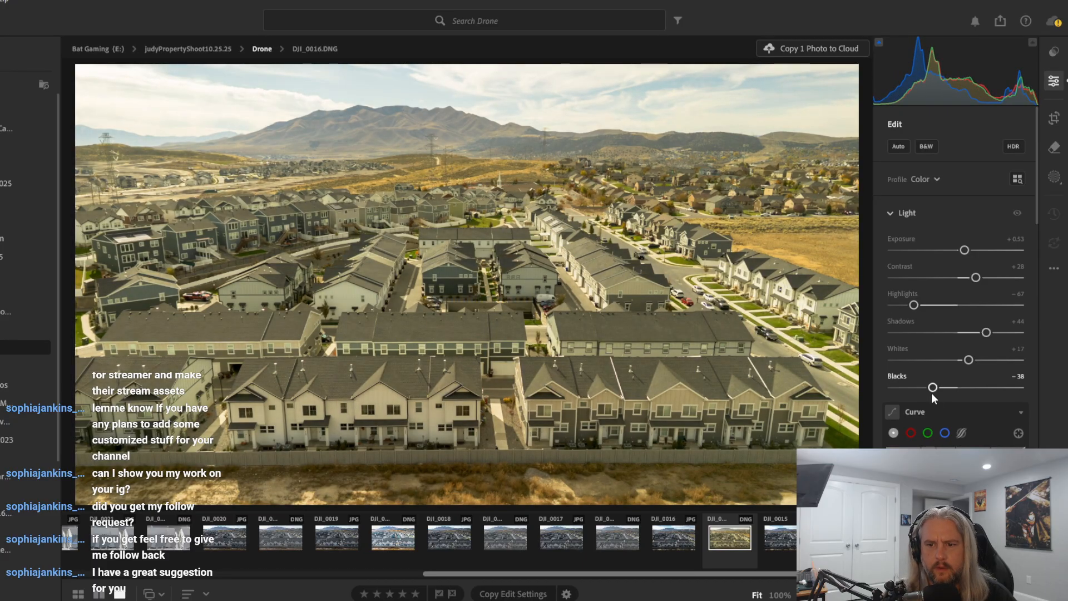
mouse_move(967, 359)
mouse_down()
mouse_move(991, 360)
mouse_move(980, 359)
mouse_up()
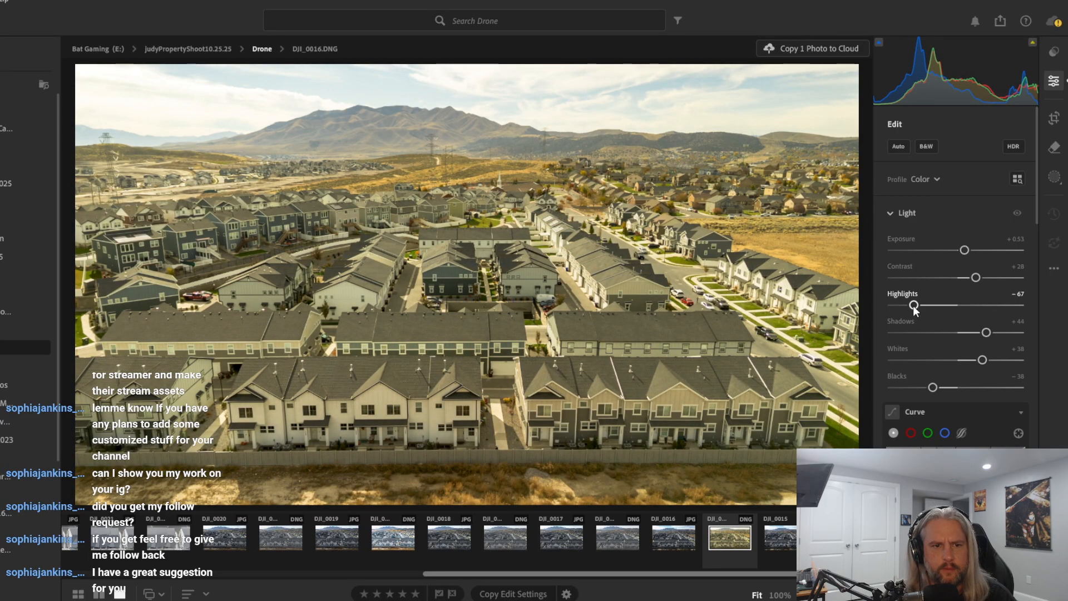
drag(914, 306, 929, 310)
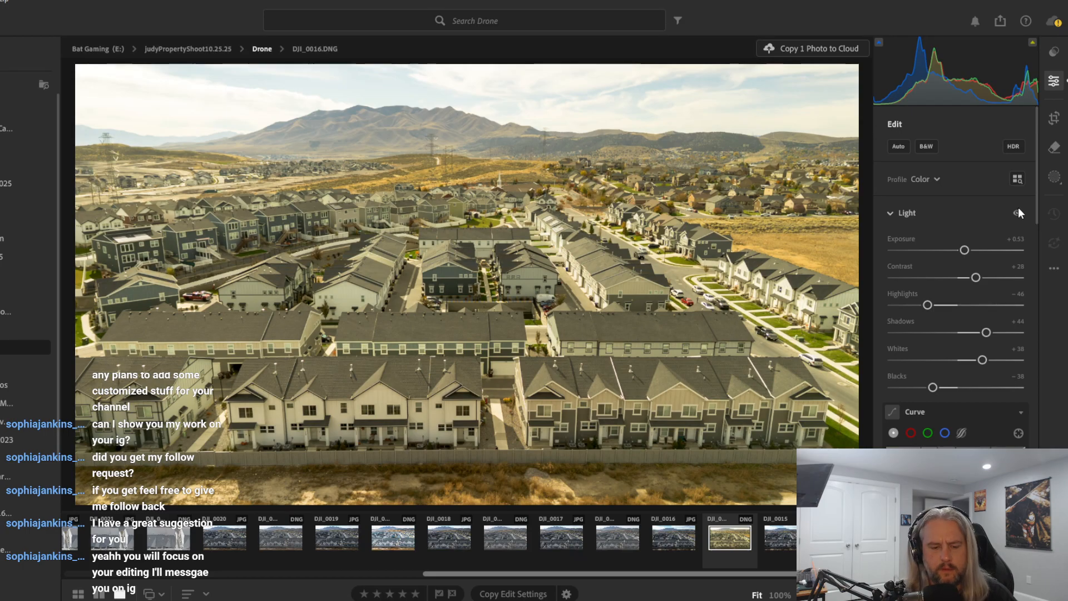
key(ctrl+z)
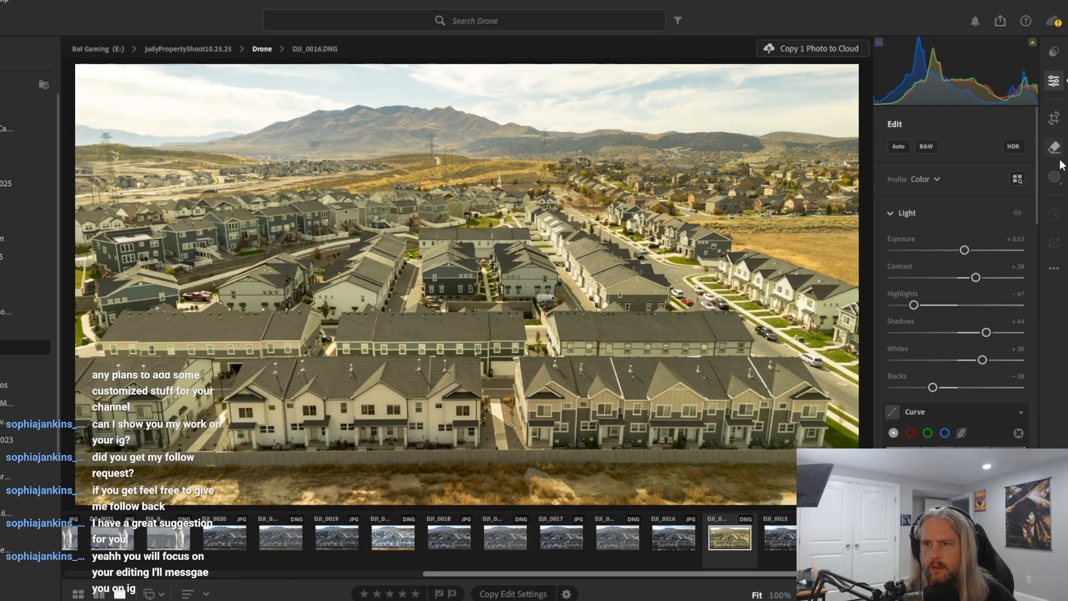
Create a Sky mask with Exposure -0.92, Contrast +27, Highlights -21, Shadows -16, Whites -27 and Blacks -21
click(1055, 177)
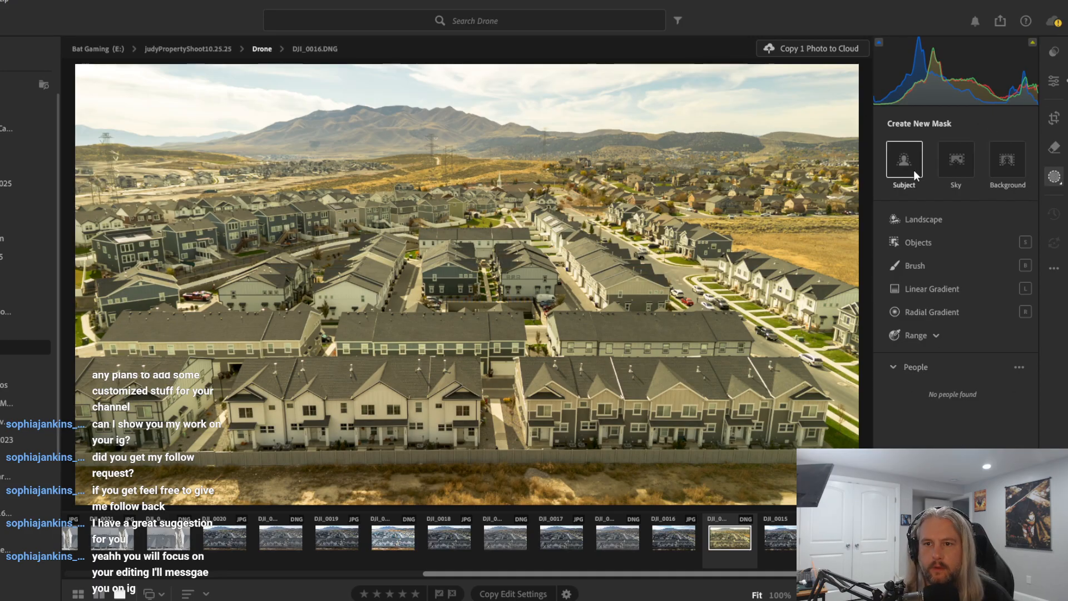
click(954, 167)
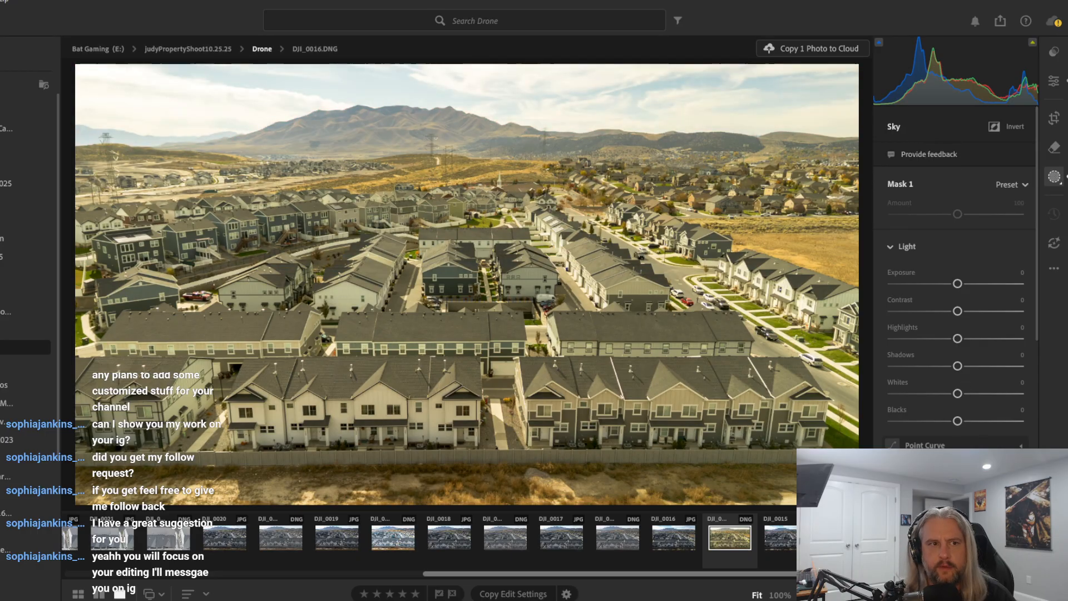
scroll(955, 250, down, 2)
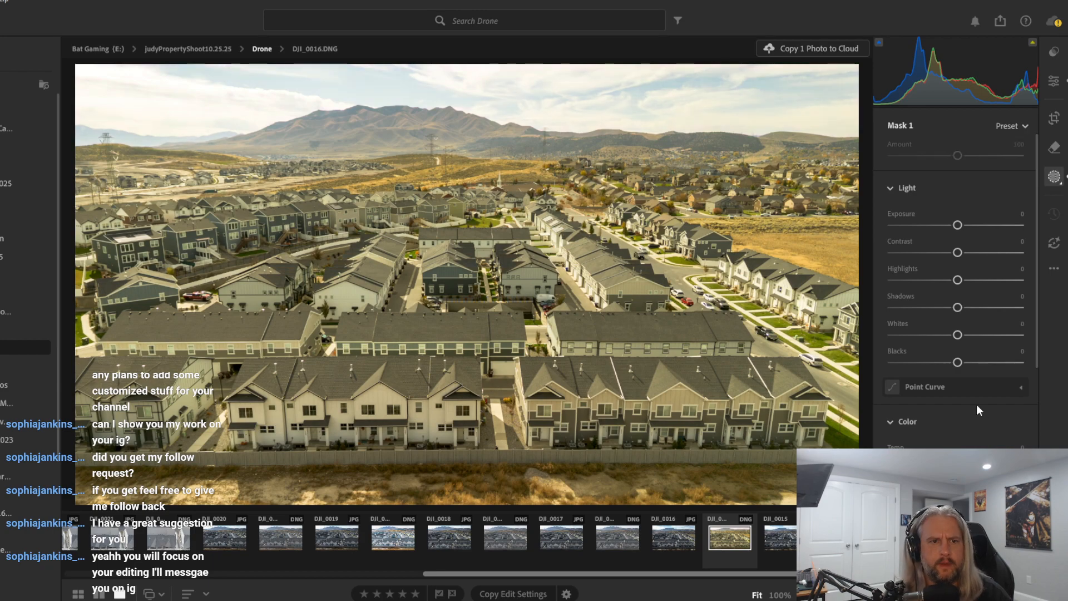
scroll(979, 411, down, 3)
scroll(979, 410, up, 4)
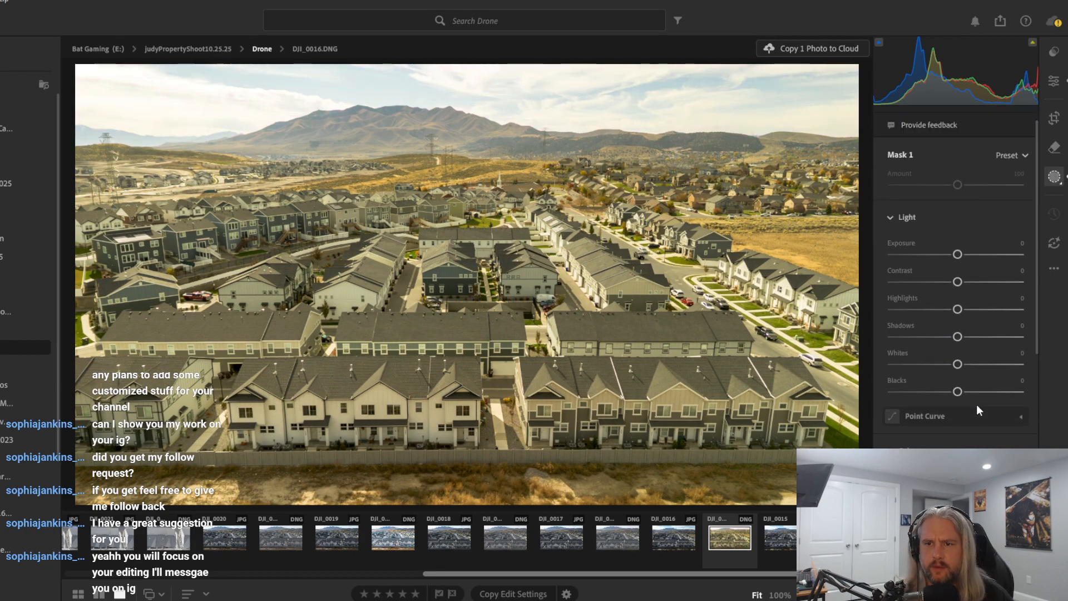
drag(958, 255, 940, 369)
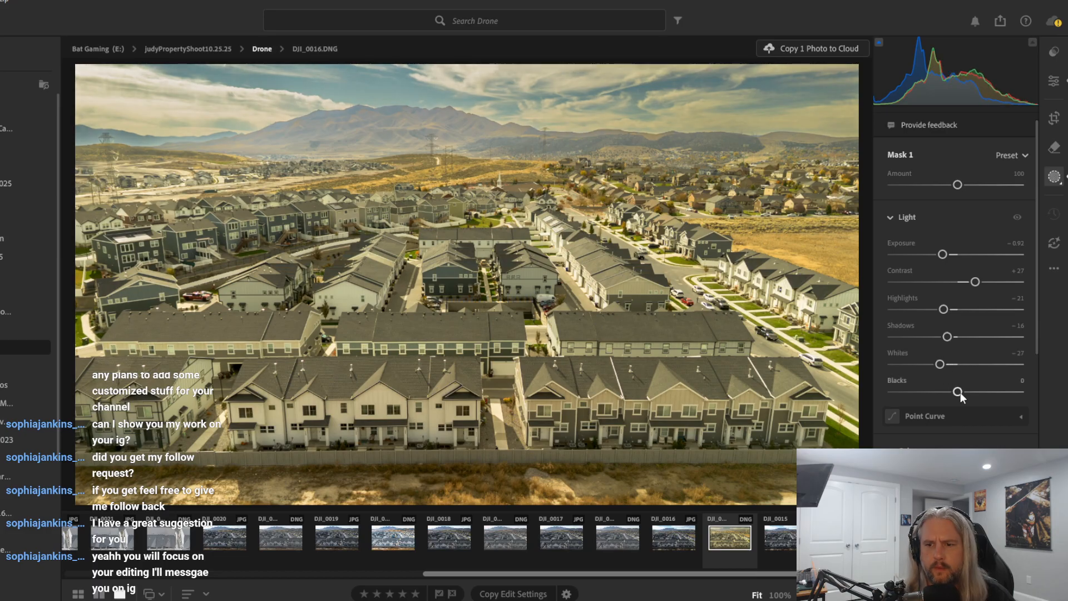
drag(960, 392, 945, 394)
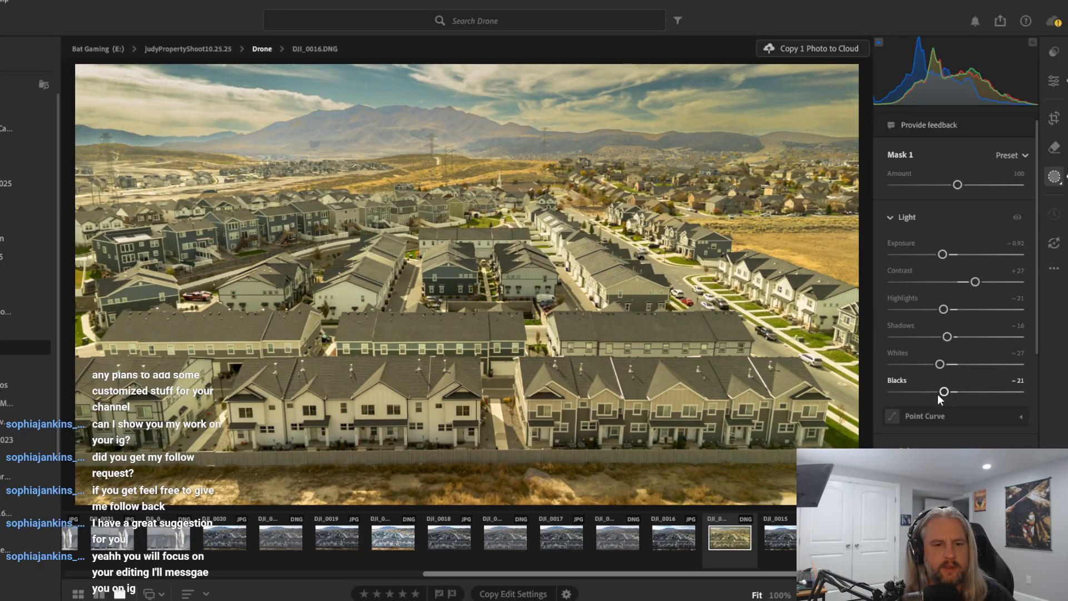
Set the sky mask's Saturation to +40, Temp to -17 and Tint to +52
scroll(964, 406, down, 3)
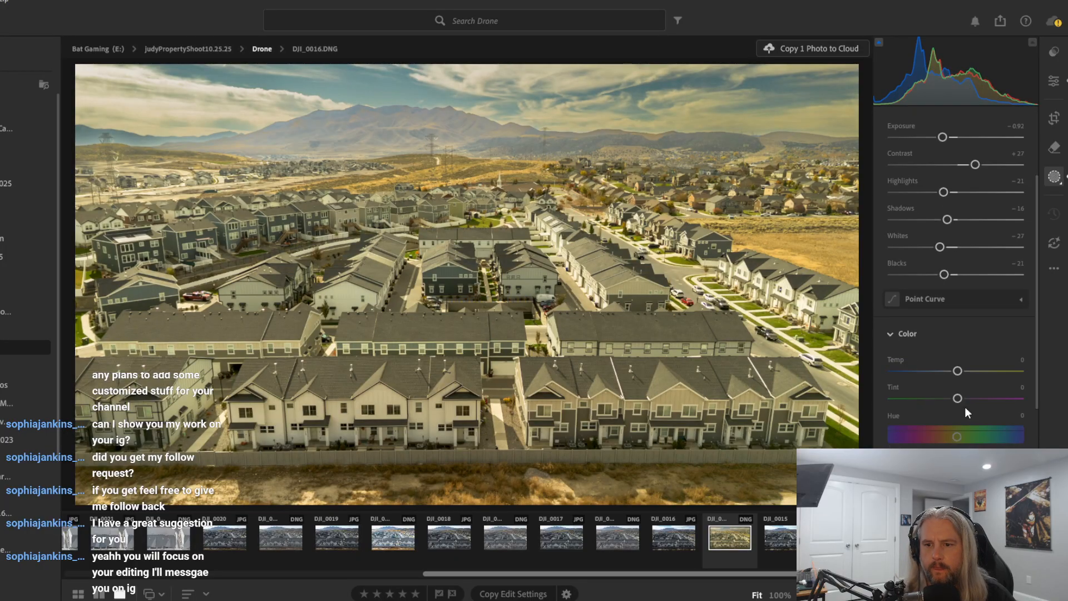
scroll(962, 411, down, 2)
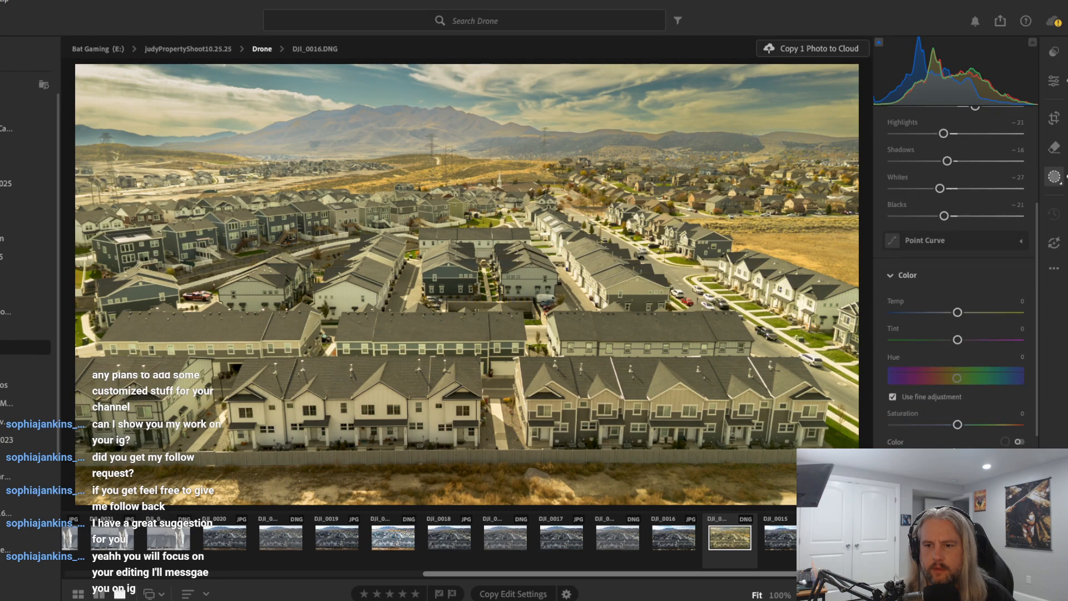
drag(959, 424, 986, 425)
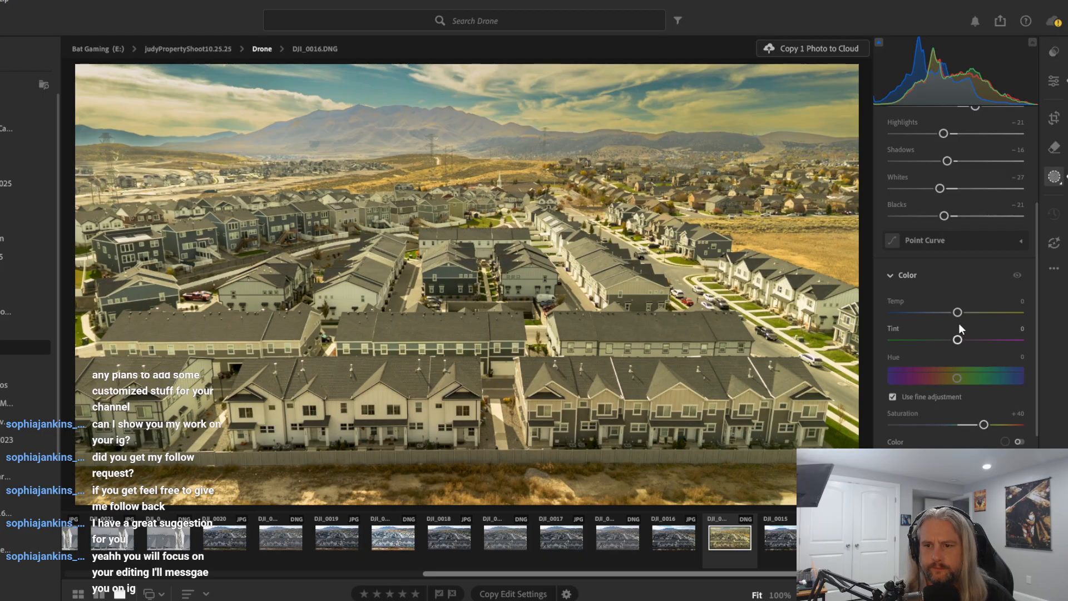
mouse_move(957, 313)
mouse_down()
mouse_move(955, 337)
mouse_move(1036, 346)
mouse_move(975, 348)
mouse_move(959, 339)
mouse_move(993, 338)
mouse_move(947, 313)
mouse_up()
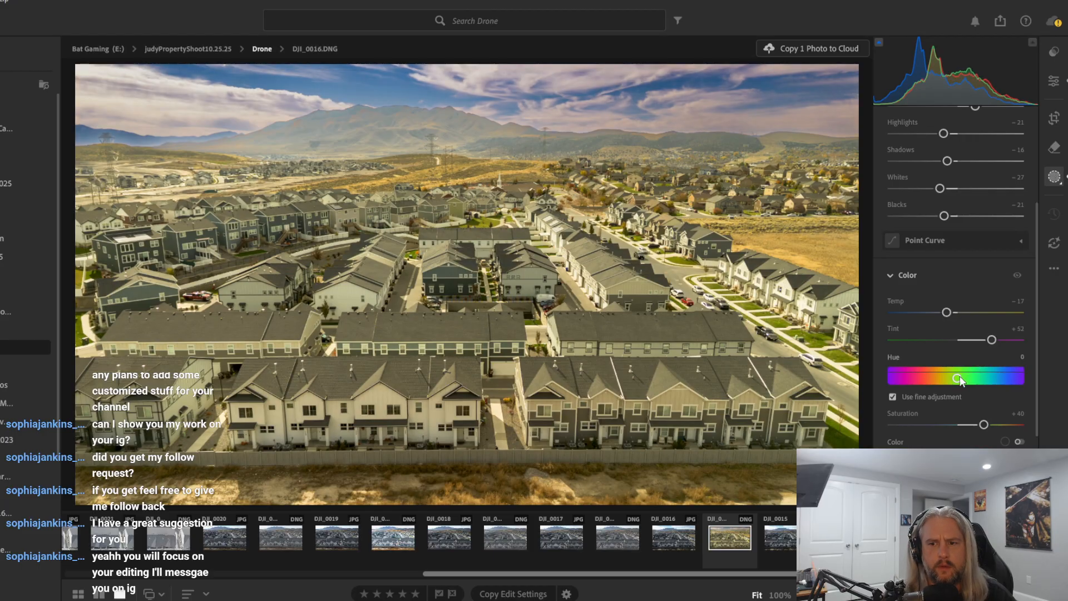
Try a Hue shift on the sky mask and reset it, and refine its Tint to +46 and Temp to -30
drag(959, 378, 897, 379)
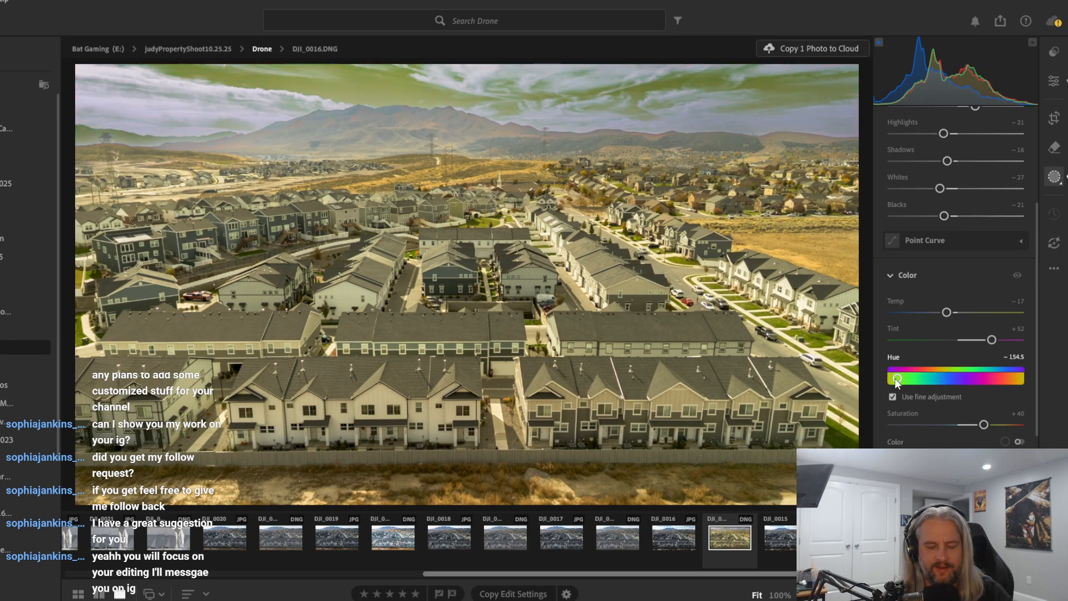
double_click(989, 378)
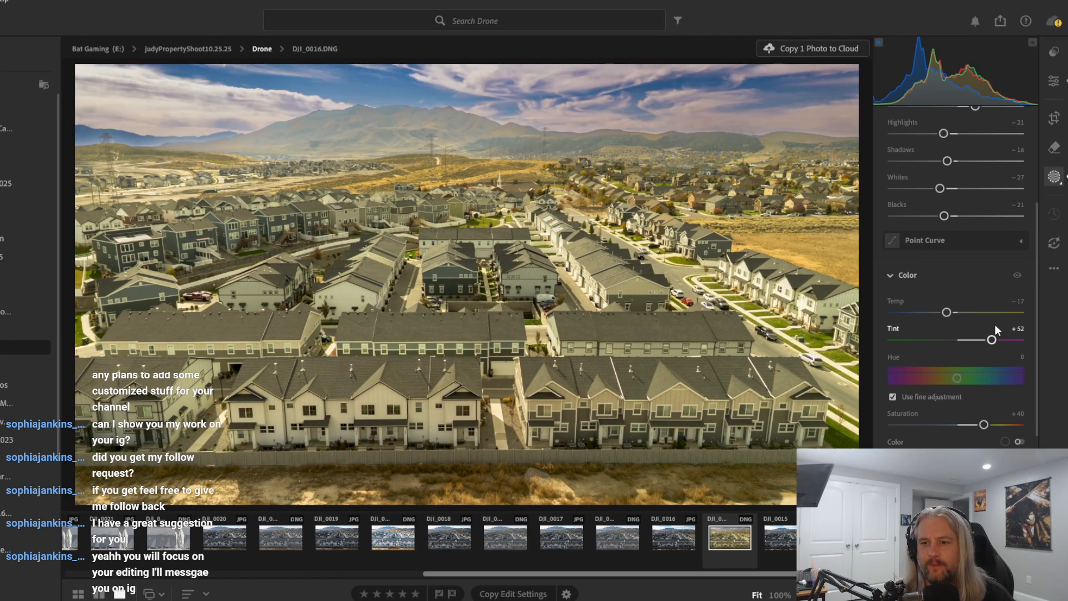
drag(991, 340, 984, 348)
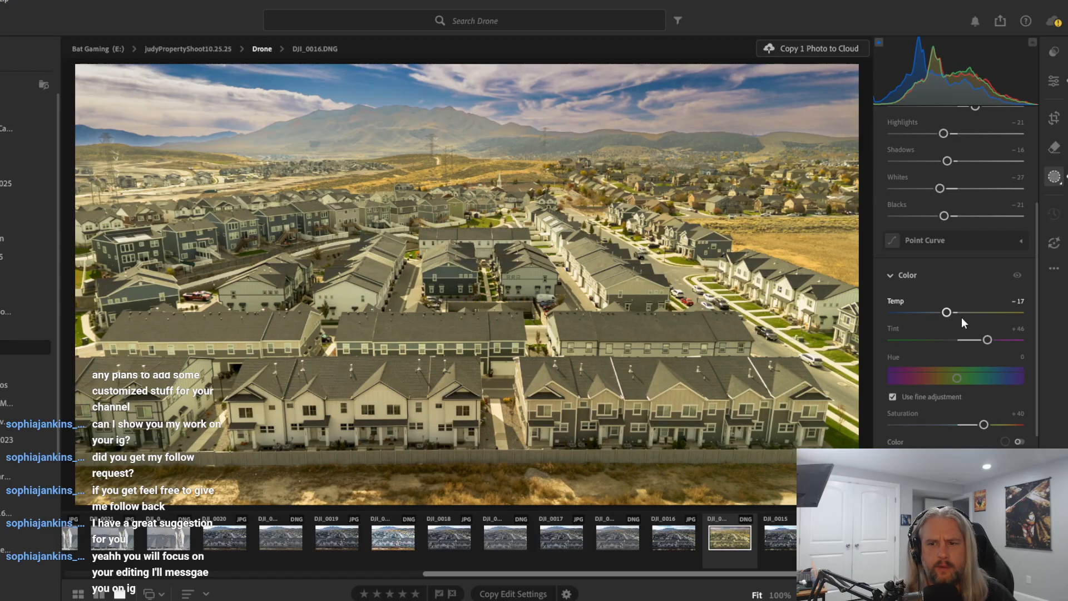
drag(949, 312, 969, 316)
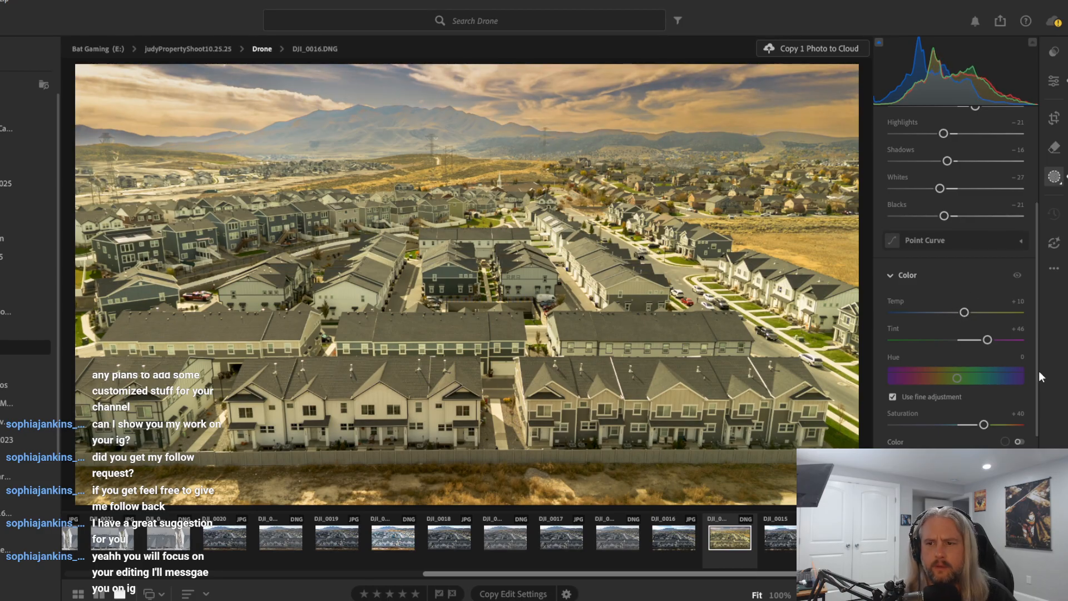
drag(964, 313, 939, 316)
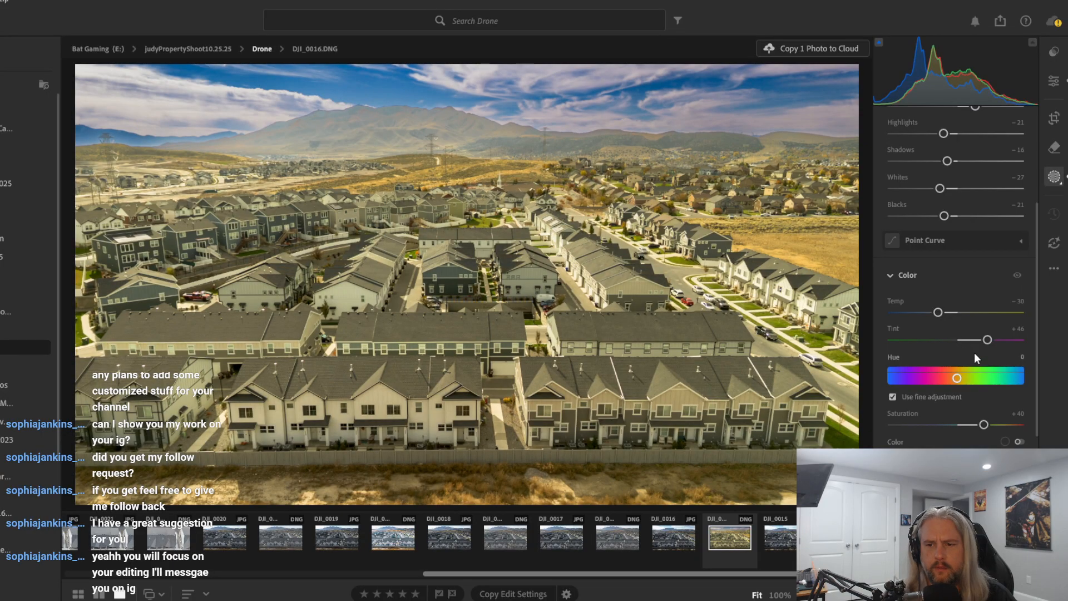
Turn on the Color tint for the sky mask
scroll(958, 425, down, 2)
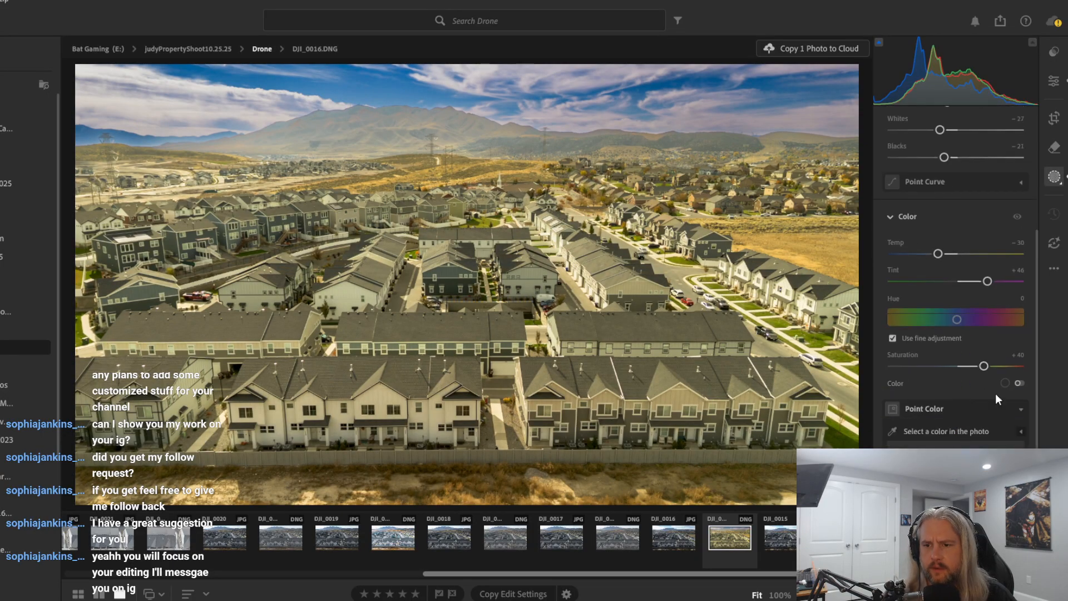
click(1019, 383)
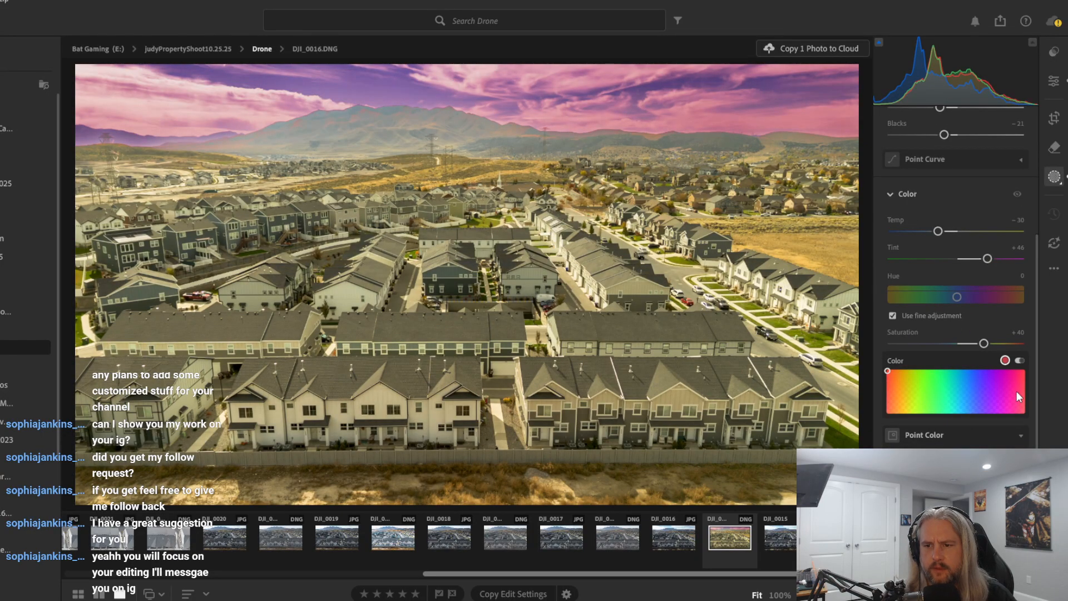
Try other pinkish-red tint colors and a Tint of +5 on the sky mask, and undo these changes
click(1020, 399)
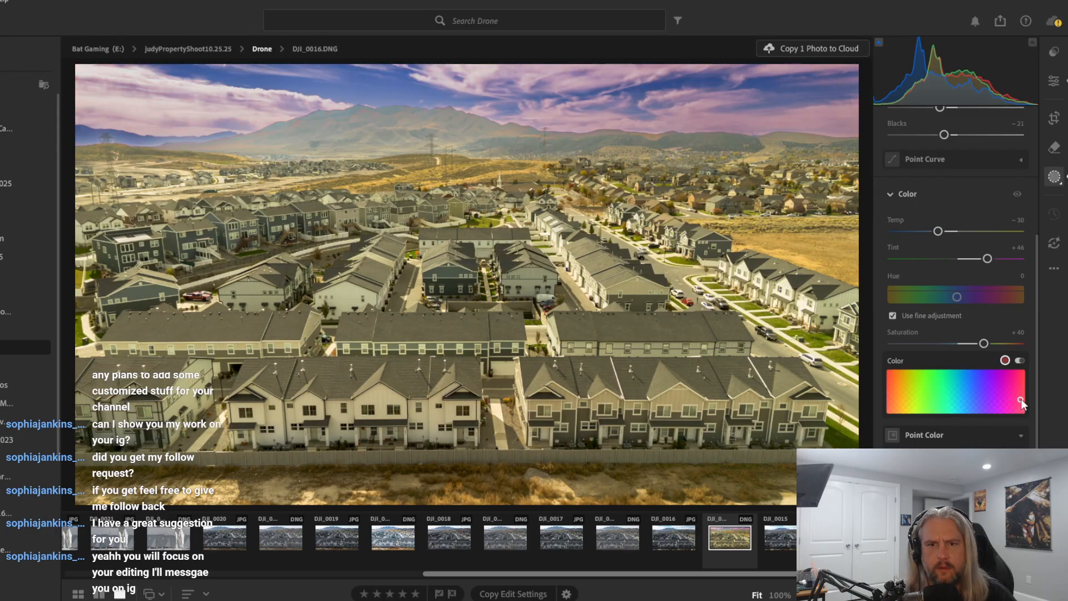
mouse_move(1022, 379)
mouse_down()
mouse_move(972, 409)
mouse_move(999, 402)
mouse_move(1023, 372)
mouse_up()
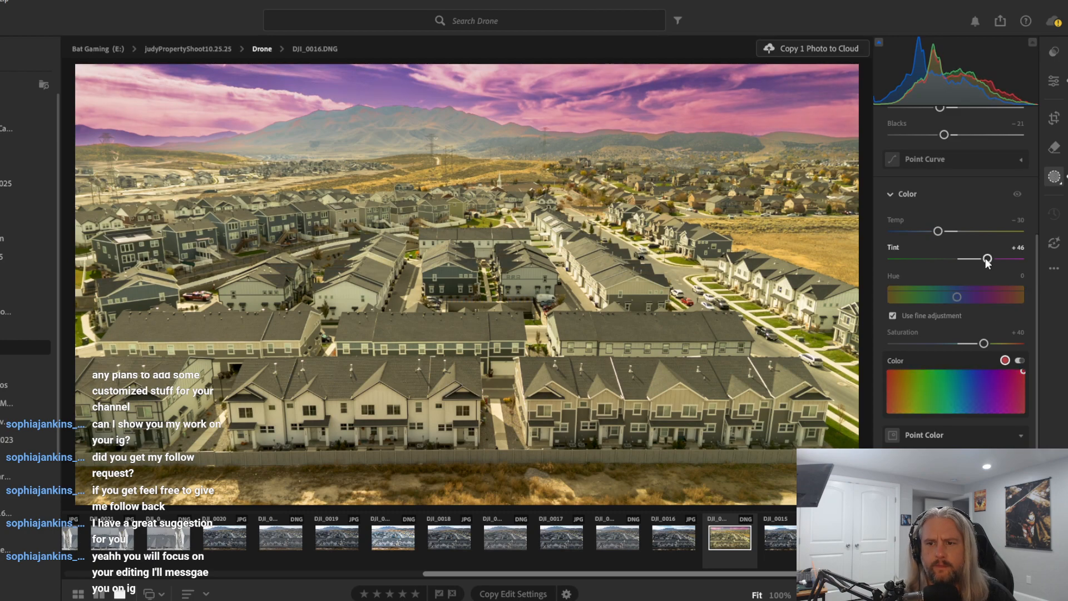
drag(986, 260, 958, 278)
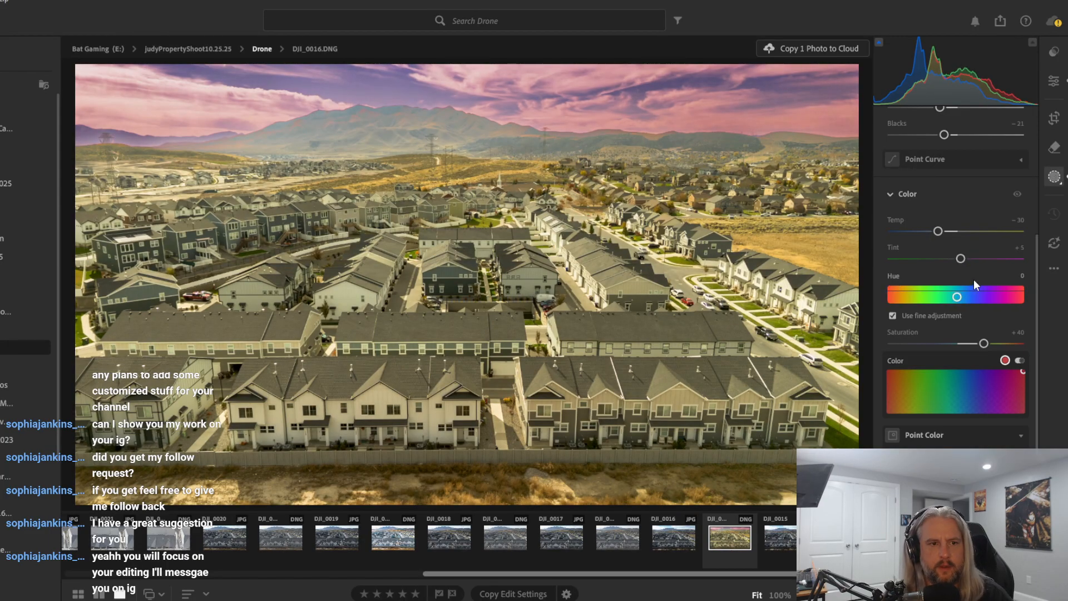
key(ctrl+z)
key(ctrl+z)
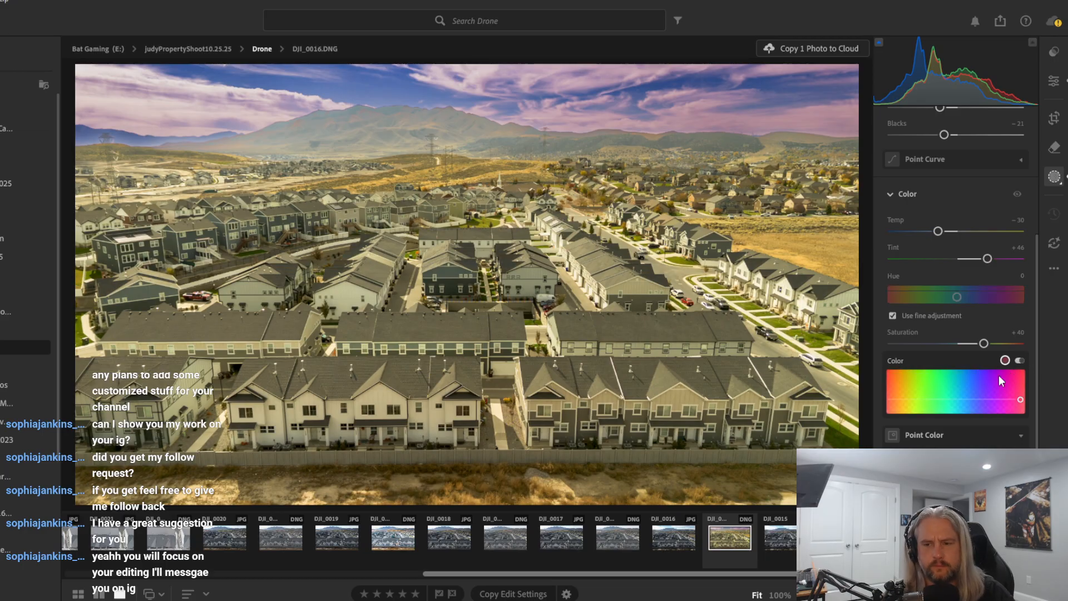
key(ctrl+z)
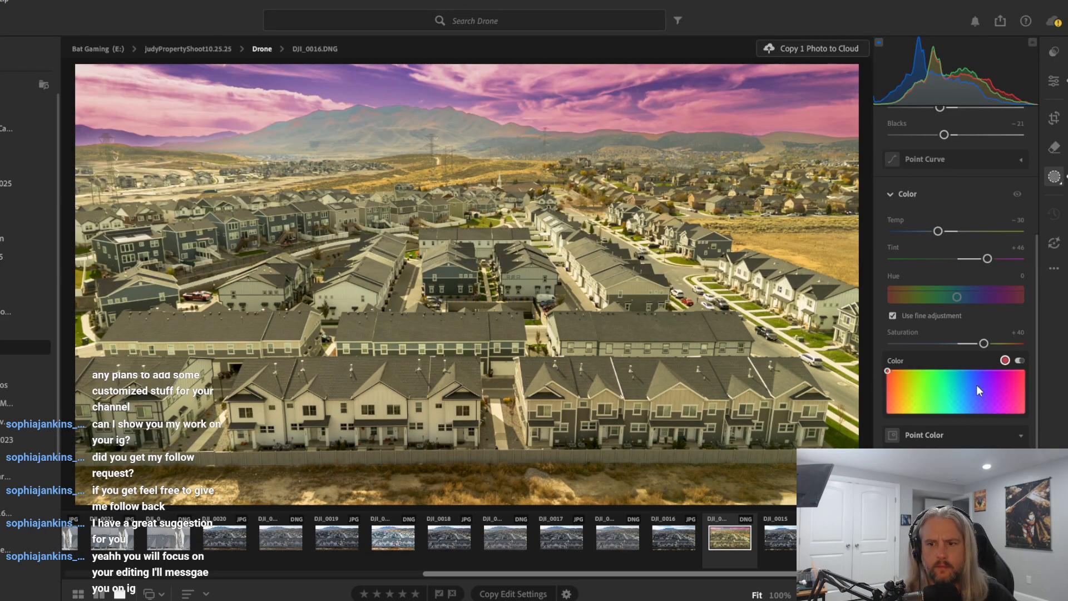
Turn the sky mask's Color tint off and on again, and try a stronger red tint
key(ctrl+z)
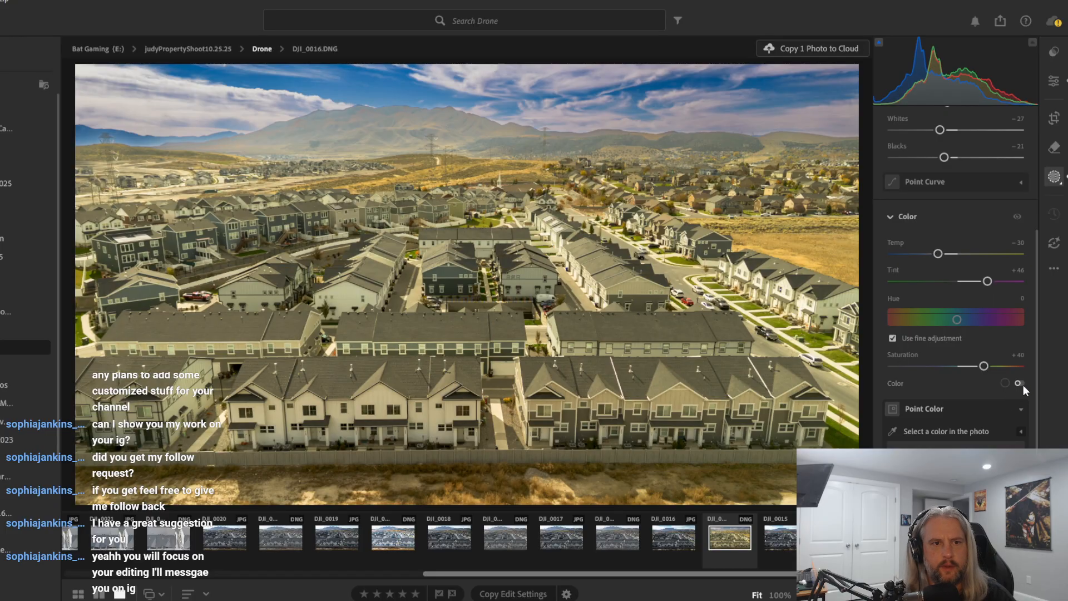
click(1021, 383)
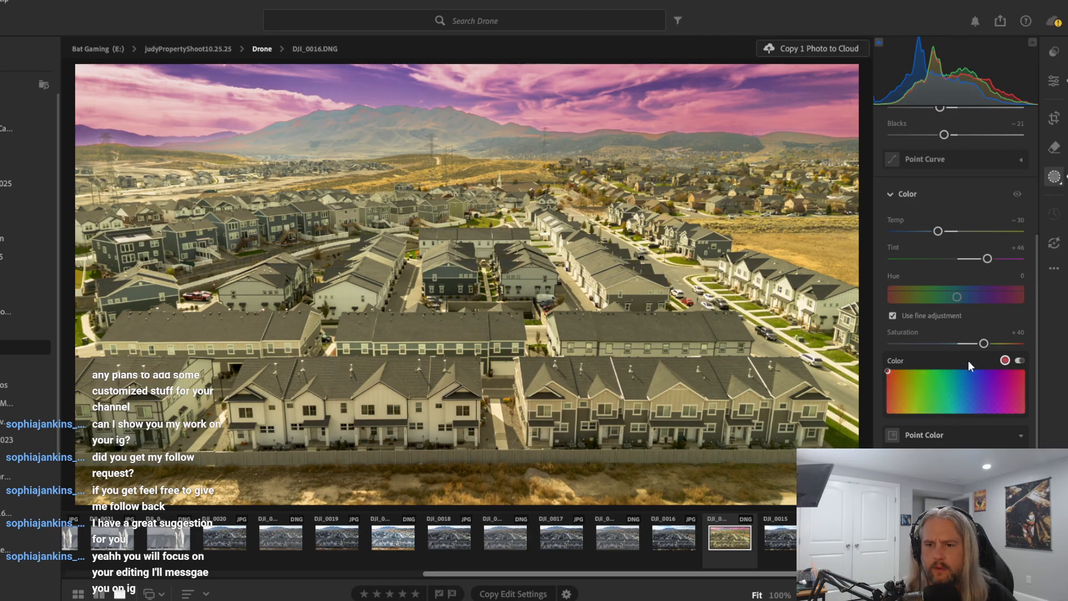
mouse_move(957, 382)
mouse_down()
mouse_move(914, 416)
mouse_move(889, 385)
mouse_move(879, 414)
mouse_move(980, 402)
mouse_move(1032, 372)
mouse_move(907, 385)
mouse_move(889, 372)
mouse_up()
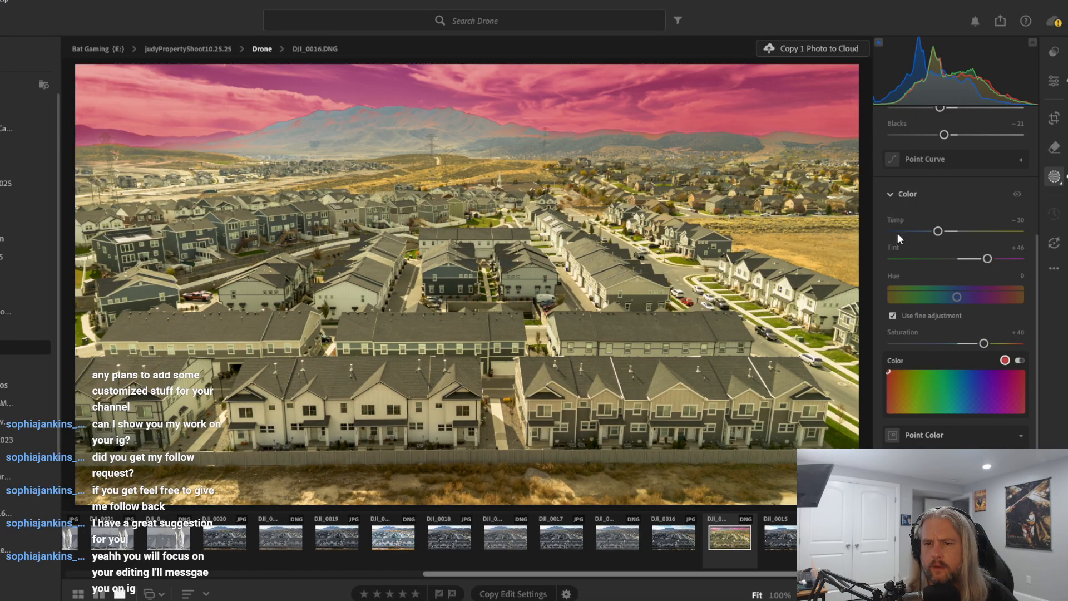
scroll(902, 236, down, 1)
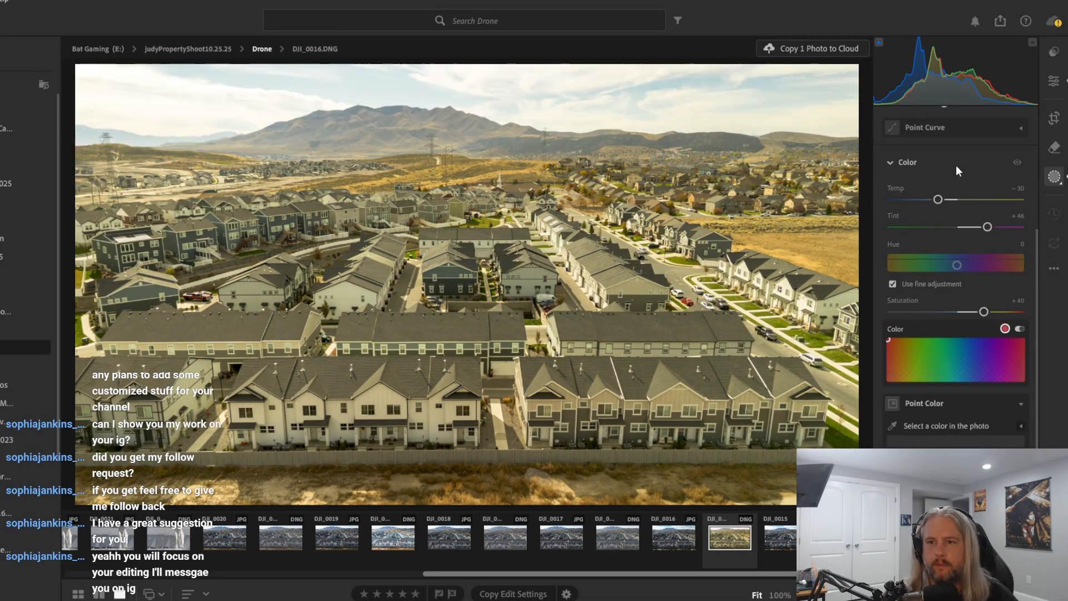
scroll(989, 176, up, 5)
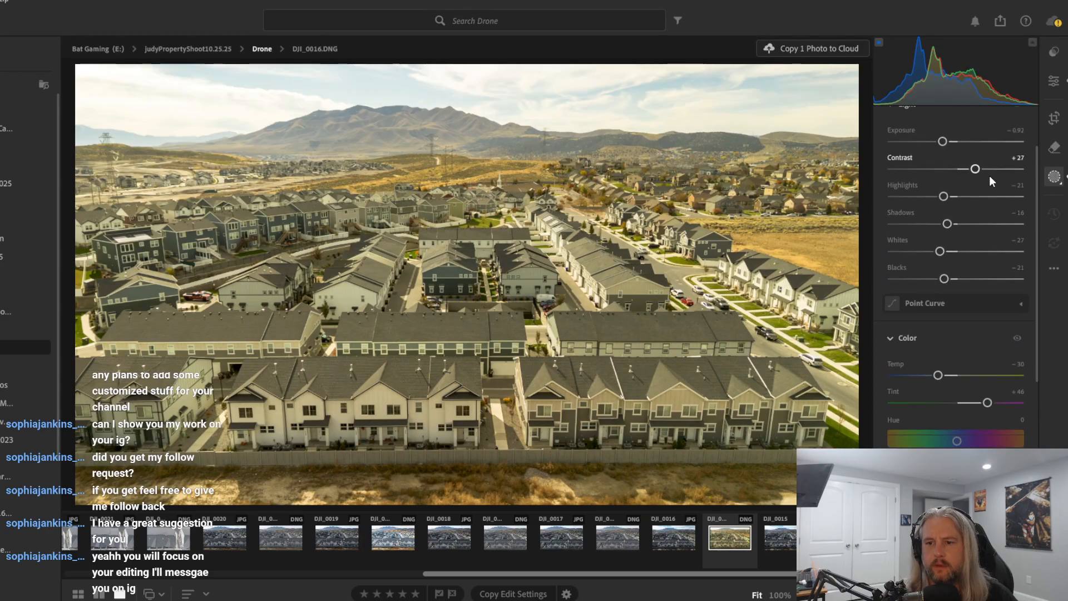
scroll(989, 175, up, 3)
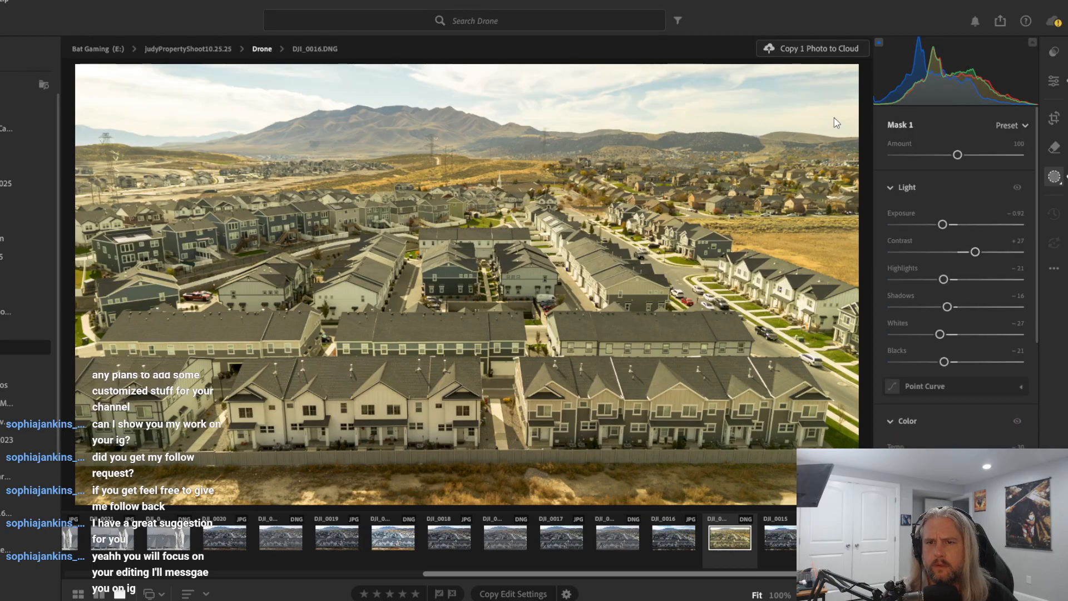
click(1054, 177)
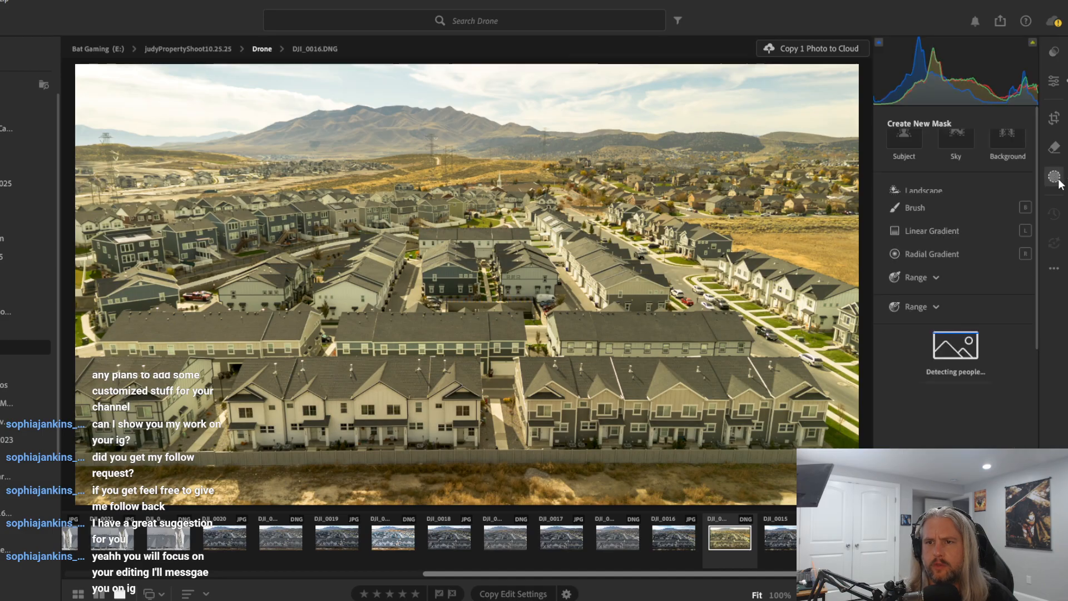
click(1055, 176)
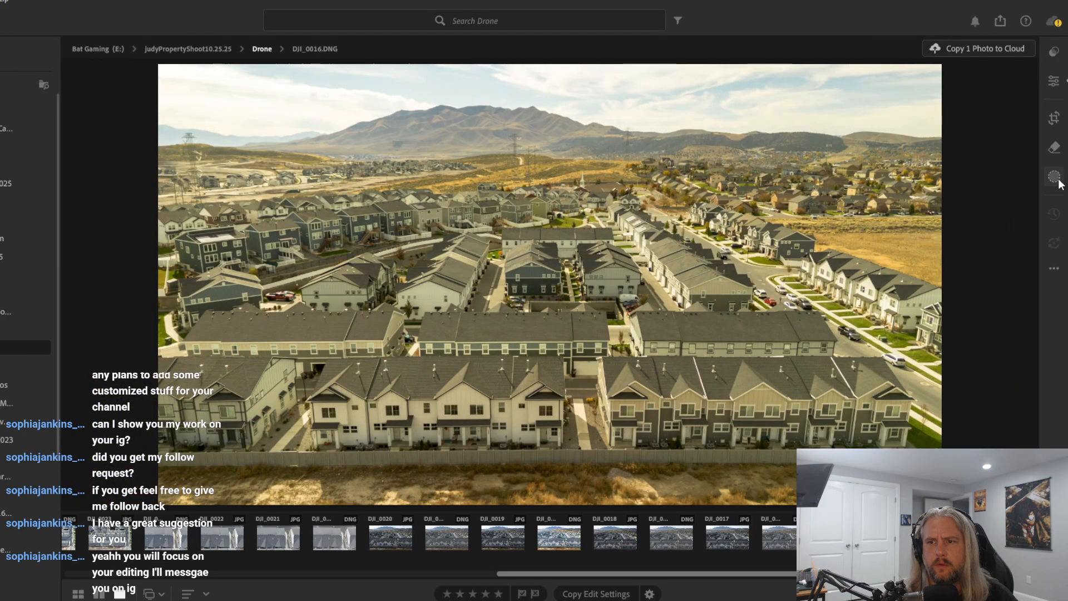
click(1055, 177)
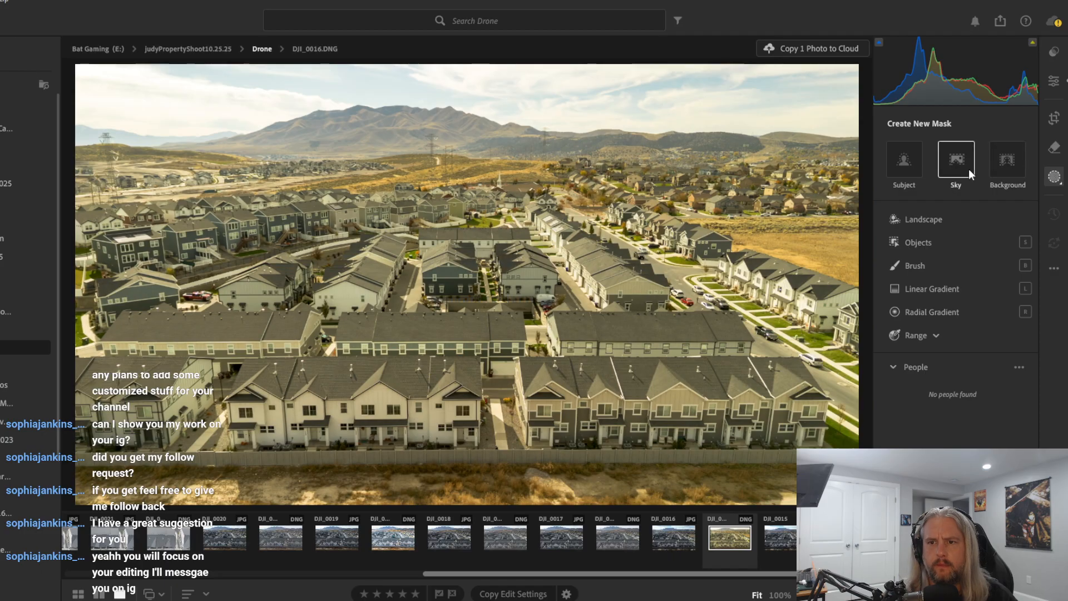
click(914, 267)
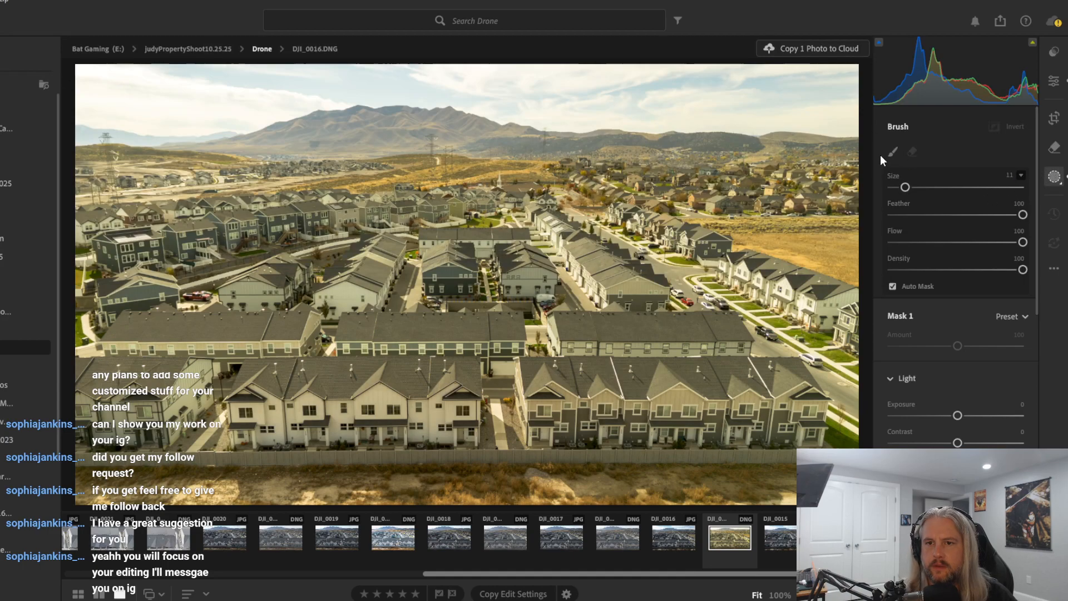
Create a new sky mask and set its Exposure to -1.28
click(1054, 177)
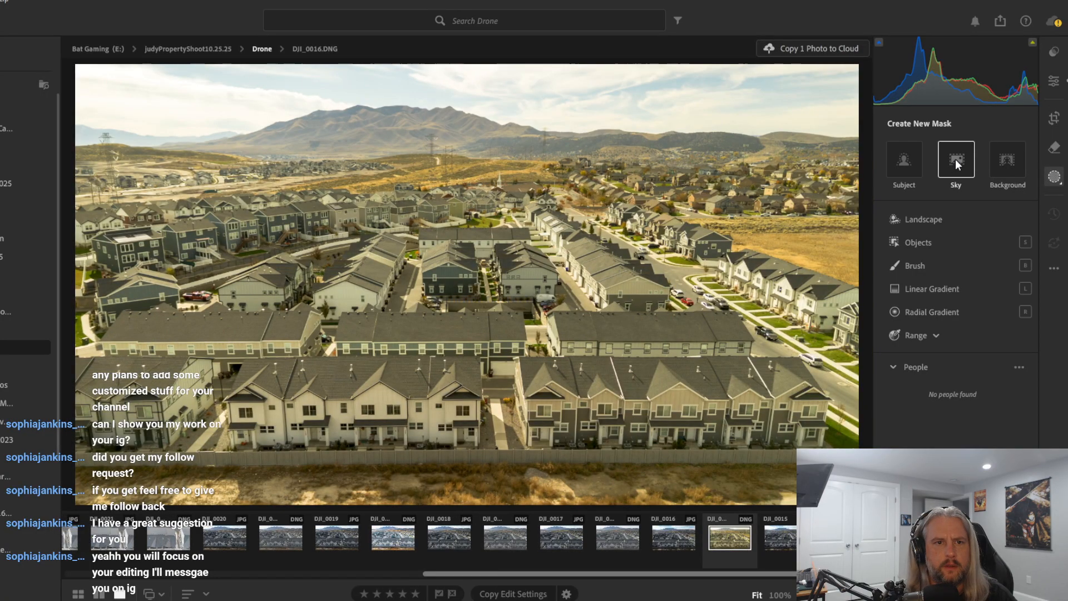
click(956, 159)
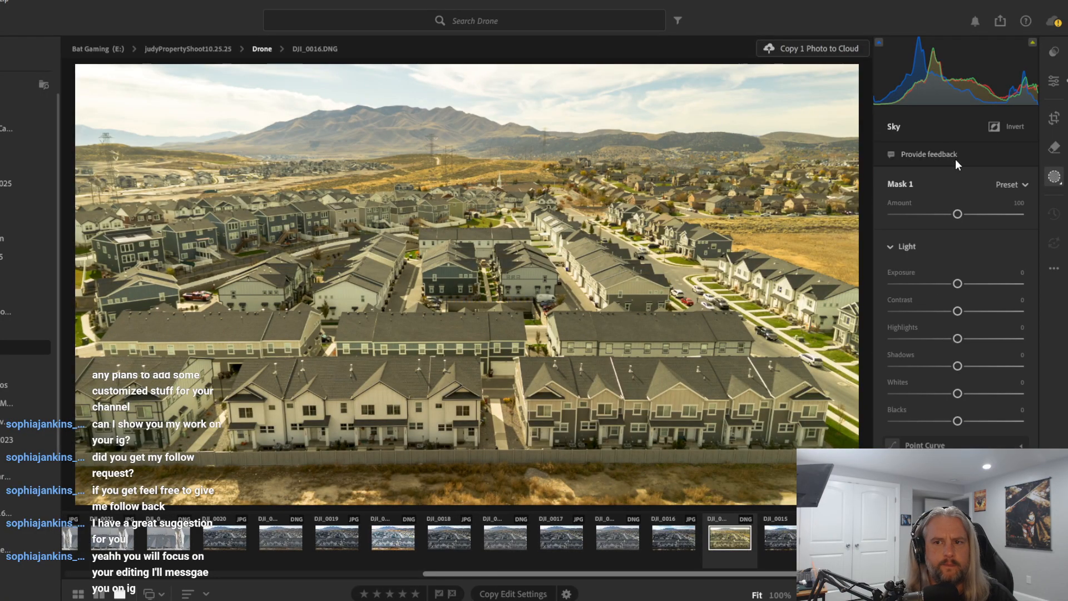
drag(957, 284, 939, 285)
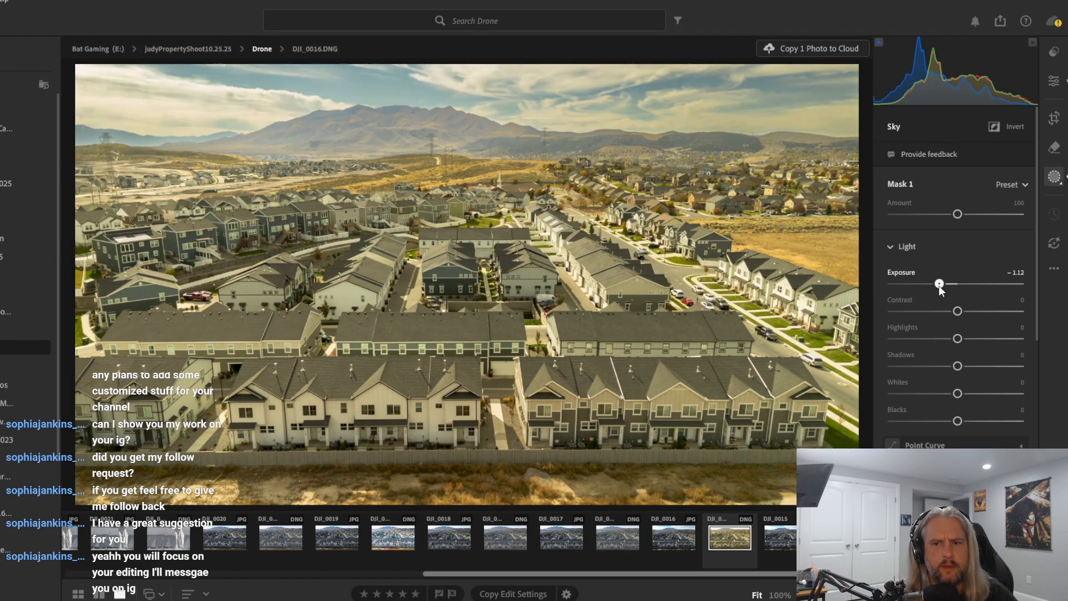
drag(936, 289, 937, 288)
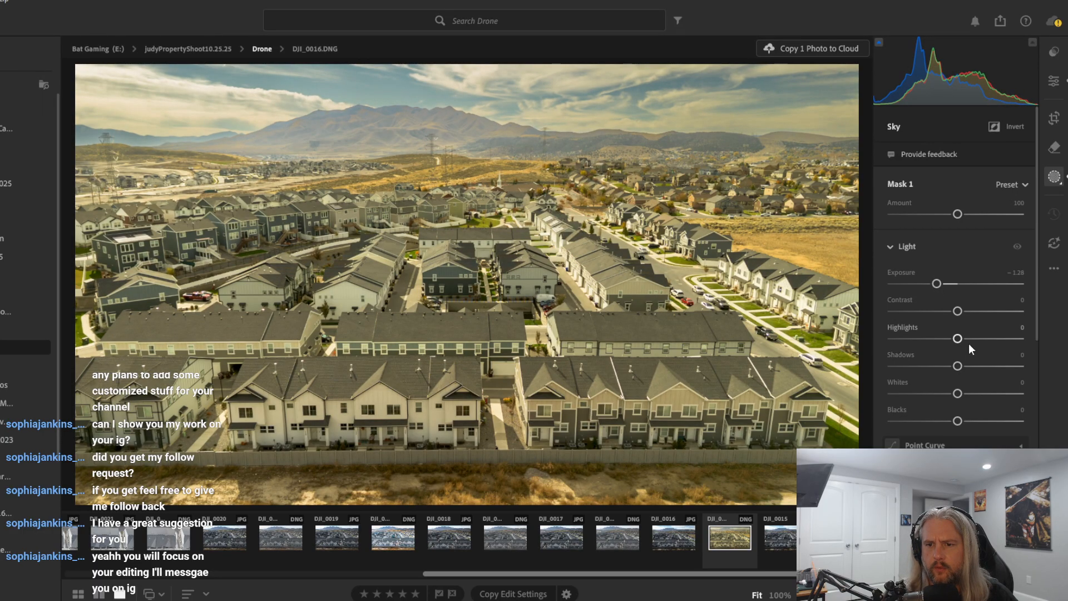
Set the sky mask's Shadows to -48, Whites to -28 and Blacks to -36, and reduce its Amount to 74
scroll(969, 342, down, 1)
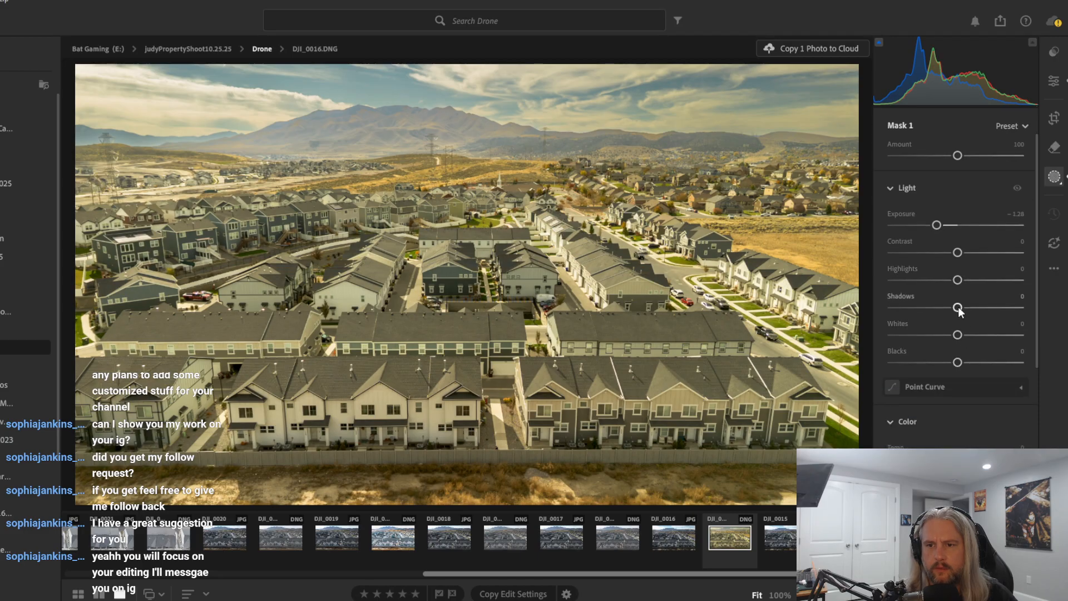
drag(958, 307, 937, 362)
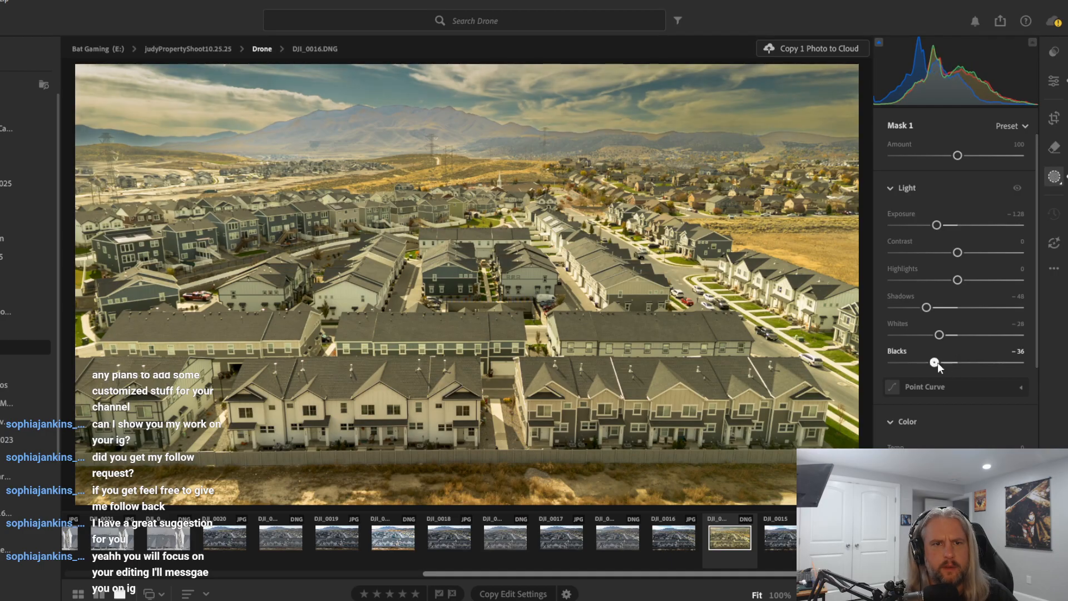
scroll(997, 369, down, 3)
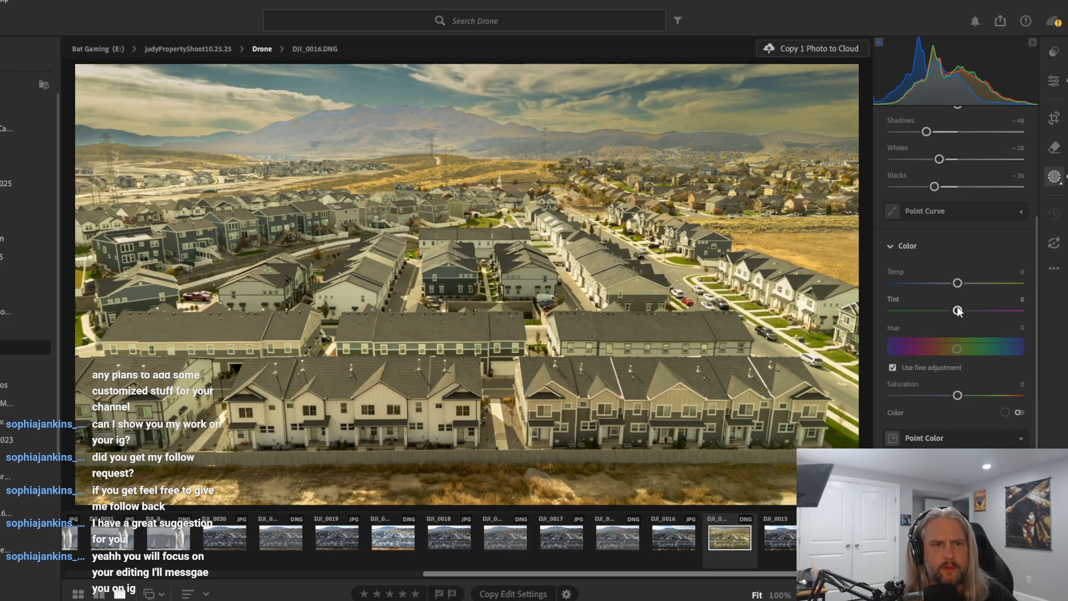
scroll(943, 201, up, 2)
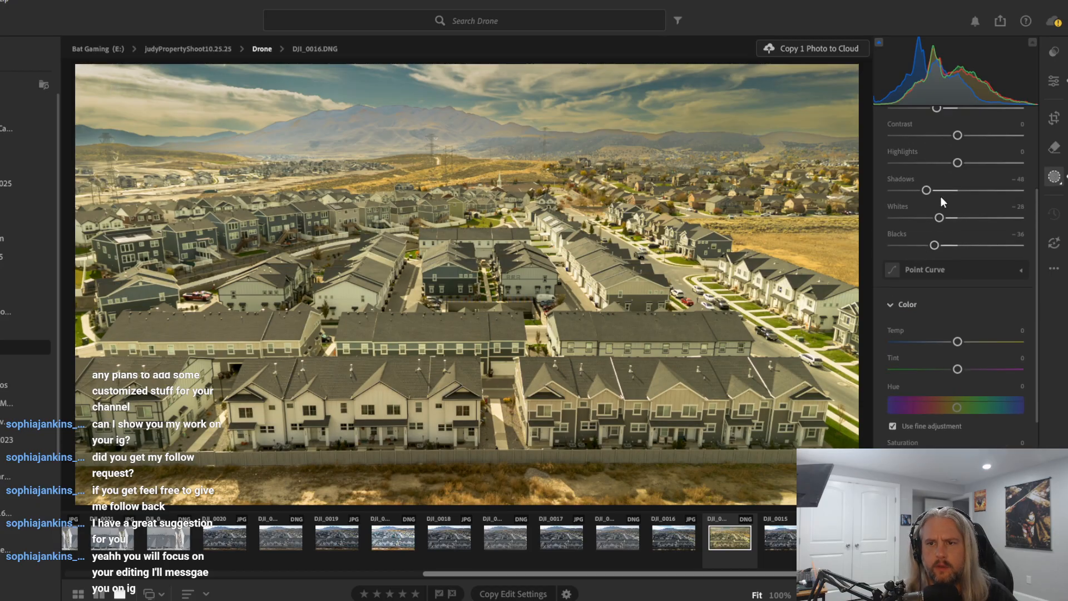
scroll(940, 196, up, 5)
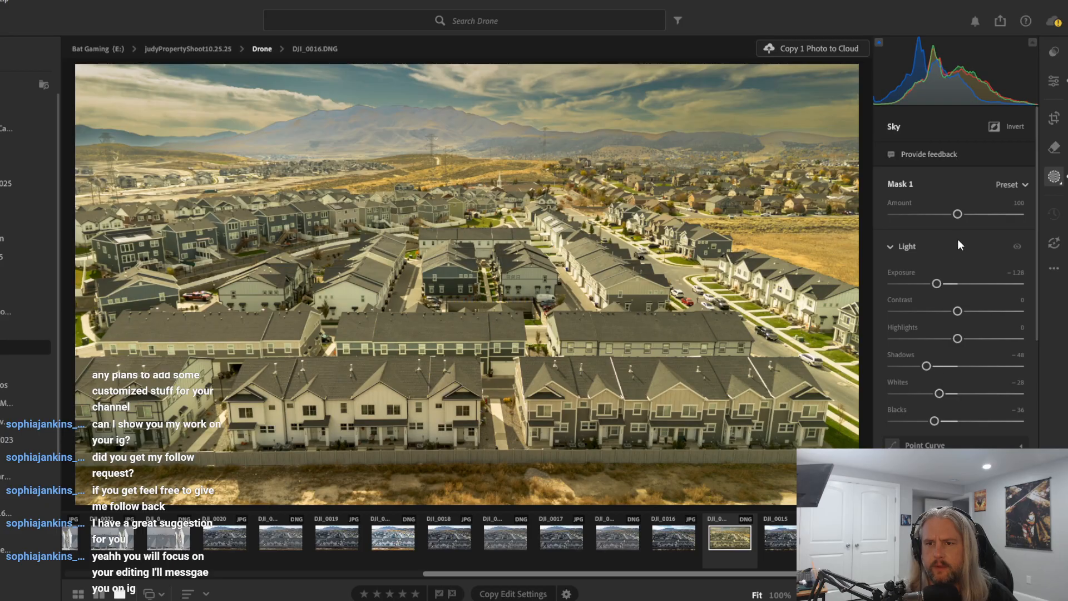
drag(958, 214, 941, 223)
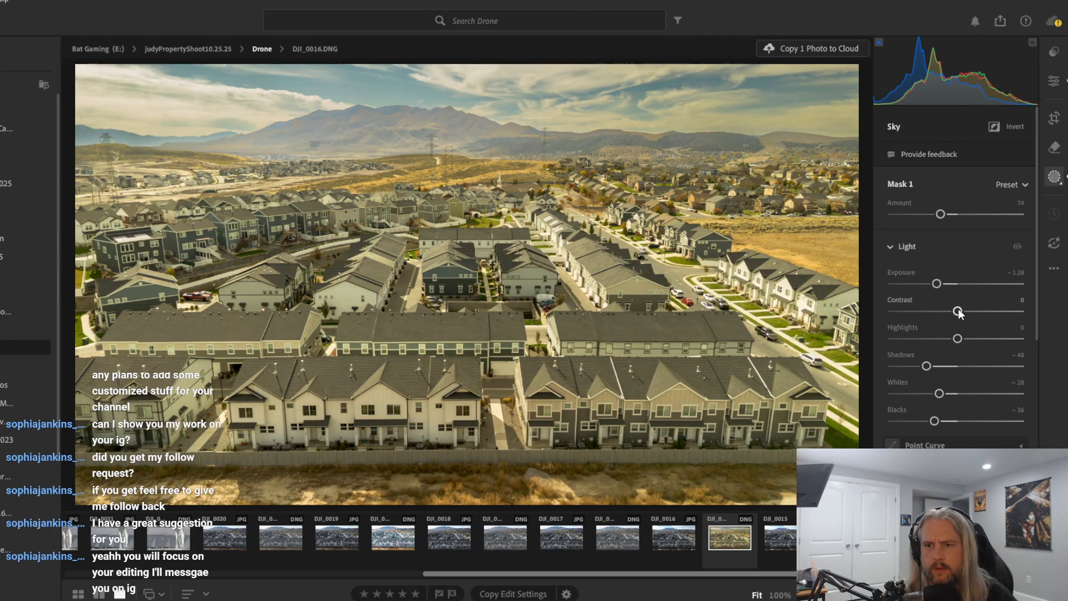
Set the sky mask's Dehaze to +36
scroll(959, 311, down, 15)
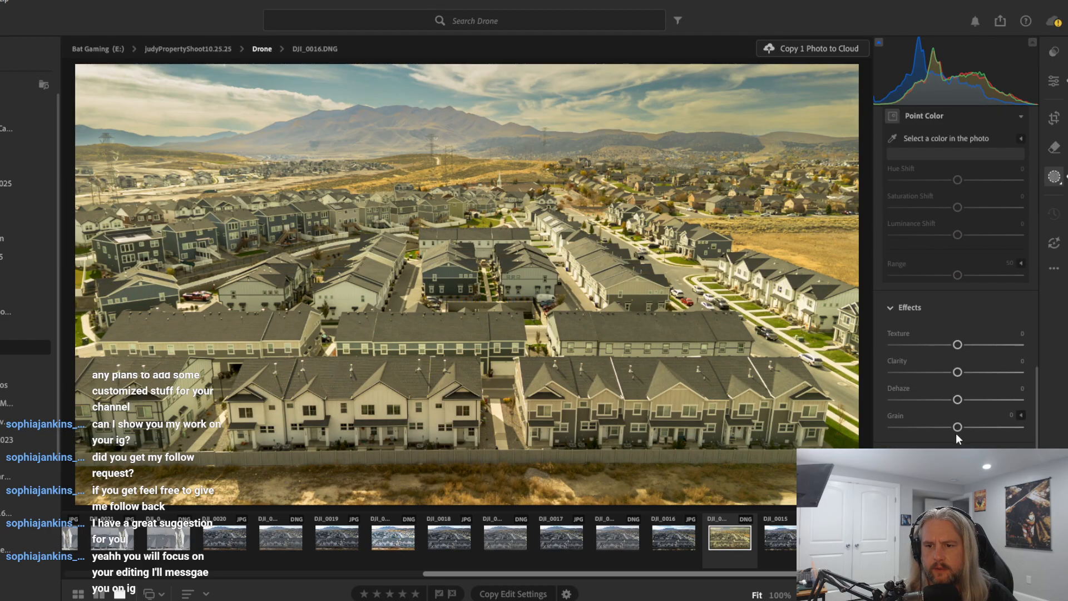
drag(958, 399, 986, 403)
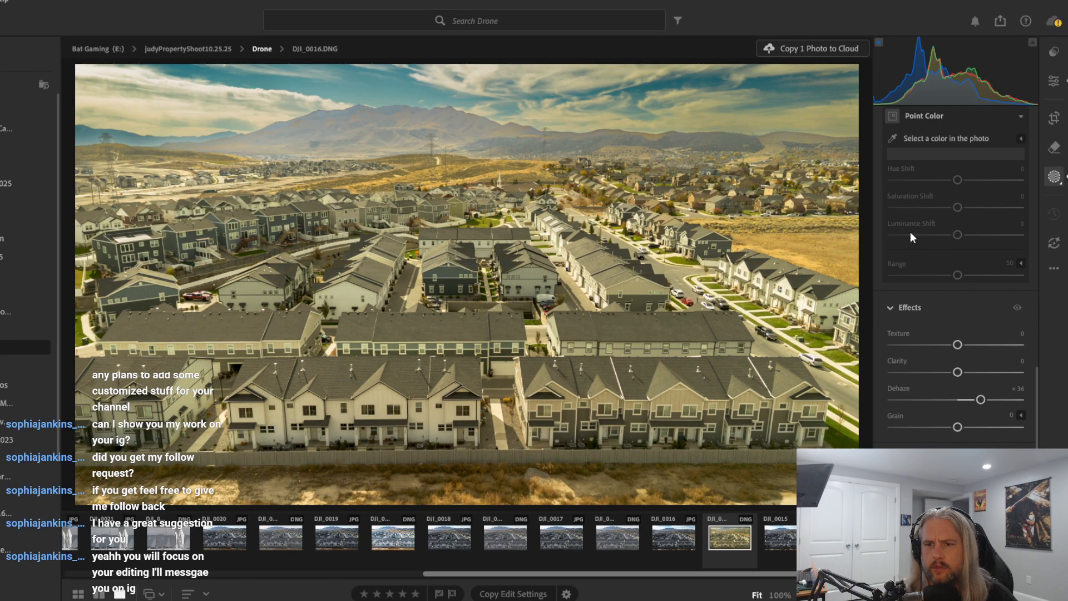
key(ctrl+z)
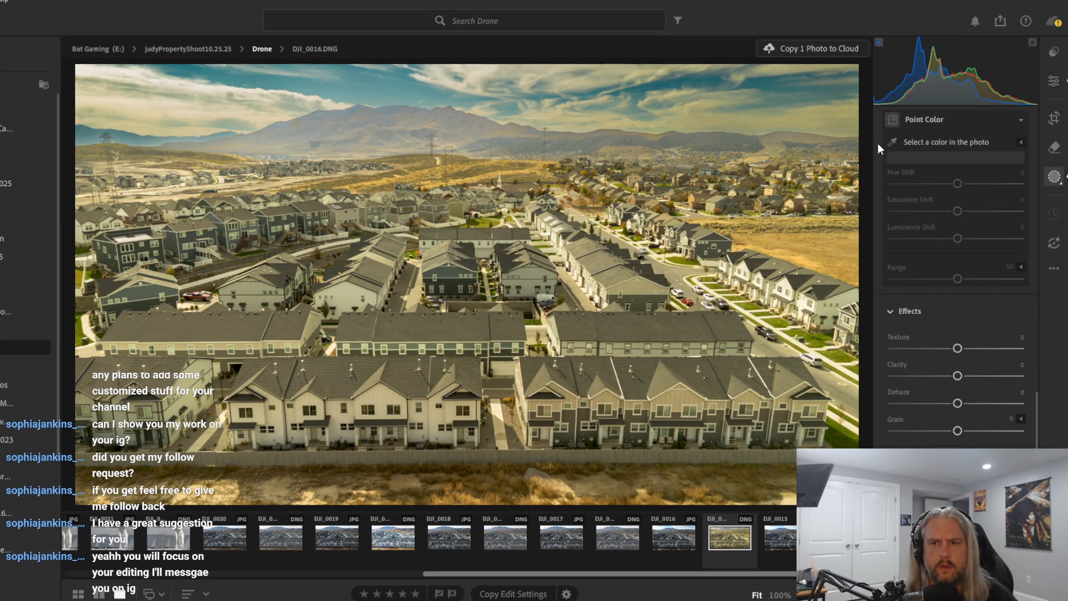
Add a second mask with the Brush at size 8 and paint over the bright clouds in the photo's upper-left sky
scroll(986, 189, up, 15)
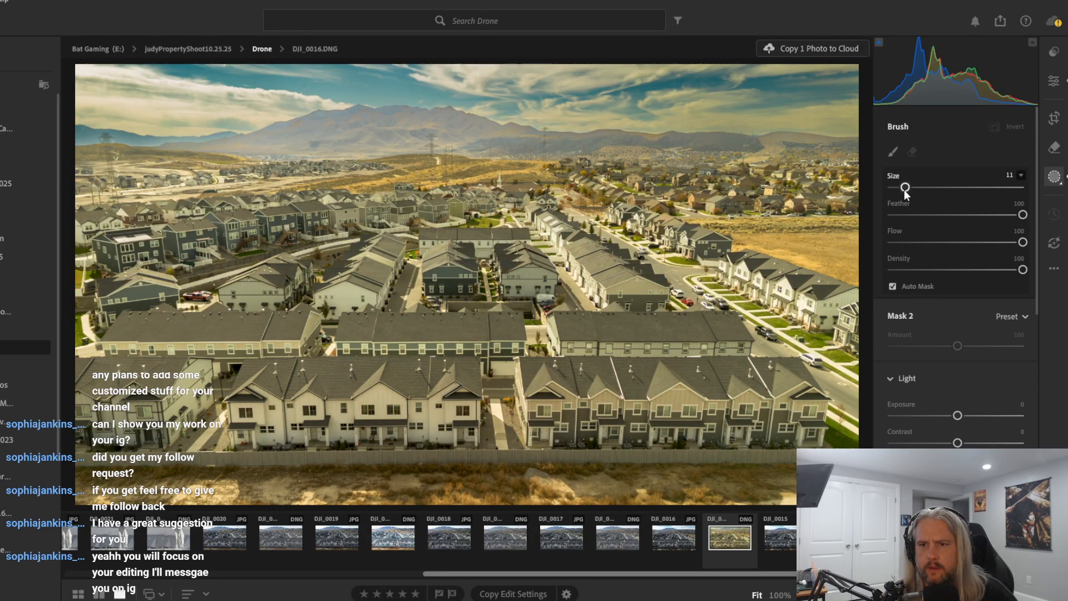
drag(905, 186, 901, 187)
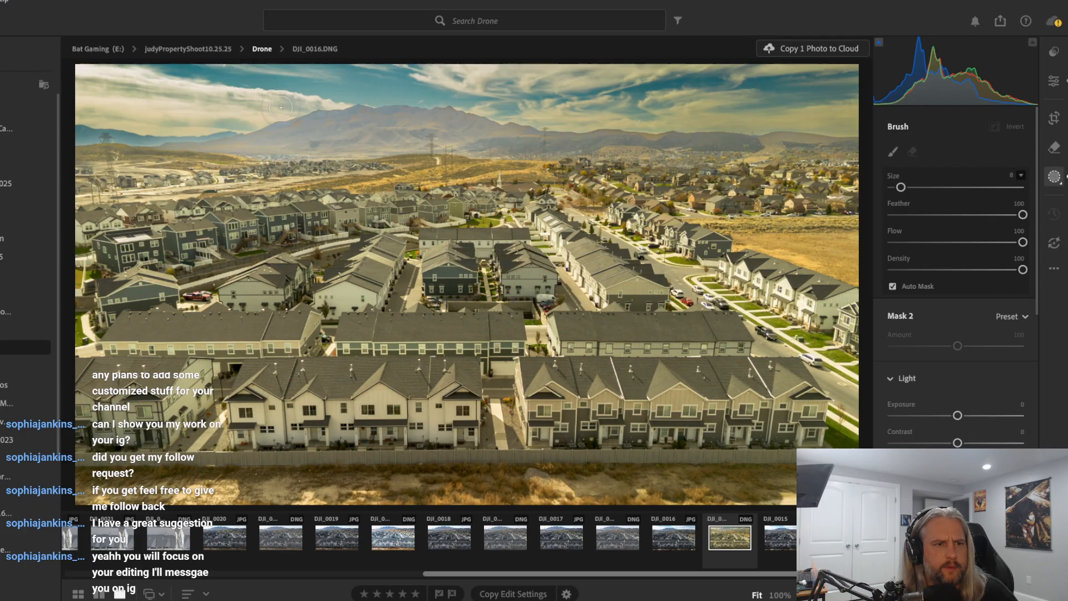
drag(281, 105, 93, 80)
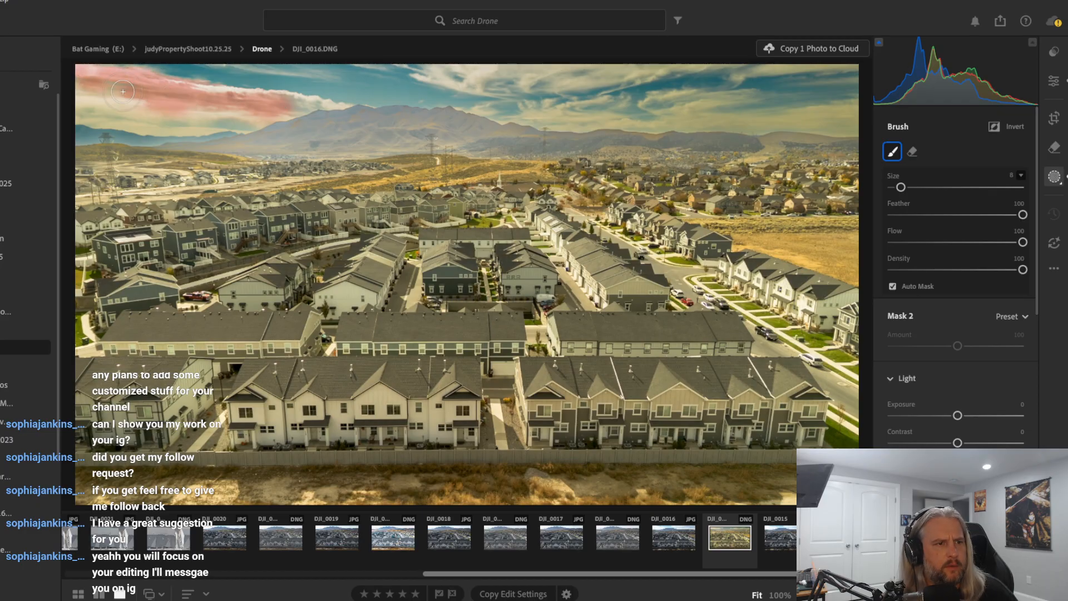
mouse_move(123, 92)
mouse_down()
mouse_move(83, 91)
mouse_move(97, 89)
mouse_move(88, 110)
mouse_move(74, 94)
mouse_up()
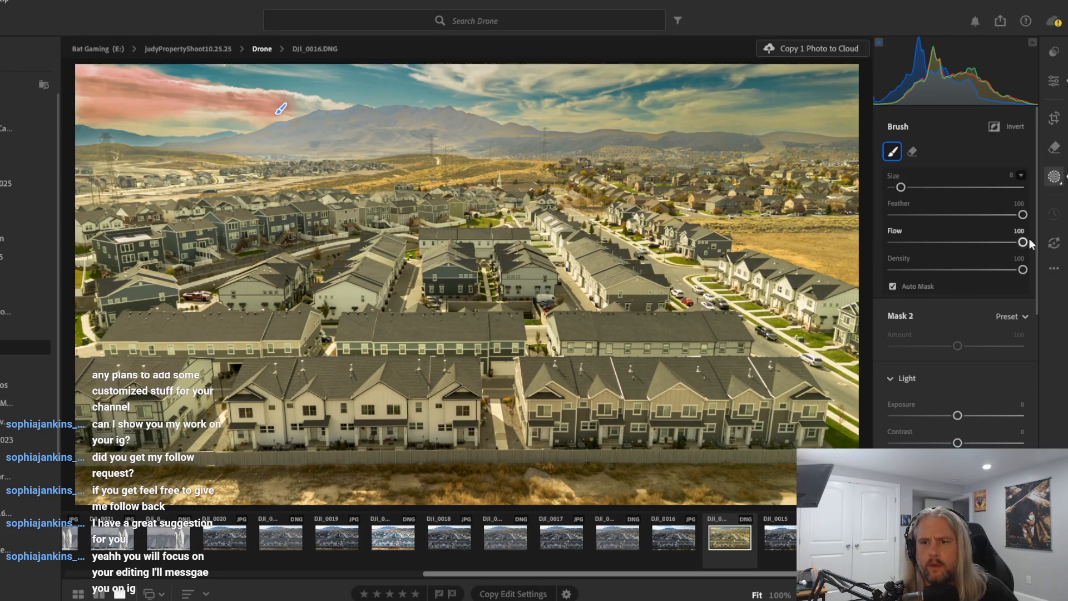
Try a Tint of -2 on the brush mask and reset it
scroll(953, 400, down, 3)
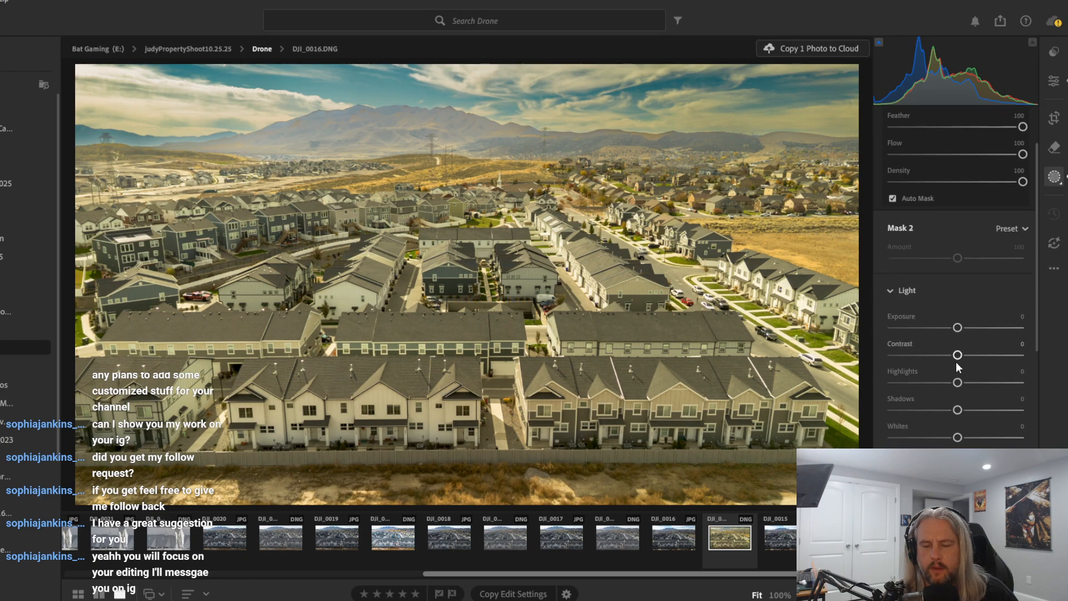
scroll(958, 356, down, 10)
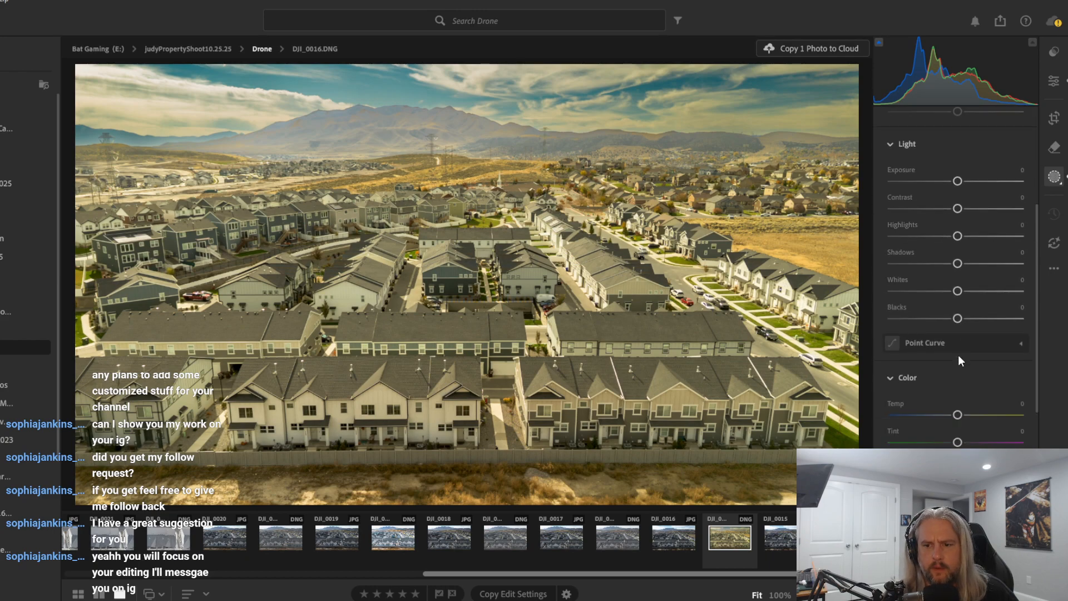
mouse_move(957, 295)
mouse_down()
mouse_move(1056, 283)
mouse_move(956, 299)
mouse_up()
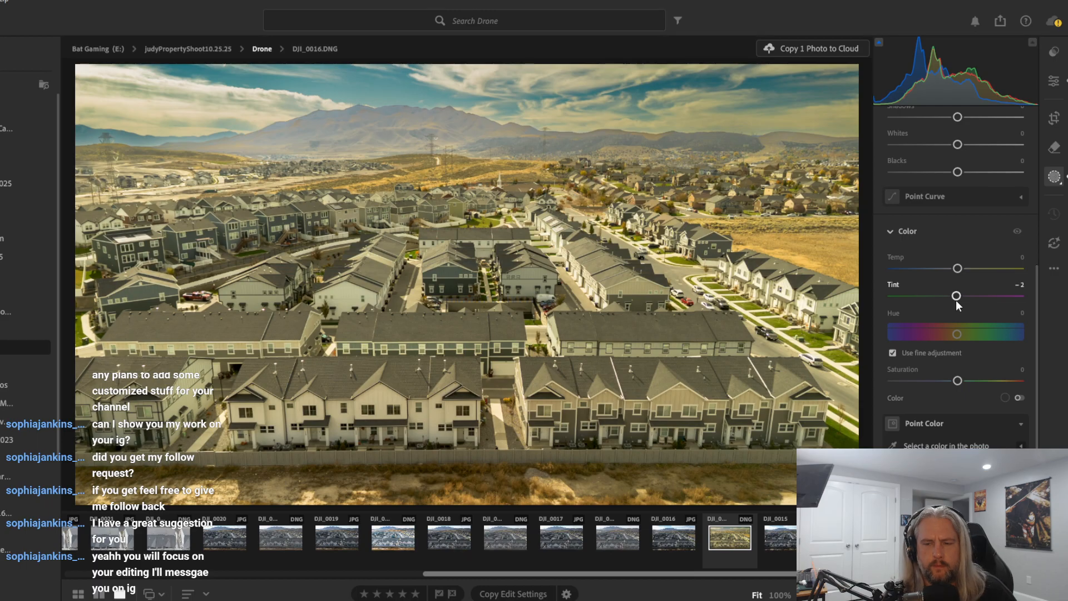
double_click(956, 299)
scroll(969, 277, up, 7)
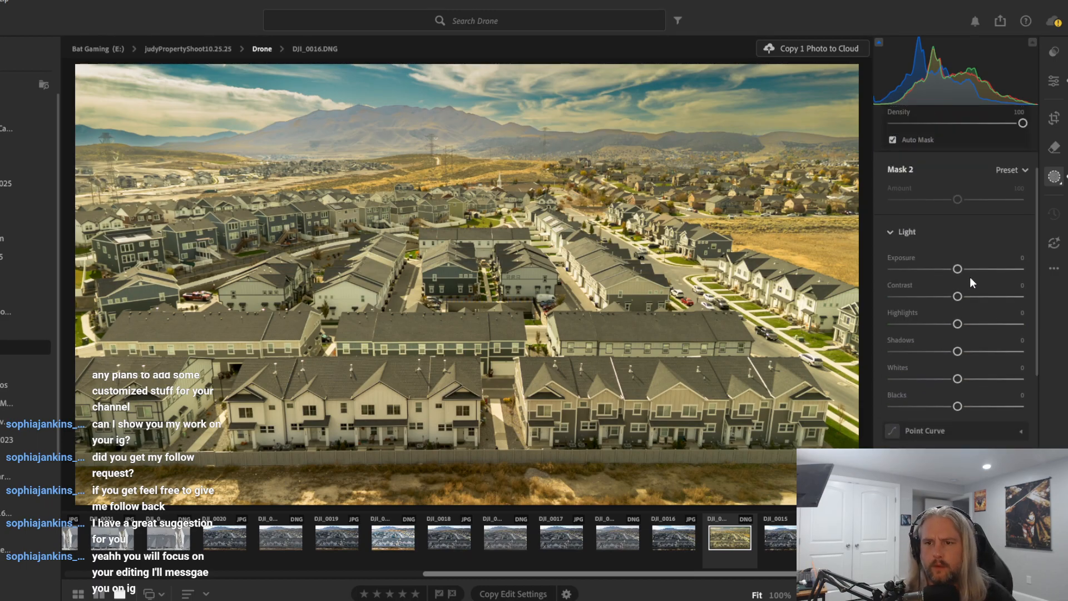
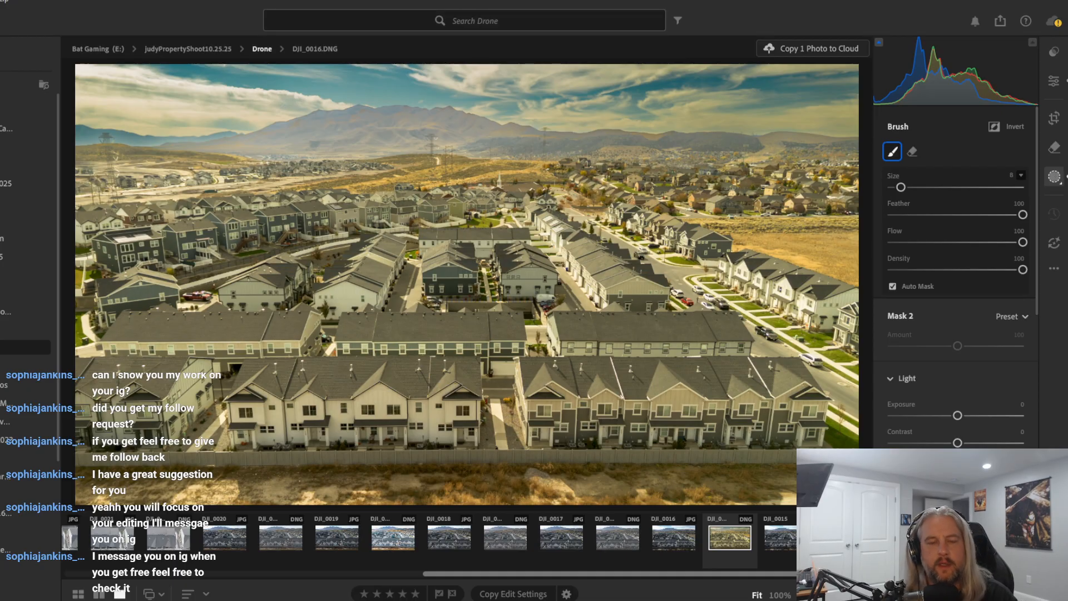
Turn on the Color tint for the brush mask over the clouds
drag(281, 108, 217, 119)
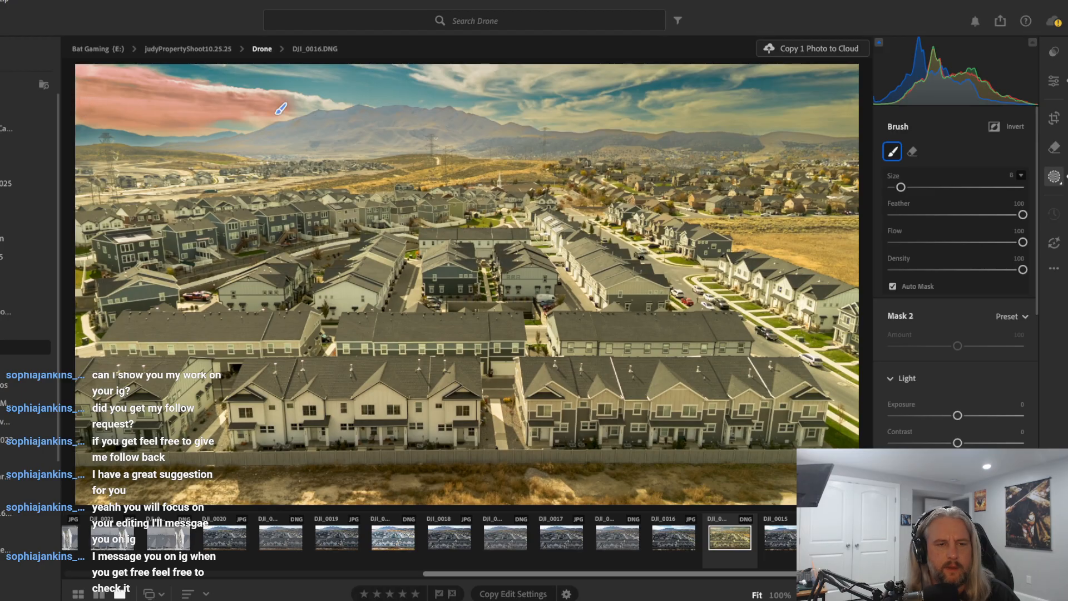
key(ctrl+z)
scroll(944, 349, down, 10)
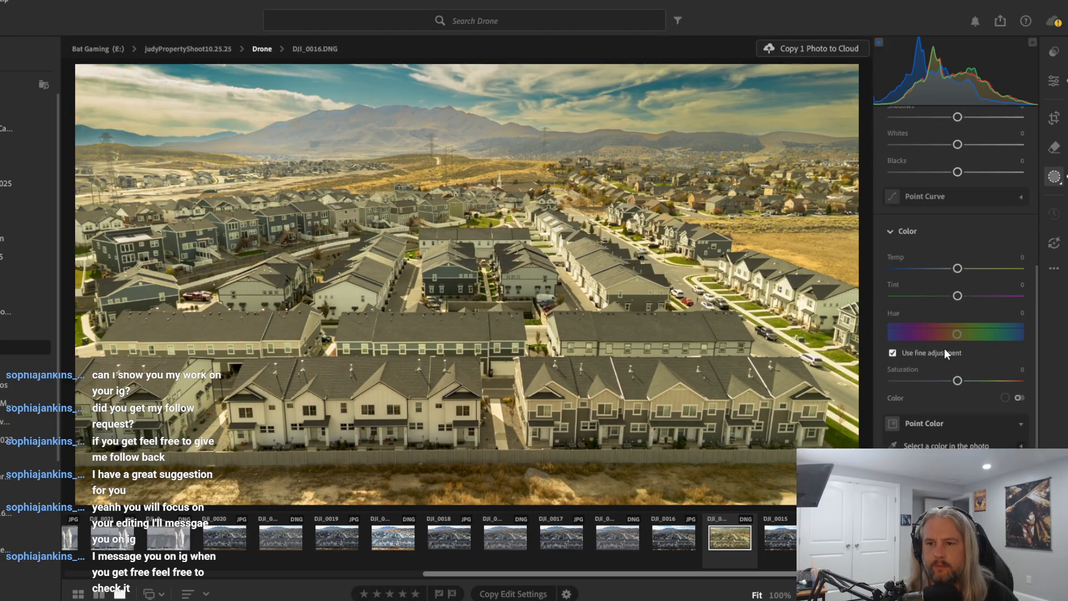
click(1018, 396)
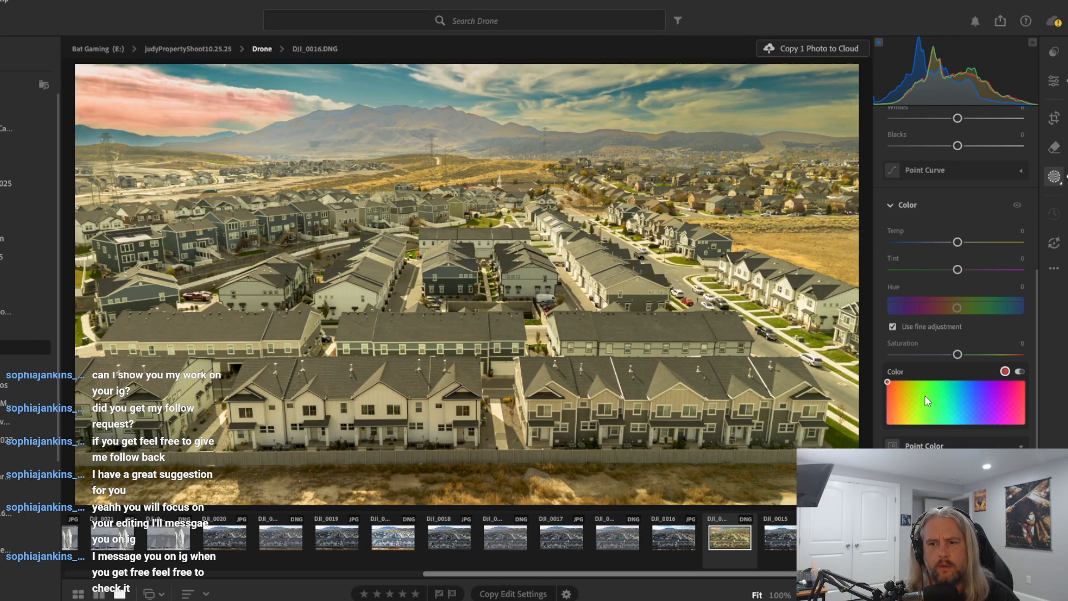
Set the cloud brush mask's Saturation to +100, its color tint to red and its Tint to +34
drag(892, 392, 1007, 377)
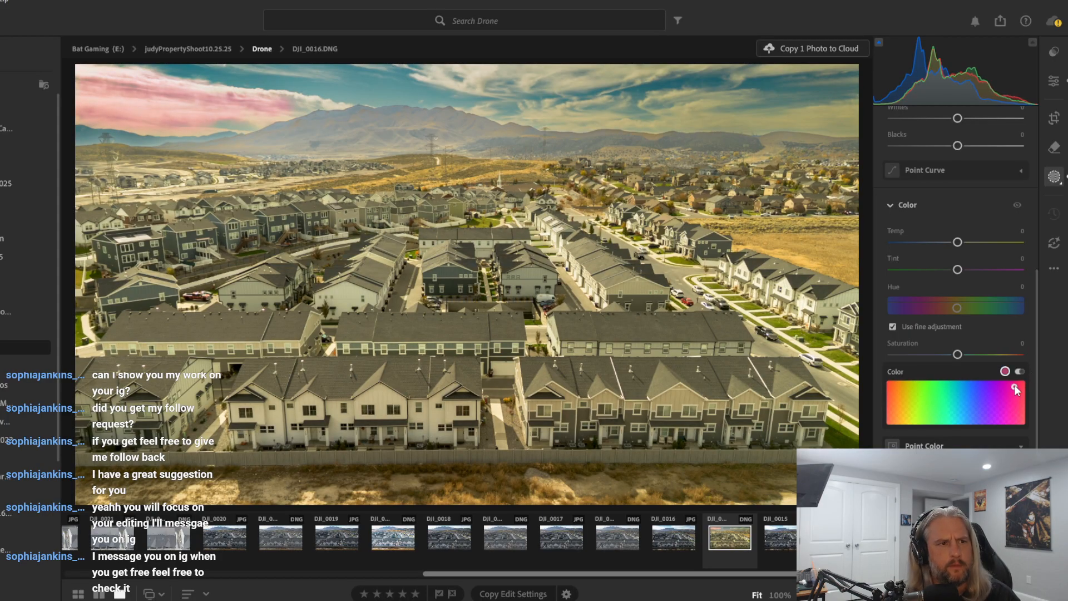
drag(957, 353, 974, 354)
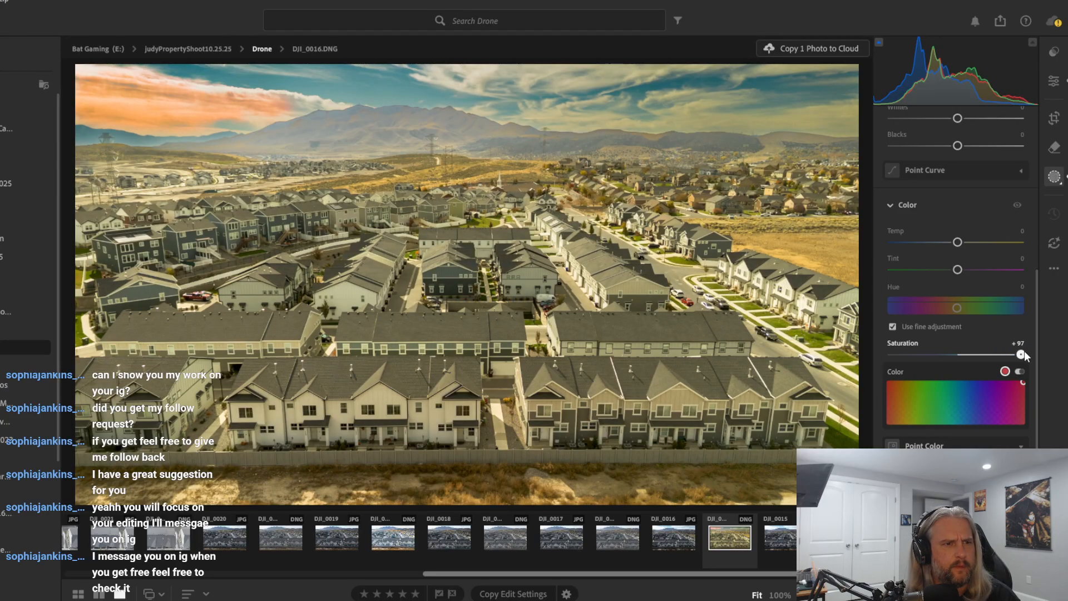
drag(1050, 354, 1048, 355)
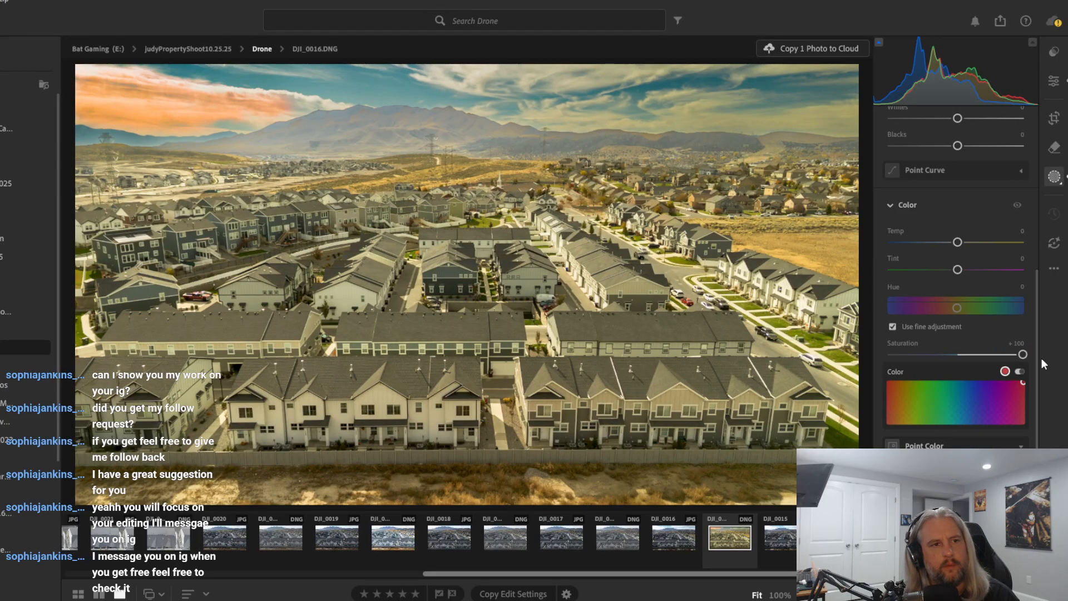
click(1017, 392)
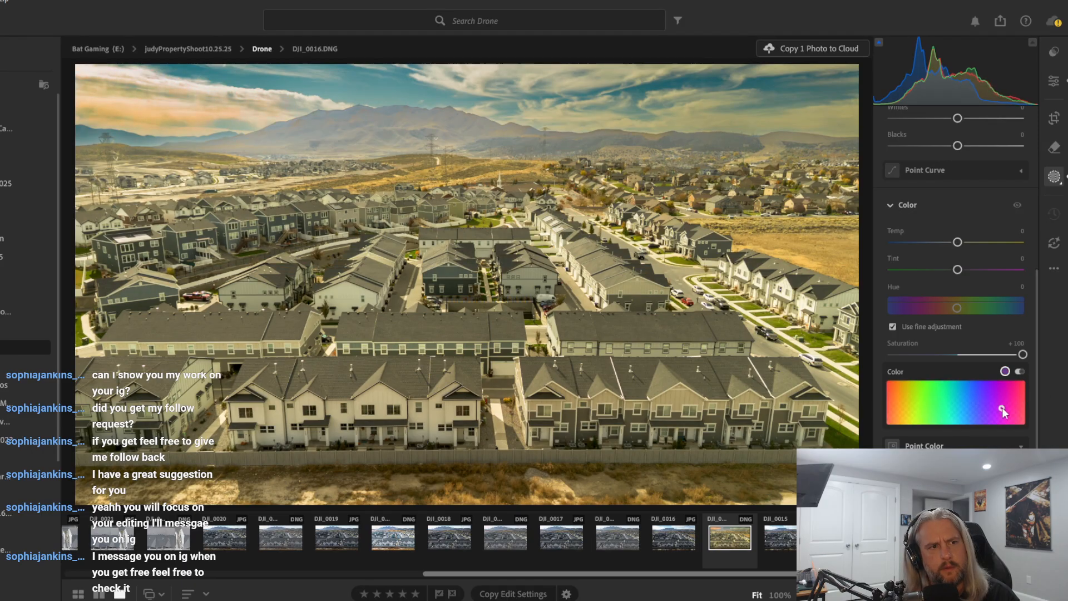
drag(968, 425, 873, 379)
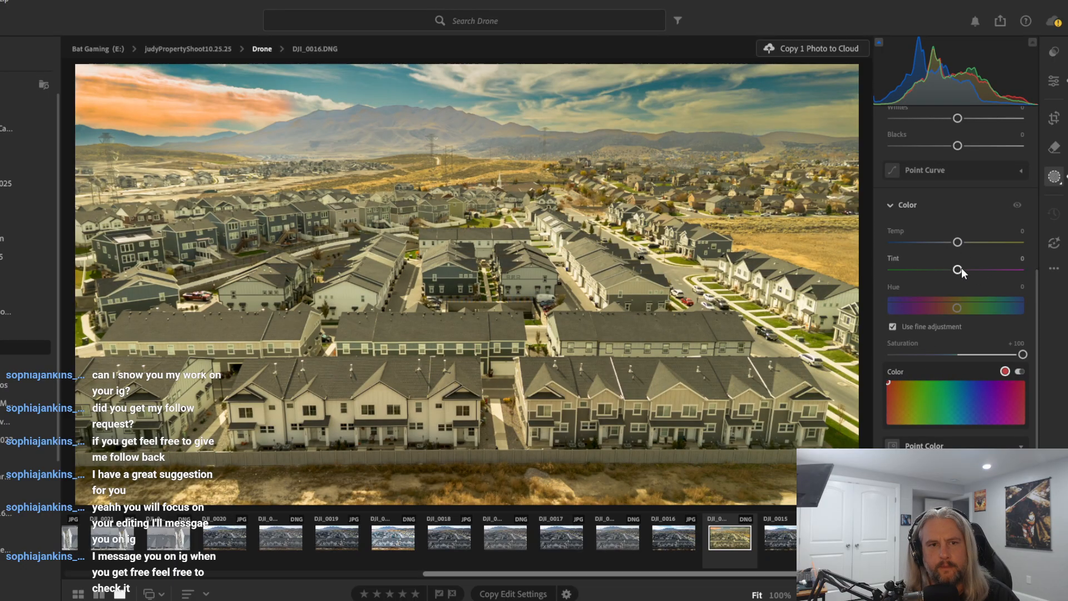
drag(961, 268, 976, 259)
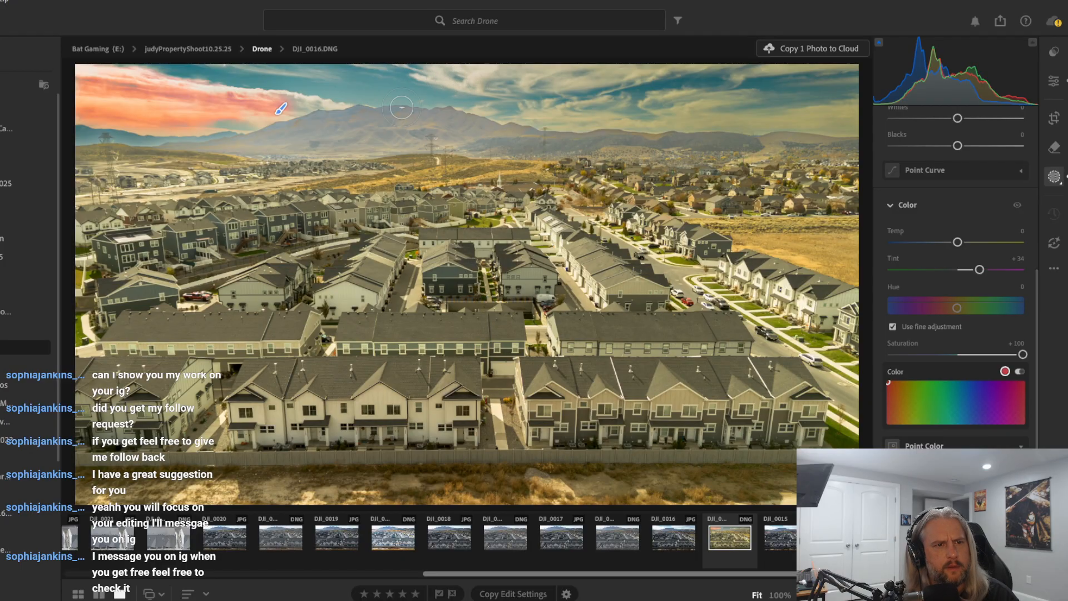
Extend the brush mask over the clouds above the mountain, along the photo's top edge and above the central hills
drag(294, 101, 330, 103)
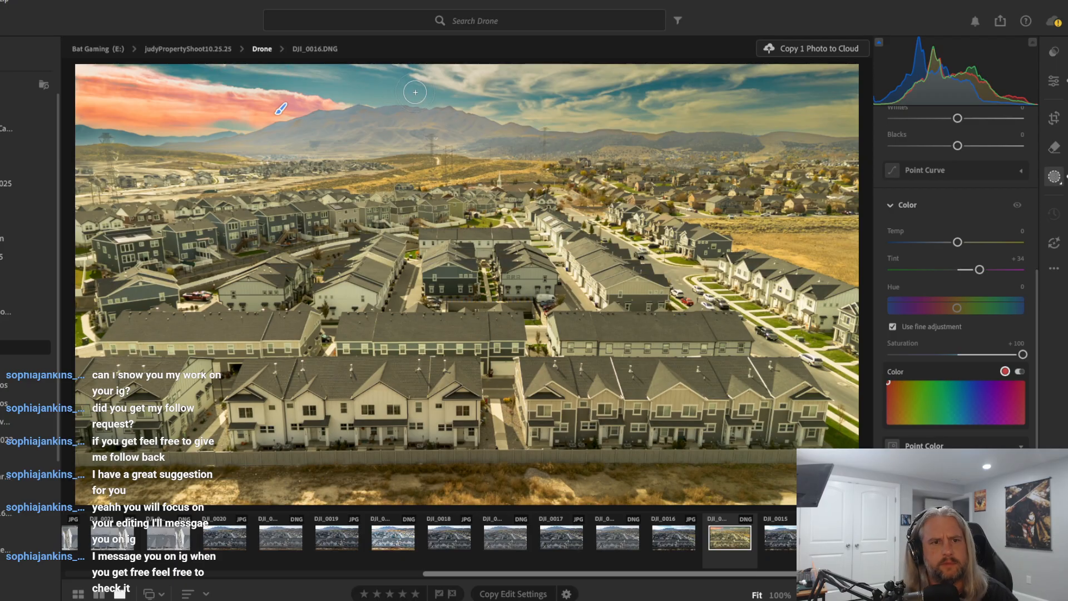
mouse_move(667, 71)
mouse_down()
mouse_move(430, 71)
mouse_move(469, 87)
mouse_move(476, 75)
mouse_move(607, 69)
mouse_up()
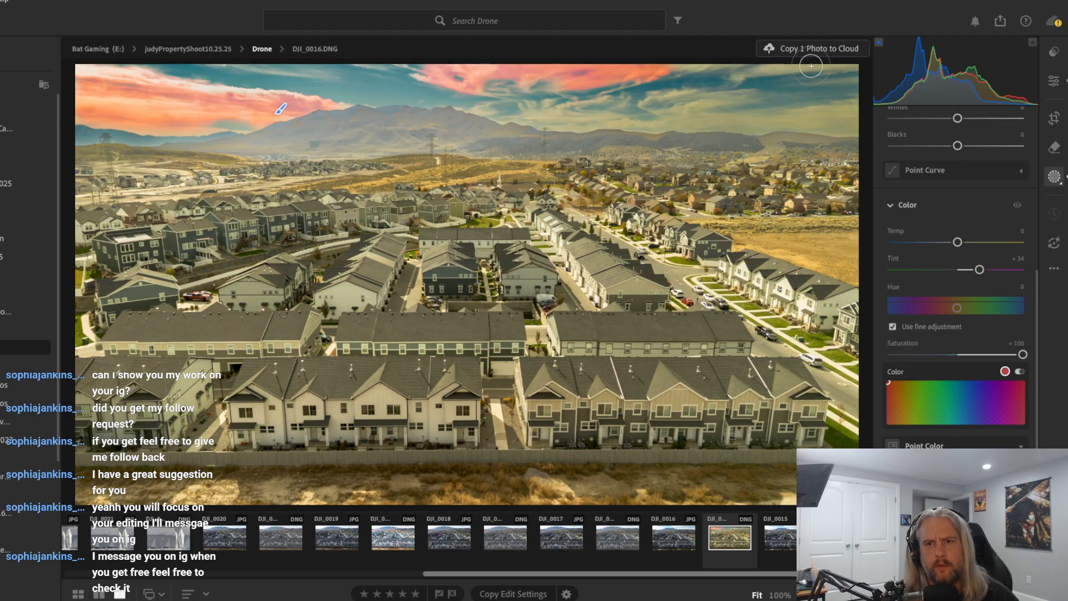
mouse_move(760, 67)
mouse_down()
mouse_move(749, 70)
mouse_move(852, 65)
mouse_up()
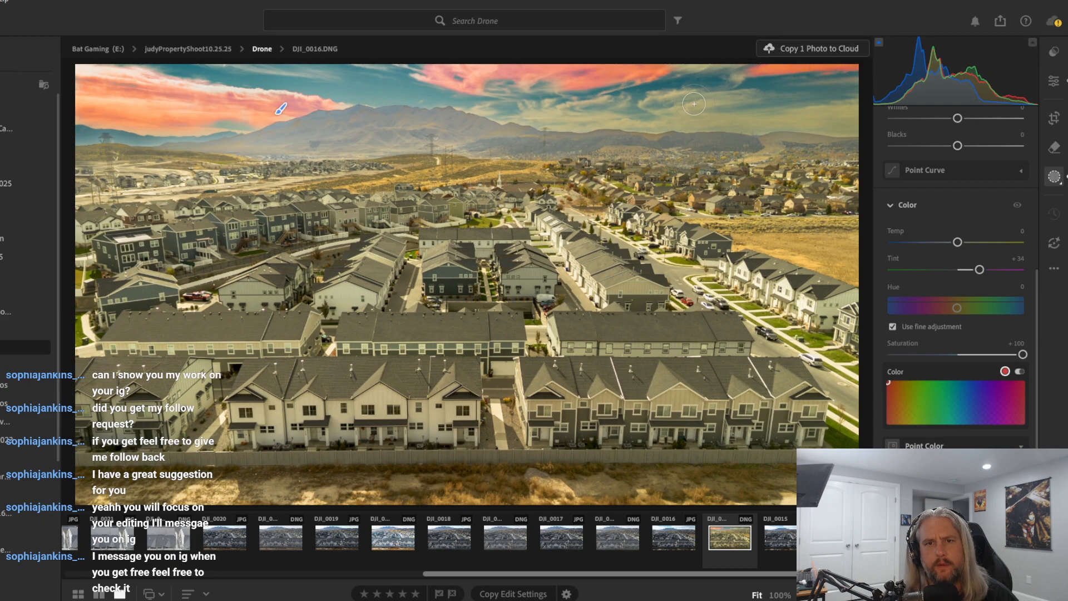
drag(701, 71, 751, 64)
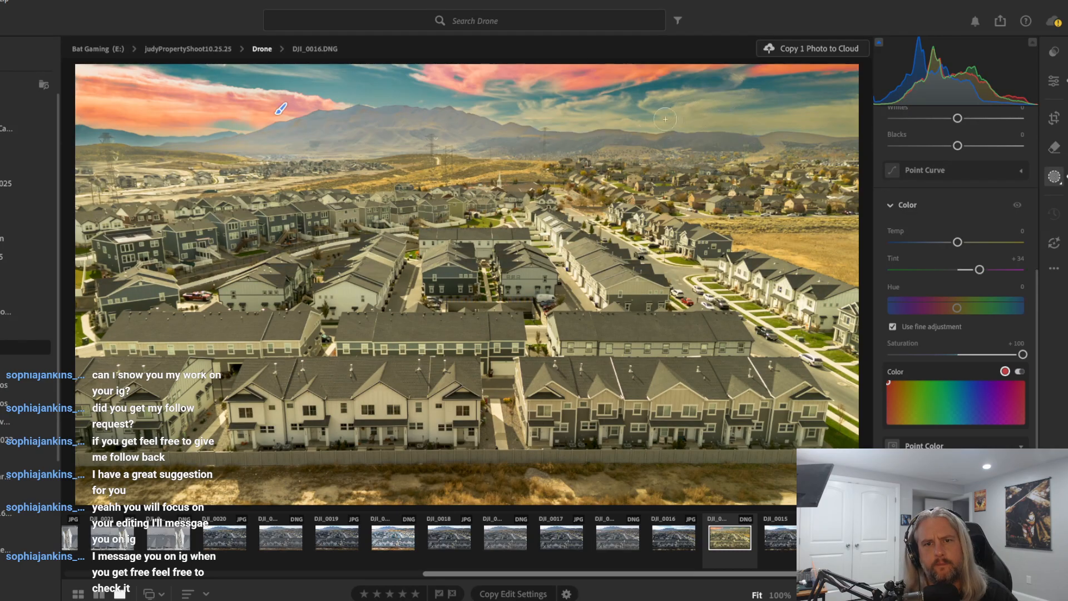
mouse_move(543, 119)
mouse_down()
mouse_move(655, 129)
mouse_move(623, 115)
mouse_move(537, 118)
mouse_up()
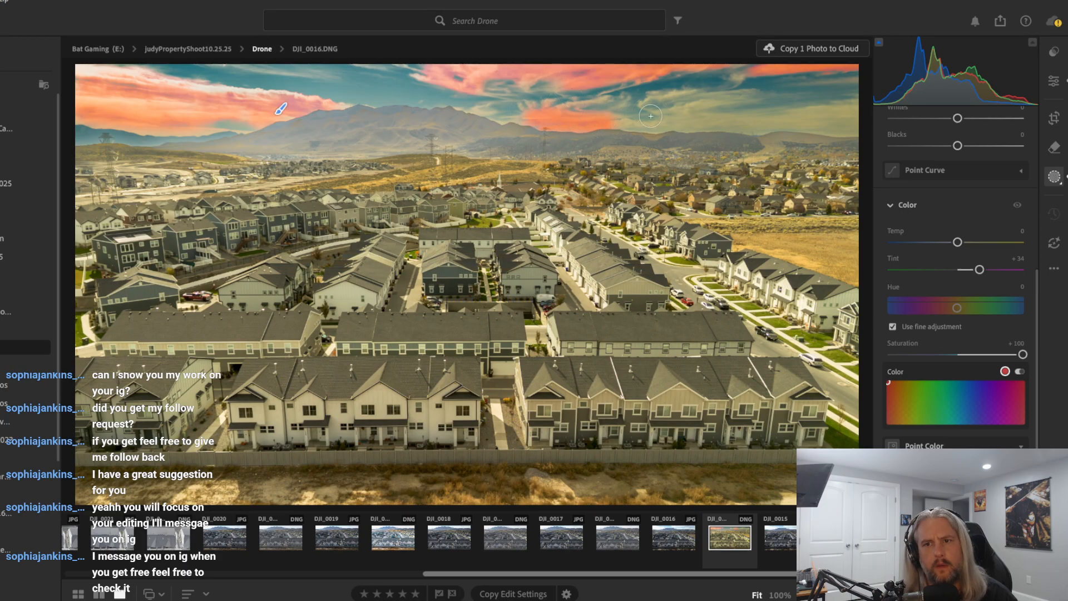
Reduce the brush size to 5 and paint the low clouds above the hills out to the photo's right edge
scroll(967, 207, up, 3)
scroll(967, 210, up, 3)
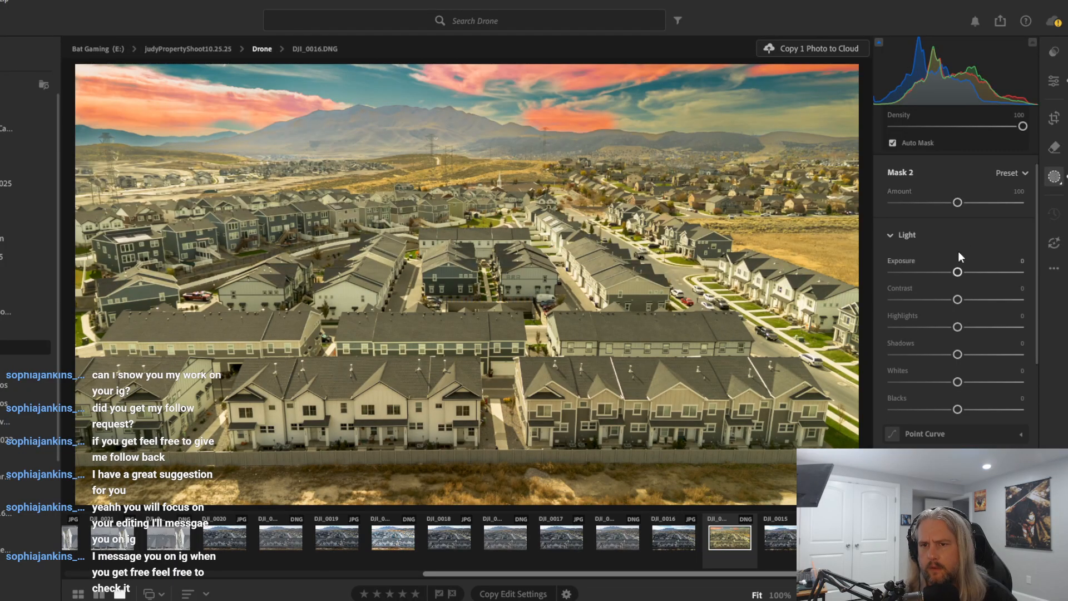
scroll(958, 252, up, 3)
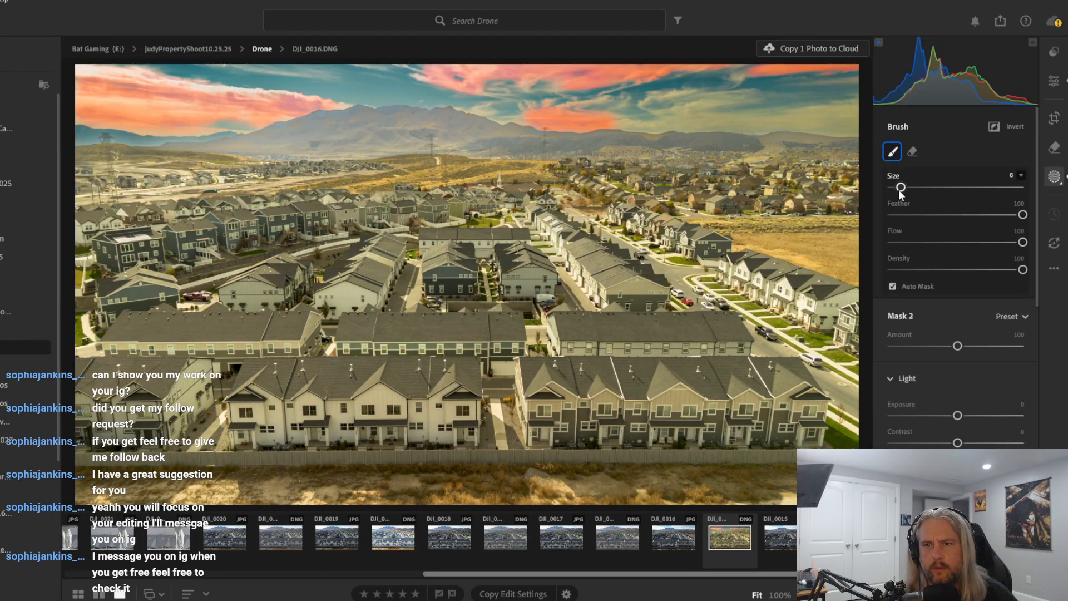
drag(899, 189, 893, 190)
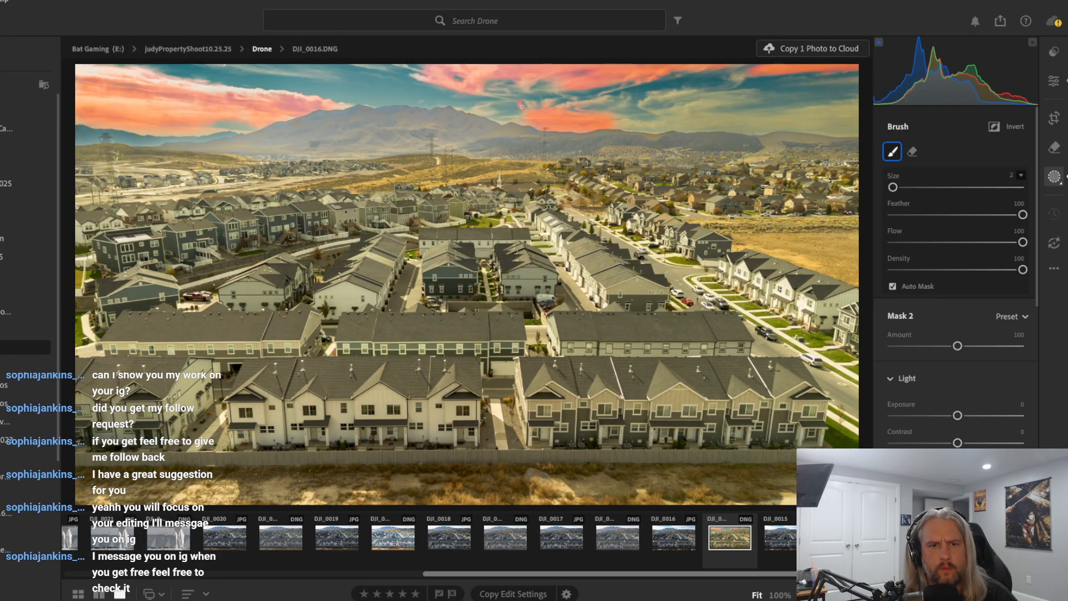
drag(530, 114, 589, 129)
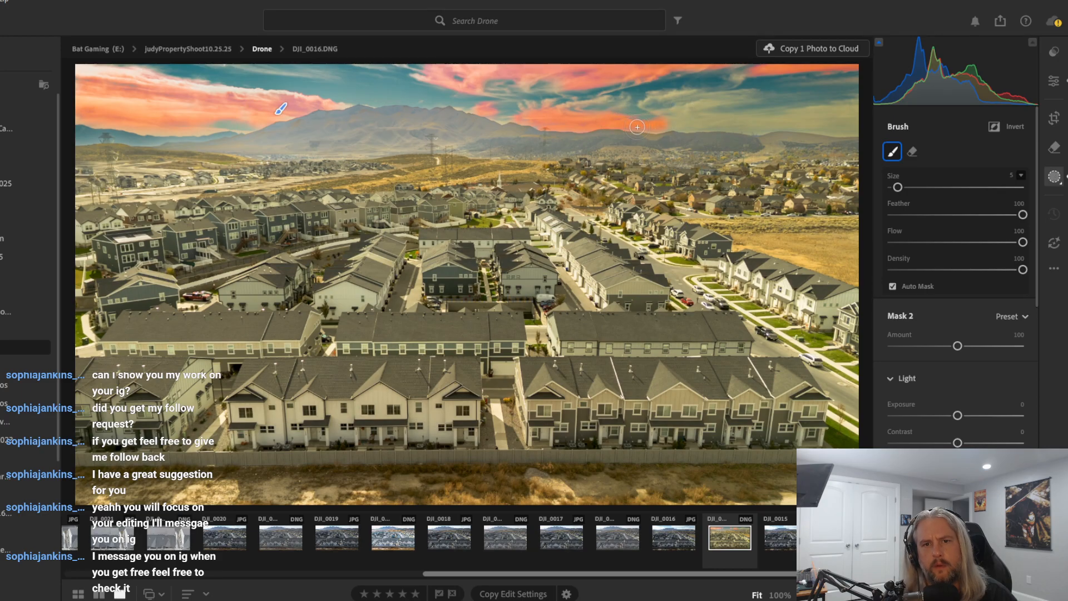
drag(697, 127, 734, 122)
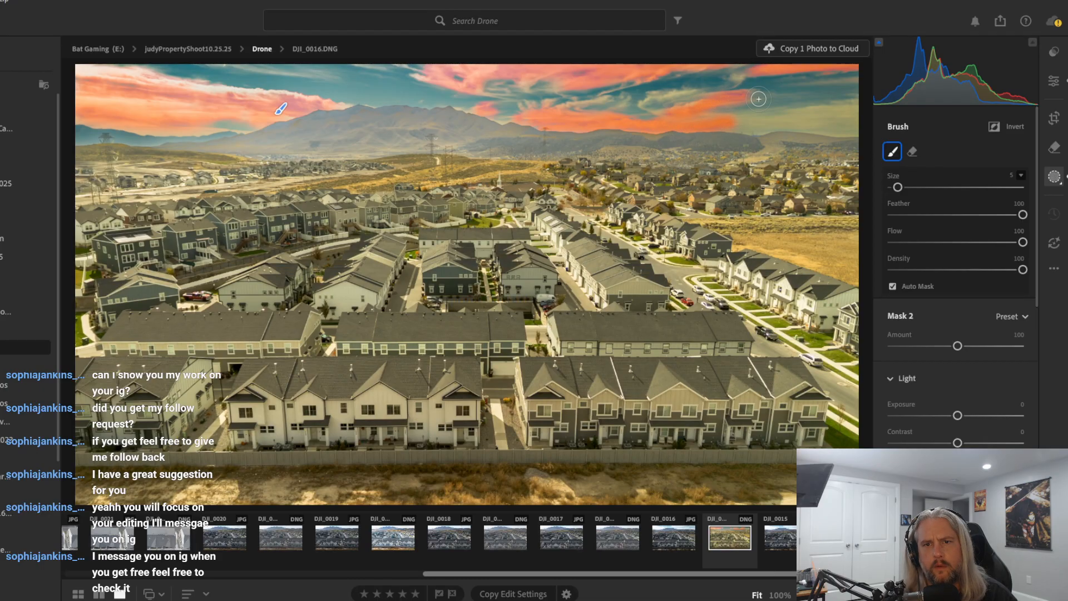
drag(736, 118, 855, 105)
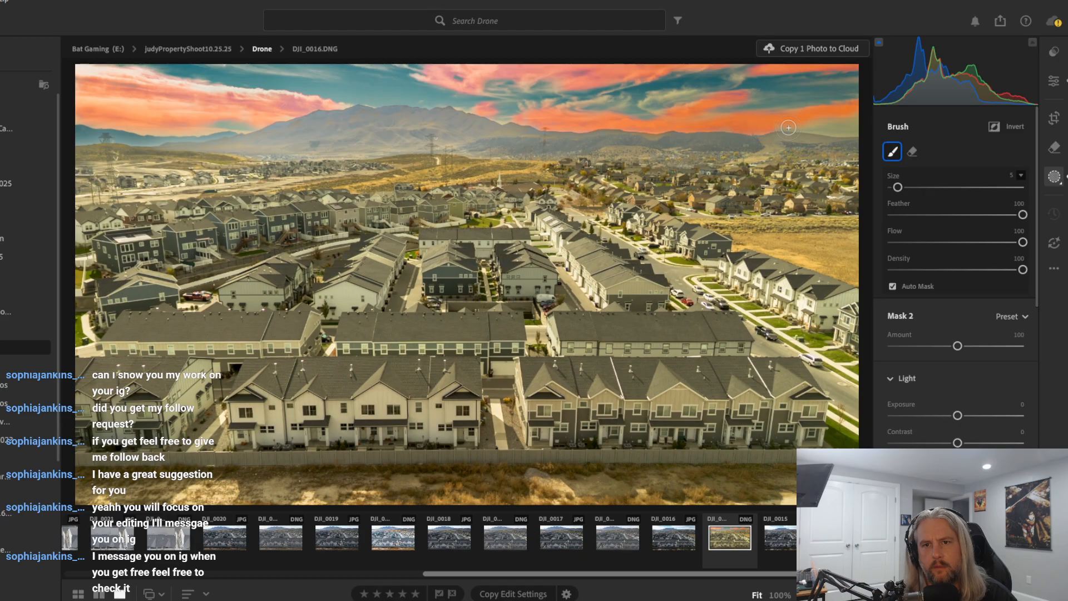
mouse_move(808, 124)
mouse_down()
mouse_move(859, 127)
mouse_move(854, 117)
mouse_up()
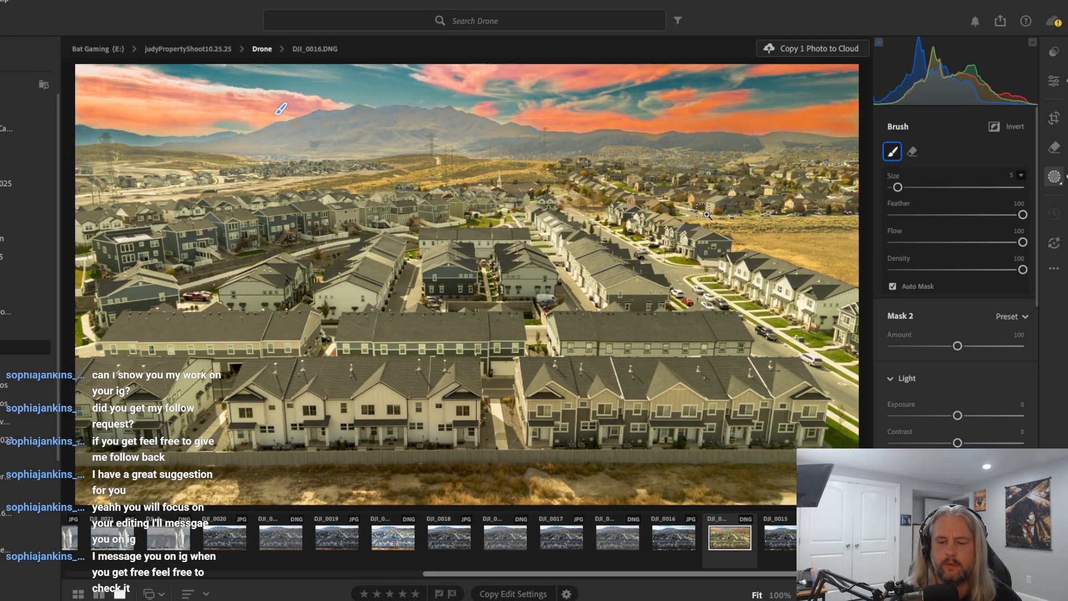
Inspect the sky at 100% zoom and paint the unmasked gaps in the clouds along the right-hand horizon
key(z)
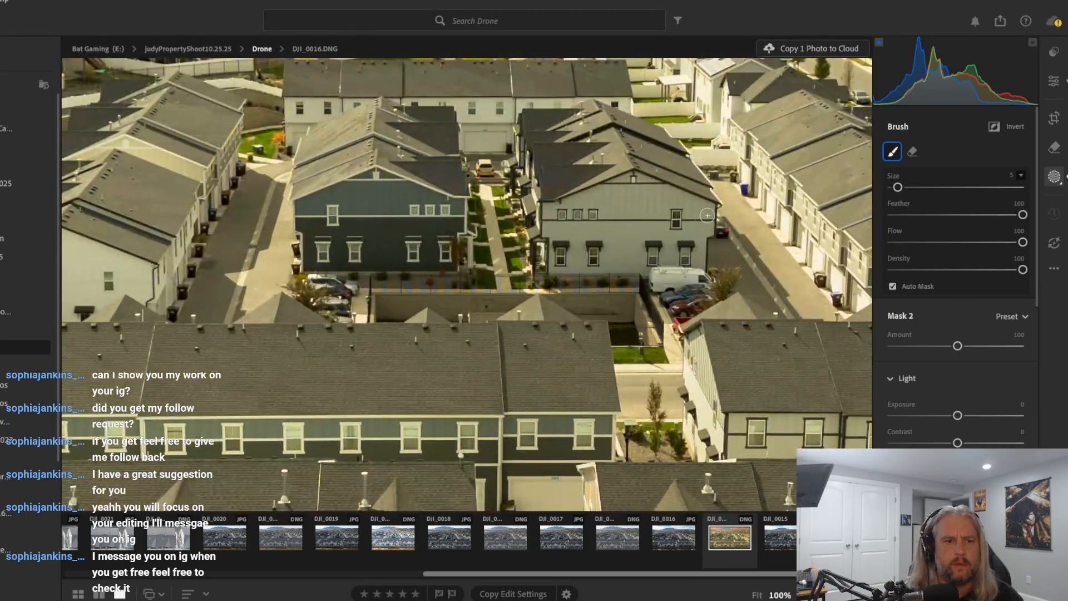
key(alt)
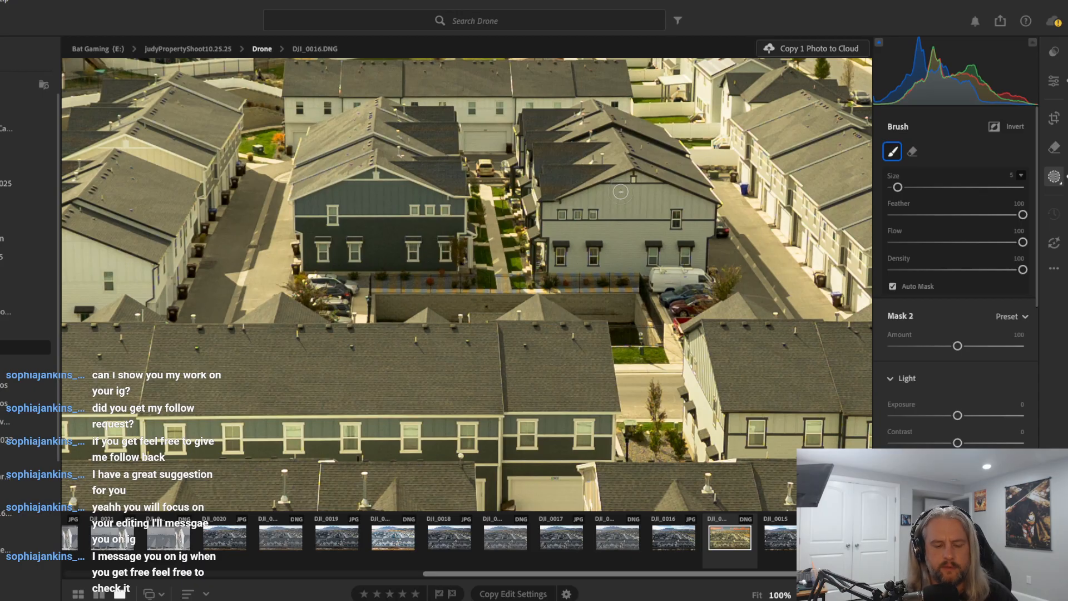
drag(667, 162, 276, 482)
drag(654, 214, 18, 425)
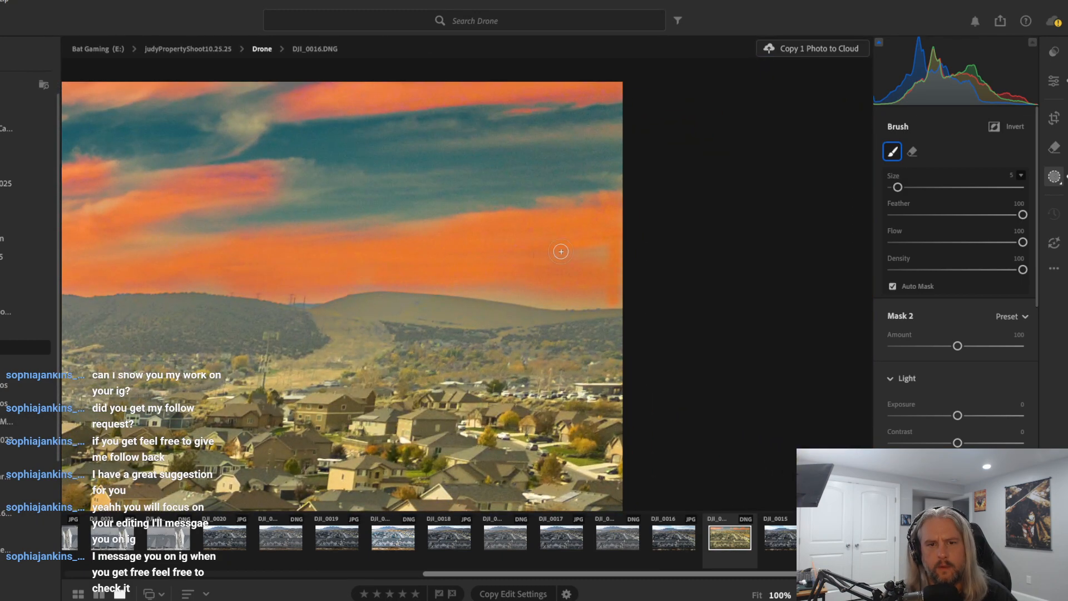
drag(616, 302, 477, 294)
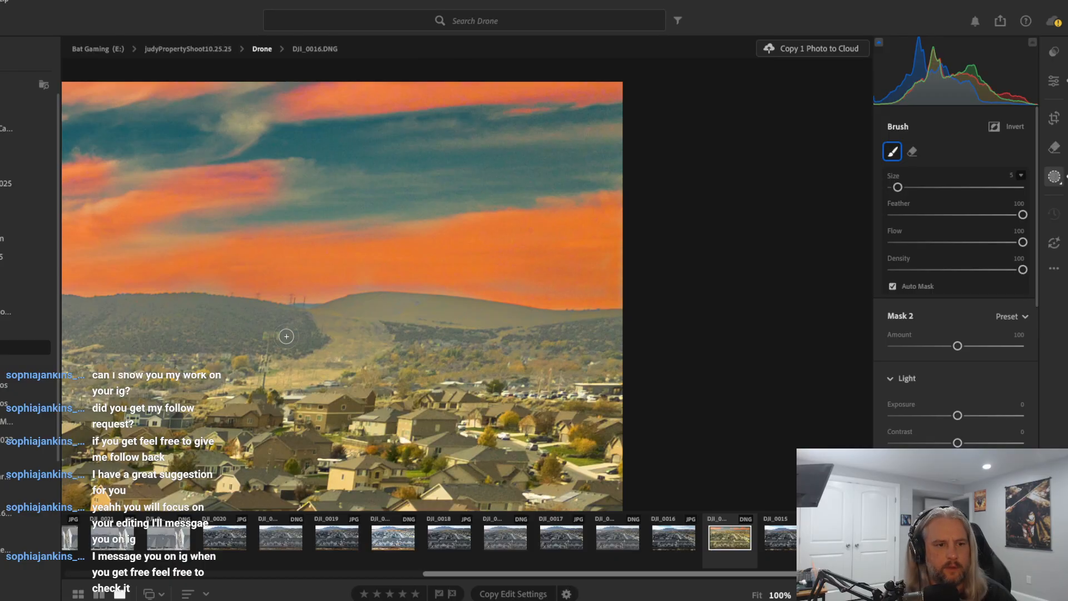
mouse_move(231, 293)
mouse_down()
mouse_move(568, 321)
mouse_move(741, 288)
mouse_move(790, 294)
mouse_up()
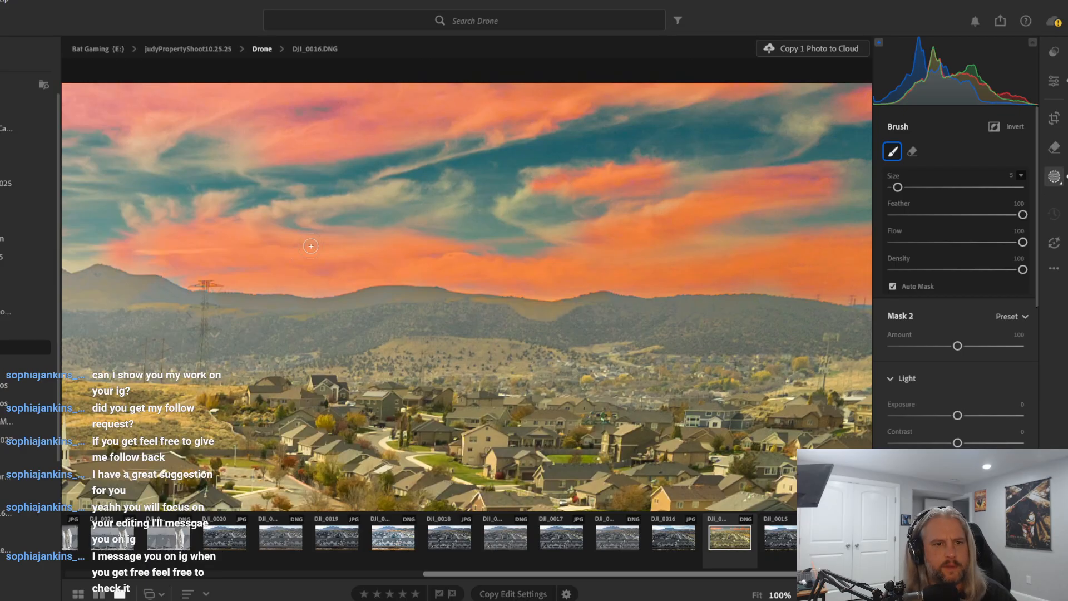
Try painting the small wispy cloud above the central hills, and undo the strokes
drag(374, 192, 394, 208)
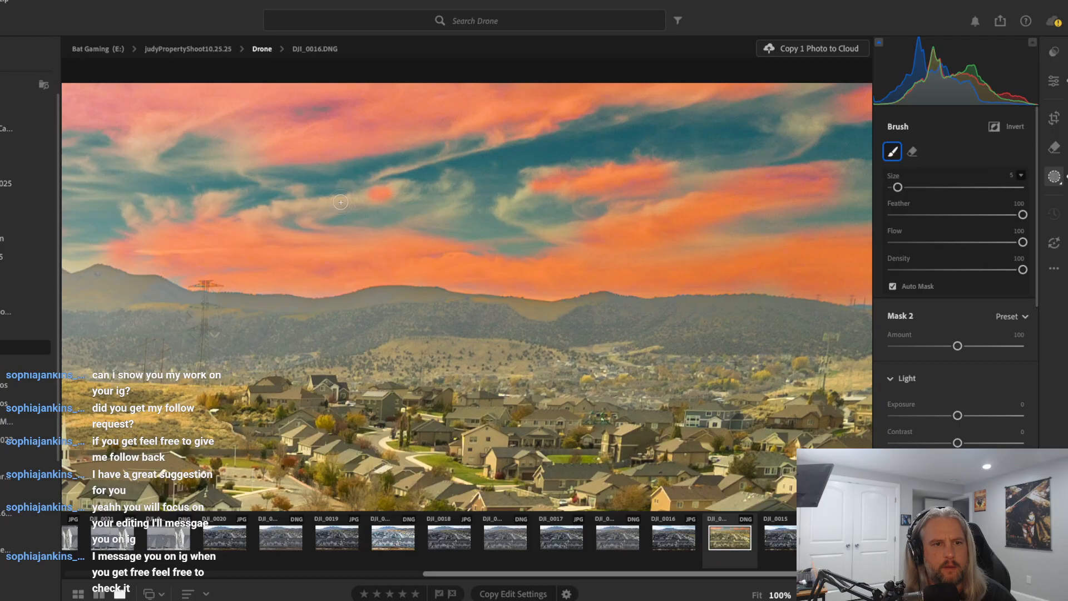
drag(331, 203, 387, 197)
key(ctrl+z)
key(ctrl+z)
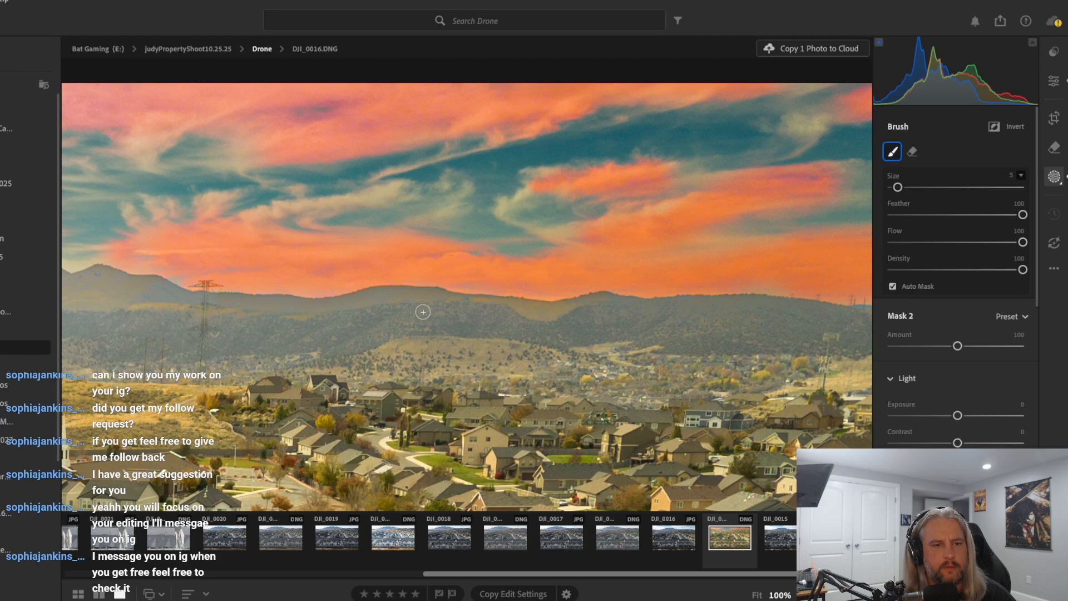
Fit the whole photo in view and lower the brush mask's Tint to +2
key(ctrl+minus)
key(ctrl+minus)
key(ctrl+minus)
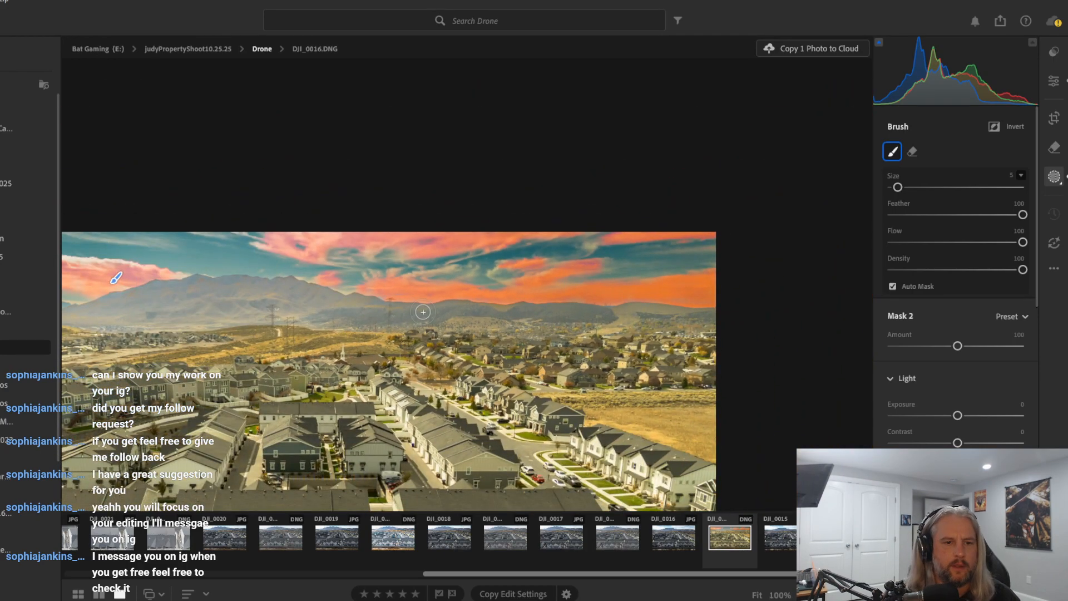
drag(422, 312, 576, 168)
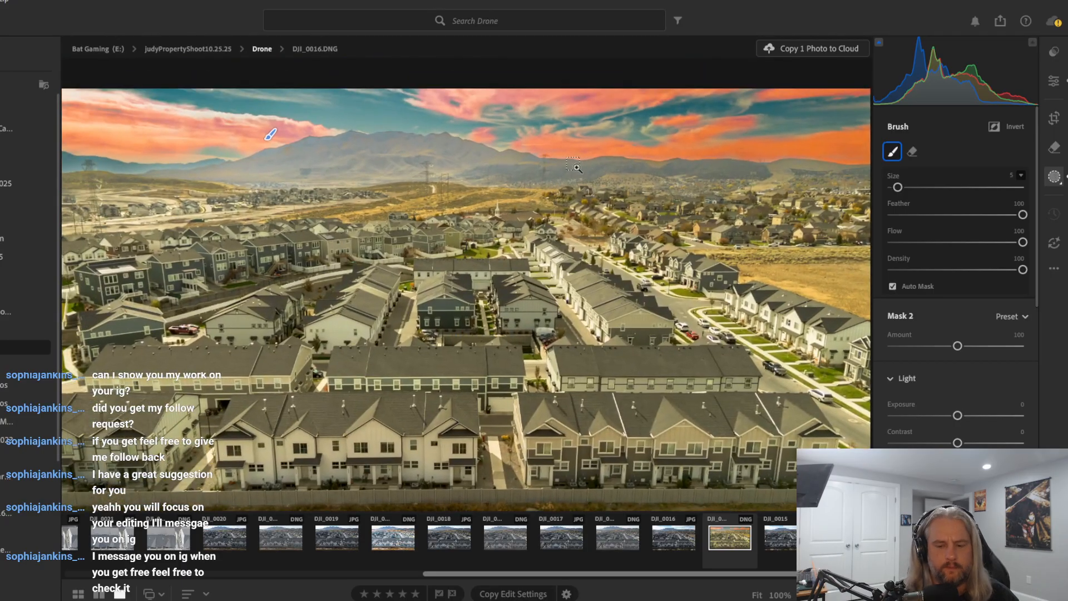
key(ctrl+minus)
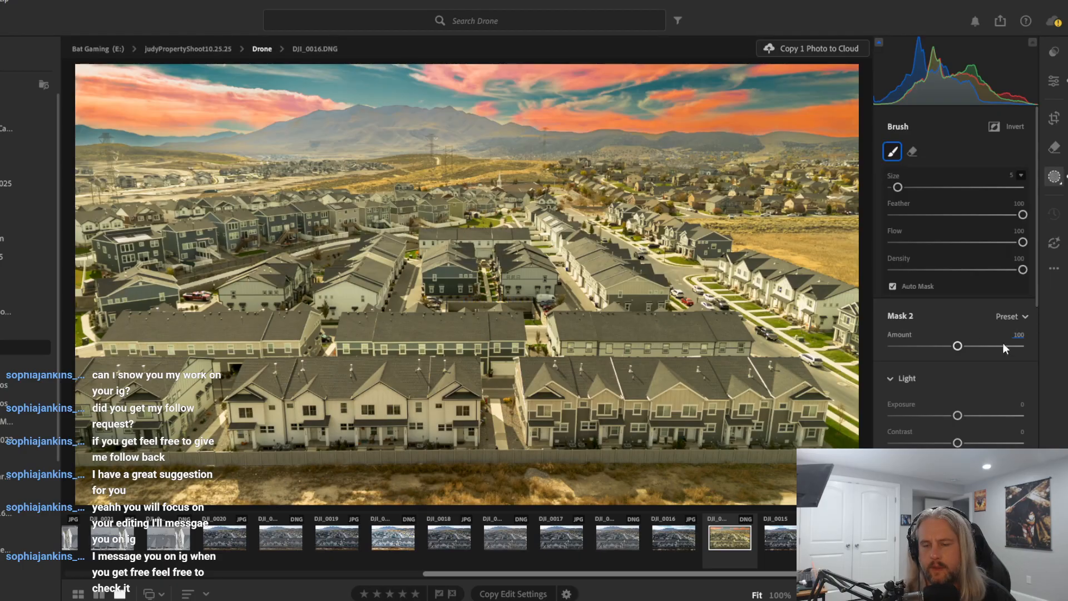
scroll(998, 384, down, 5)
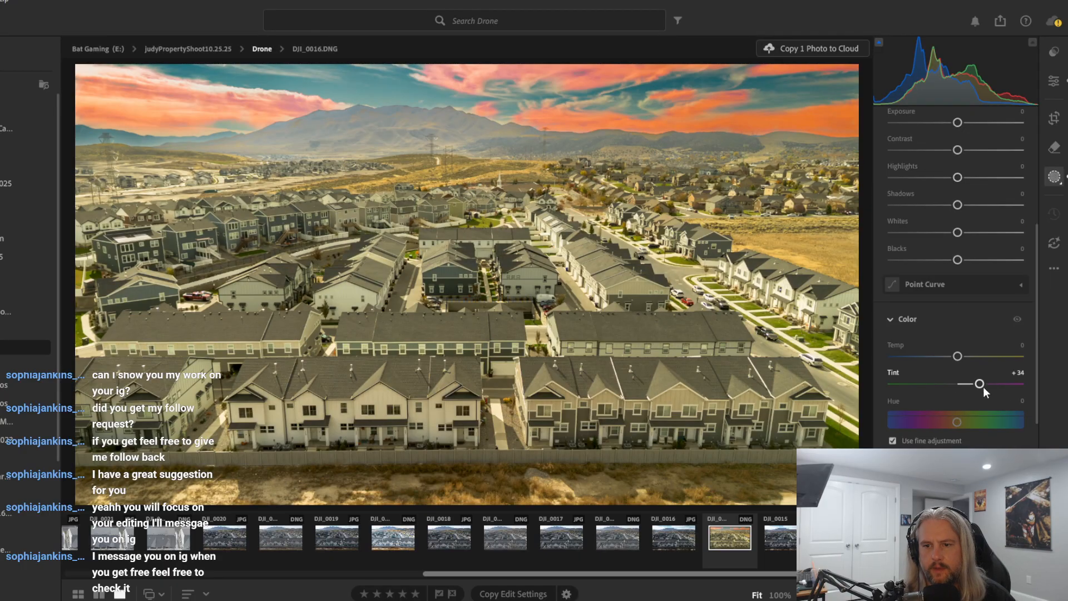
scroll(979, 387, down, 3)
mouse_move(1018, 357)
mouse_down()
mouse_move(910, 362)
mouse_move(1034, 346)
mouse_up()
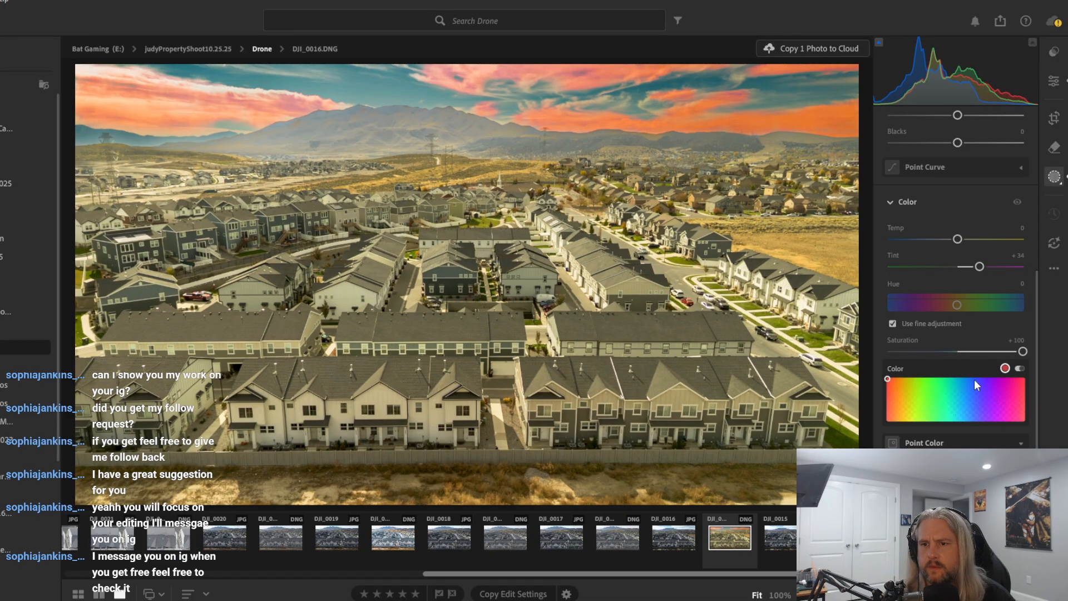
mouse_move(976, 269)
mouse_down()
mouse_move(955, 279)
mouse_move(963, 275)
mouse_move(948, 244)
mouse_move(1022, 240)
mouse_move(944, 257)
mouse_move(866, 255)
mouse_move(981, 244)
mouse_move(969, 252)
mouse_up()
key(ctrl+z)
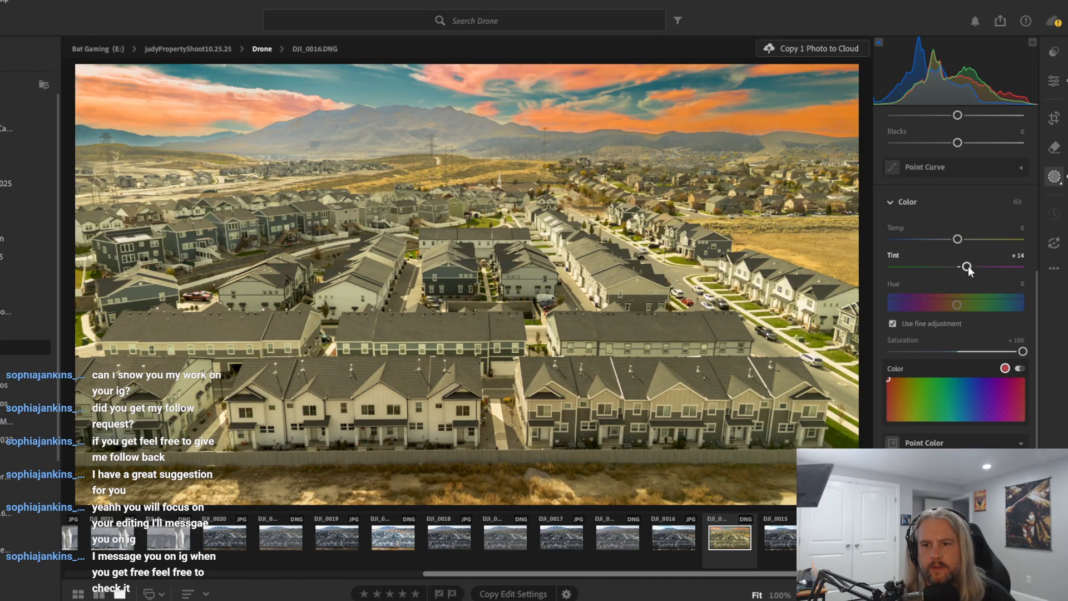
drag(968, 266, 960, 268)
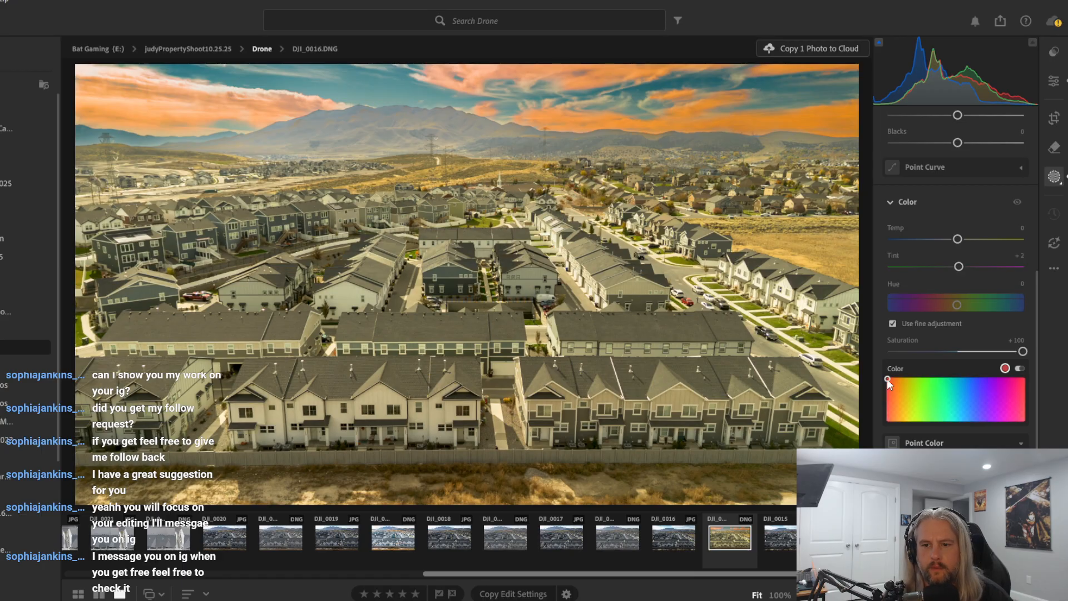
Change the brush mask's color tint to a softer magenta-pink
drag(891, 381, 1020, 400)
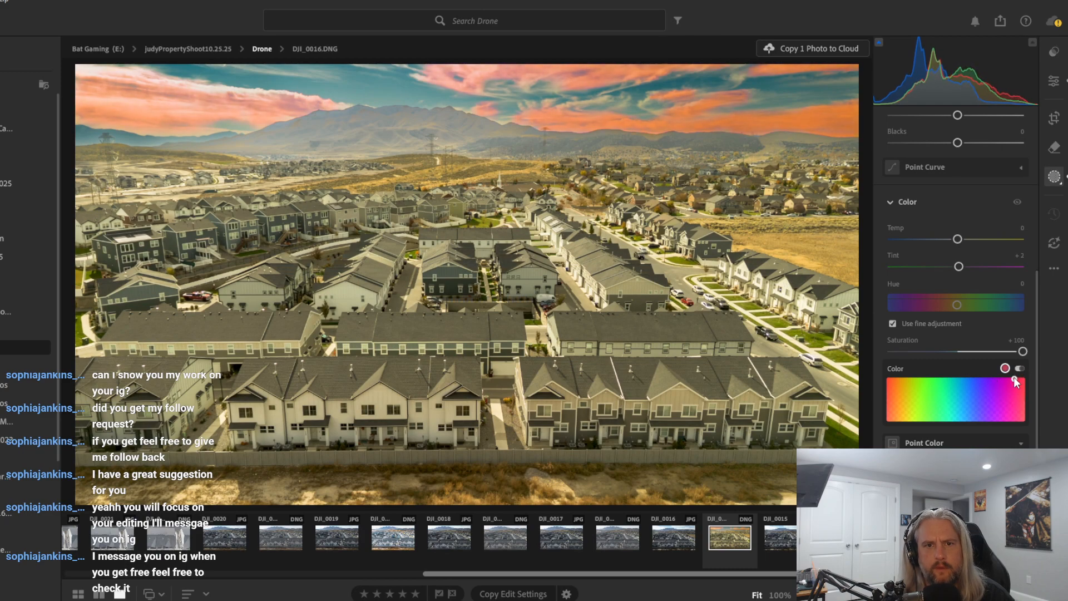
click(1011, 391)
drag(1011, 391, 1012, 391)
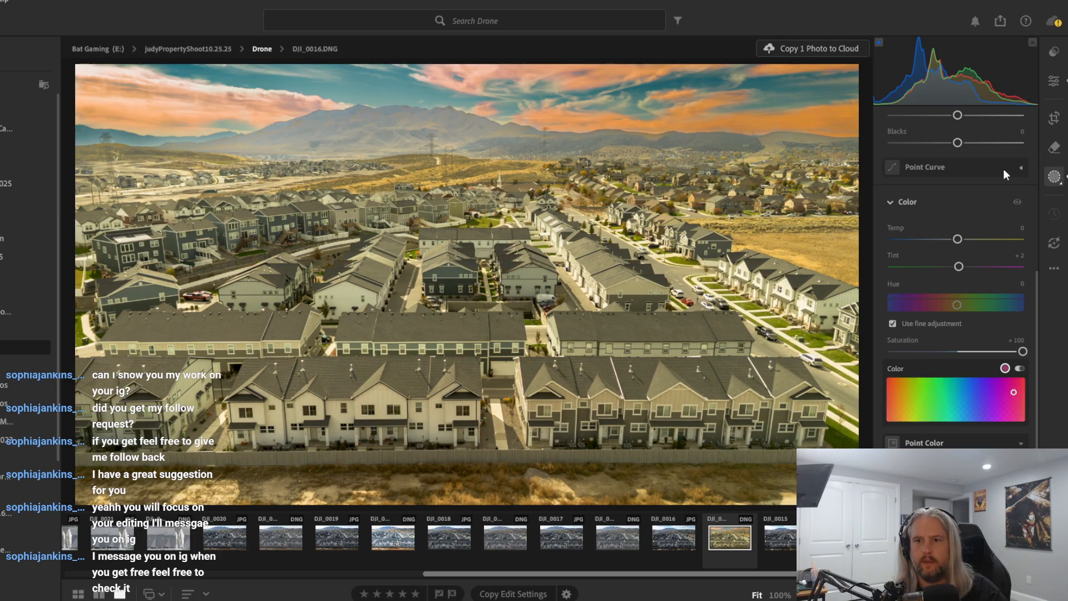
Select the sky mask and set its Exposure to -1.76
scroll(1001, 223, up, 4)
scroll(999, 239, up, 3)
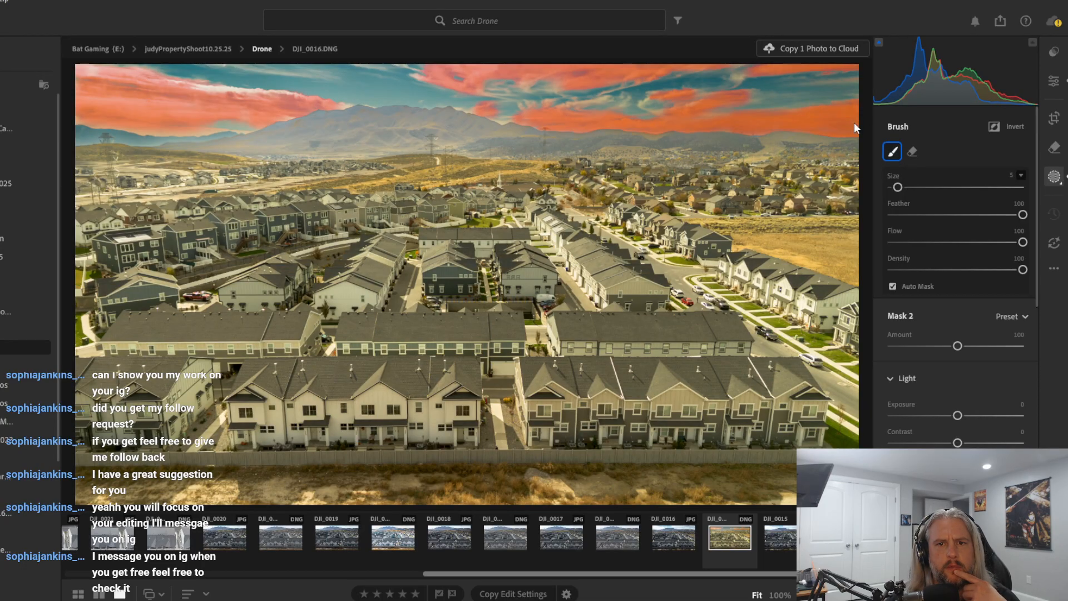
click(850, 186)
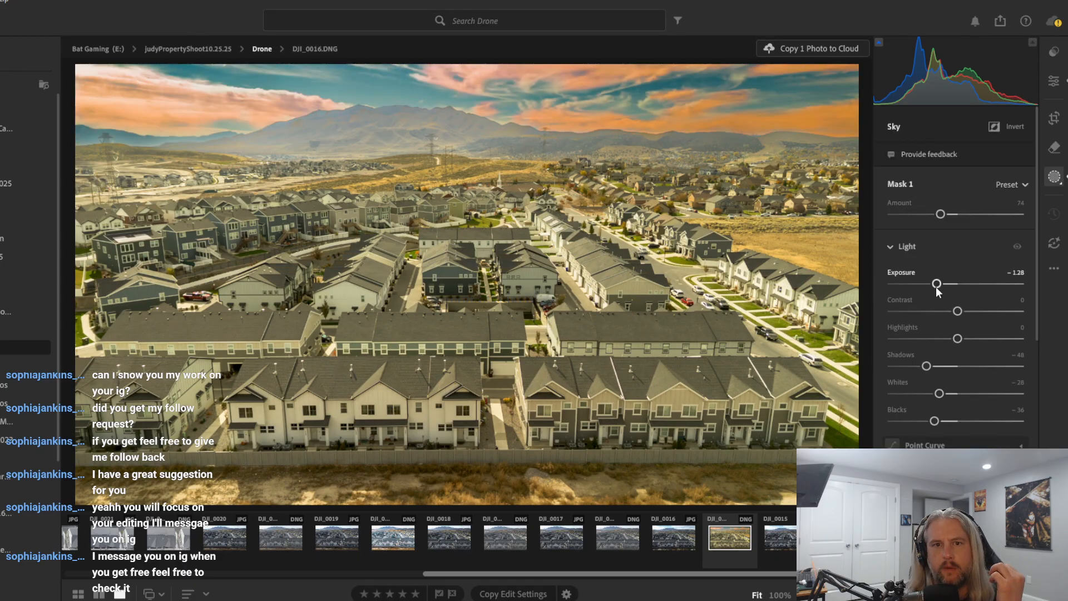
drag(937, 287, 929, 297)
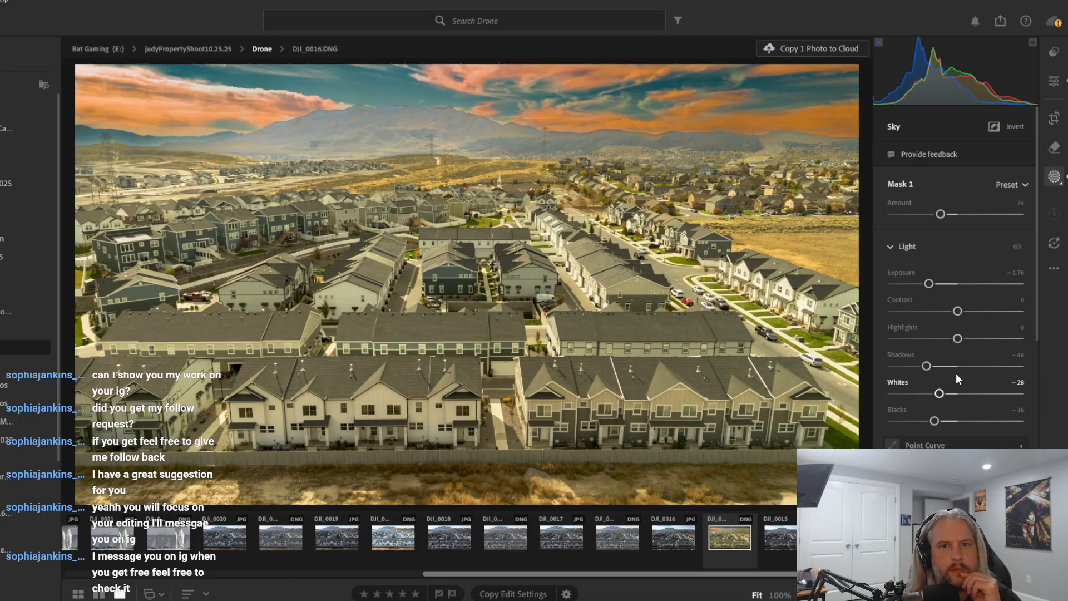
scroll(994, 406, down, 2)
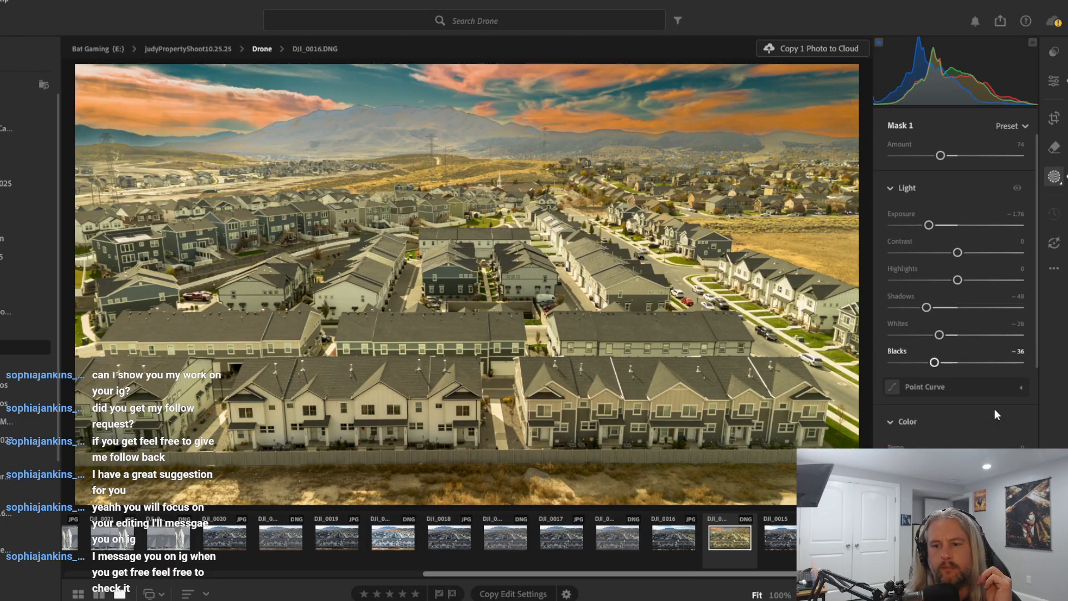
Try a warmer color temperature on Mask 1's sky
scroll(972, 432, down, 2)
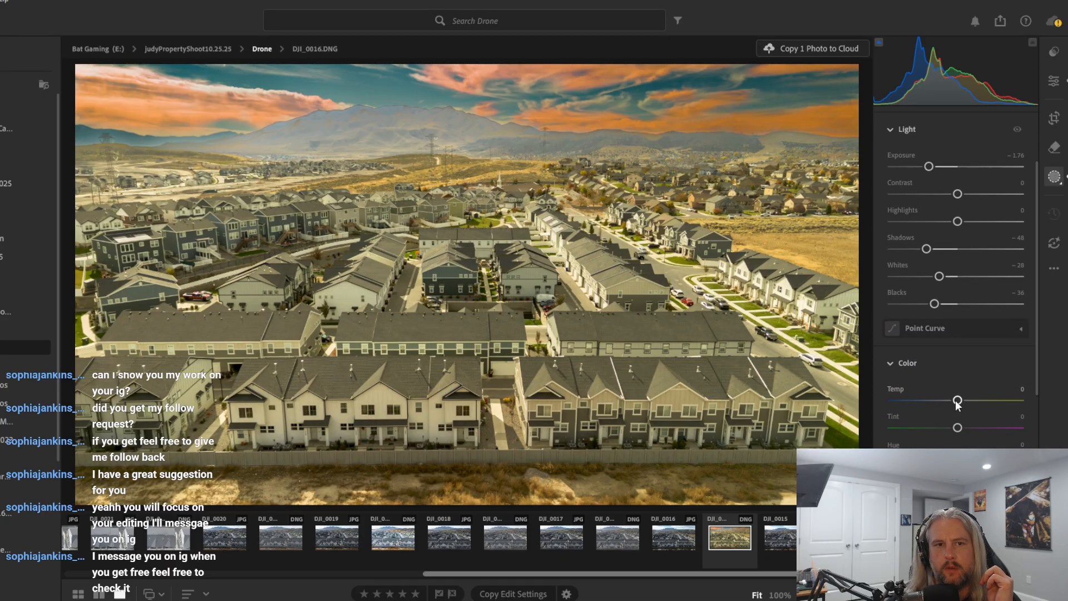
drag(958, 400, 979, 393)
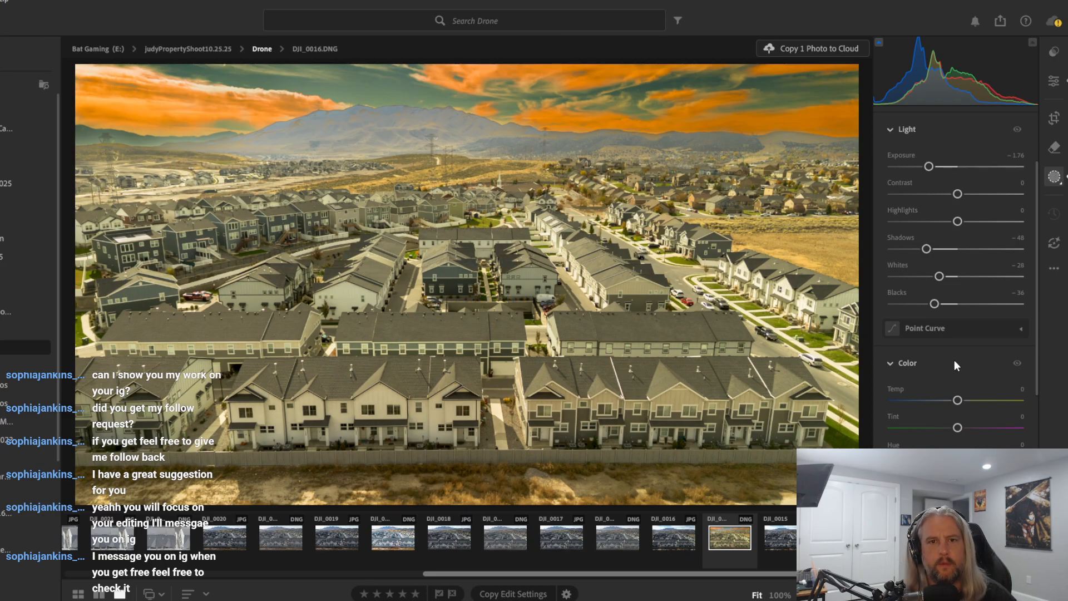
scroll(953, 359, up, 3)
scroll(954, 359, down, 3)
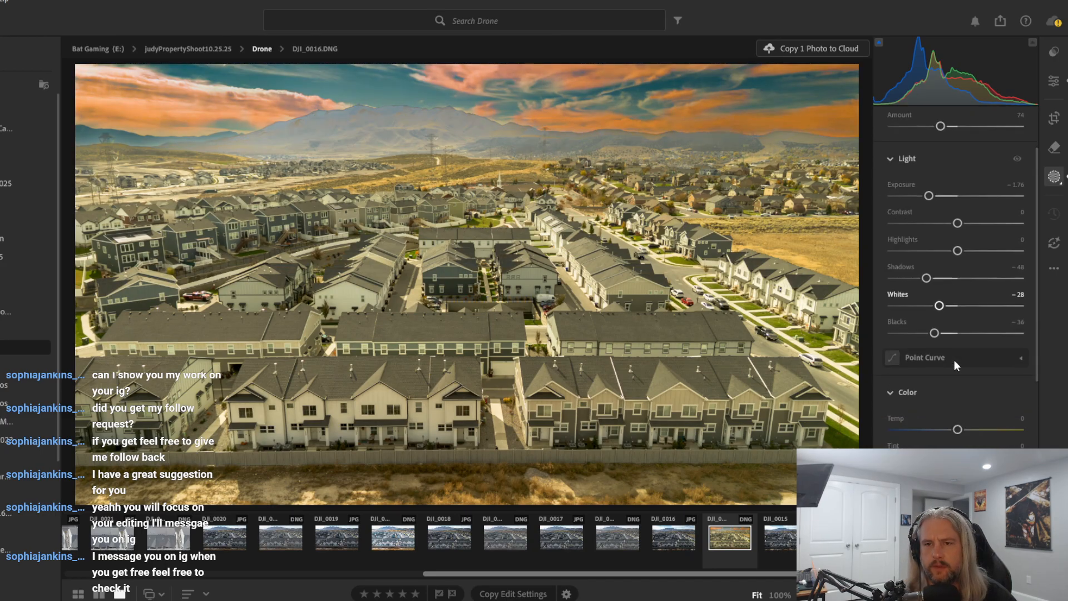
Set Mask 1's contrast to -100 and try an exposure of -2.24
scroll(953, 359, up, 3)
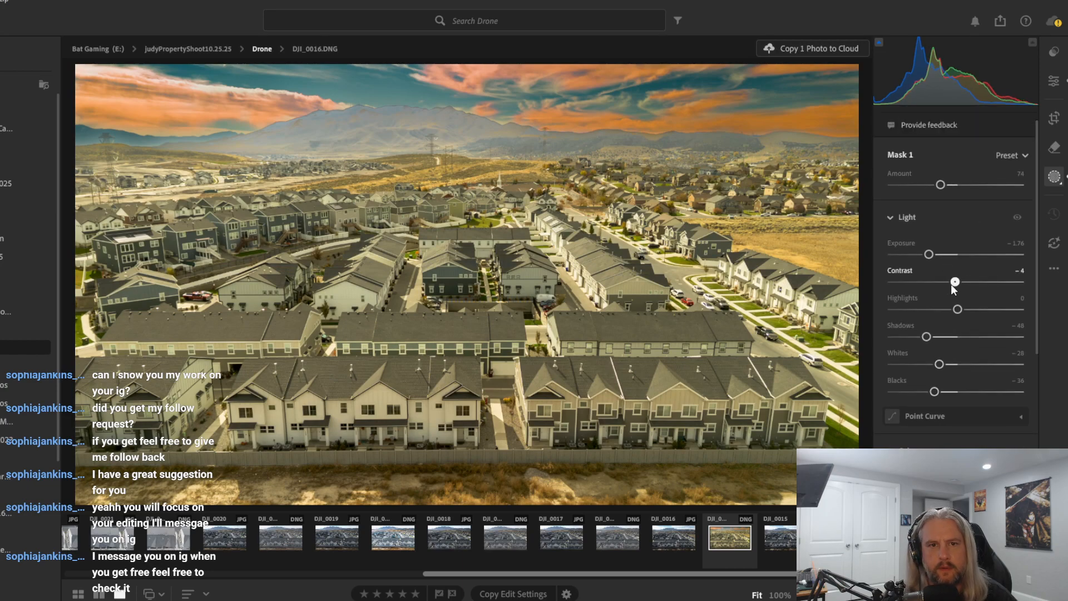
drag(954, 282, 882, 302)
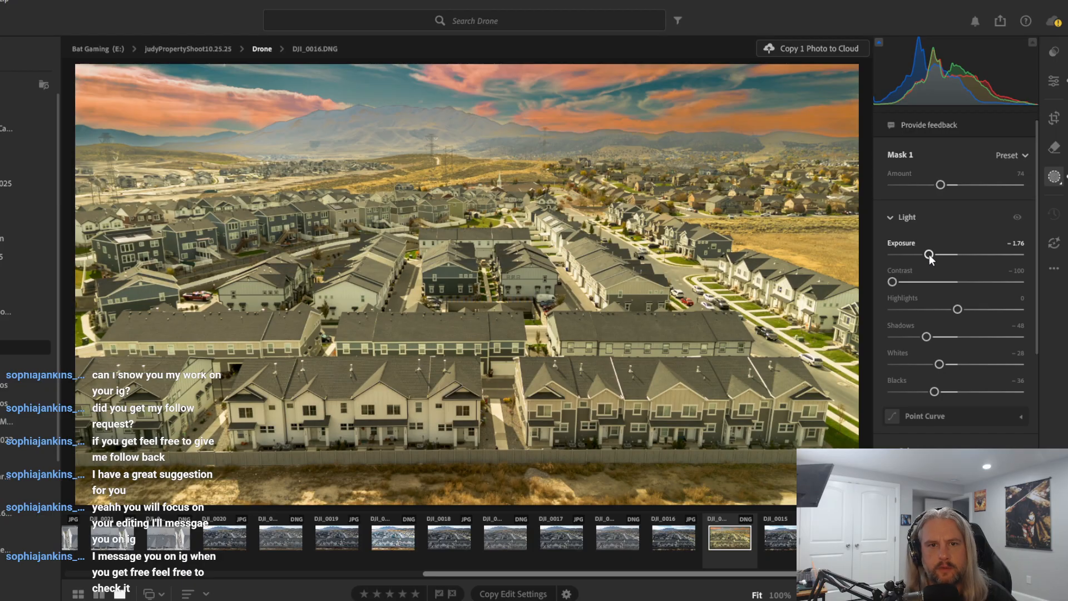
drag(929, 255, 921, 264)
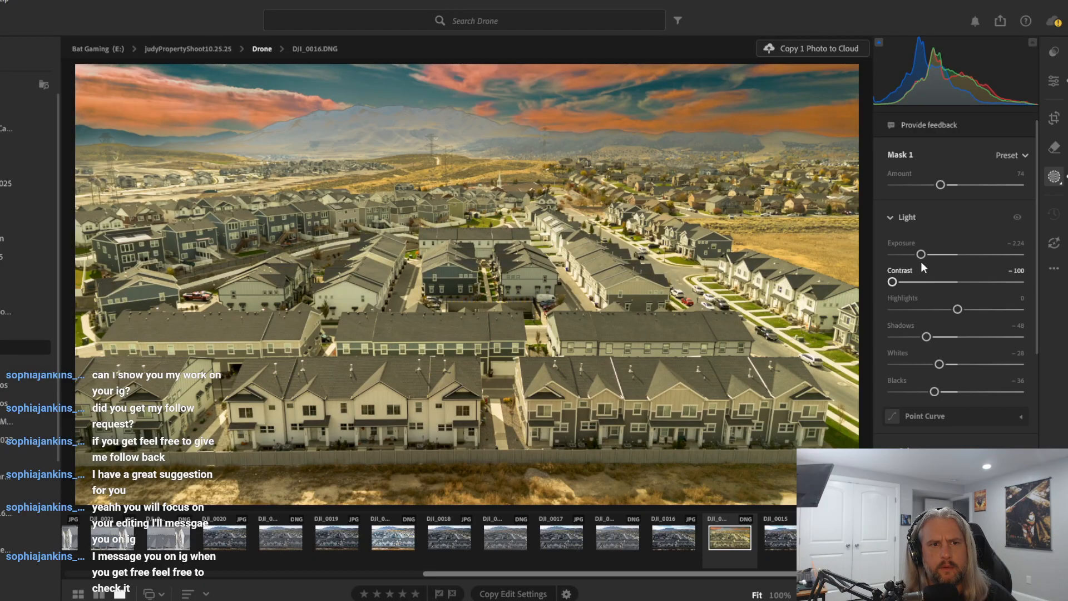
key(ctrl+z)
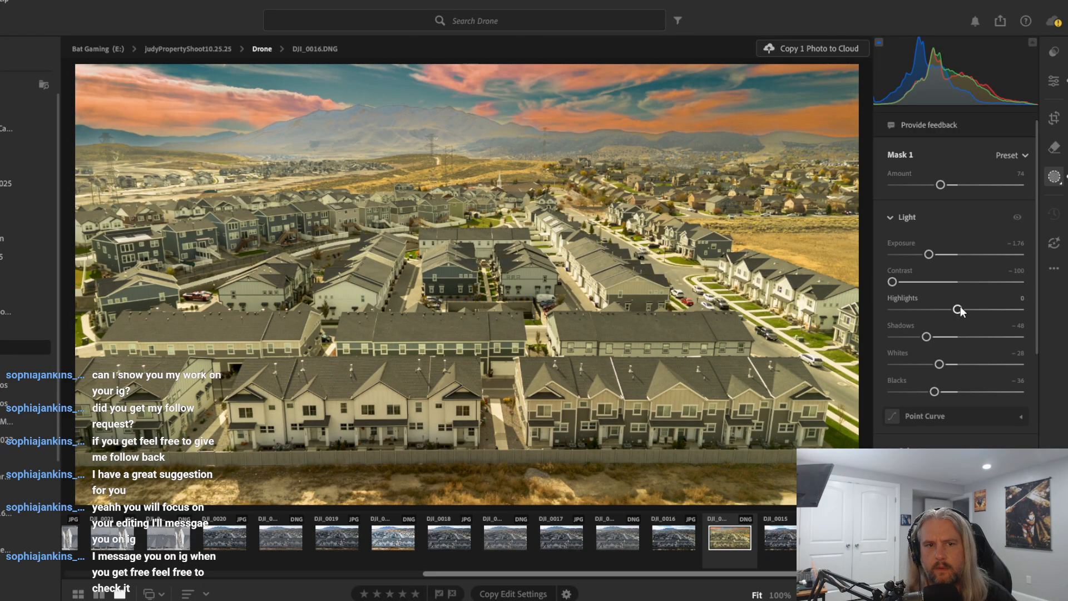
Try Mask 1's highlights at -26 and whites at -53, and undo both changes
drag(960, 306, 943, 322)
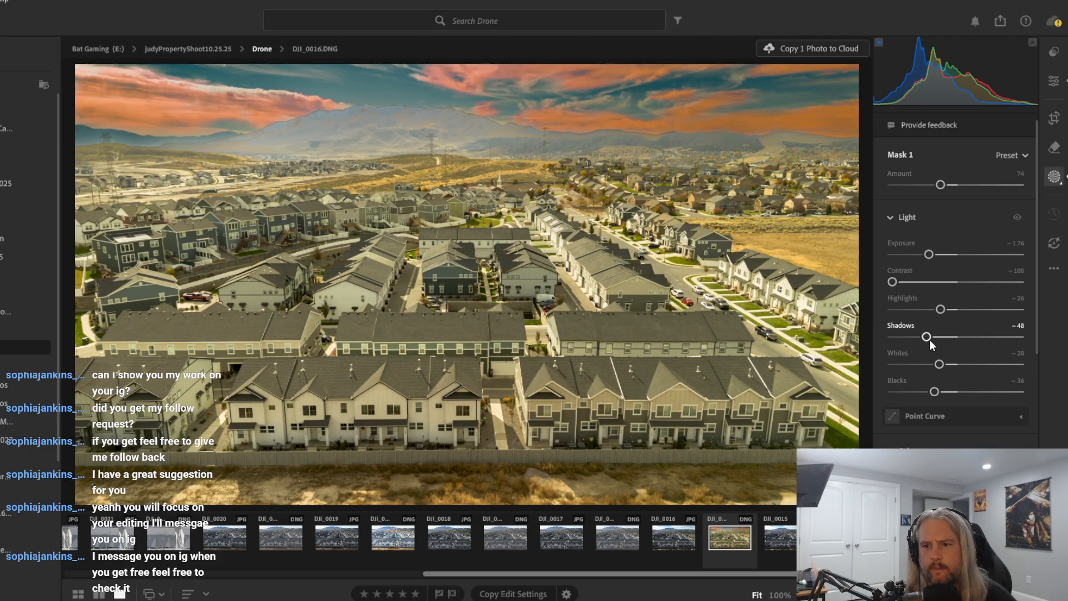
drag(942, 364, 926, 367)
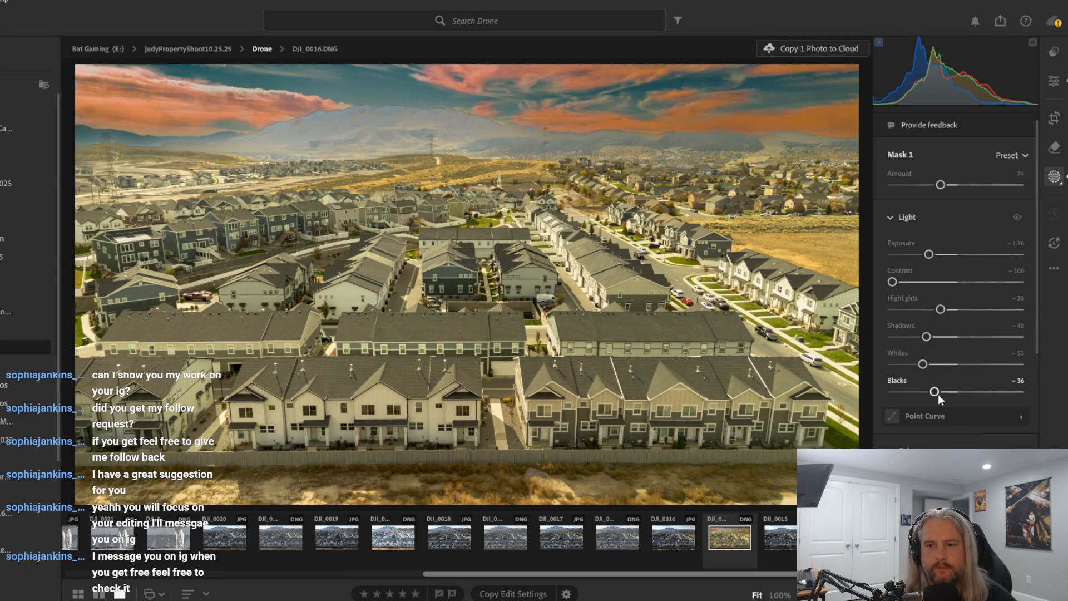
key(ctrl+z)
key(ctrl+z)
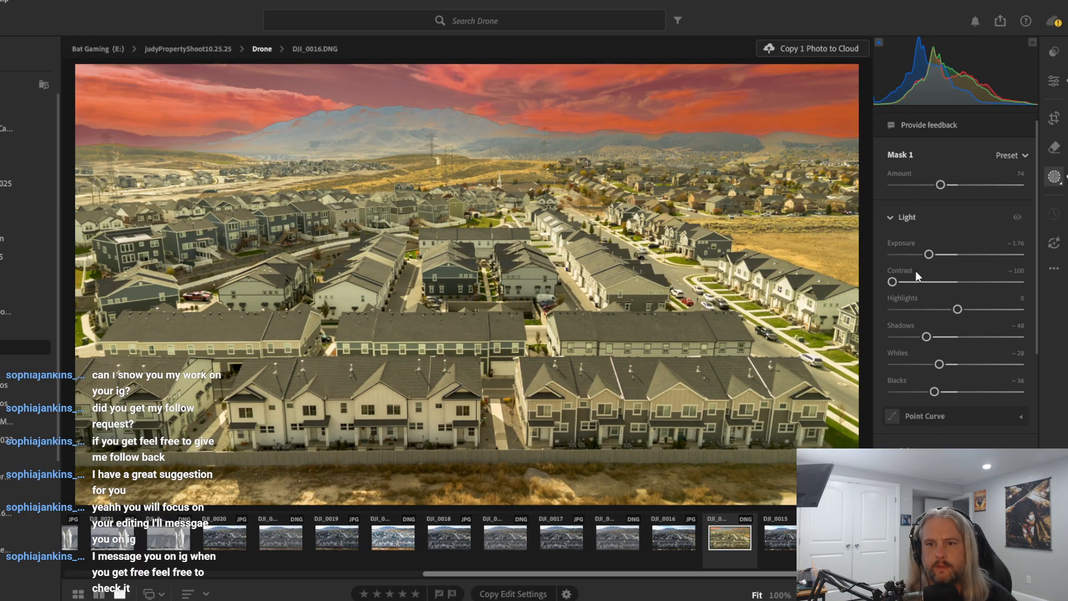
Delete the existing sky mask and the brushed cloud mask from the photo
scroll(1021, 345, down, 1)
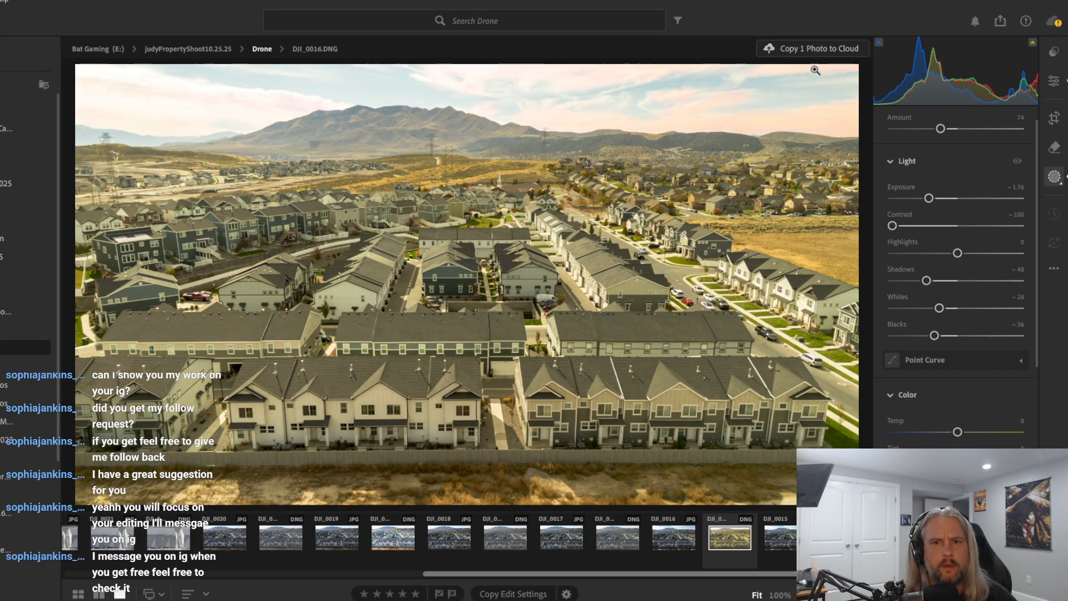
key(o)
click(849, 118)
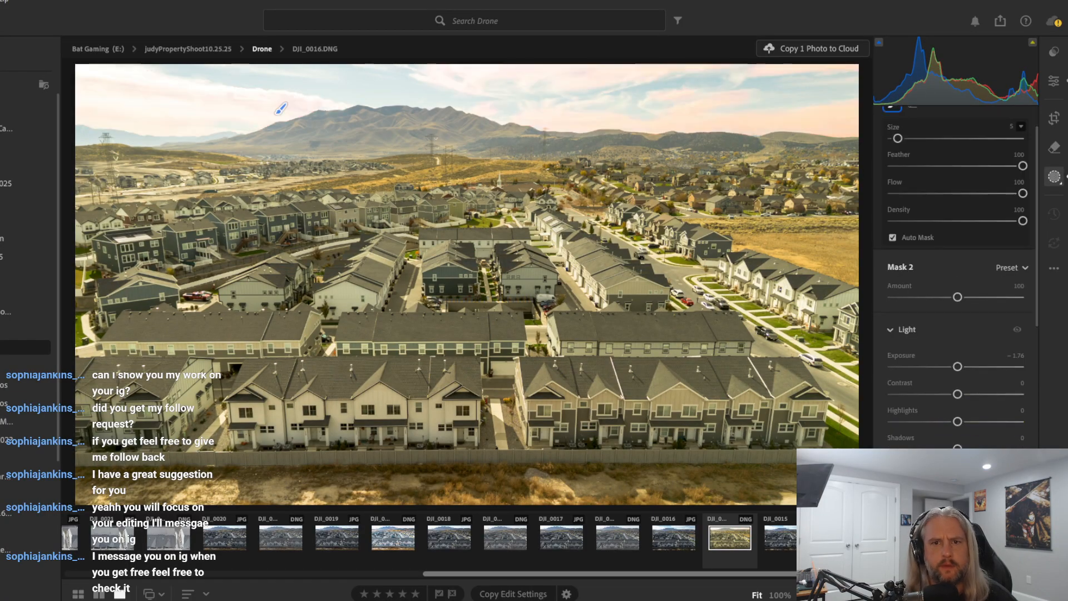
scroll(989, 291, down, 1)
scroll(990, 290, up, 2)
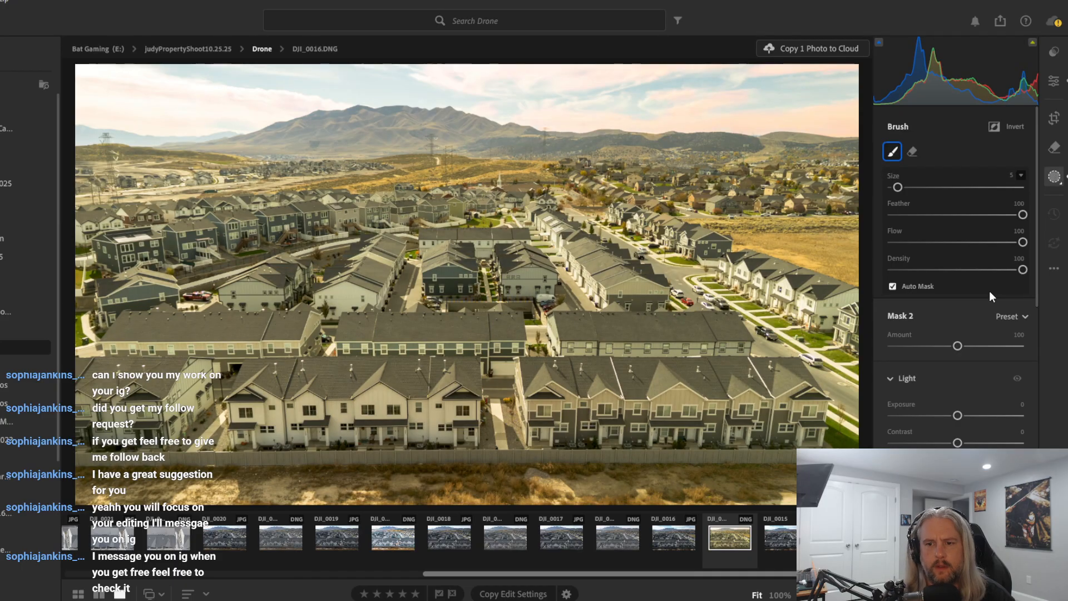
mouse_move(847, 115)
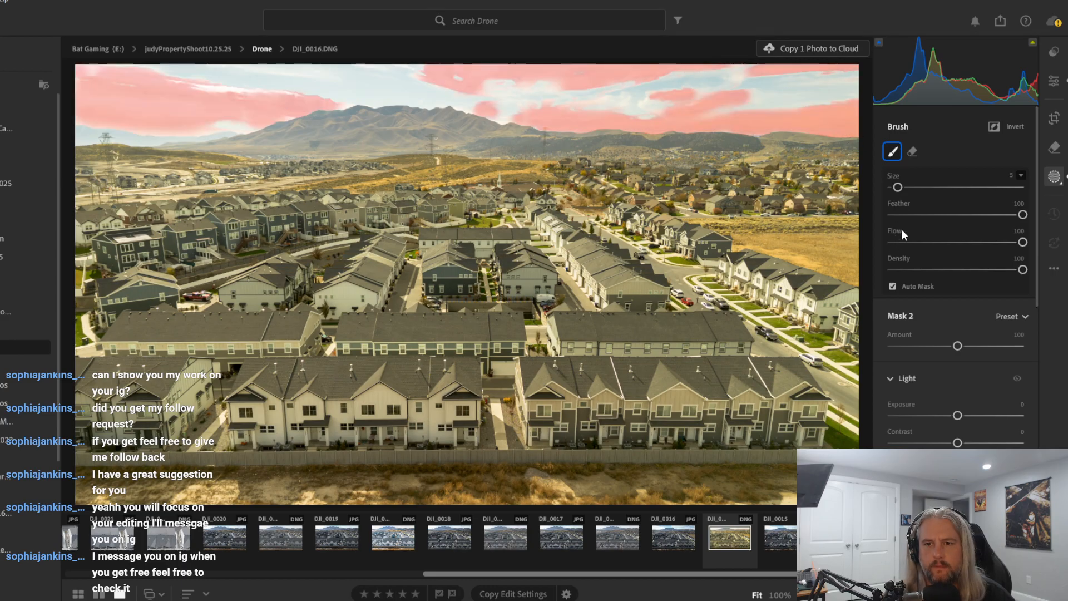
key(Delete)
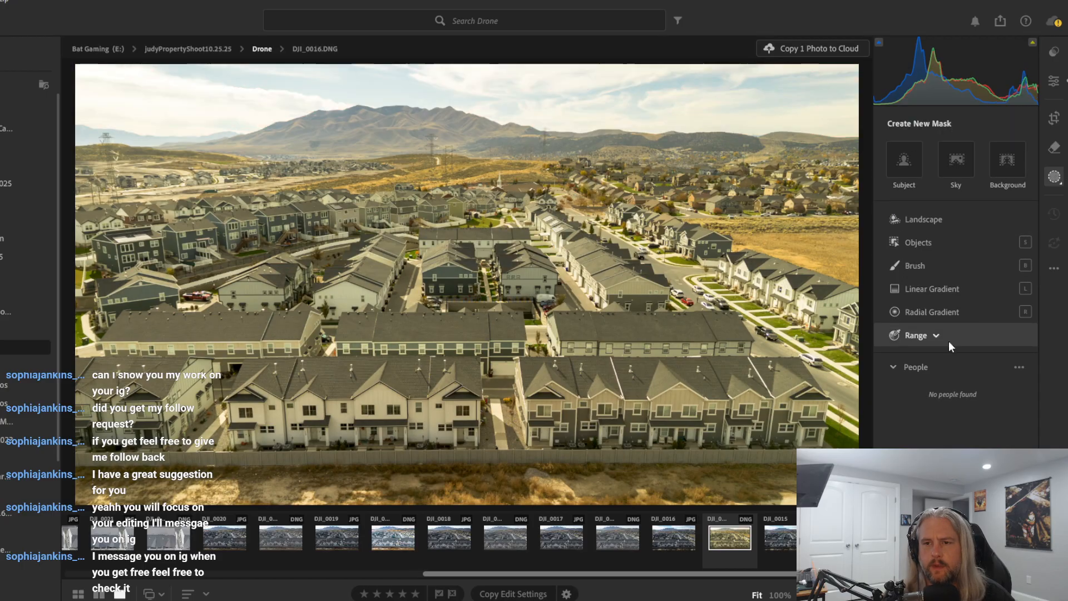
Create an automatic sky mask for the photo
click(969, 166)
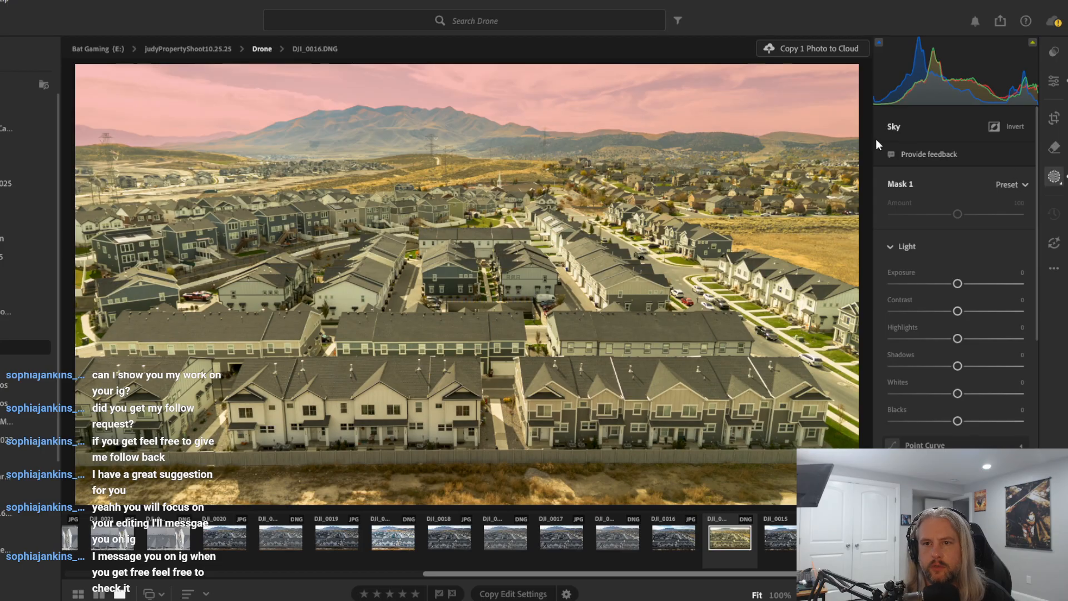
click(1060, 180)
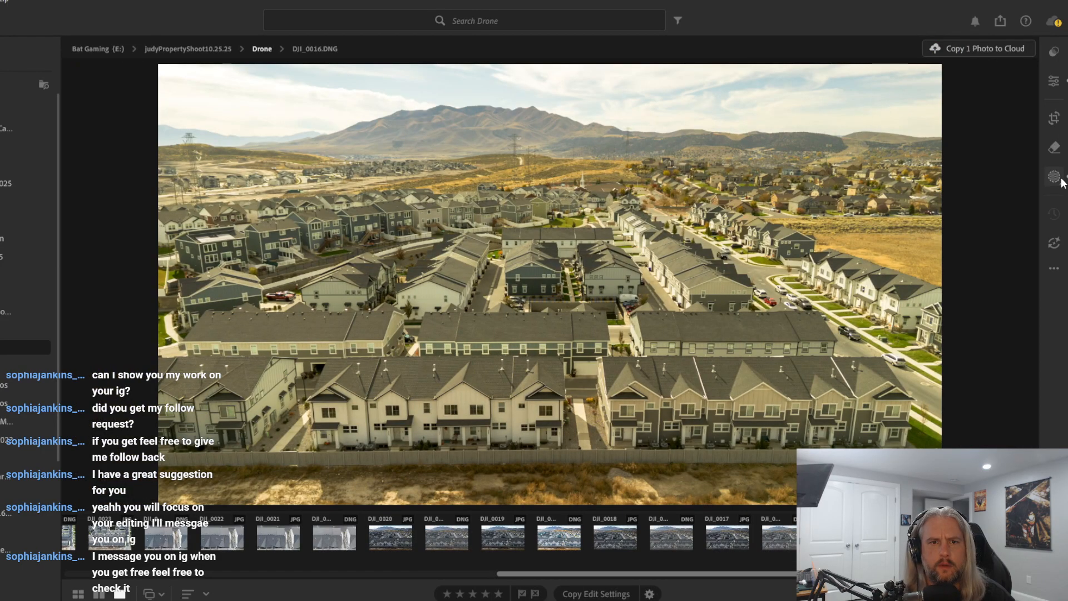
click(1060, 179)
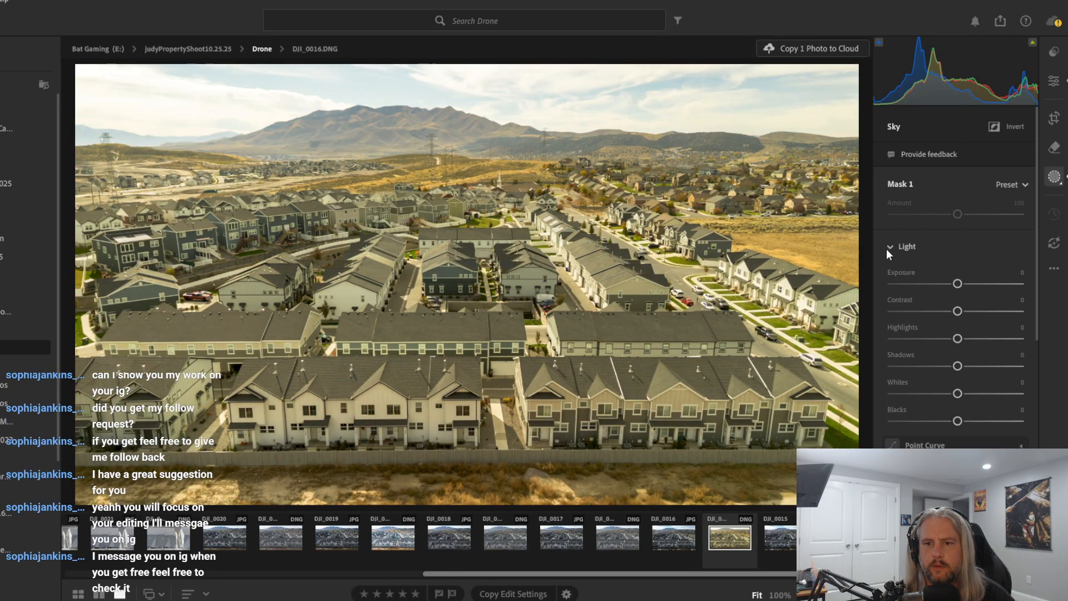
Try combining a brush with the sky mask, and delete the unused mask
key(b)
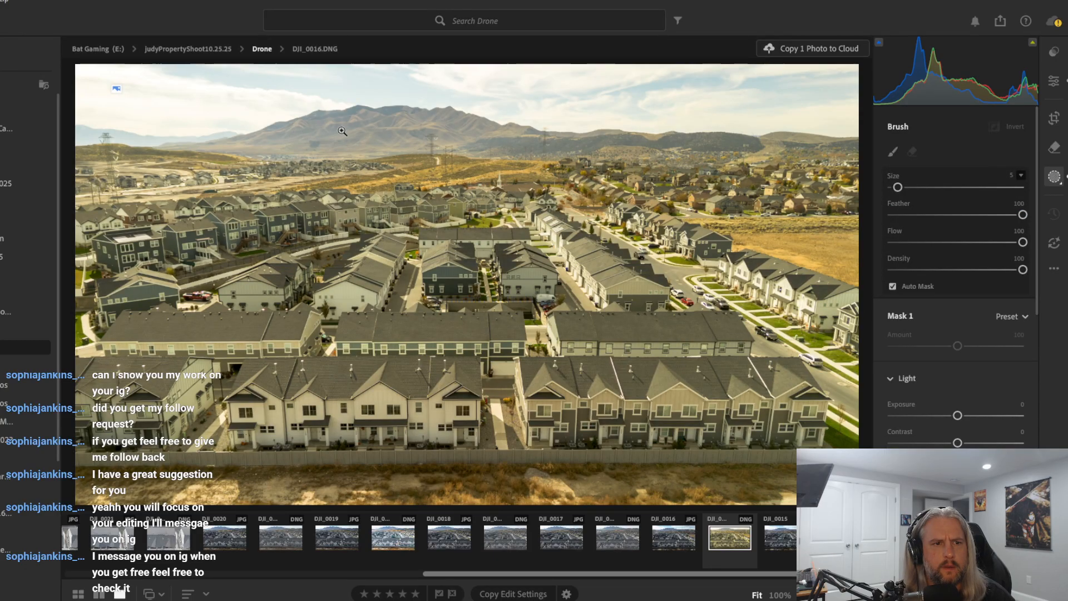
key(z)
drag(341, 131, 364, 148)
scroll(364, 148, up, 10)
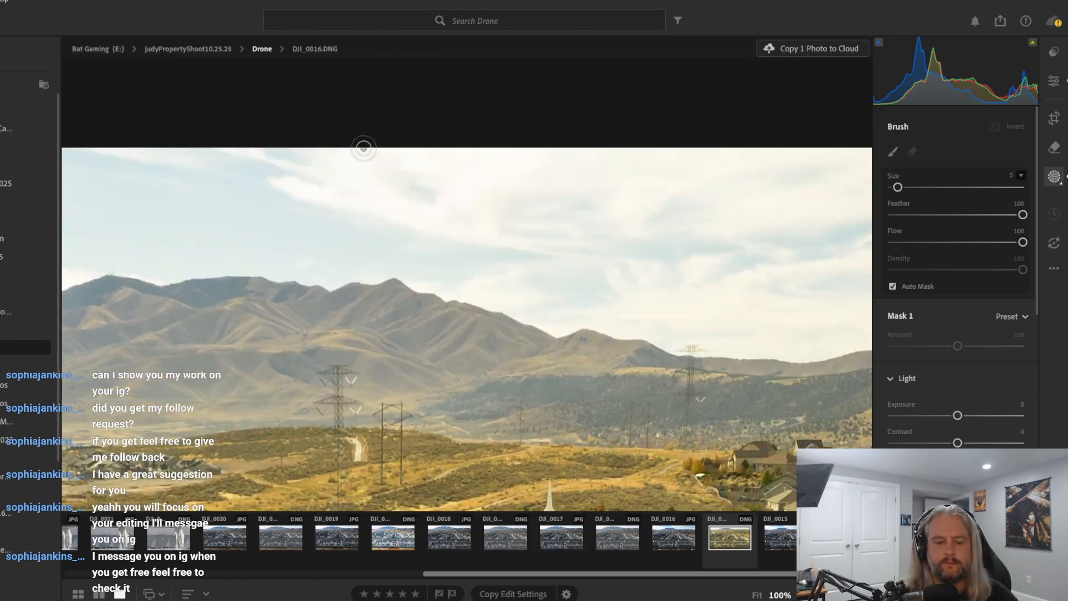
key(z)
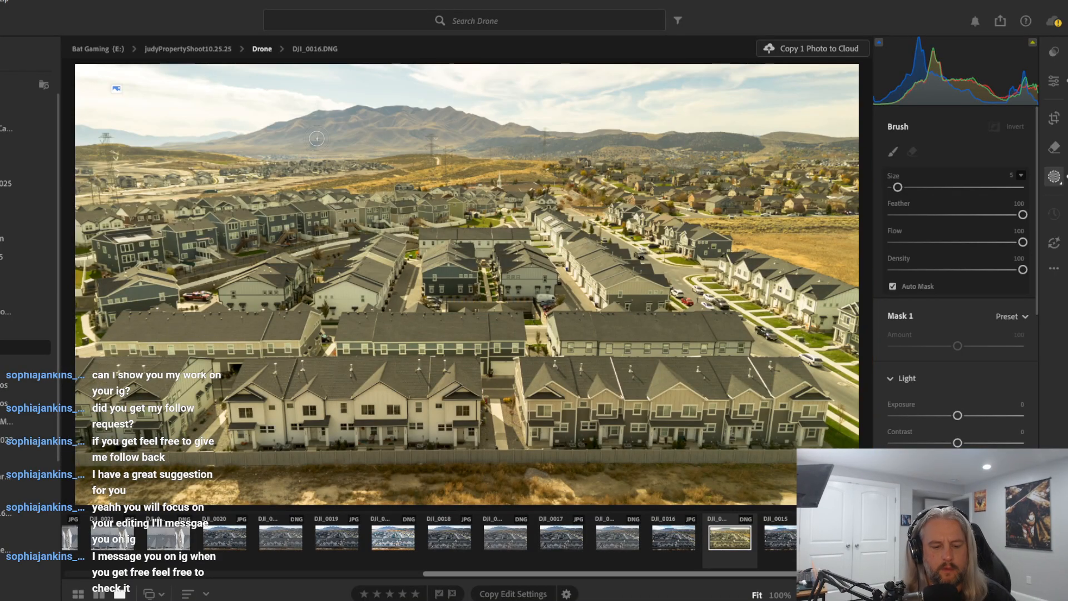
key(alt)
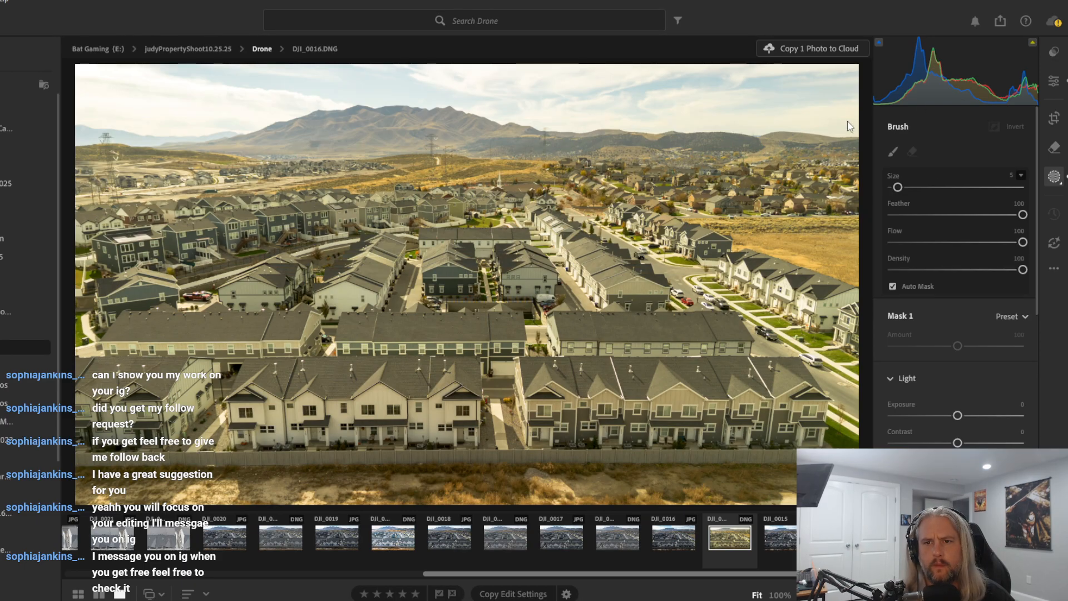
key(alt)
click(892, 151)
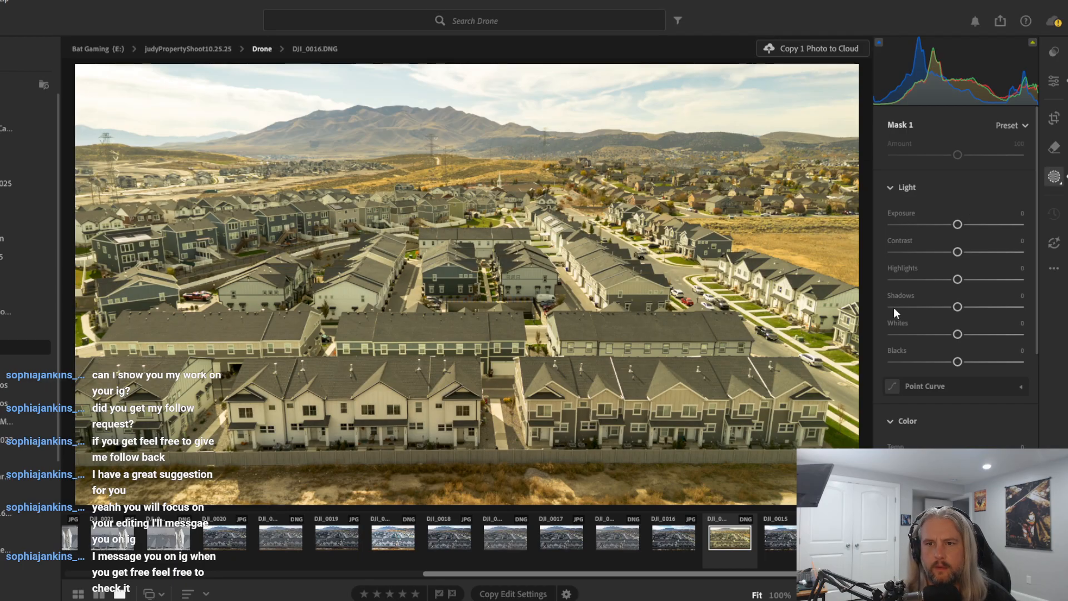
key(Delete)
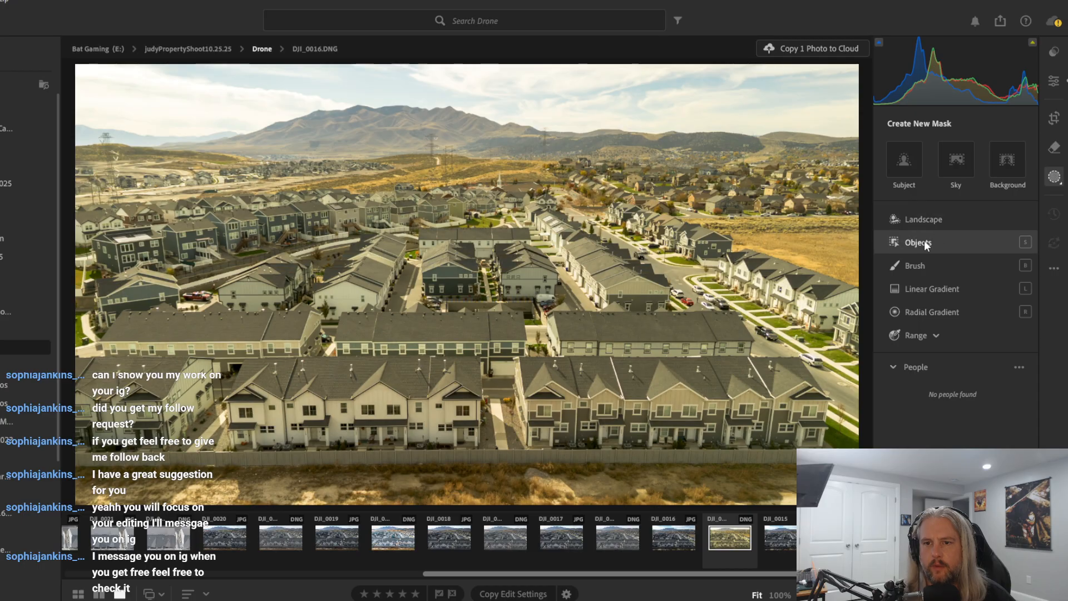
Create a brush mask with size 10 and paint it over the clouds across the full width of the sky
click(918, 259)
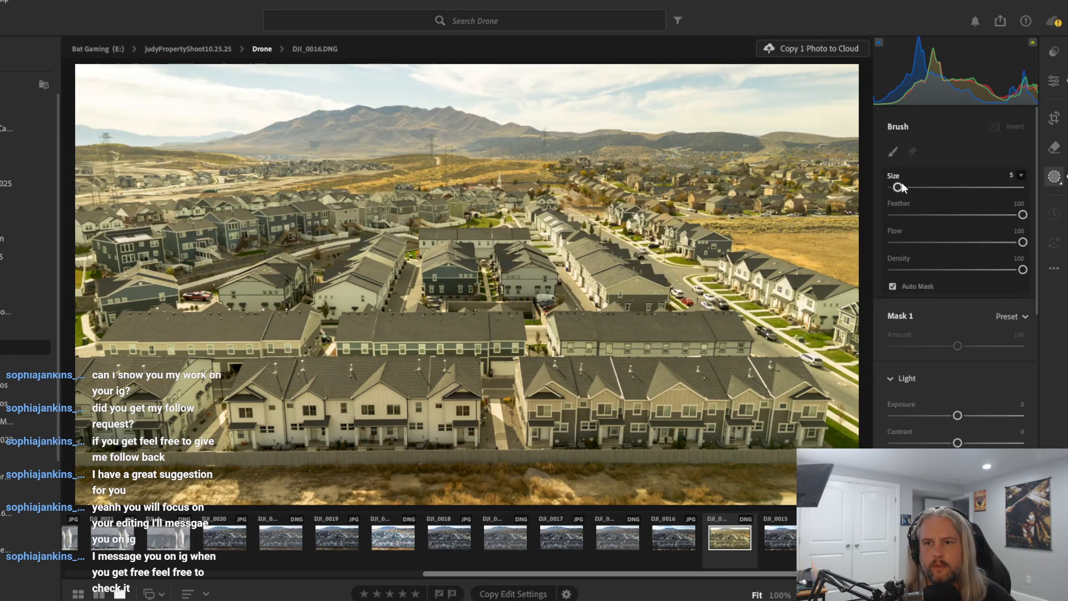
drag(906, 188, 917, 188)
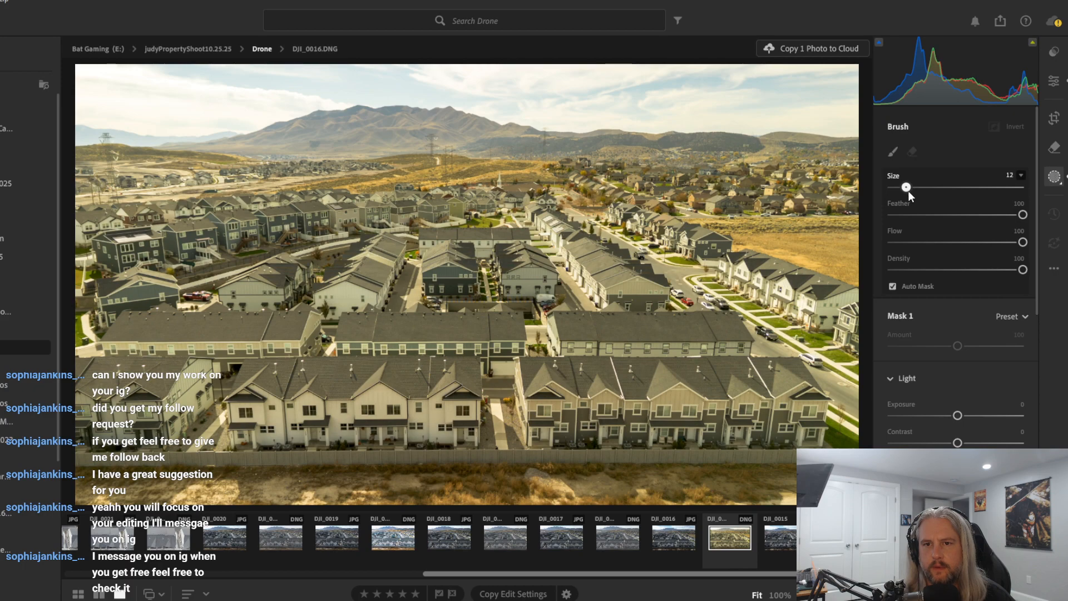
drag(907, 192, 903, 193)
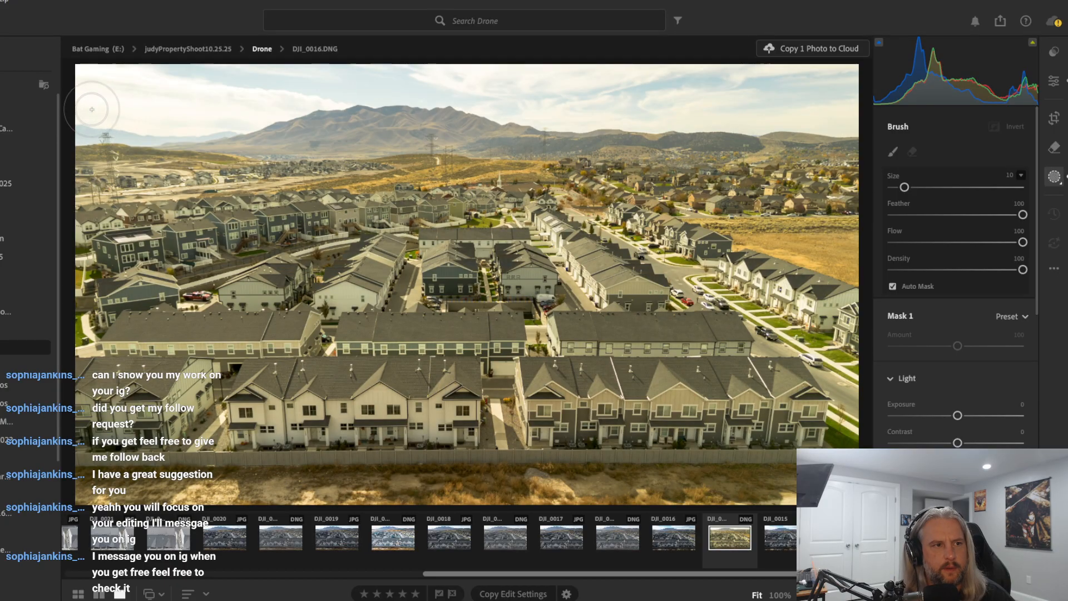
mouse_move(89, 109)
mouse_down()
mouse_move(197, 122)
mouse_move(237, 108)
mouse_move(249, 120)
mouse_move(377, 89)
mouse_move(522, 101)
mouse_move(571, 120)
mouse_move(845, 117)
mouse_move(843, 74)
mouse_move(770, 63)
mouse_move(137, 61)
mouse_move(84, 80)
mouse_move(67, 105)
mouse_move(118, 75)
mouse_move(634, 92)
mouse_move(748, 81)
mouse_move(818, 93)
mouse_move(759, 100)
mouse_move(816, 82)
mouse_up()
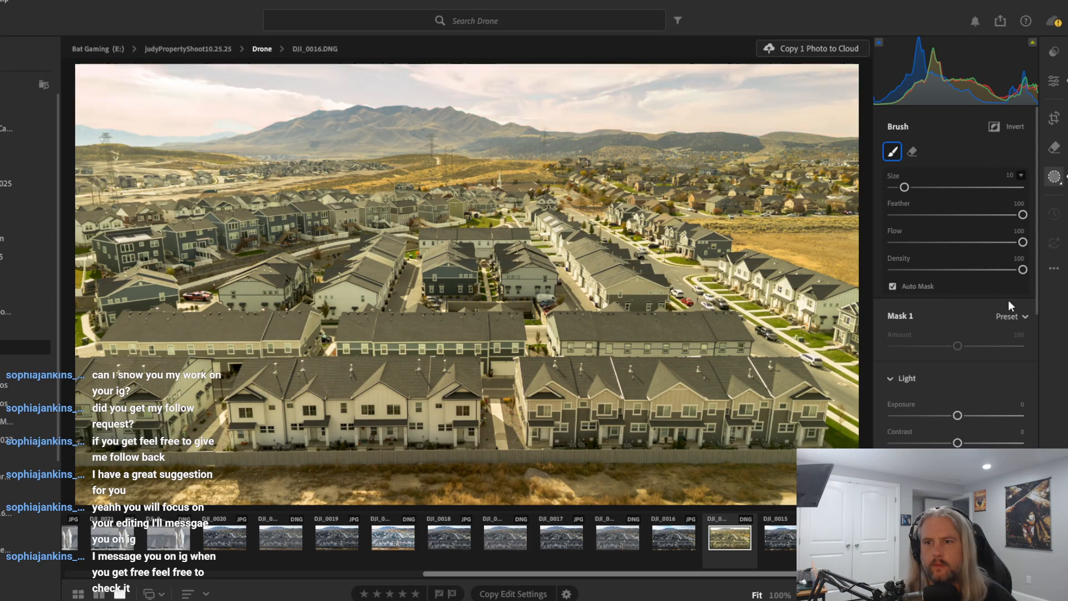
Set the brushed cloud mask's exposure to -1.00 and try a higher contrast
scroll(996, 317, down, 1)
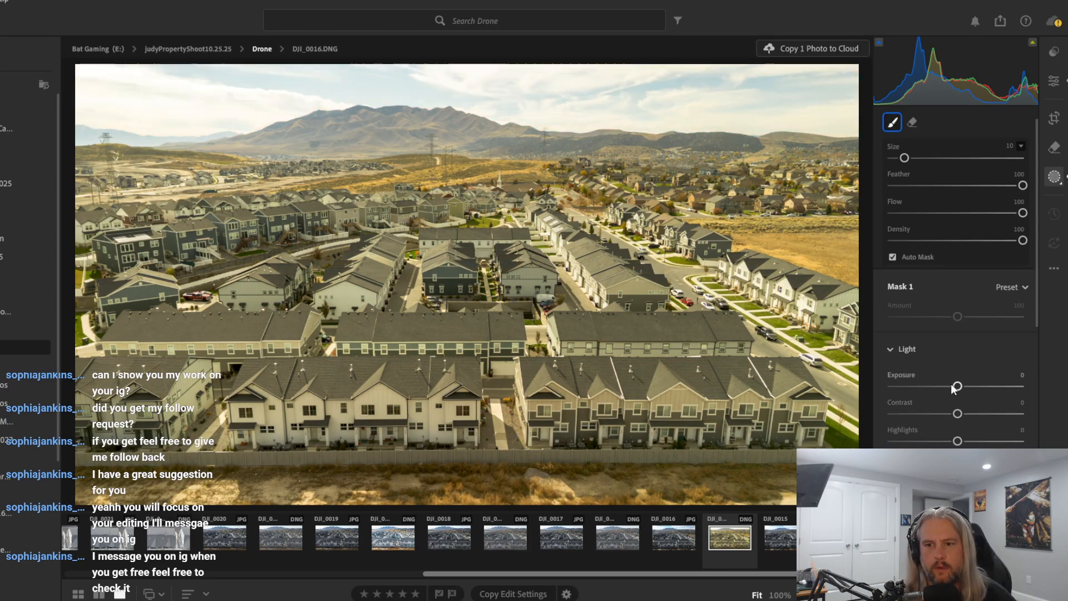
mouse_move(957, 386)
mouse_down()
mouse_move(938, 404)
mouse_move(928, 405)
mouse_move(947, 394)
mouse_move(881, 415)
mouse_move(919, 392)
mouse_move(938, 397)
mouse_up()
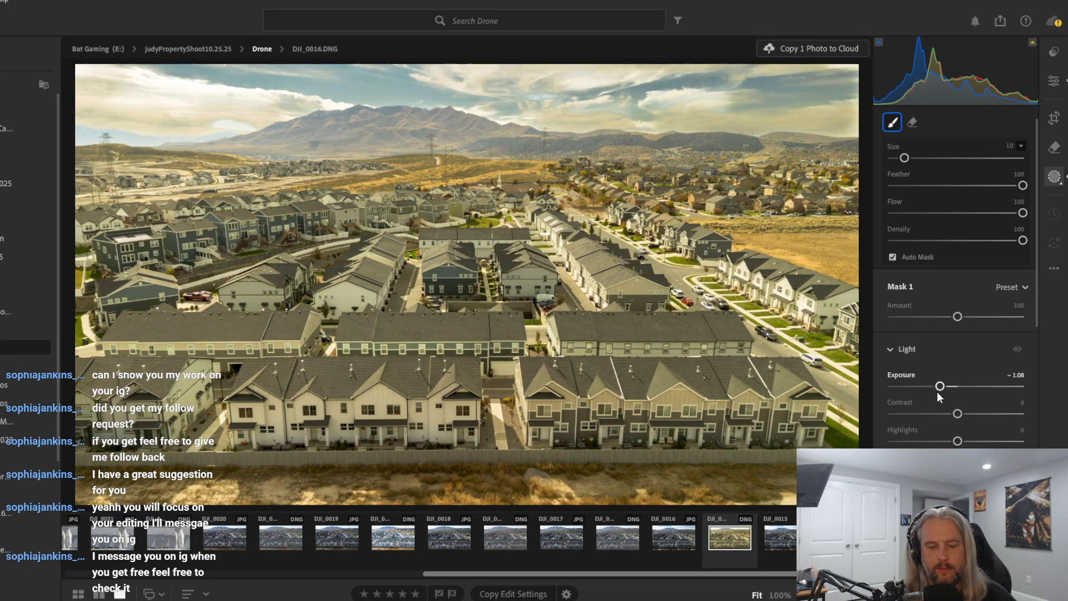
double_click(937, 391)
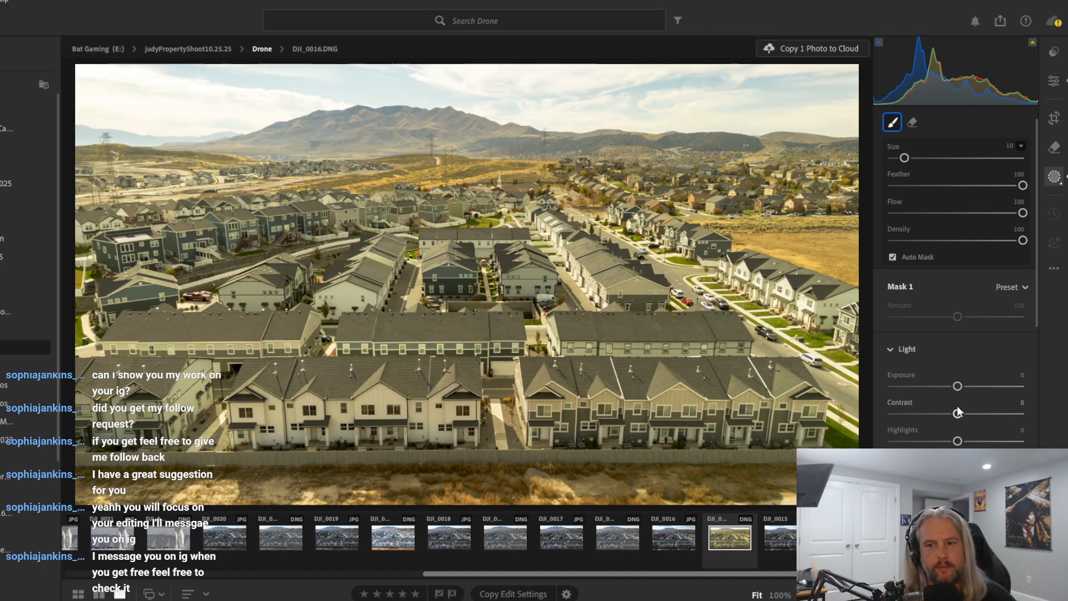
drag(956, 386, 939, 392)
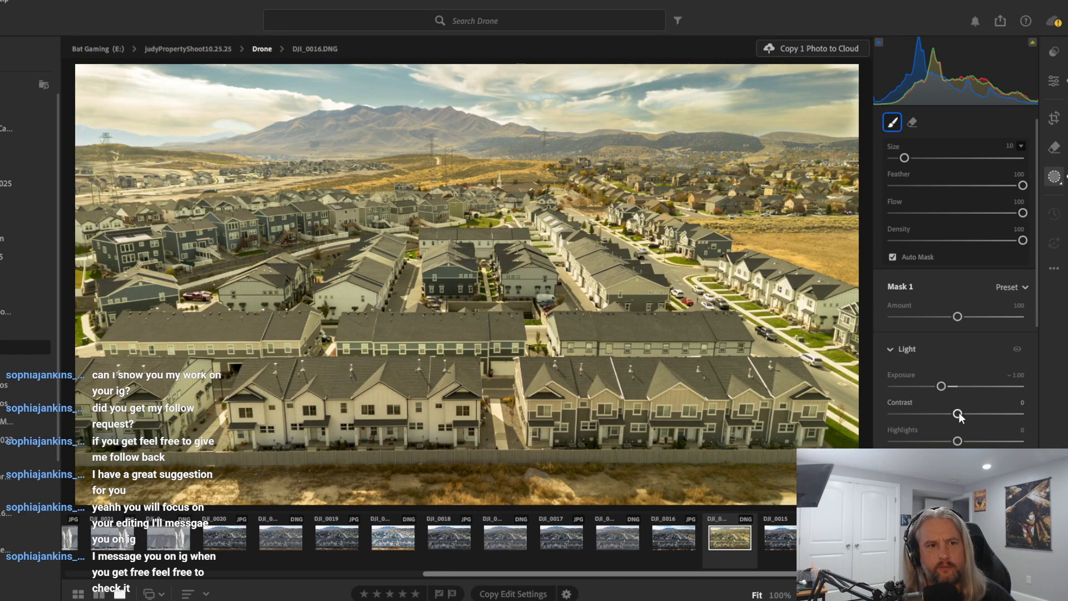
drag(959, 412, 988, 413)
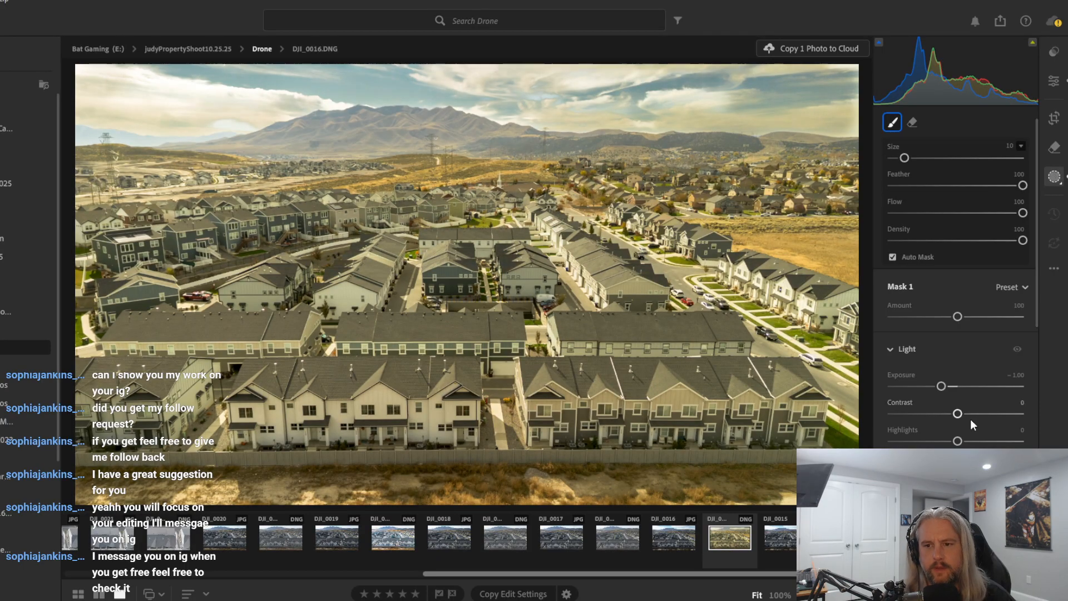
Set the brushed cloud mask's dehaze to +13
scroll(970, 419, down, 8)
scroll(972, 425, down, 4)
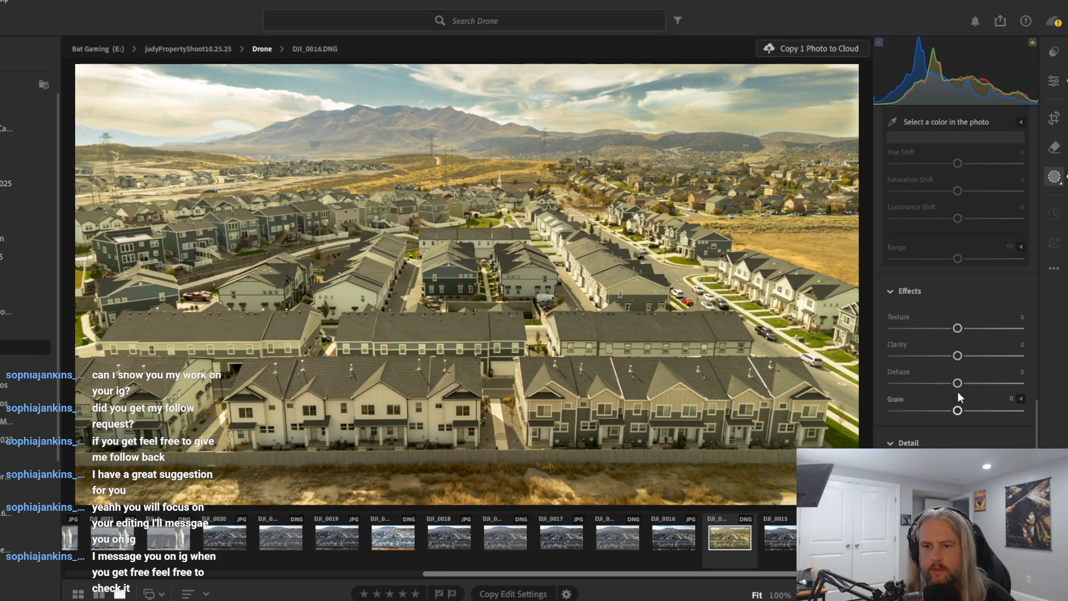
mouse_move(957, 384)
mouse_down()
mouse_move(973, 384)
mouse_move(967, 392)
mouse_up()
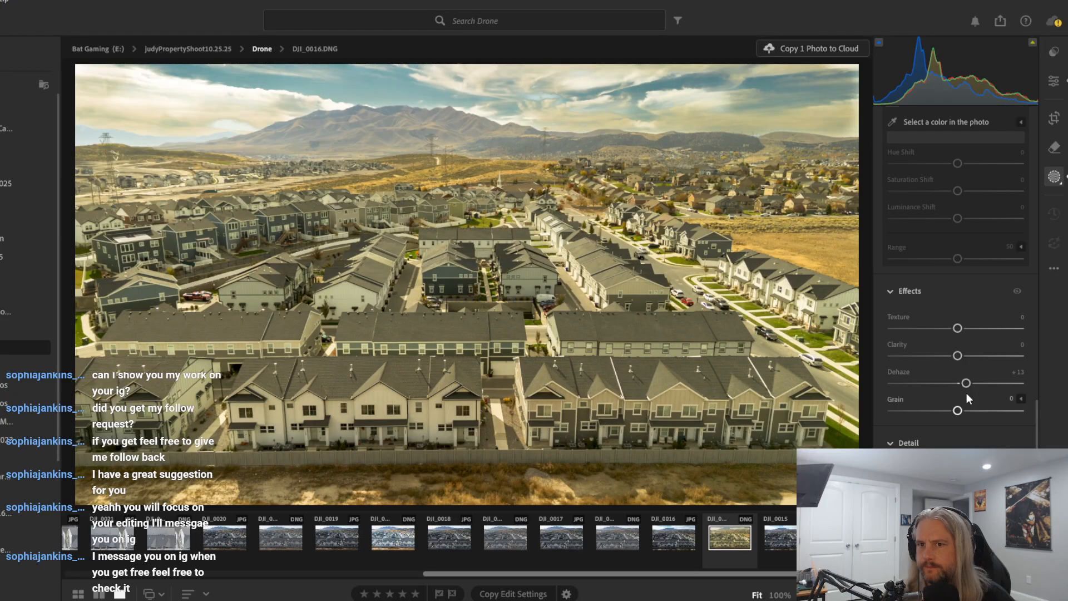
Try reducing the brushed cloud mask's highlights to -17, and undo the change
scroll(966, 393, up, 10)
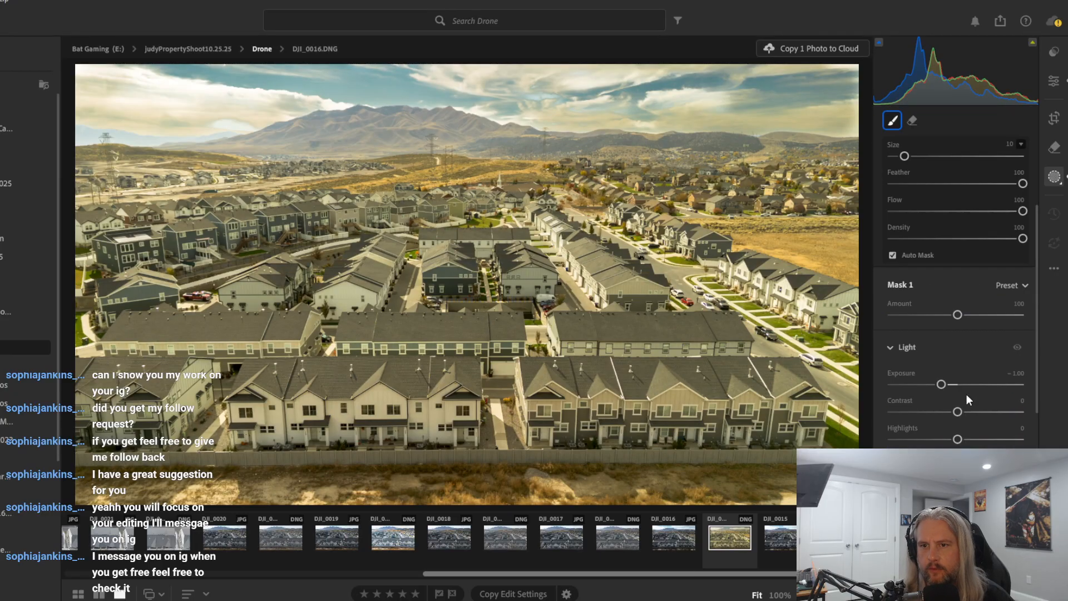
scroll(966, 394, down, 1)
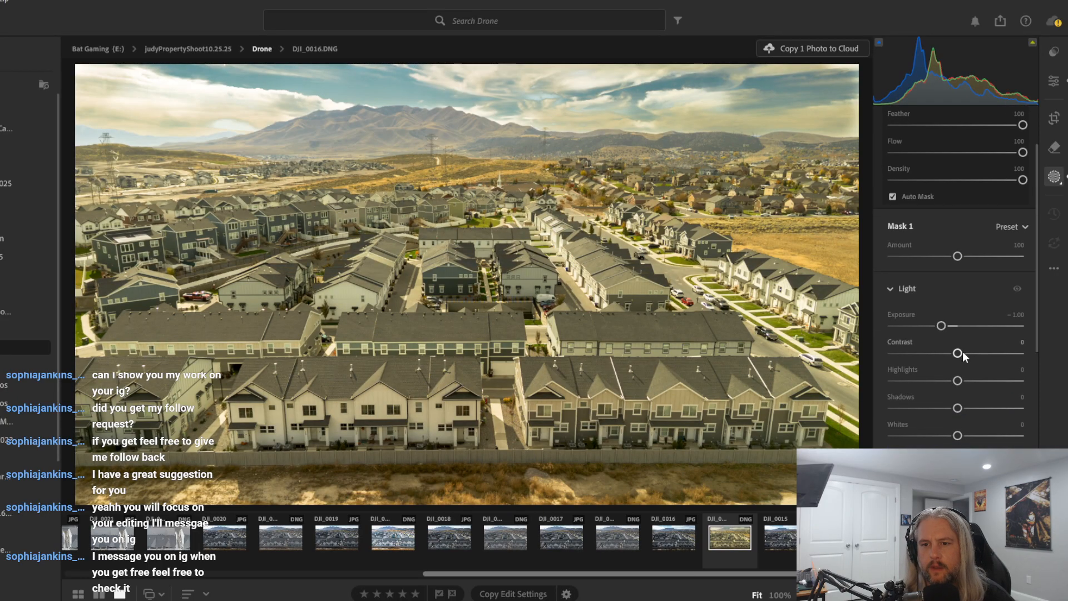
drag(956, 386, 948, 415)
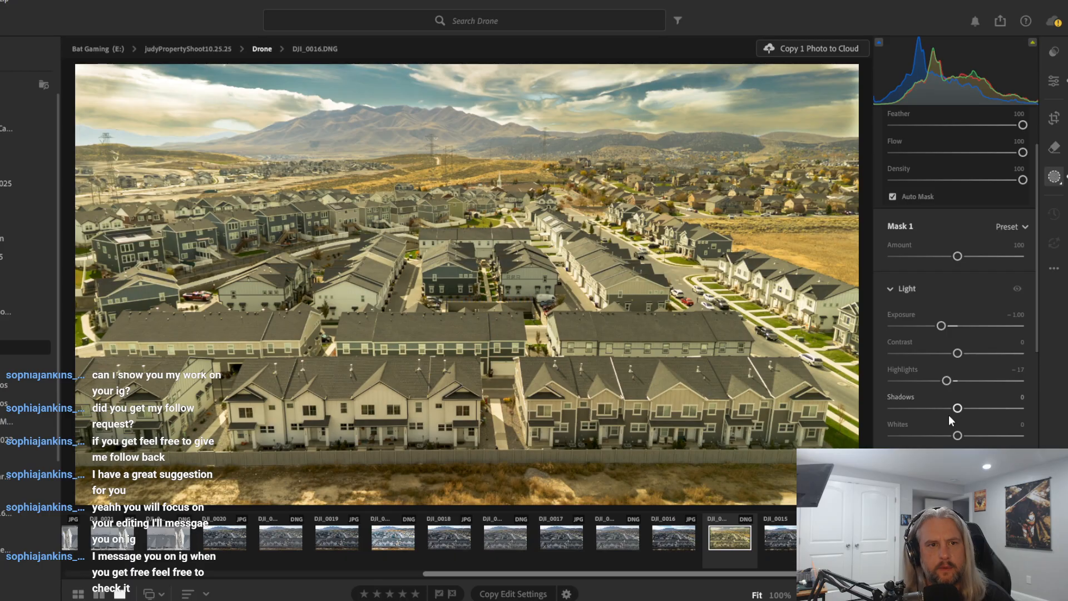
key(ctrl+z)
key(ctrl+z)
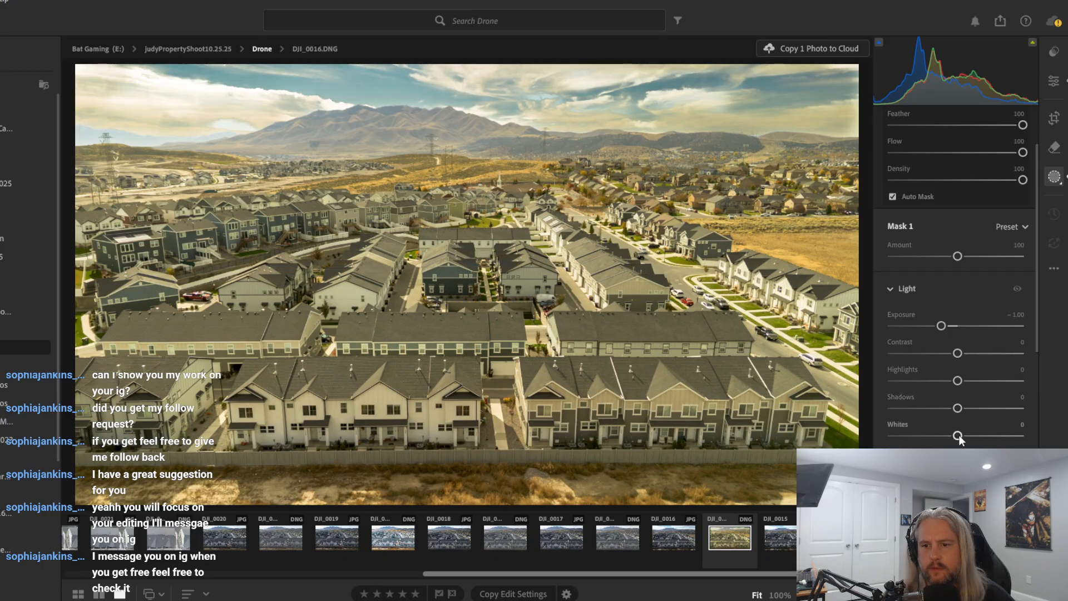
Set the brushed cloud mask's whites to -9 and its exposure to -0.68
mouse_move(958, 440)
mouse_down()
mouse_move(939, 444)
mouse_move(952, 437)
mouse_up()
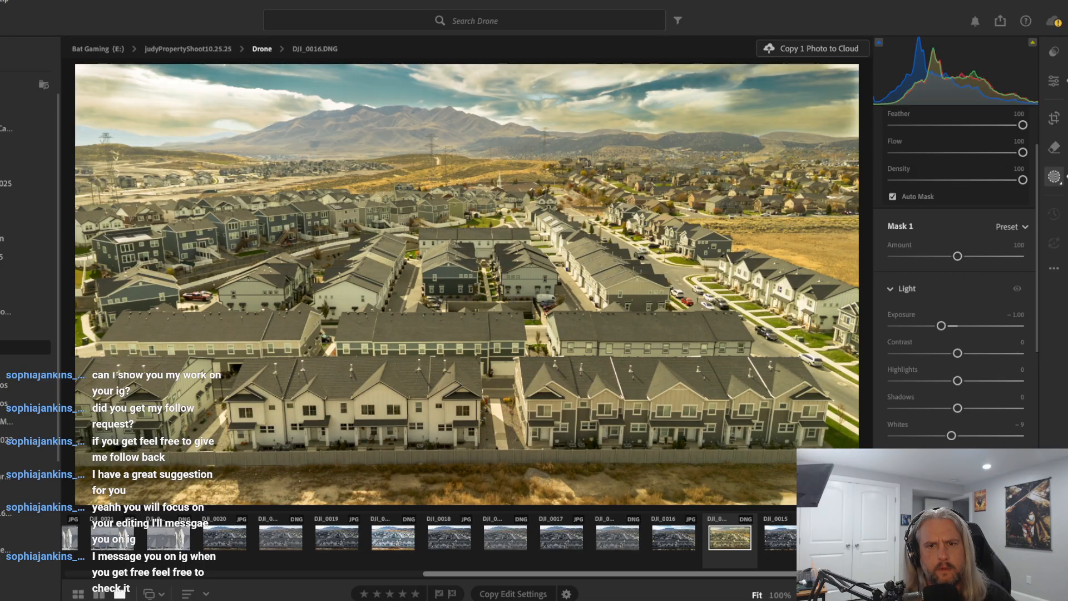
mouse_move(945, 463)
mouse_down()
mouse_move(968, 463)
mouse_move(948, 463)
mouse_up()
drag(956, 411, 1051, 409)
key(ctrl+z)
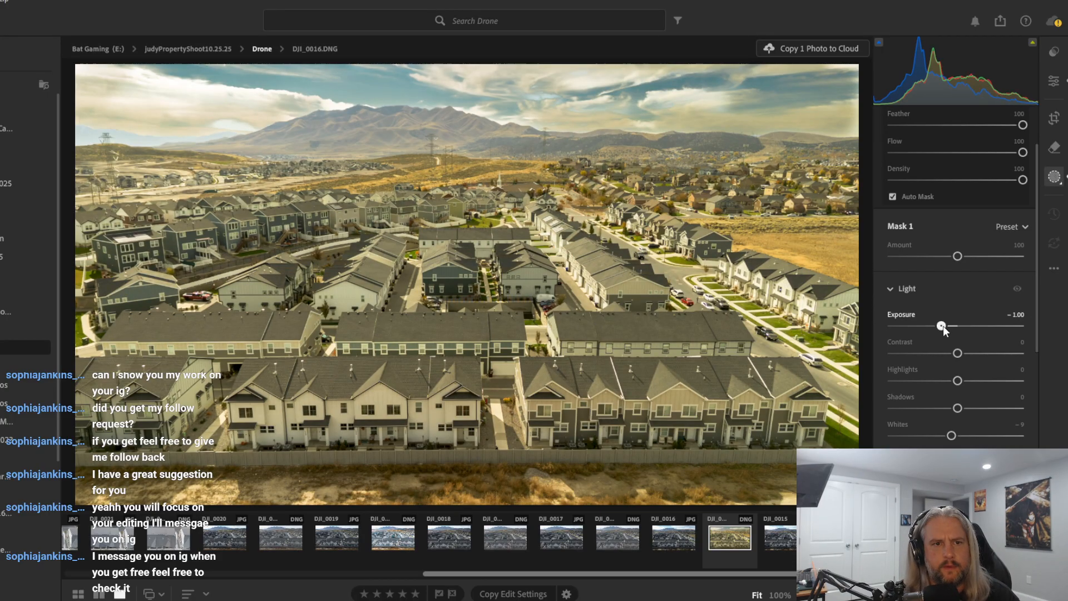
drag(943, 325, 949, 324)
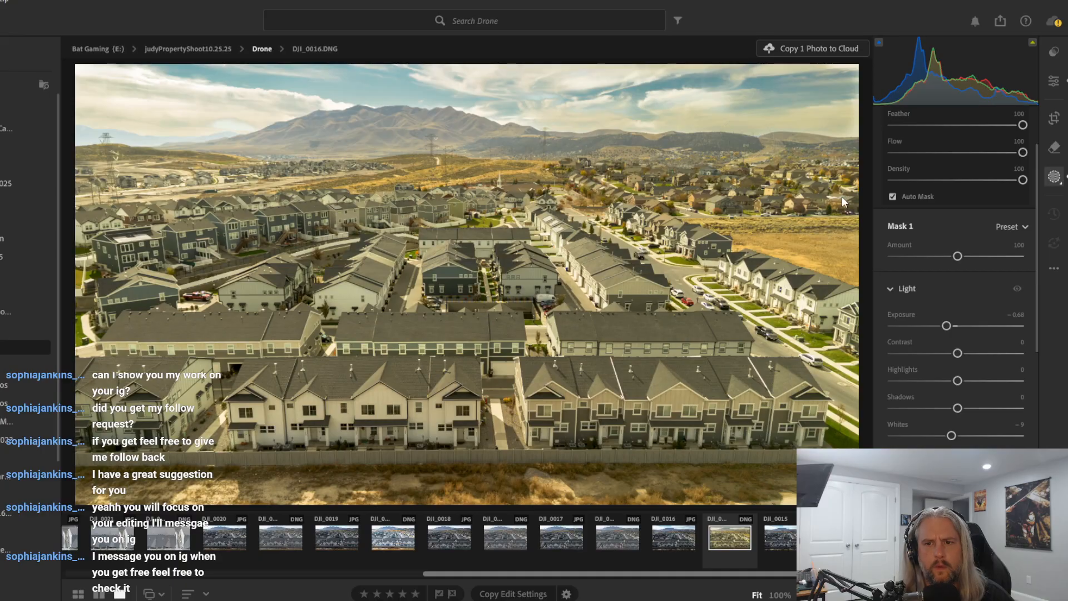
Show the mask overlay and paint the missed strip of low sky beside the mountain's left slope into the cloud mask
key(o)
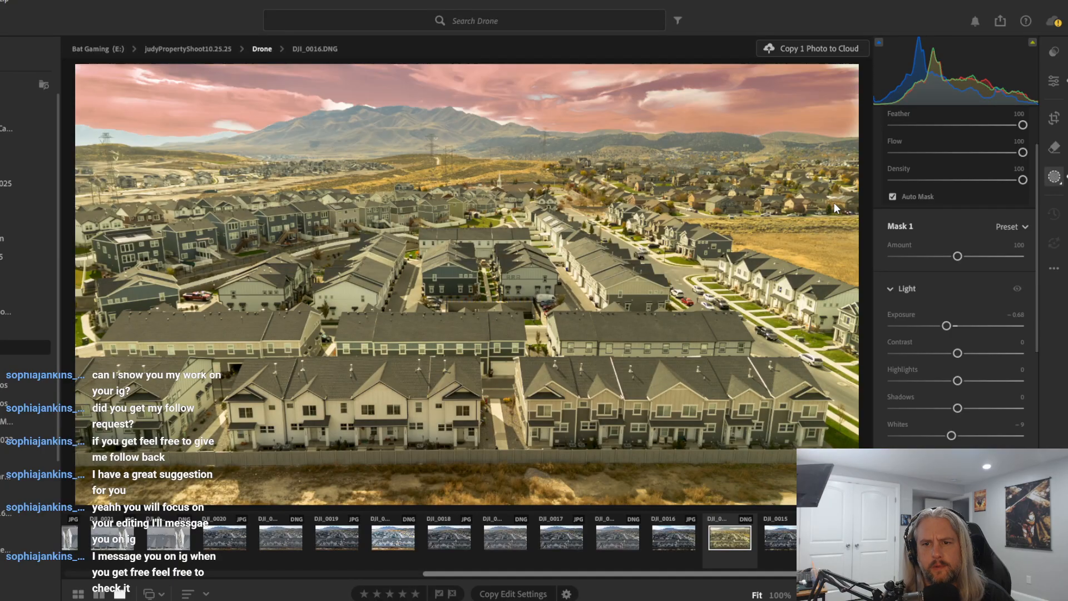
mouse_move(257, 118)
mouse_down()
mouse_move(215, 134)
mouse_move(78, 133)
mouse_move(177, 129)
mouse_up()
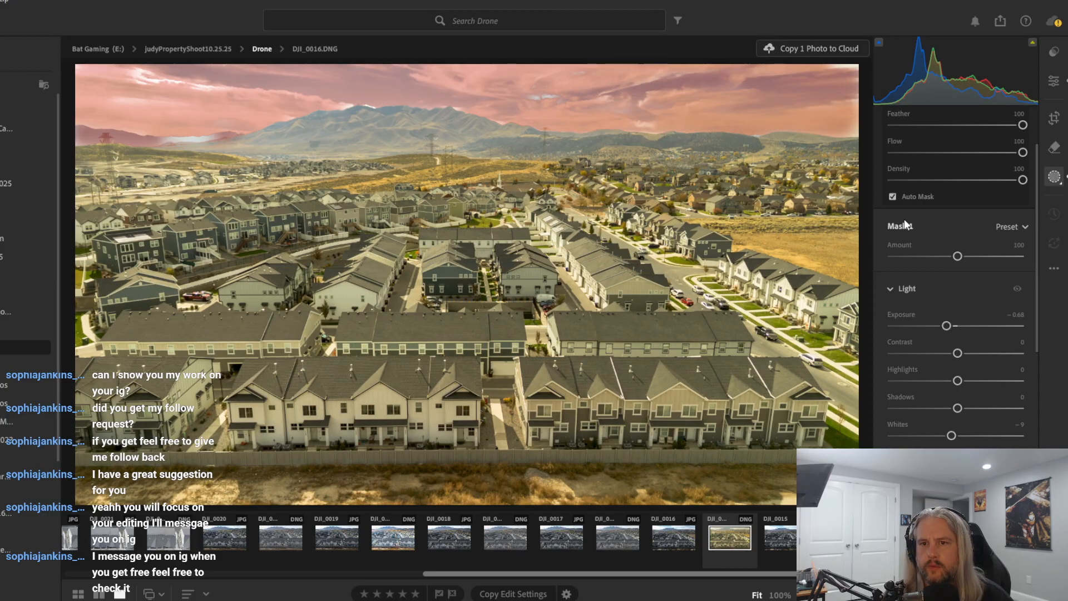
Warm the brushed cloud mask with temperature +22, tint +36 and saturation +60
scroll(1005, 381, down, 5)
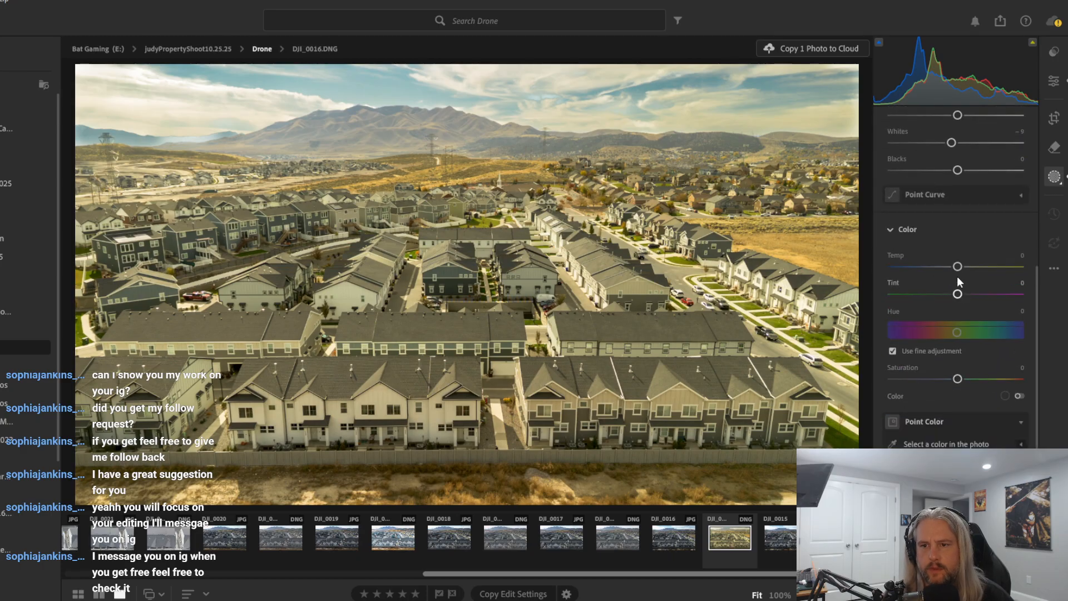
drag(957, 267, 980, 306)
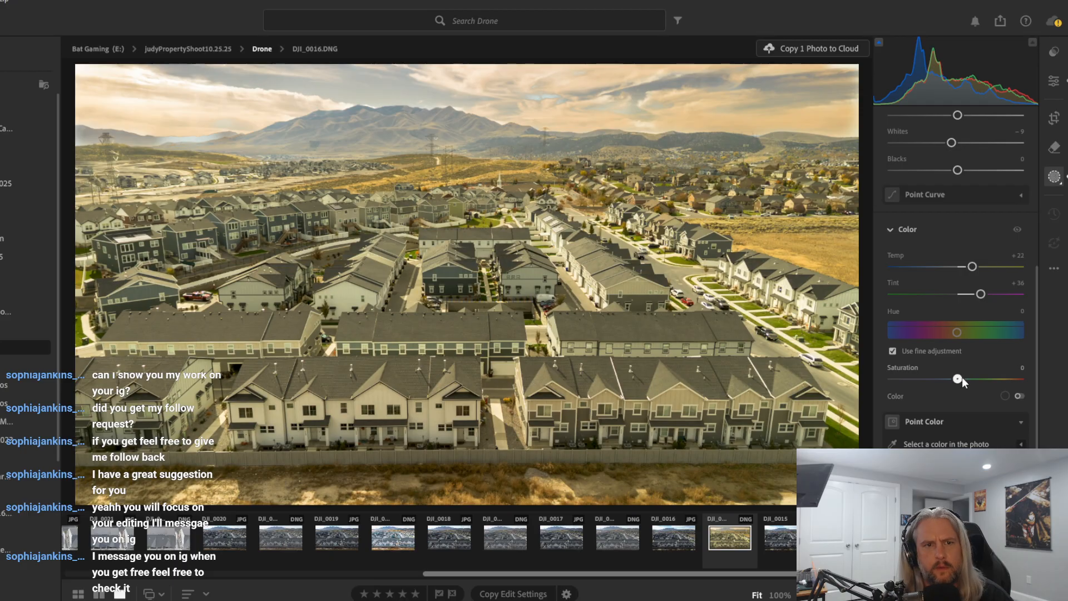
drag(963, 376, 979, 369)
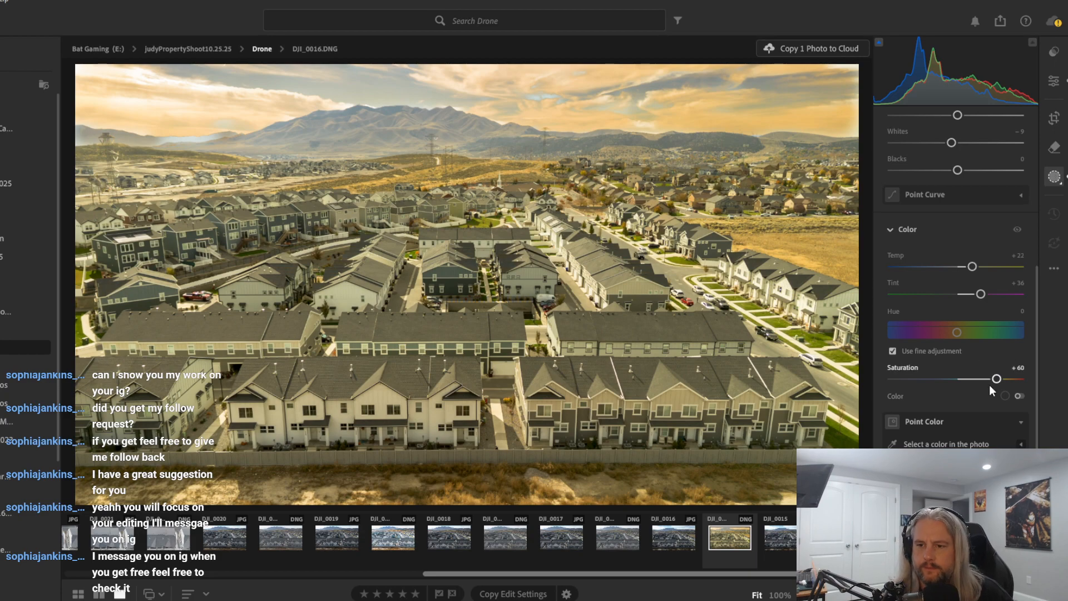
Try a red and a green color overlay on the cloud mask, and turn the overlay off
click(1018, 396)
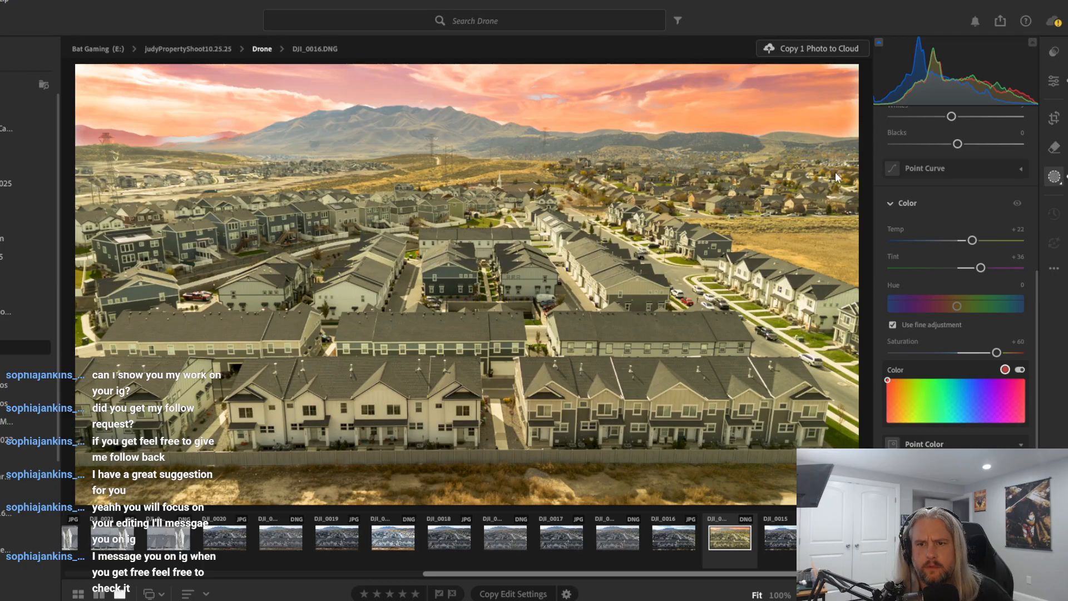
click(1018, 369)
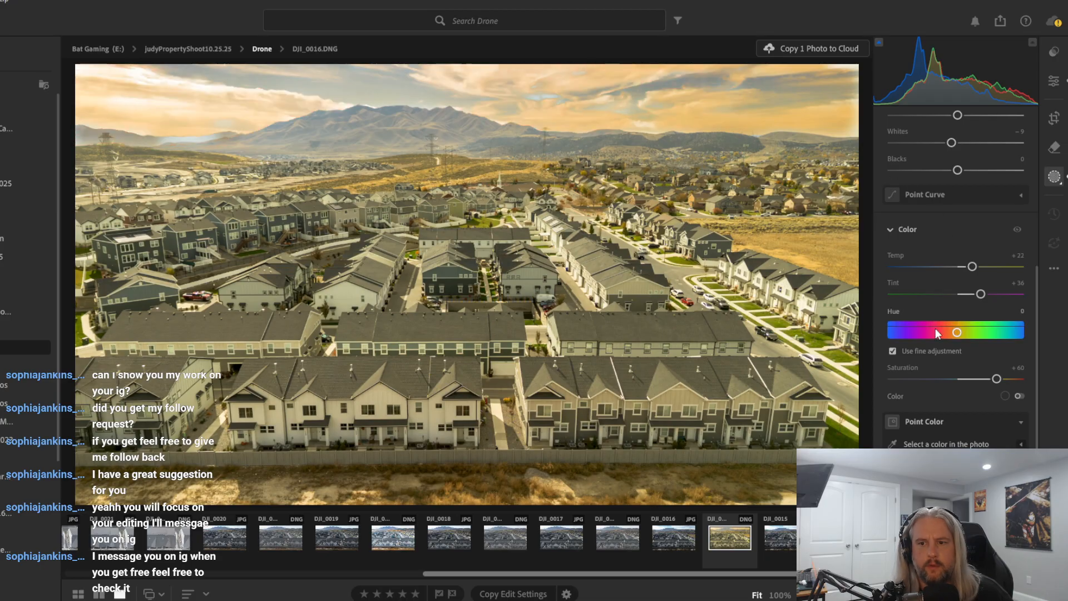
click(1020, 395)
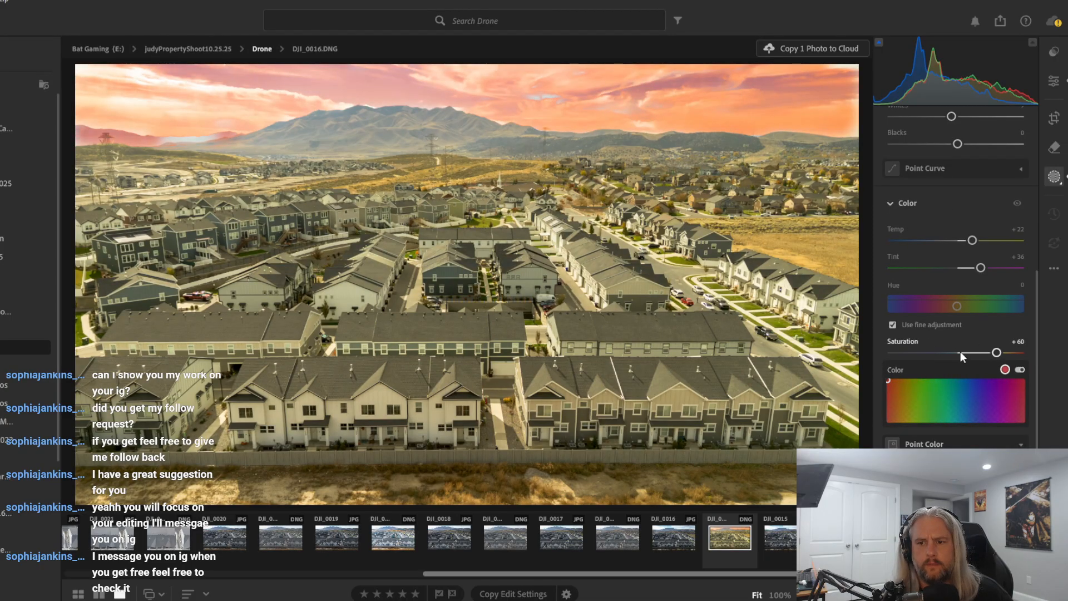
mouse_move(924, 387)
mouse_down()
mouse_move(915, 402)
mouse_move(942, 404)
mouse_move(930, 389)
mouse_move(940, 384)
mouse_up()
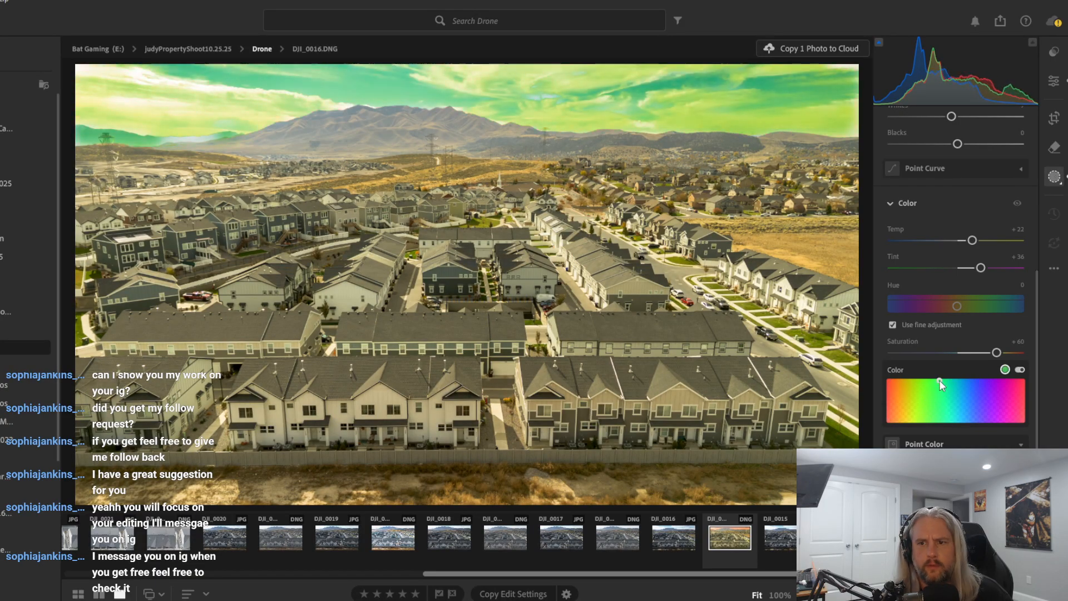
click(1022, 368)
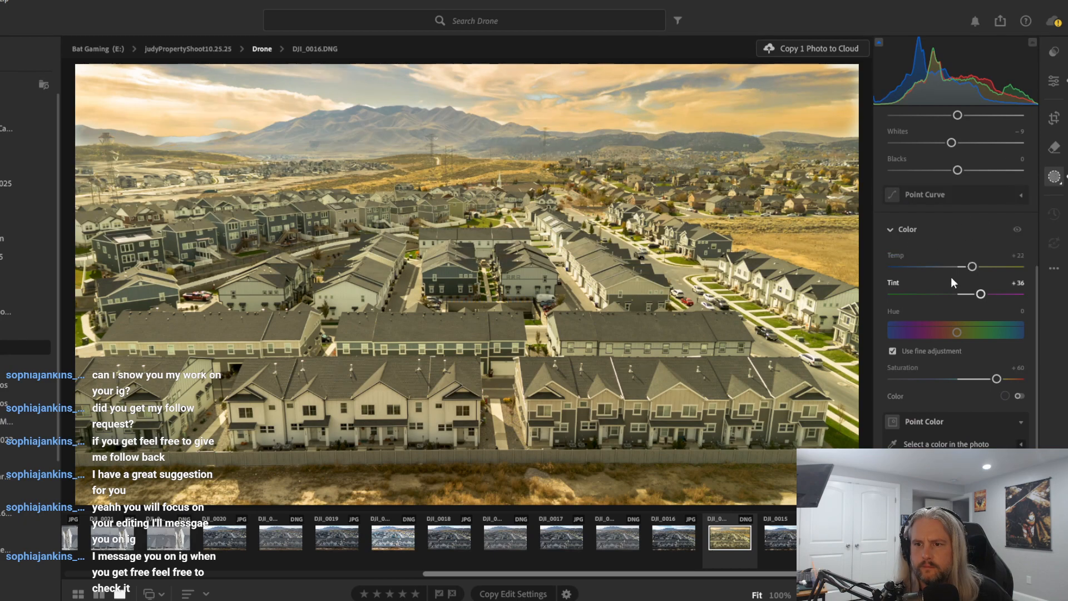
Raise the cloud mask's tint to +56
drag(972, 268, 978, 269)
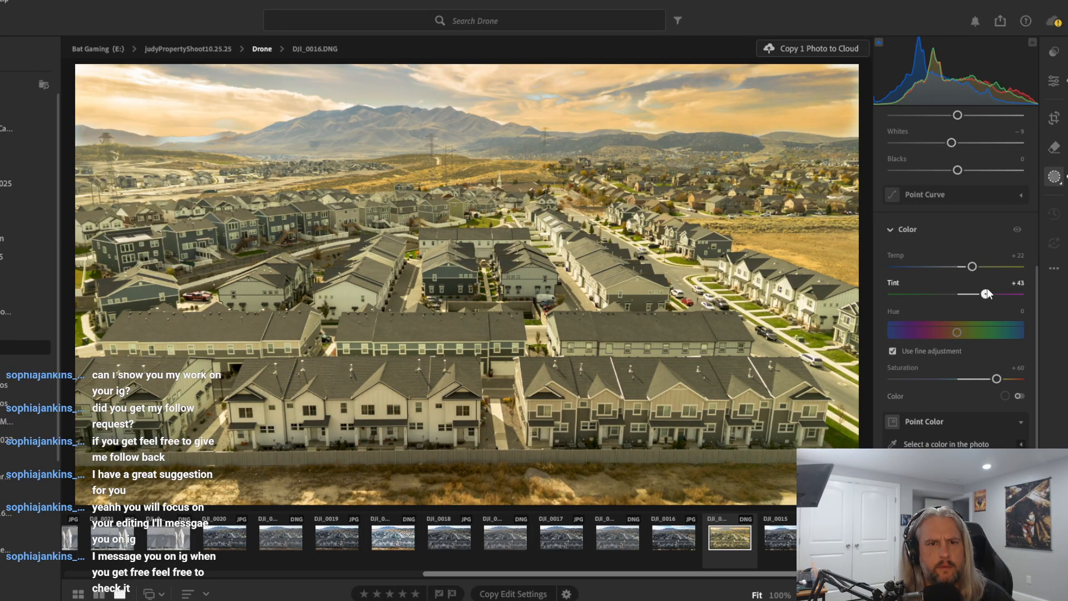
mouse_move(987, 288)
mouse_down()
mouse_move(948, 302)
mouse_move(993, 298)
mouse_up()
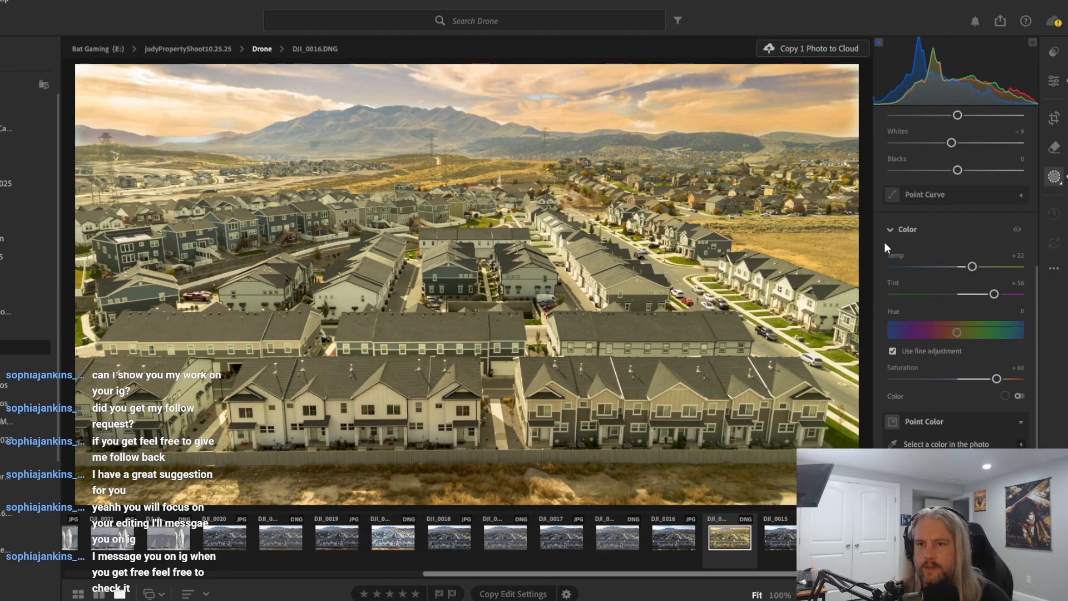
Try the cloud mask's exposure at +0.64 and at -1.24, undoing each change
scroll(946, 259, up, 2)
scroll(963, 271, up, 6)
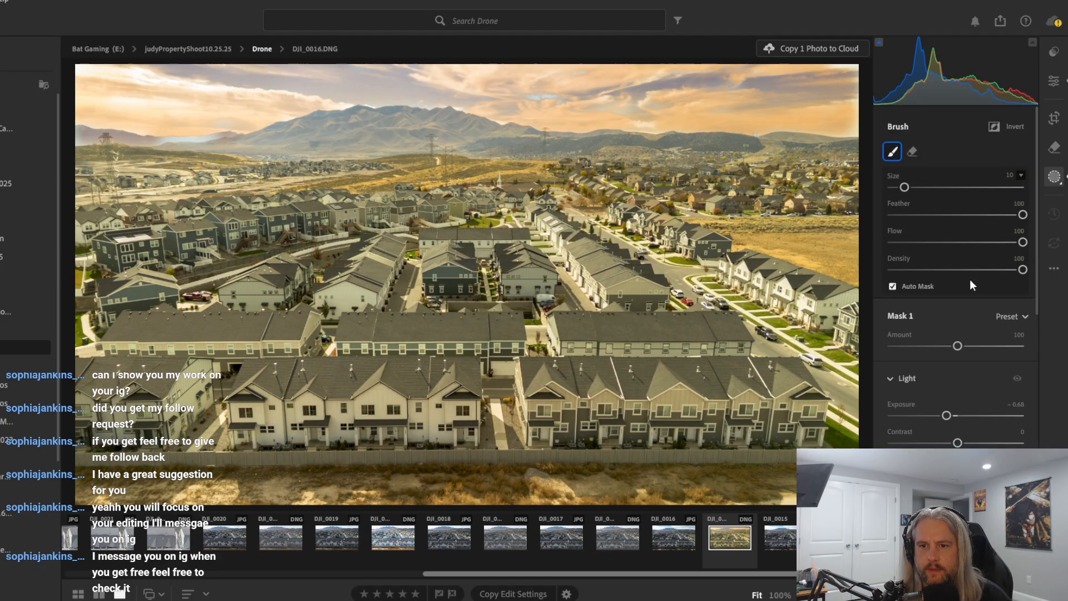
scroll(970, 280, down, 3)
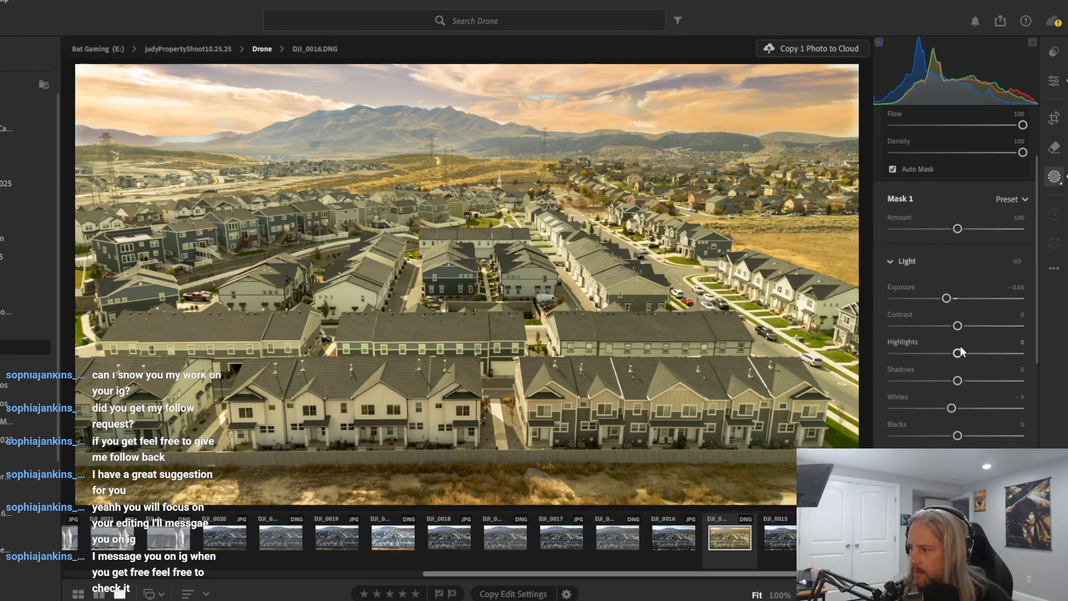
drag(947, 298, 969, 321)
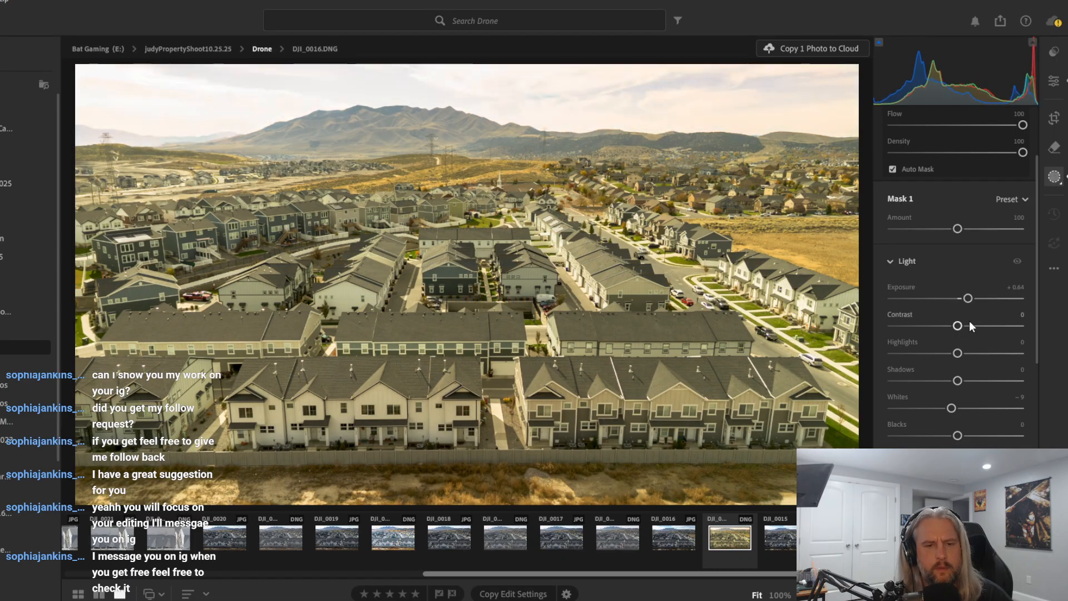
key(ctrl+z)
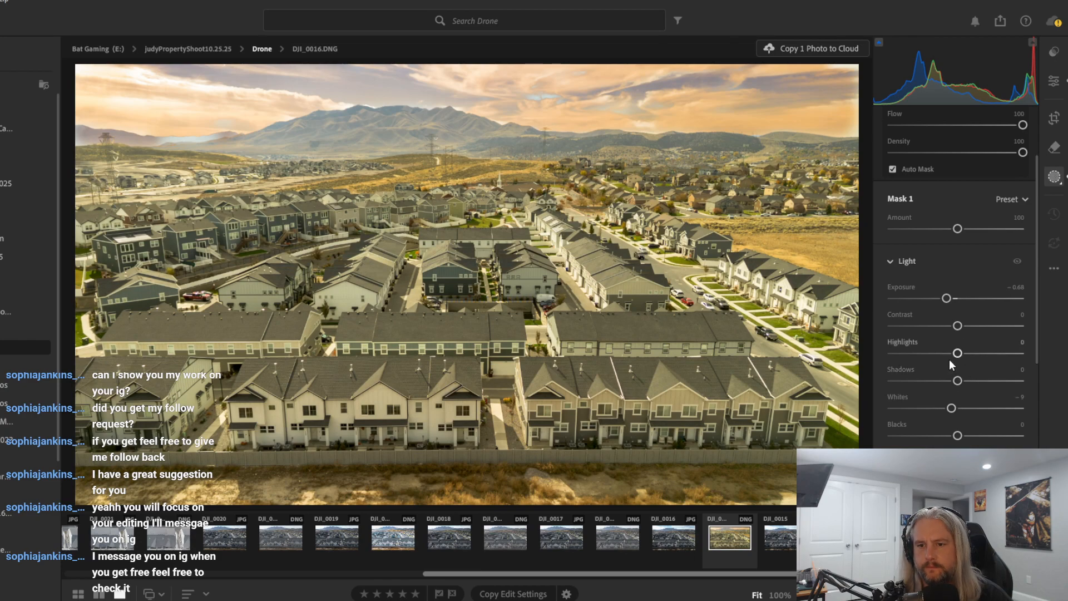
mouse_move(958, 381)
mouse_down()
mouse_move(988, 380)
mouse_move(932, 381)
mouse_move(957, 377)
mouse_up()
scroll(993, 332, down, 1)
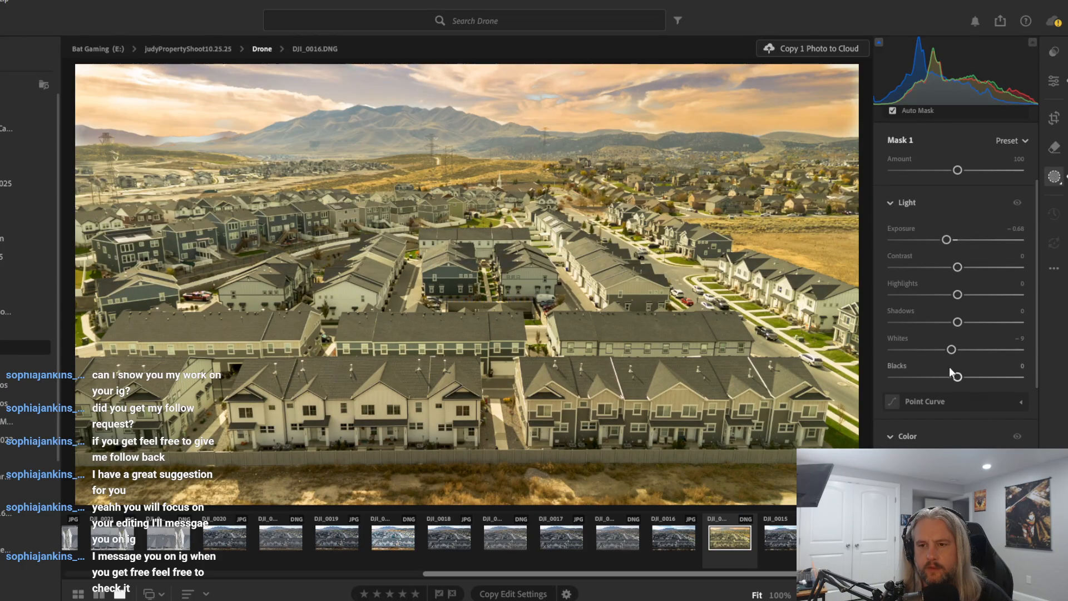
drag(947, 242, 938, 245)
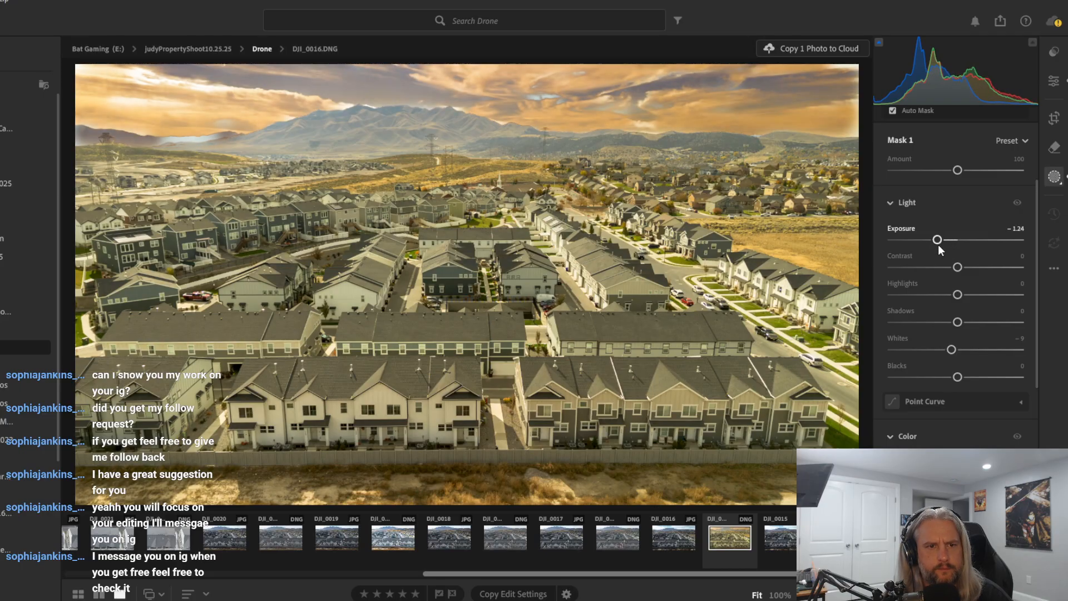
key(ctrl+z)
Set the cloud mask's tint to +26 and its temperature to +34
scroll(995, 363, down, 3)
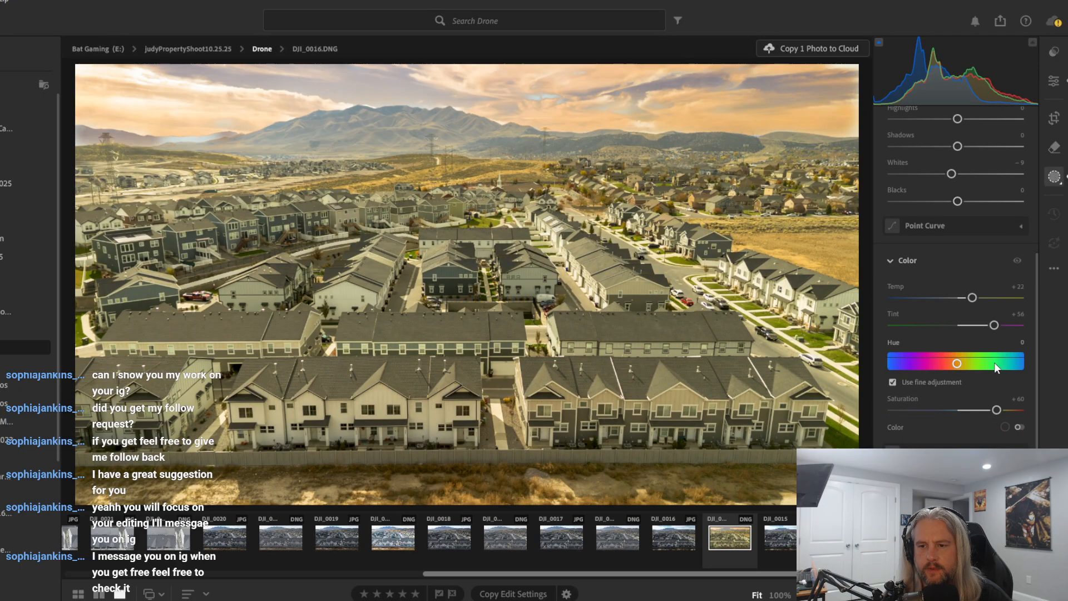
drag(996, 327, 991, 328)
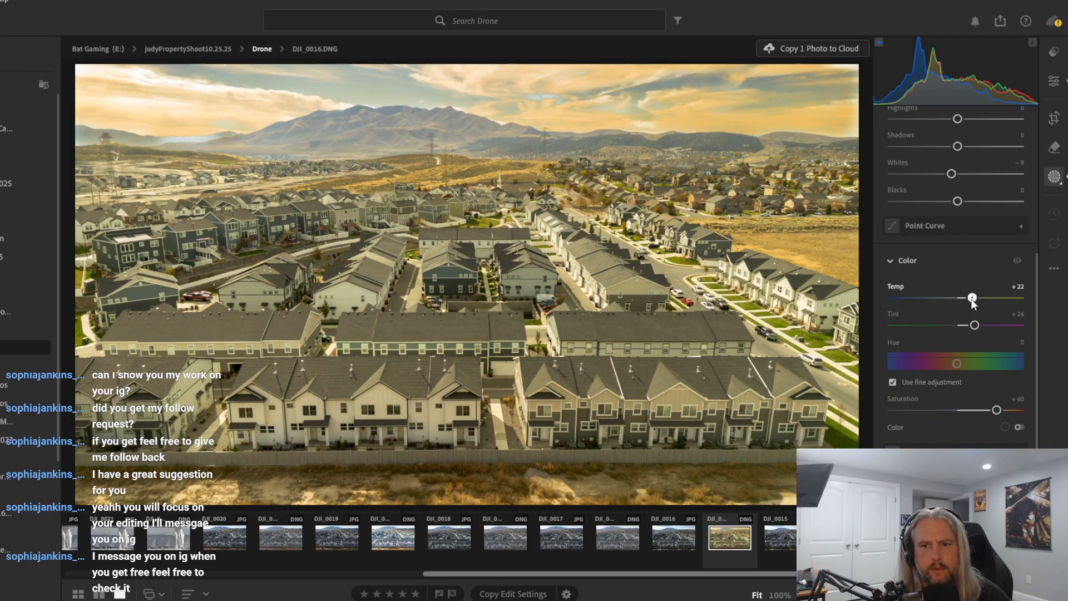
drag(983, 299, 979, 299)
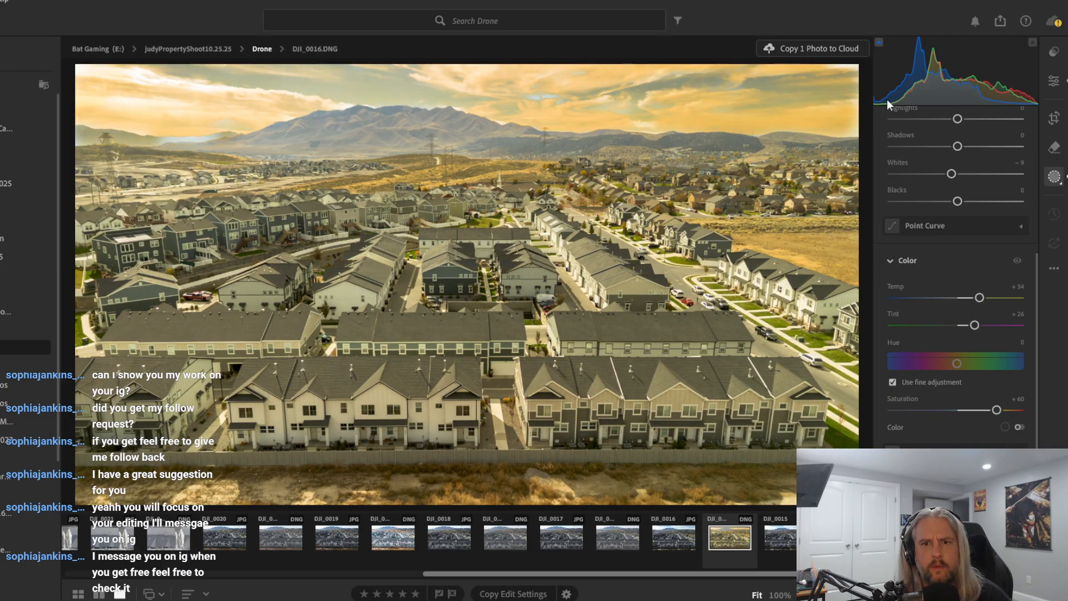
Shift the cloud mask's hue to -13.6 with fine adjustment
scroll(938, 276, down, 3)
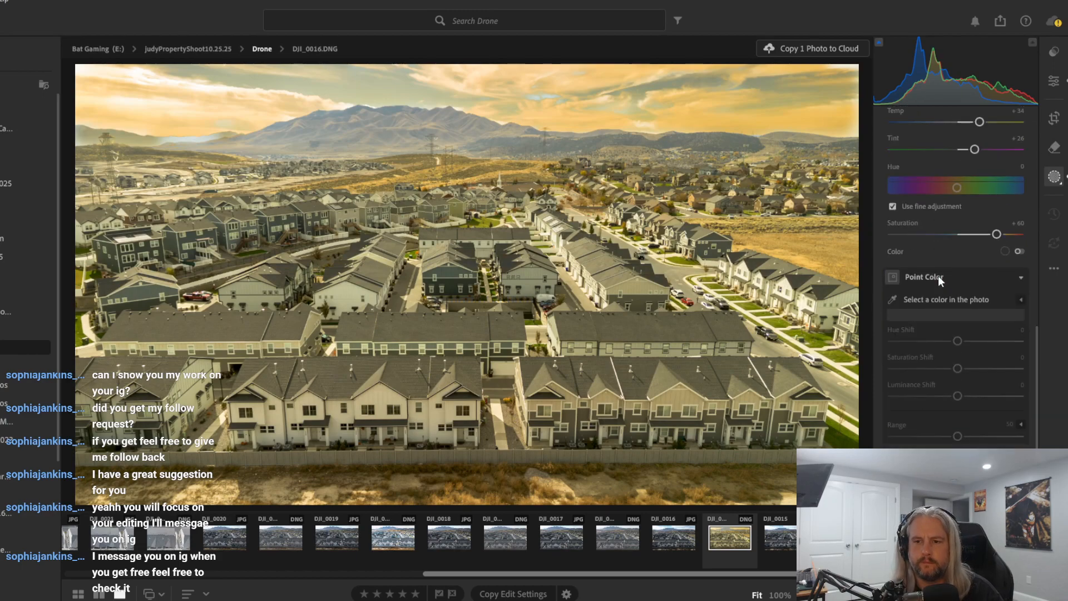
scroll(938, 276, down, 2)
scroll(938, 275, up, 5)
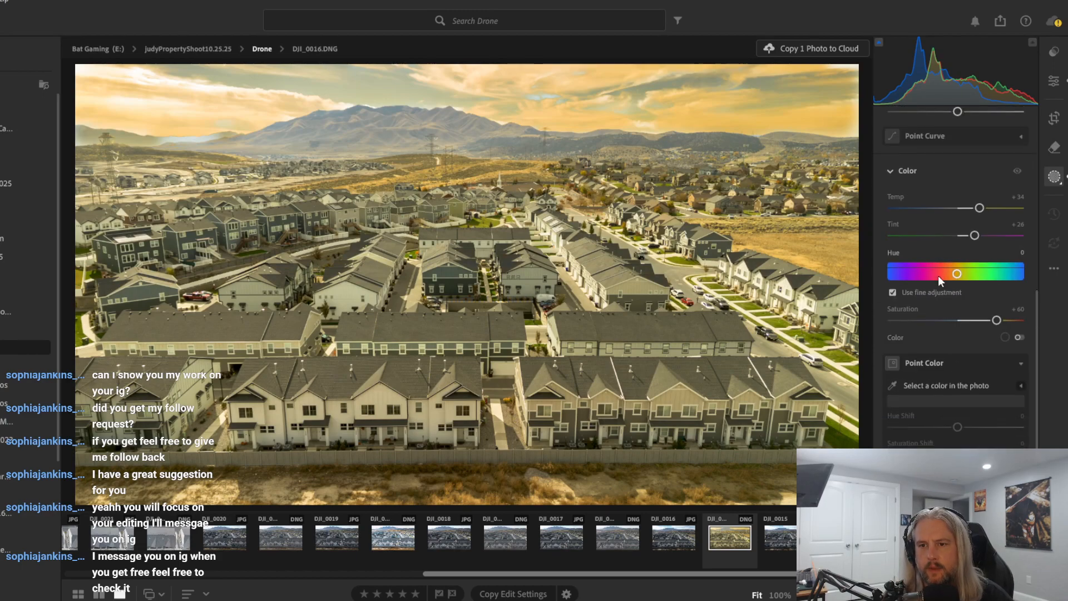
drag(955, 275, 955, 274)
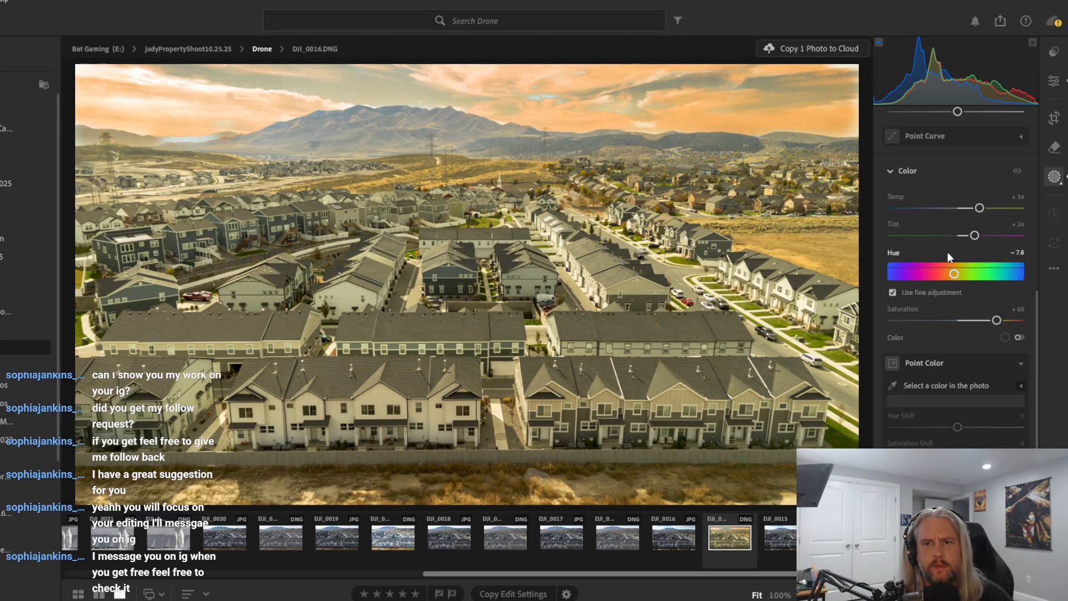
drag(954, 275, 952, 274)
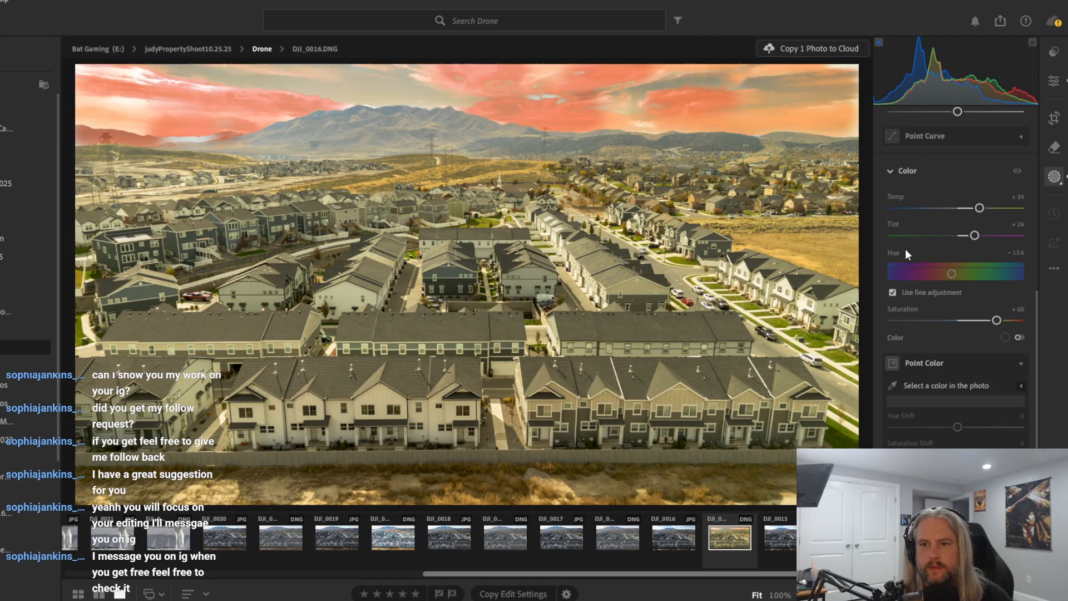
Turn off fine hue adjustment and reduce the cloud mask's saturation to +4
scroll(906, 249, down, 2)
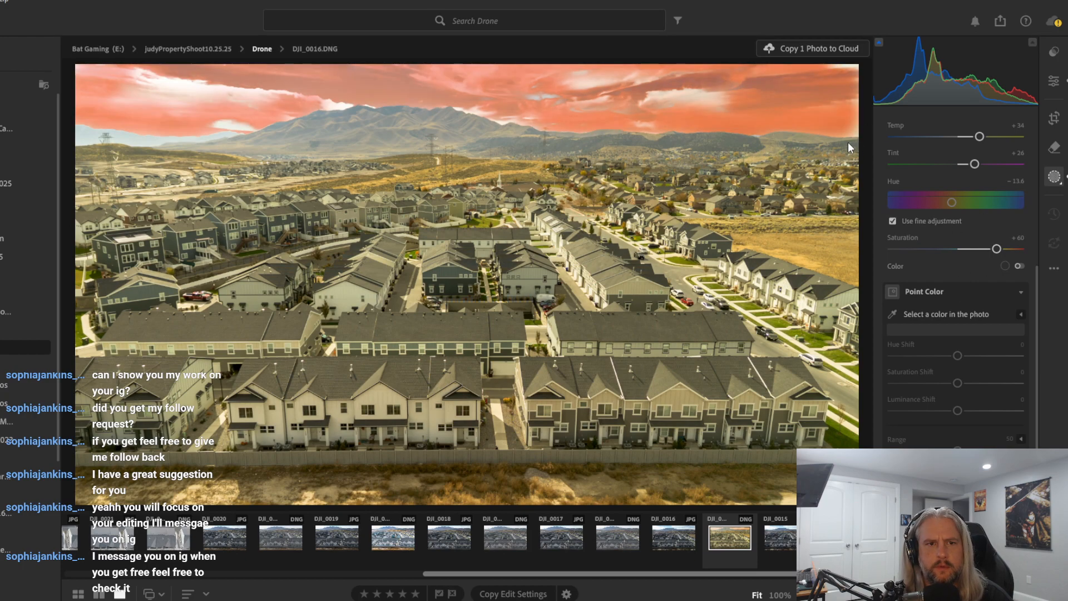
click(1003, 220)
scroll(987, 290, up, 1)
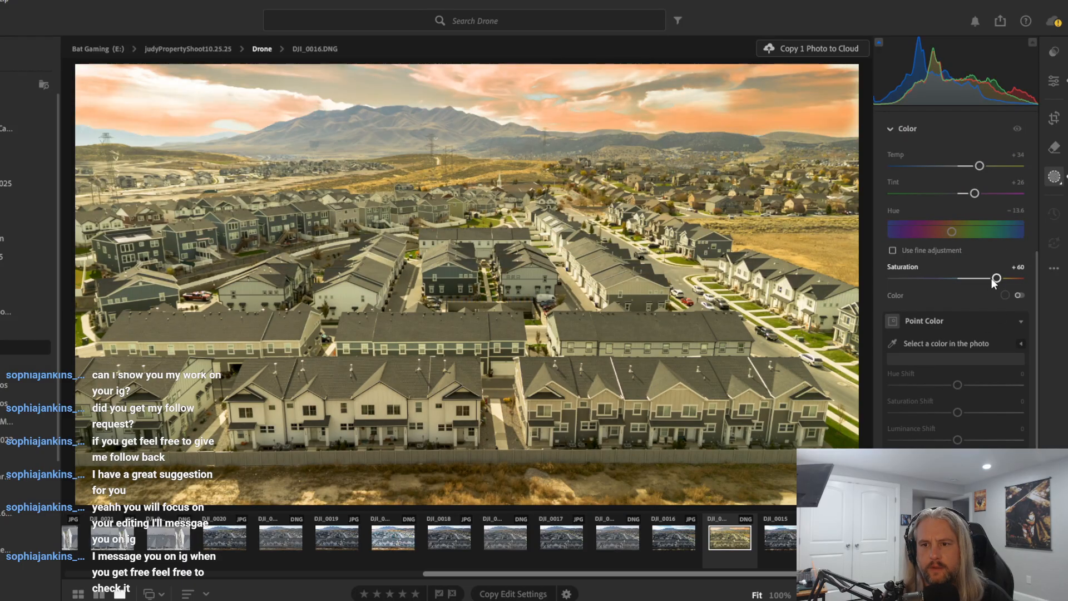
drag(996, 280, 957, 289)
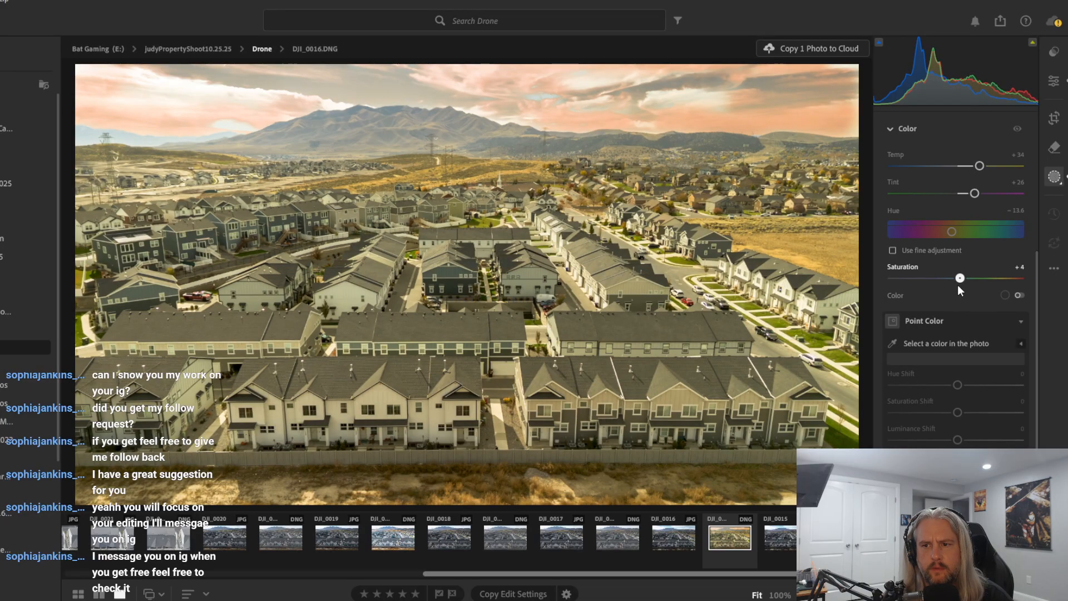
Set the cloud mask's saturation to +60, reset its hue to 0 and lower its temperature to +22
double_click(956, 285)
scroll(1006, 319, up, 3)
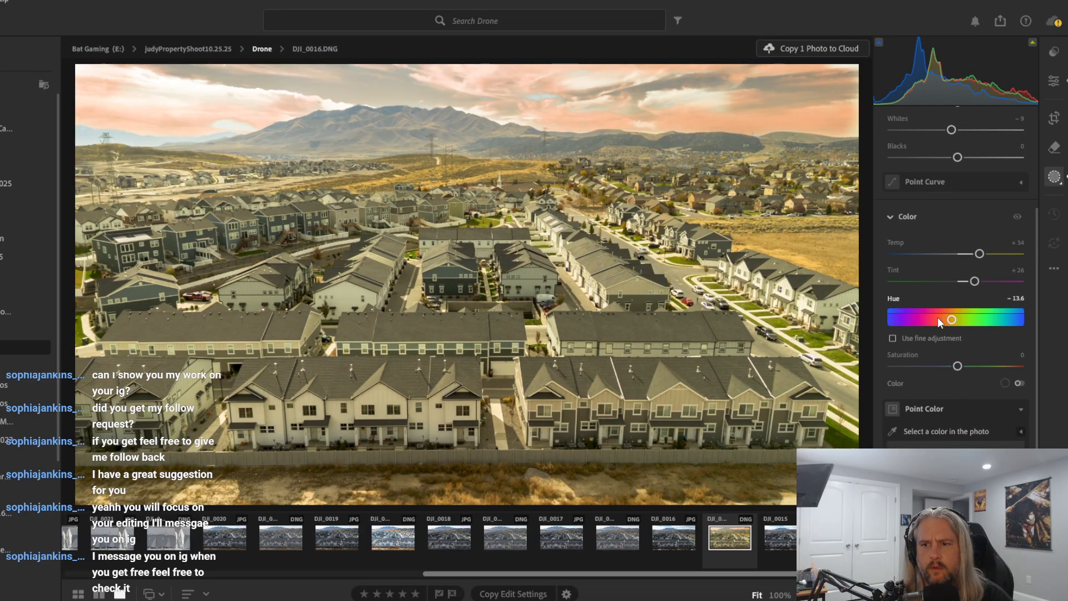
drag(958, 365, 997, 366)
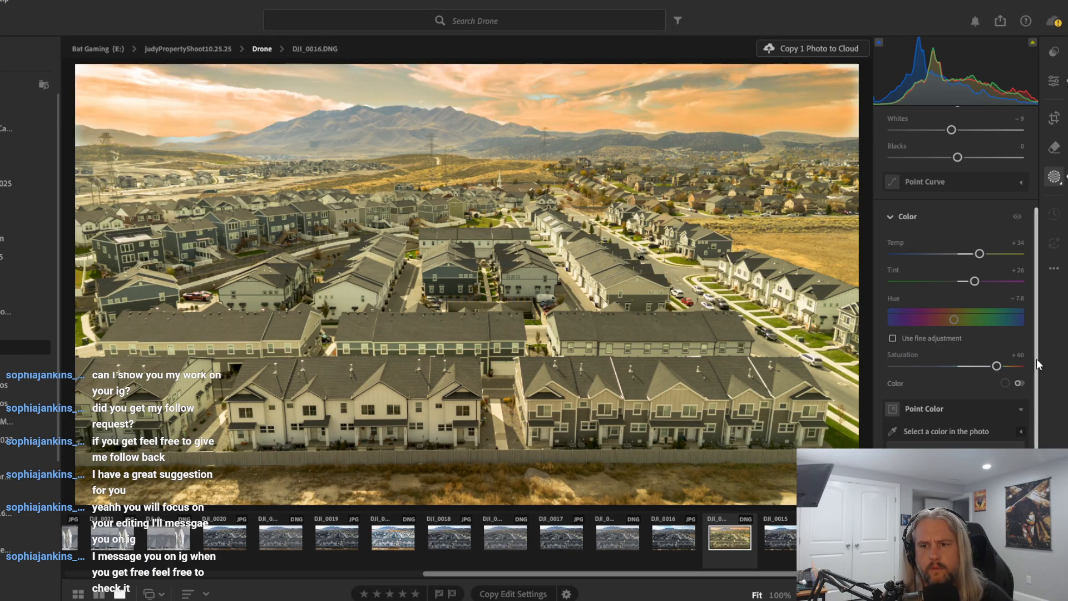
double_click(1015, 340)
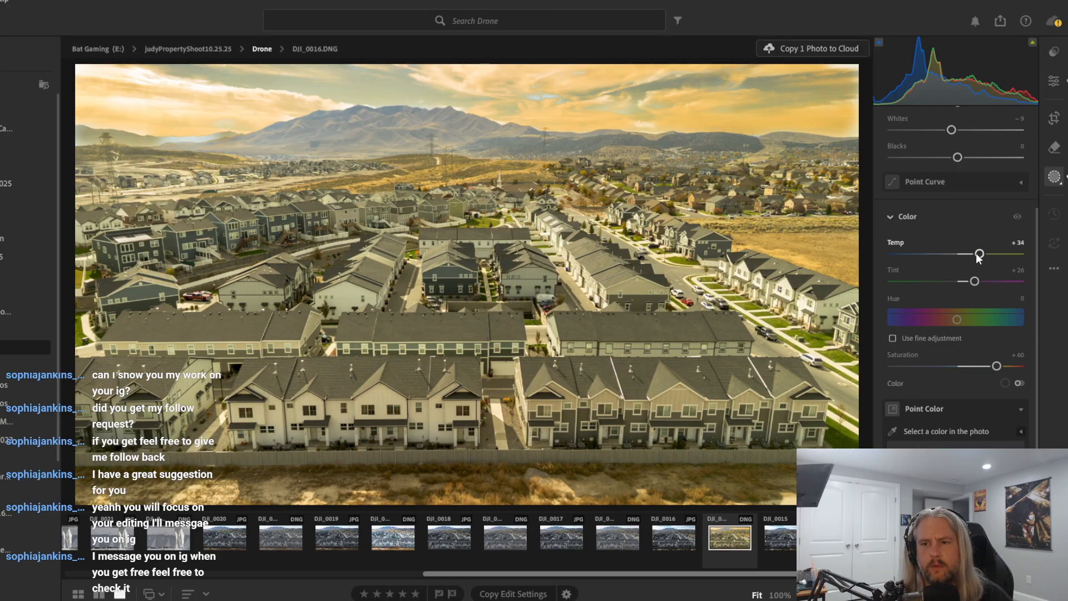
drag(979, 254, 973, 254)
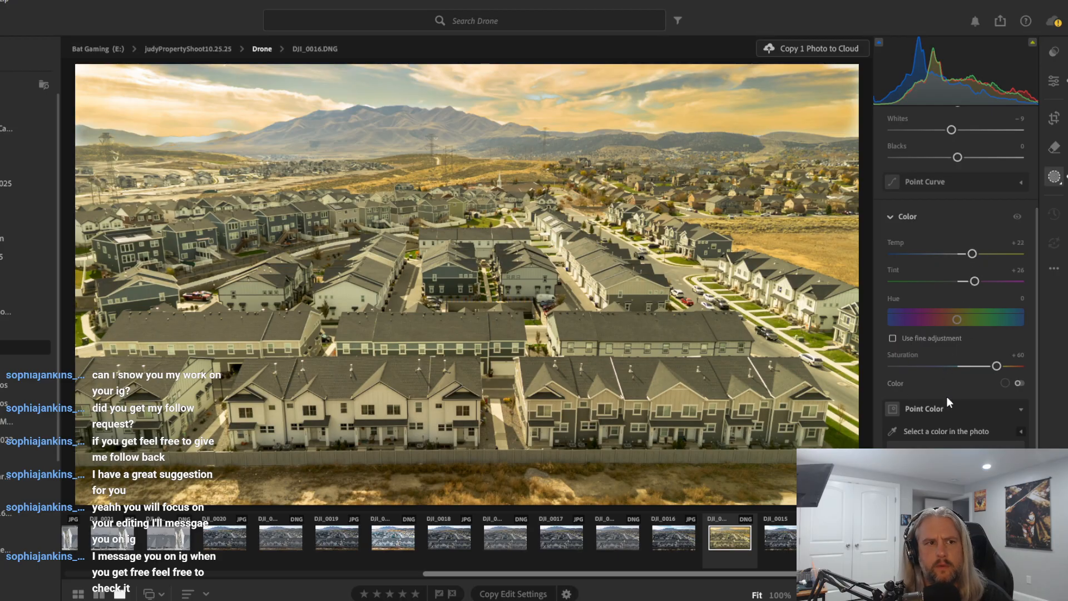
Undo the cloud mask's color edits until its temperature, tint, hue and saturation are all back at 0
key(ctrl+z)
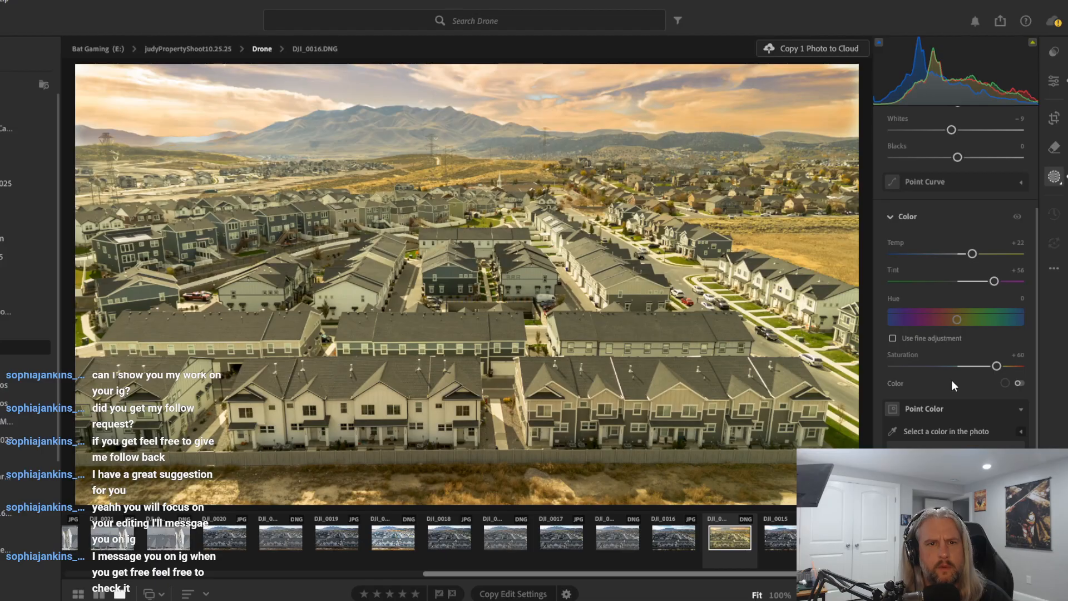
key(ctrl+z)
key(ctrl+z)
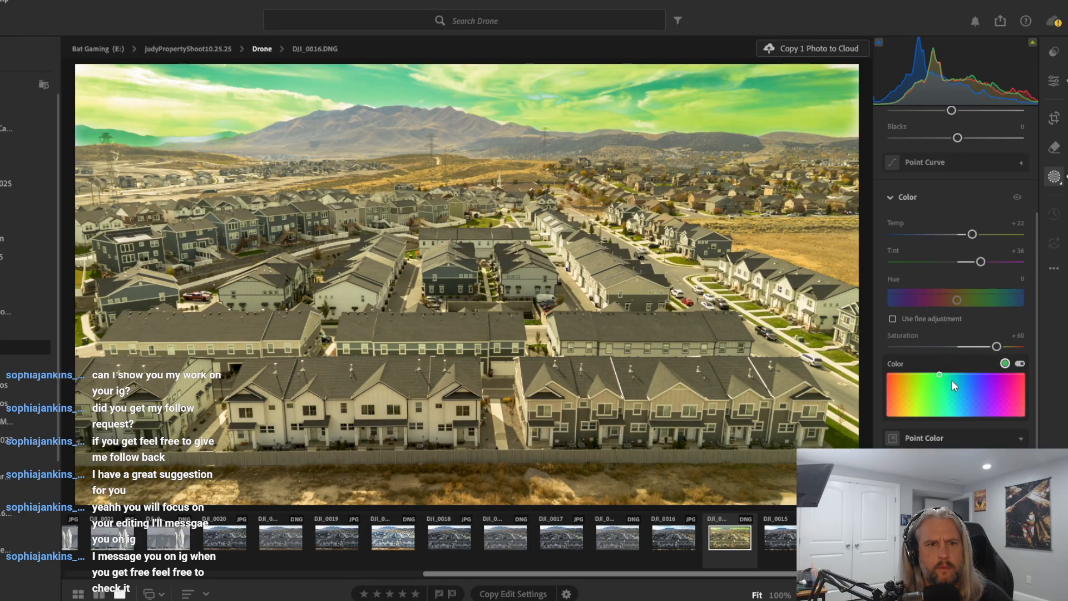
key(ctrl+z)
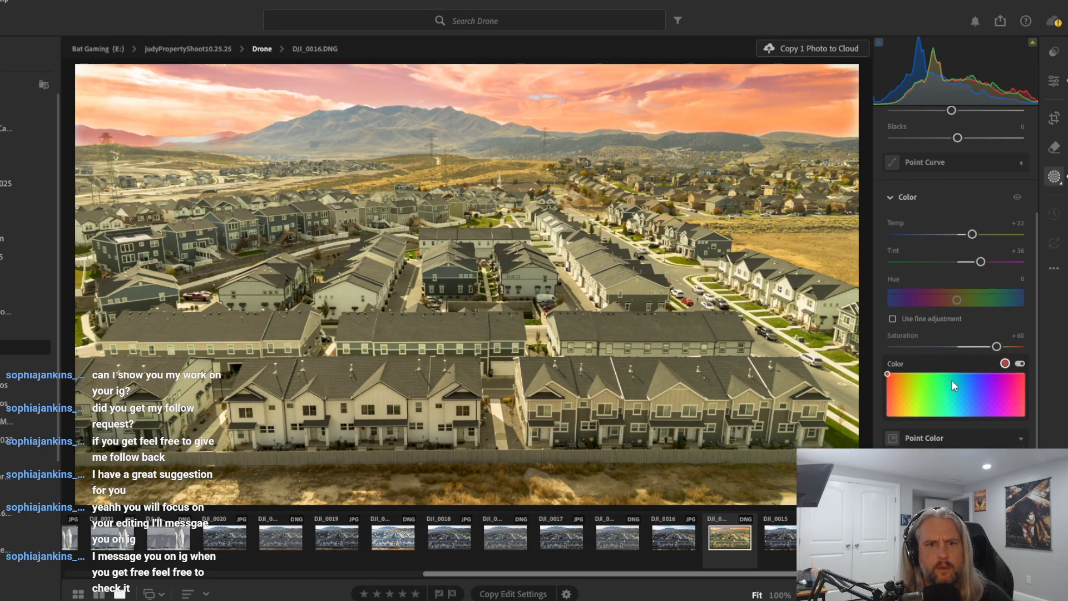
key(ctrl+z)
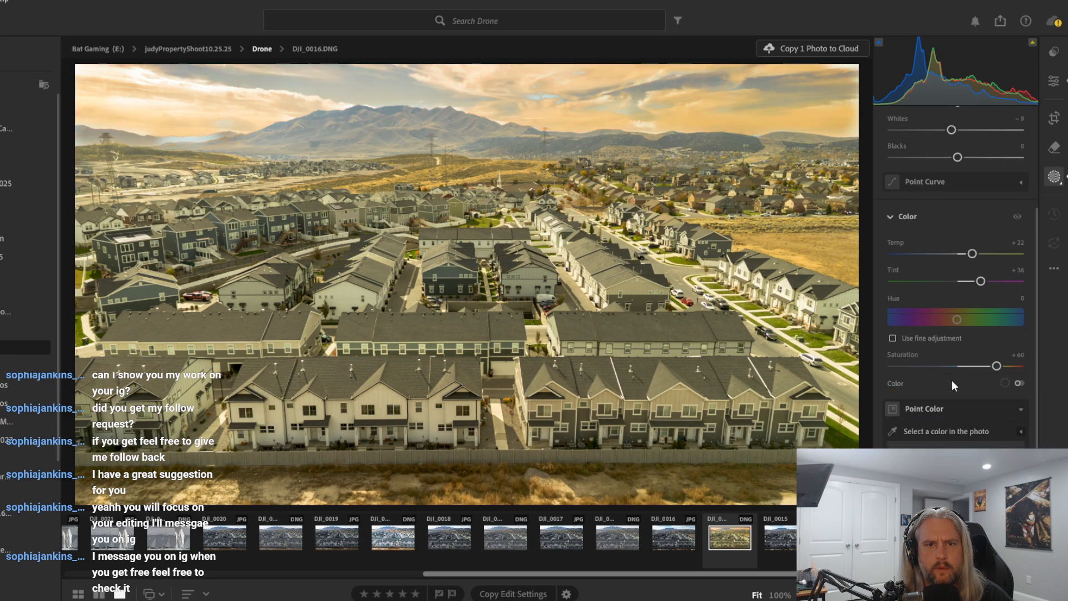
key(ctrl+shift+z)
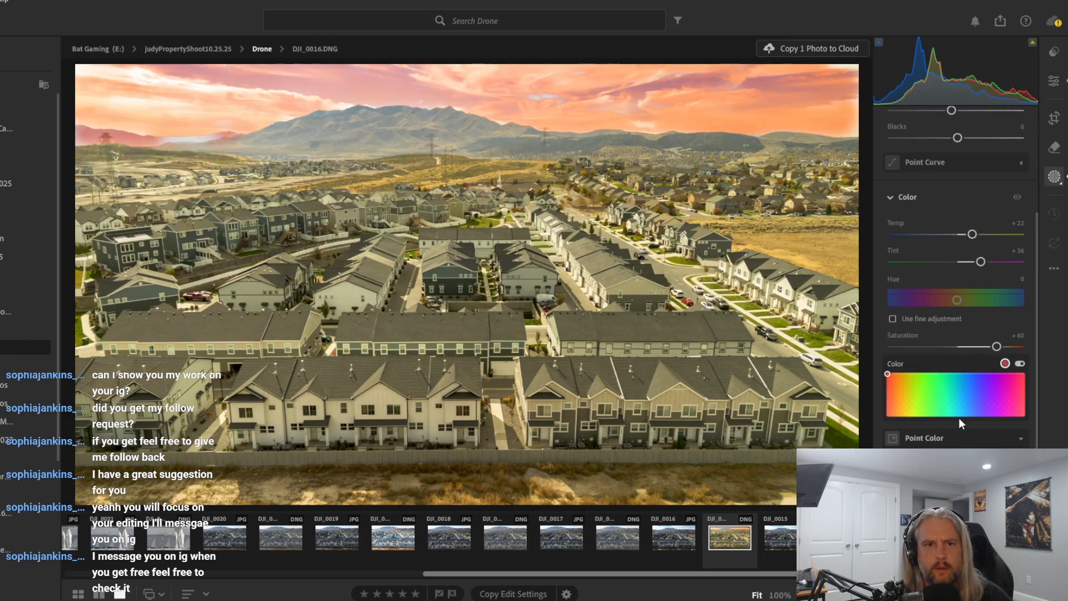
key(ctrl+z)
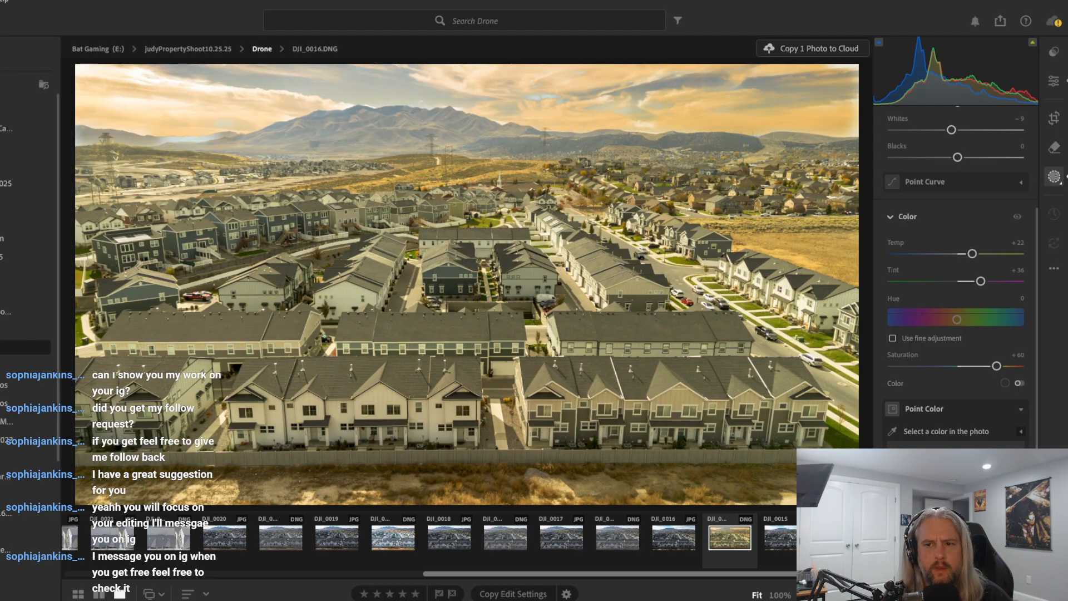
key(ctrl+z)
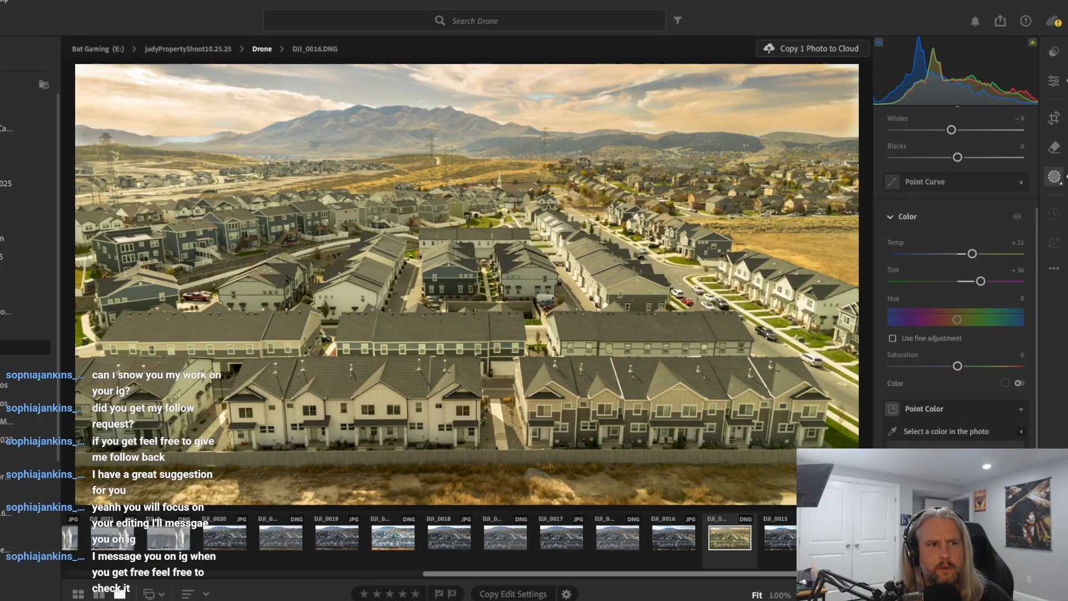
key(ctrl+z)
key(ctrl+z)
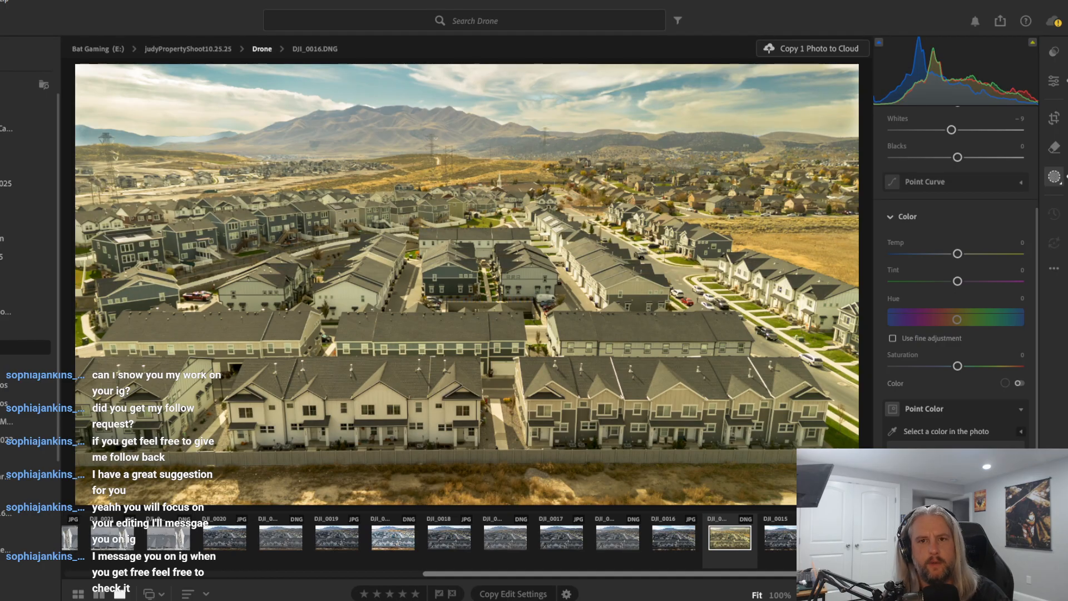
Redo and undo the cloud mask's color edits, settling on temperature +22 with tint at 0
key(ctrl+shift+z)
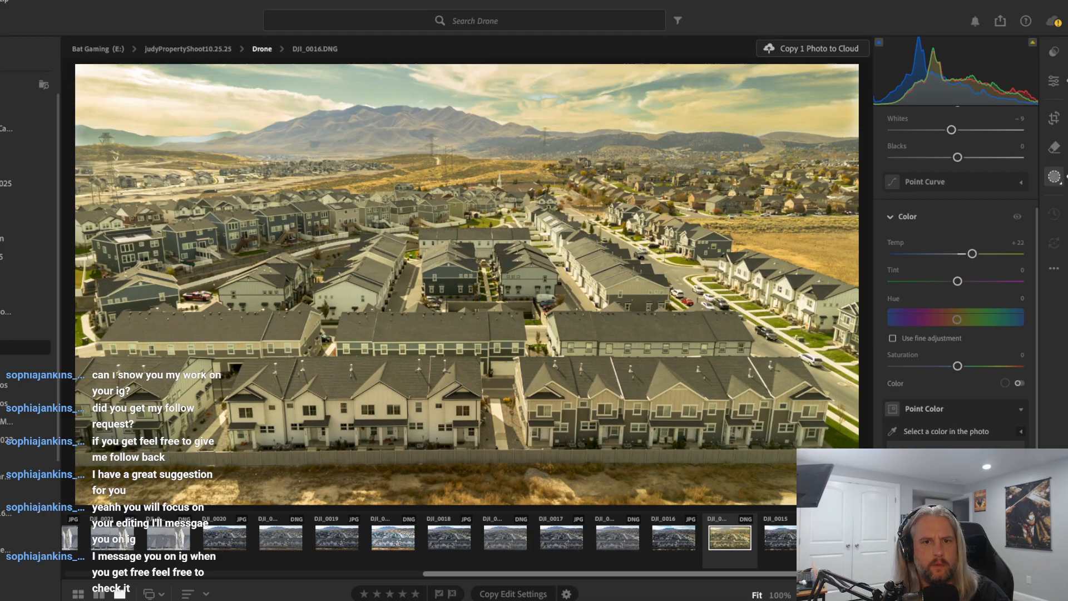
key(ctrl+shift+z)
key(ctrl+shift+z)
key(ctrl+z)
key(ctrl+z)
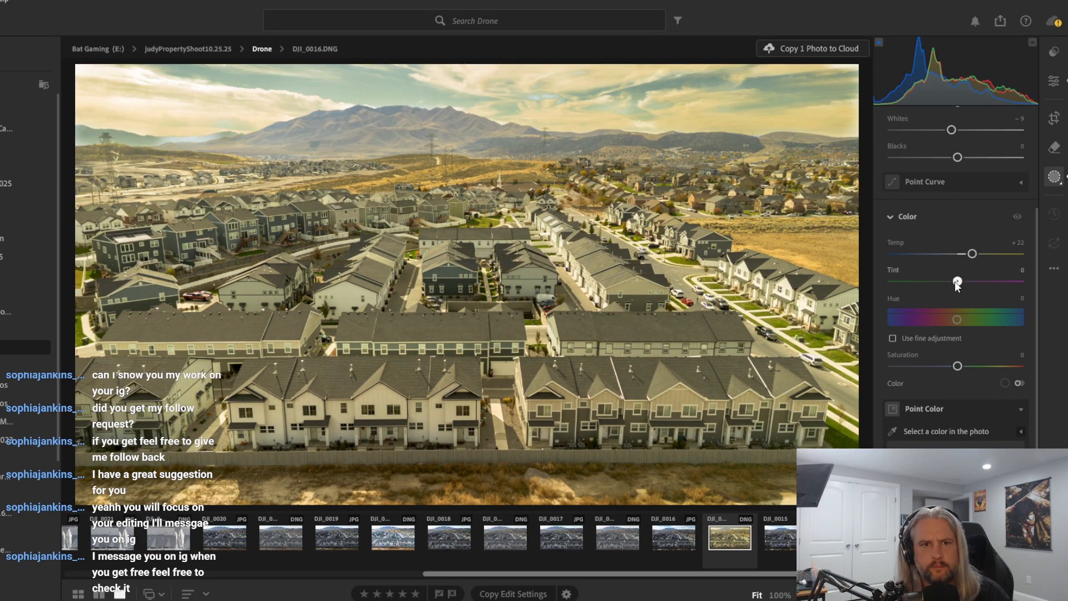
Try the cloud mask's tint at +100 and undo it, and set temperature to +5 and saturation to +21
drag(958, 281, 1034, 269)
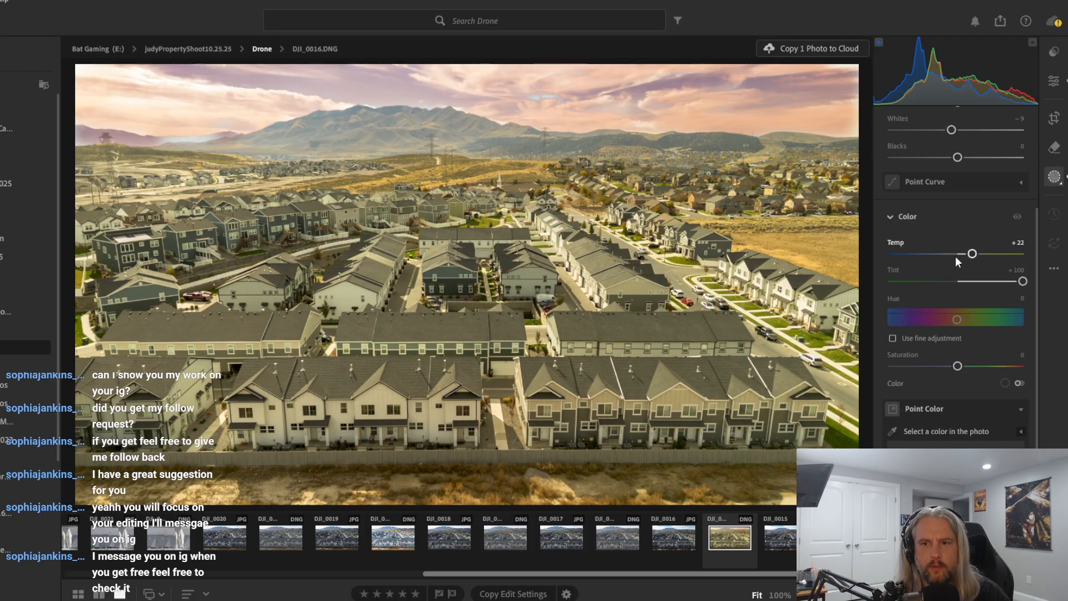
key(ctrl+z)
drag(968, 255, 956, 255)
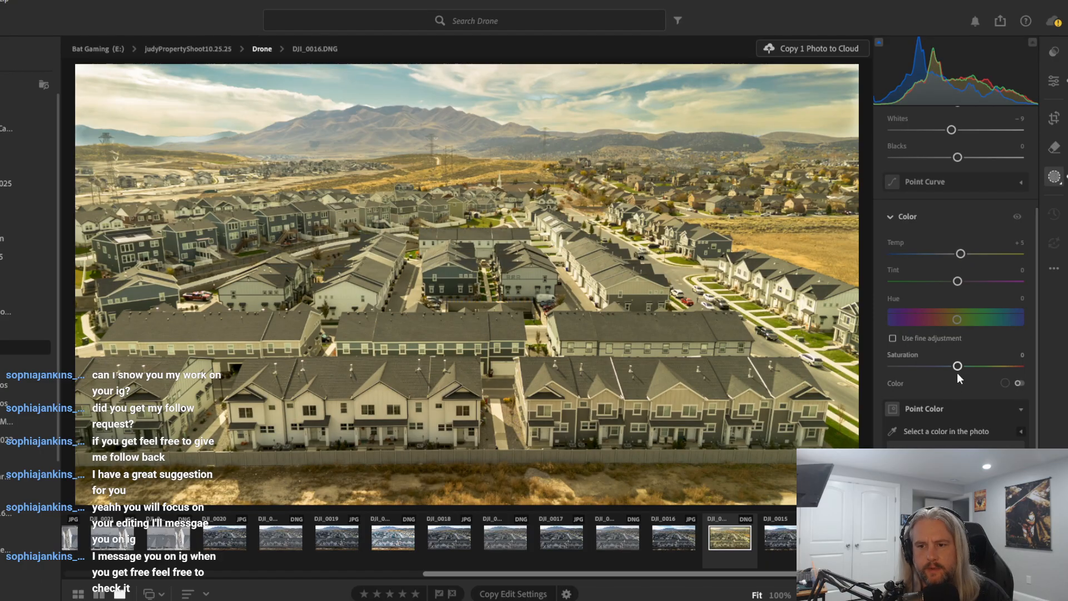
drag(960, 366, 973, 365)
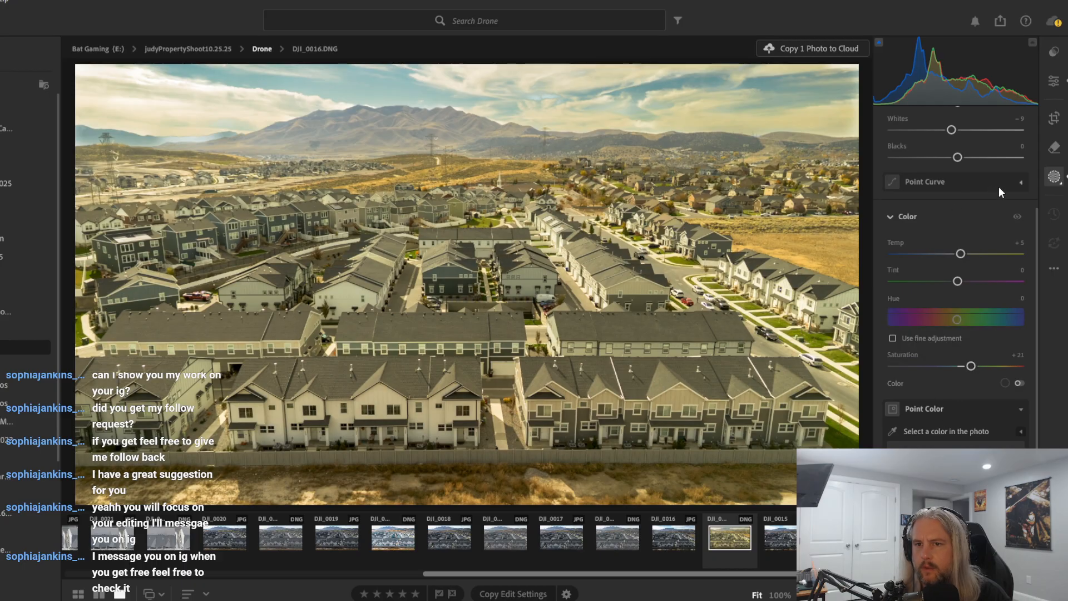
click(1056, 179)
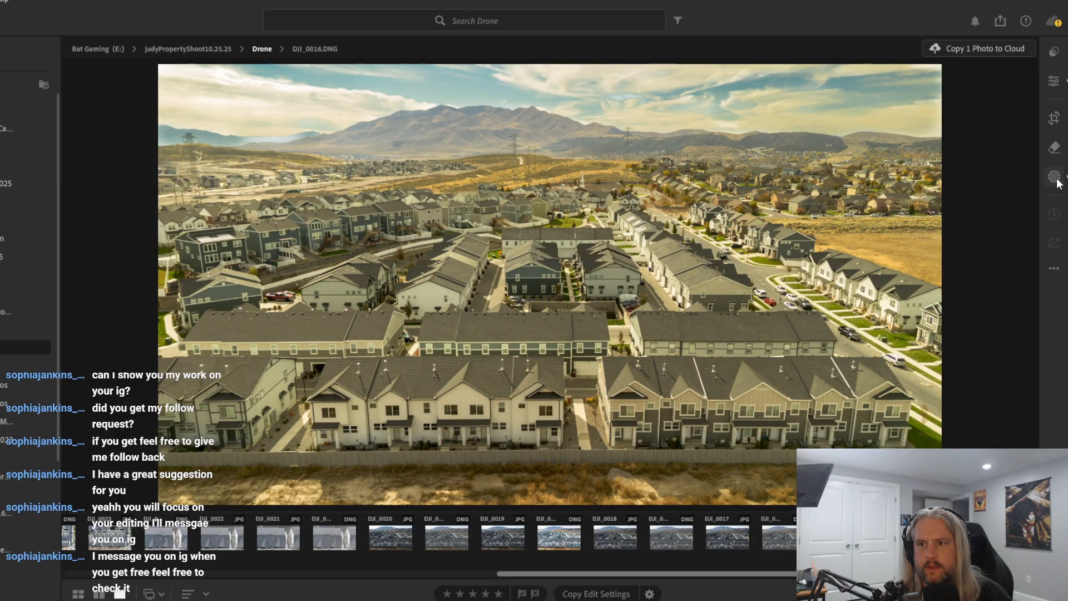
click(1057, 181)
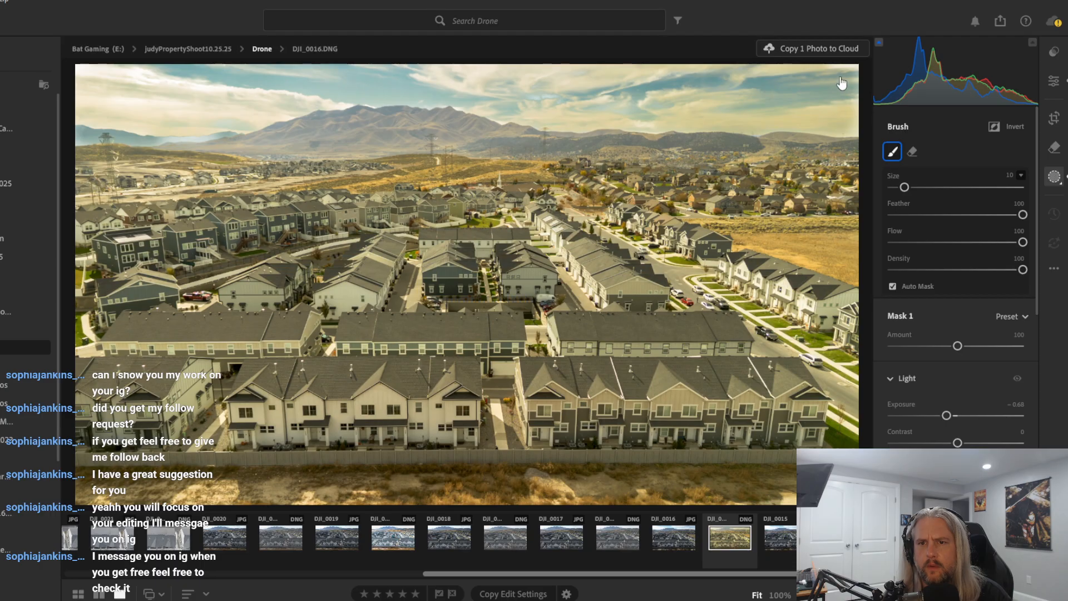
click(901, 229)
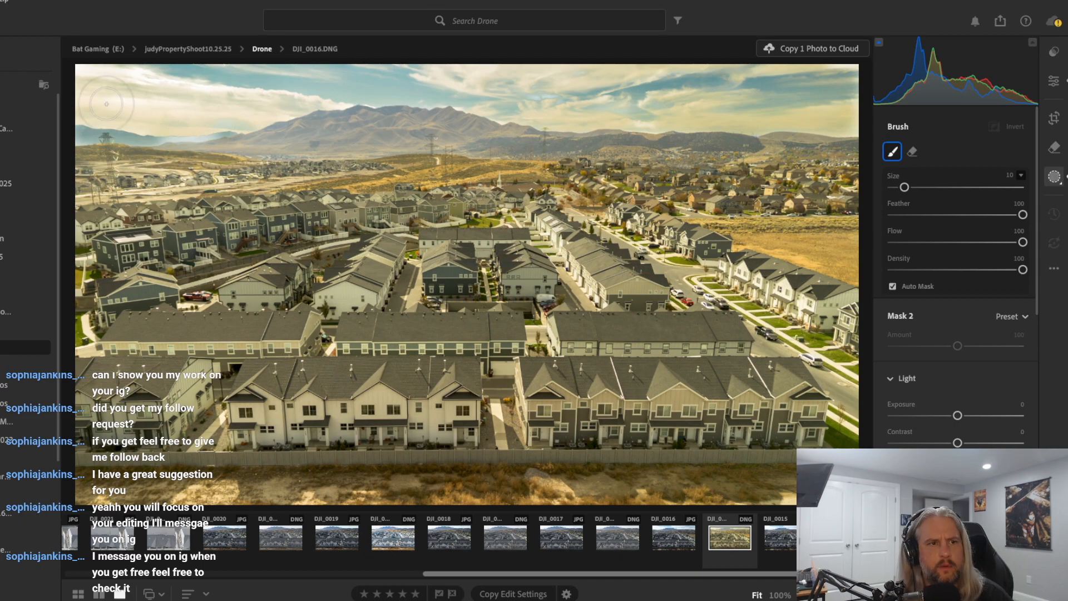
Select Mask 1, try its exposure at -1.16 and undo that, and set its contrast to +61
click(849, 183)
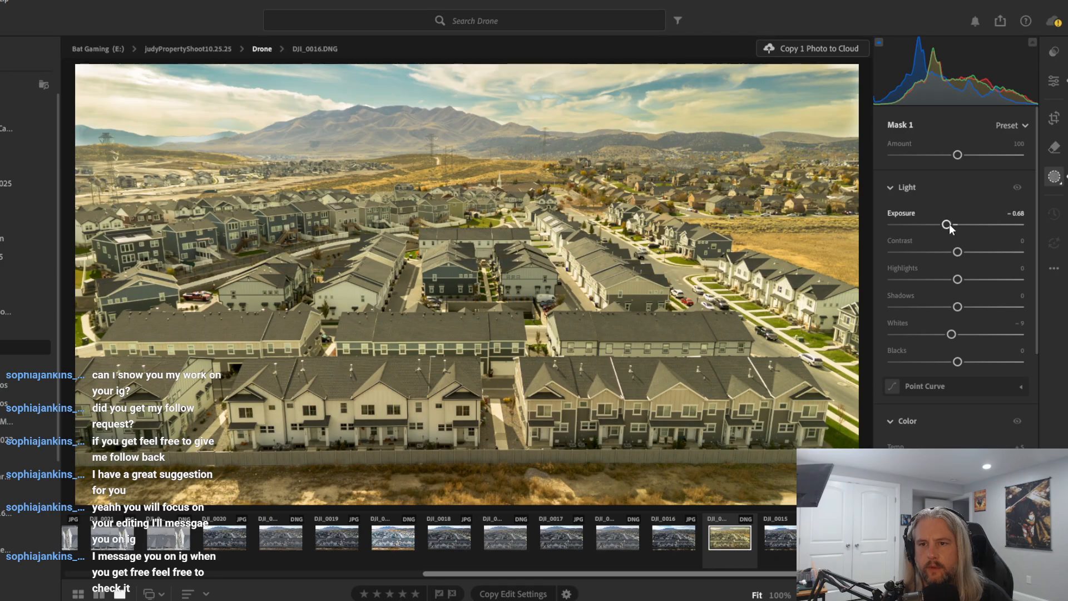
drag(947, 225, 938, 228)
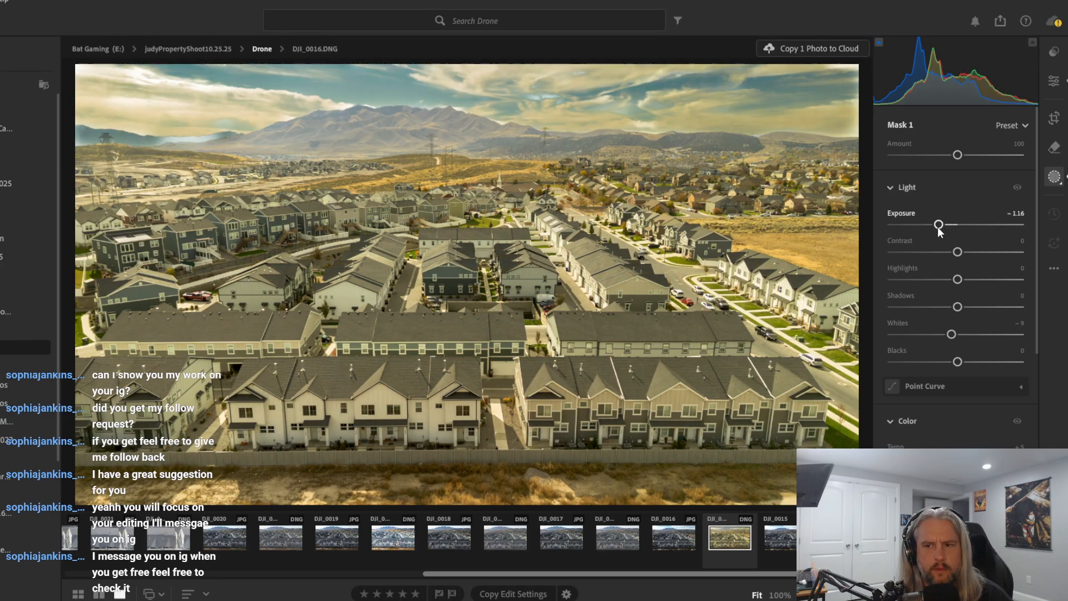
key(ctrl+z)
drag(959, 252, 1001, 250)
Adjust Mask 1's effects to dehaze +13 and reset its clarity to 0
scroll(999, 245, down, 10)
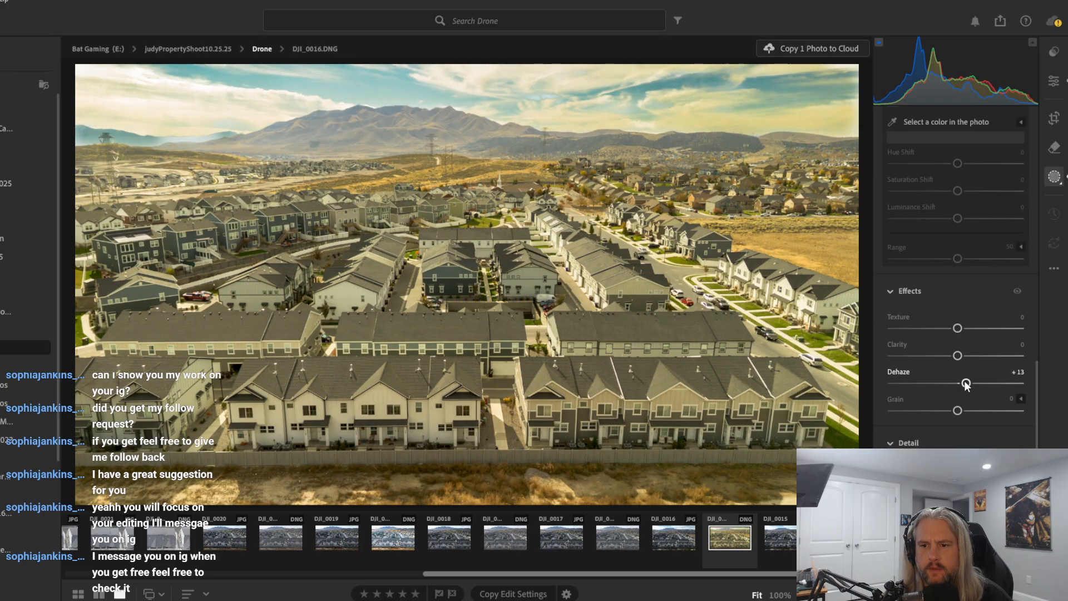
drag(969, 383, 978, 356)
double_click(975, 355)
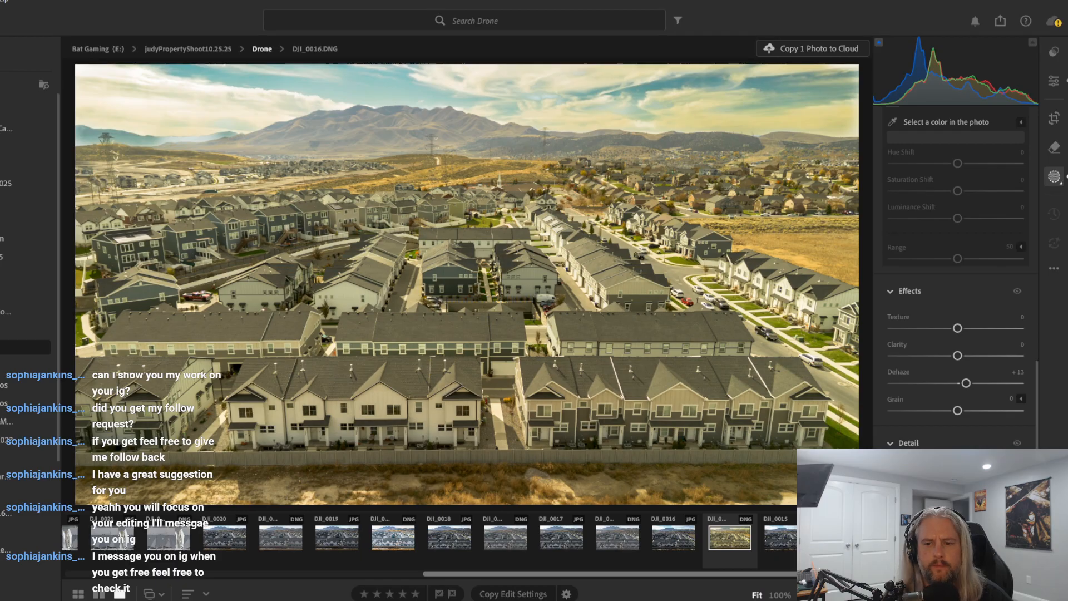
Try Mask 1's exposure at -0.96 and undo the change
scroll(972, 316, up, 10)
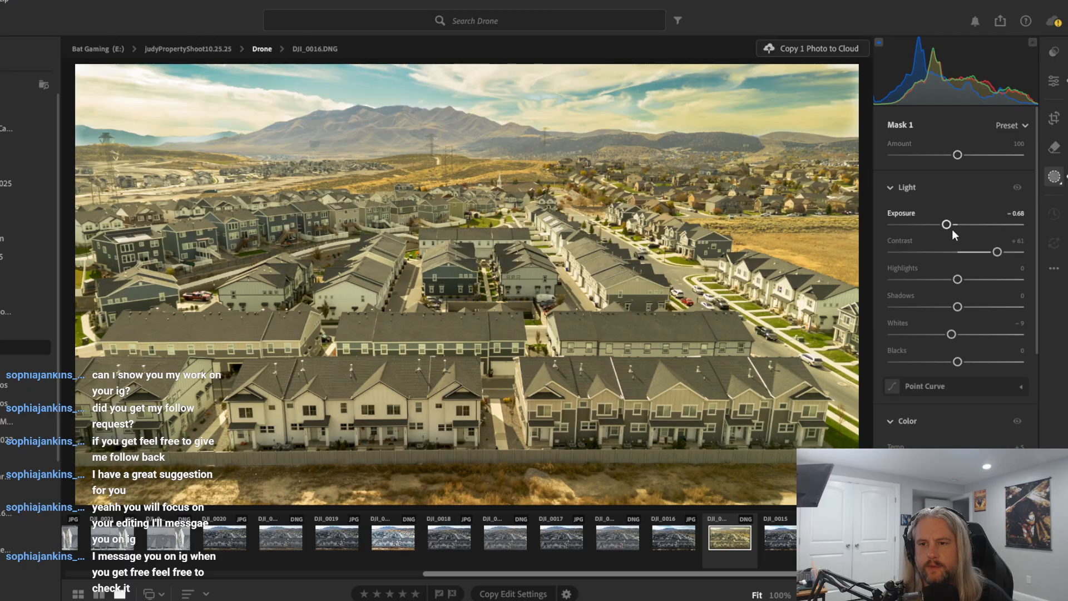
drag(946, 226, 939, 229)
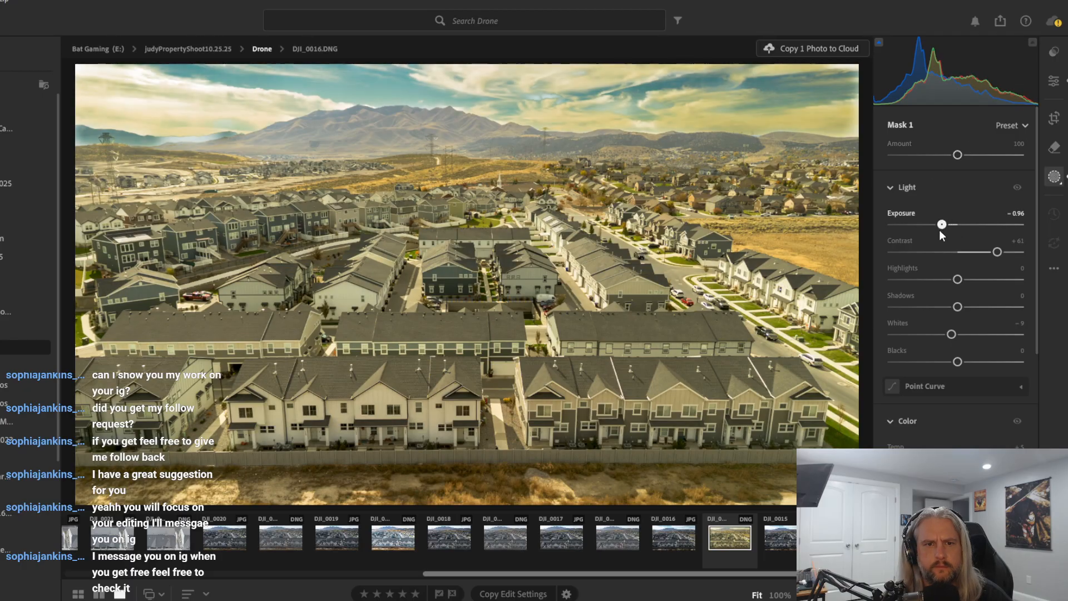
key(ctrl+z)
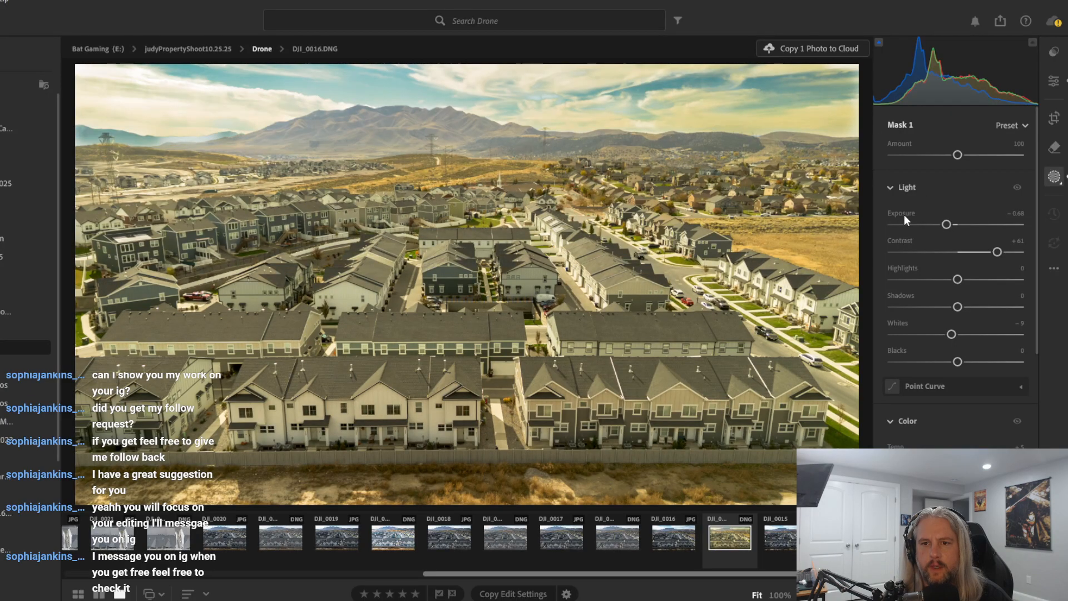
Delete the cloud mask and set the whole photo's exposure to +0.39
key(Delete)
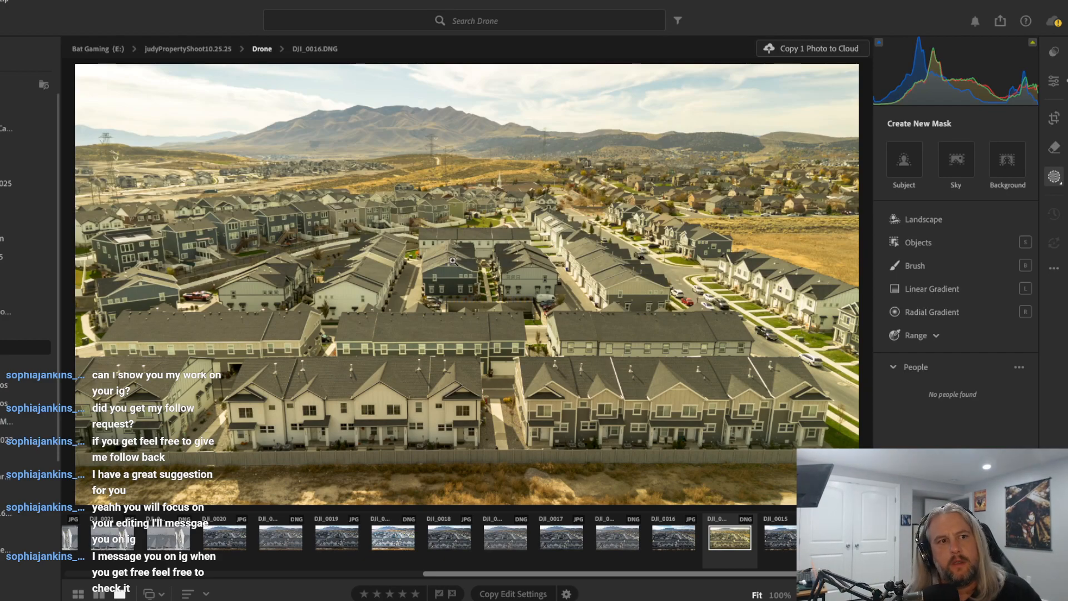
click(1055, 82)
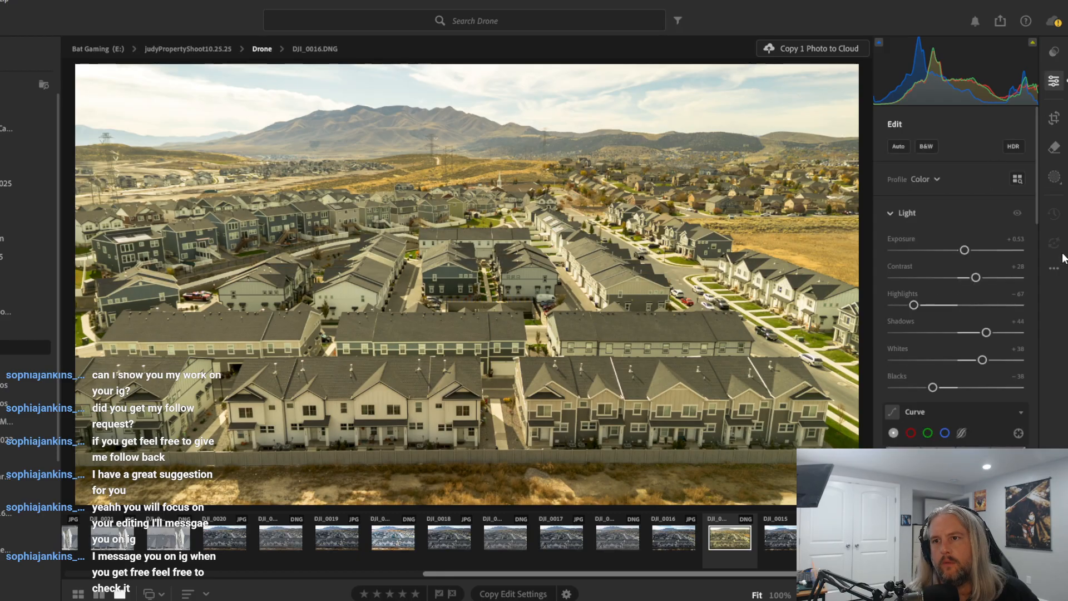
drag(964, 251, 958, 251)
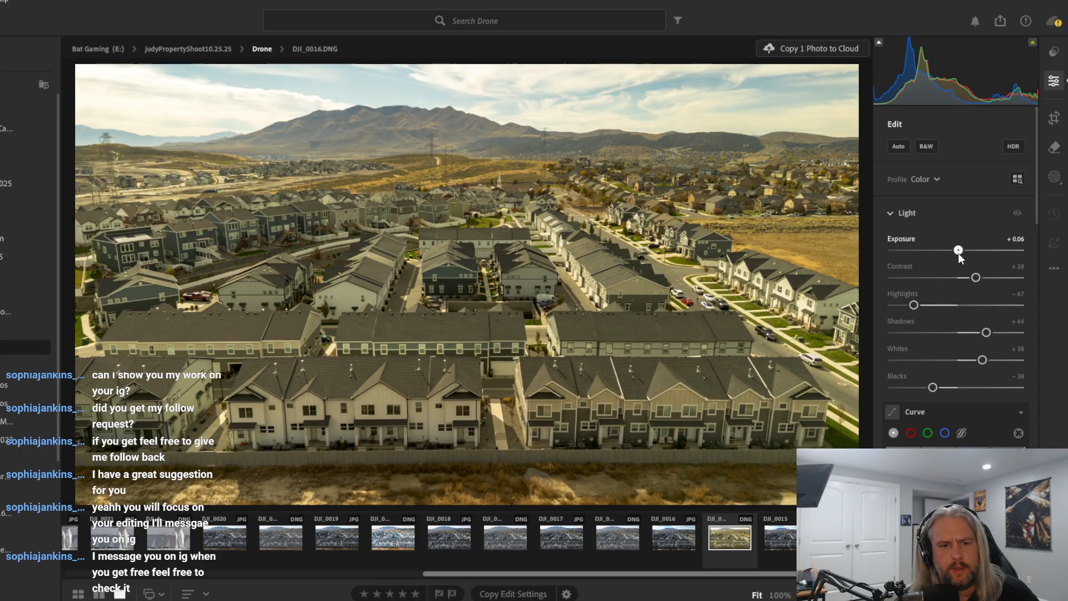
drag(958, 253, 963, 253)
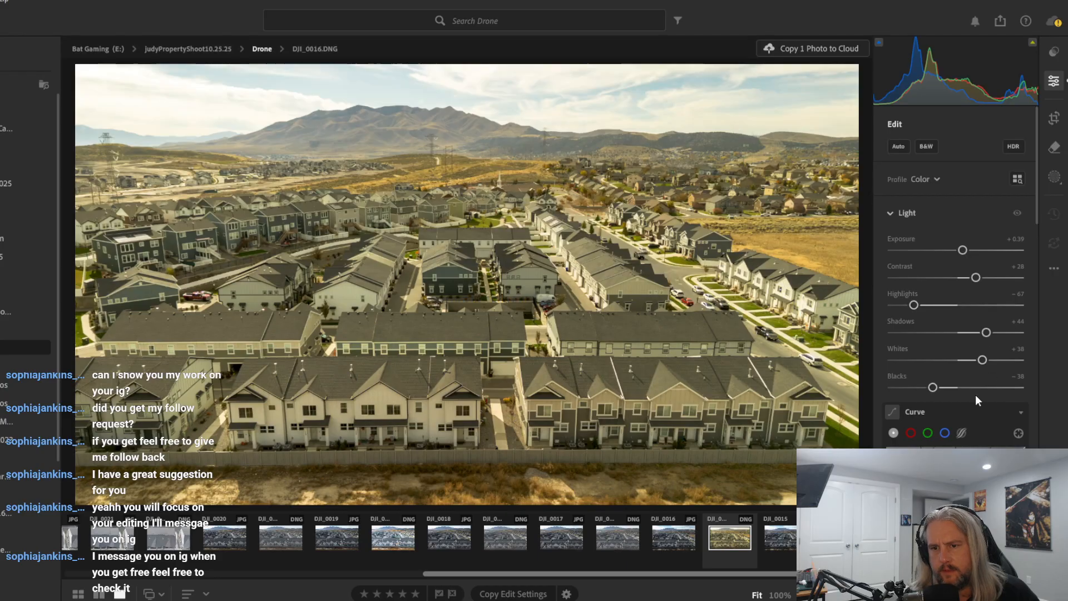
Try bending the blue channel curve downward and upward for the whole photo, undoing each change
scroll(968, 378, down, 3)
click(945, 316)
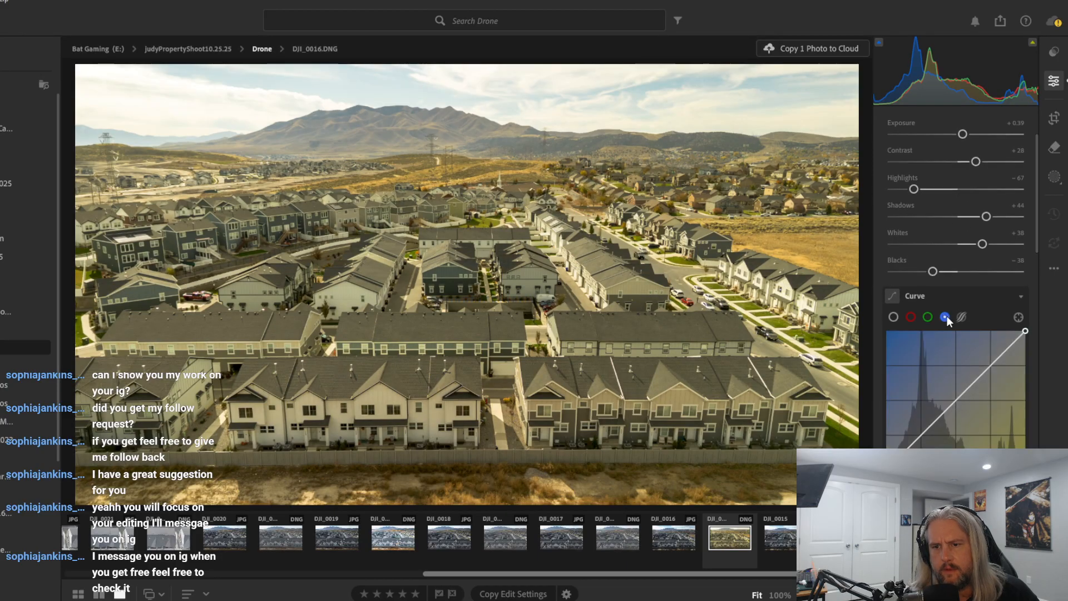
drag(962, 394, 969, 435)
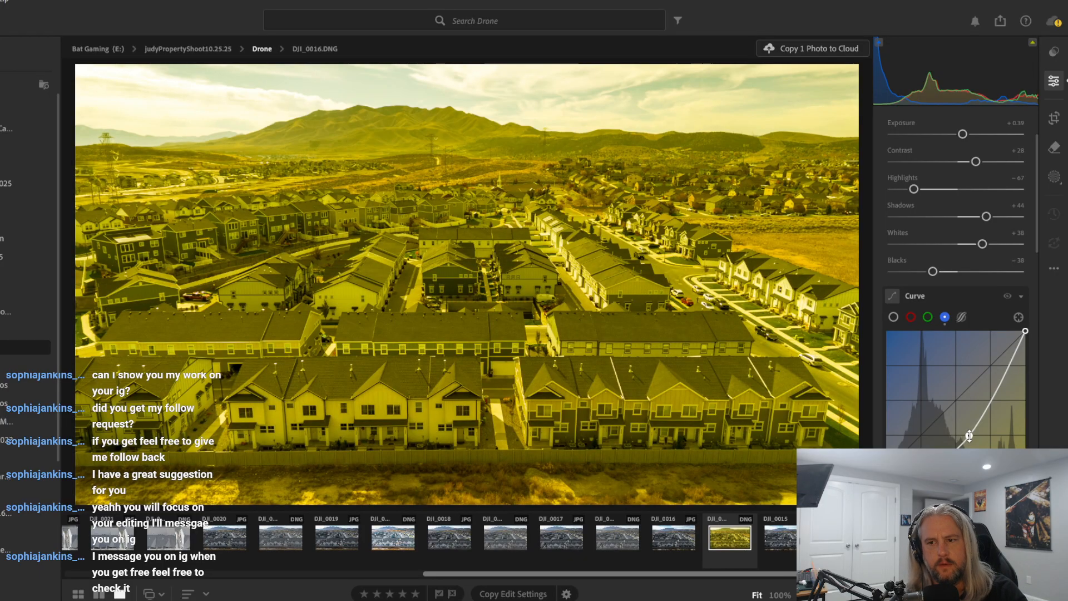
key(ctrl+z)
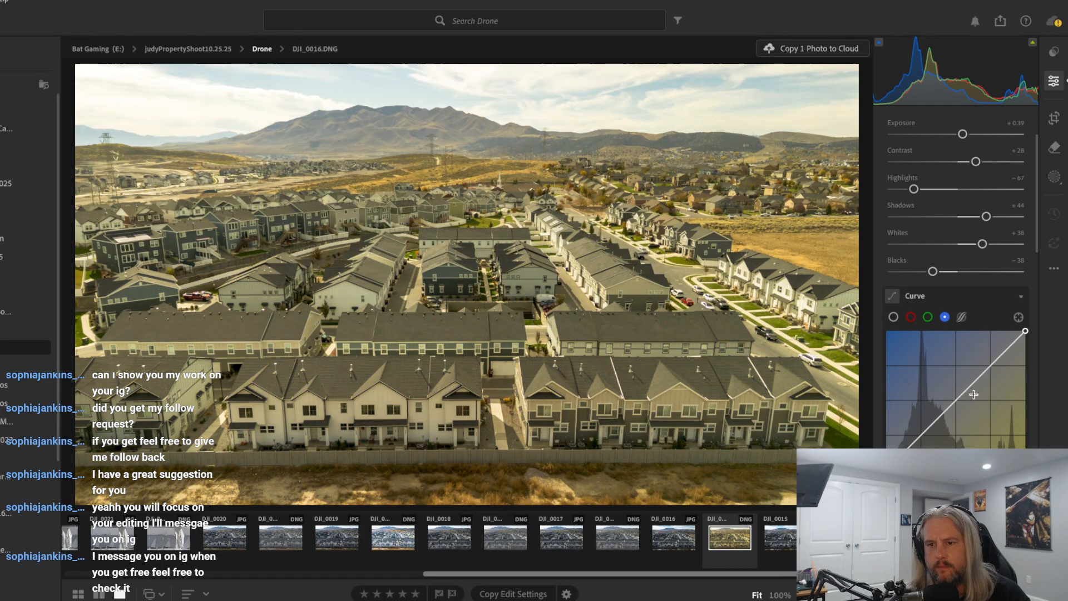
drag(971, 387, 950, 362)
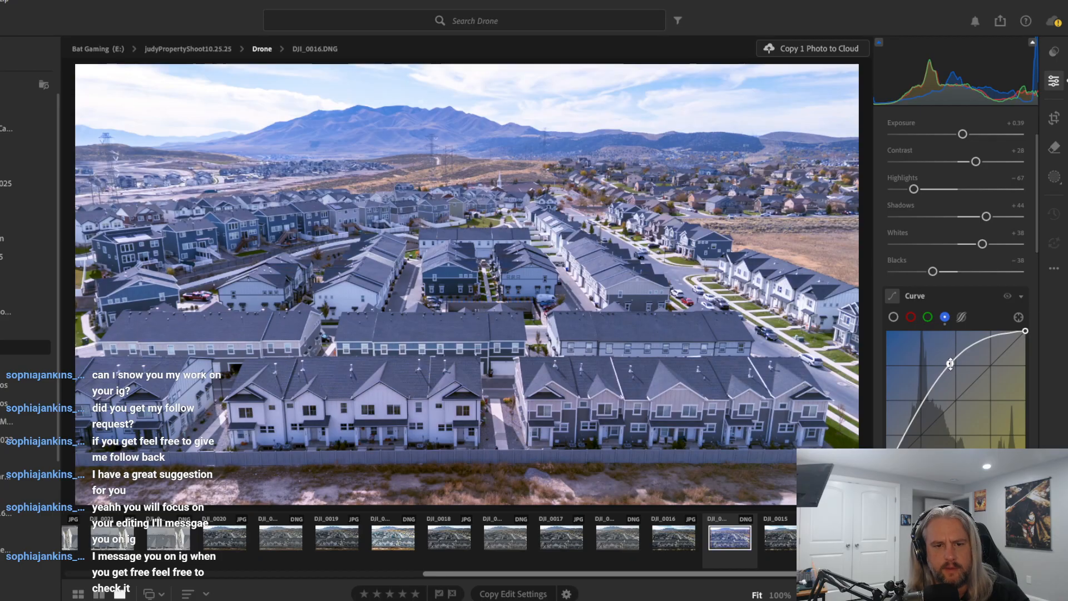
key(ctrl+z)
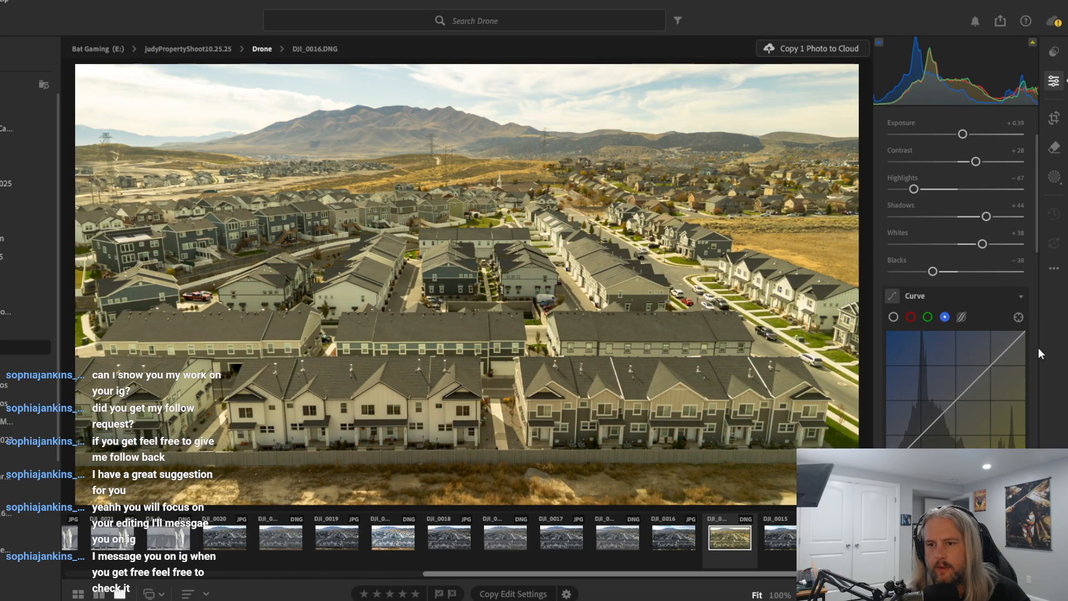
Try the Color Mixer's blue hue, saturation and luminance at -100, and reset all three to 0
scroll(1038, 348, down, 5)
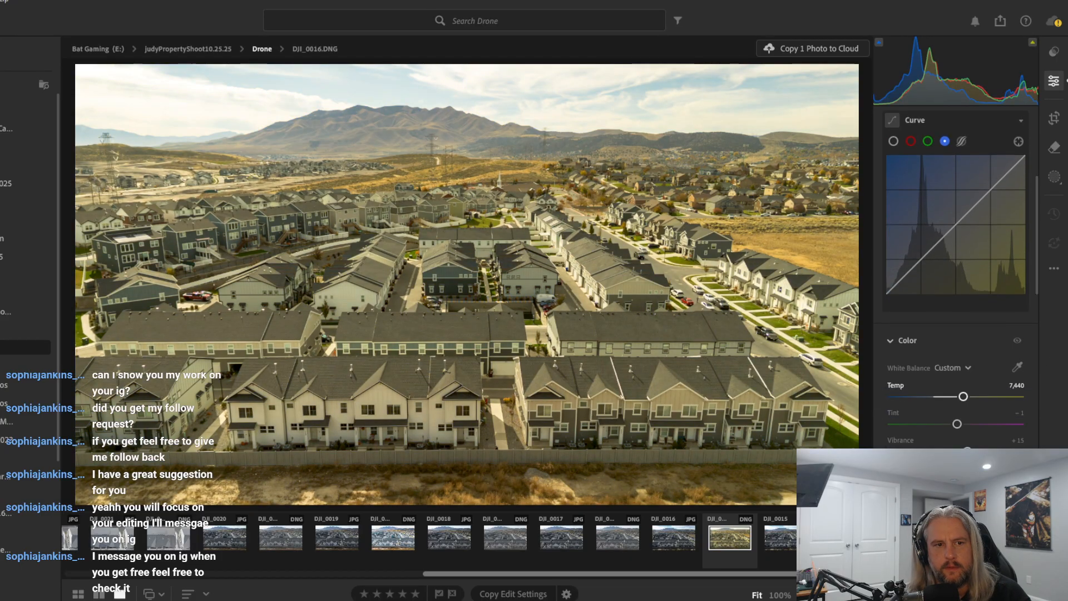
scroll(957, 279, down, 3)
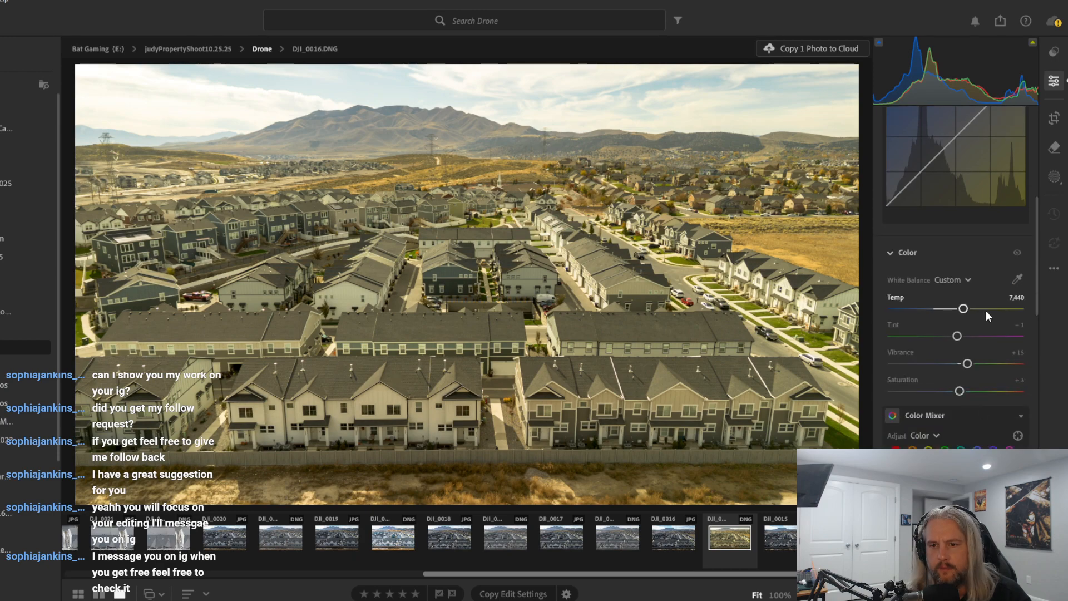
double_click(949, 342)
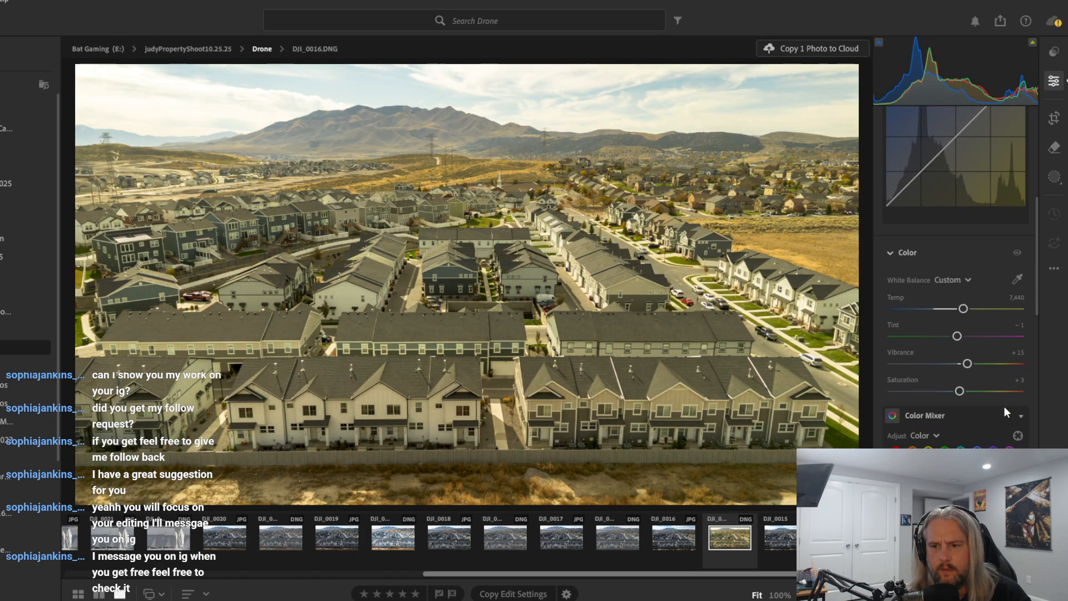
scroll(995, 423, down, 5)
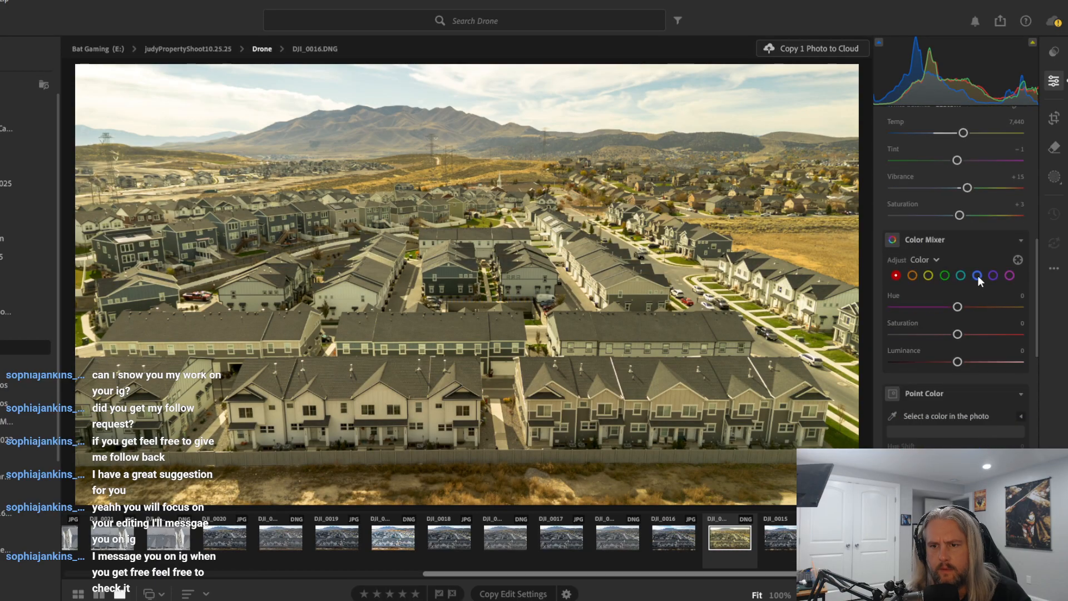
click(977, 275)
drag(957, 334, 860, 364)
drag(963, 362, 850, 387)
drag(957, 306, 856, 326)
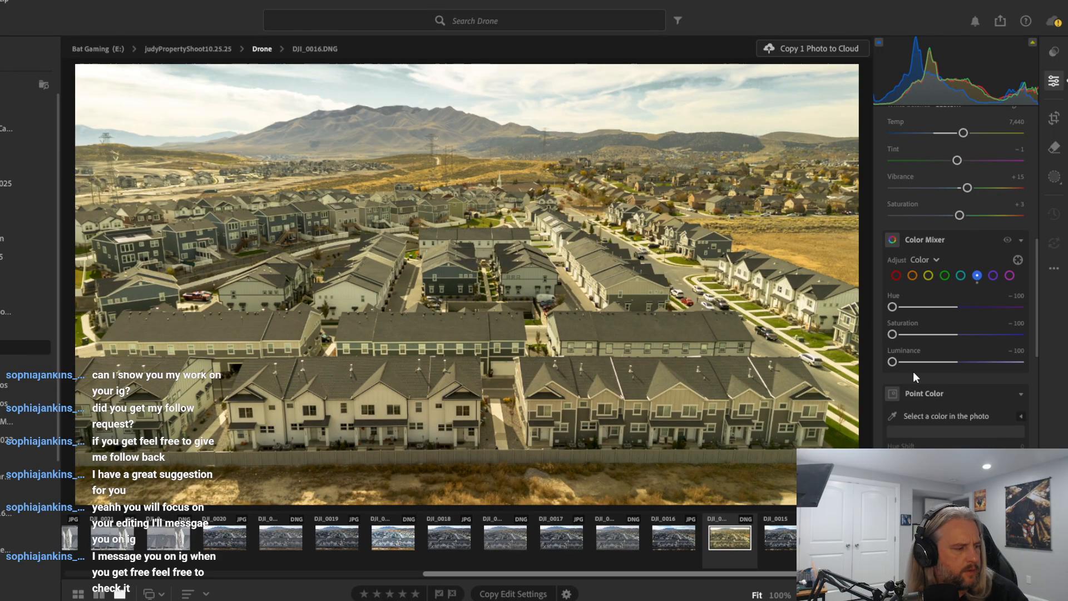
double_click(992, 316)
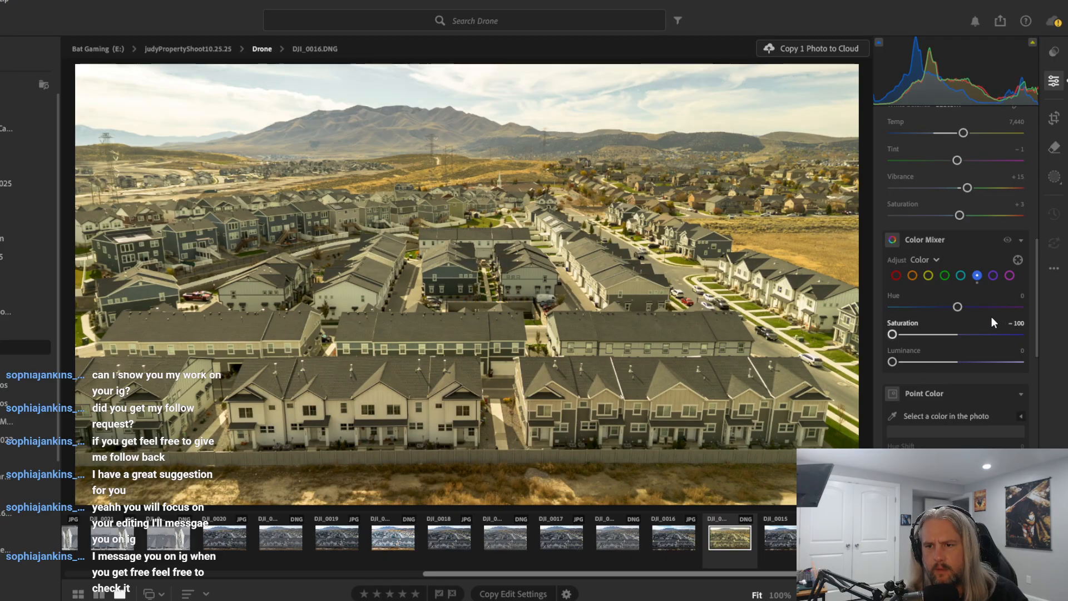
double_click(995, 361)
double_click(985, 332)
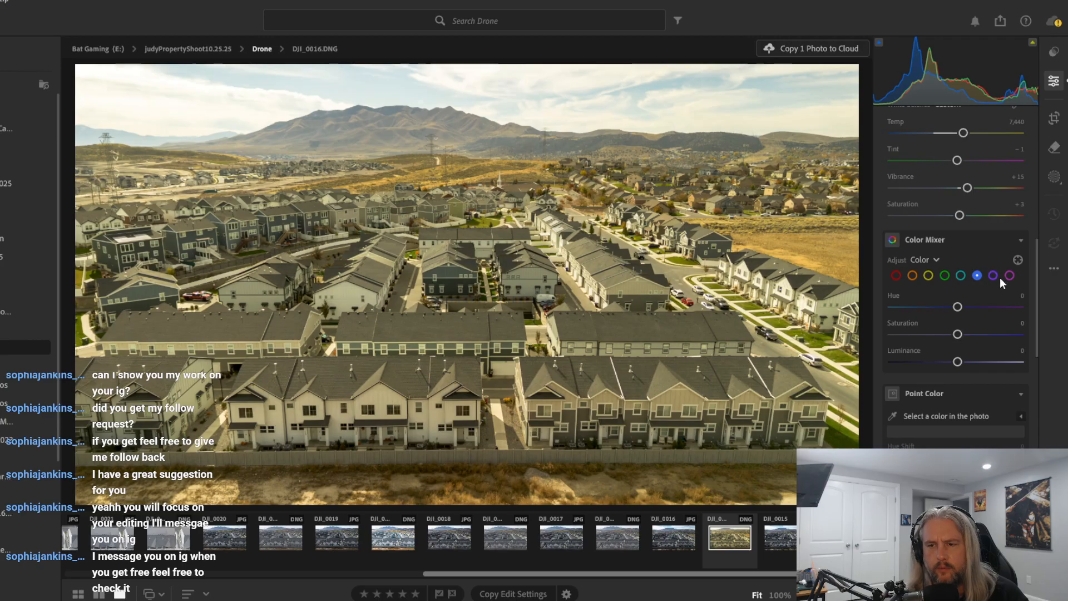
Set the Color Mixer's aqua saturation and luminance to -100, comparing the sky by undoing and redoing the changes
click(960, 277)
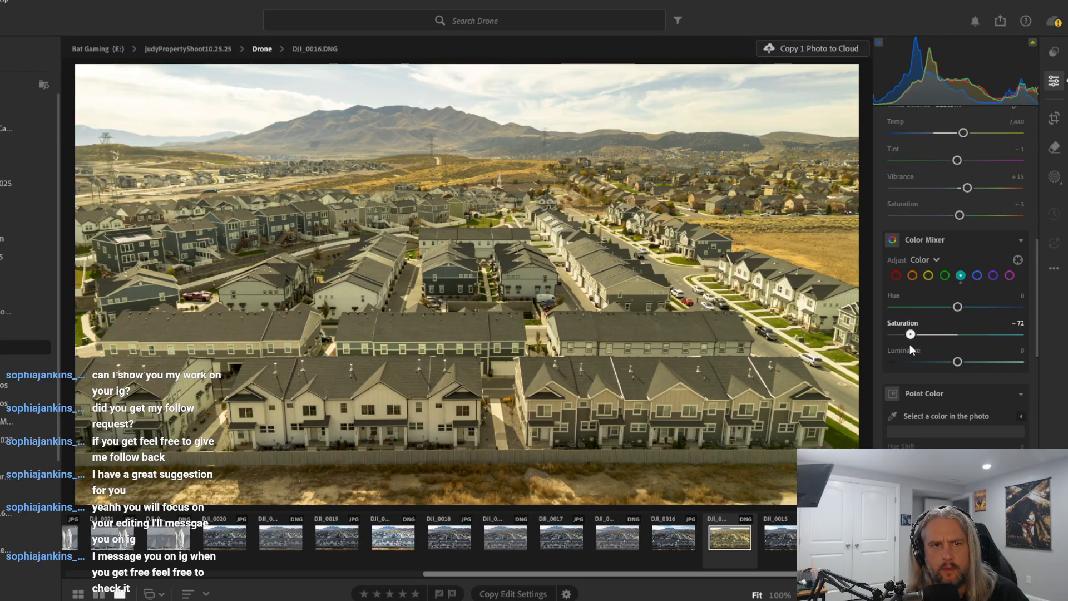
drag(910, 345, 889, 346)
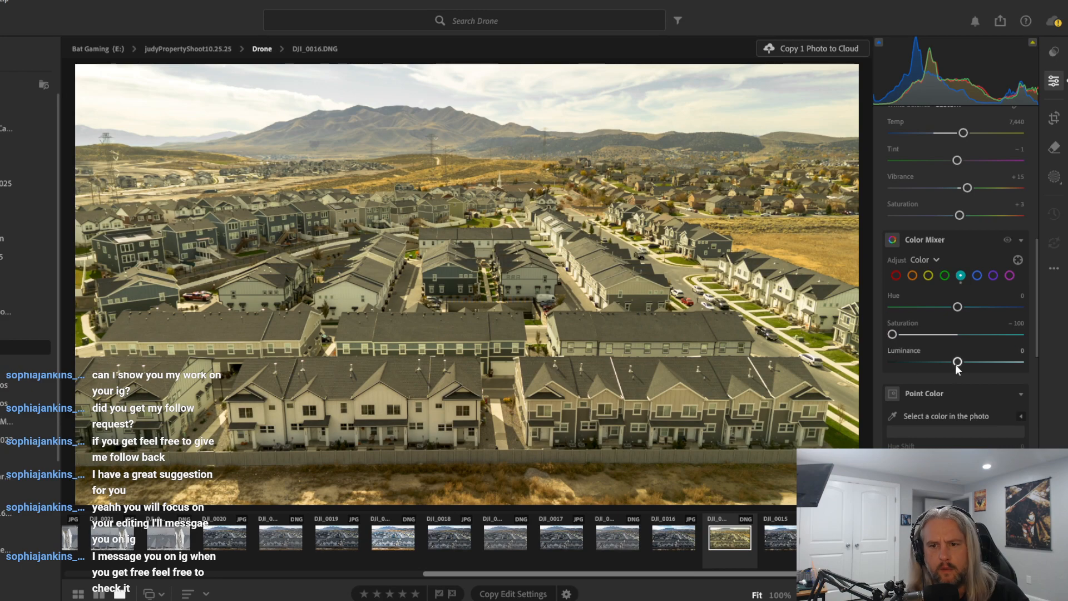
drag(956, 363, 894, 367)
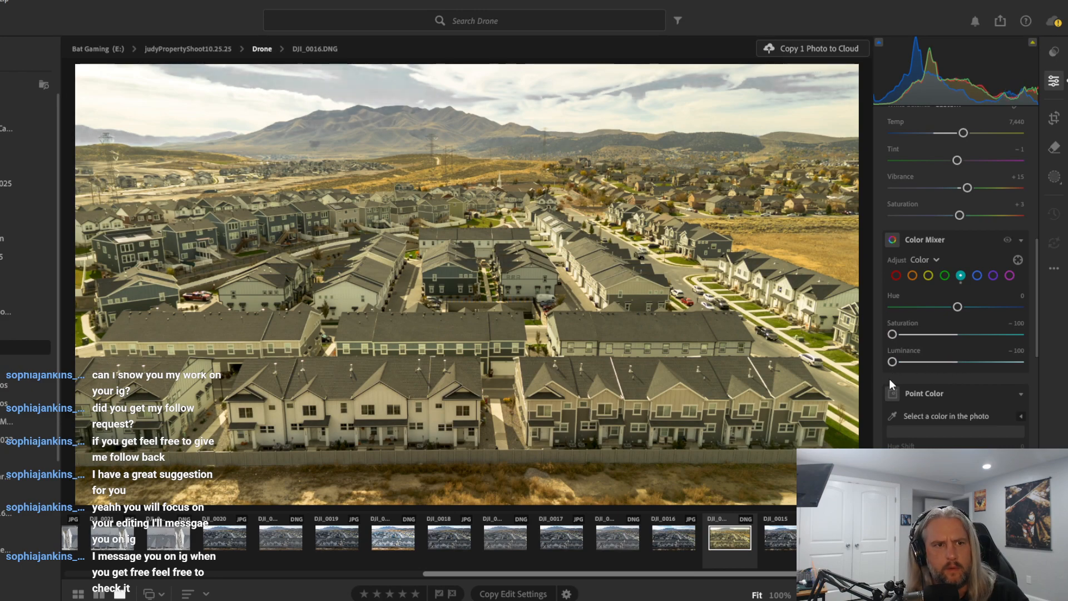
key(ctrl+z)
key(ctrl+z)
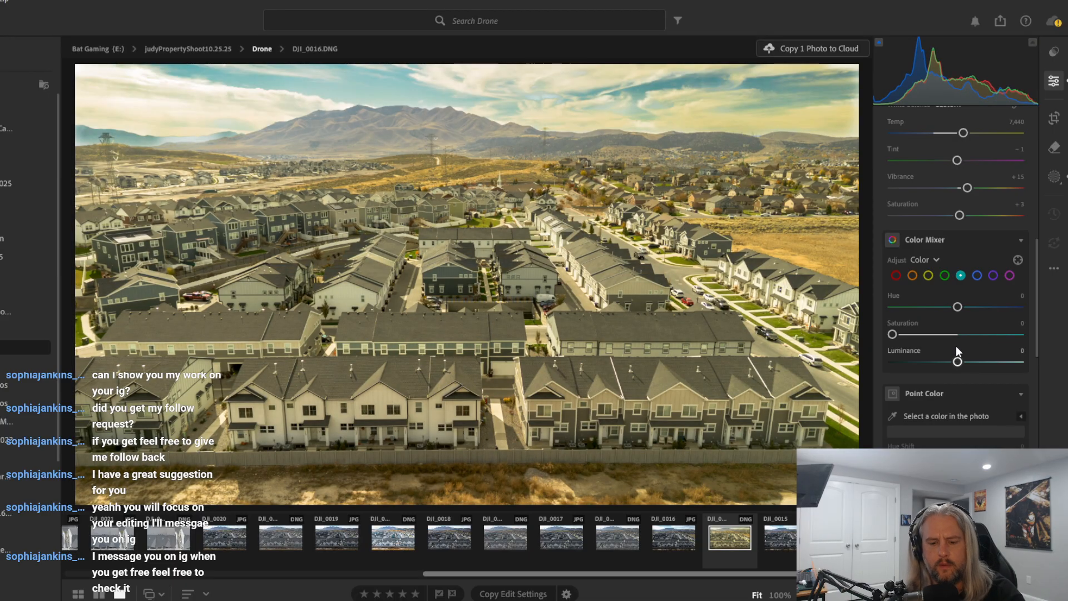
key(ctrl+y)
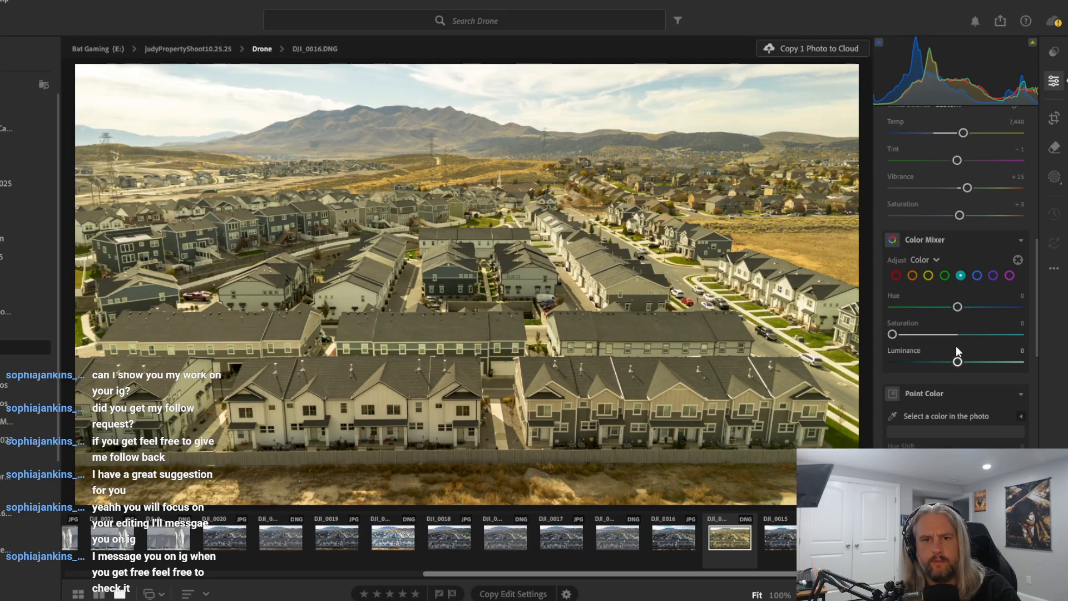
key(ctrl+y)
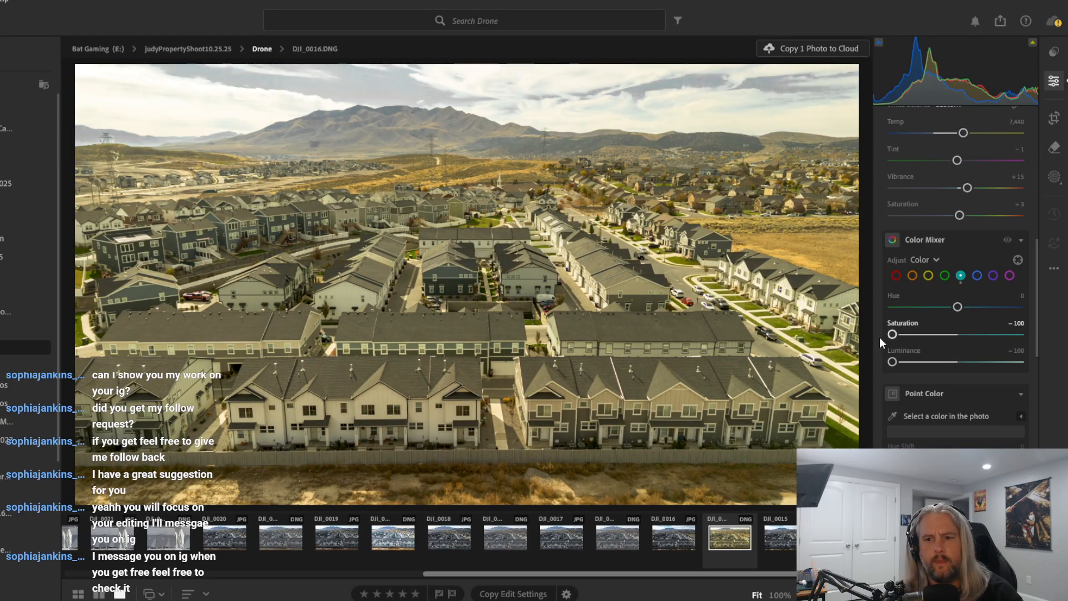
Undo a trial aqua hue of -85 and return the aqua saturation and luminance to 0
drag(955, 305, 906, 324)
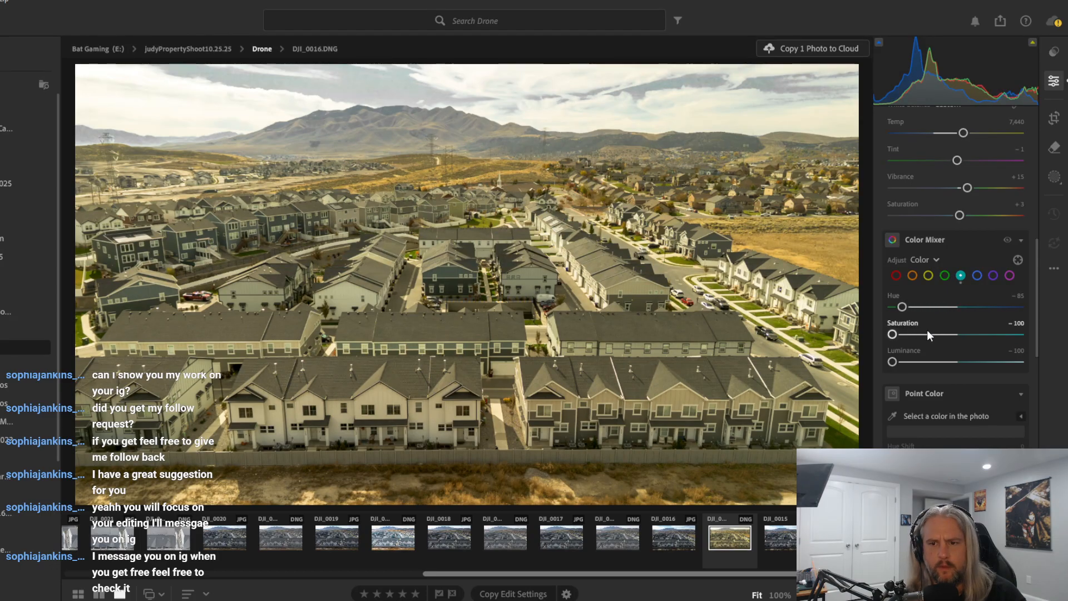
key(ctrl+z)
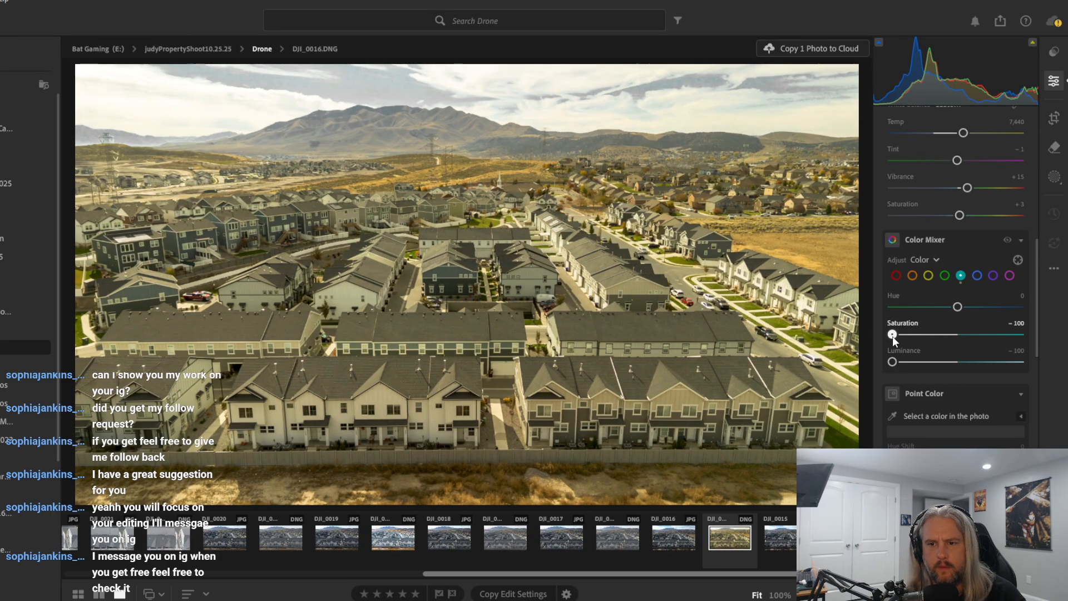
drag(893, 335, 953, 335)
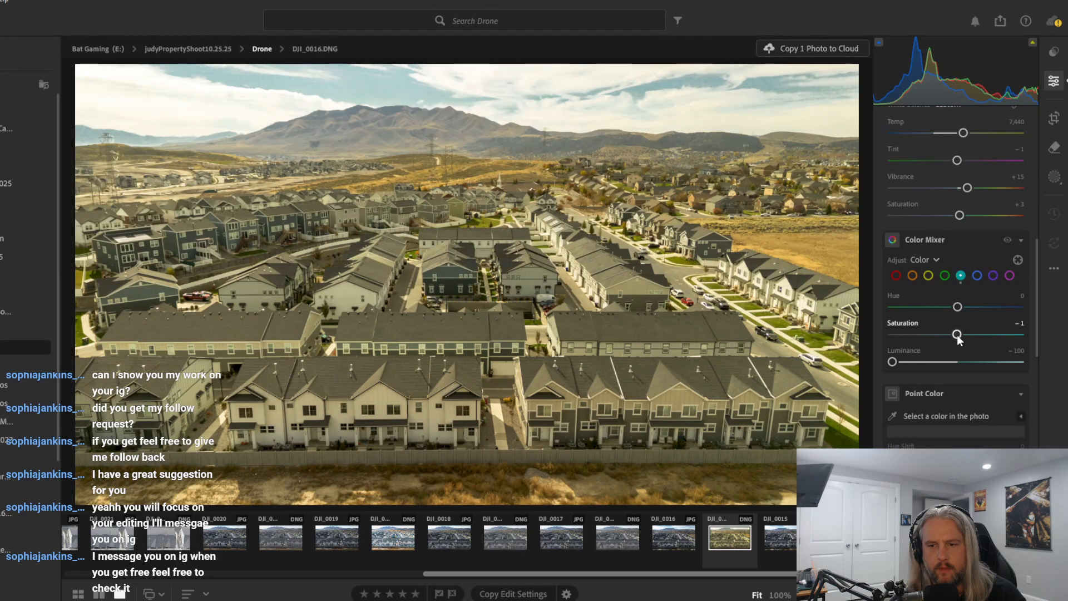
drag(957, 335, 958, 339)
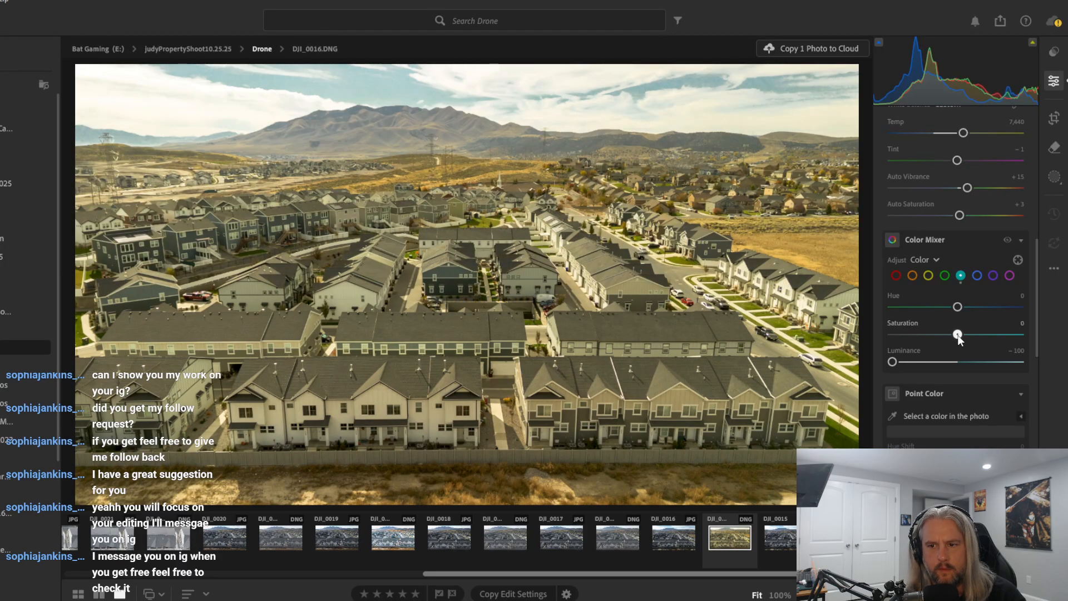
drag(893, 362, 961, 381)
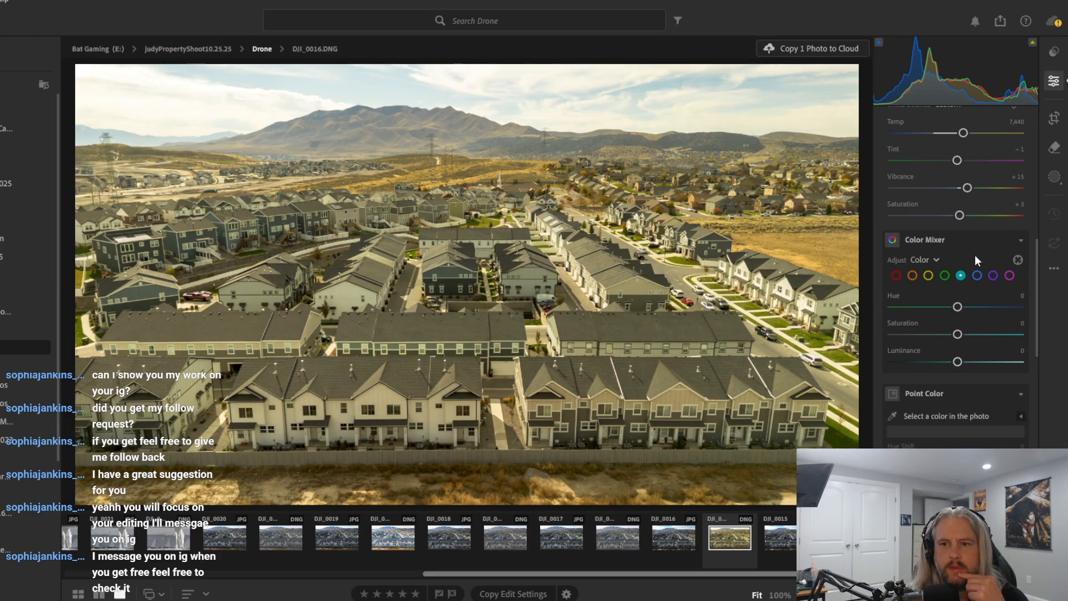
Create a brush mask with Auto Mask on and paint over the cloud patches across the sky above the mountains
scroll(975, 259, up, 3)
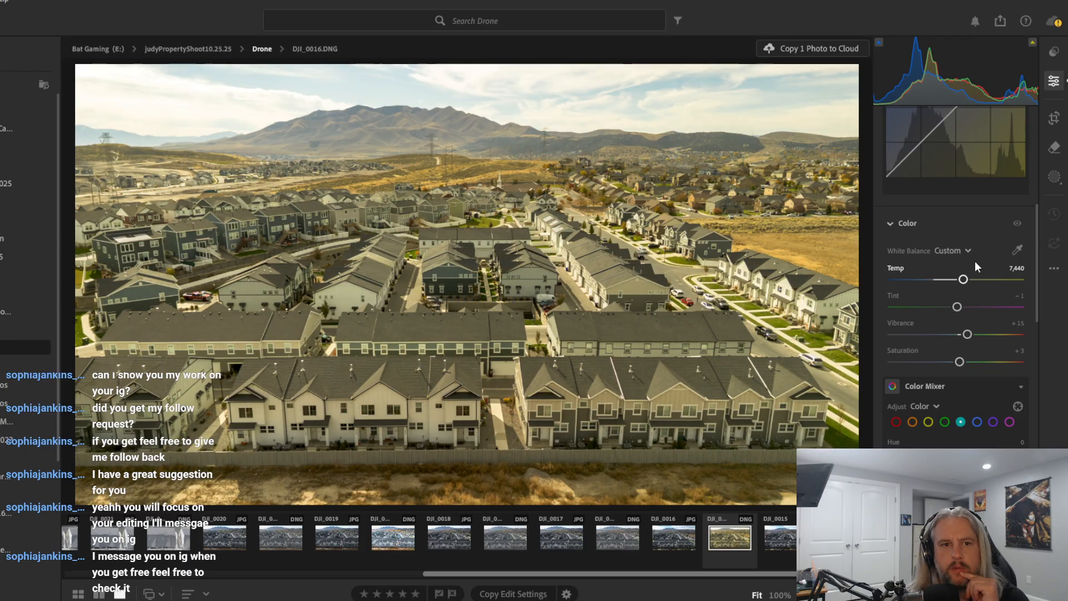
scroll(974, 262, up, 6)
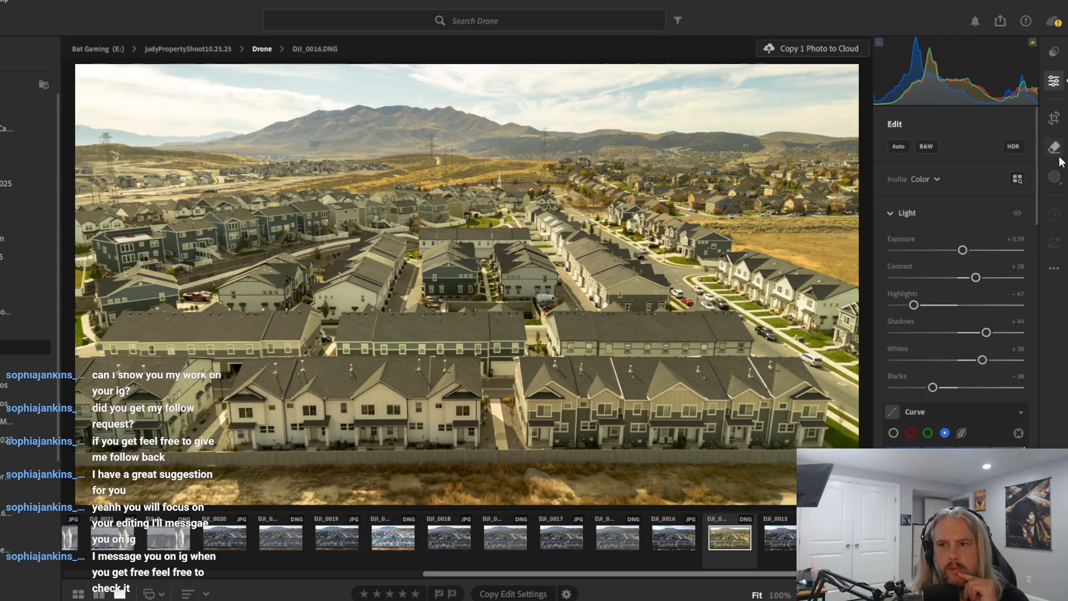
click(1057, 182)
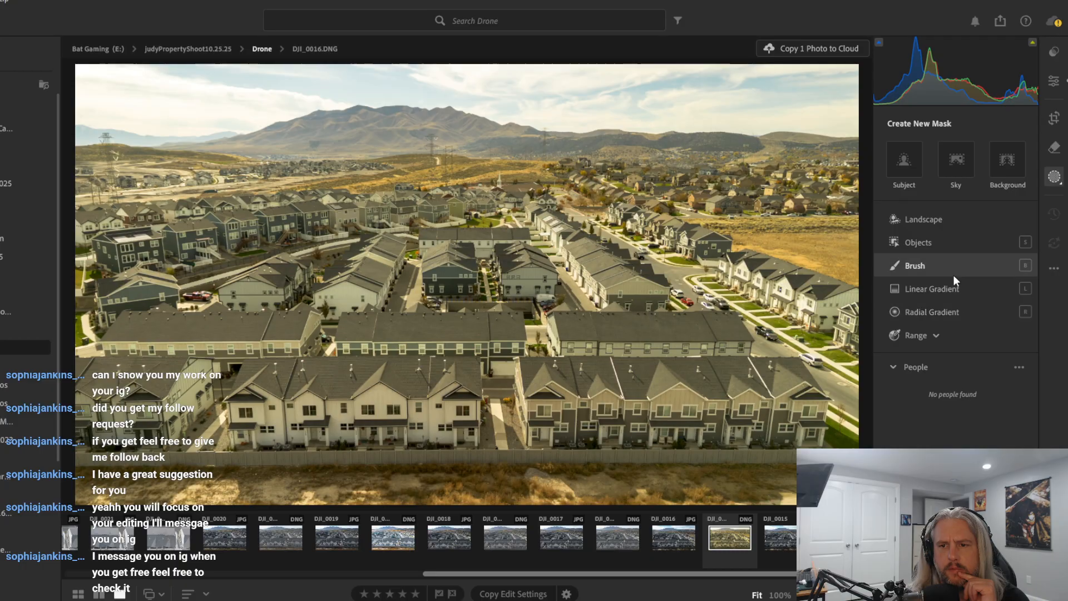
click(939, 268)
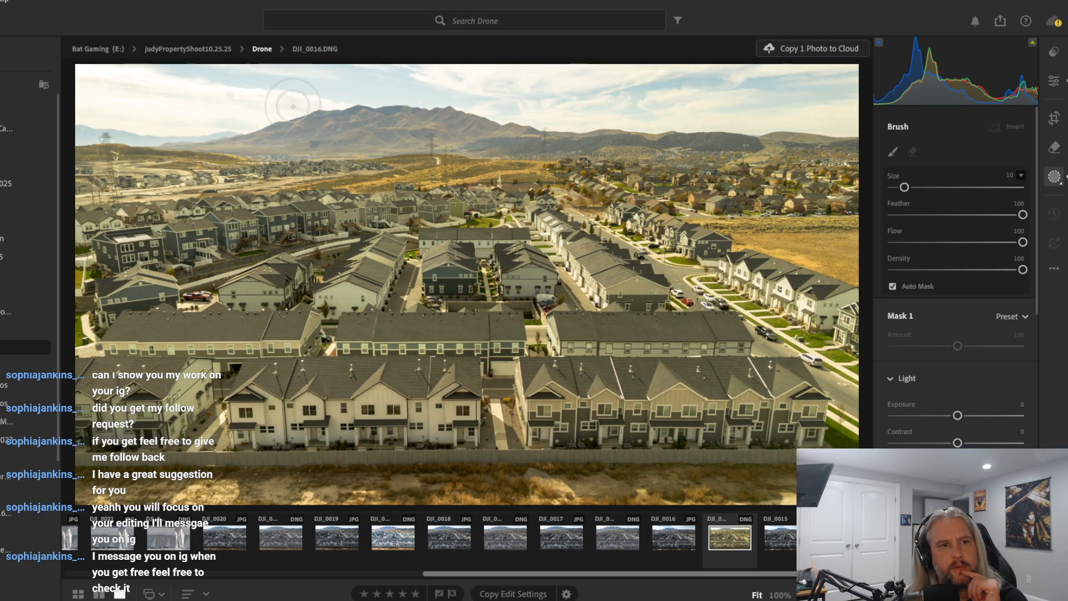
mouse_move(276, 105)
mouse_down()
mouse_move(149, 93)
mouse_move(79, 101)
mouse_up()
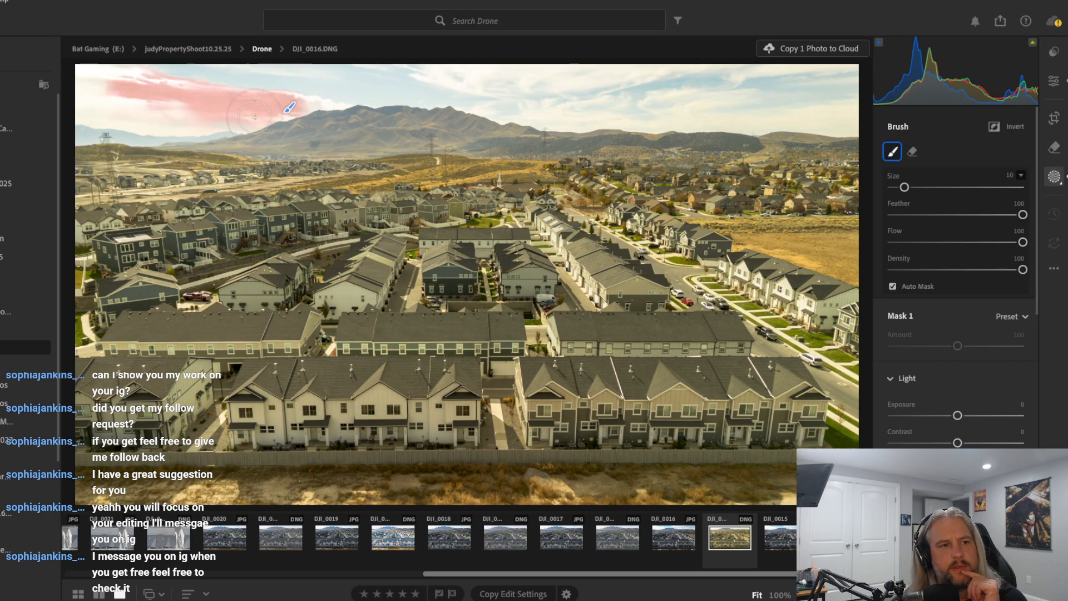
drag(252, 125, 87, 105)
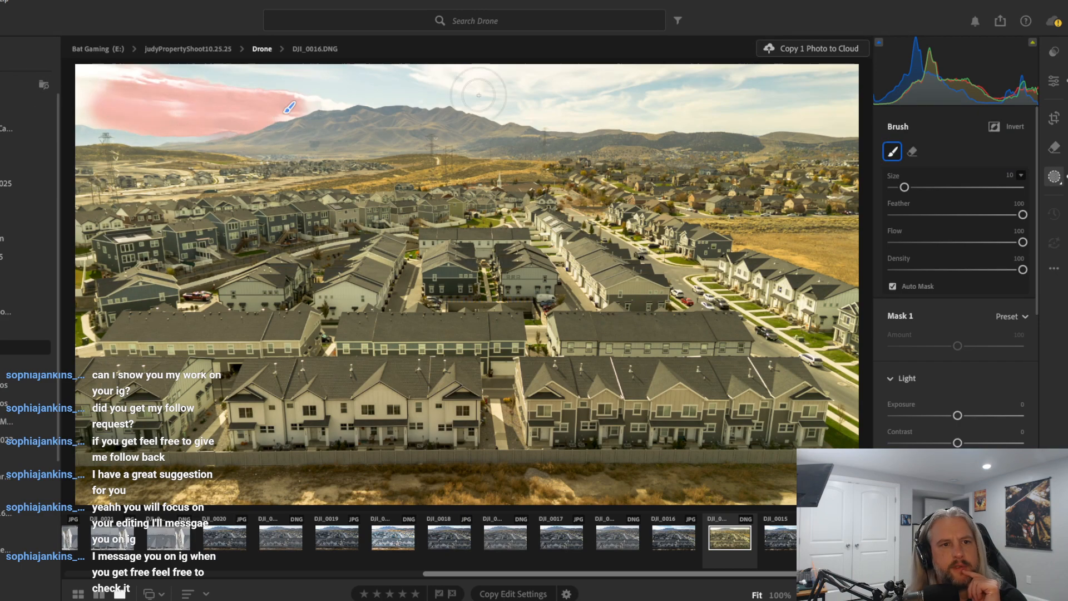
drag(635, 71, 445, 79)
drag(796, 120, 676, 119)
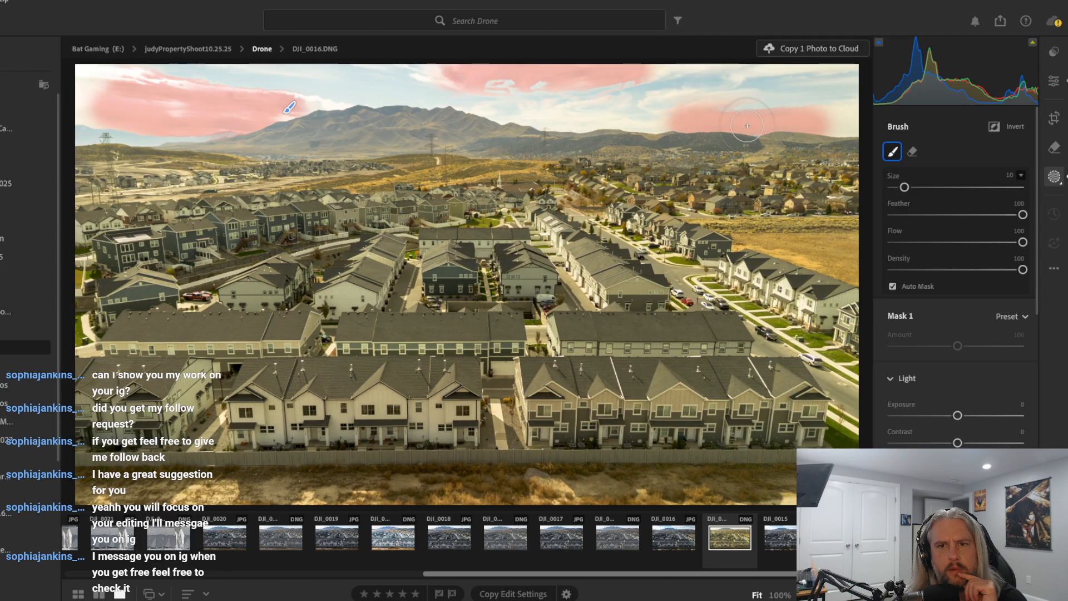
drag(723, 92, 745, 94)
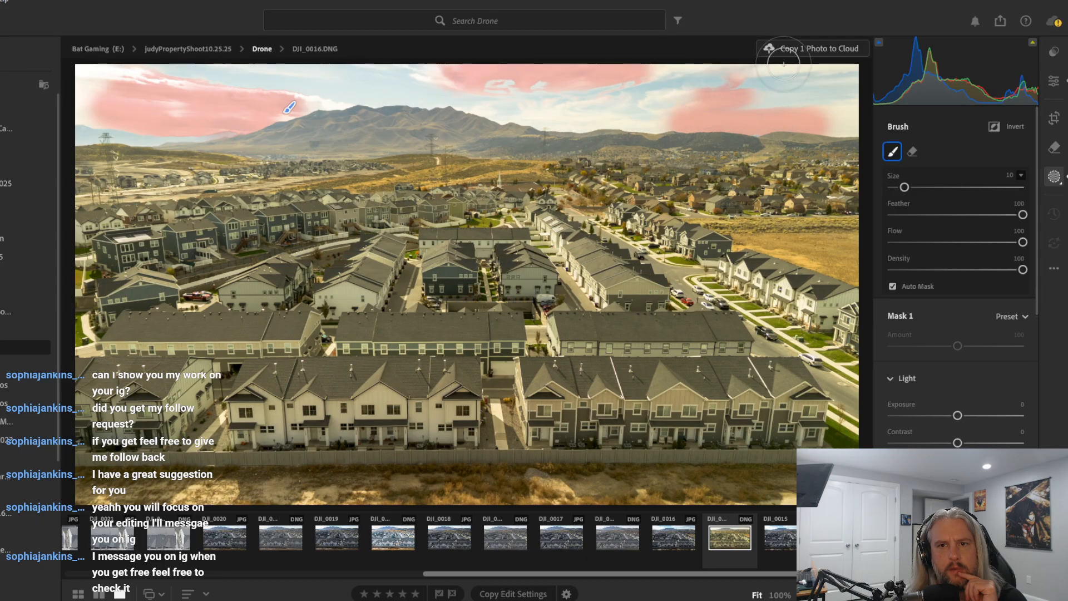
drag(786, 62, 741, 73)
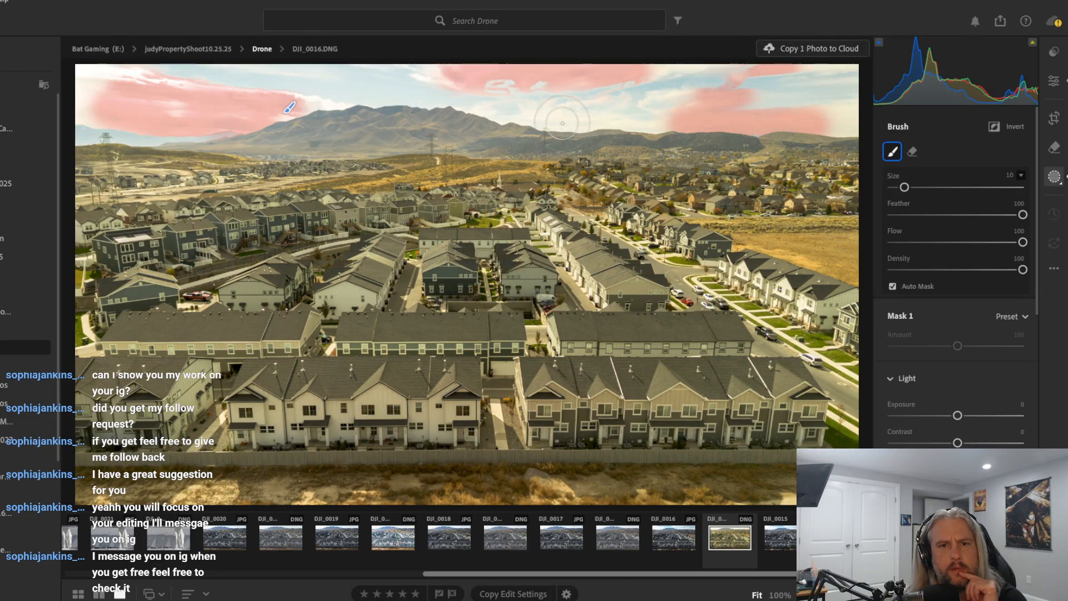
drag(524, 117, 610, 125)
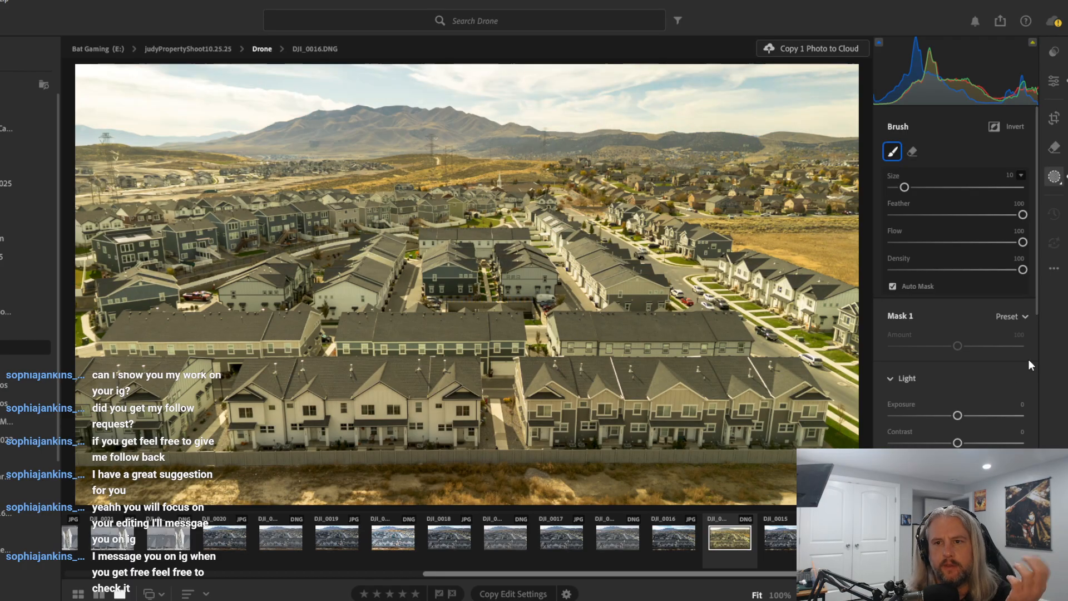
Set the tint of the brushed cloud mask, Mask 1, to +100
scroll(1029, 359, down, 6)
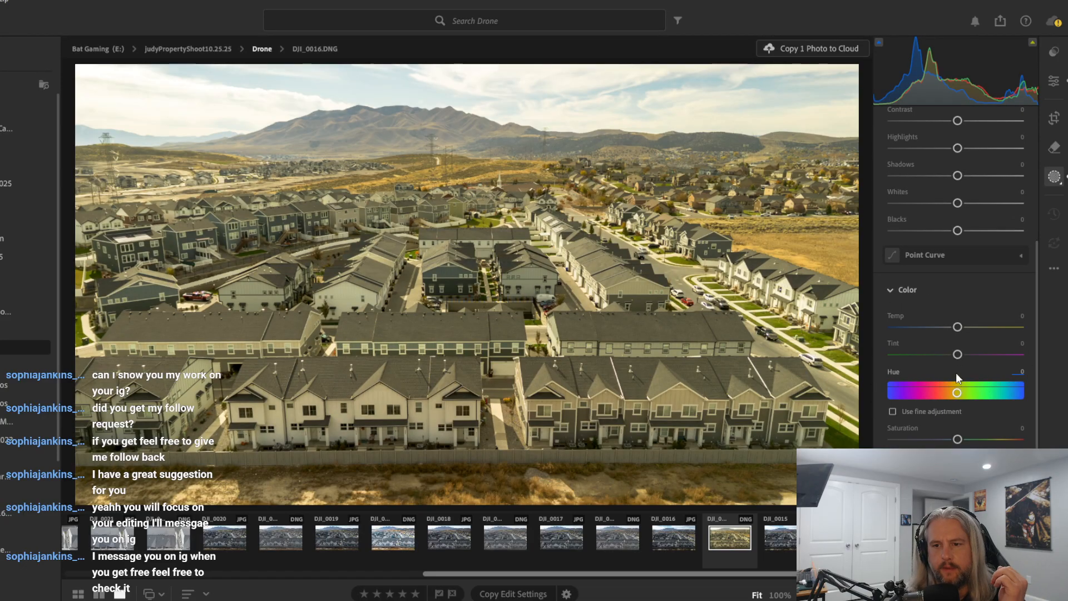
drag(958, 356, 1024, 338)
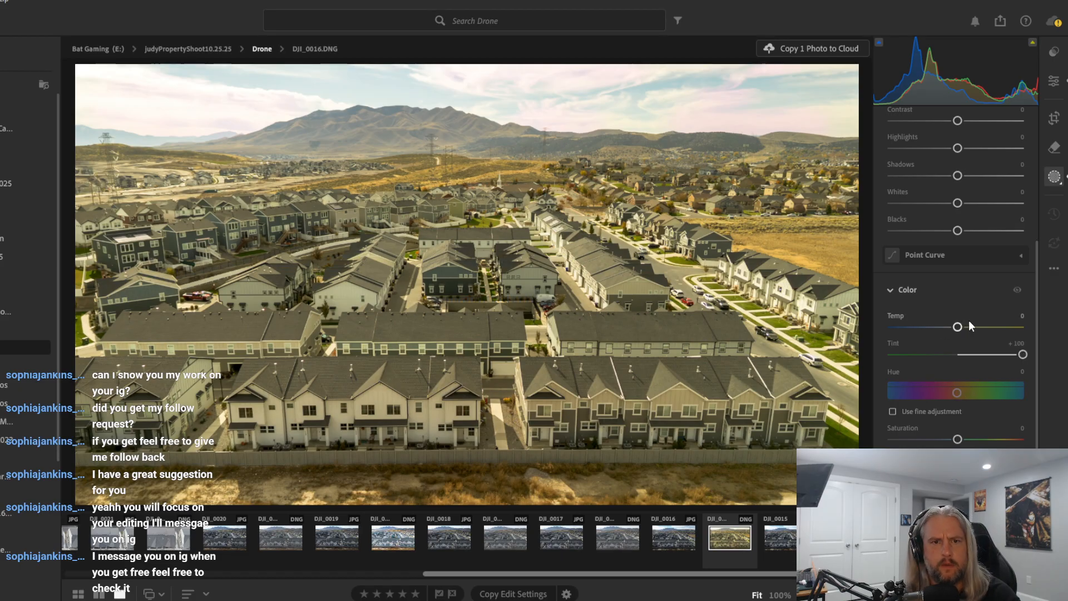
Try a temp of +100 on the cloud mask, and reset both its temp and tint to 0
drag(960, 326, 1046, 327)
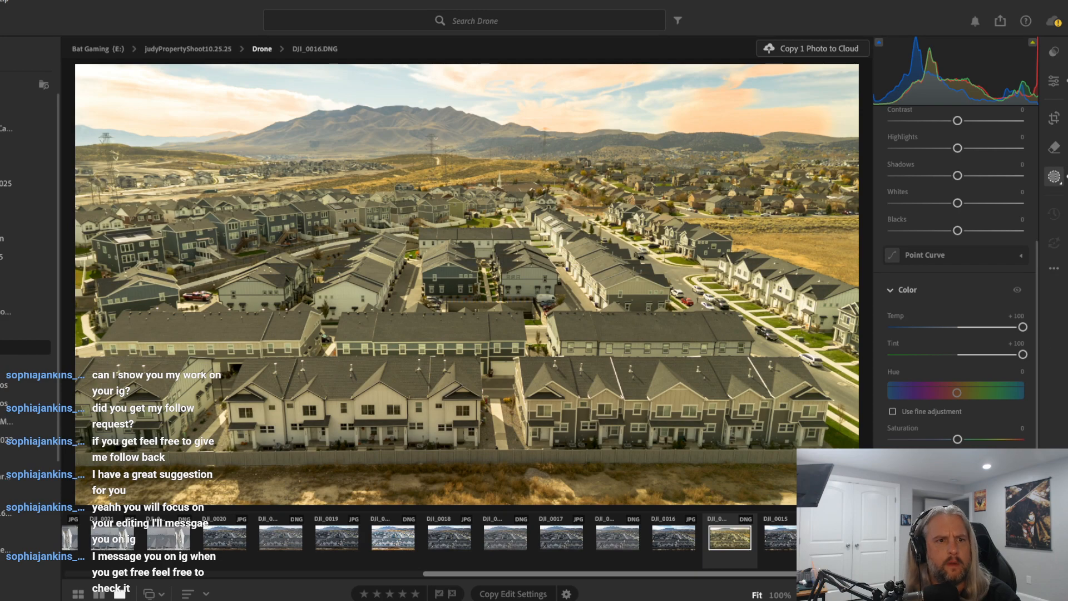
double_click(983, 316)
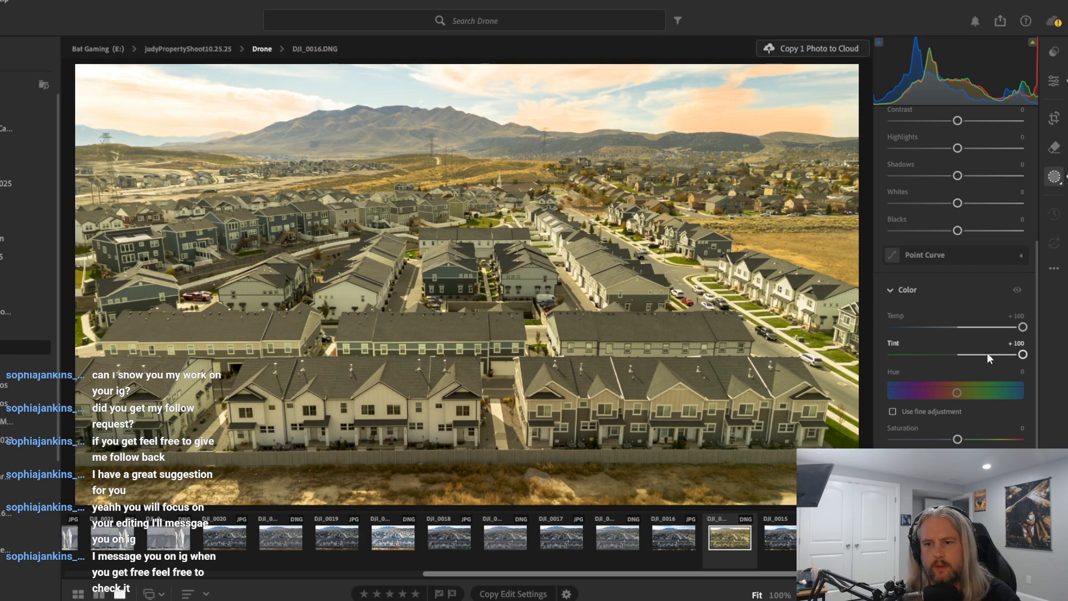
double_click(988, 353)
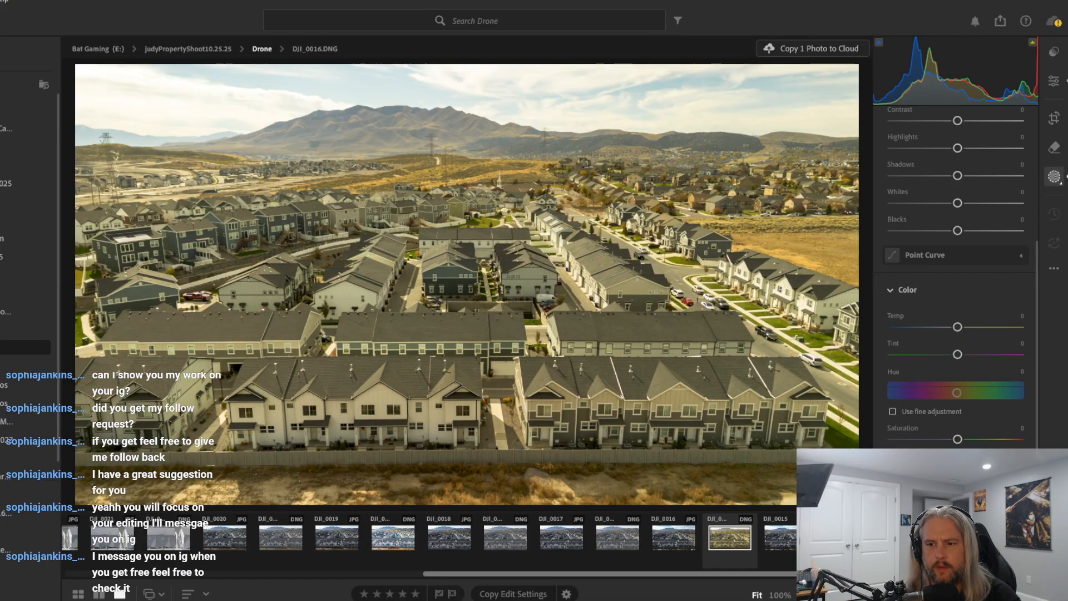
Apply a red color tint to the cloud mask and set its saturation to +100
scroll(956, 278, down, 1)
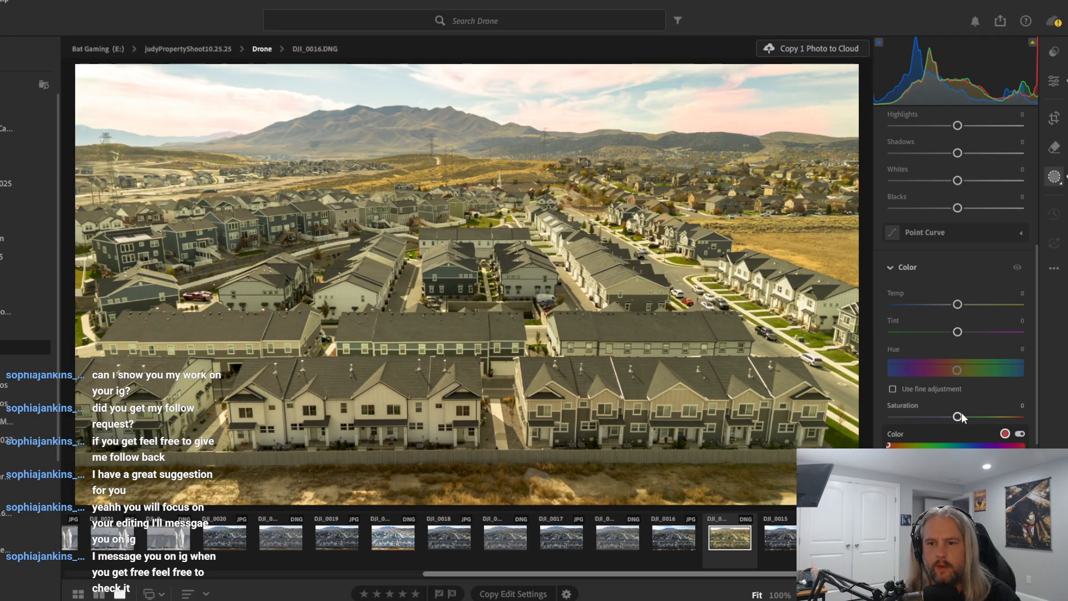
drag(957, 416, 1026, 398)
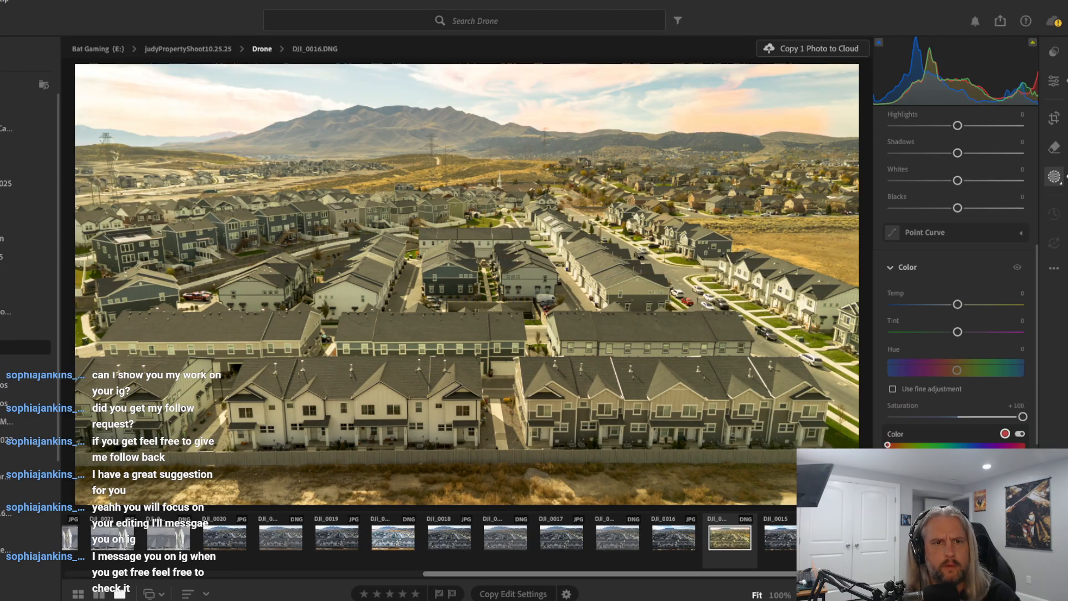
click(906, 466)
drag(950, 466, 896, 410)
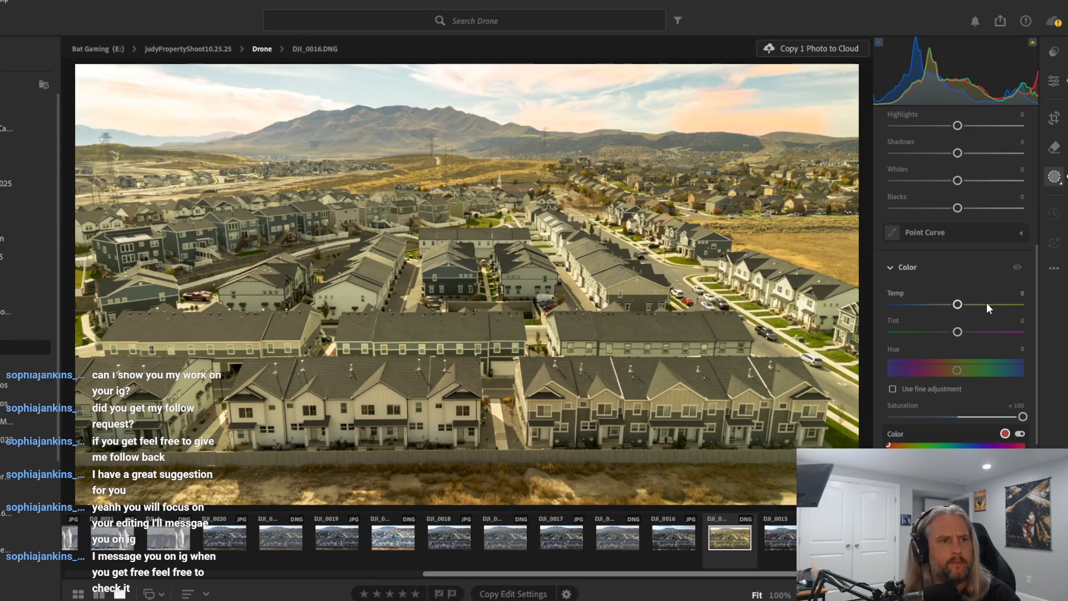
Set the cloud mask's hue to -9.5 and turn on fine adjustment for it
scroll(996, 370, up, 1)
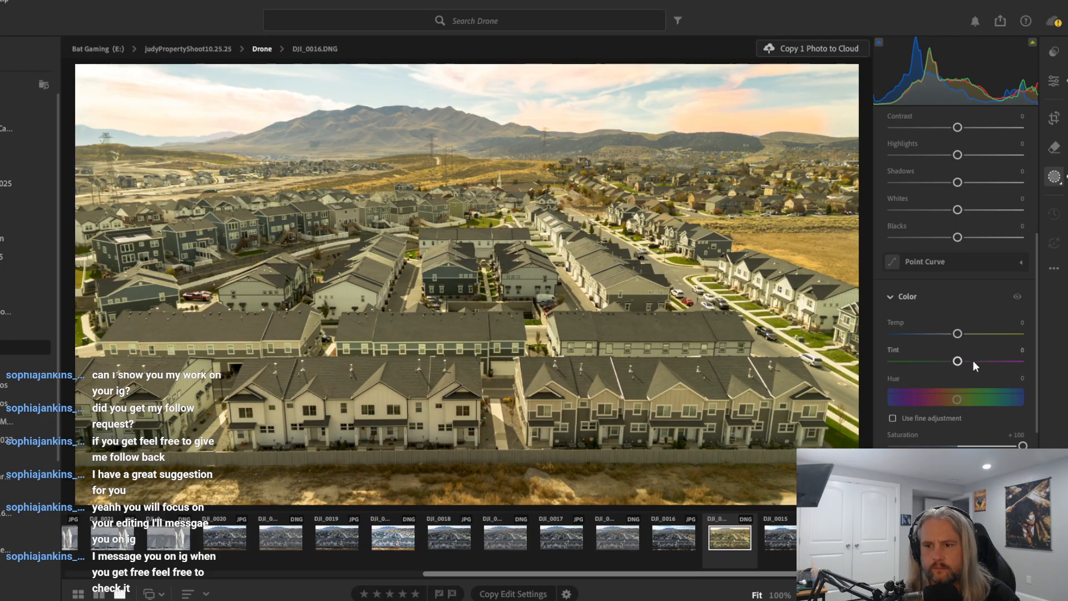
mouse_move(957, 400)
mouse_down()
mouse_move(899, 405)
mouse_move(997, 402)
mouse_move(952, 407)
mouse_up()
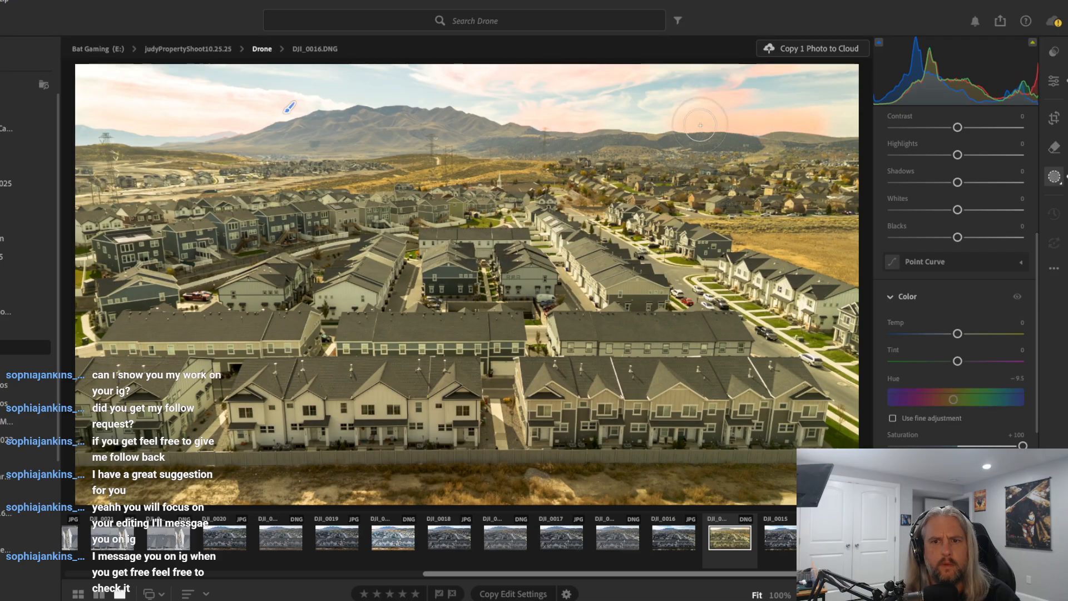
key(alt)
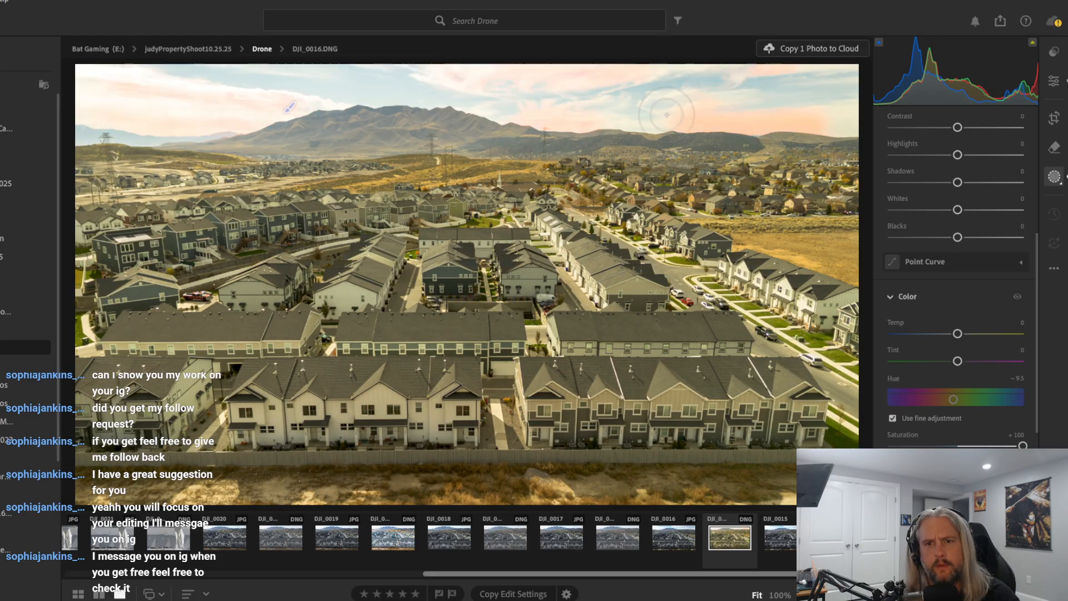
key(alt)
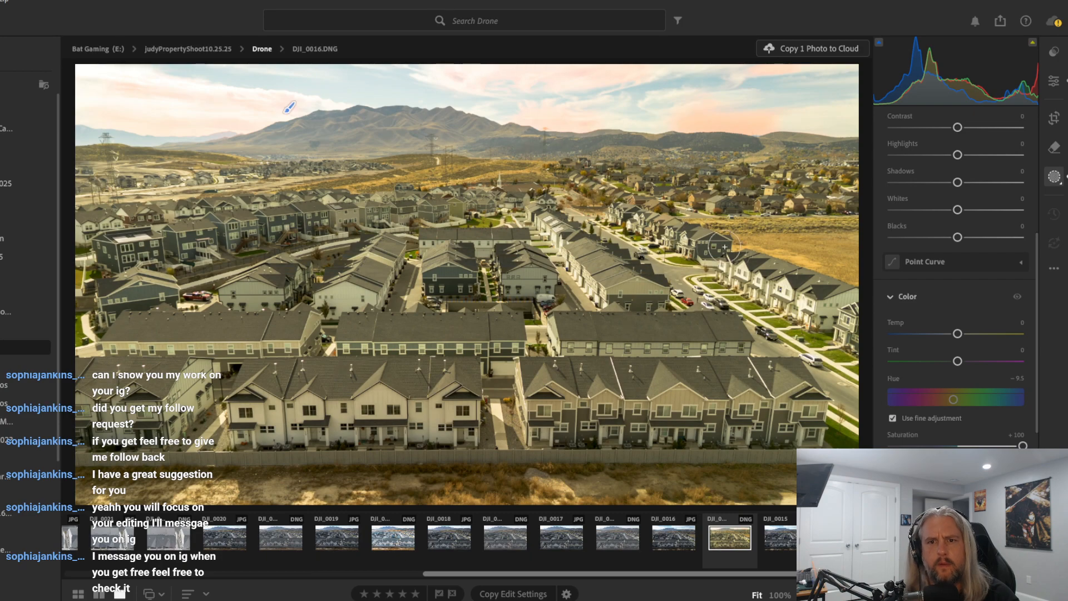
key(alt)
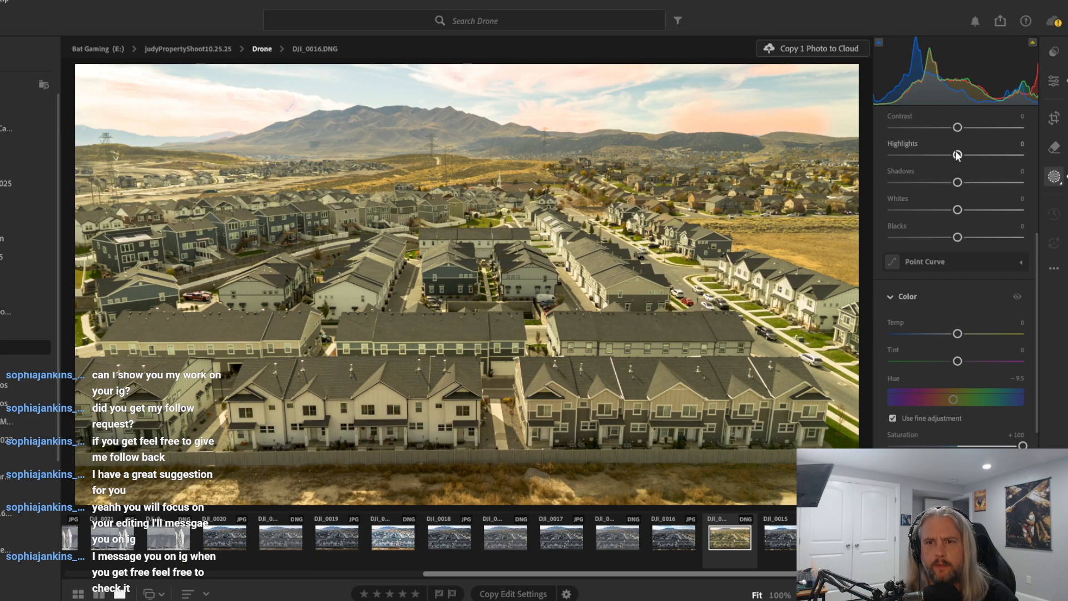
Try a tint of +18 and a temp of +99 on the cloud mask, resetting both to 0
scroll(979, 182, up, 5)
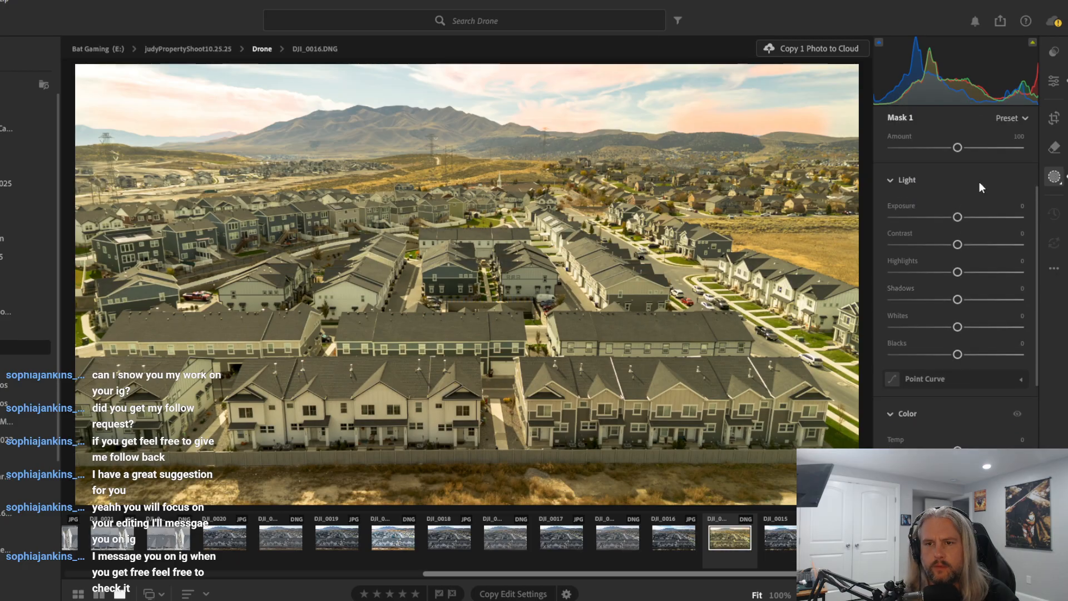
scroll(979, 182, down, 4)
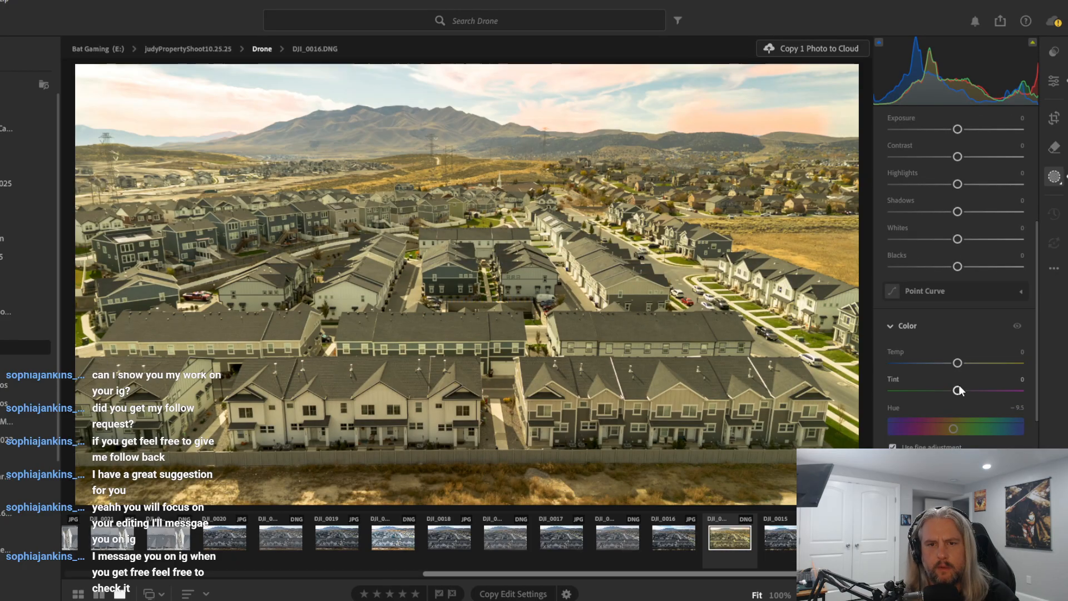
drag(958, 389, 967, 390)
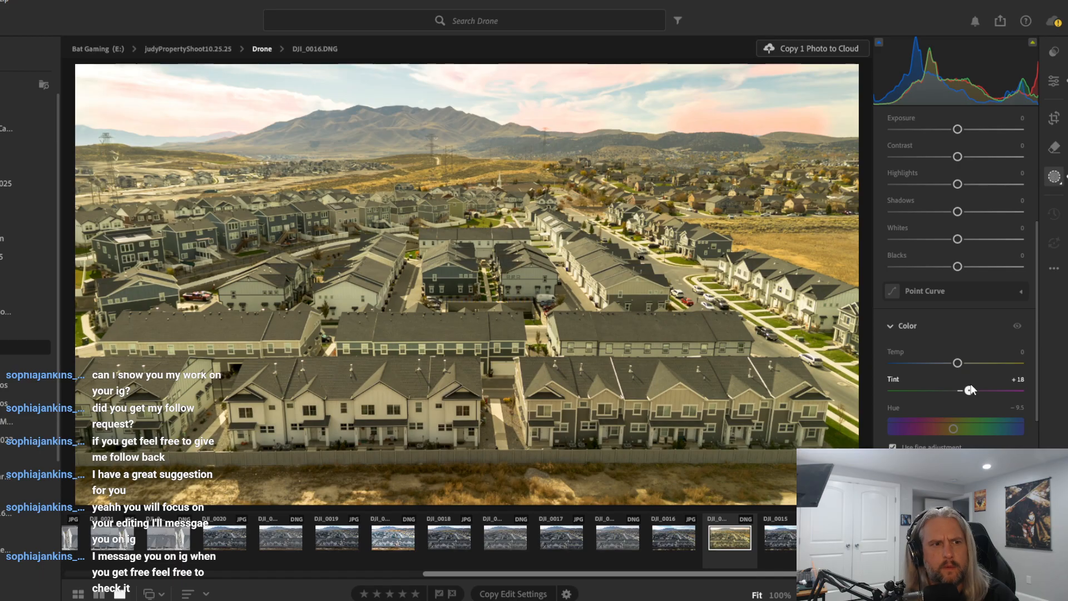
drag(972, 390, 1023, 362)
double_click(932, 393)
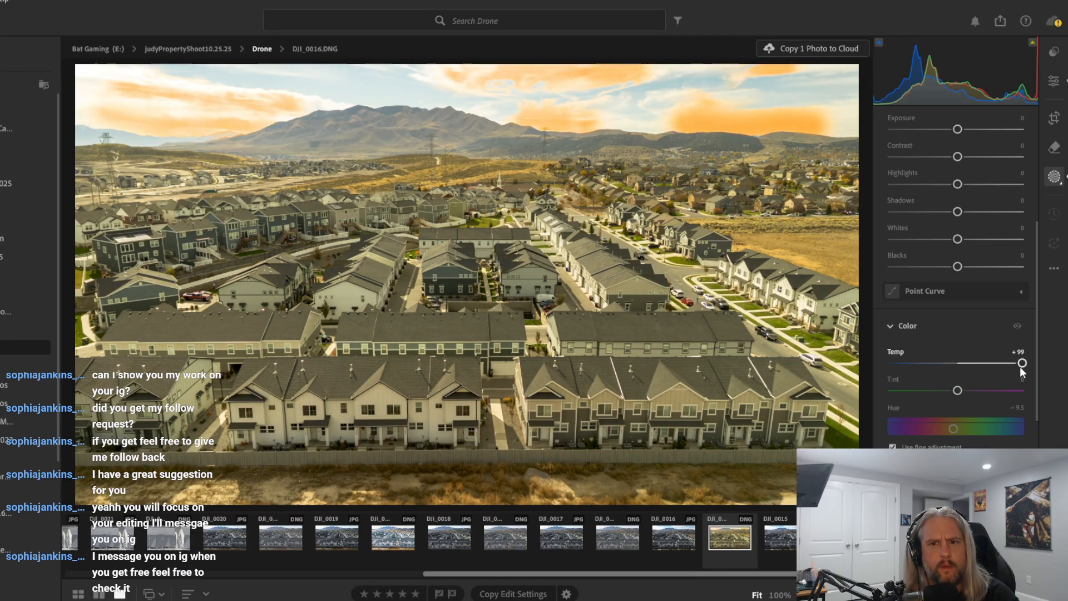
double_click(1020, 366)
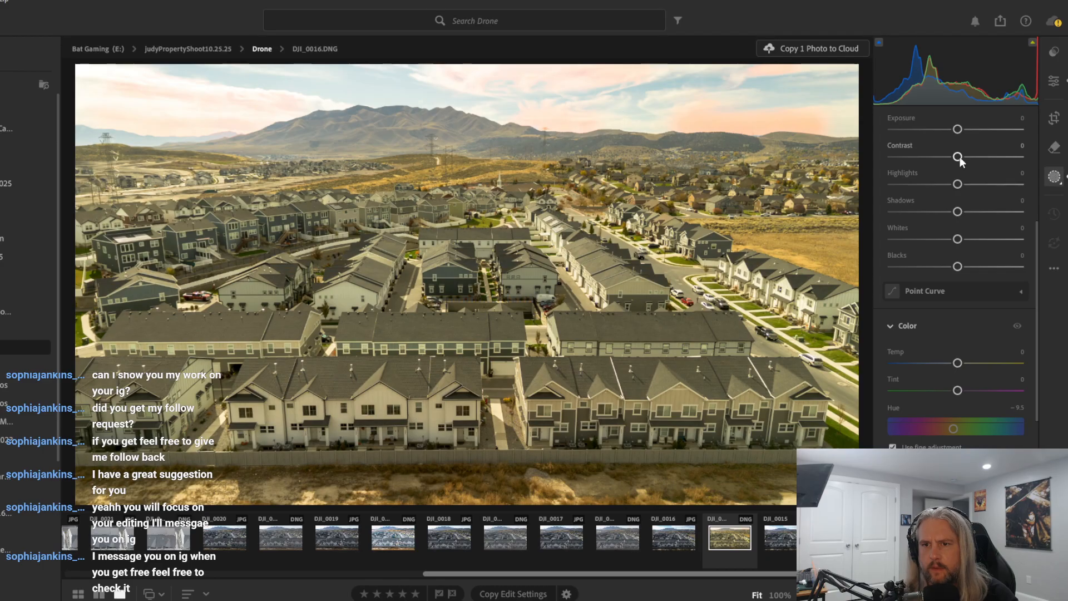
Try a brush density of 59 and return it to 100
key(b)
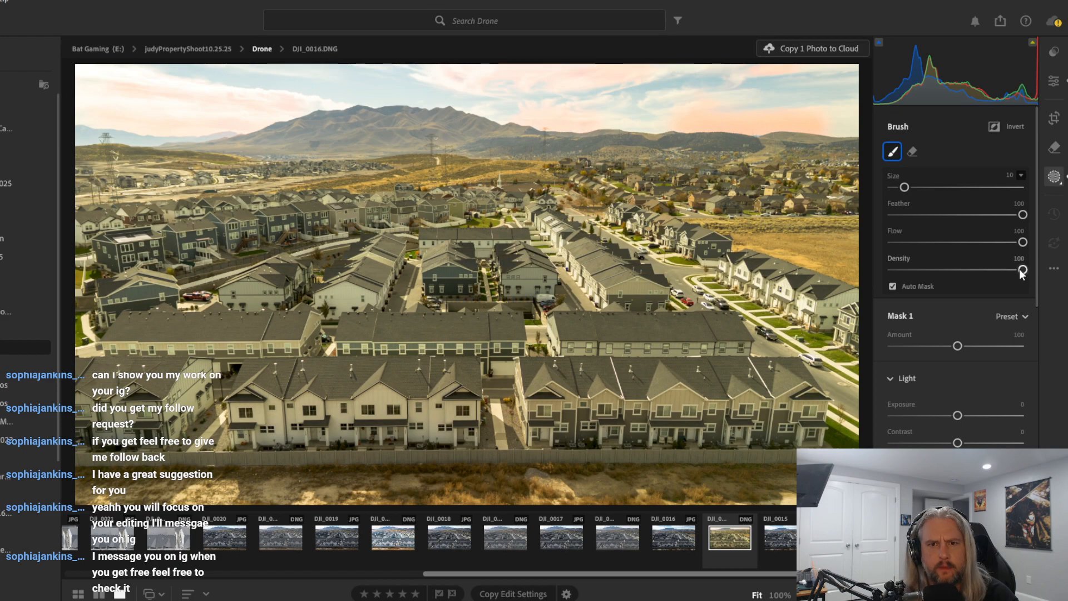
drag(1019, 269, 970, 270)
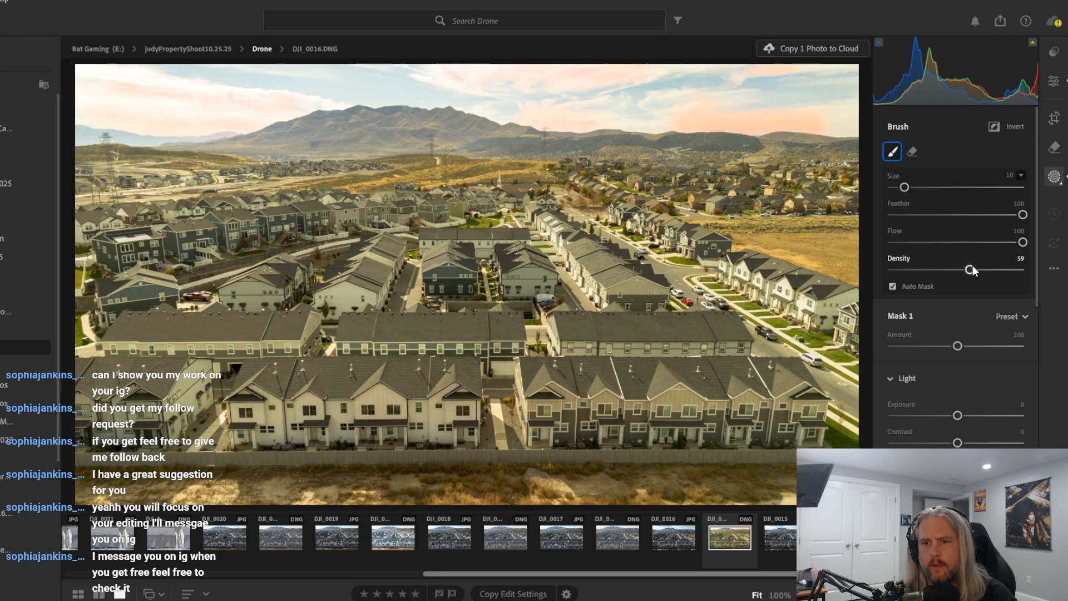
drag(970, 269, 1052, 269)
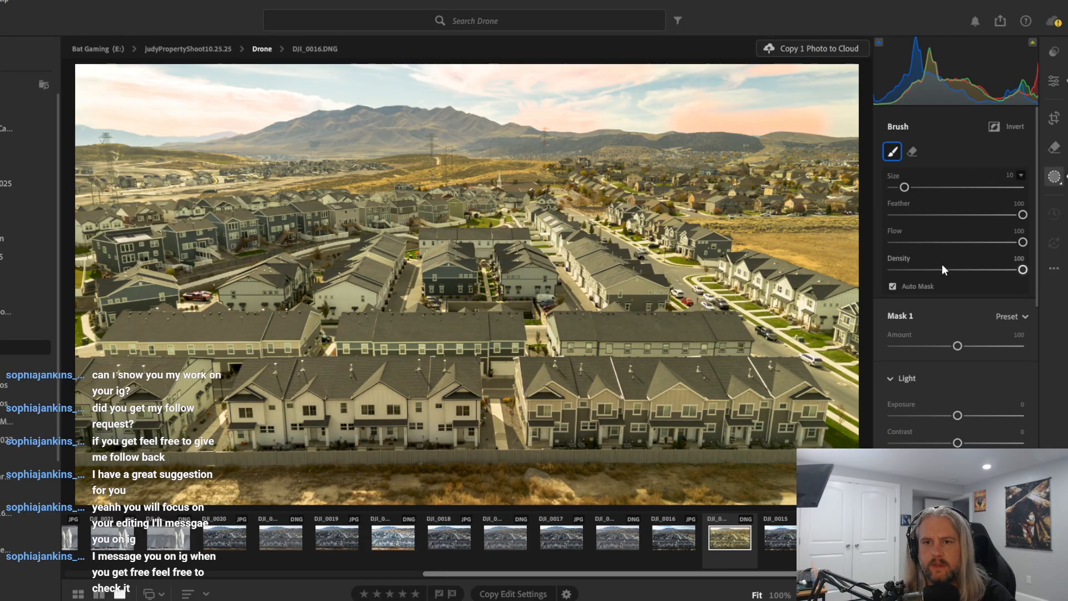
Set the cloud mask's effects to dehaze +19, clarity -33, texture -36 and grain -41
scroll(993, 300, down, 10)
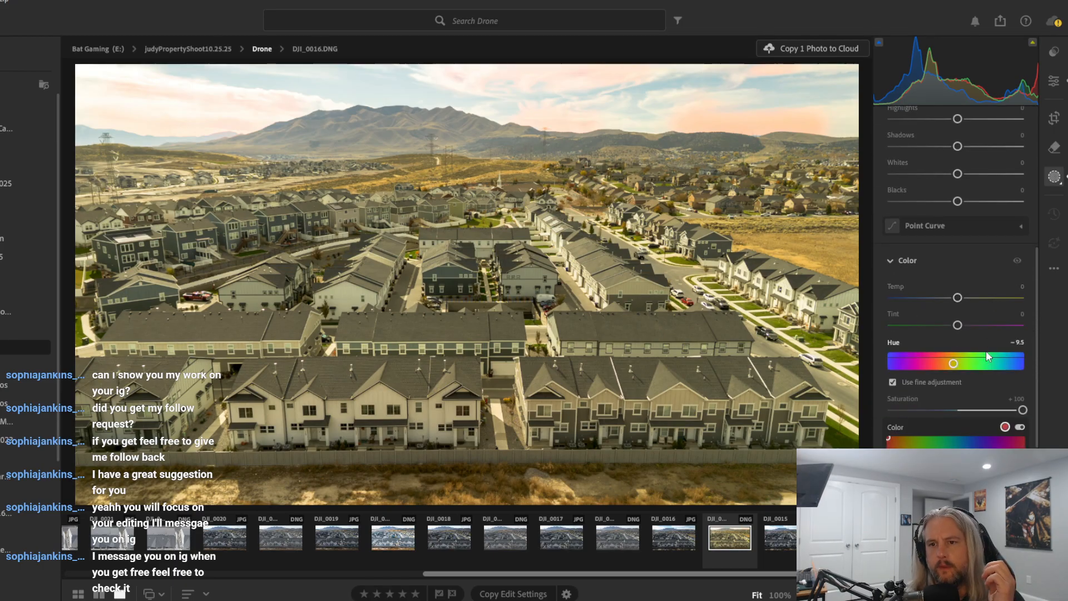
scroll(975, 292, down, 1)
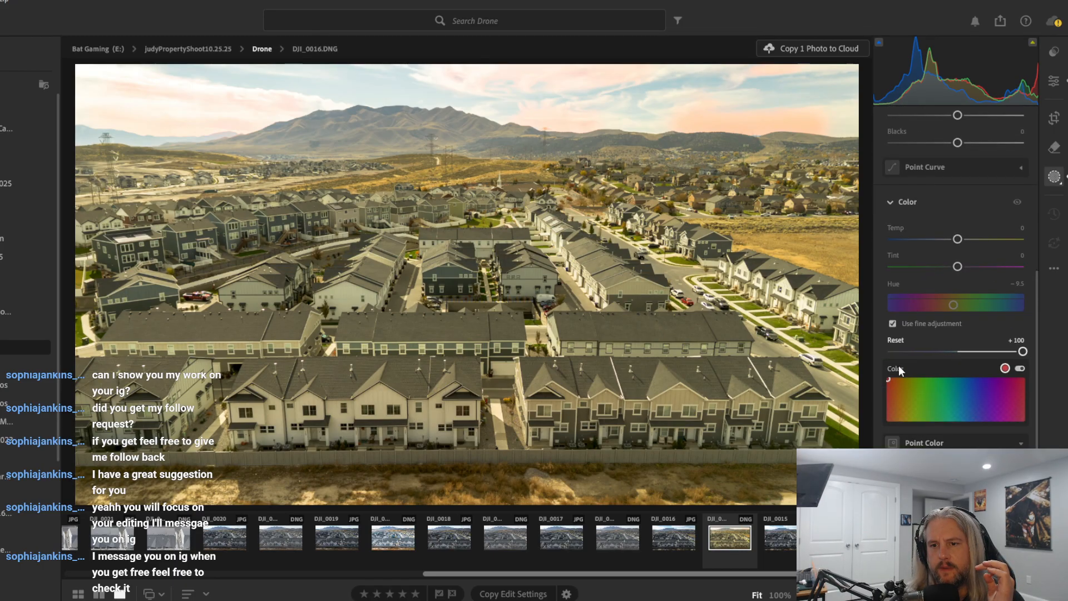
scroll(1006, 425, down, 1)
scroll(969, 437, down, 5)
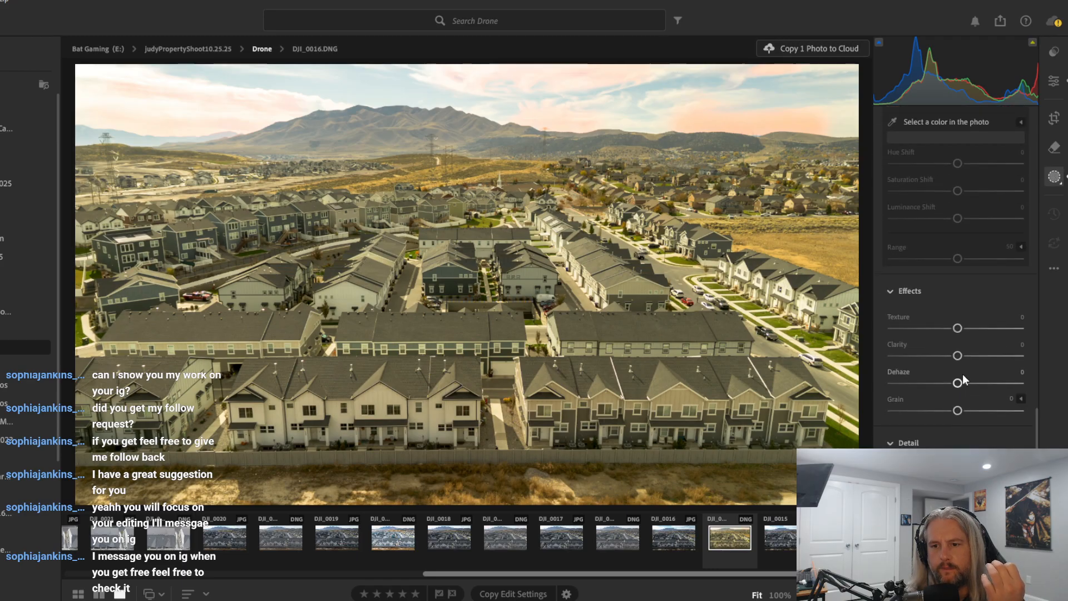
mouse_move(958, 384)
mouse_down()
mouse_move(1033, 375)
mouse_move(856, 382)
mouse_move(988, 380)
mouse_move(969, 384)
mouse_up()
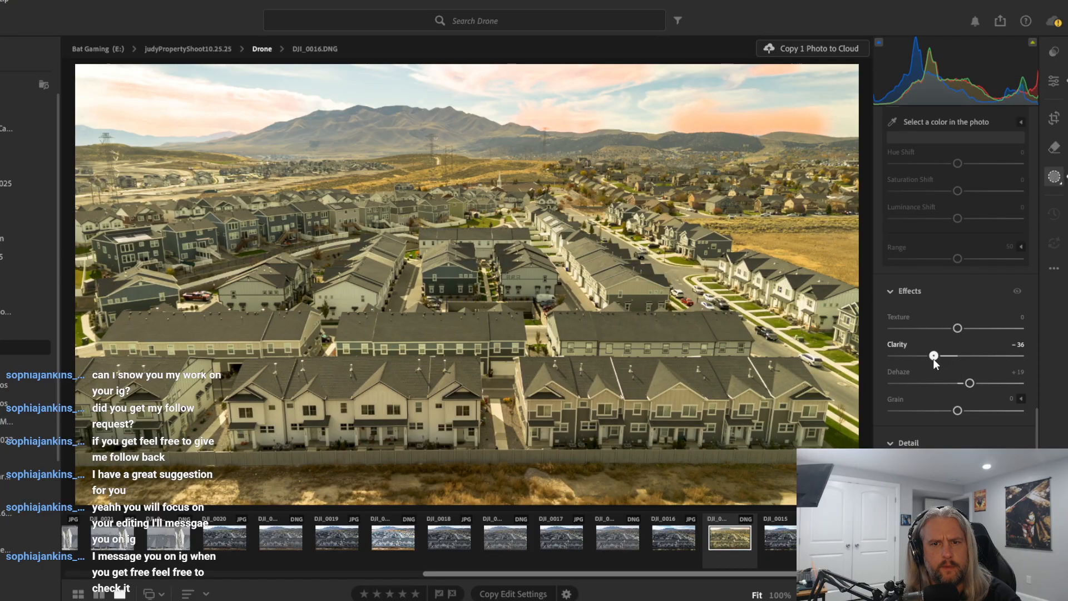
drag(933, 358, 933, 331)
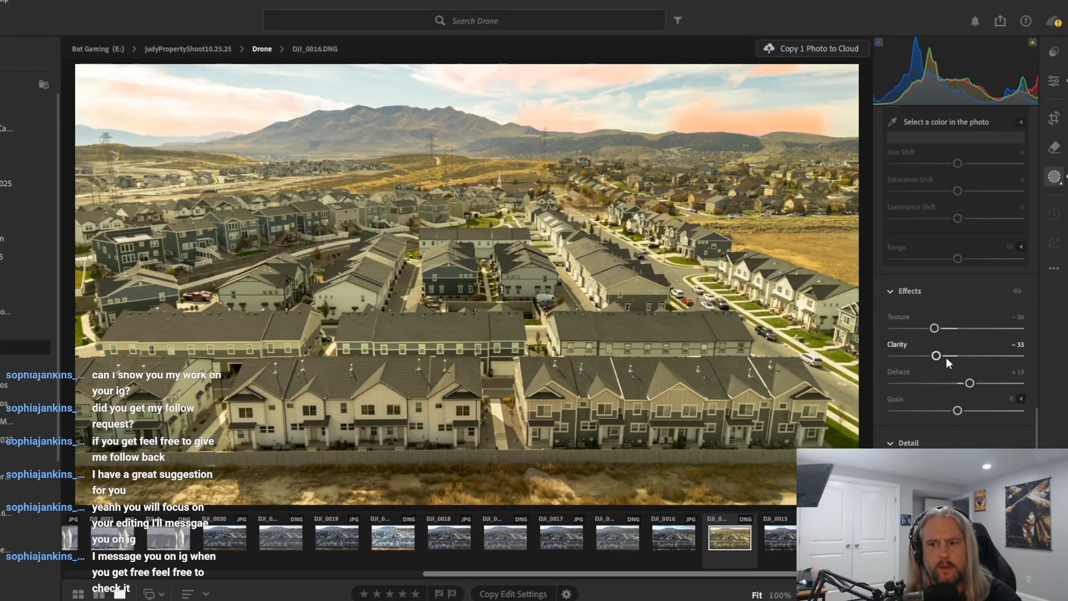
drag(957, 411, 930, 411)
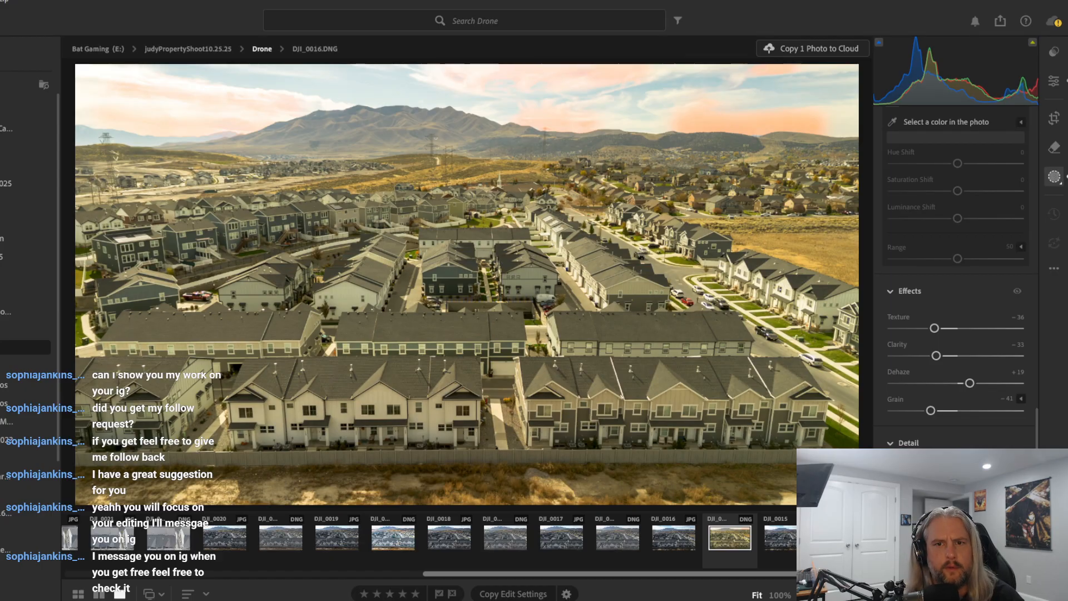
Keep the red color tint on the cloud mask and set its hue to +1.3
scroll(971, 338, up, 3)
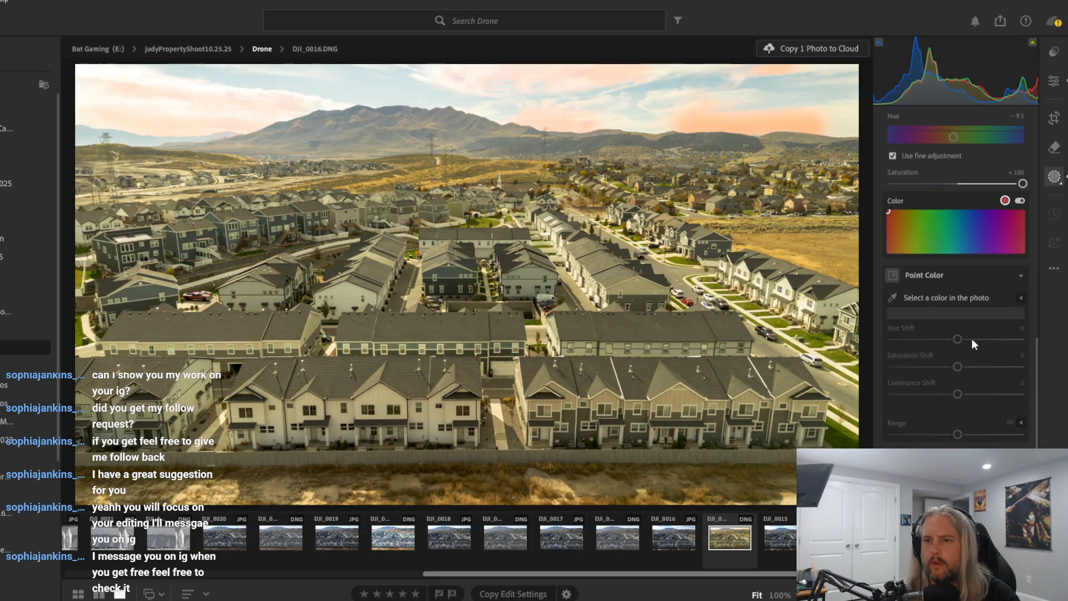
scroll(973, 331, up, 1)
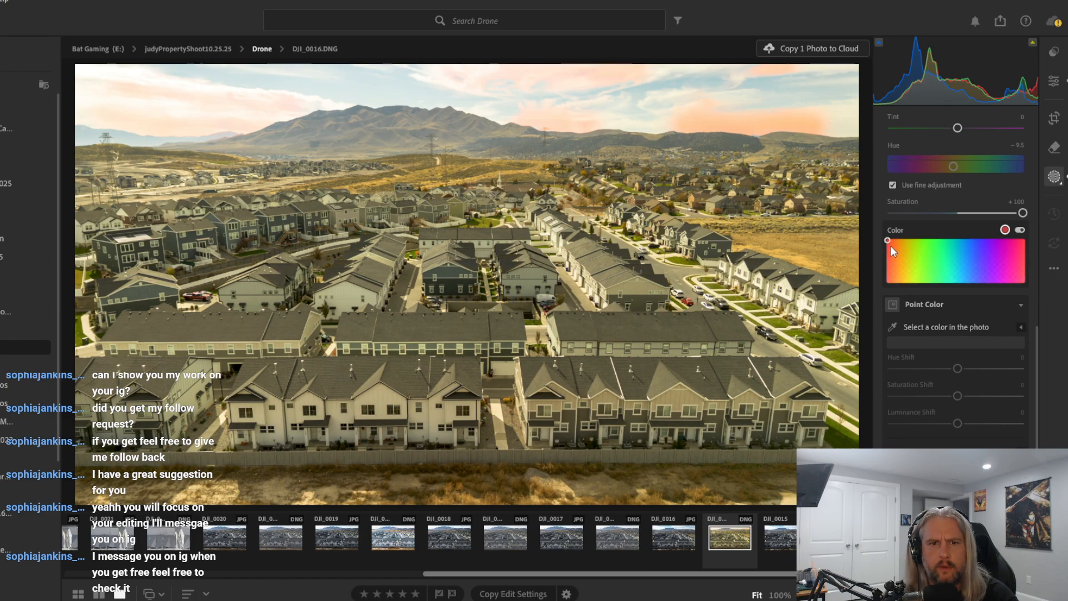
mouse_move(887, 241)
mouse_down()
mouse_move(896, 244)
mouse_move(886, 239)
mouse_up()
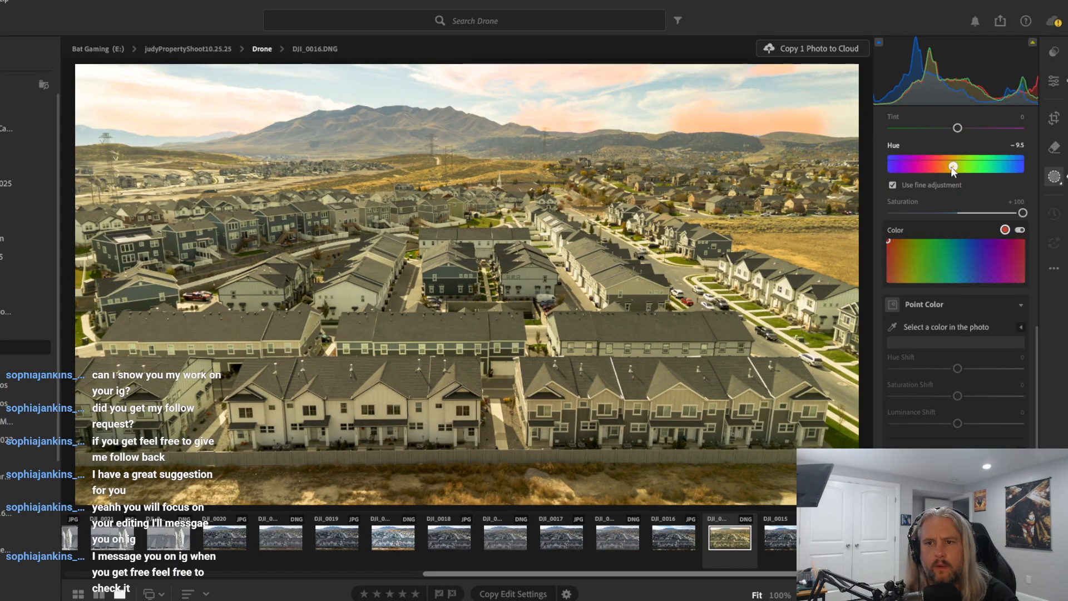
mouse_move(952, 166)
mouse_down()
mouse_move(942, 165)
mouse_move(960, 166)
mouse_up()
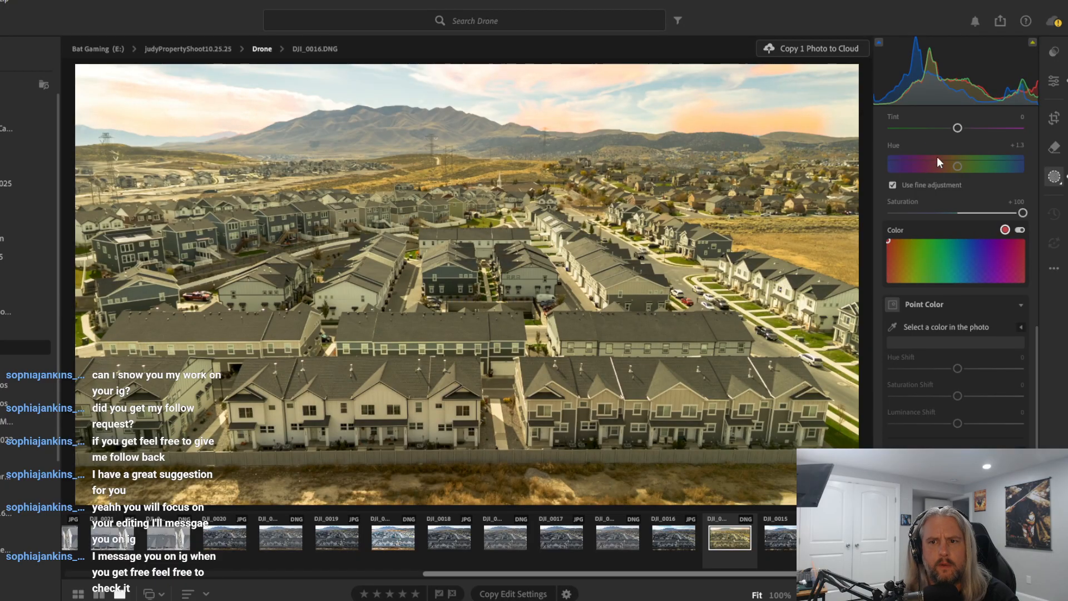
Try a temp of -29 and a tint of -100 on the cloud mask, resetting each to 0
scroll(972, 172, up, 5)
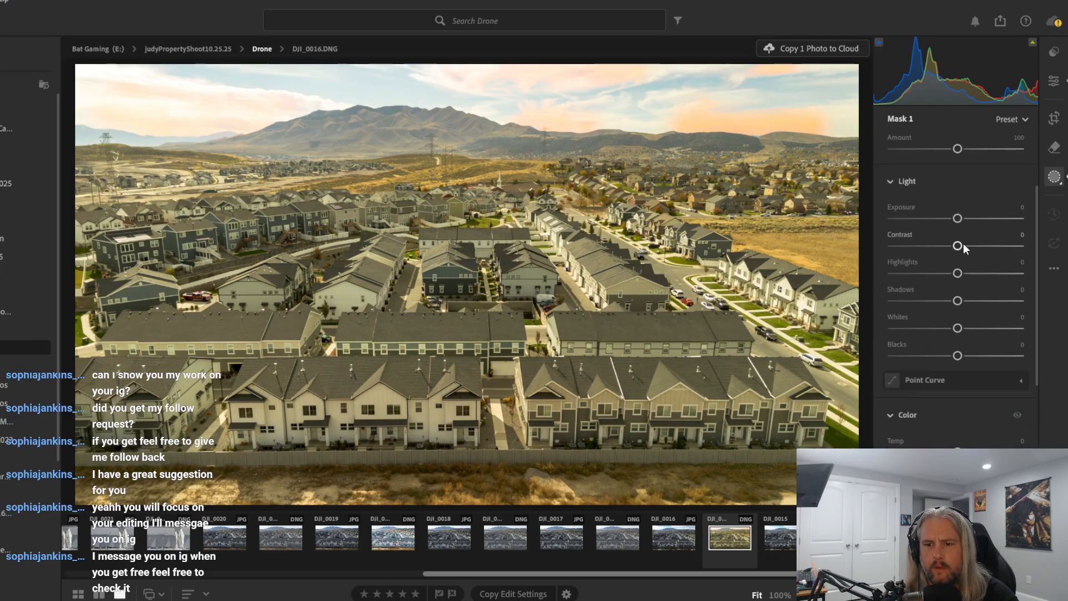
scroll(963, 244, down, 1)
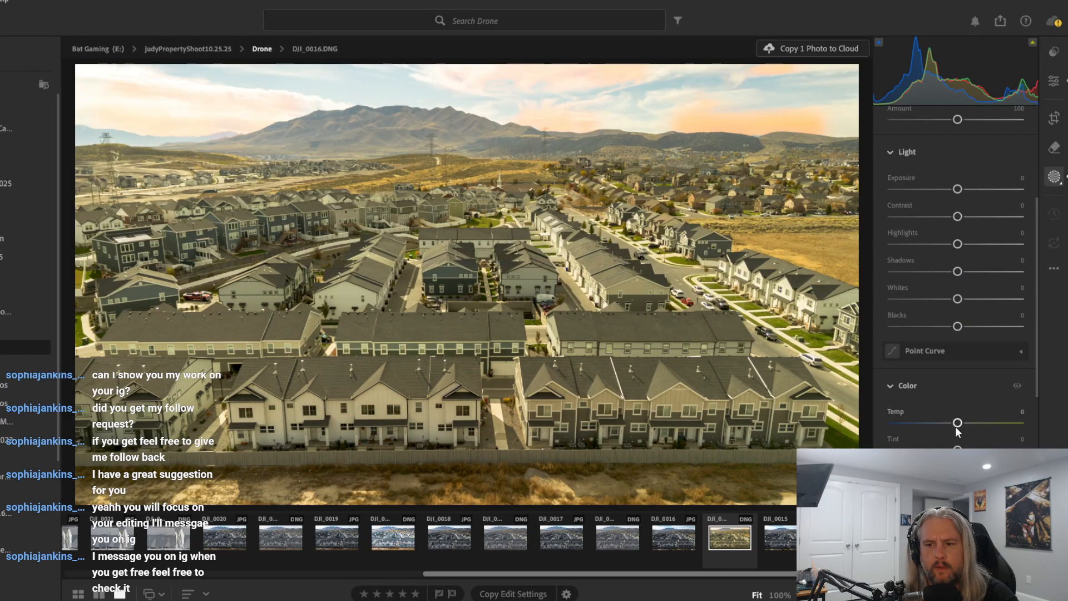
drag(957, 423, 948, 425)
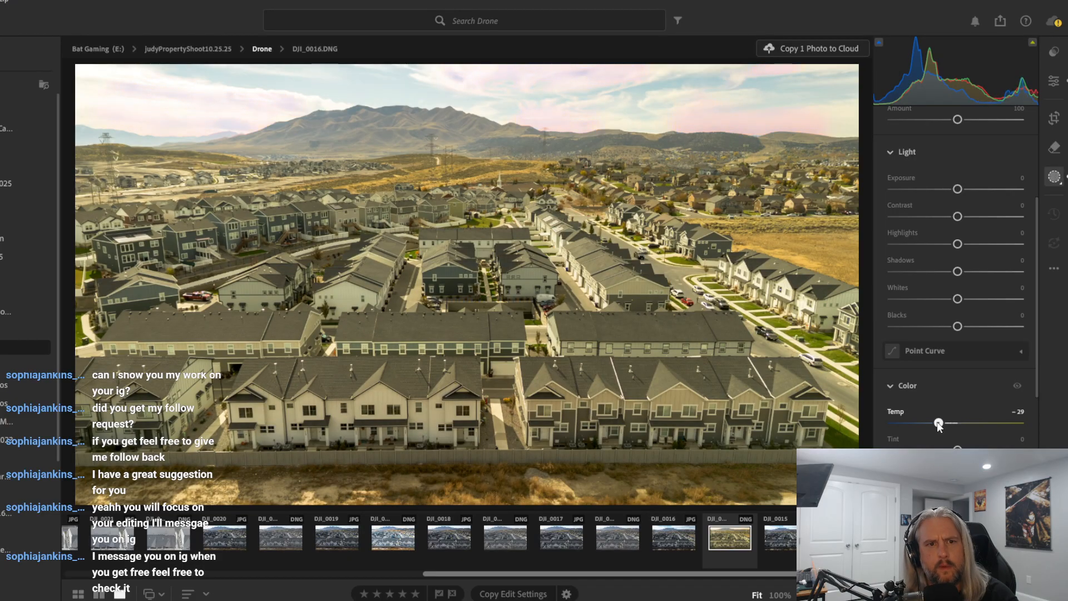
double_click(938, 423)
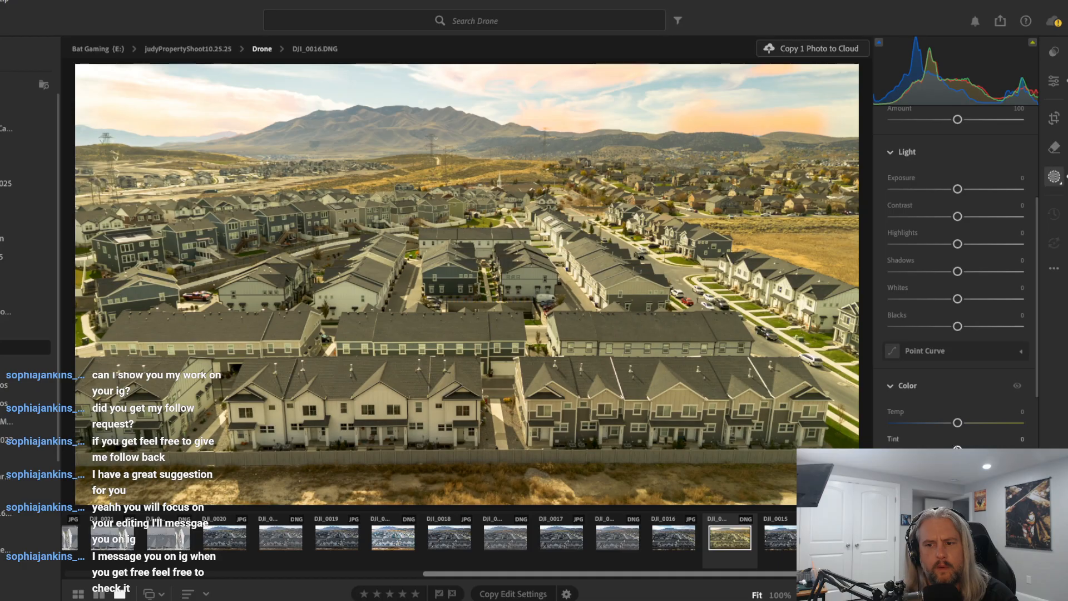
drag(958, 449, 890, 448)
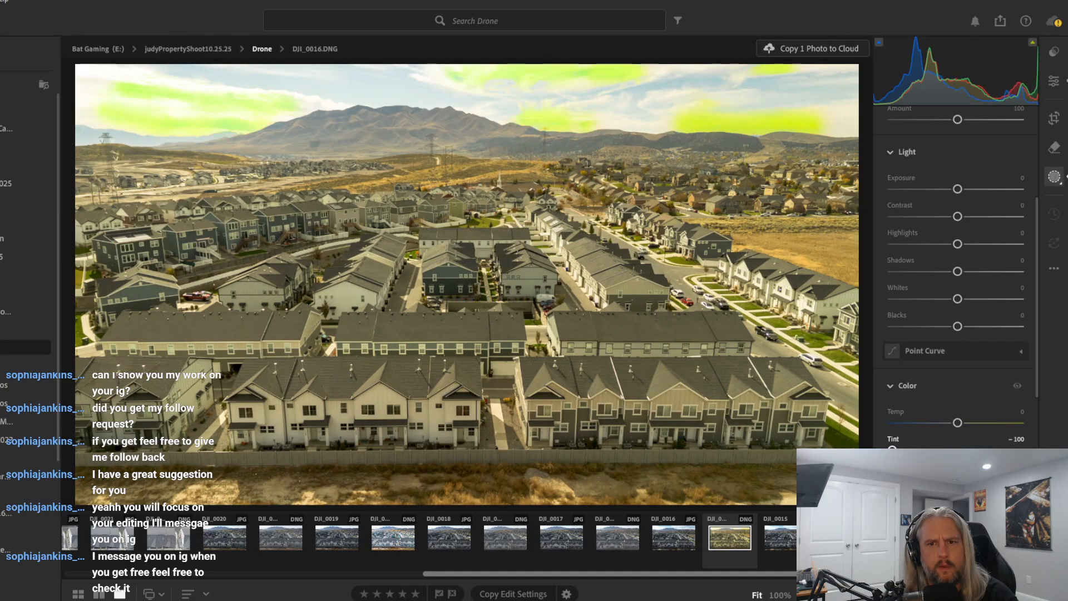
double_click(892, 449)
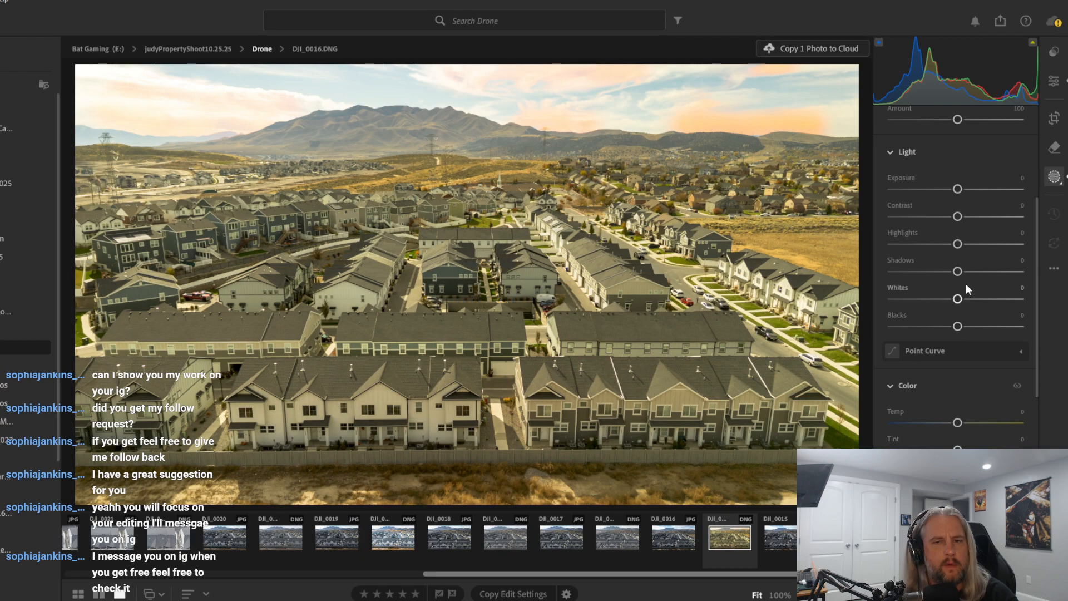
Set the aqua color's saturation to -82 and luminance to -29 in the Color Mixer
scroll(976, 262, up, 5)
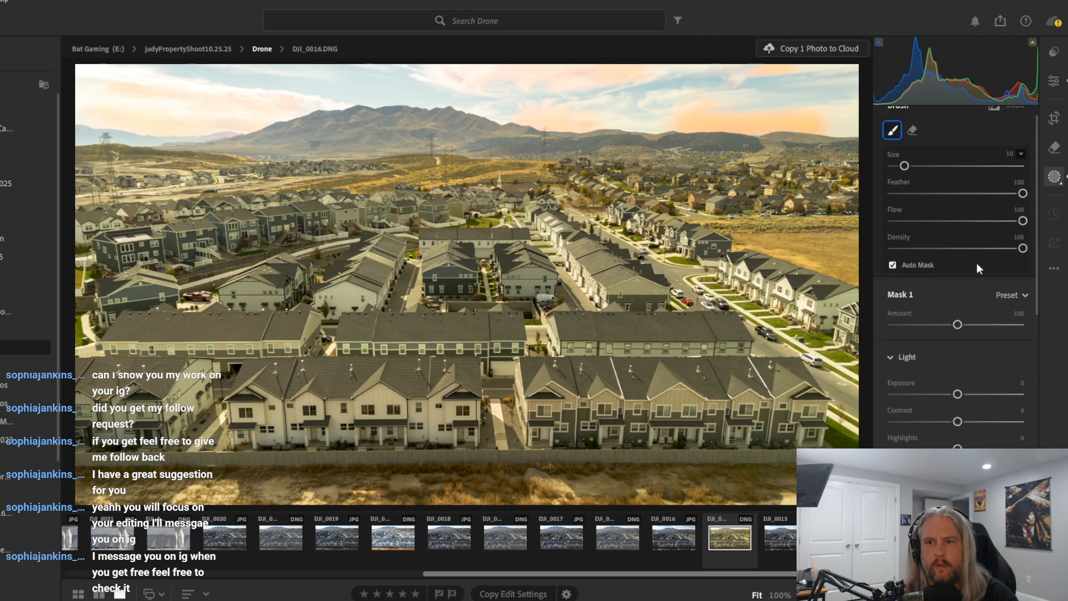
click(1054, 83)
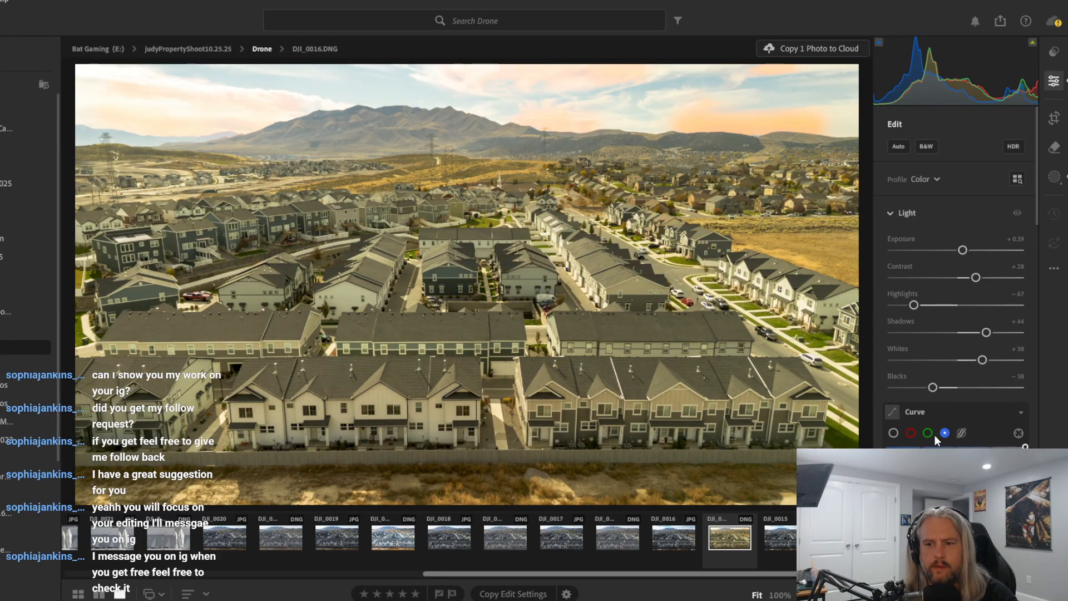
click(1007, 413)
scroll(974, 389, down, 6)
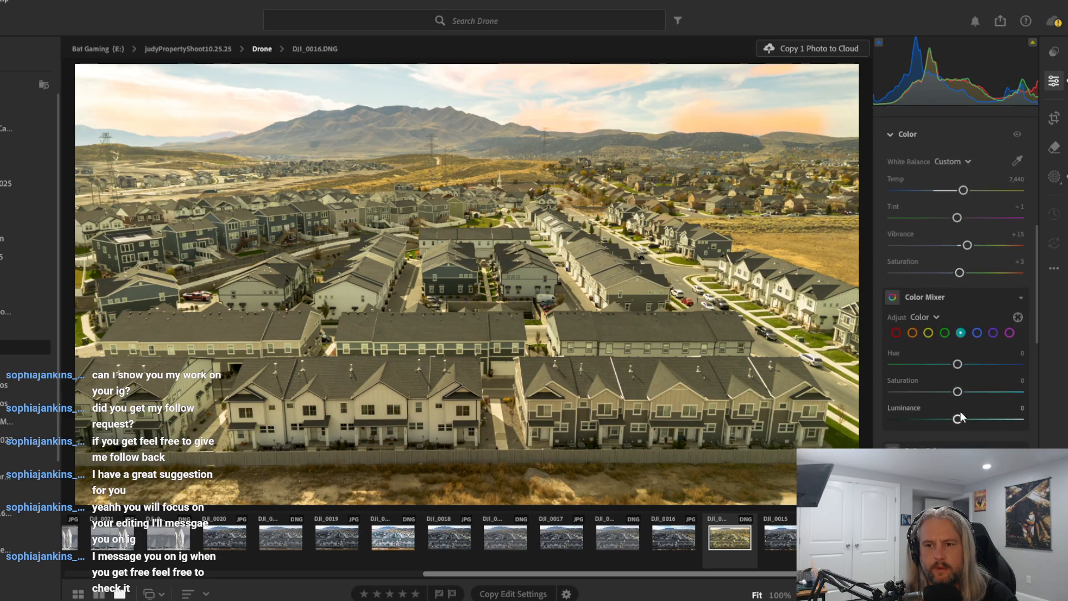
drag(957, 392, 903, 404)
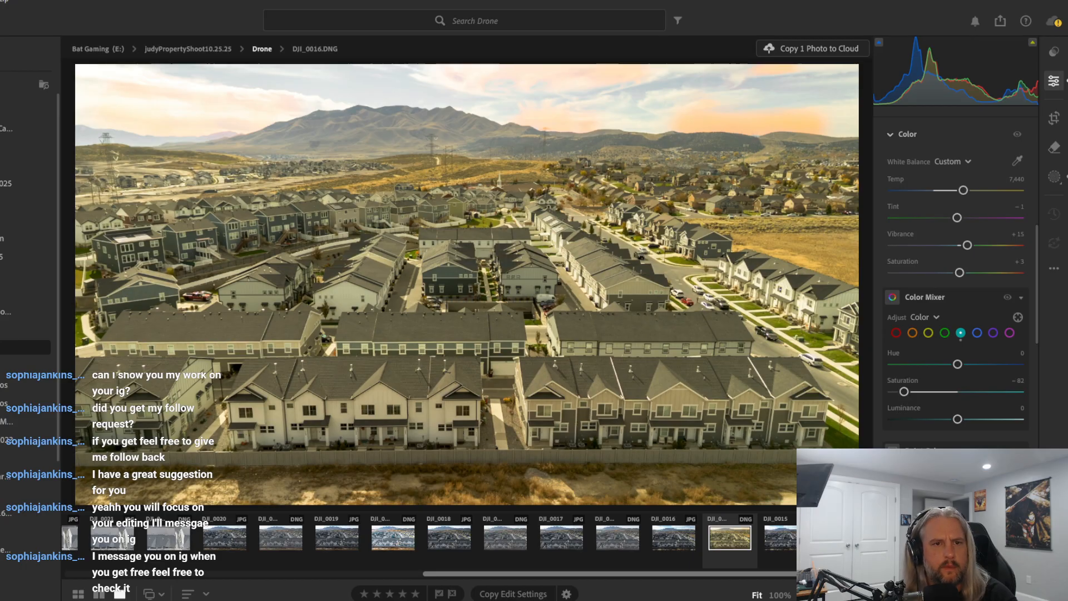
drag(955, 417, 932, 426)
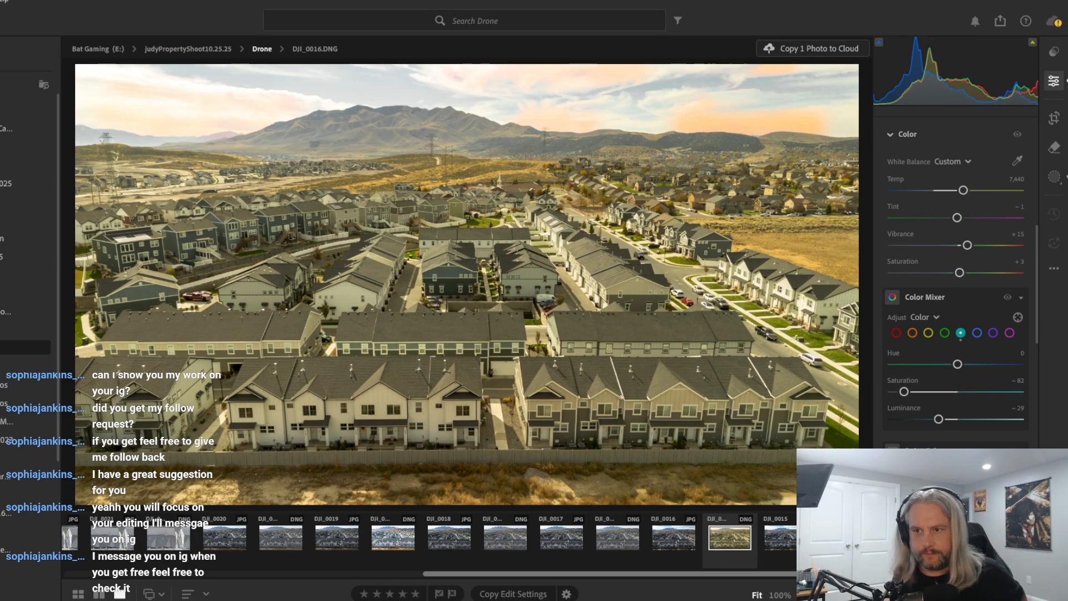
Erase the pink brushed area of Mask 1 from the low clouds above the far hills
click(1054, 178)
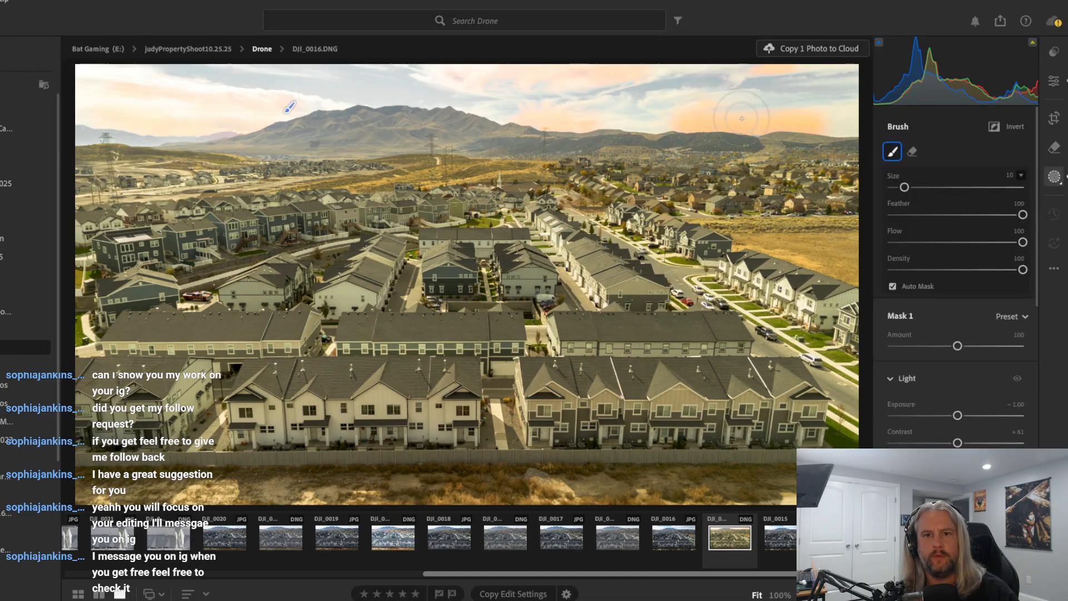
key(alt)
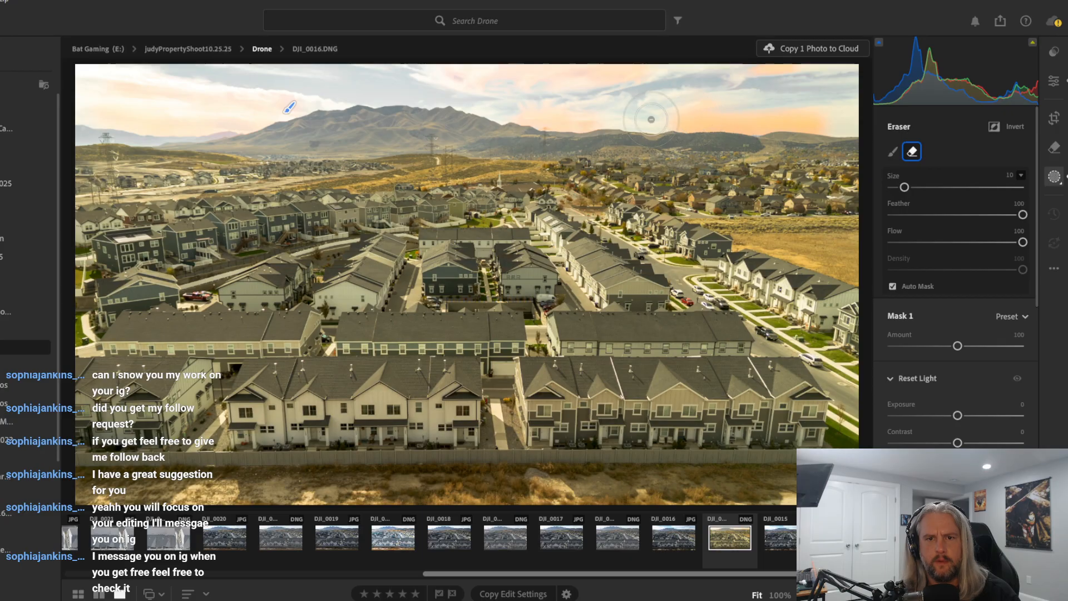
mouse_move(711, 115)
mouse_down()
mouse_move(744, 125)
mouse_move(868, 117)
mouse_move(786, 112)
mouse_up()
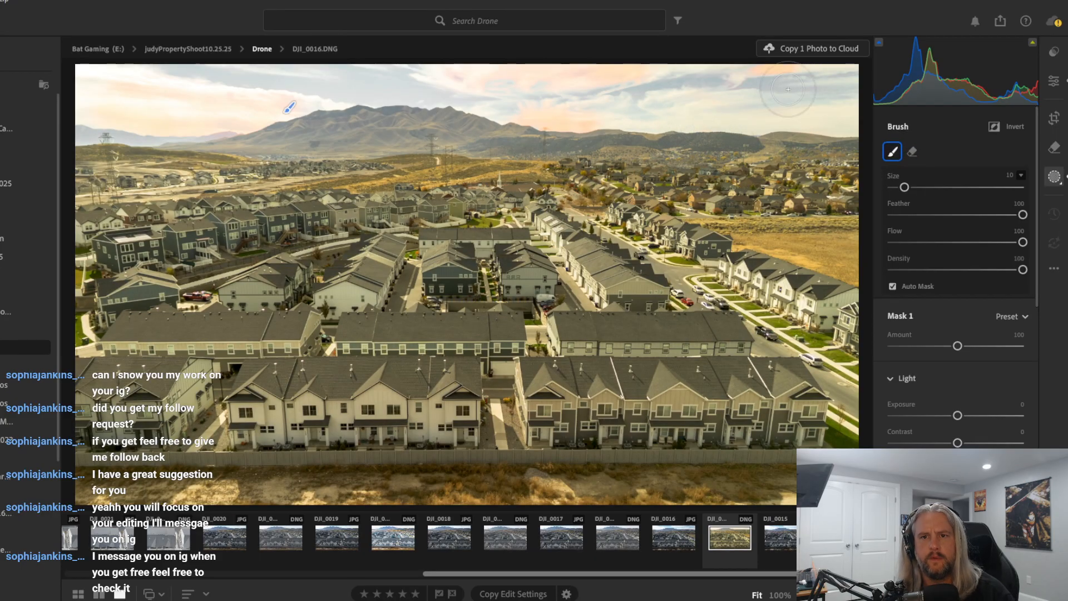
key(alt)
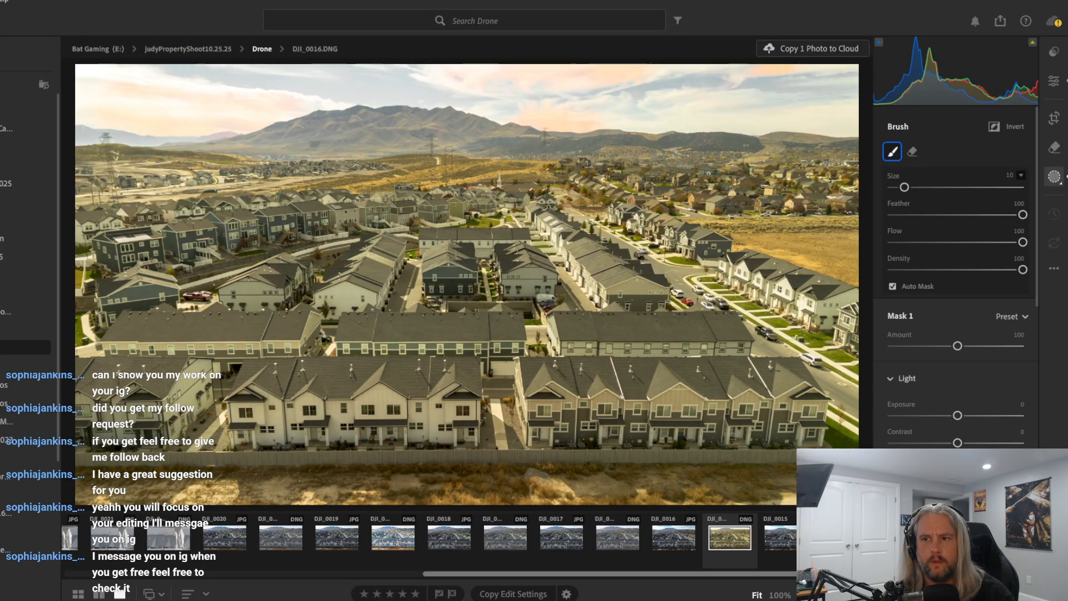
Delete the cloud mask from the photo
click(1058, 180)
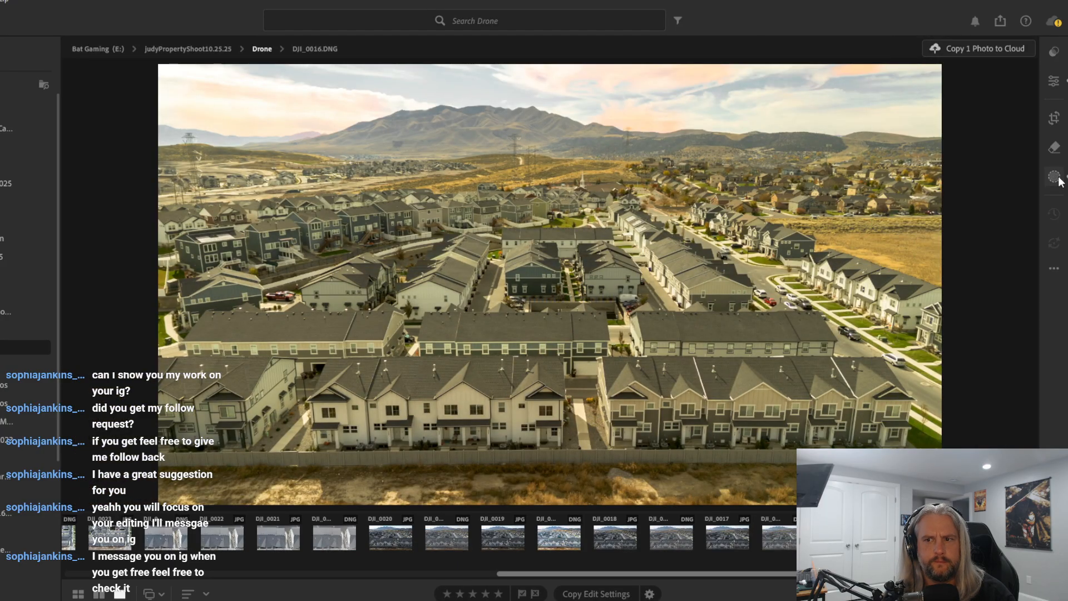
click(1057, 178)
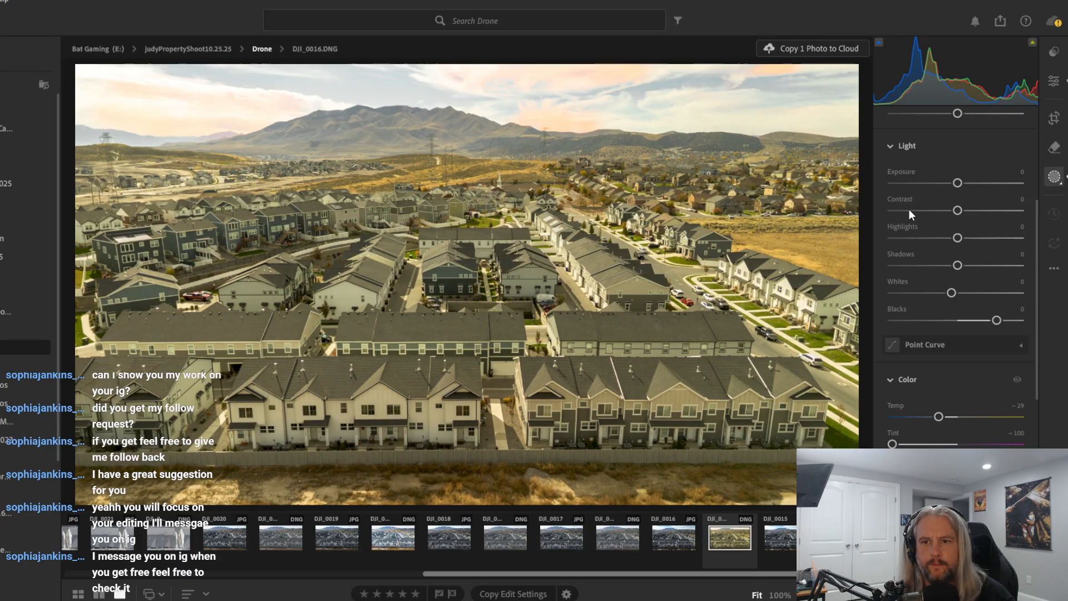
key(m)
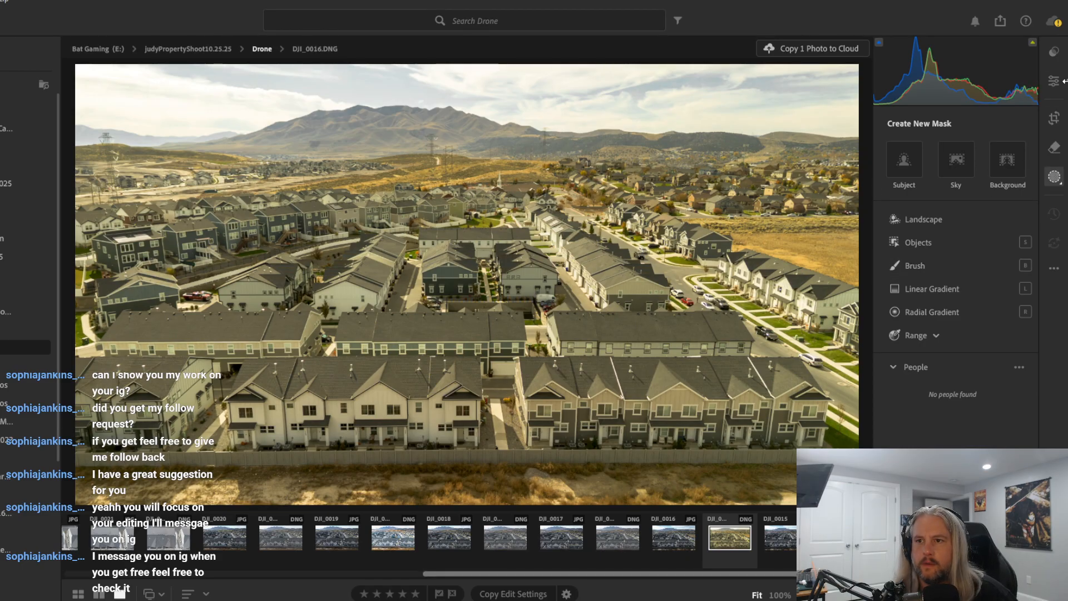
Set the photo's overall exposure to +0.16 and compare the edit with DJI_0016.JPG
click(1054, 81)
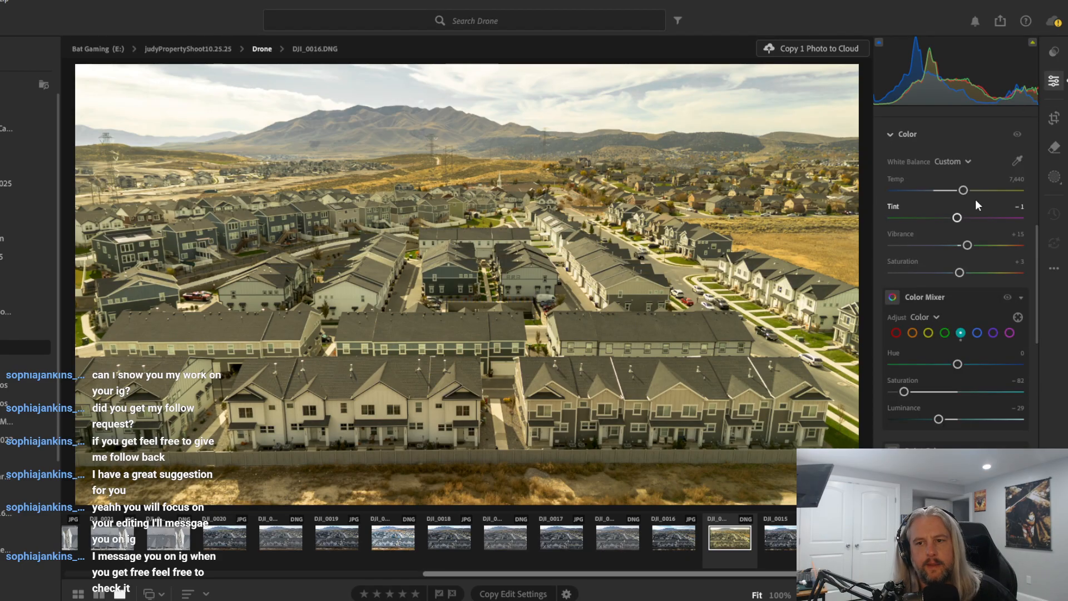
scroll(962, 217, up, 8)
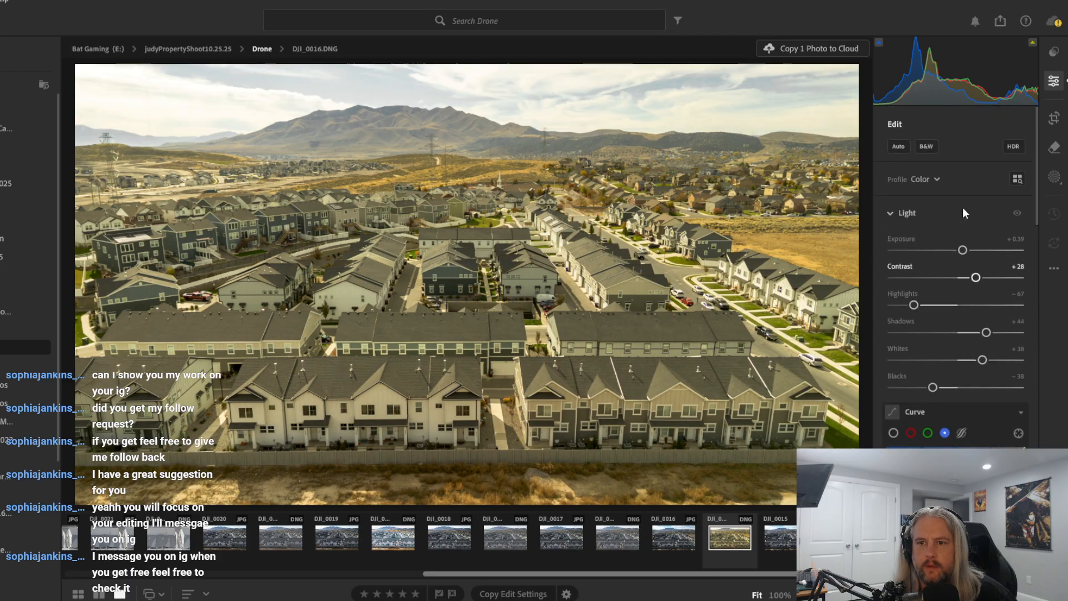
scroll(964, 209, down, 3)
scroll(964, 209, up, 2)
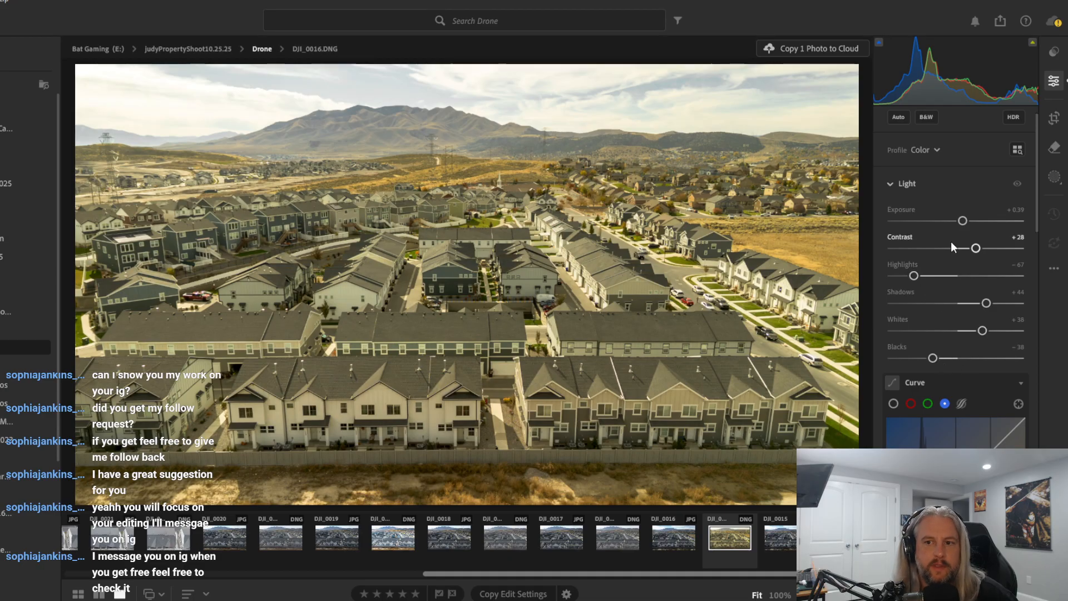
drag(963, 221, 958, 221)
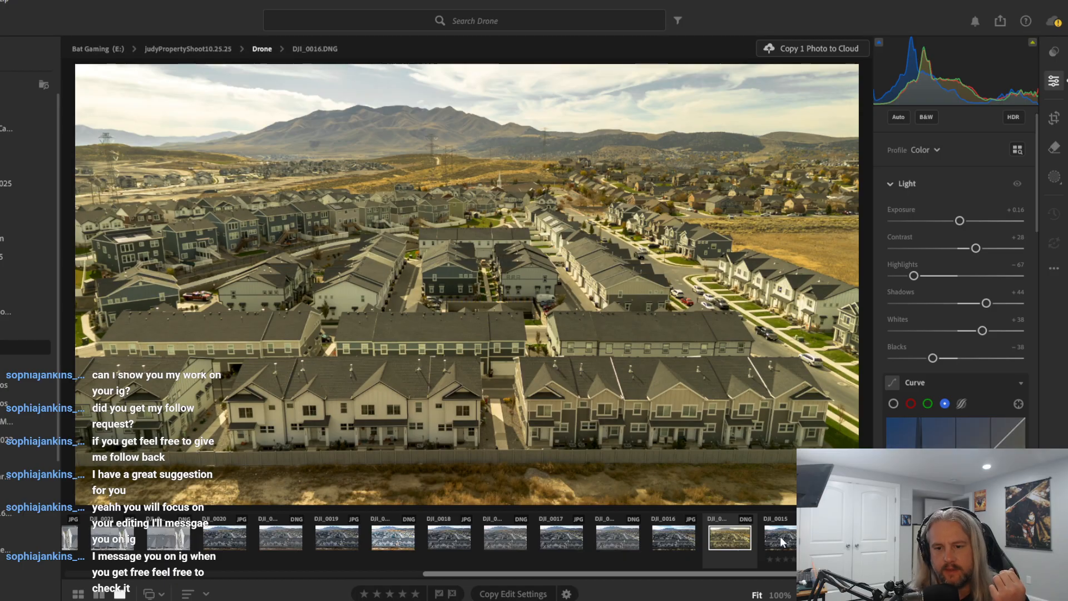
click(688, 537)
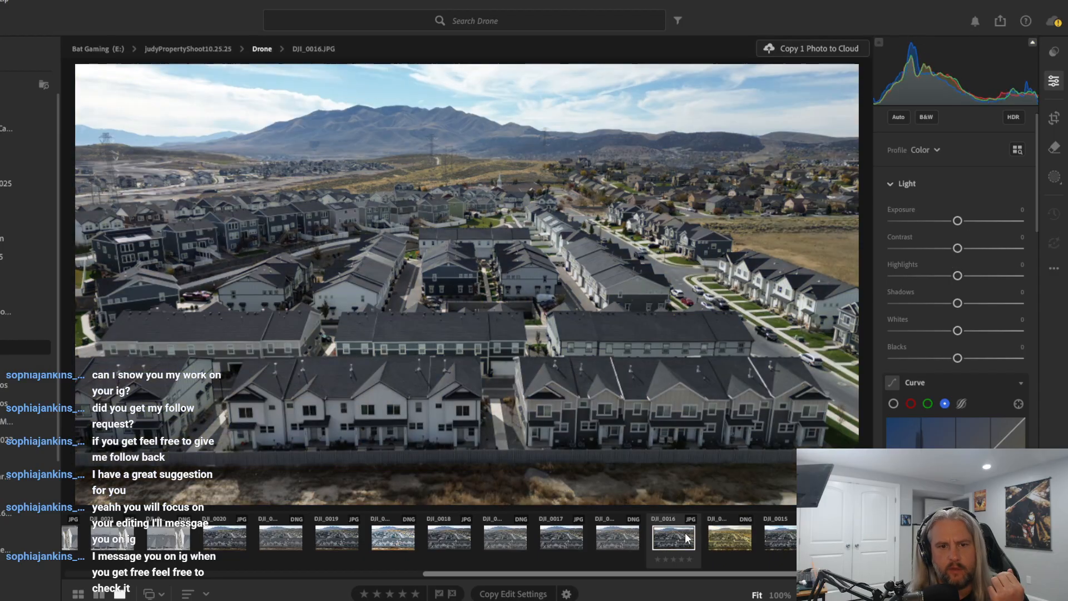
click(742, 540)
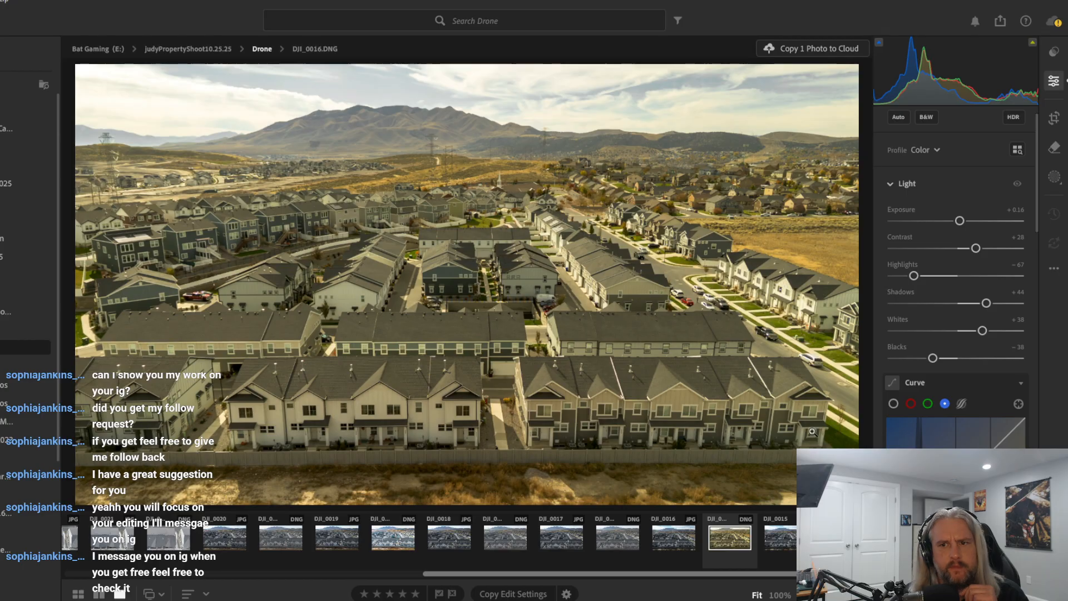
Set the photo's dehaze to +31, comparing it with the previous dehaze setting
scroll(984, 343, down, 3)
scroll(983, 342, down, 20)
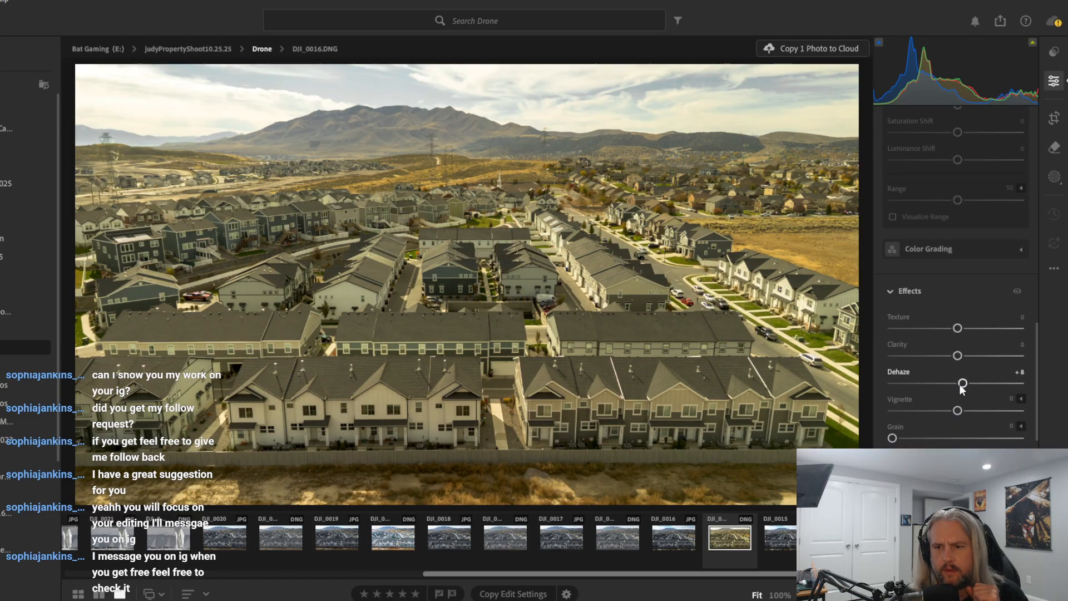
drag(963, 383, 979, 383)
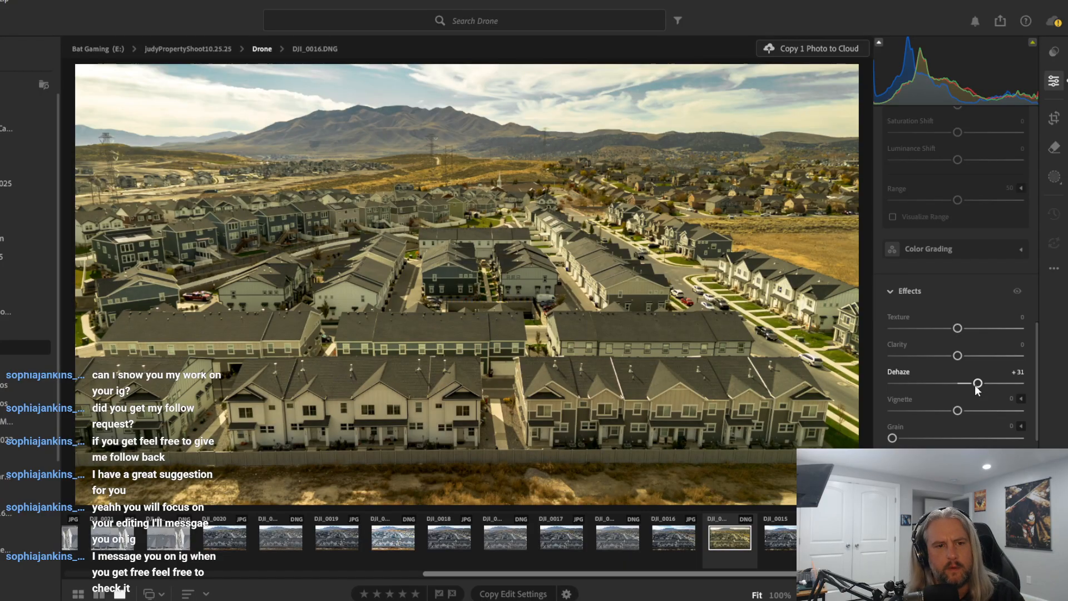
key(ctrl+z)
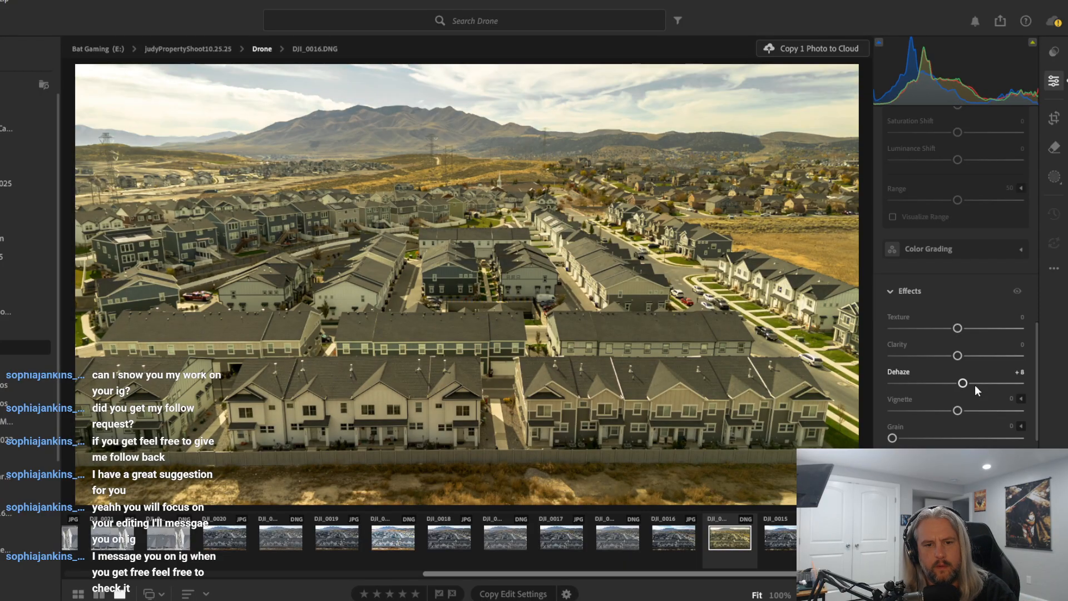
key(ctrl+shift+z)
Try a saturation of +25 and a vibrance of +36 on the whole photo, and undo both changes
scroll(977, 390, up, 10)
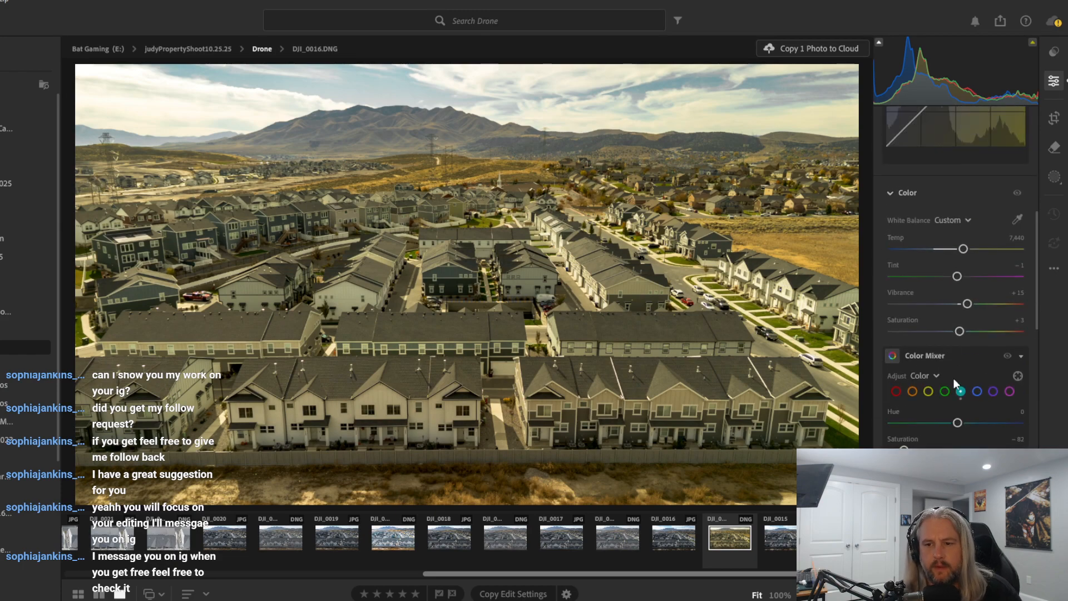
click(1021, 355)
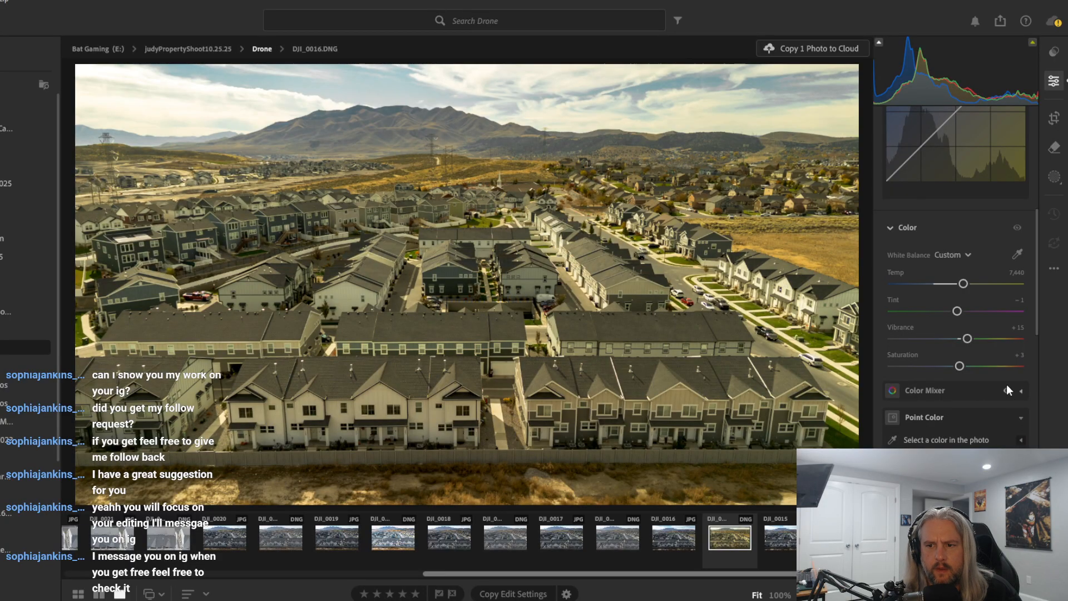
drag(960, 366, 974, 366)
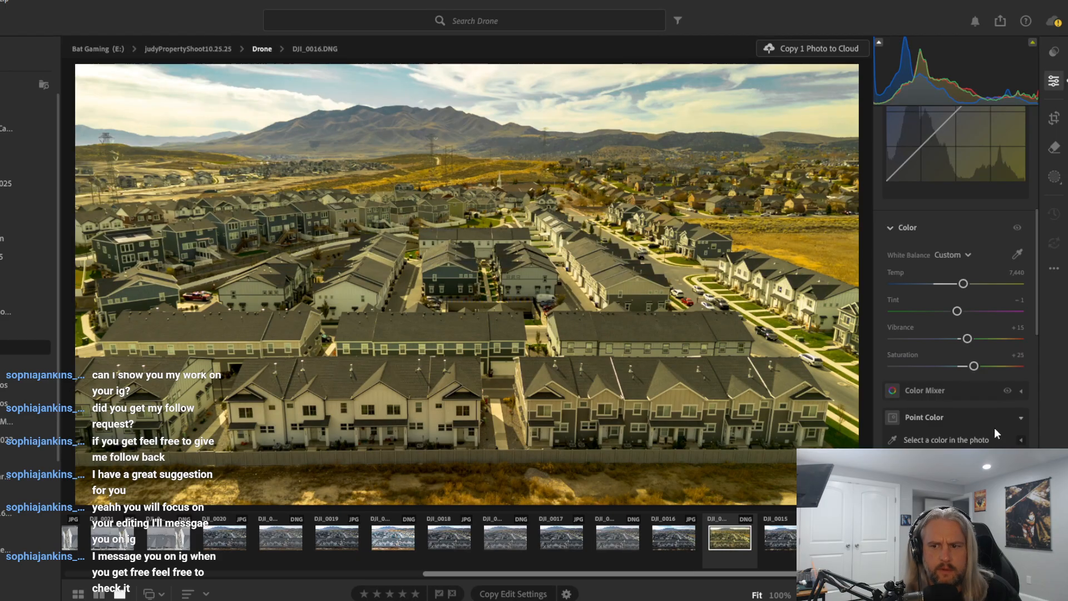
drag(967, 340, 980, 342)
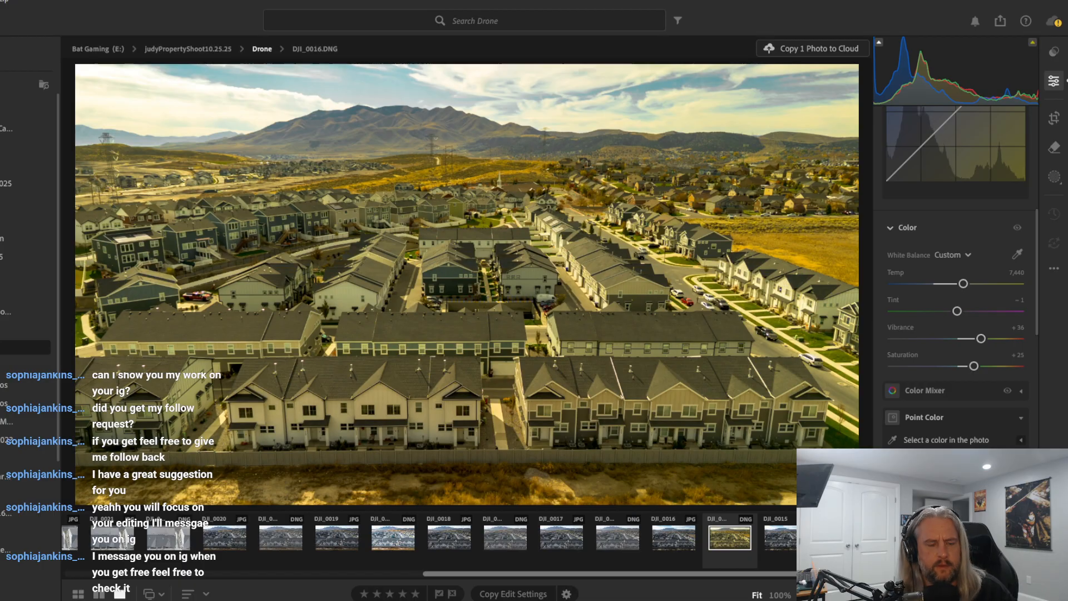
key(ctrl+z)
key(ctrl+z)
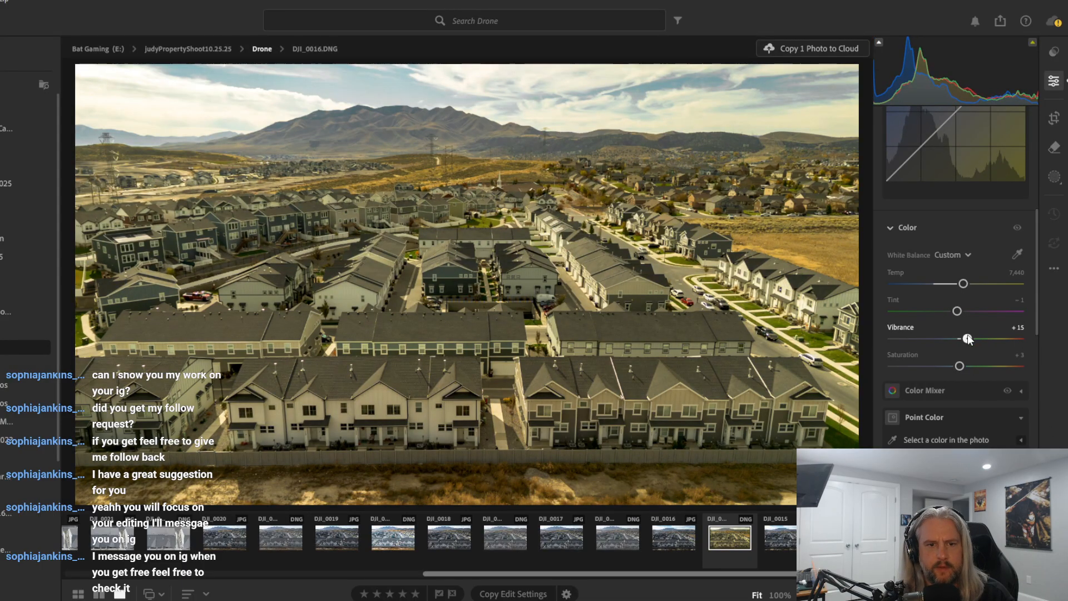
Set the photo's vibrance to +49, comparing it with the previous vibrance setting
drag(967, 338, 987, 337)
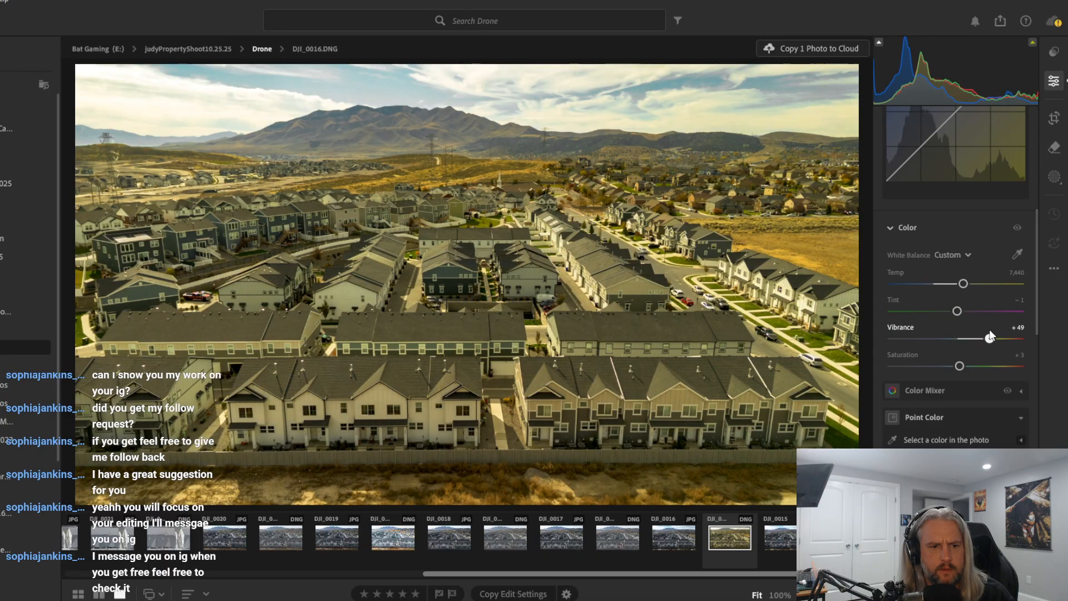
key(ctrl+z)
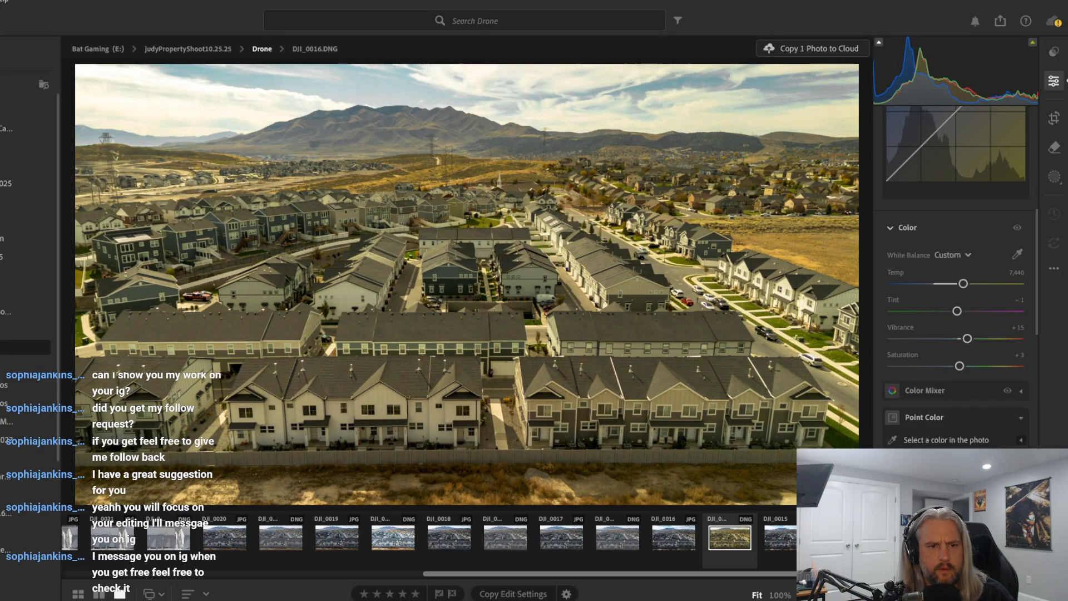
key(ctrl+shift+z)
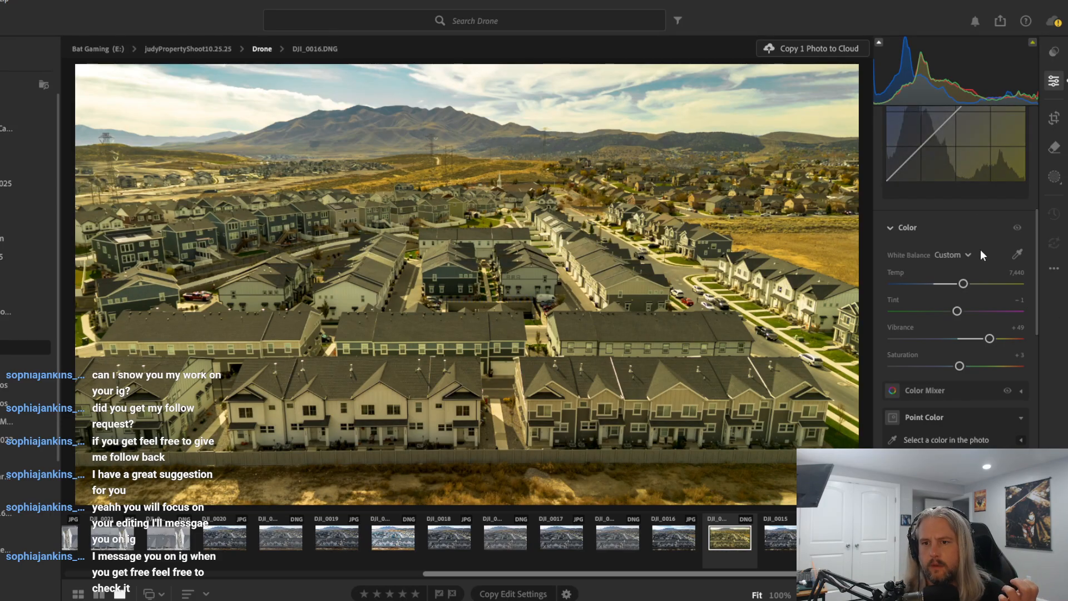
Lower the photo's overall exposure to -0.12
scroll(980, 249, up, 5)
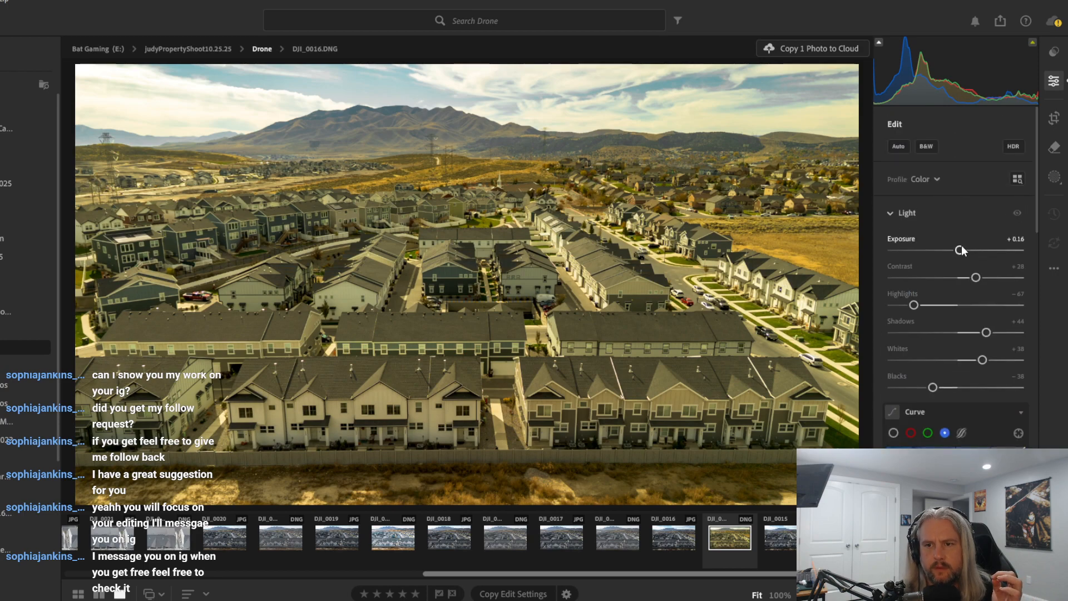
drag(960, 248, 957, 250)
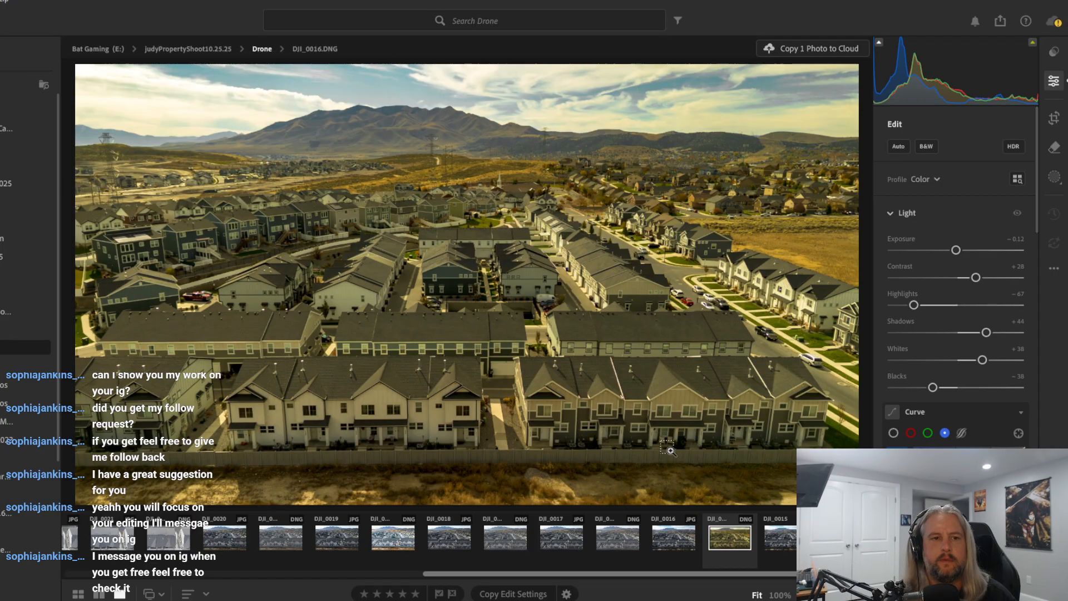
key(ctrl+z)
key(ctrl+y)
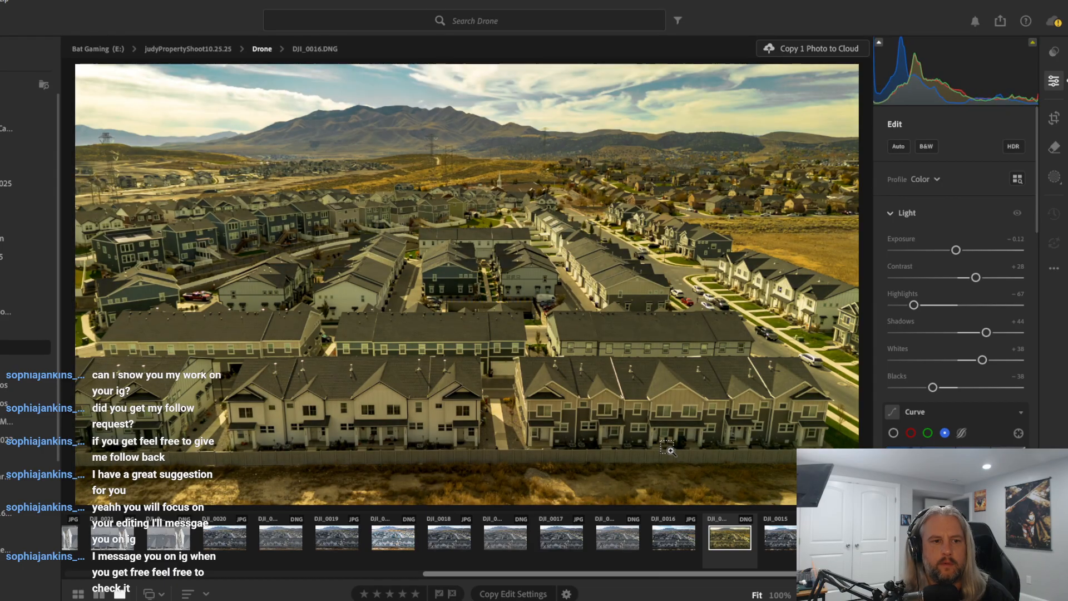
Compare the photo repeatedly with and without the last exposure change, ending with the lower exposure applied
key(ctrl+z)
key(ctrl+shift+z)
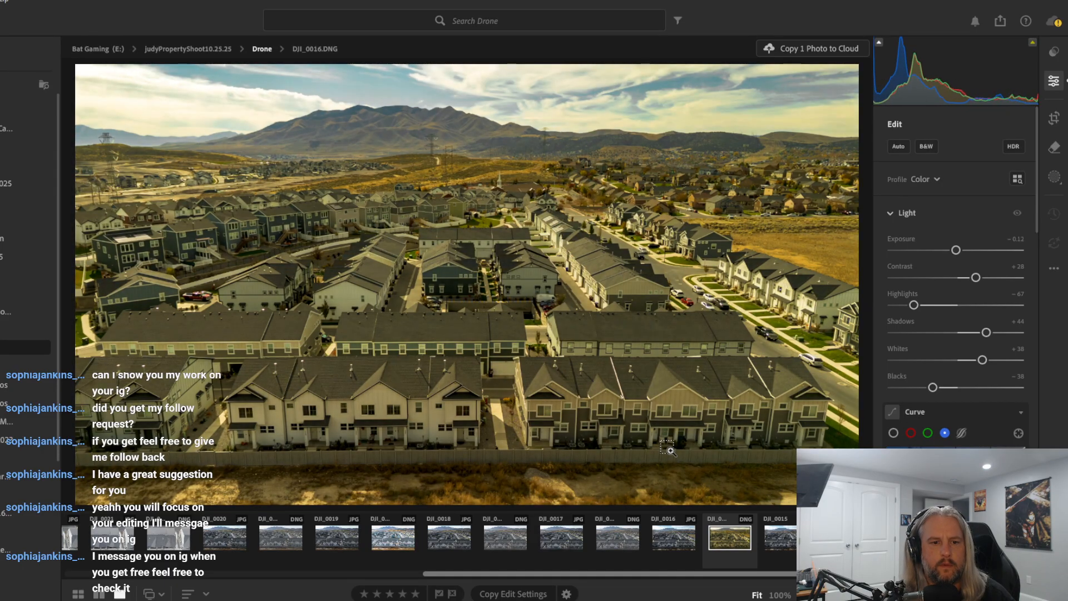
key(ctrl+z)
key(ctrl+y)
key(ctrl+z)
key(ctrl+shift+z)
key(ctrl+z)
key(ctrl+shift+z)
key(ctrl+z)
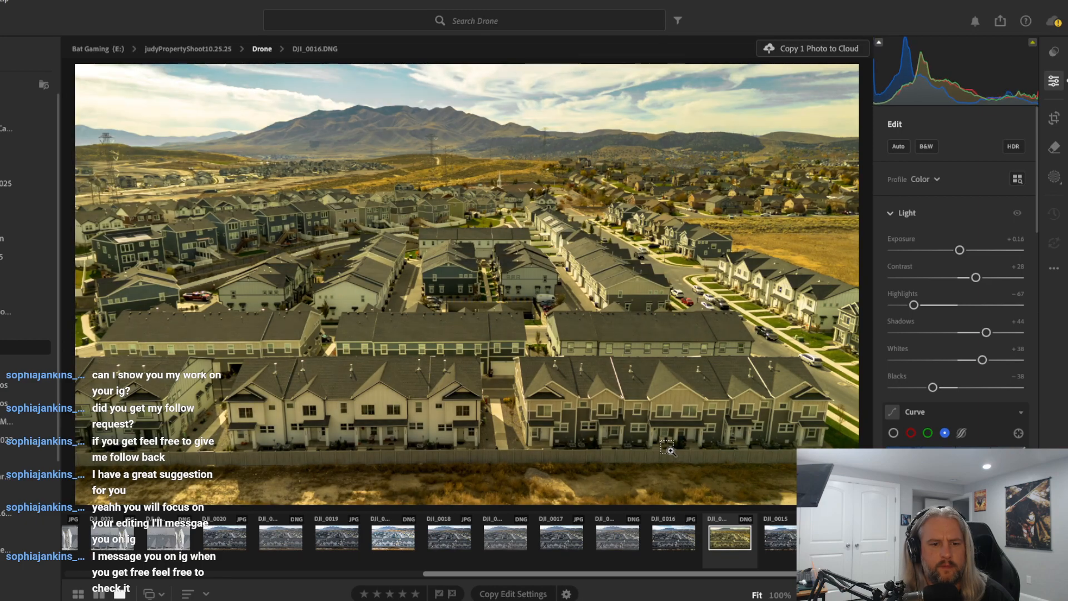
key(ctrl+shift+z)
key(ctrl+z)
key(ctrl+shift+z)
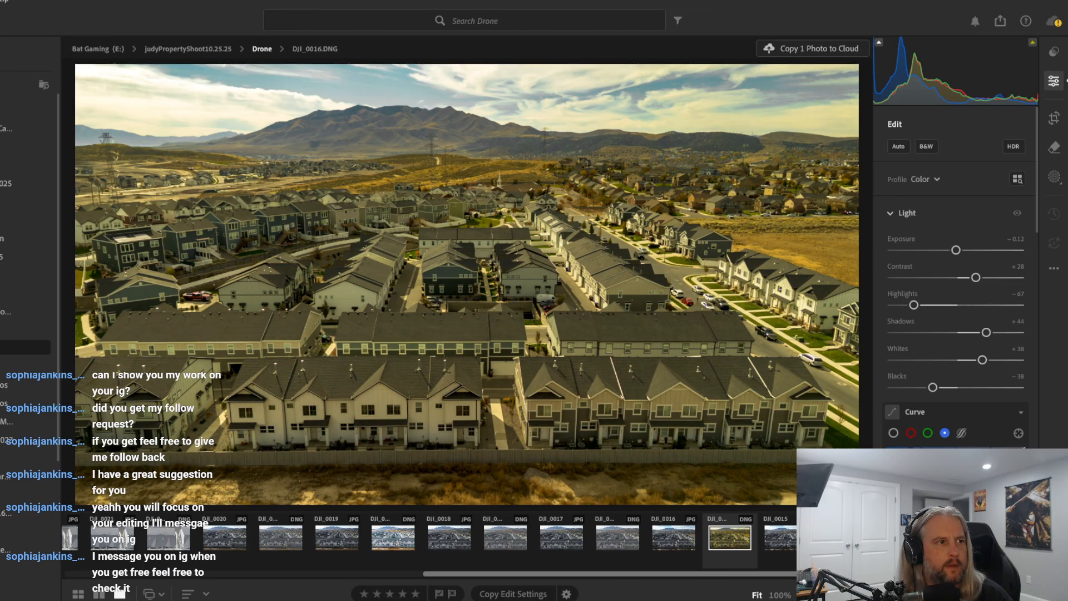
Export the edited drone photo as a full-size JPG at 100% quality, with custom name propertyShoot10252025 and start number 4
key(shift+e)
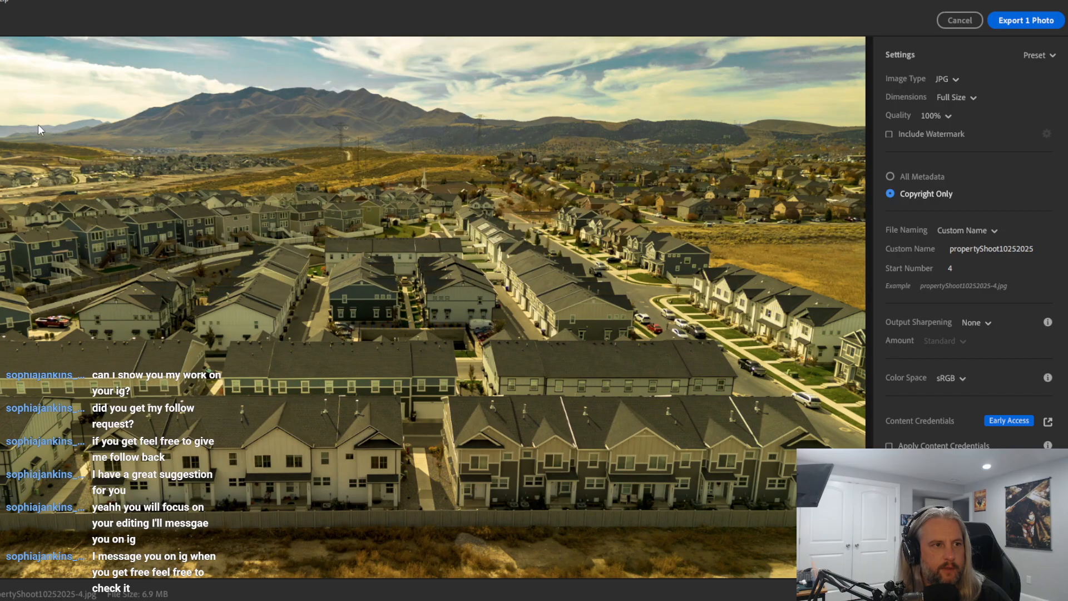
click(376, 311)
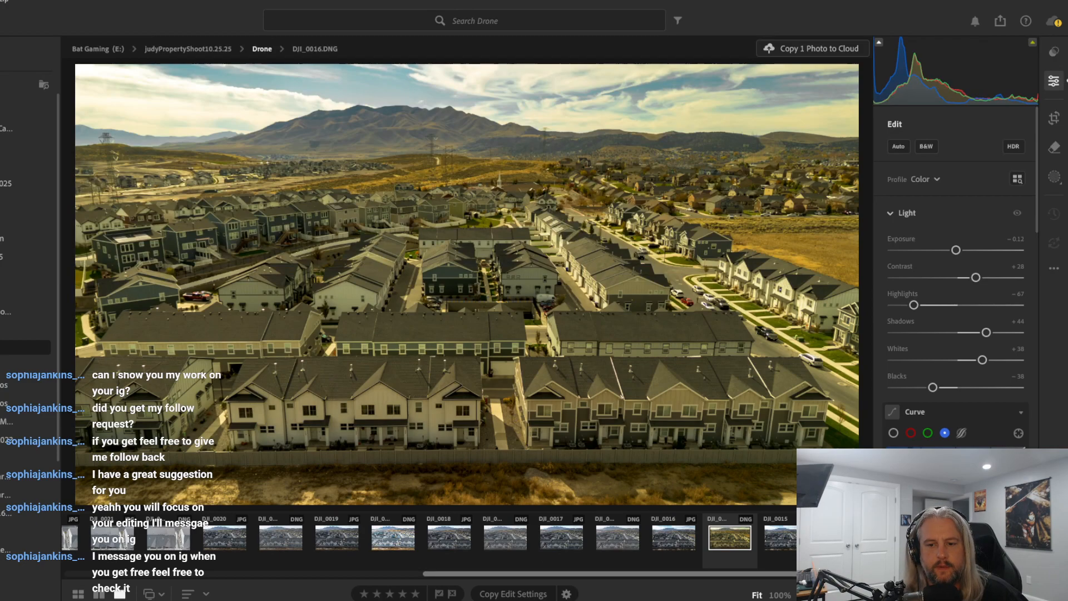
Compare the edited DJI_0016.DNG with the neighbouring DJI_0015 photo, ending on DJI_0016.DNG
key(Right)
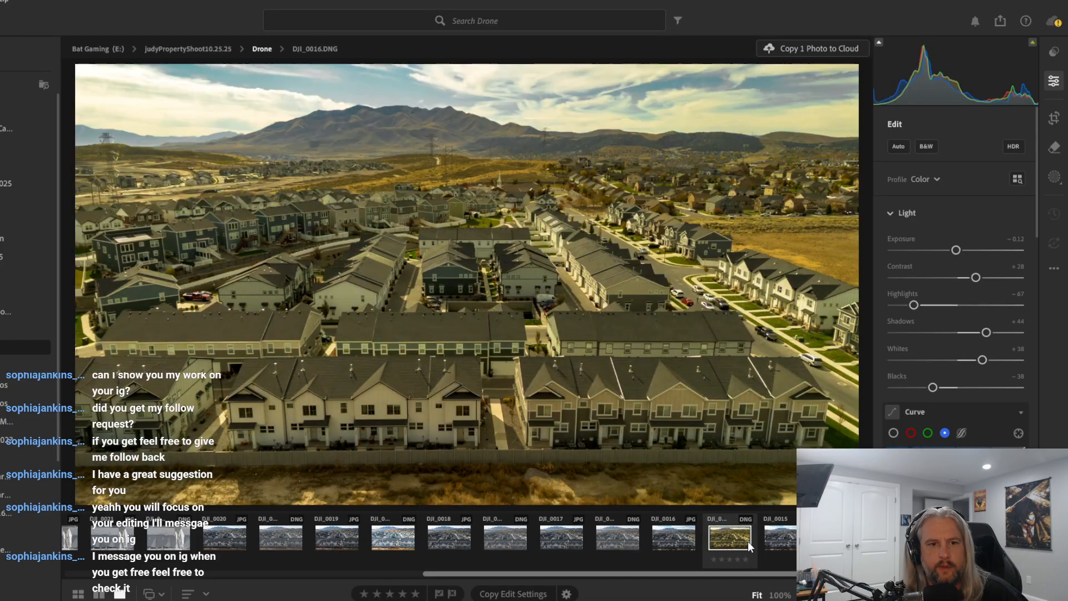
click(748, 542)
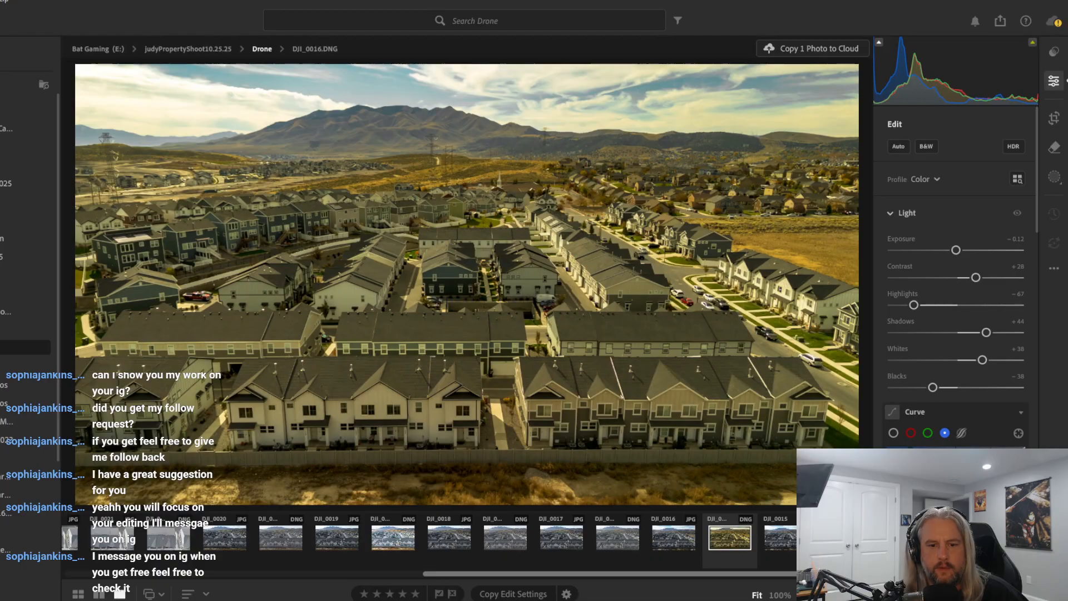
click(769, 542)
click(752, 542)
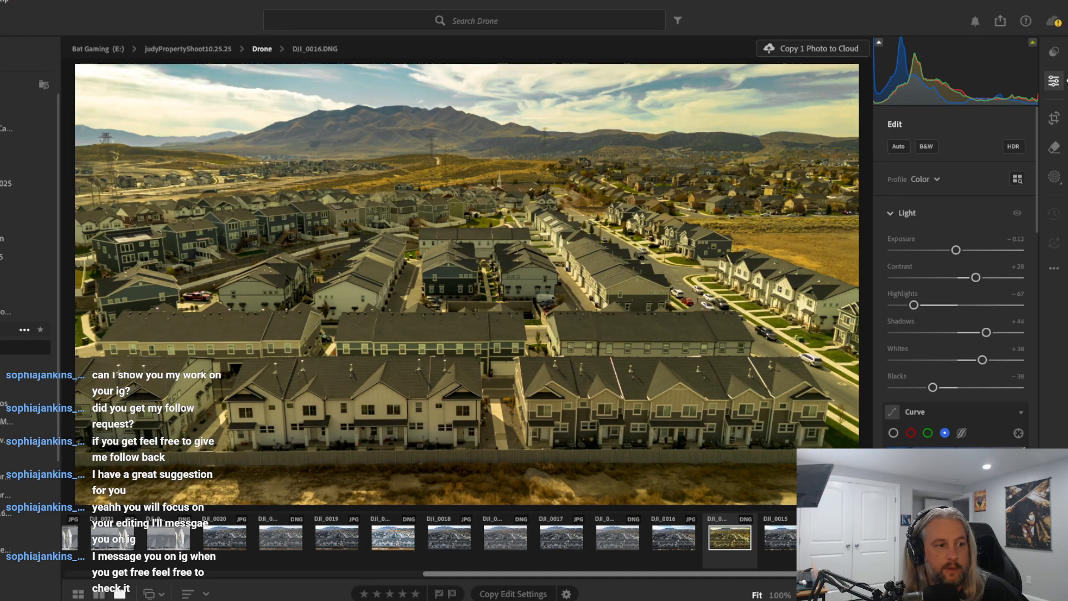
Switch to the shoot's Camera folder and open the kitchen photo _DSC5606.NEF near the end of the filmstrip
click(11, 330)
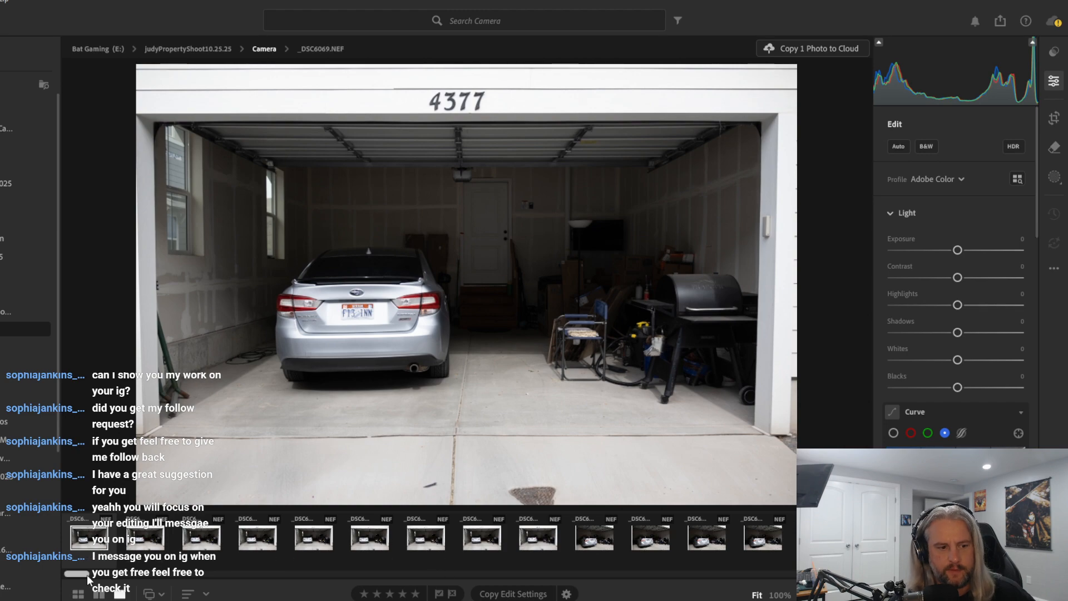
drag(92, 574, 777, 573)
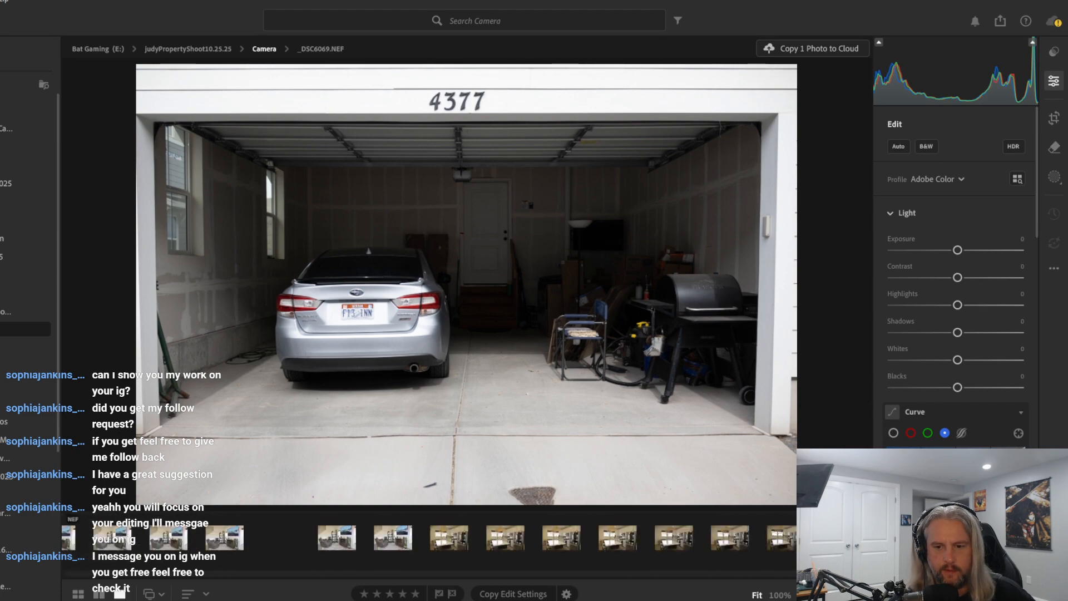
click(840, 538)
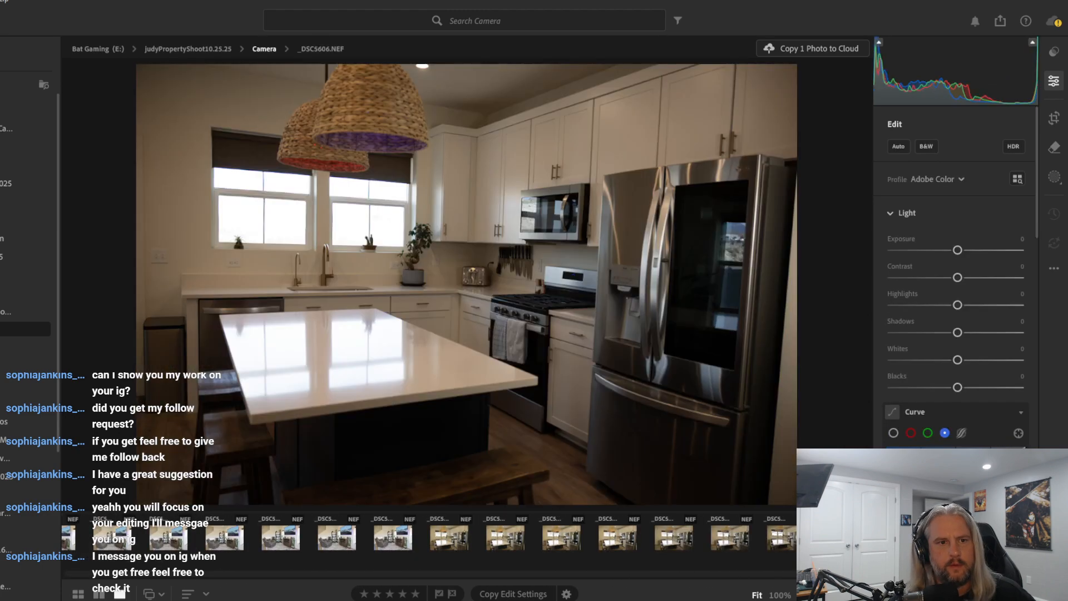
Look through the unedited kitchen photos from _DSC5607.NEF to _DSC5613.NEF, ending on _DSC5612.NEF
key(Left)
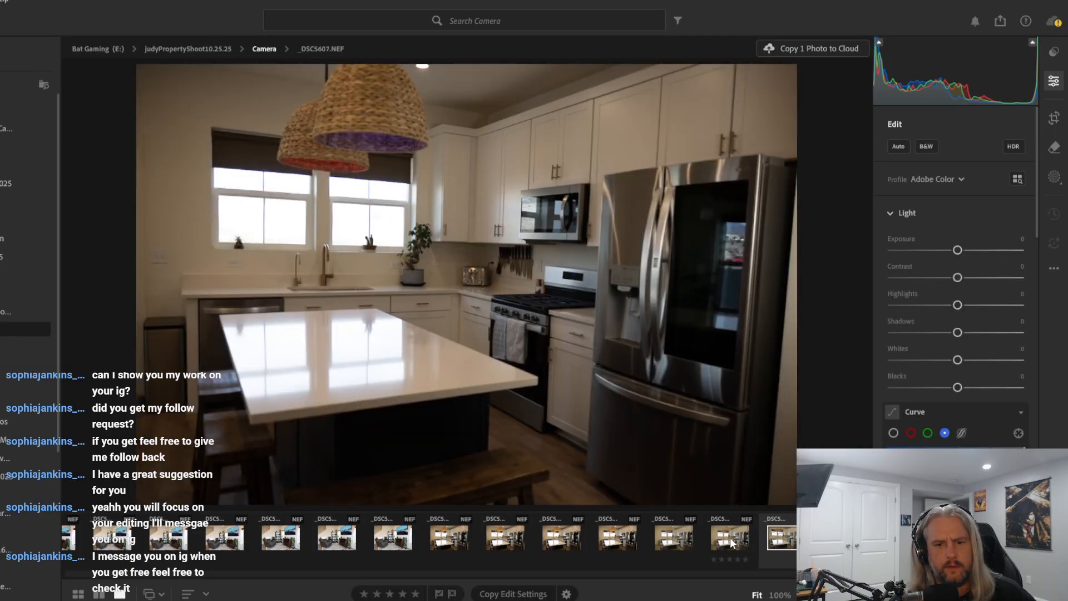
key(Left)
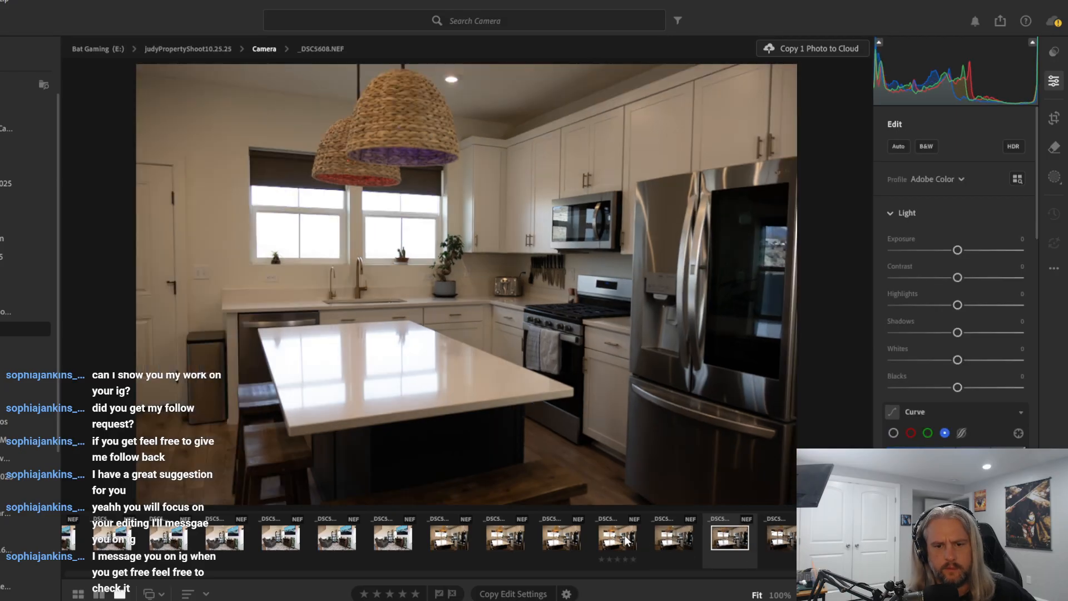
click(664, 538)
click(622, 539)
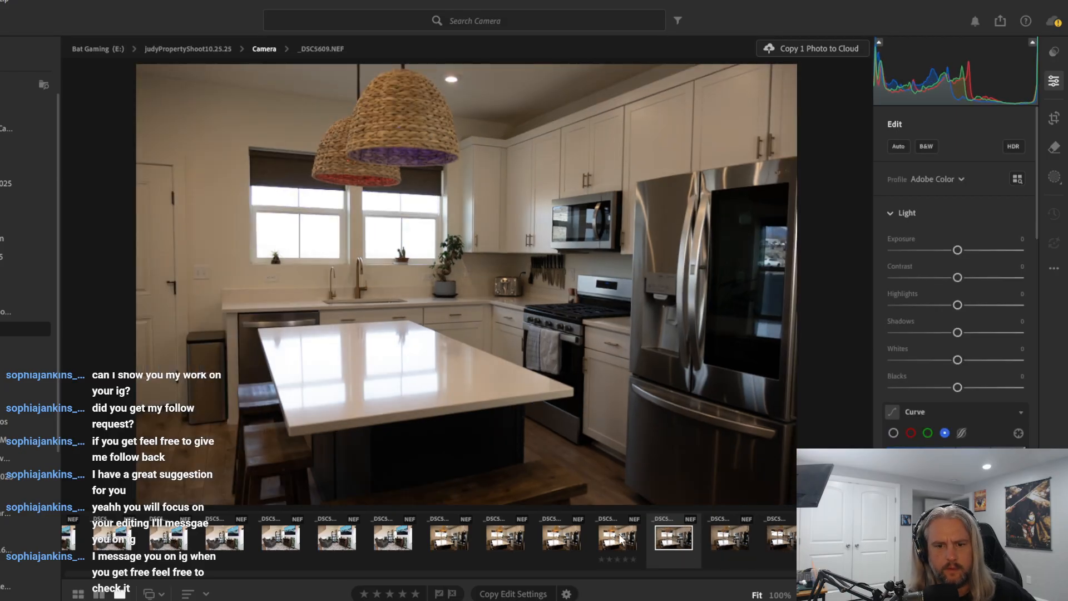
click(546, 532)
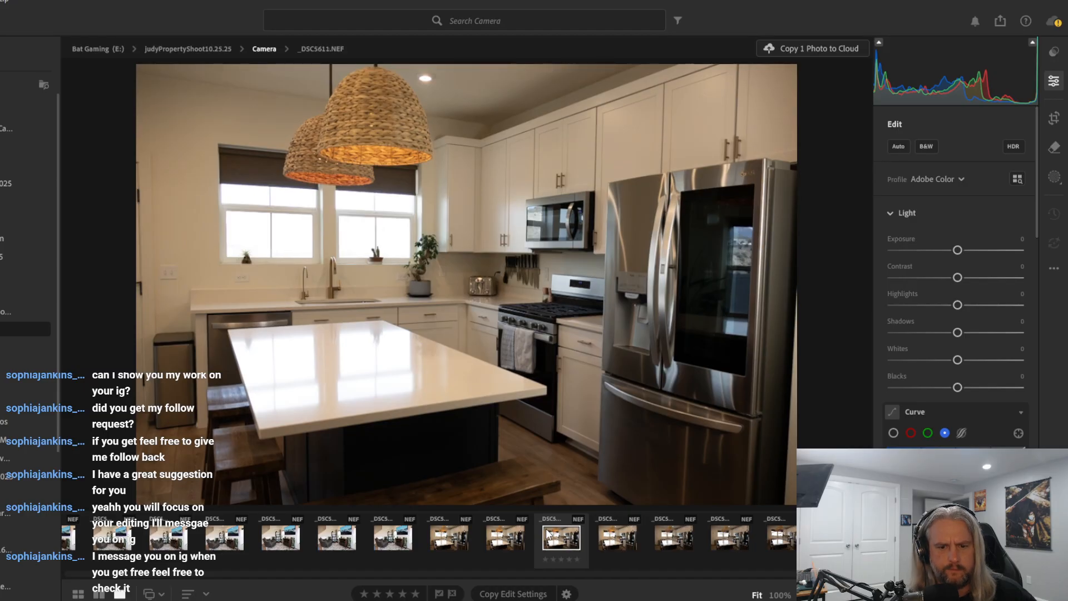
click(514, 528)
click(461, 532)
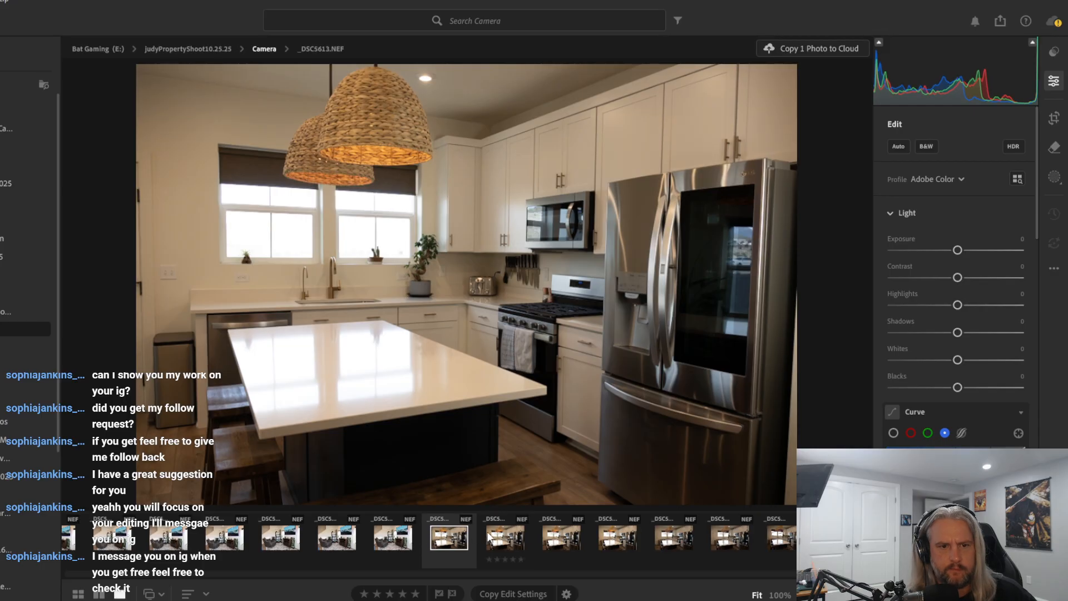
click(518, 532)
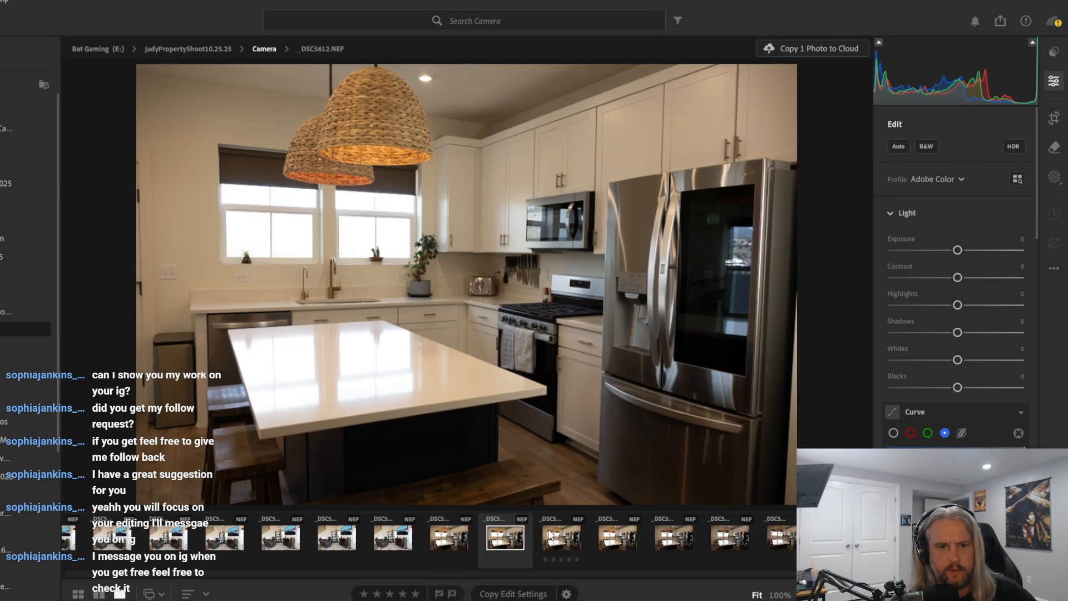
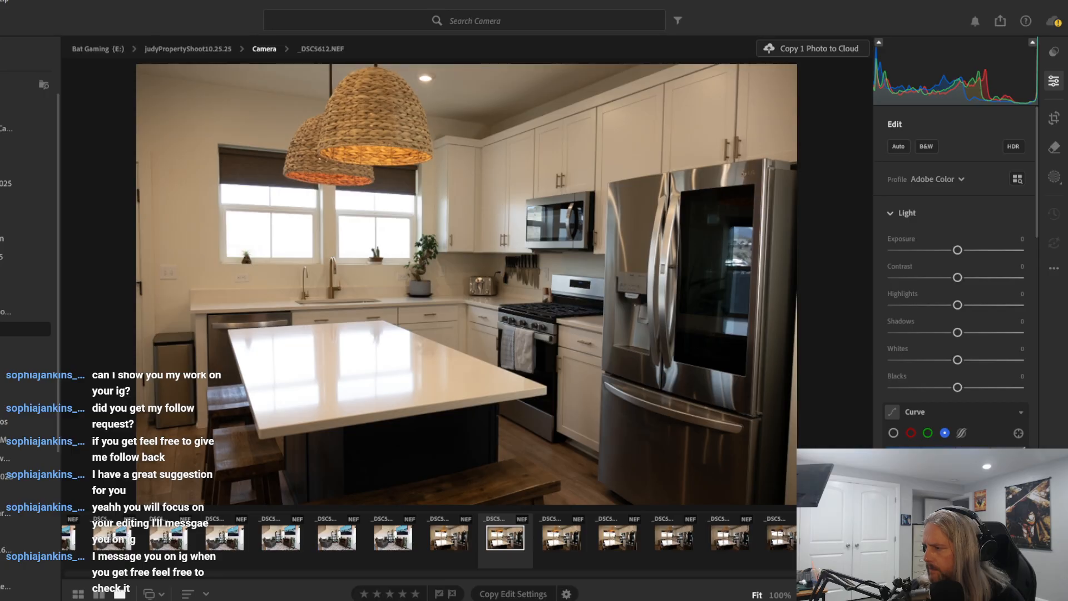
Switch to Chrome and open the PHLEARN video on creating sunset color and light from the Lightroom sunset search results
key(alt+Tab)
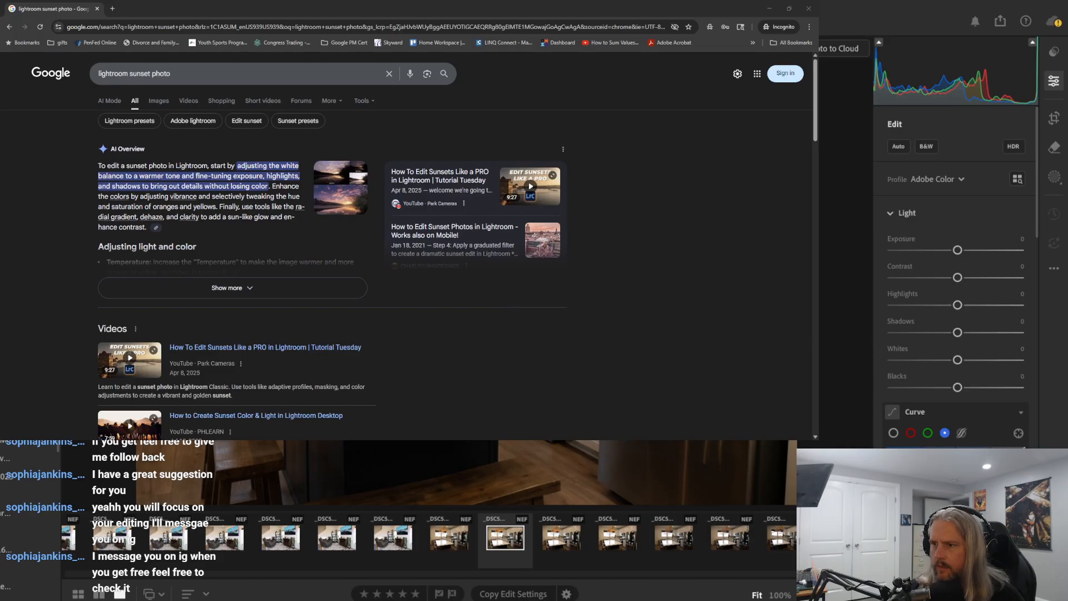
scroll(443, 333, down, 5)
scroll(443, 332, up, 3)
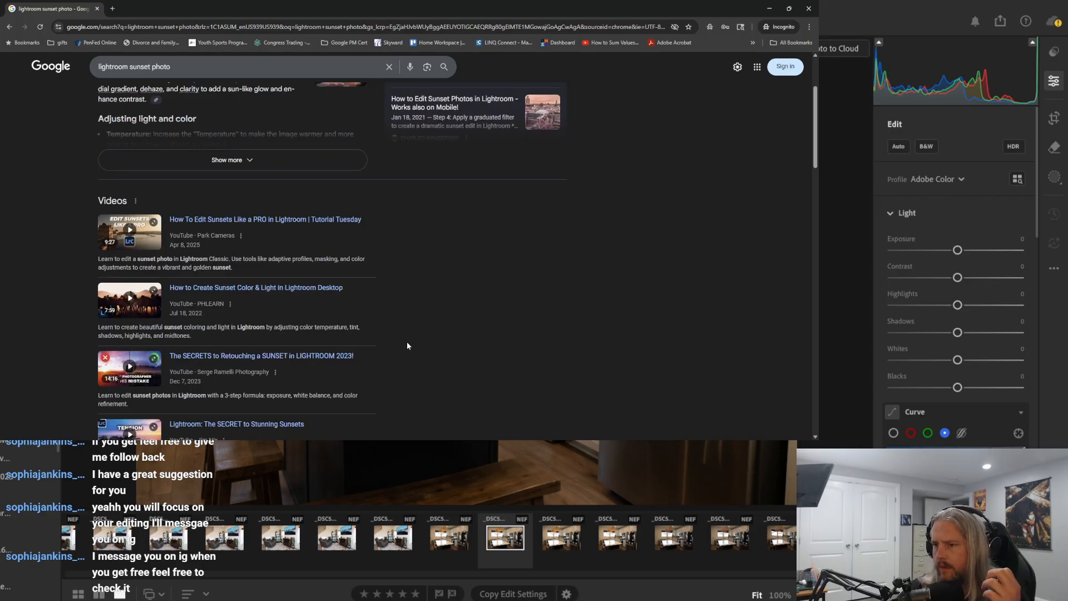
click(310, 289)
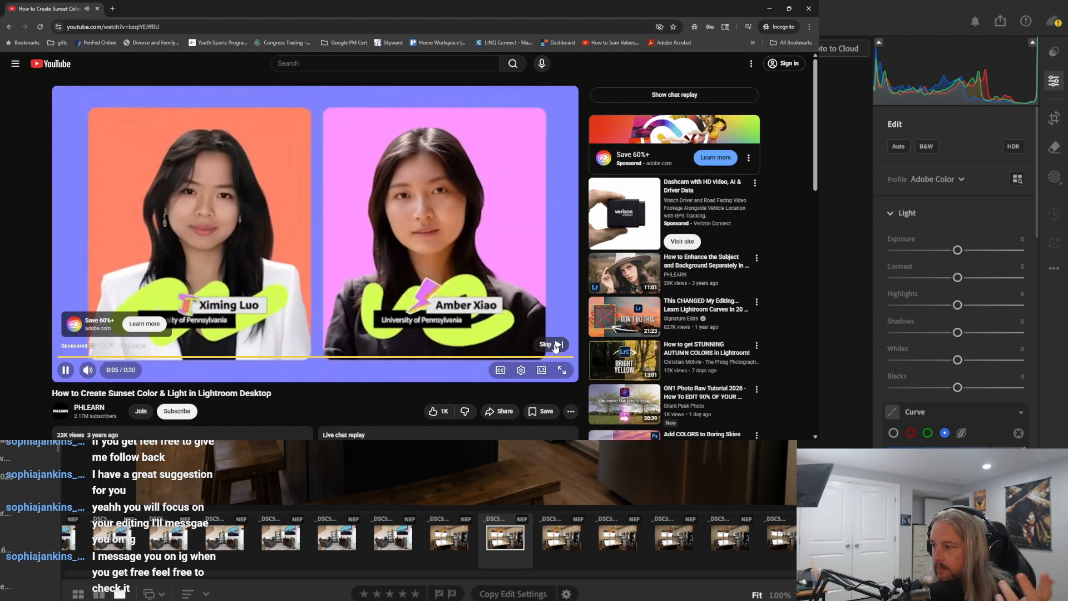
Skip the ad, decline the YouTube Premium offer, watch the video's opening, and return to Lightroom
click(555, 345)
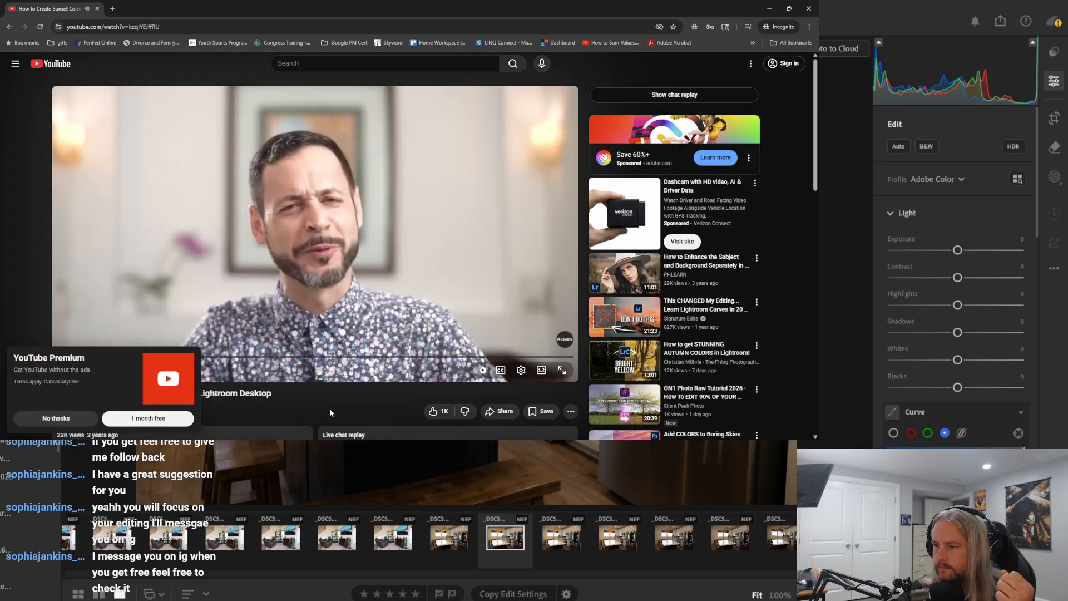
click(56, 418)
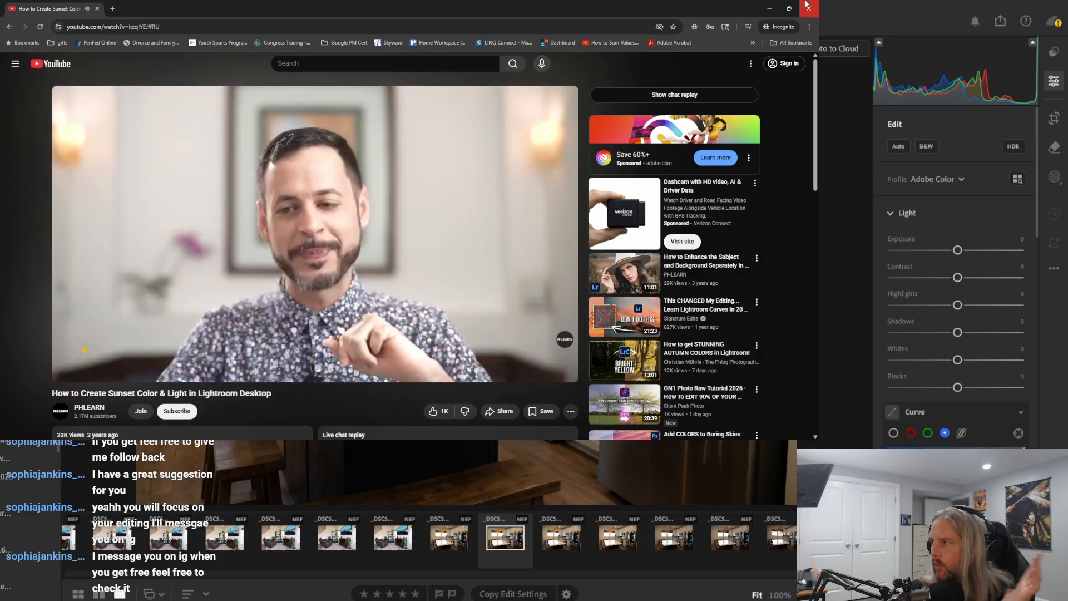
click(769, 8)
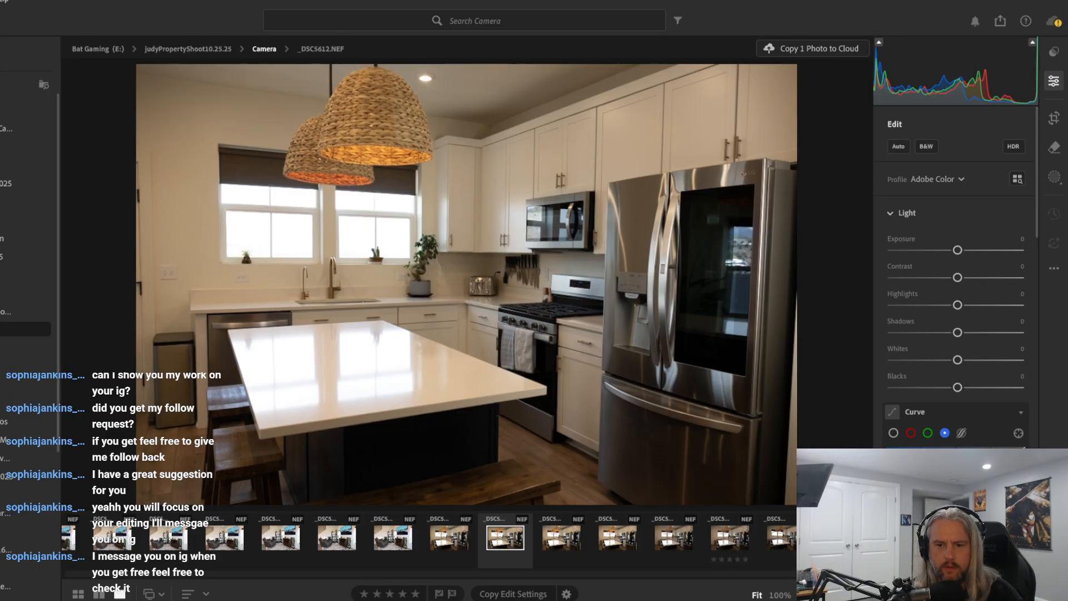
Compare the kitchen photos _DSC5606, _DSC5611 and _DSC5612, and select _DSC5613.NEF for editing
click(842, 537)
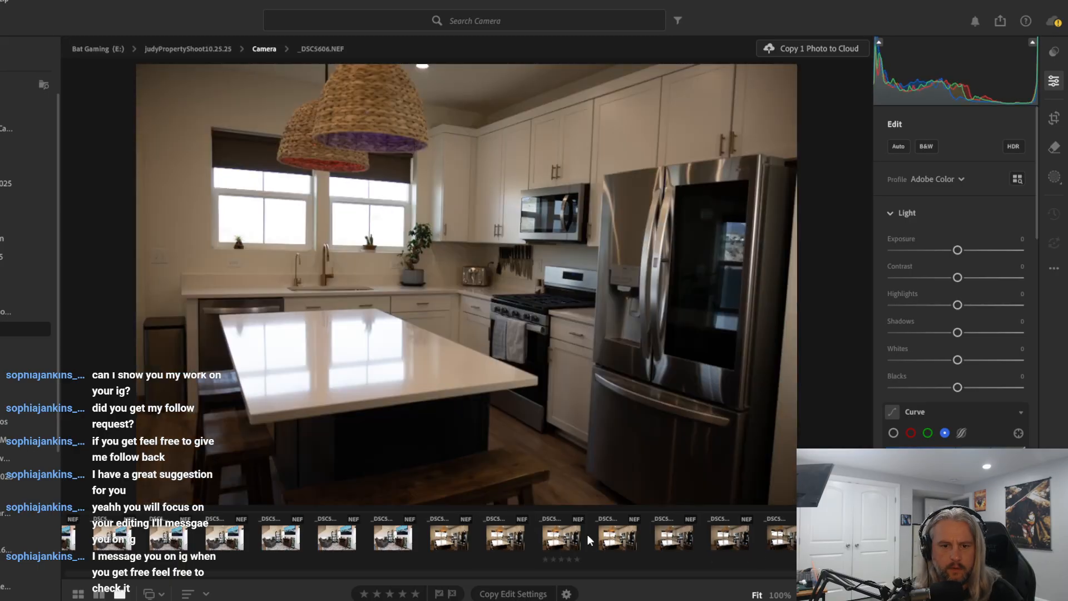
click(560, 537)
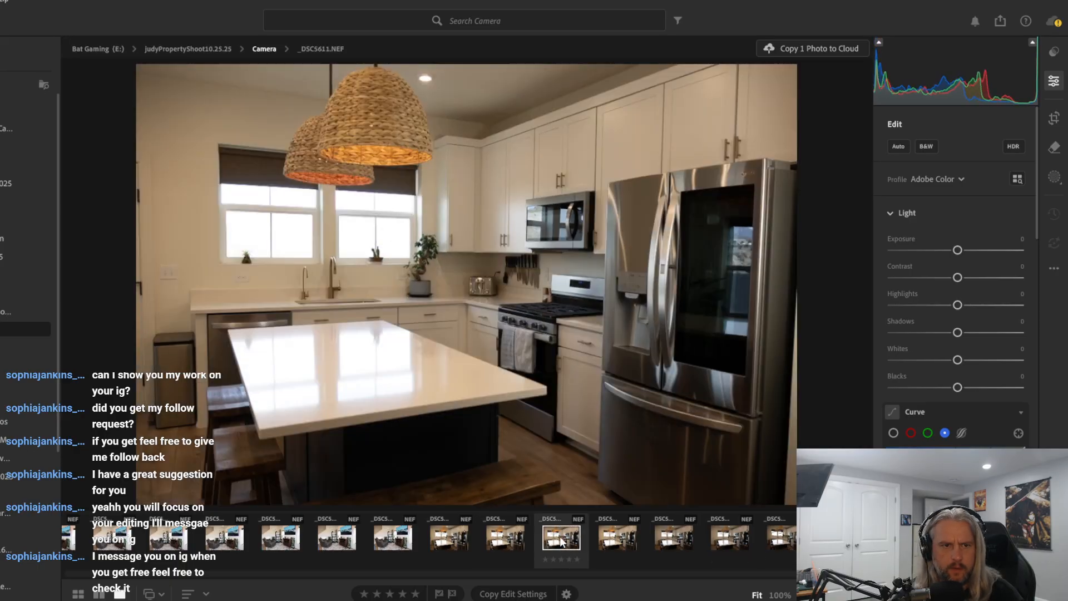
click(511, 539)
click(451, 535)
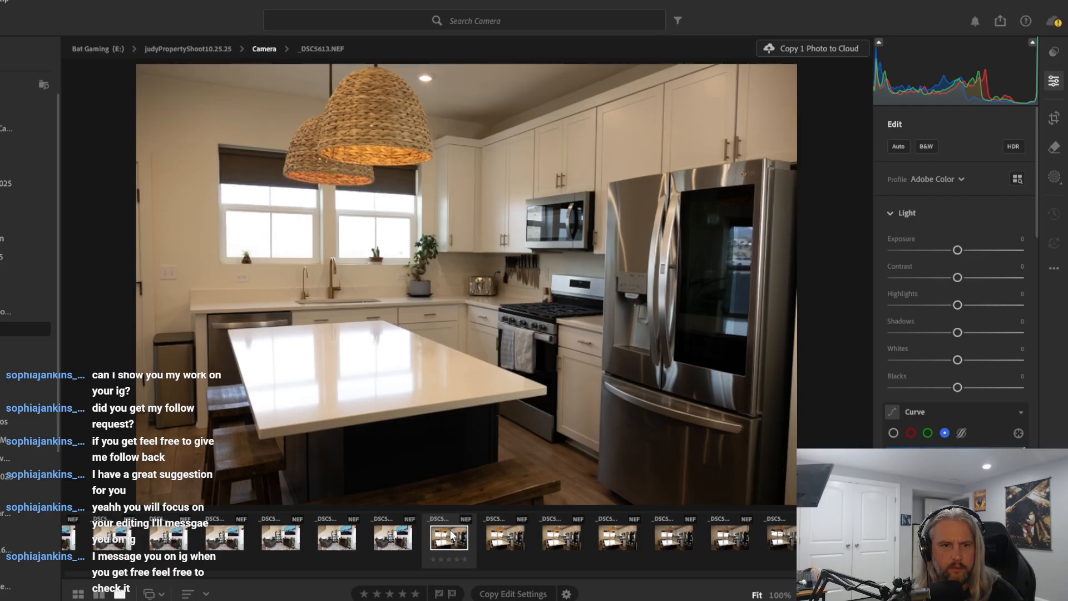
Apply automatic adjustments to the kitchen photo, keeping their exposure, and raise the contrast to +29
click(899, 146)
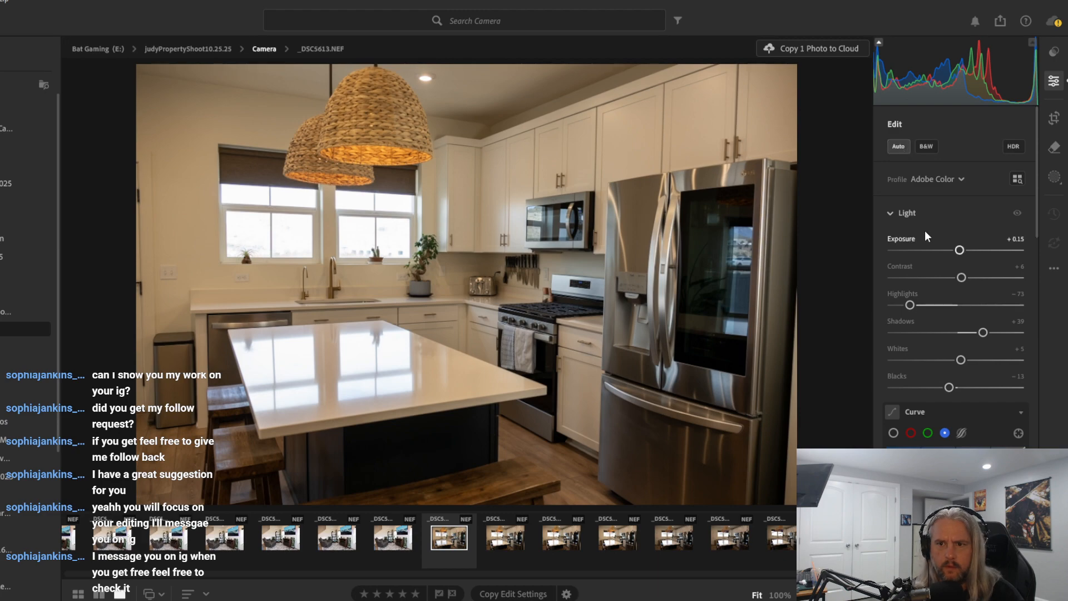
drag(959, 251, 964, 253)
key(ctrl+z)
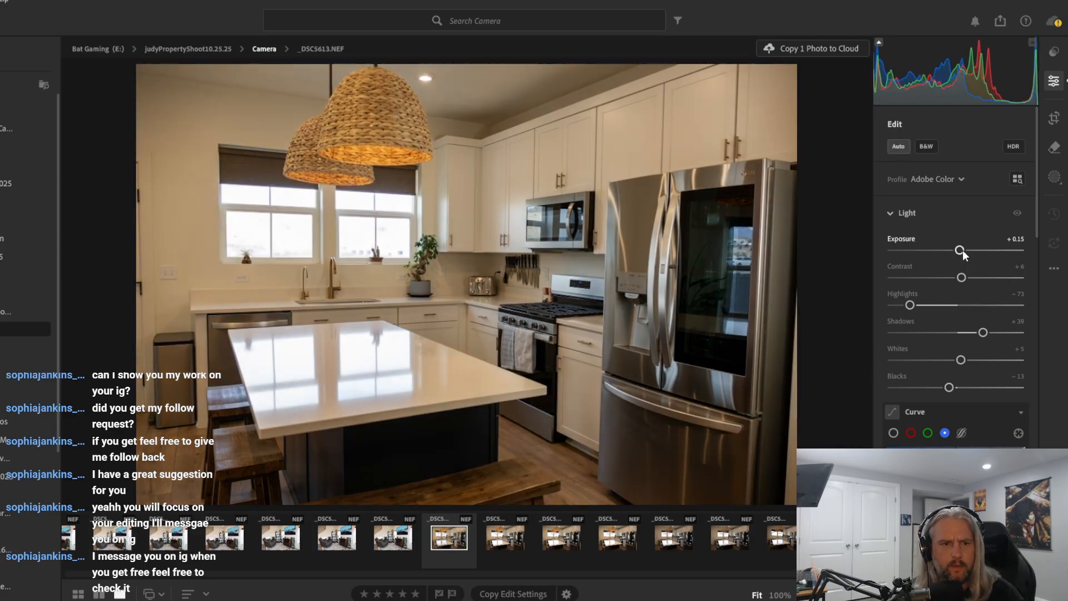
drag(962, 277, 979, 278)
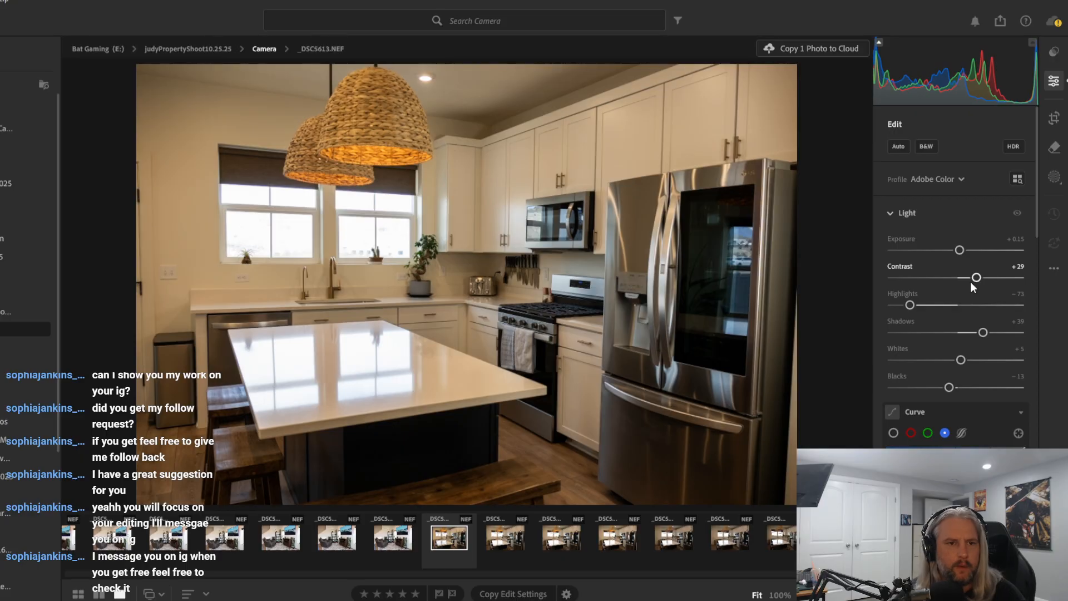
Set the kitchen photo's dehaze to +16
scroll(972, 284, down, 2)
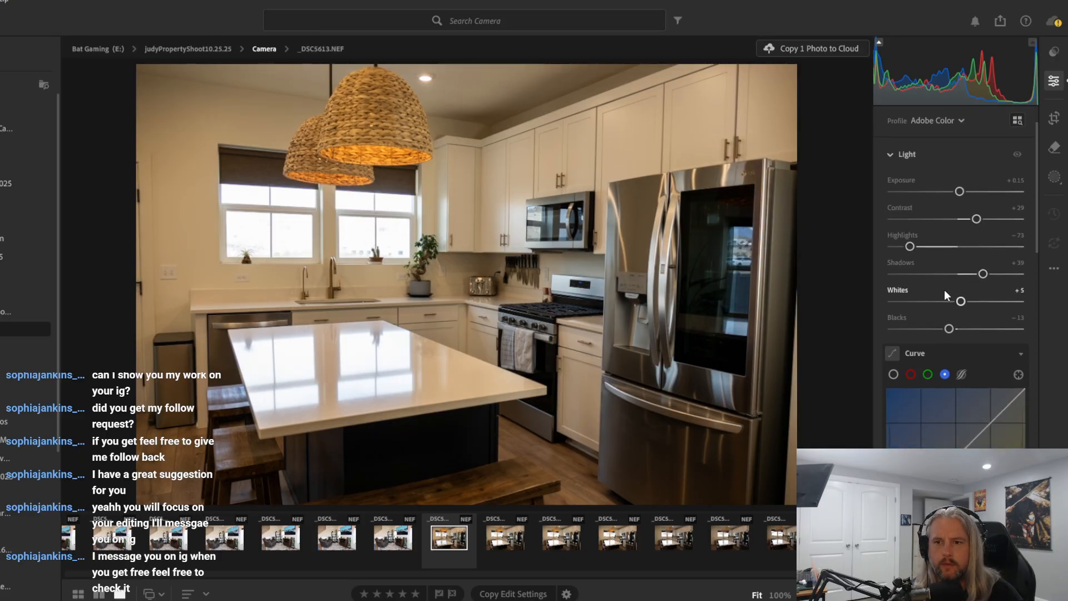
scroll(942, 298, down, 12)
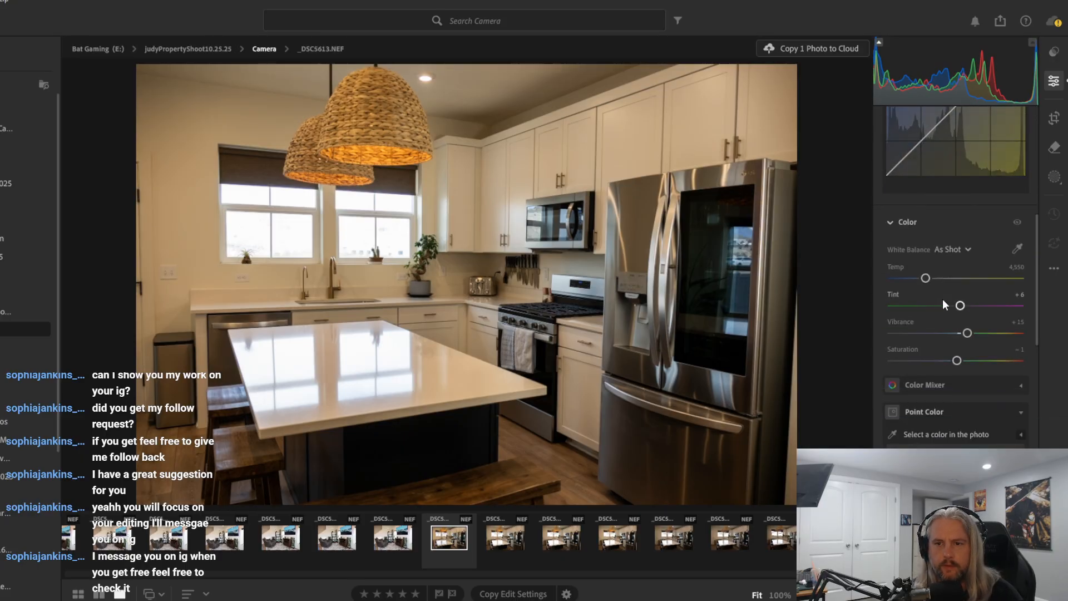
scroll(942, 299, down, 6)
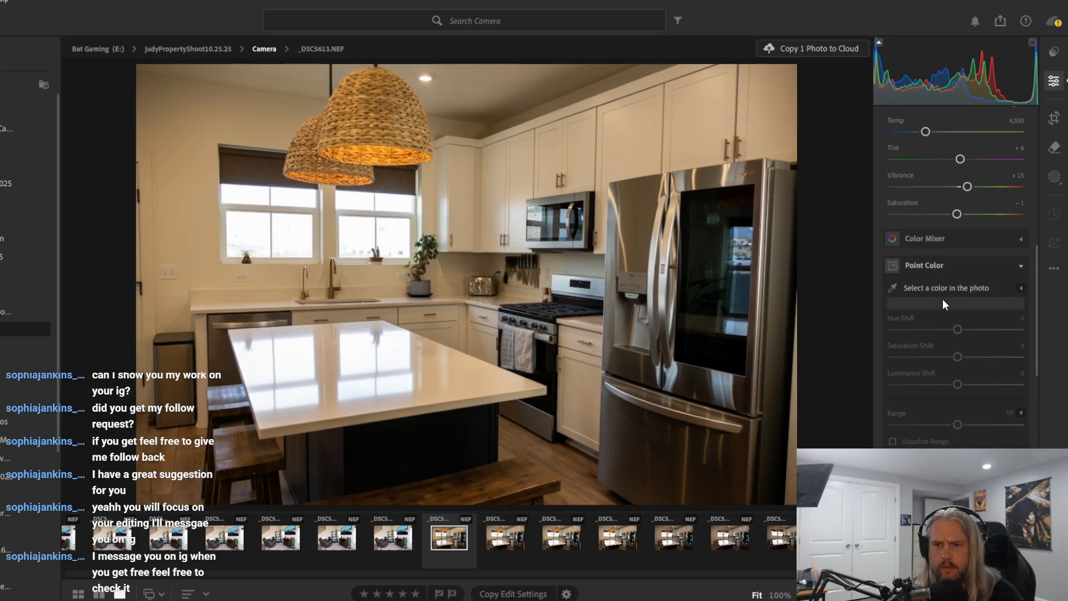
scroll(943, 298, down, 3)
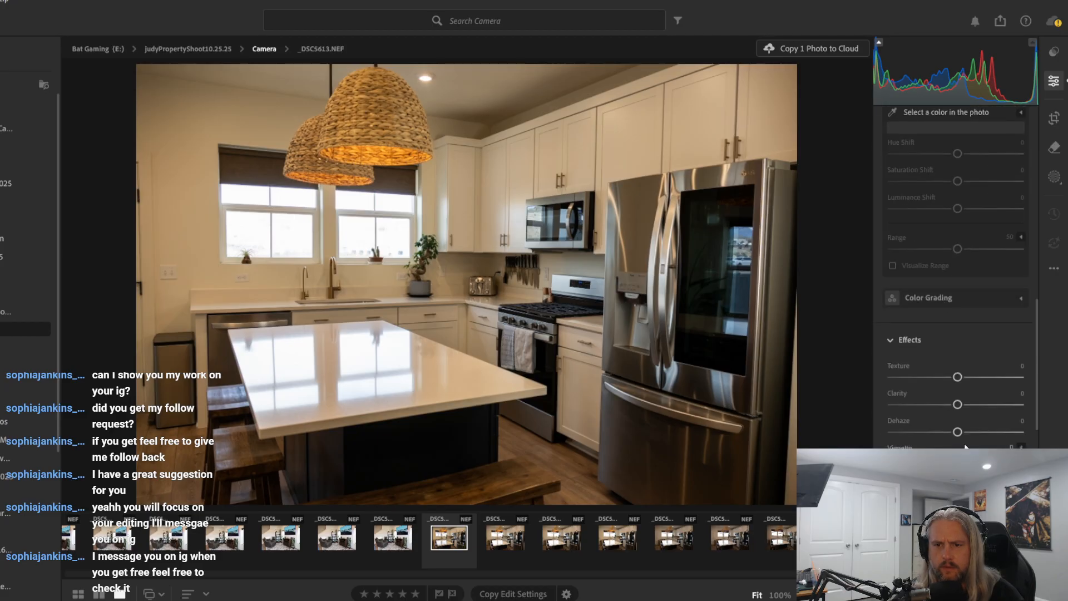
drag(960, 432, 969, 433)
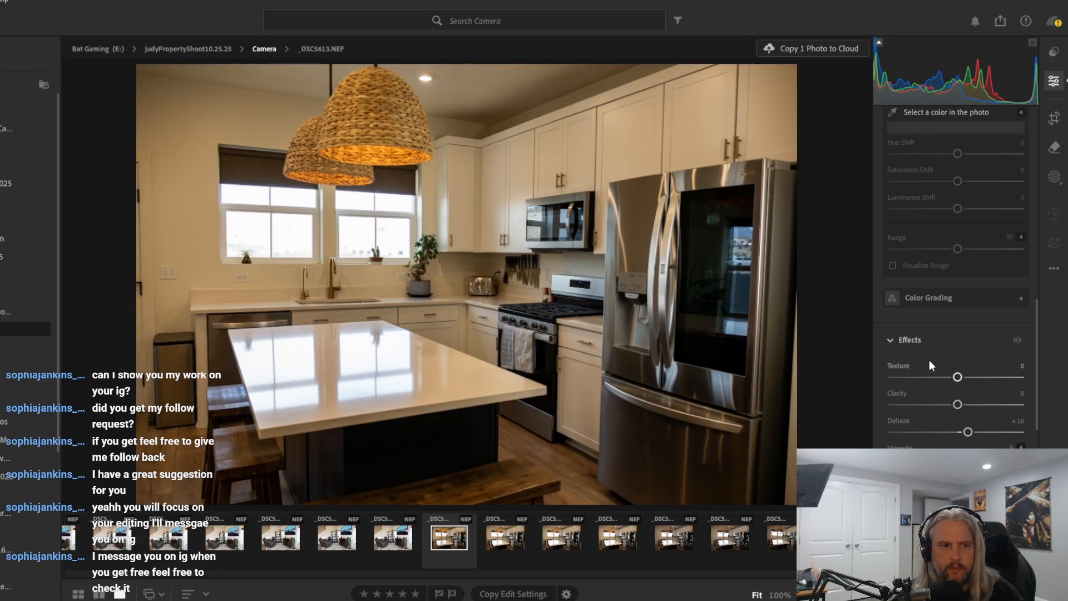
Enable chromatic aberration removal and lens corrections for the kitchen photo
scroll(913, 339, down, 5)
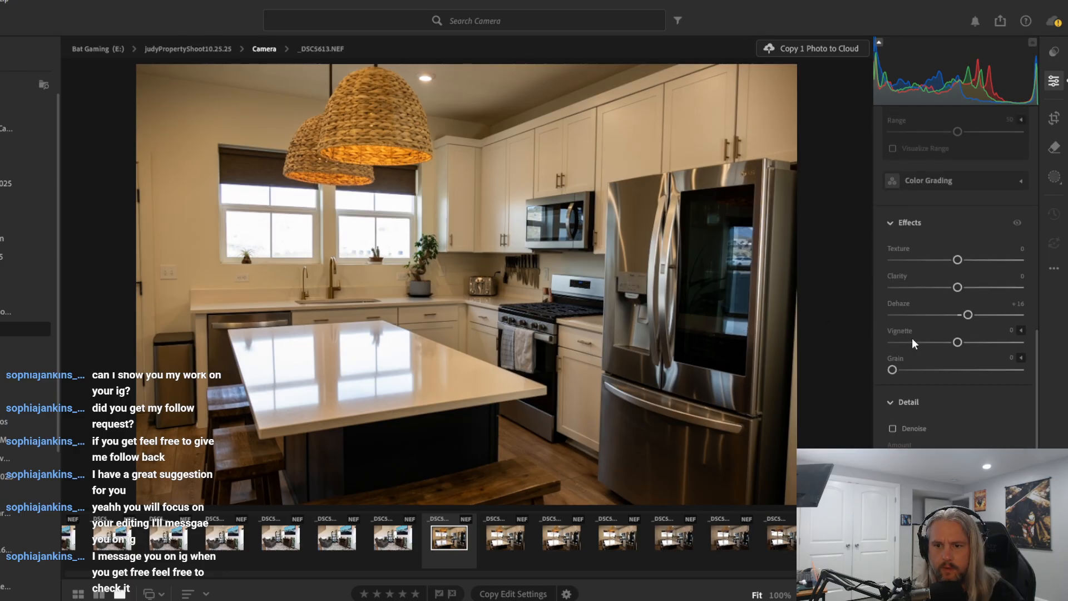
scroll(913, 338, down, 5)
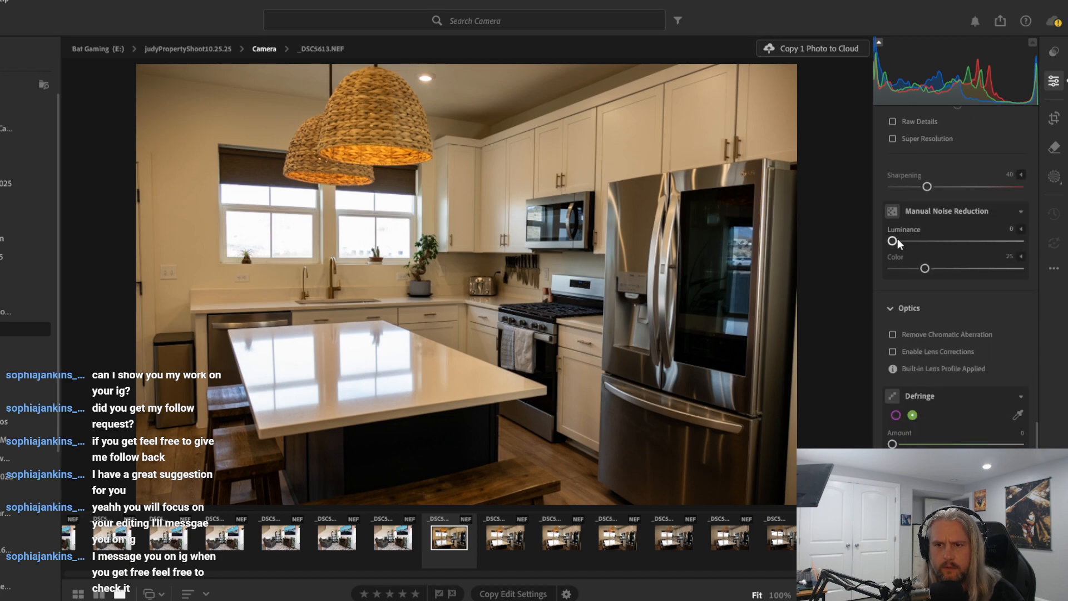
scroll(912, 278, down, 2)
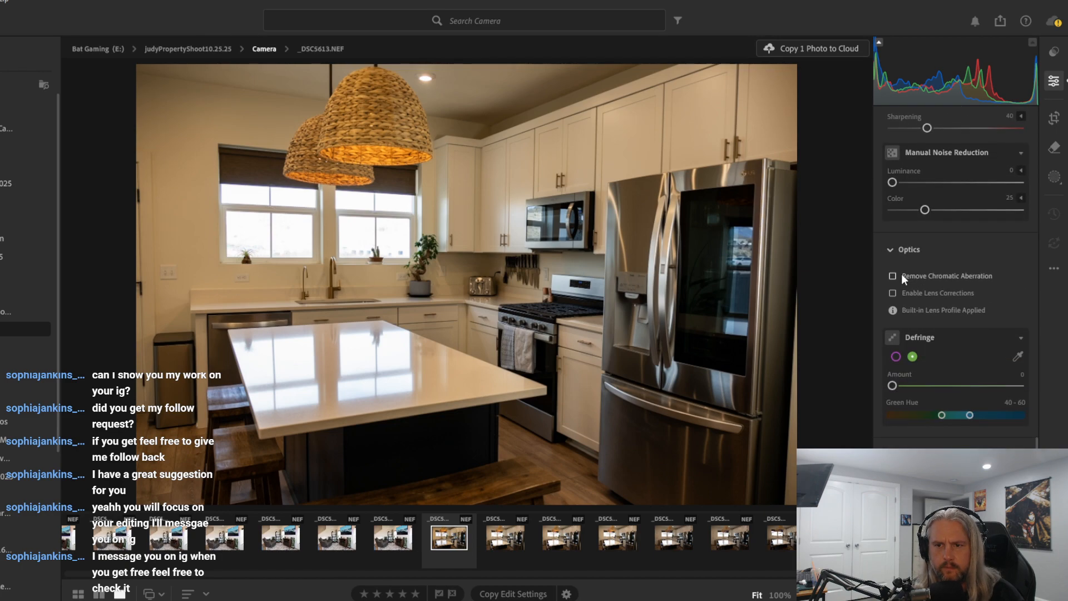
click(901, 275)
click(901, 292)
scroll(903, 316, down, 2)
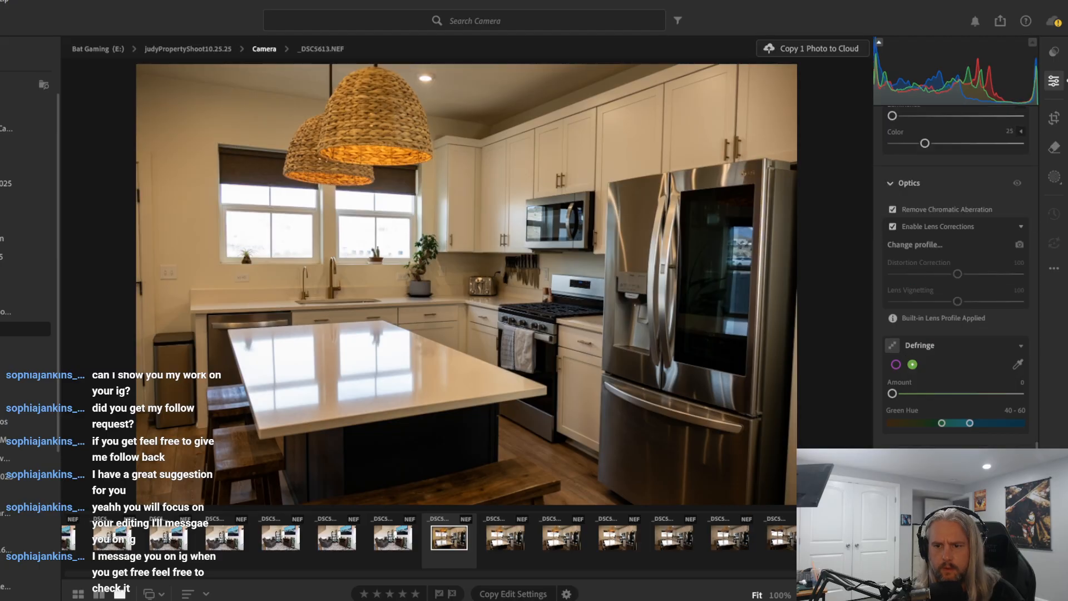
Try a slightly different vibrance on the kitchen photo, keeping +15
scroll(956, 278, down, 5)
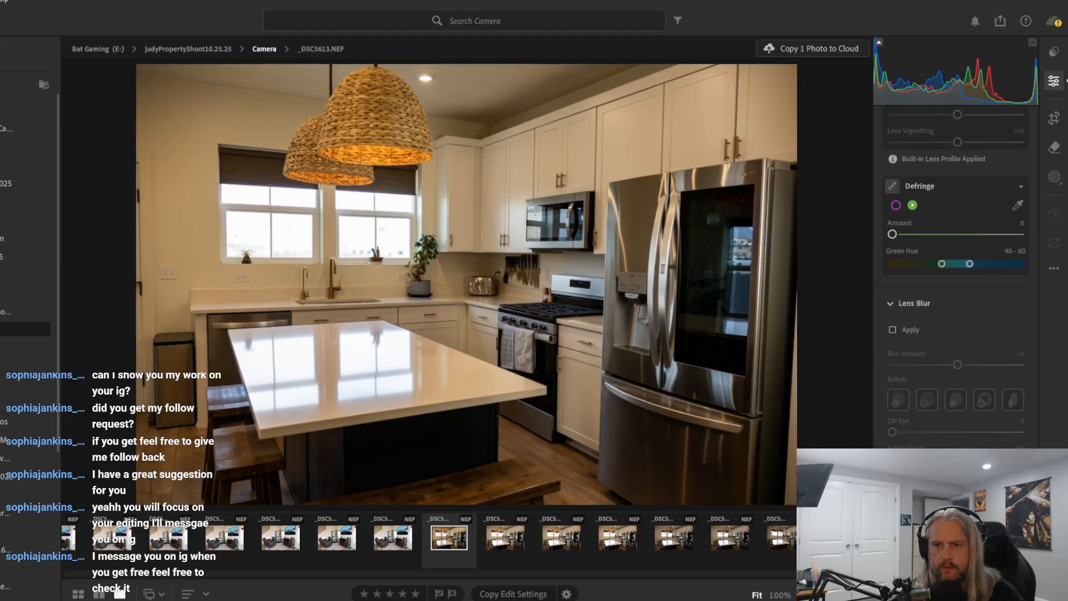
scroll(956, 278, up, 10)
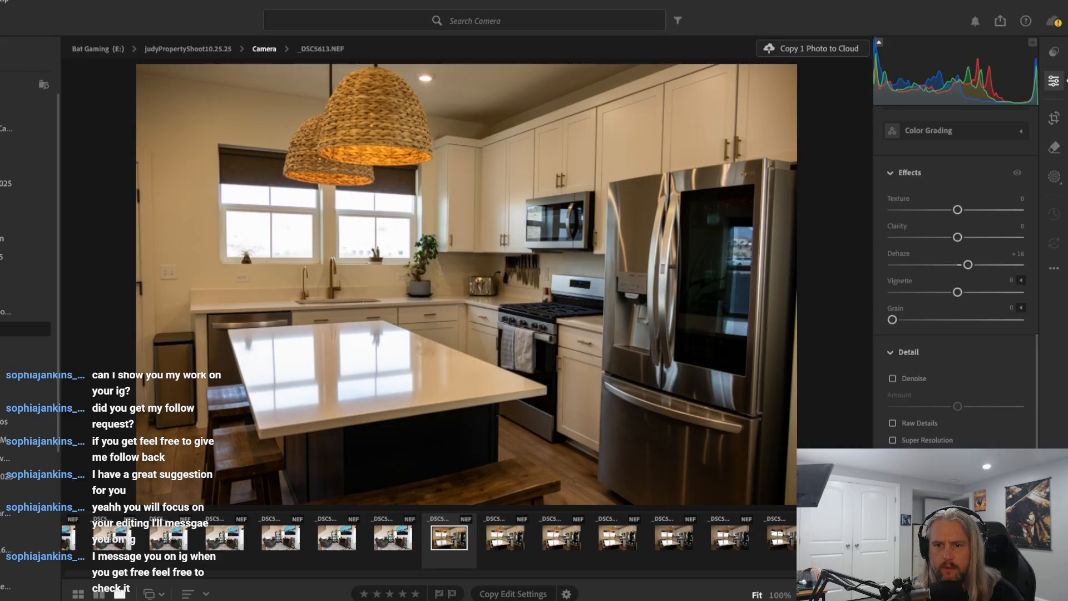
scroll(956, 278, up, 5)
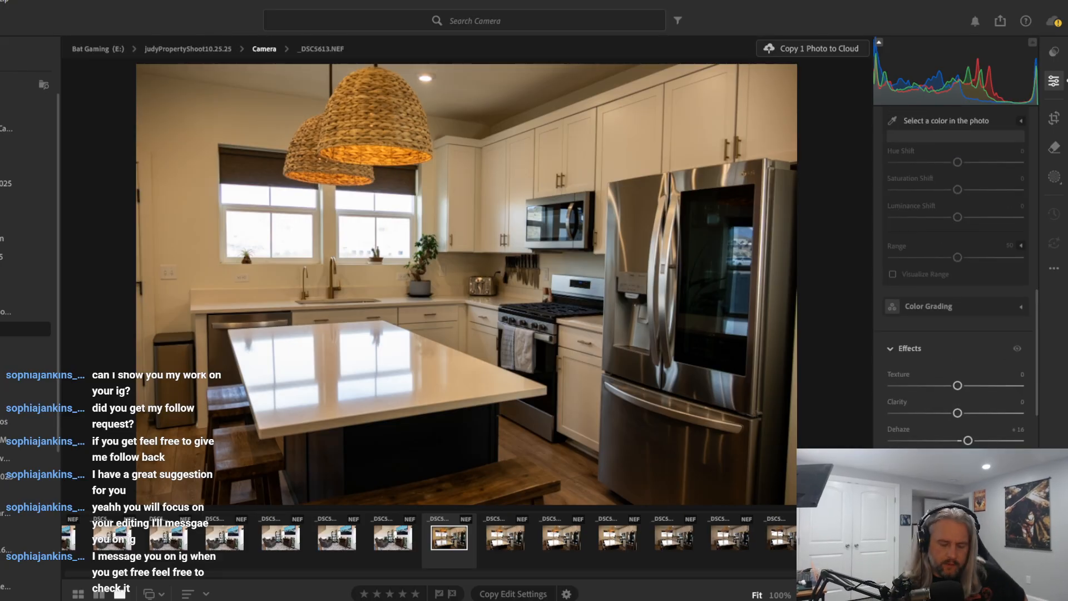
scroll(903, 431, up, 3)
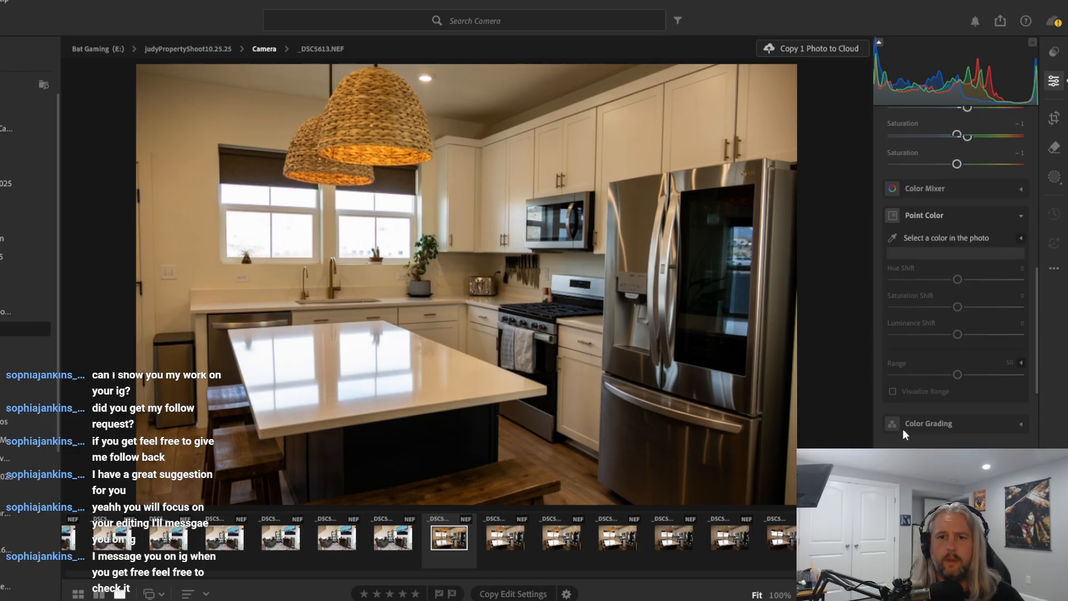
scroll(903, 392, up, 4)
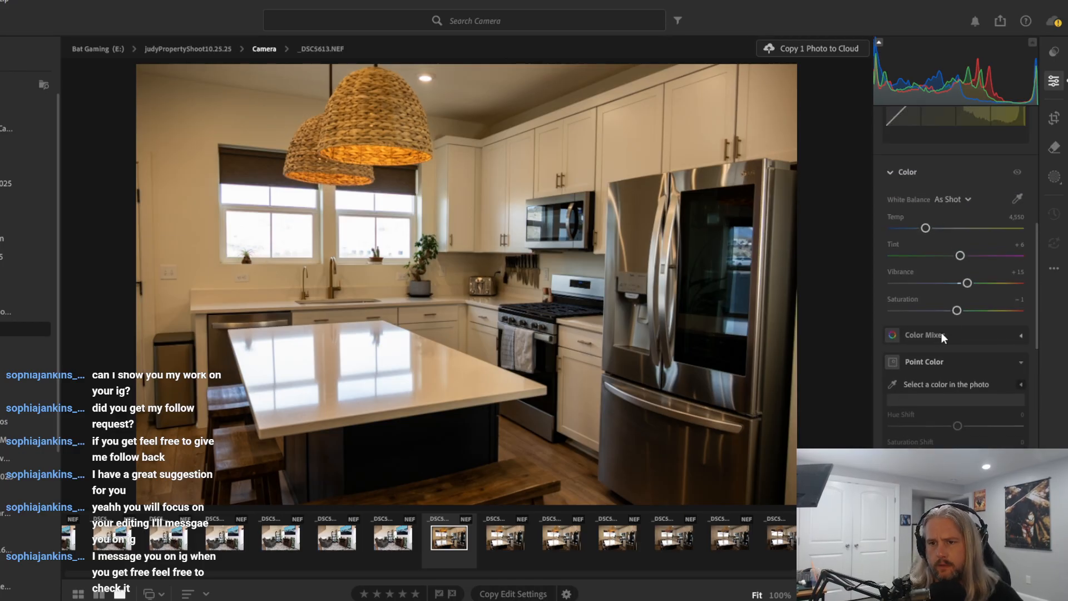
drag(972, 284, 975, 282)
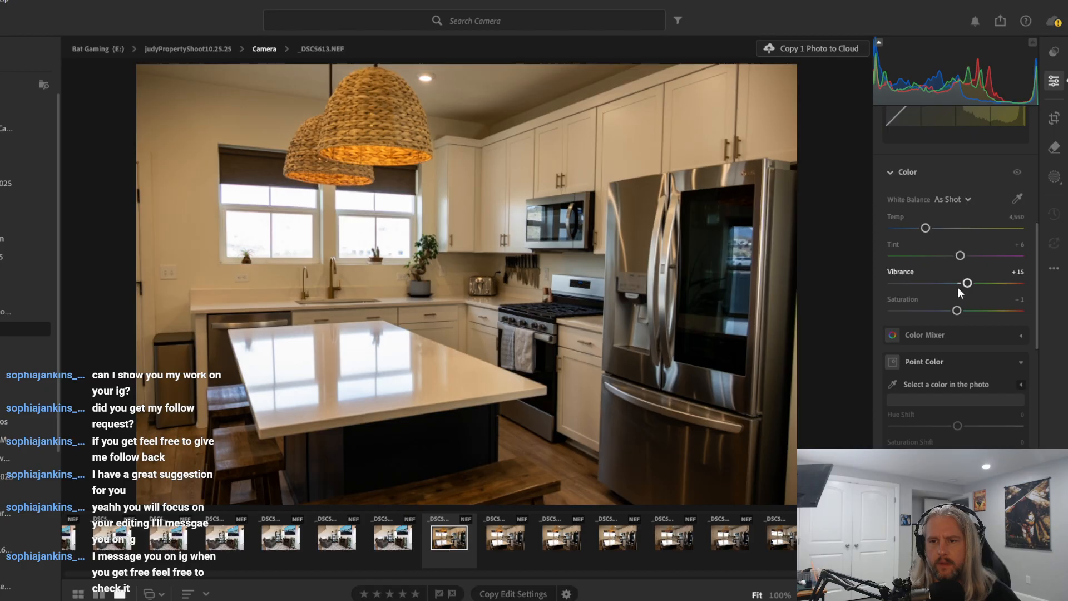
Try a slightly higher exposure on the kitchen photo and undo it
scroll(957, 287, up, 6)
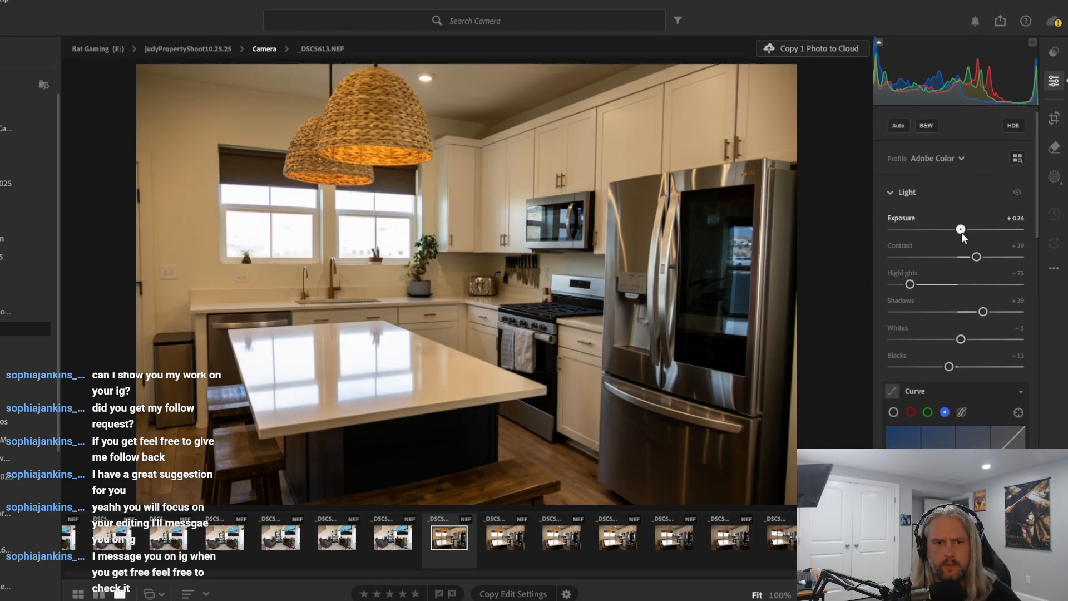
drag(961, 232, 967, 233)
key(ctrl+z)
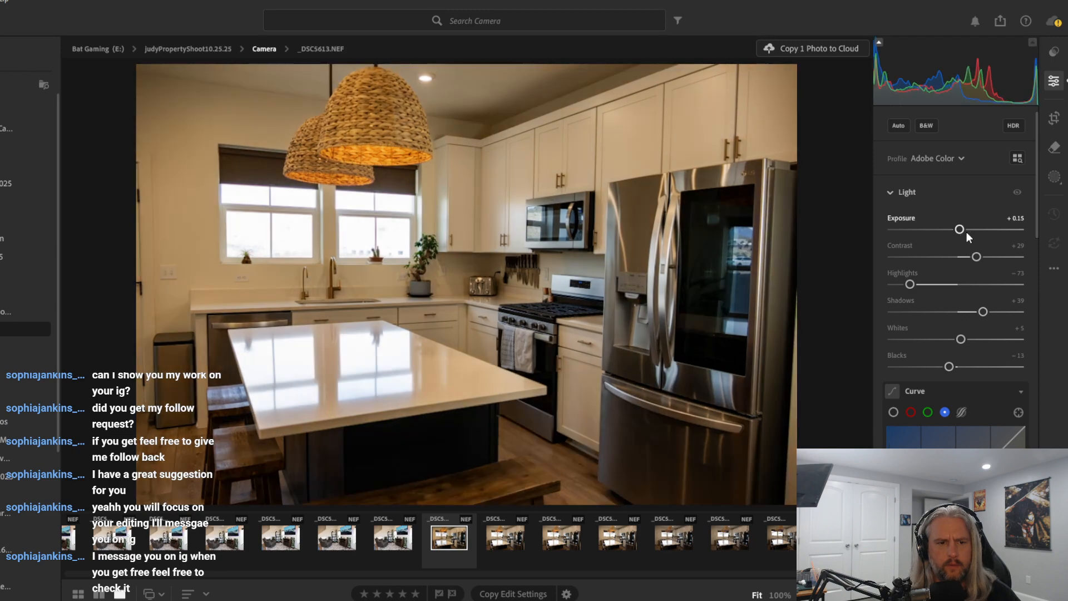
Lower the kitchen photo's highlights to −100 and its blacks to −40
scroll(962, 273, up, 1)
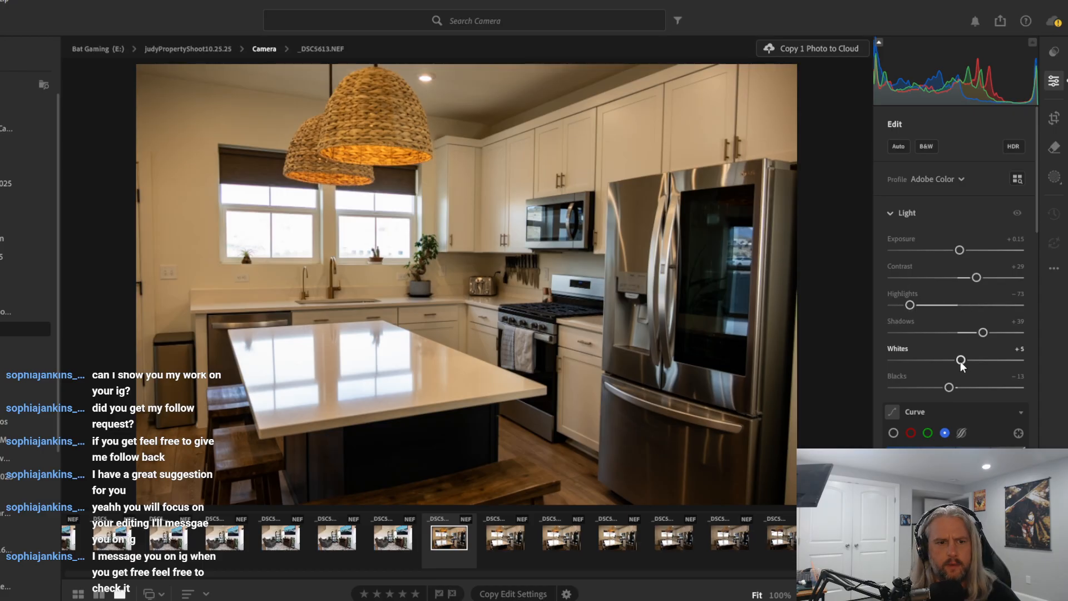
mouse_move(950, 362)
mouse_down()
mouse_move(934, 367)
mouse_move(960, 367)
mouse_up()
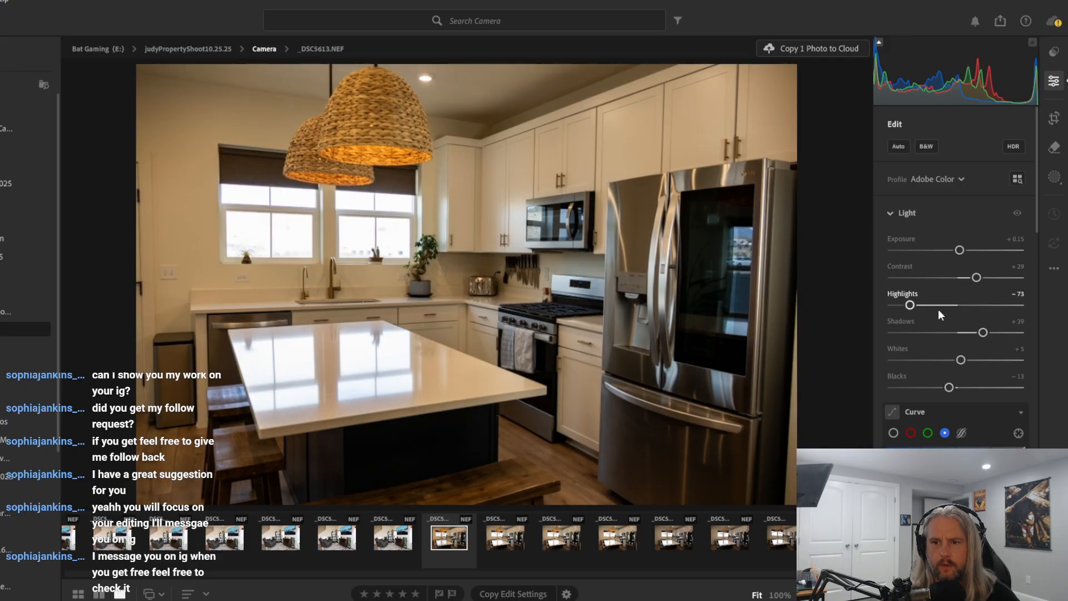
drag(906, 305, 886, 309)
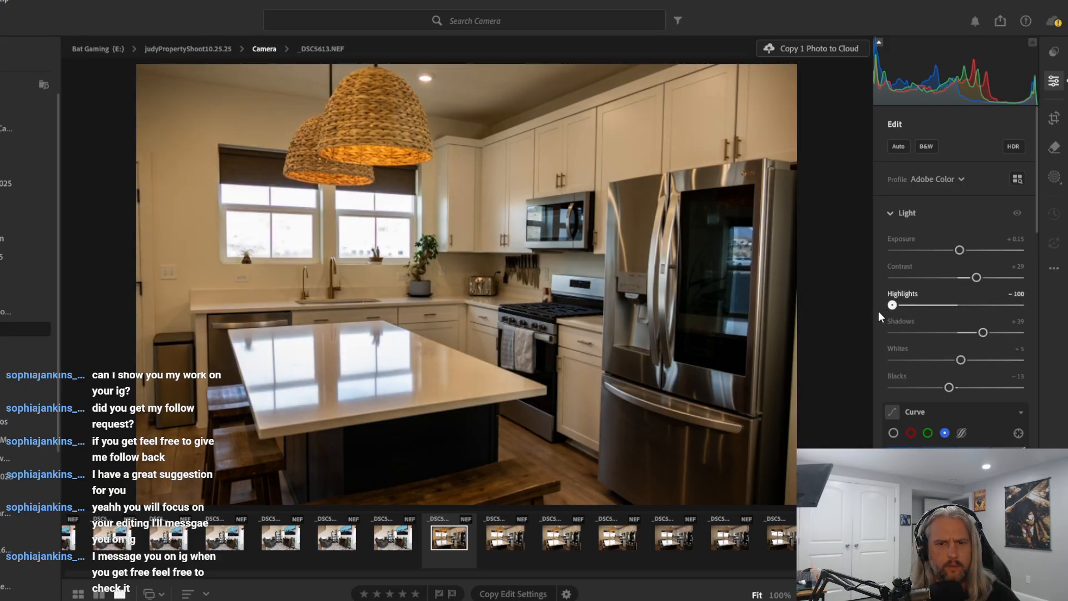
drag(950, 387, 933, 391)
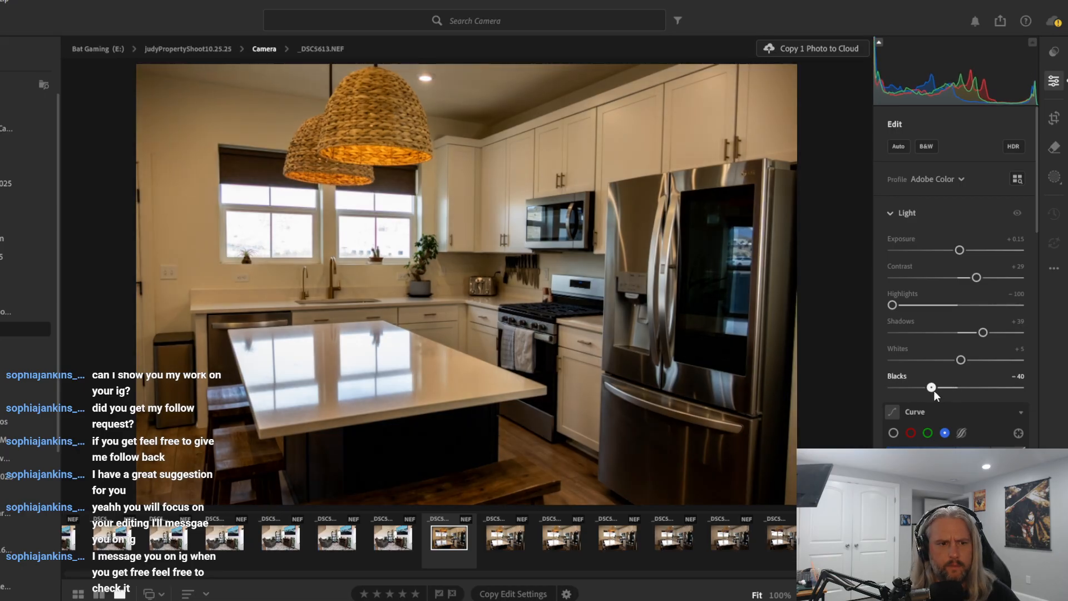
Raise the kitchen photo's exposure to +0.57, keeping the whites at +5
drag(960, 251, 966, 251)
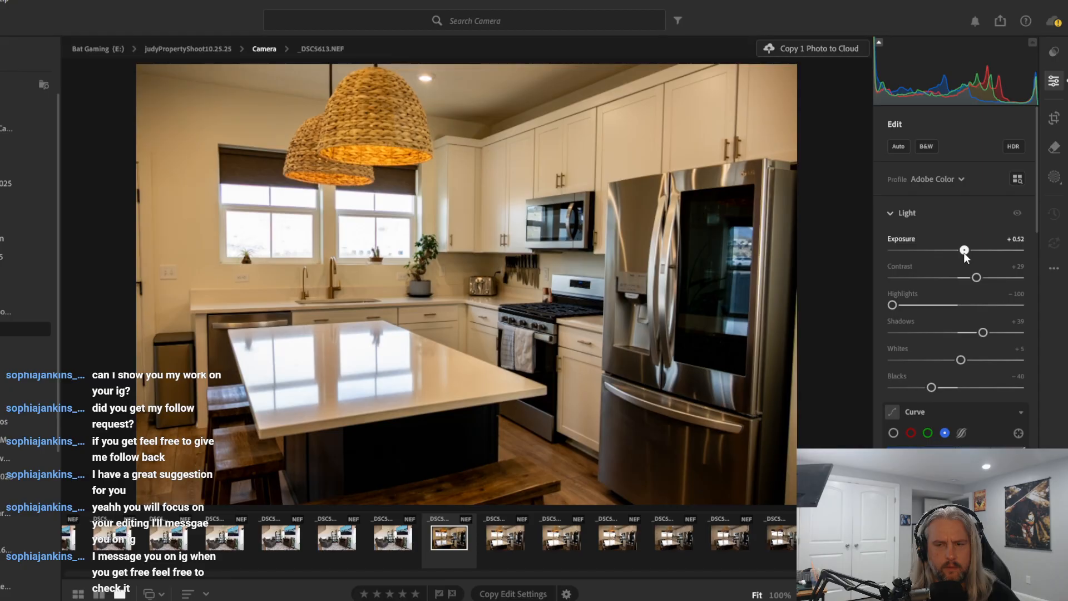
drag(963, 253, 966, 250)
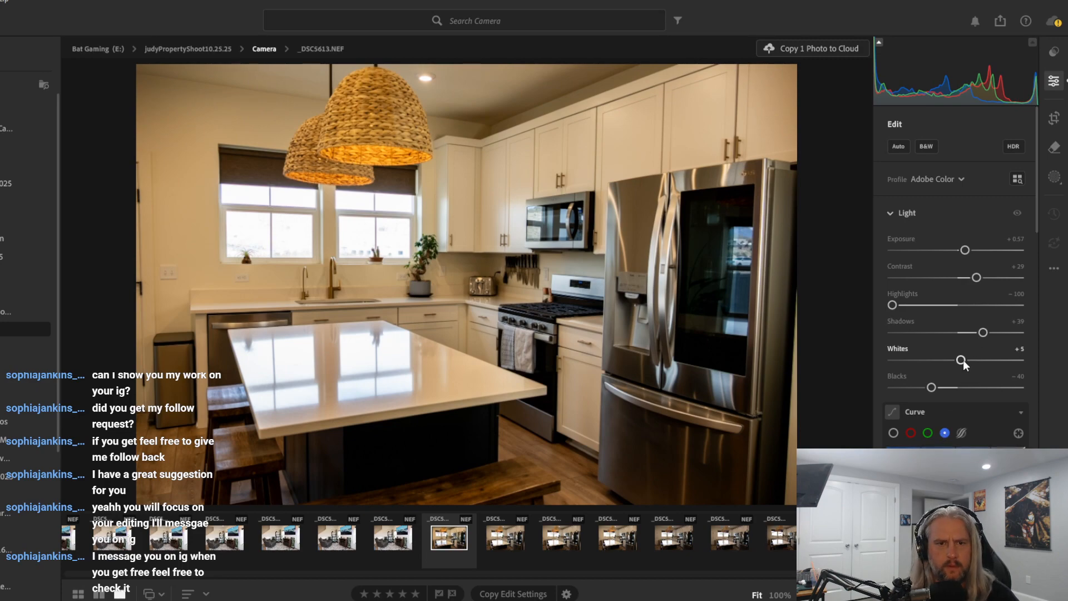
mouse_move(963, 359)
mouse_down()
mouse_move(1033, 366)
mouse_move(961, 361)
mouse_up()
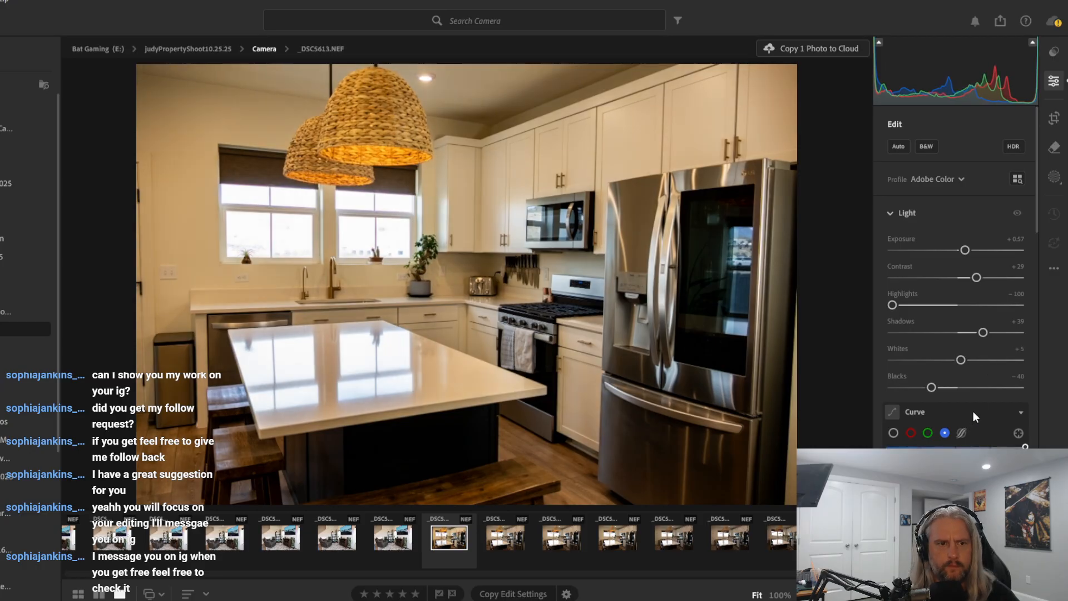
drag(966, 250, 968, 250)
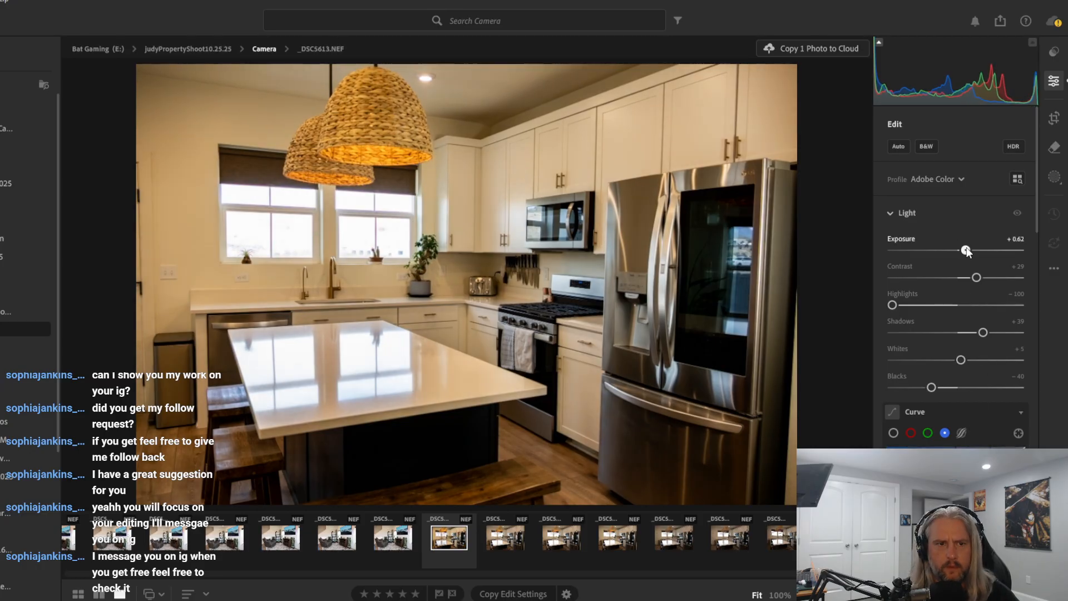
key(ctrl+z)
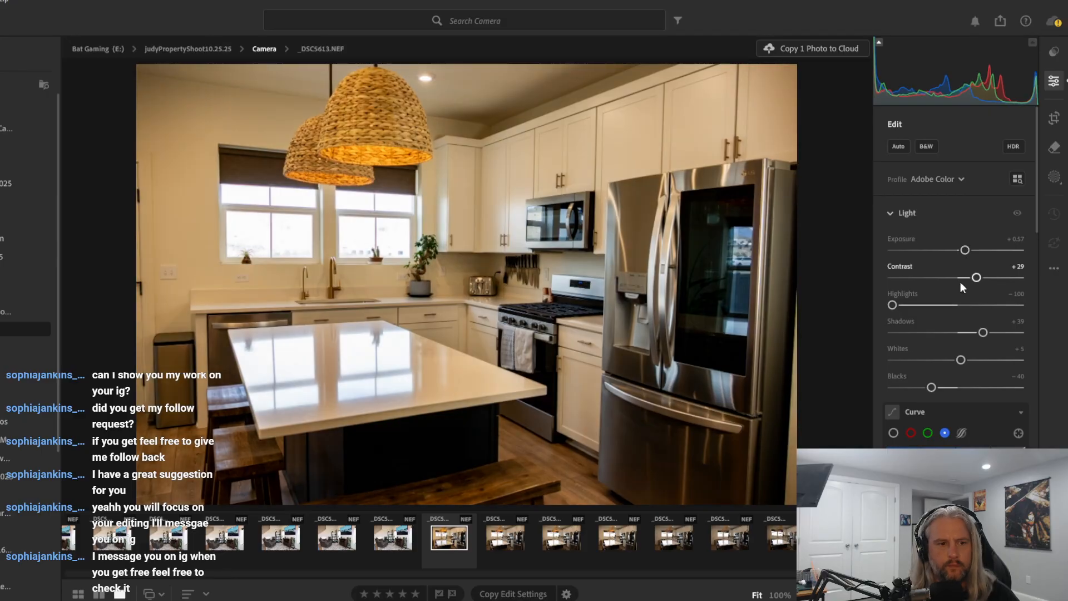
Increase the kitchen photo's dehaze to +26
scroll(960, 282, down, 5)
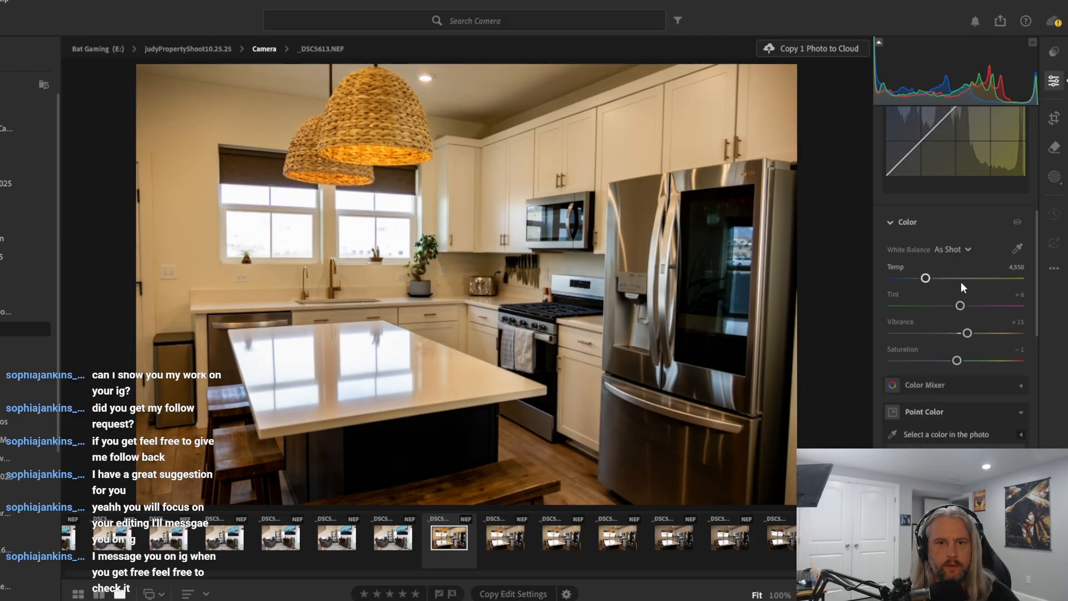
scroll(961, 283, down, 6)
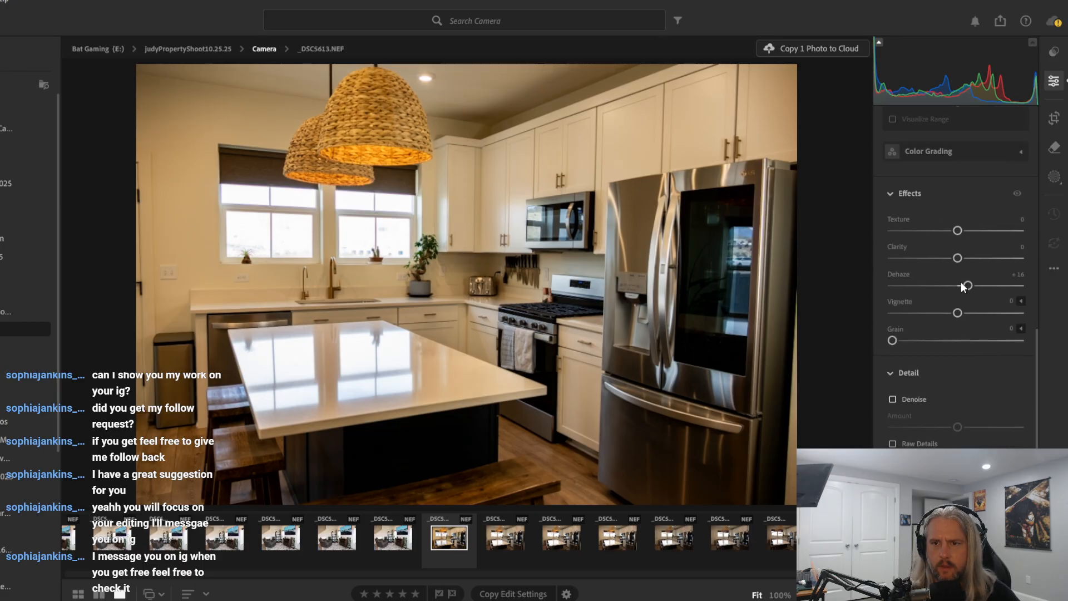
scroll(957, 293, down, 1)
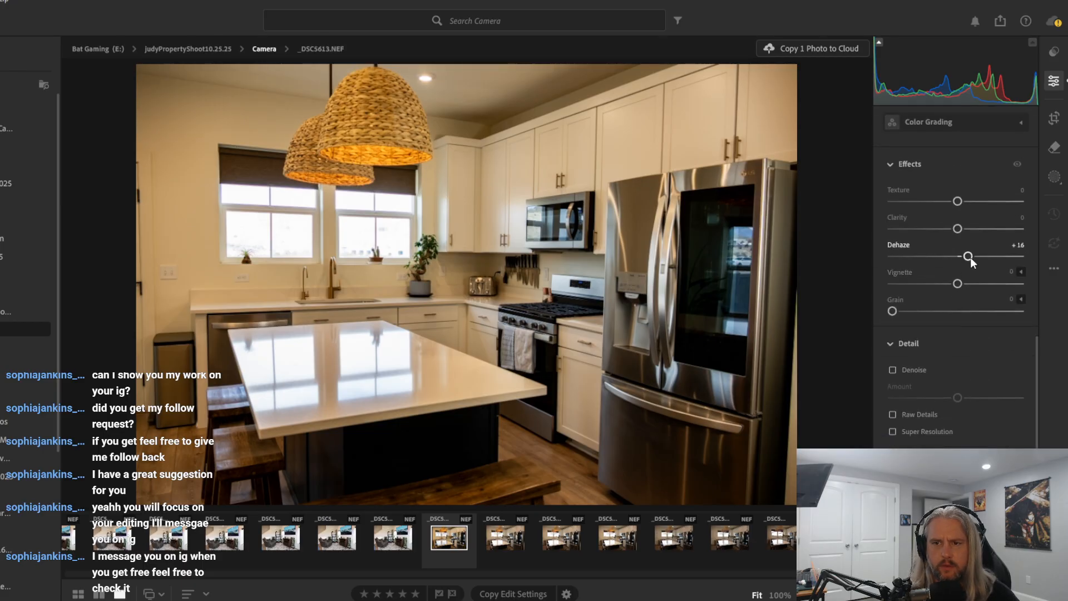
drag(972, 259, 976, 257)
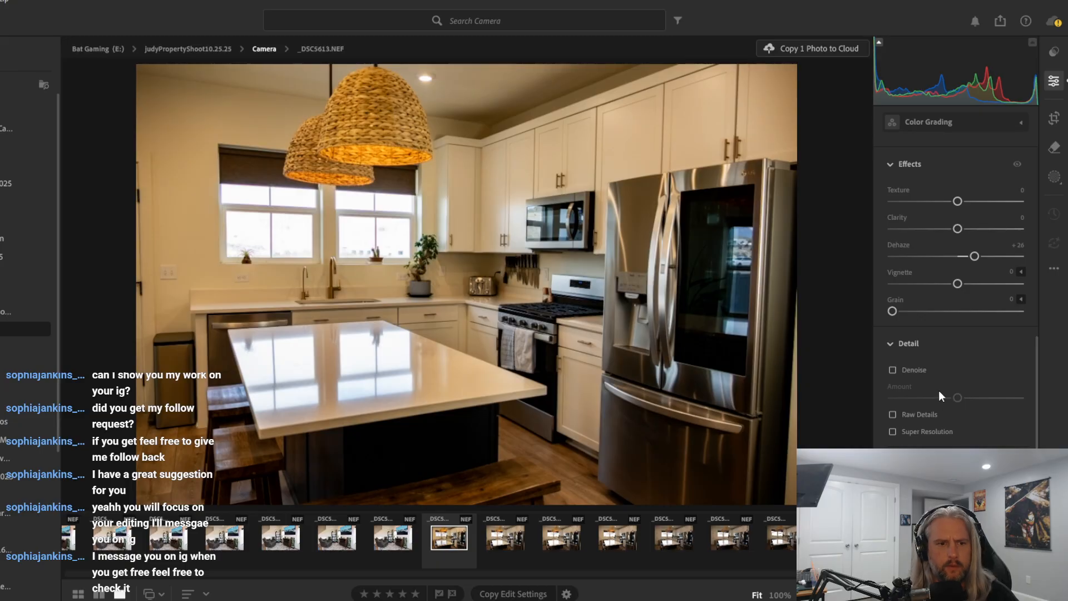
Try the kitchen photo's exposure at 0 and at about +0.76, and restore it to +0.57
scroll(945, 346, up, 10)
scroll(946, 346, up, 3)
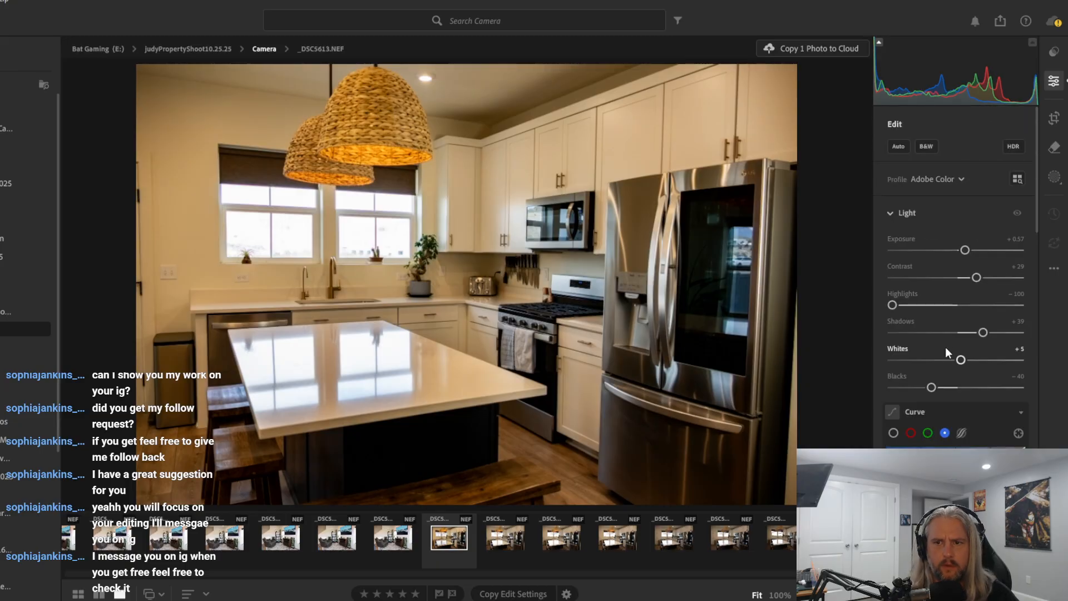
double_click(965, 245)
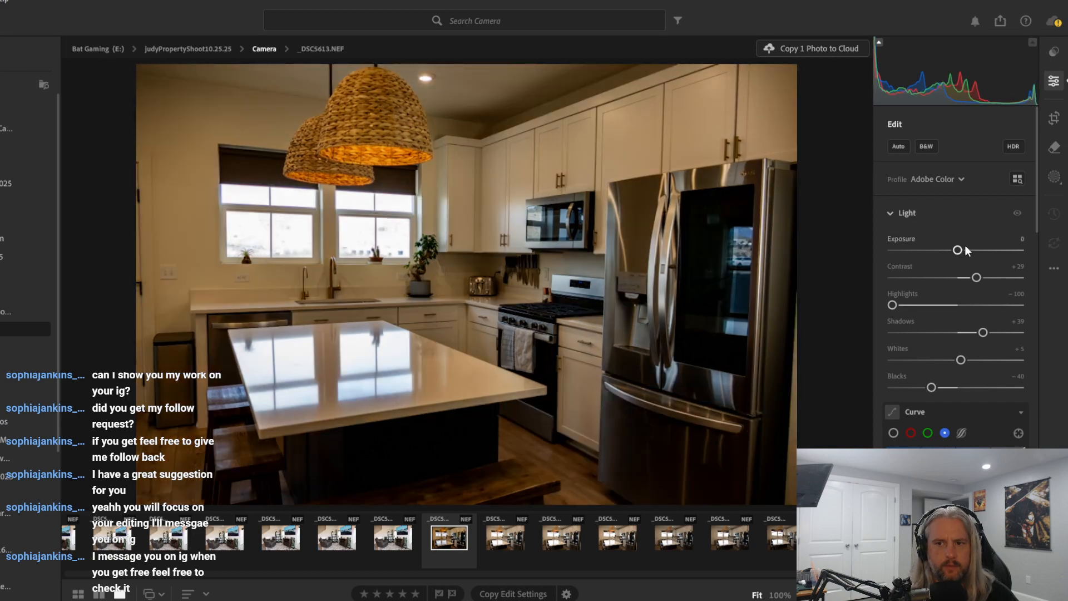
click(965, 246)
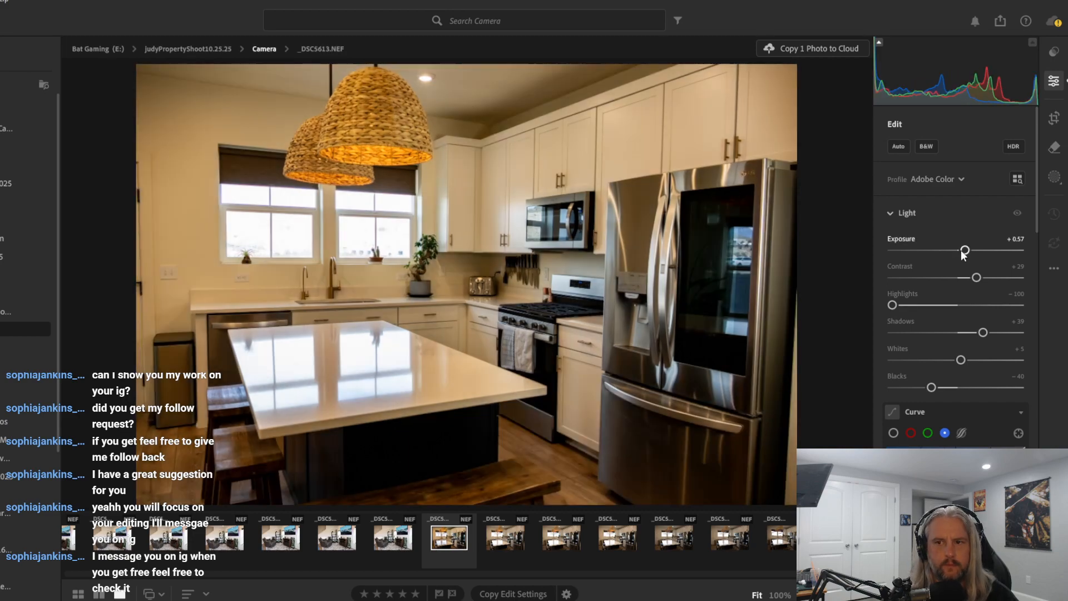
drag(965, 251, 968, 251)
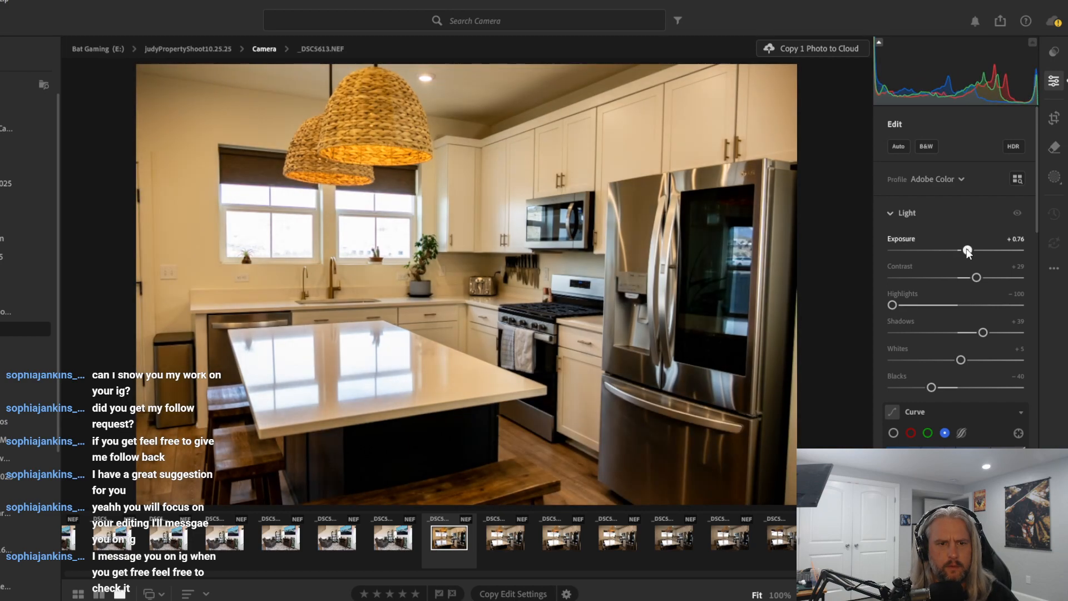
key(ctrl+z)
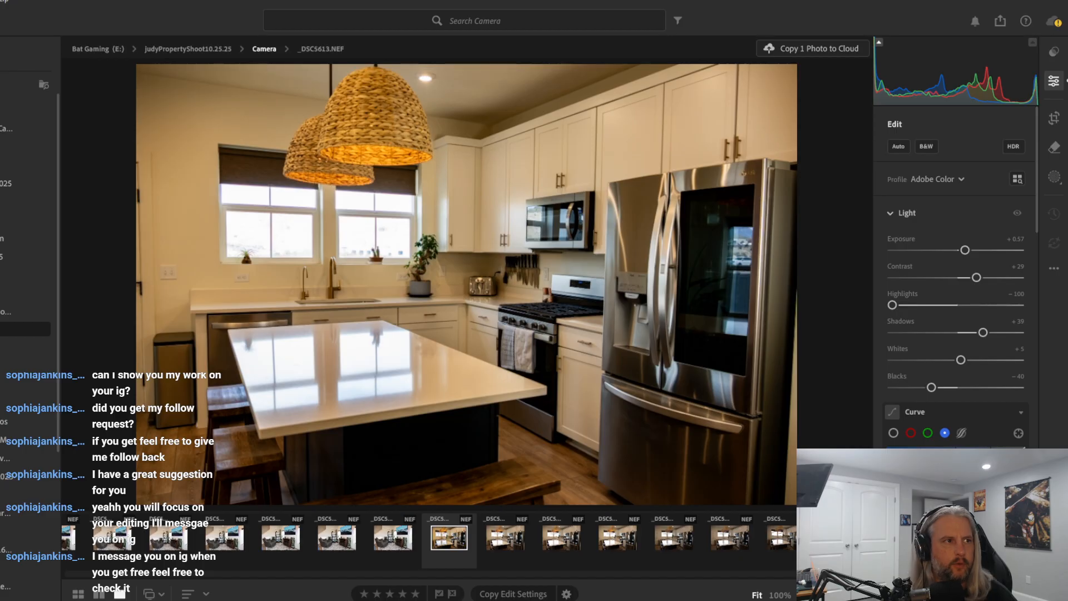
Export the kitchen photo as a full-size JPG with the custom name propertyShootInternal10252025
key(shift+e)
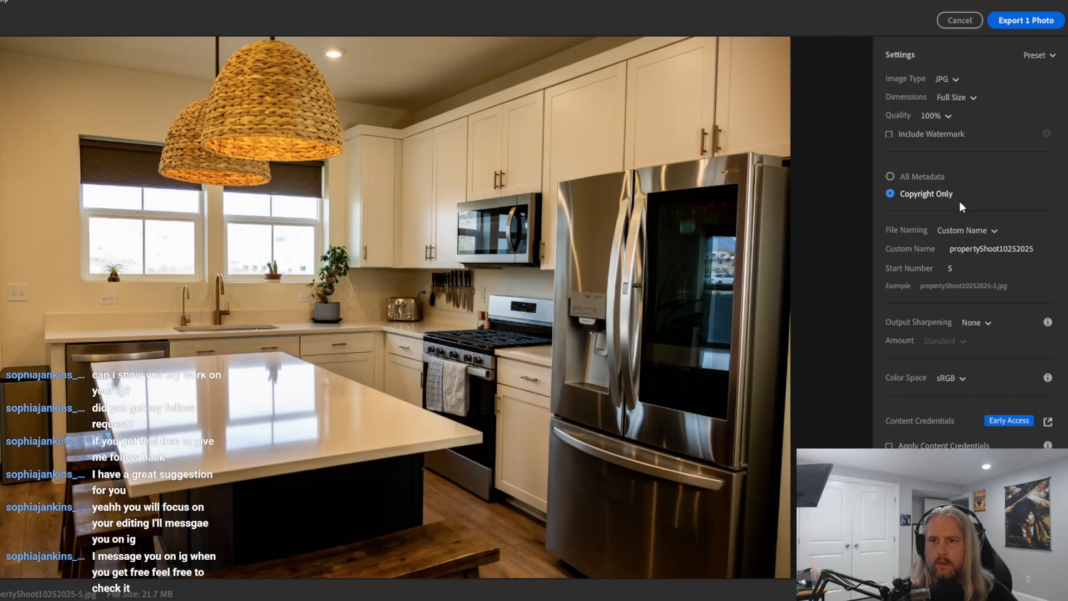
double_click(981, 248)
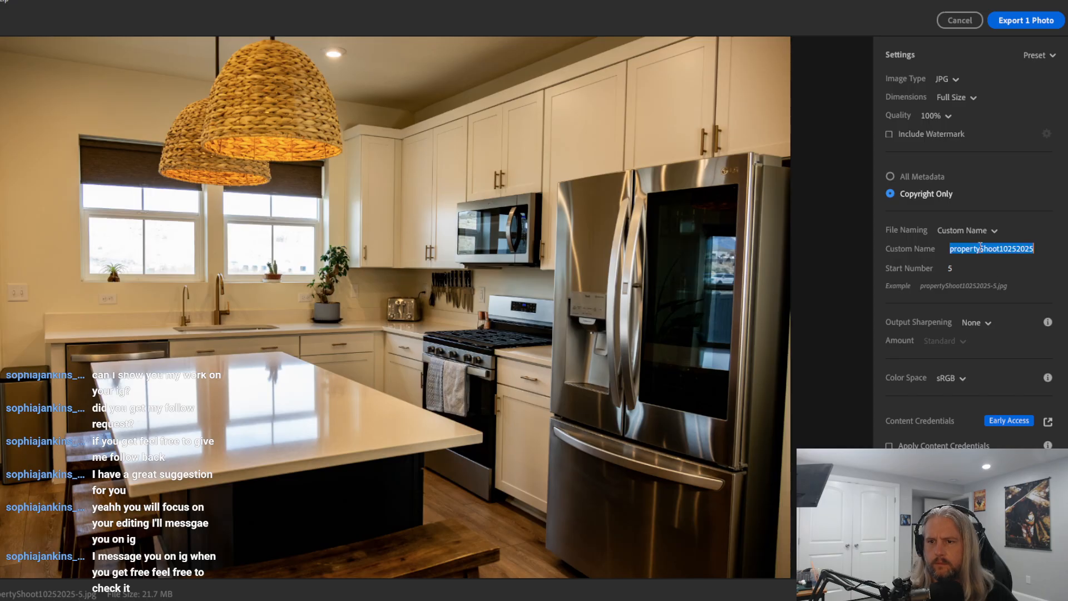
click(981, 248)
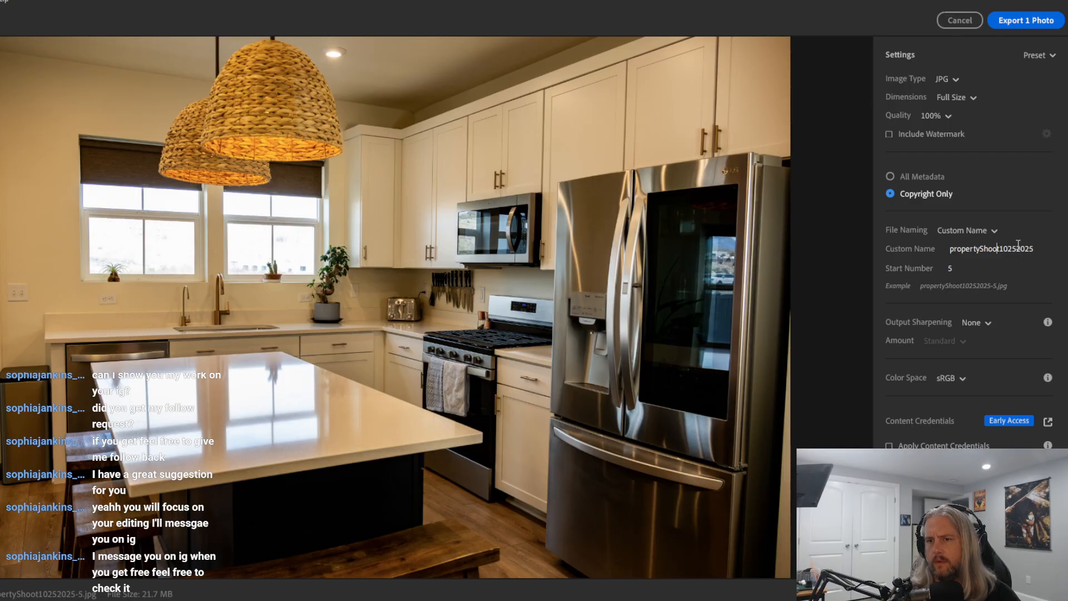
key(Right)
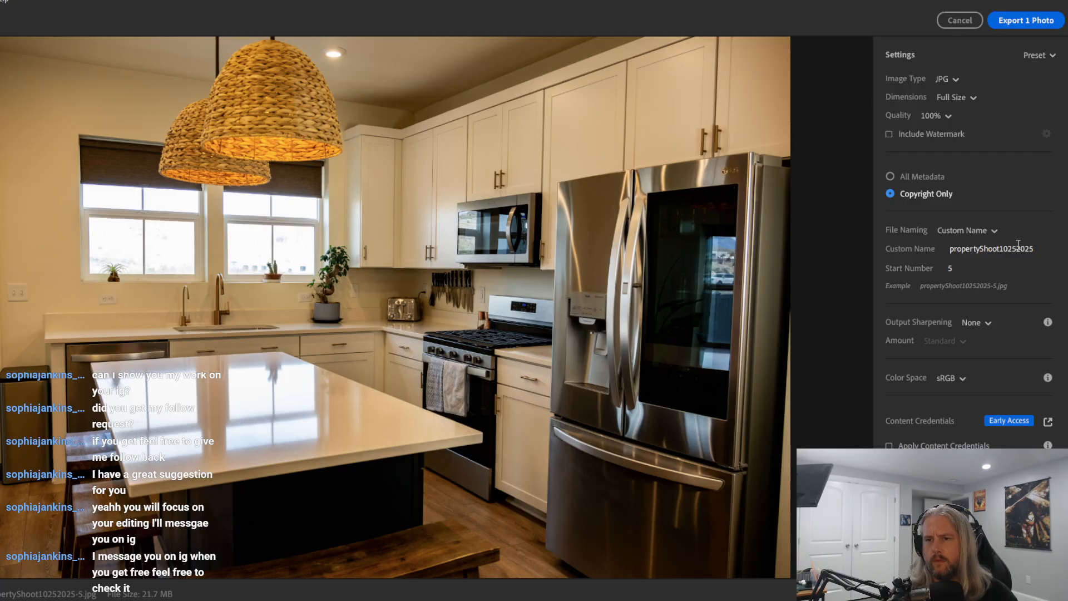
text(In)
key(BackSpace)
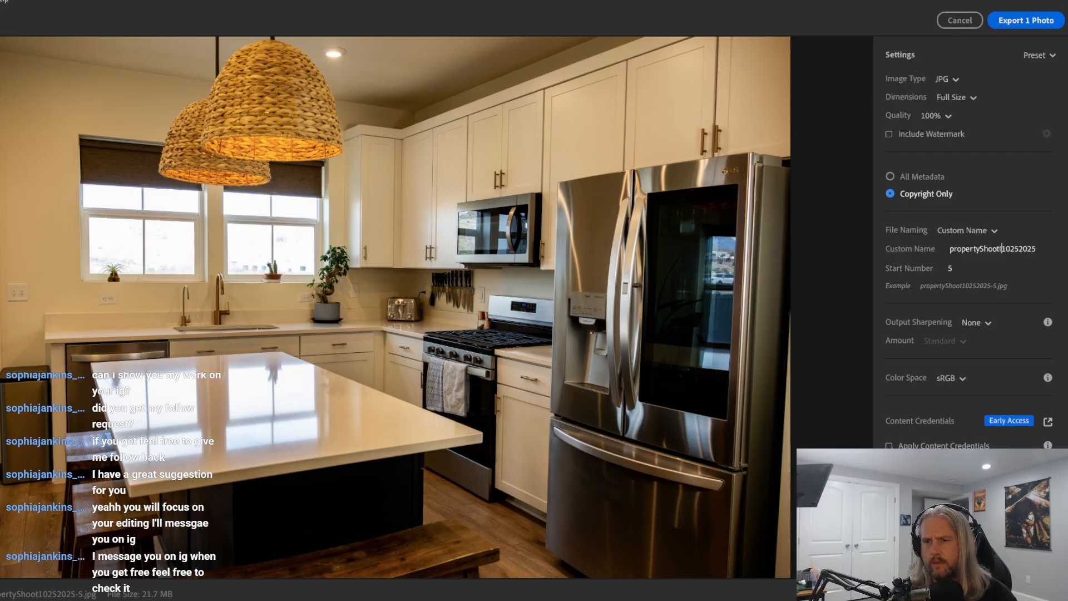
text(nternal)
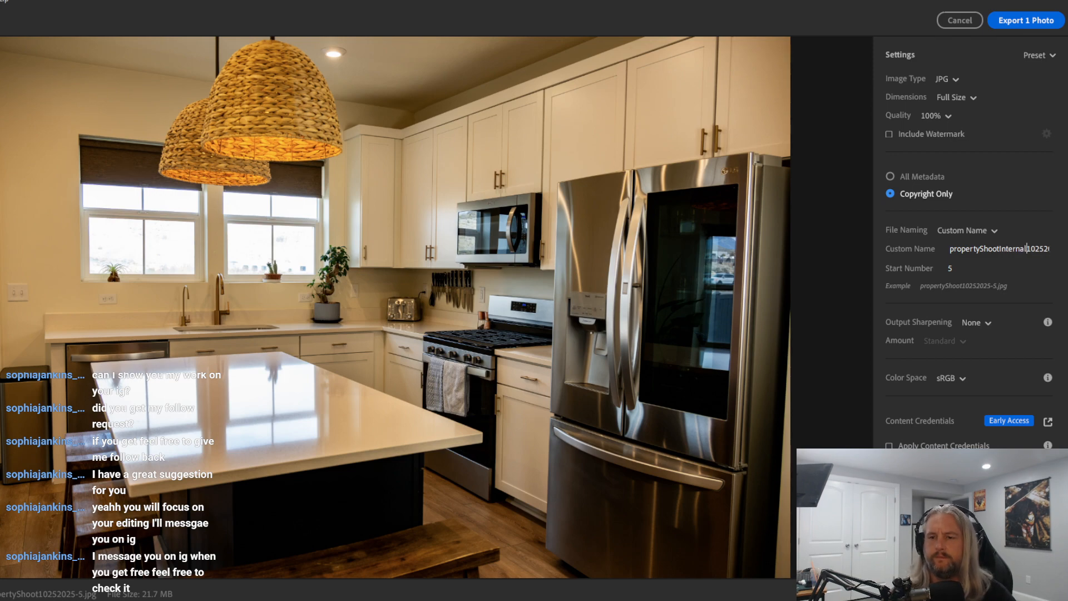
click(978, 264)
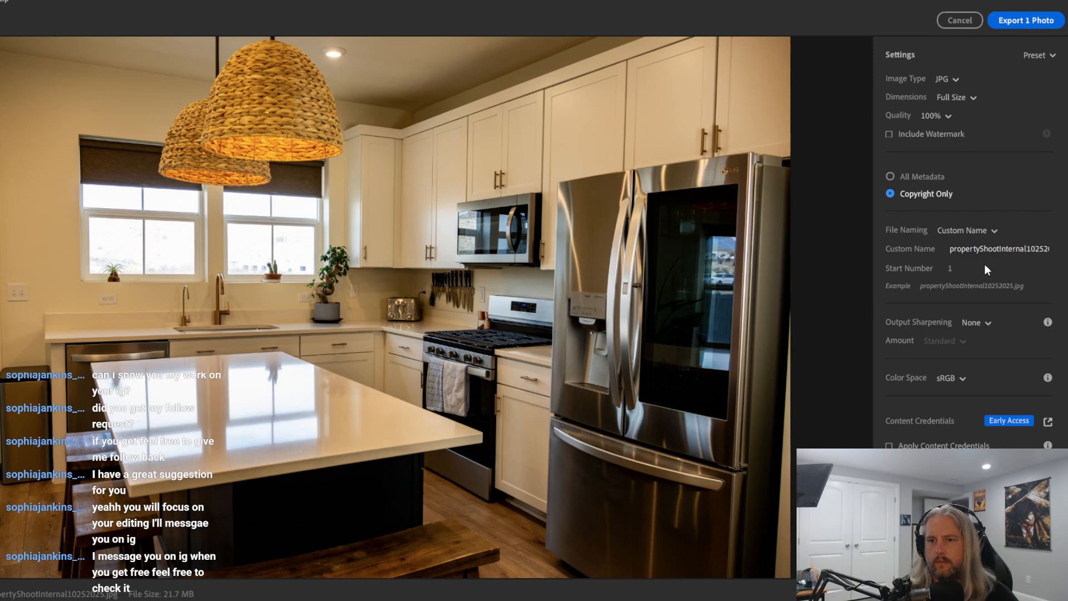
click(1016, 22)
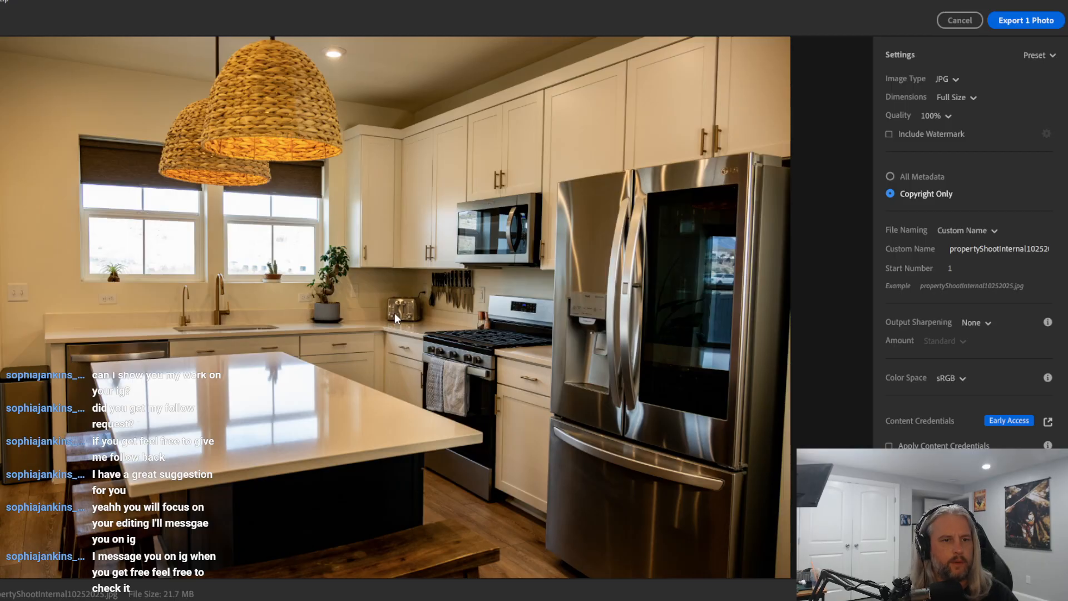
key(Return)
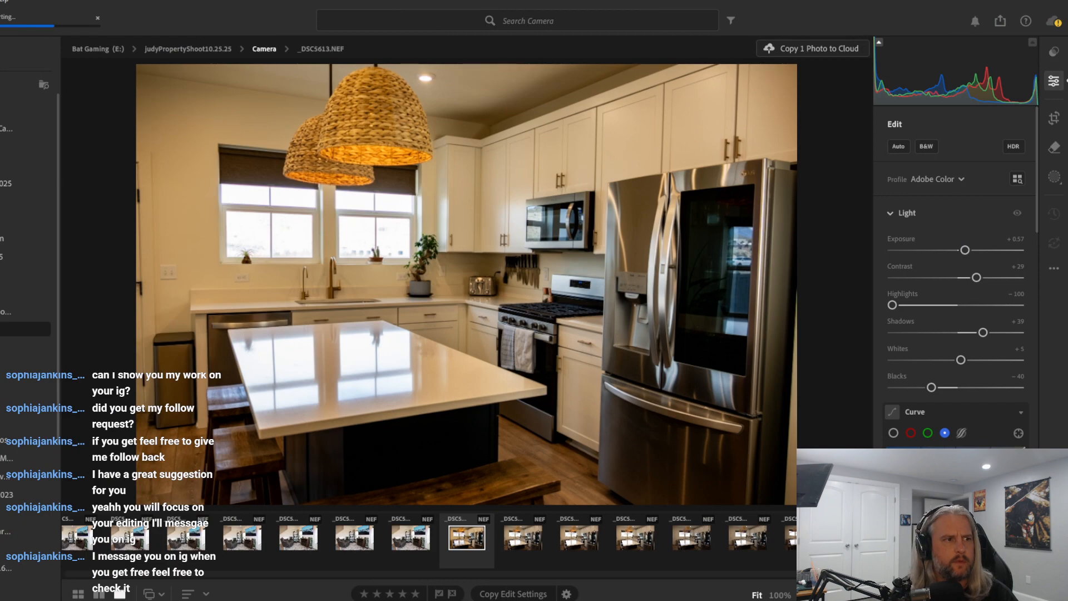
Export a second JPG of the kitchen photo with the dimensions set to Small, keeping the same custom name
key(shift+e)
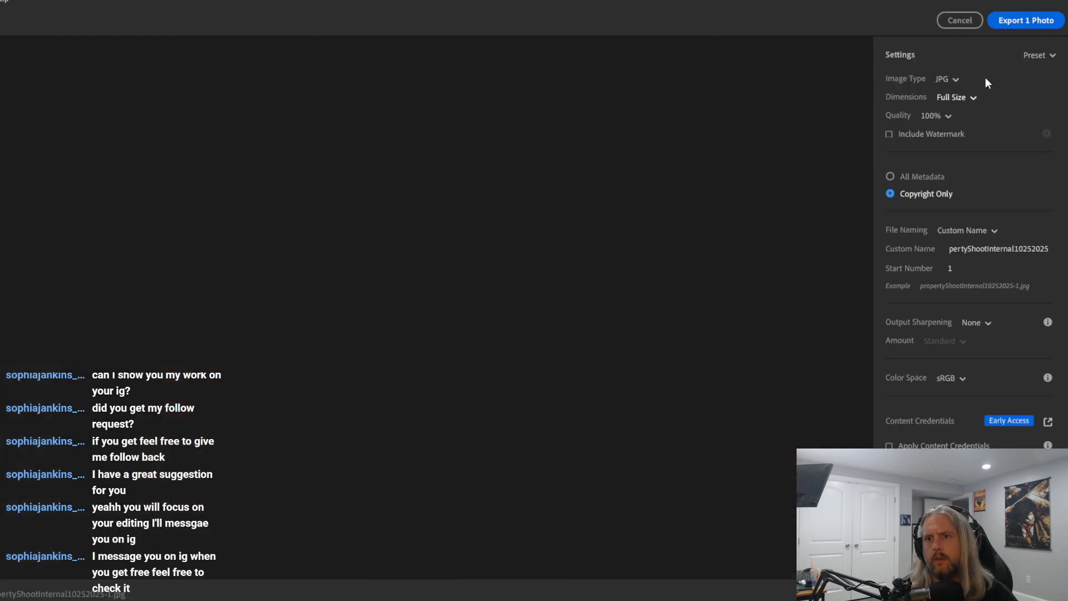
click(960, 122)
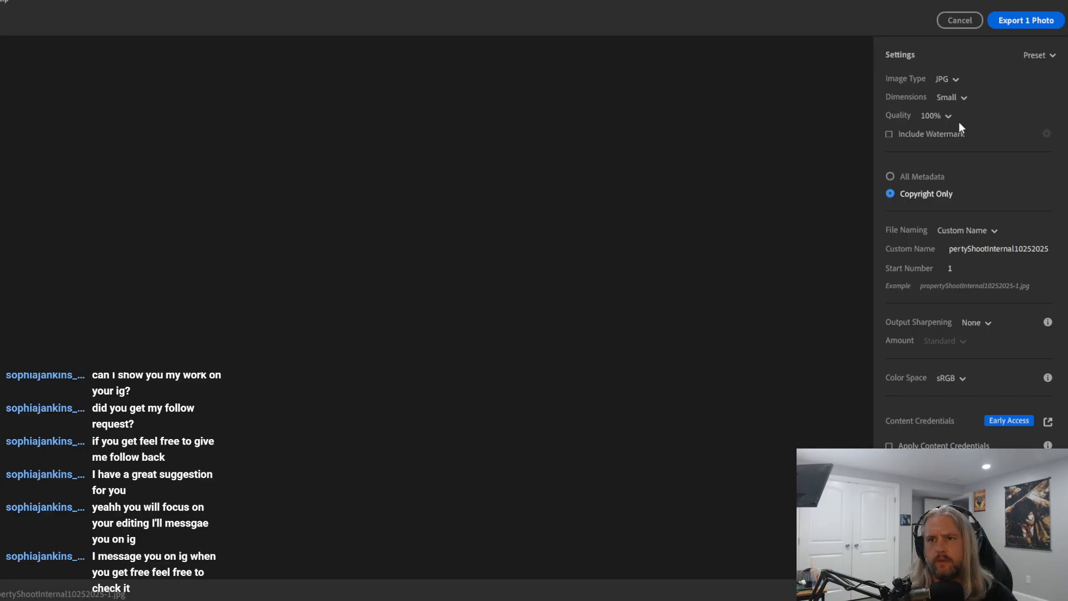
click(1008, 24)
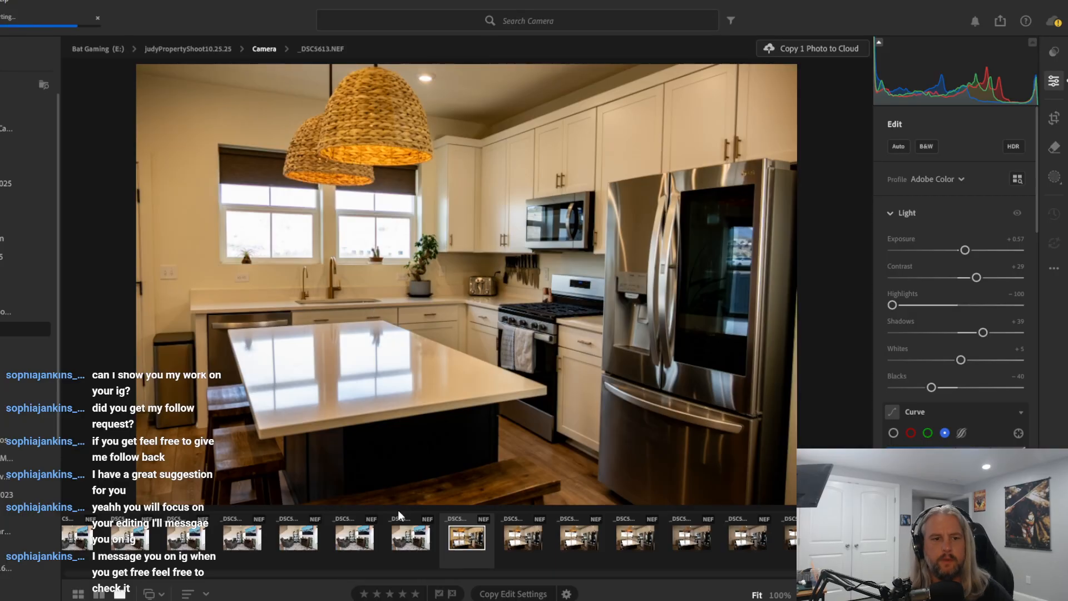
Compare the living room shots from _DSC5614.NEF onward and open _DSC5620.NEF for editing
click(399, 539)
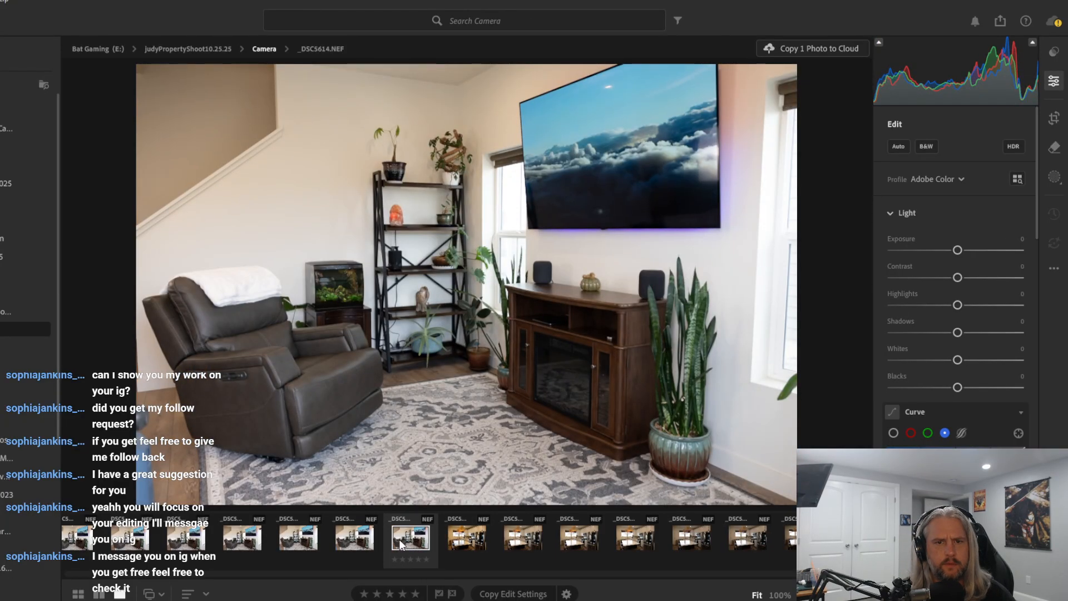
click(363, 539)
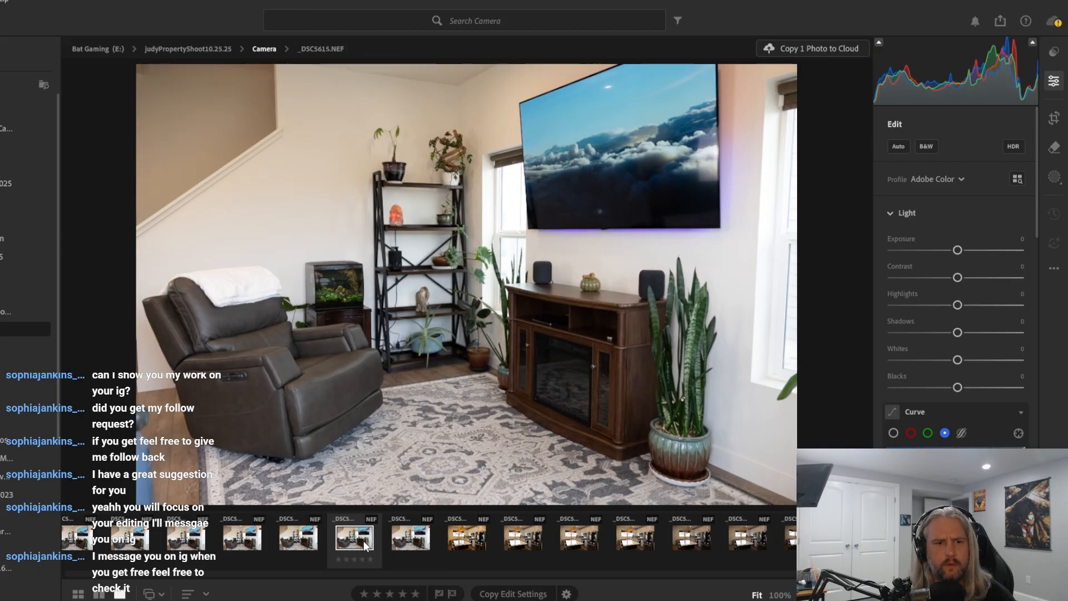
click(290, 543)
click(232, 543)
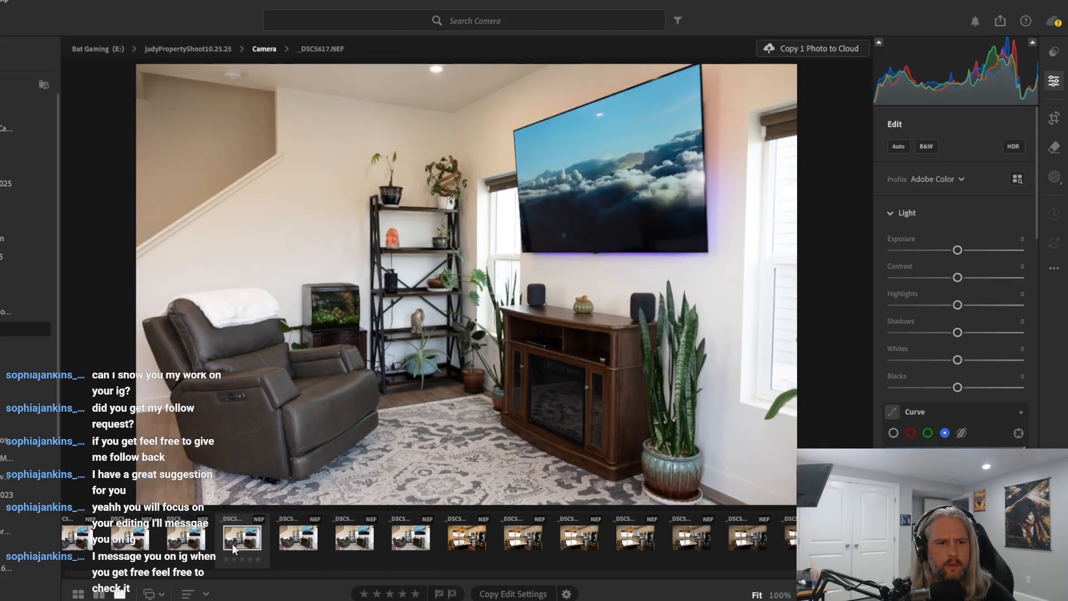
click(309, 544)
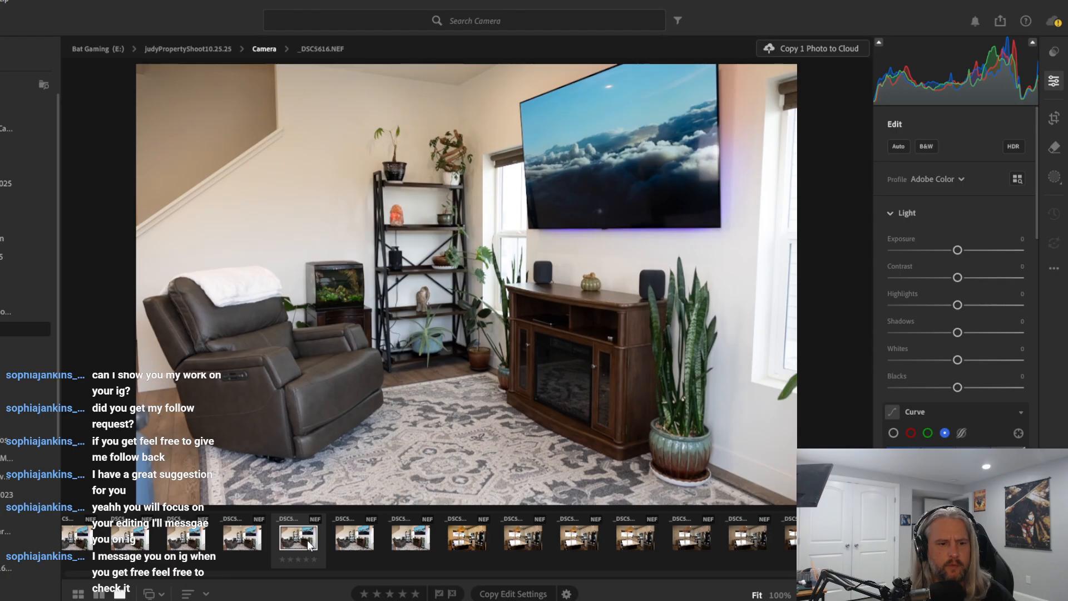
click(256, 543)
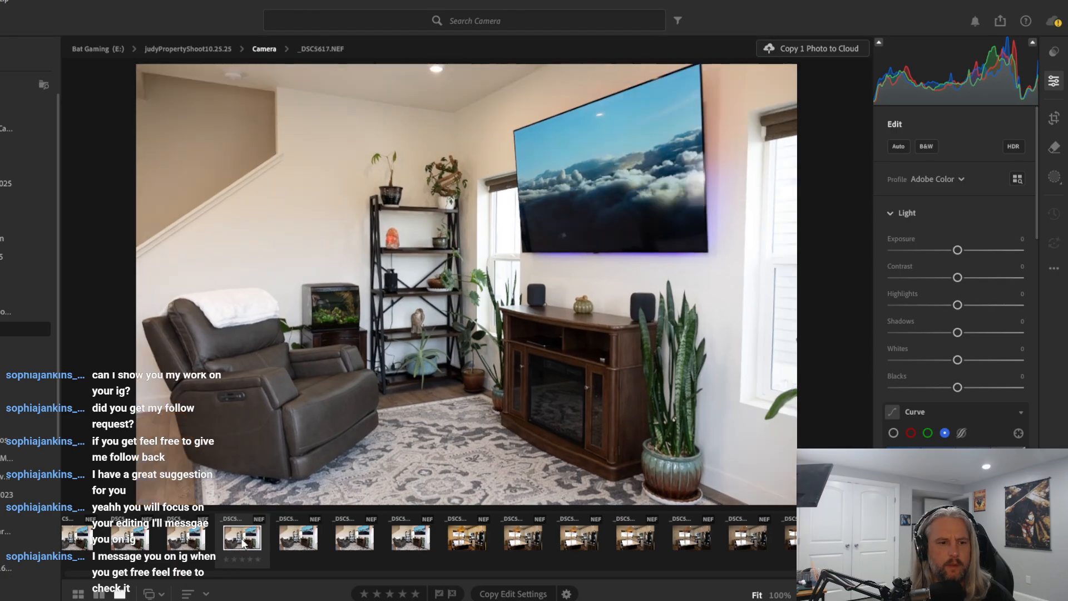
click(190, 543)
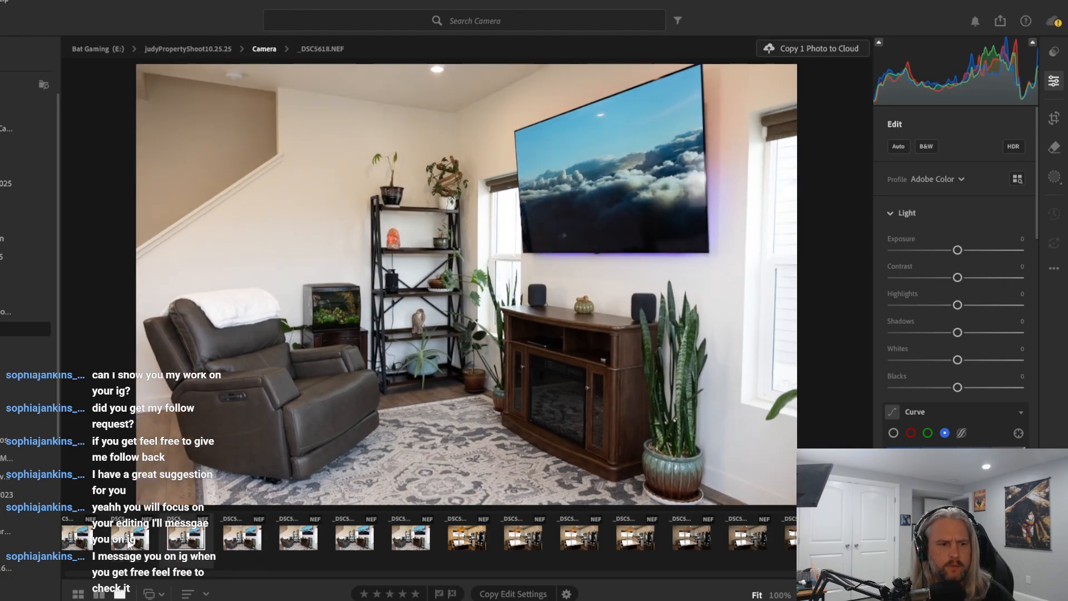
click(129, 543)
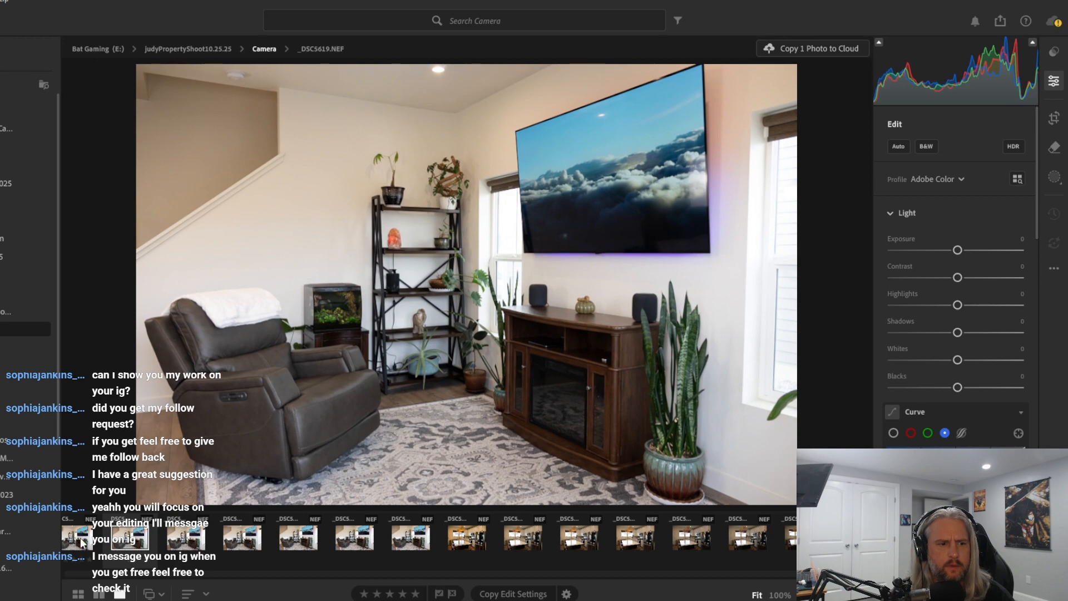
click(83, 543)
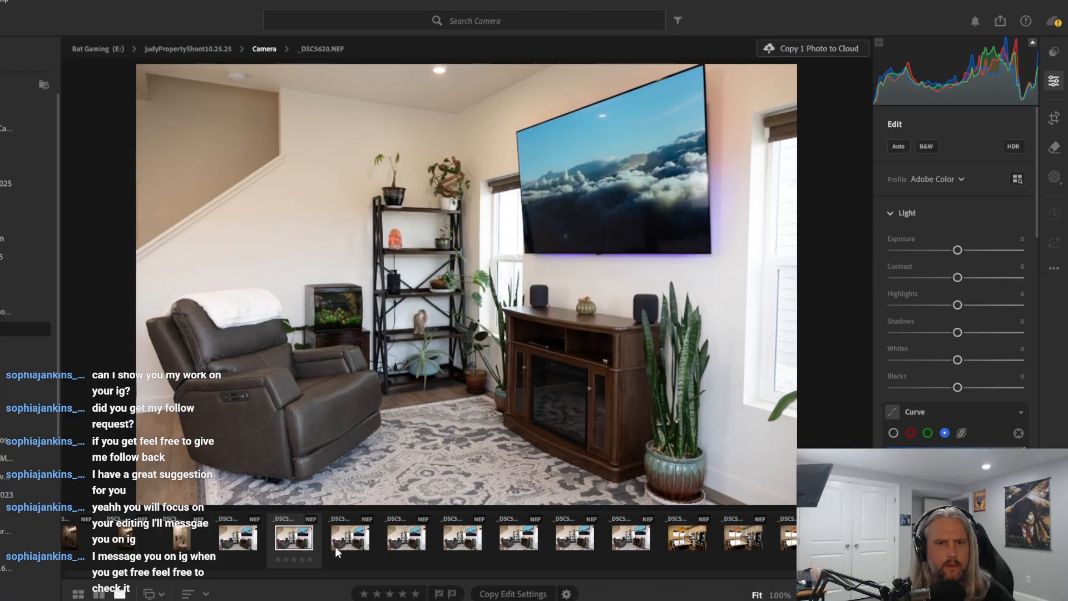
Apply the automatic edit to living room photo _DSC5620.NEF and increase its dehaze
click(902, 149)
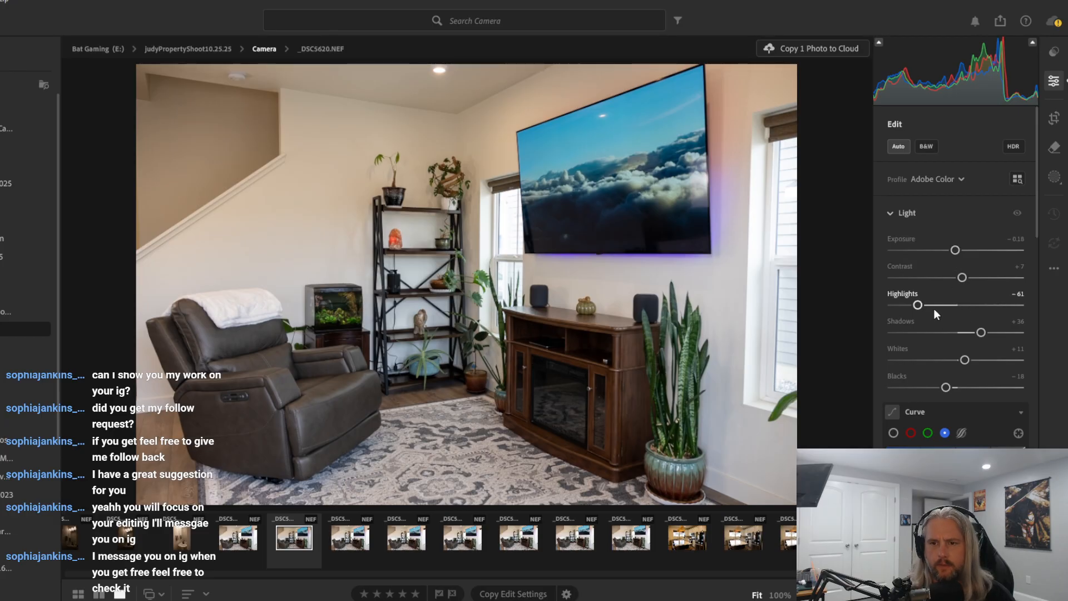
scroll(963, 379, down, 6)
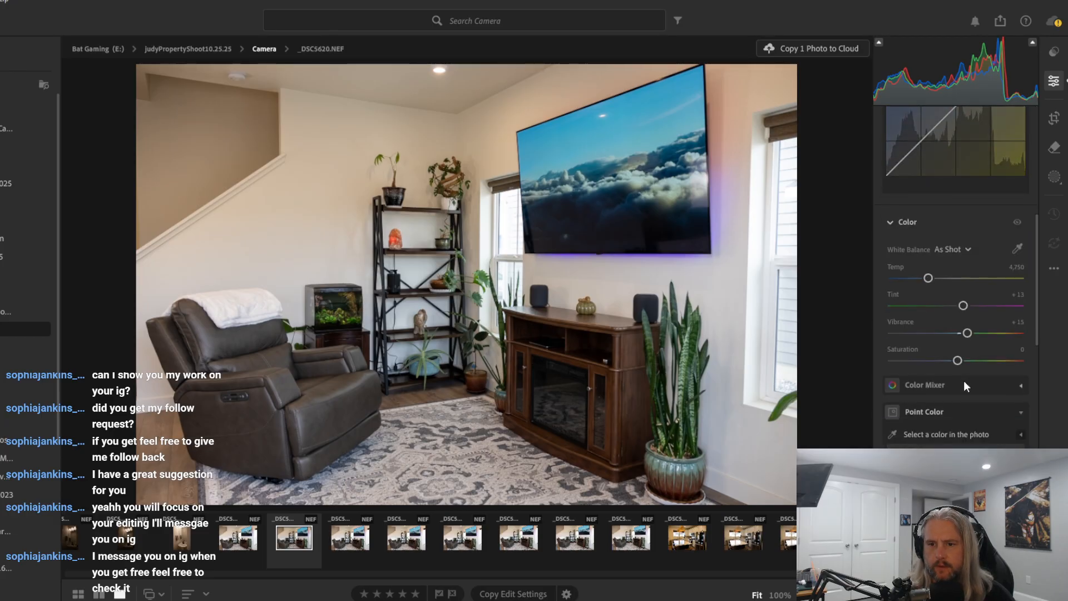
scroll(963, 382, down, 8)
scroll(956, 277, down, 9)
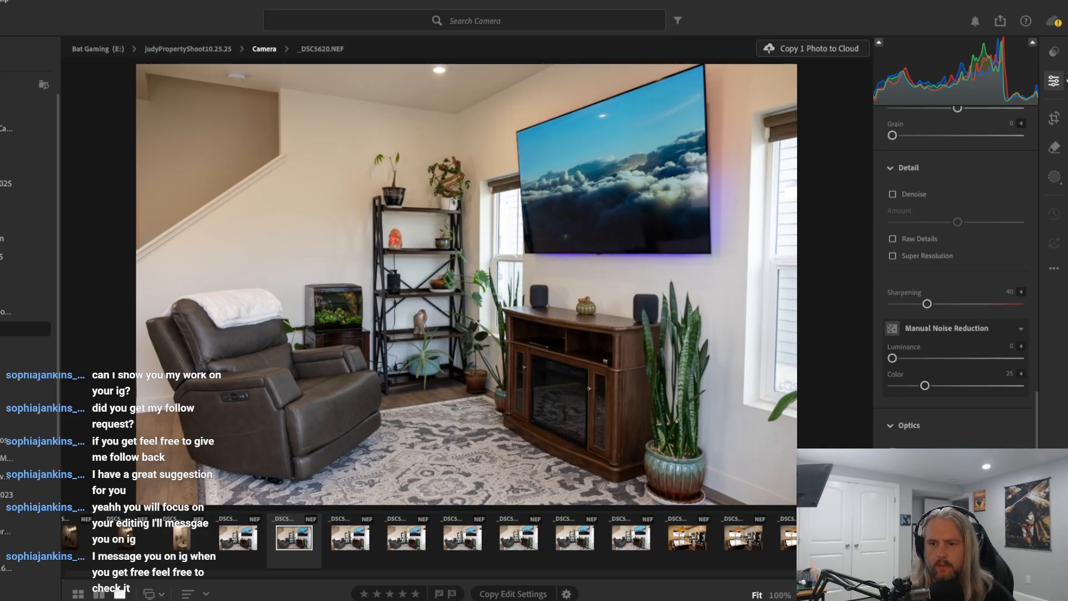
scroll(956, 277, down, 4)
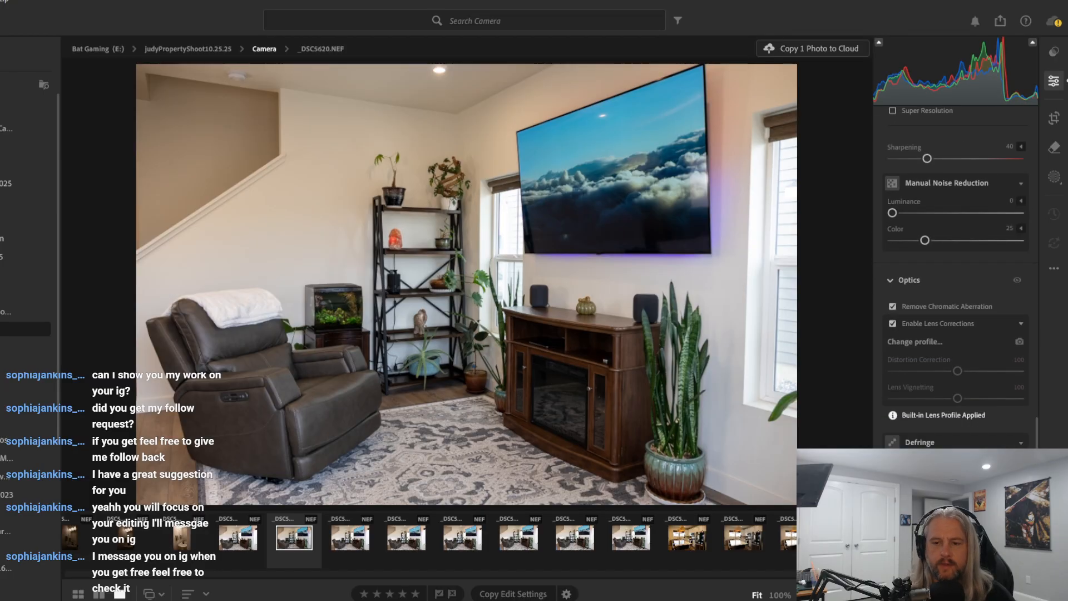
scroll(957, 277, down, 4)
scroll(956, 277, up, 4)
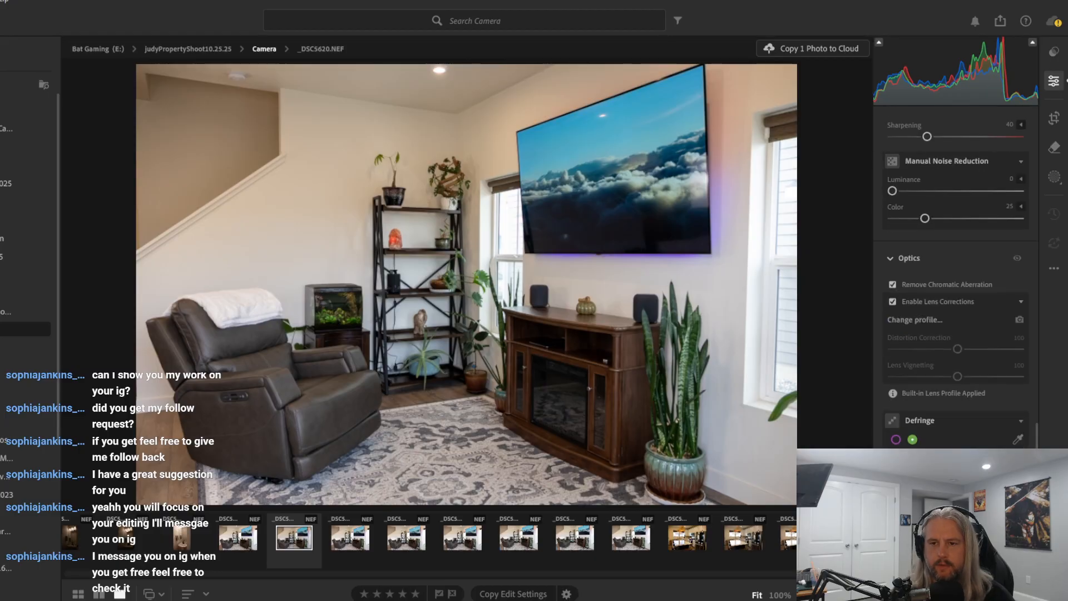
scroll(983, 269, up, 6)
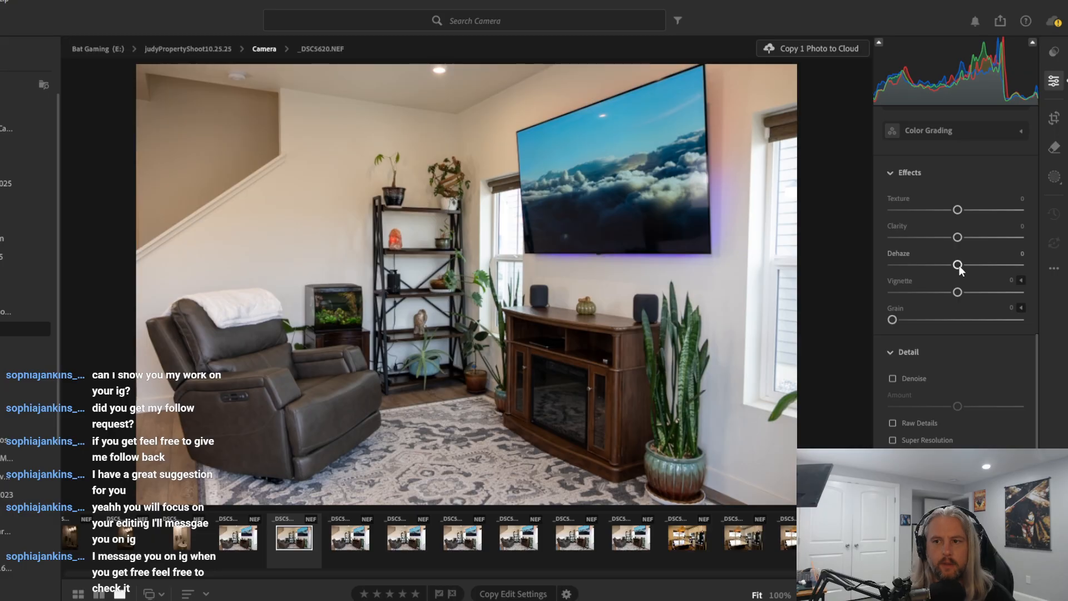
drag(959, 267, 974, 268)
scroll(970, 235, up, 10)
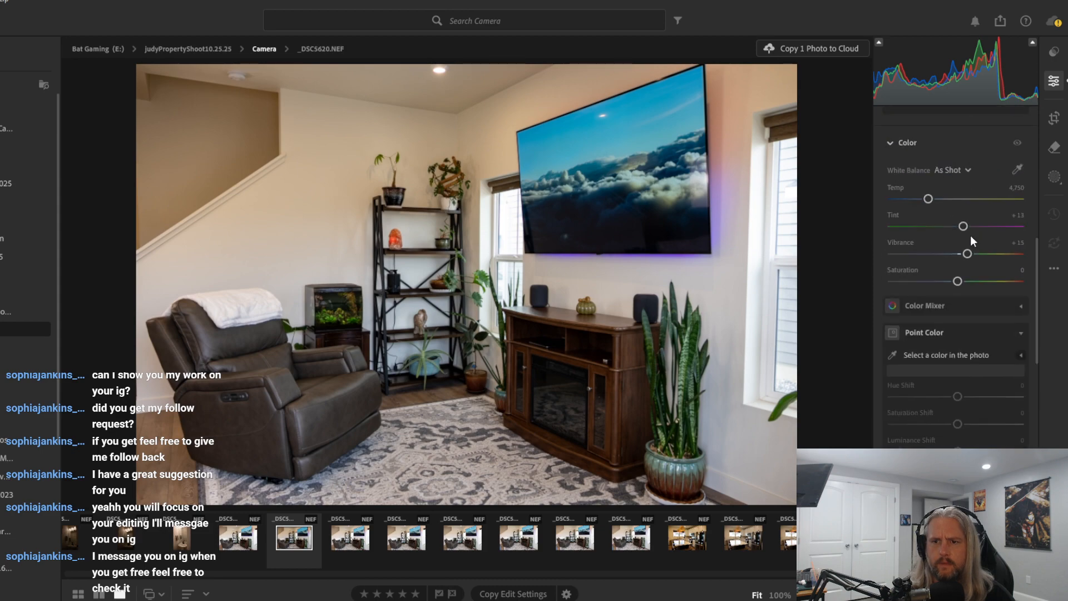
Try the living room photo's vibrance at +33 and undo that change
scroll(970, 235, up, 3)
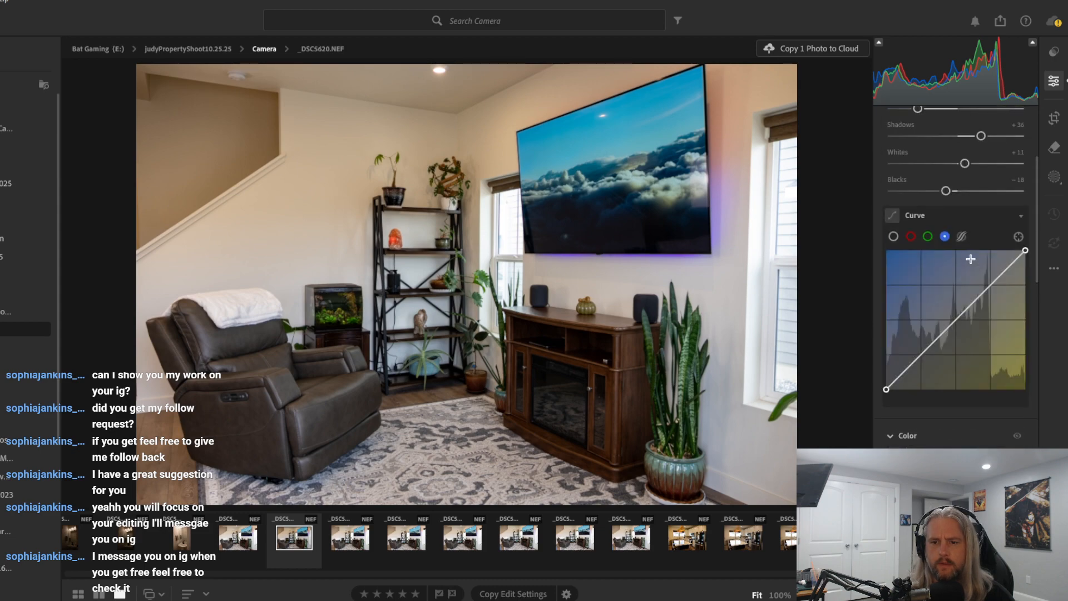
scroll(970, 259, down, 3)
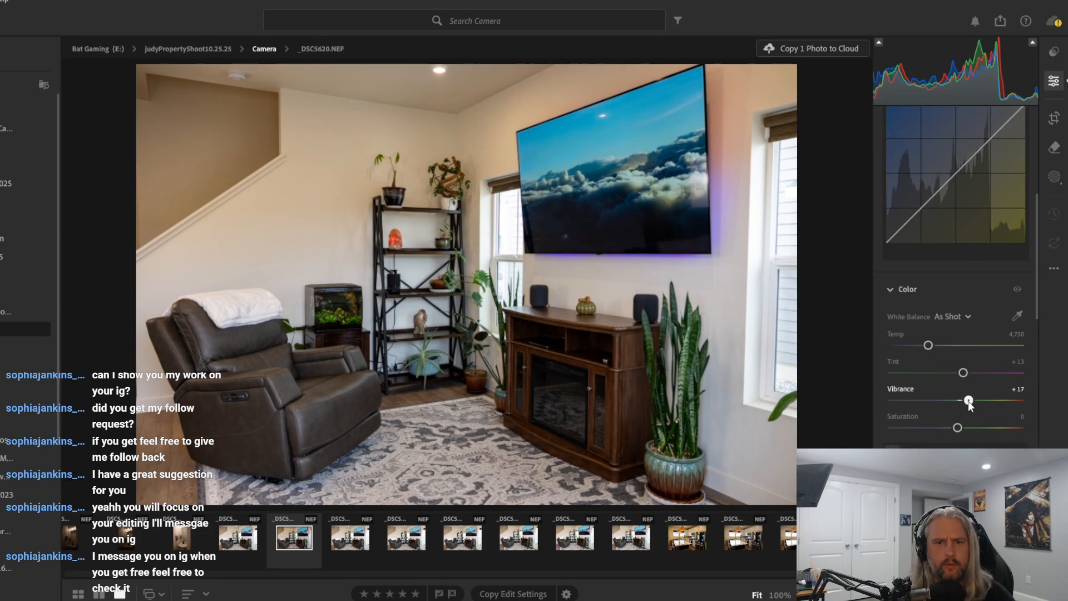
mouse_move(969, 401)
mouse_down()
mouse_move(1031, 401)
mouse_move(966, 404)
mouse_move(979, 401)
mouse_up()
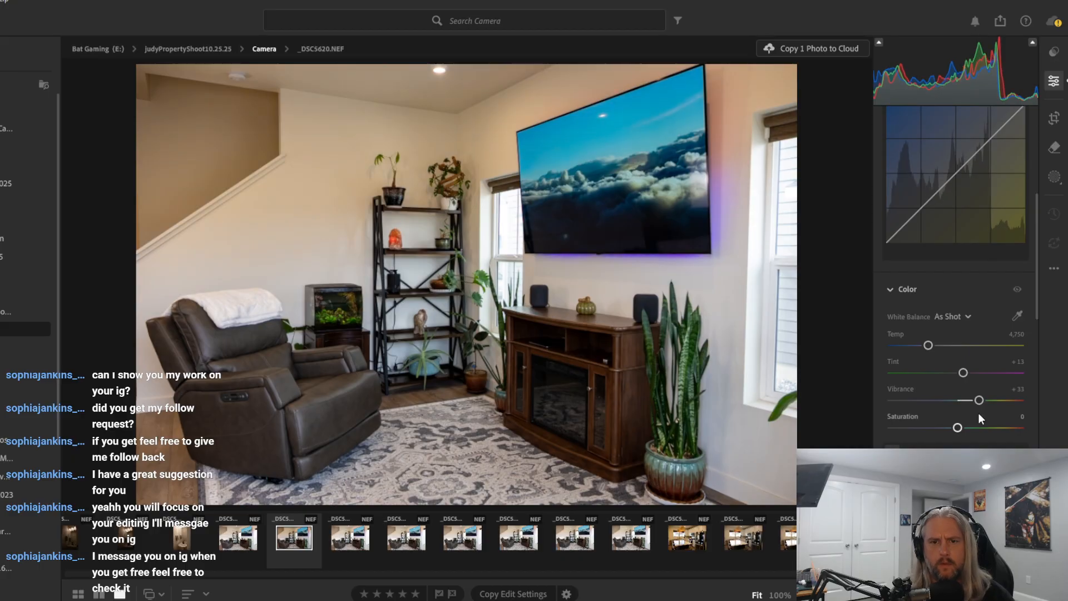
key(ctrl+z)
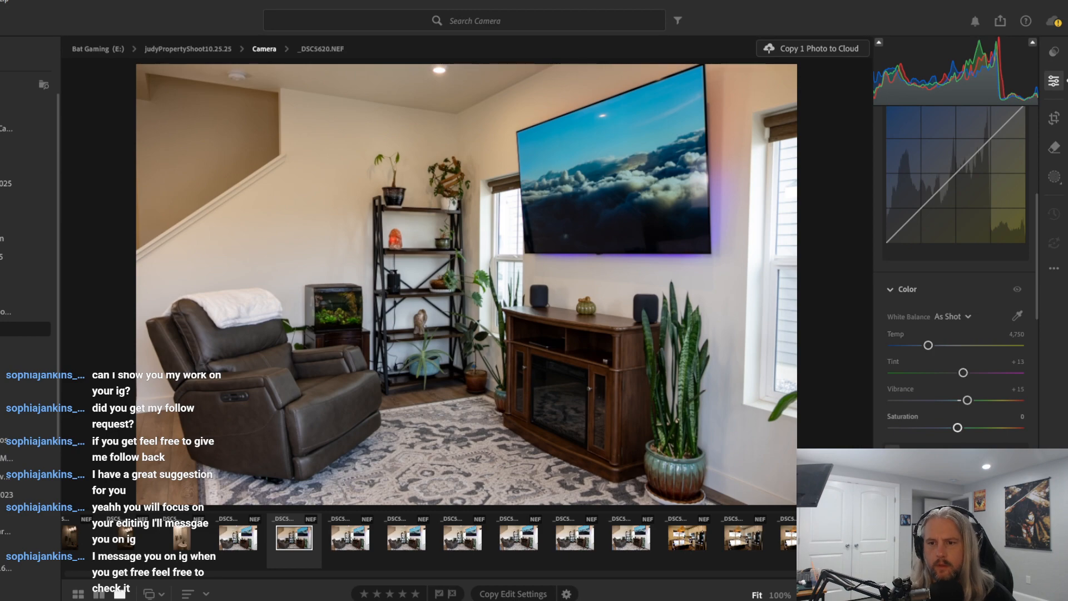
Raise the living room photo's exposure to +0.29 and contrast to +23, and export it as a full-size JPG
scroll(955, 278, up, 5)
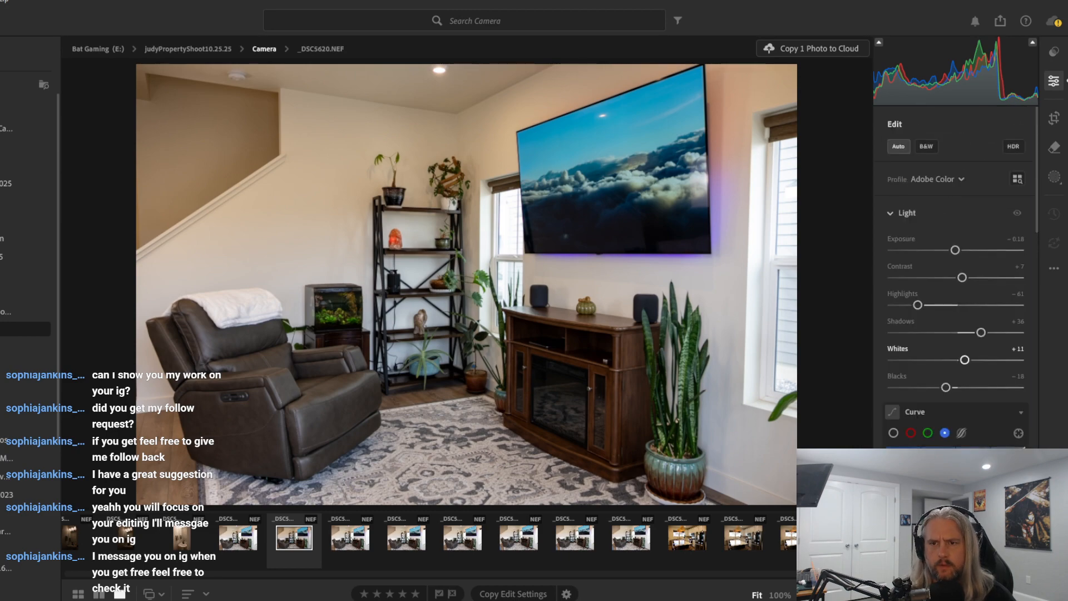
drag(961, 277, 964, 251)
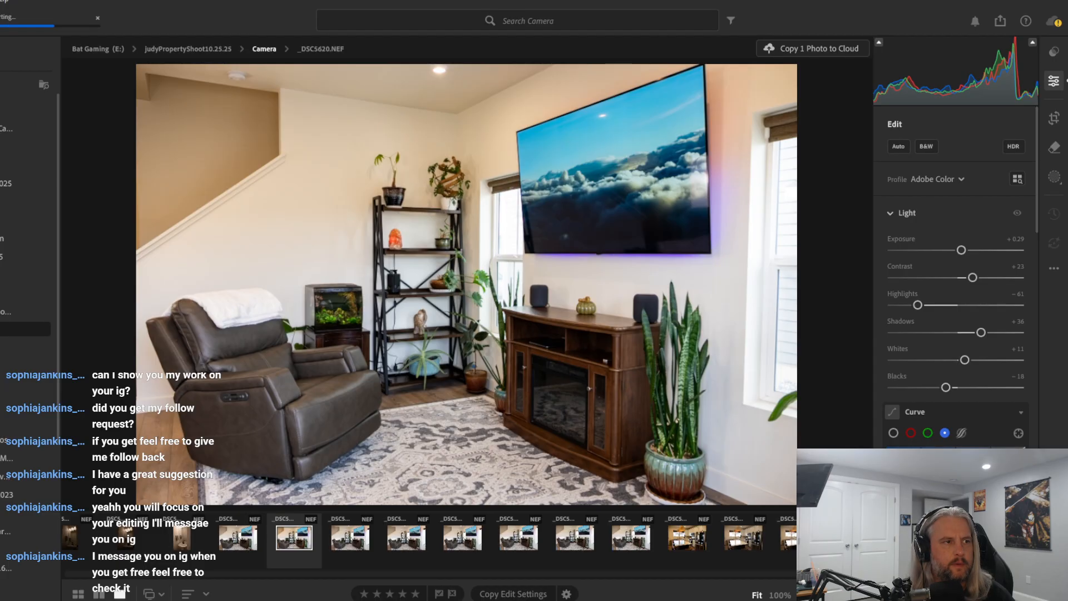
key(shift+e)
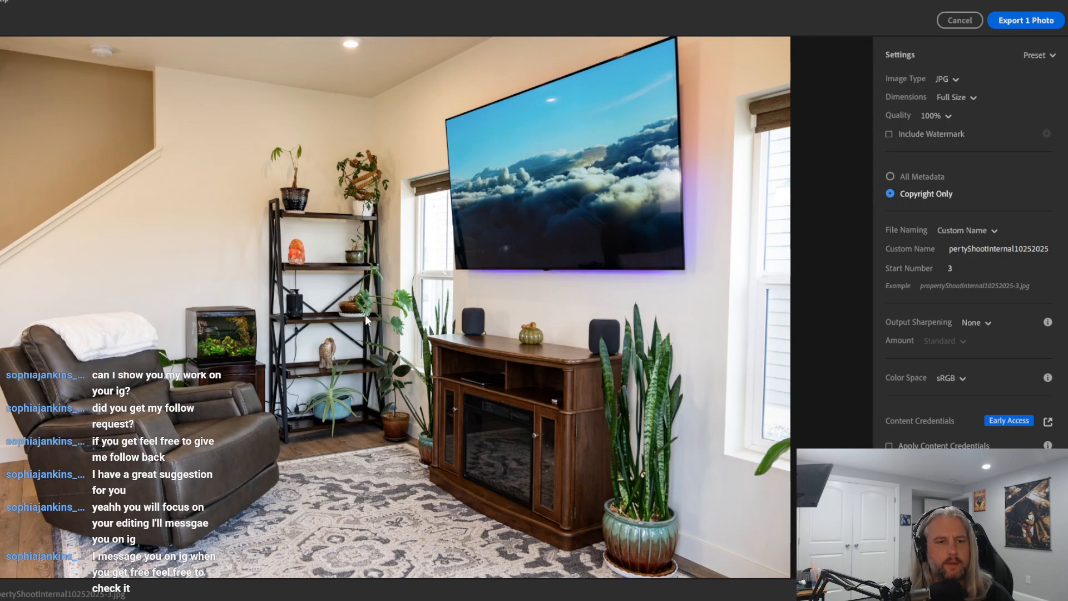
key(Return)
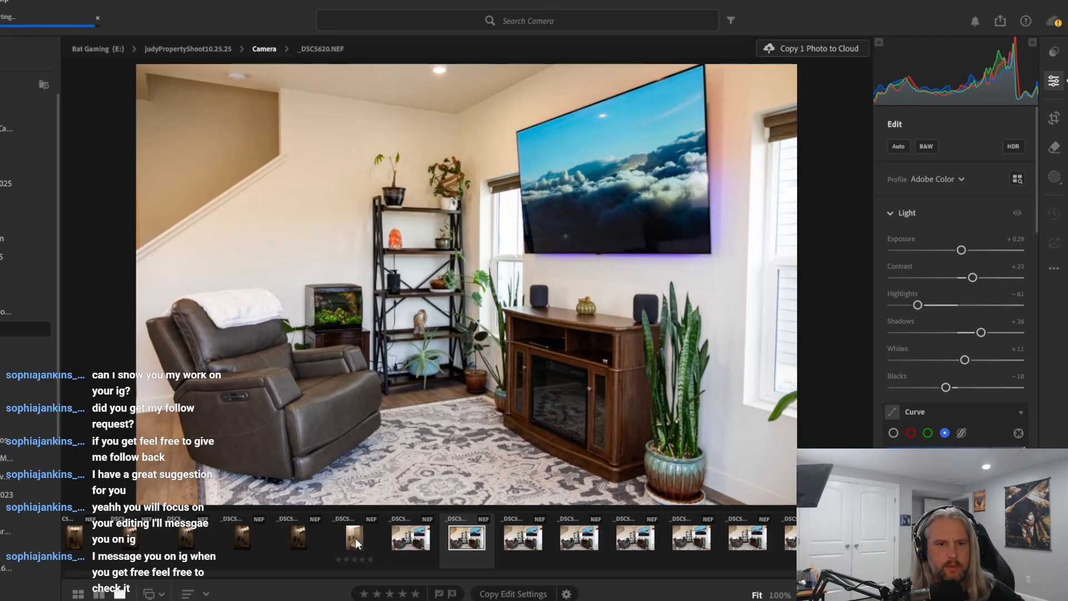
Compare the dark bathroom sink and mirror shots one after another, up to _DSC5636.NEF, for a sharp frame worth editing
click(355, 538)
click(302, 539)
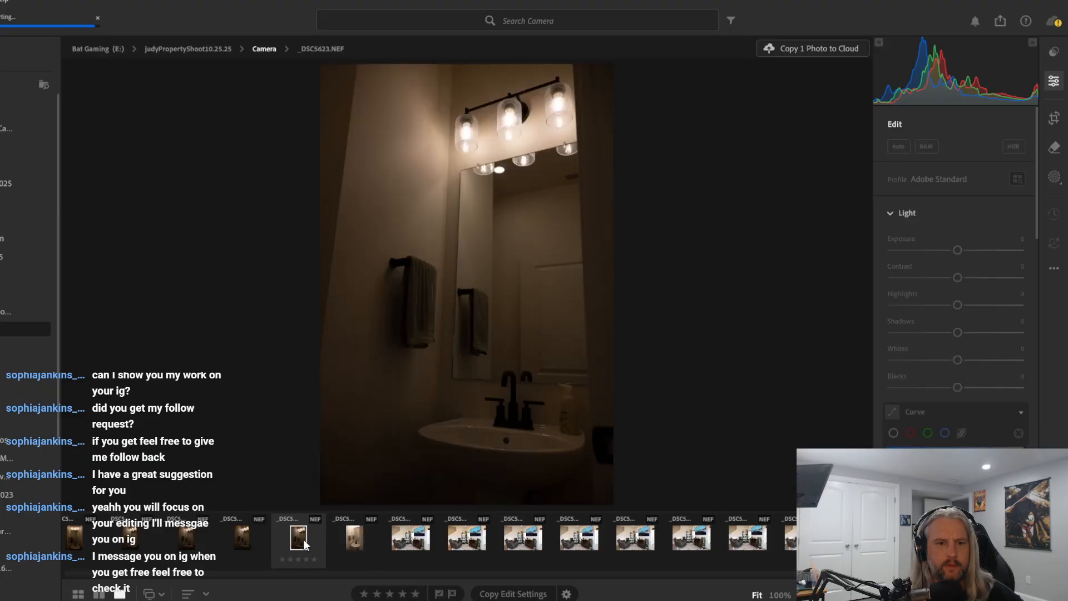
click(240, 538)
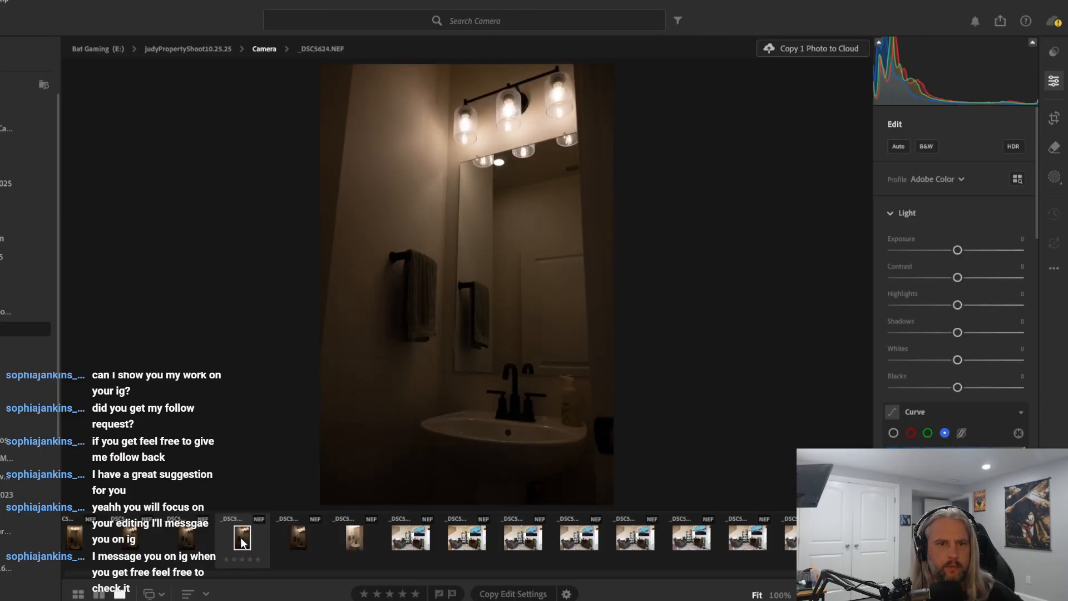
click(183, 538)
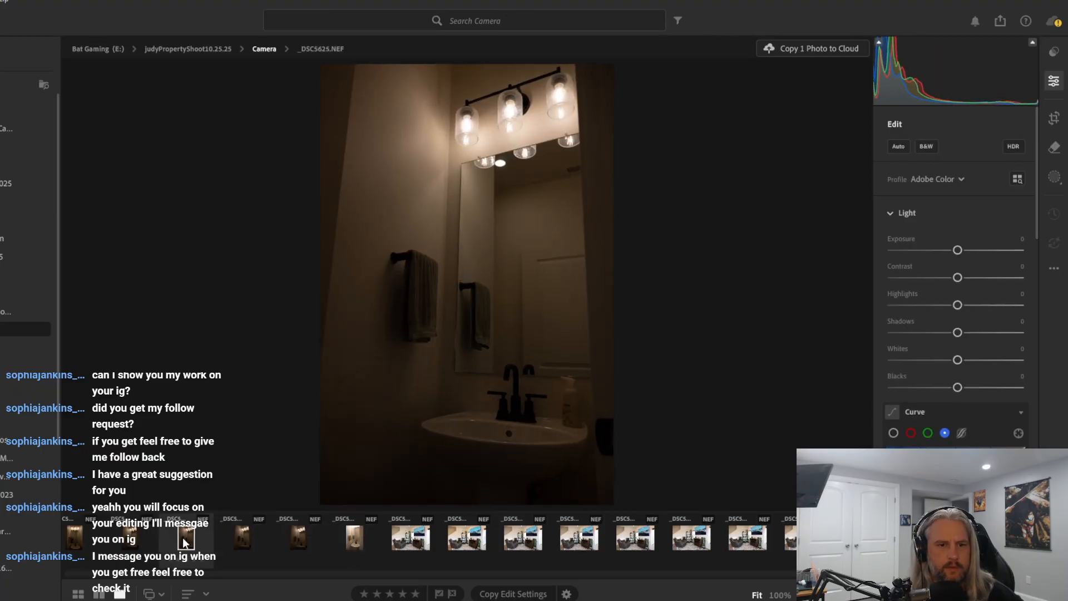
click(128, 540)
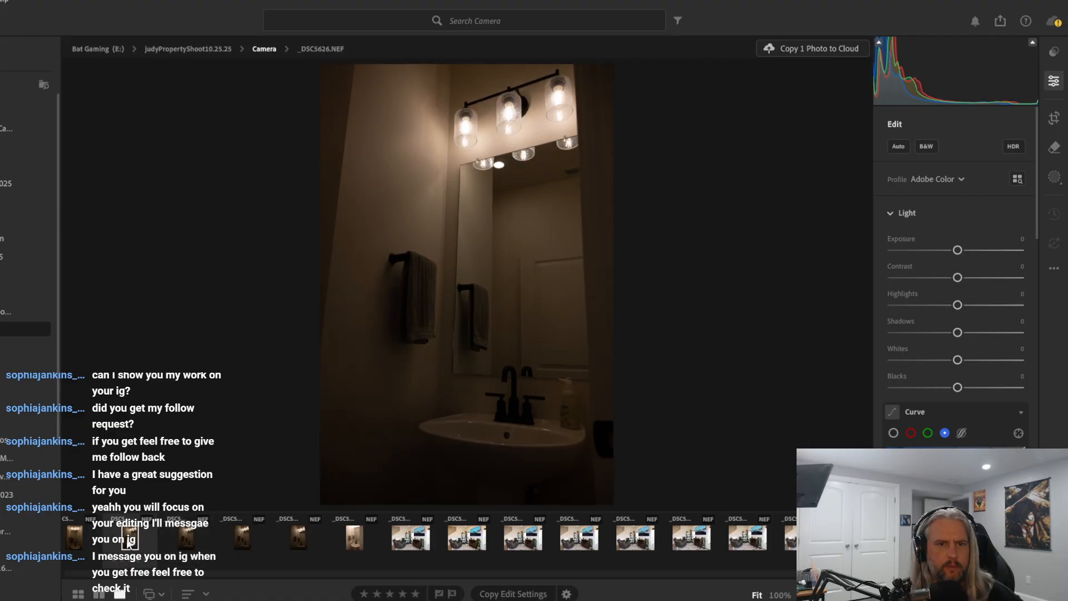
click(84, 543)
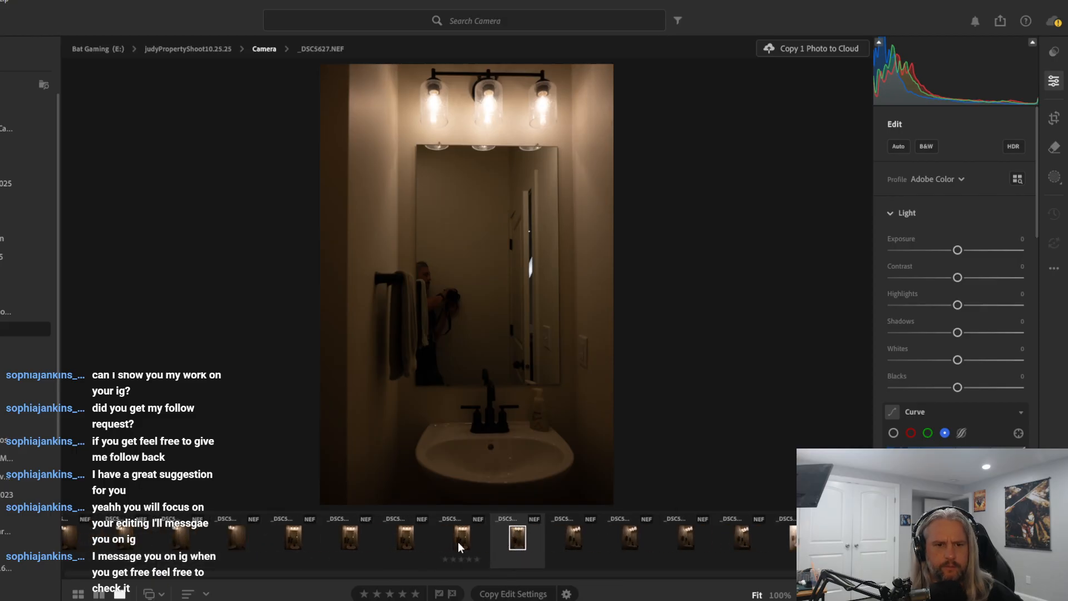
click(407, 538)
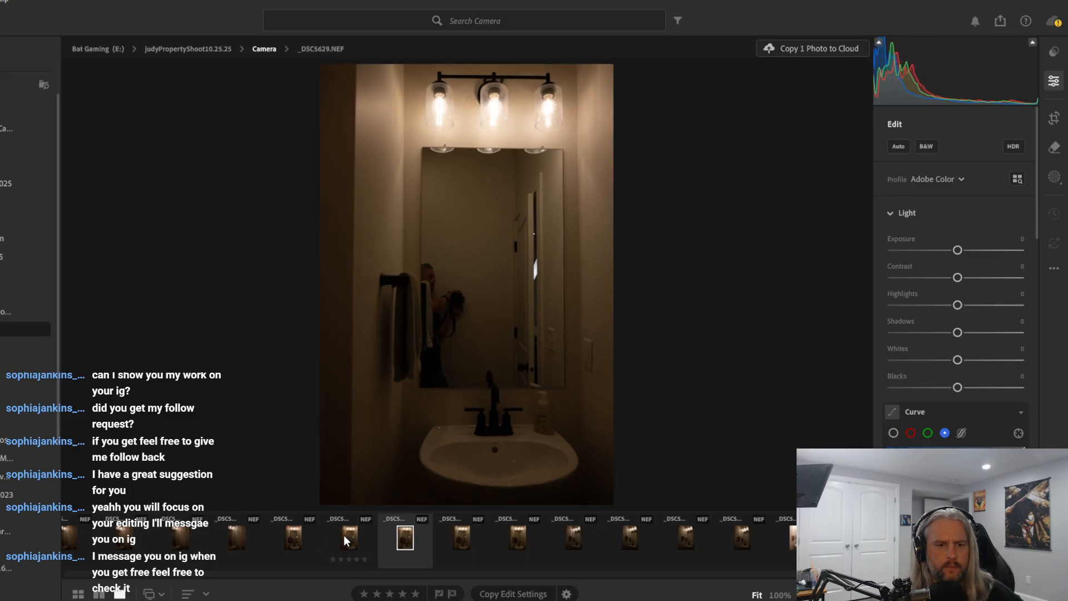
click(343, 535)
click(278, 539)
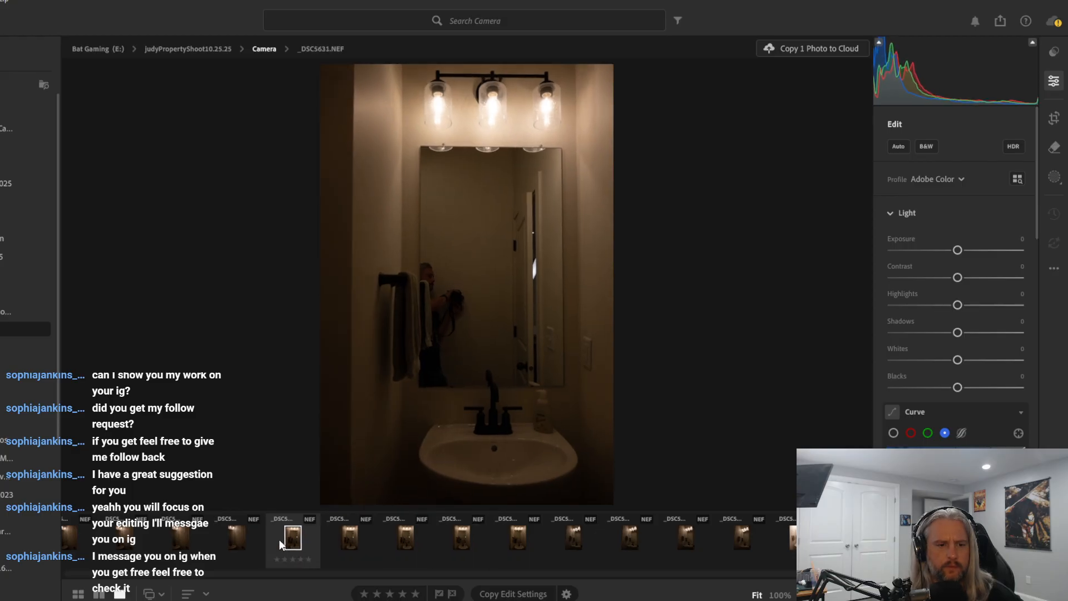
click(235, 534)
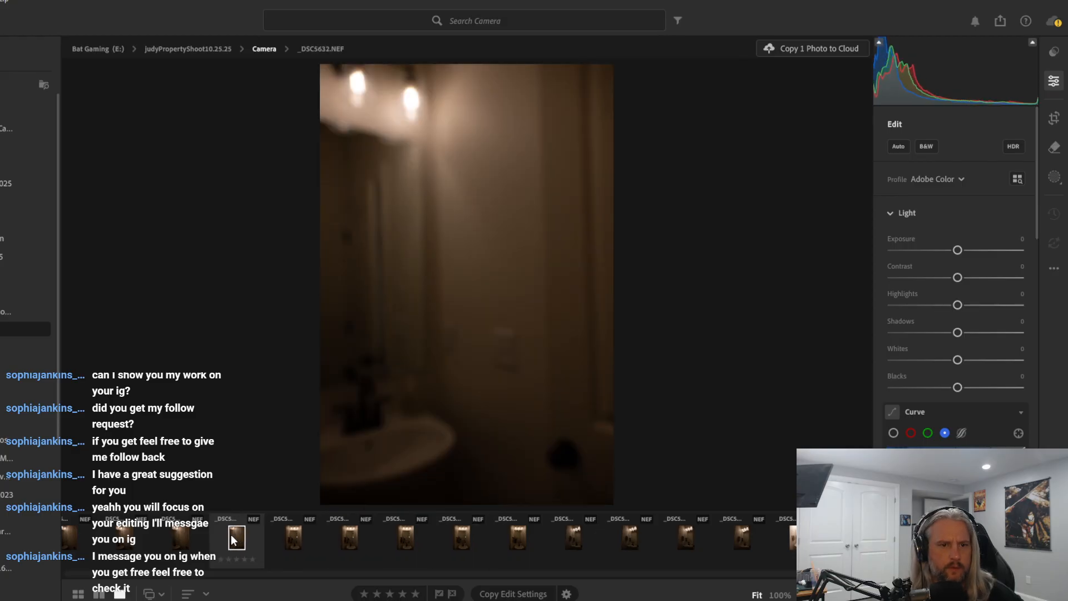
click(177, 540)
click(134, 542)
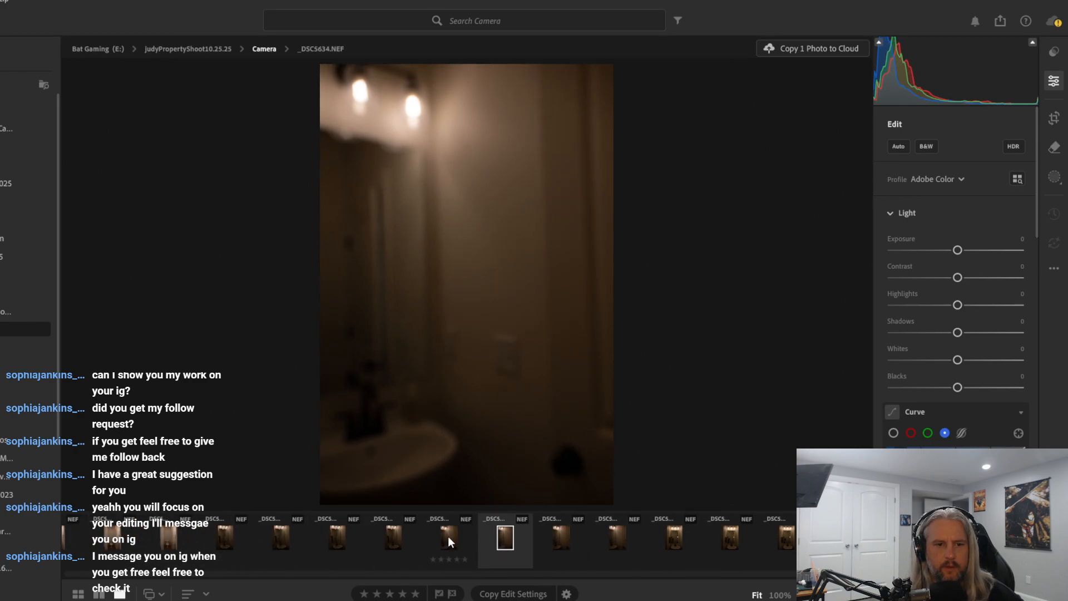
click(448, 536)
click(393, 538)
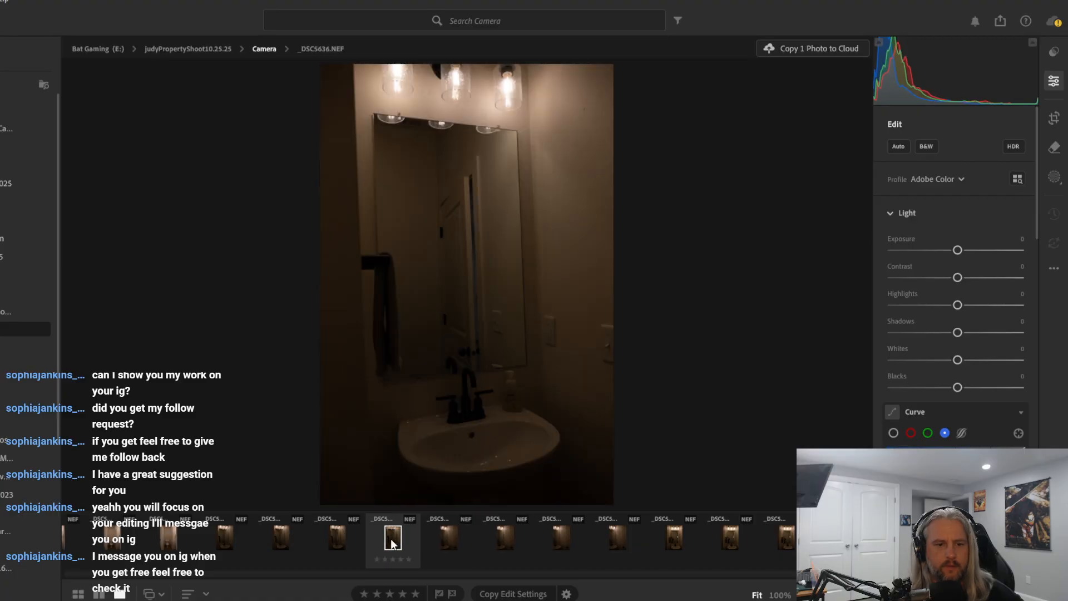
Review the bathroom shots from _DSC5637.NEF through _DSC5641.NEF one by one
click(339, 542)
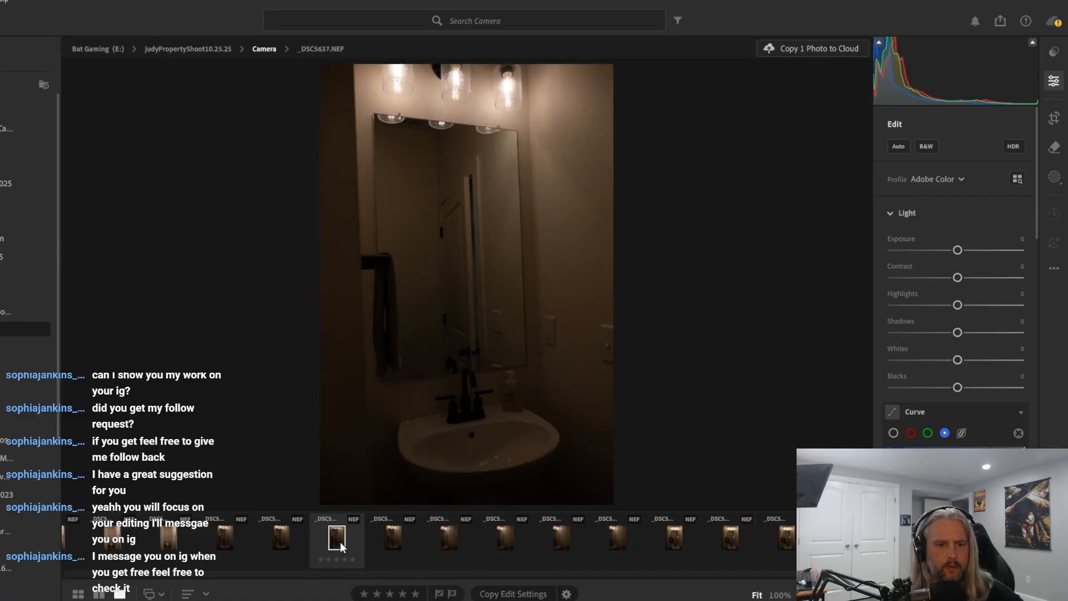
click(283, 540)
click(231, 537)
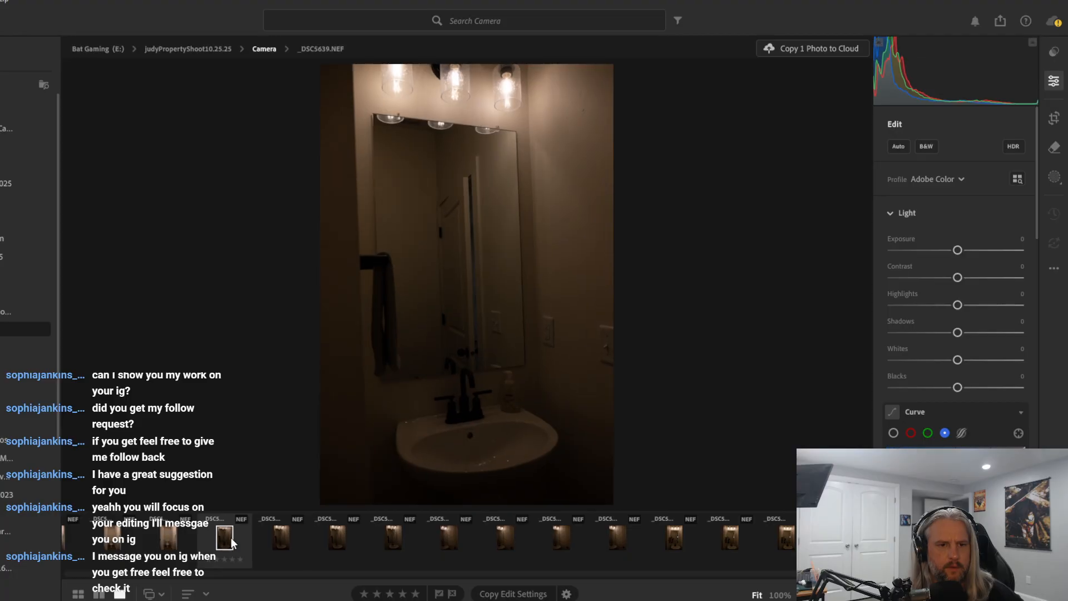
click(175, 539)
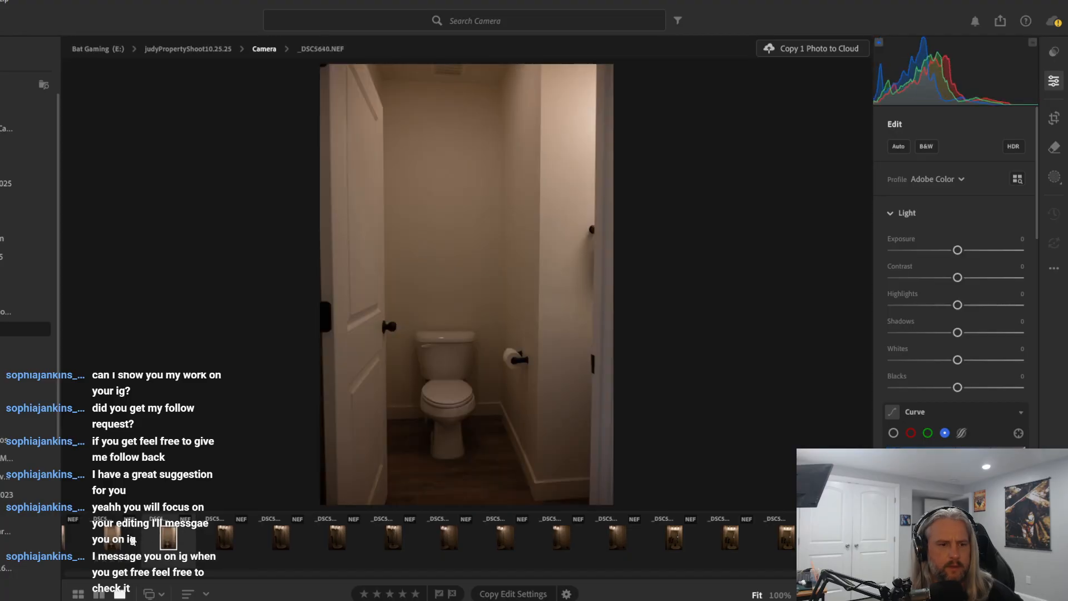
click(104, 543)
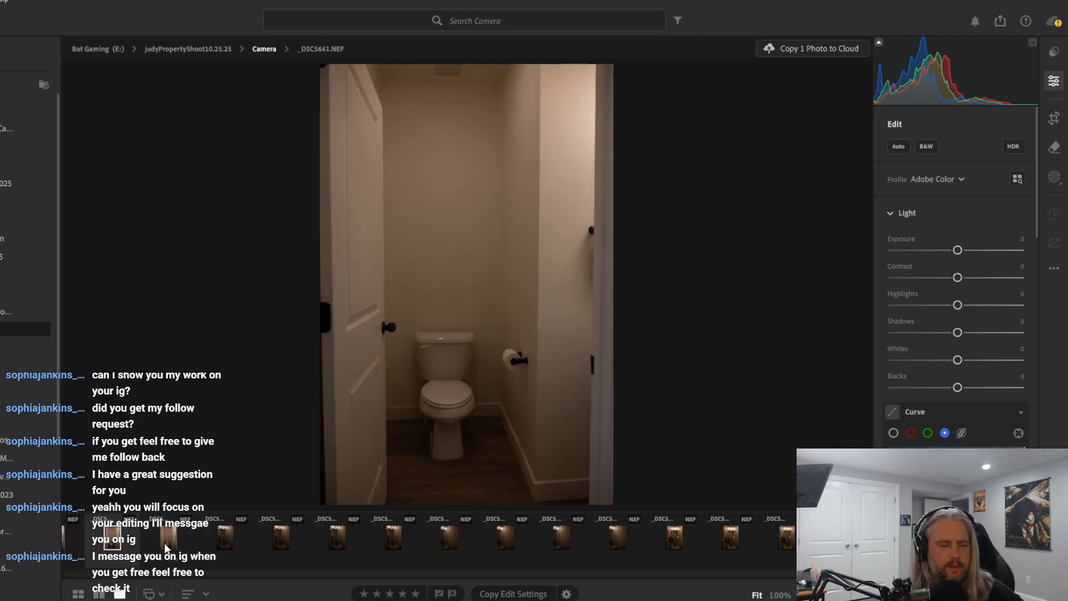
scroll(505, 531, down, 3)
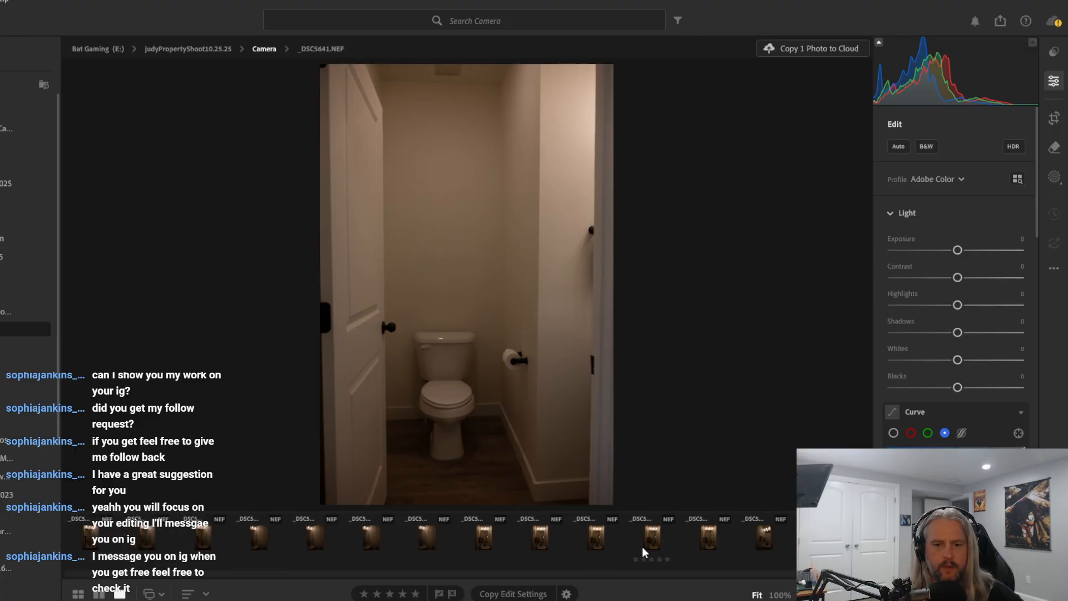
scroll(741, 543, down, 1)
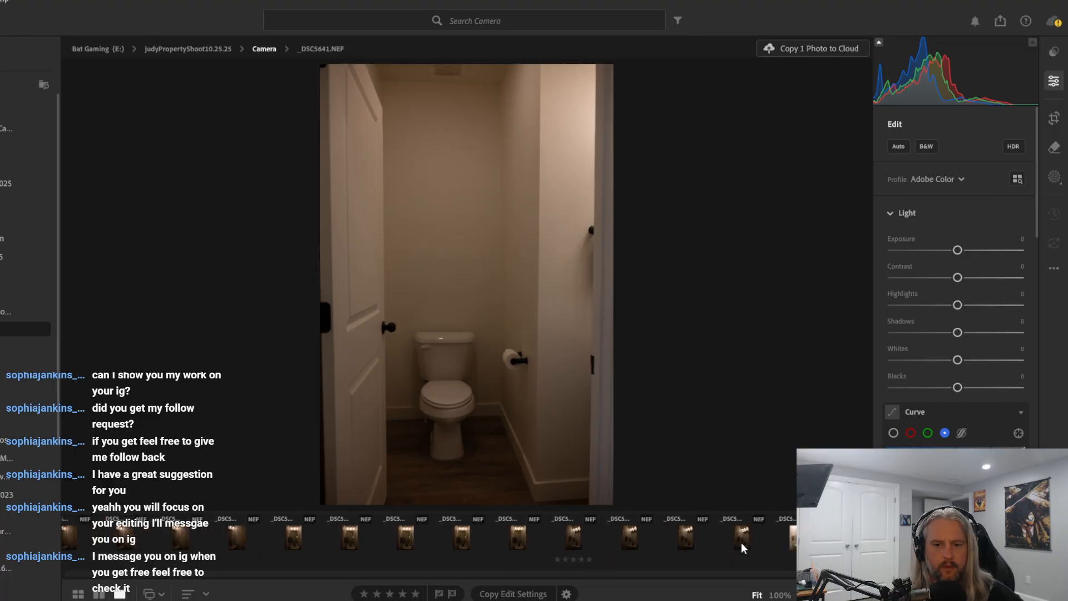
Open the brighter sink photo _DSC5622.NEF and apply automatic light adjustments to it
click(789, 533)
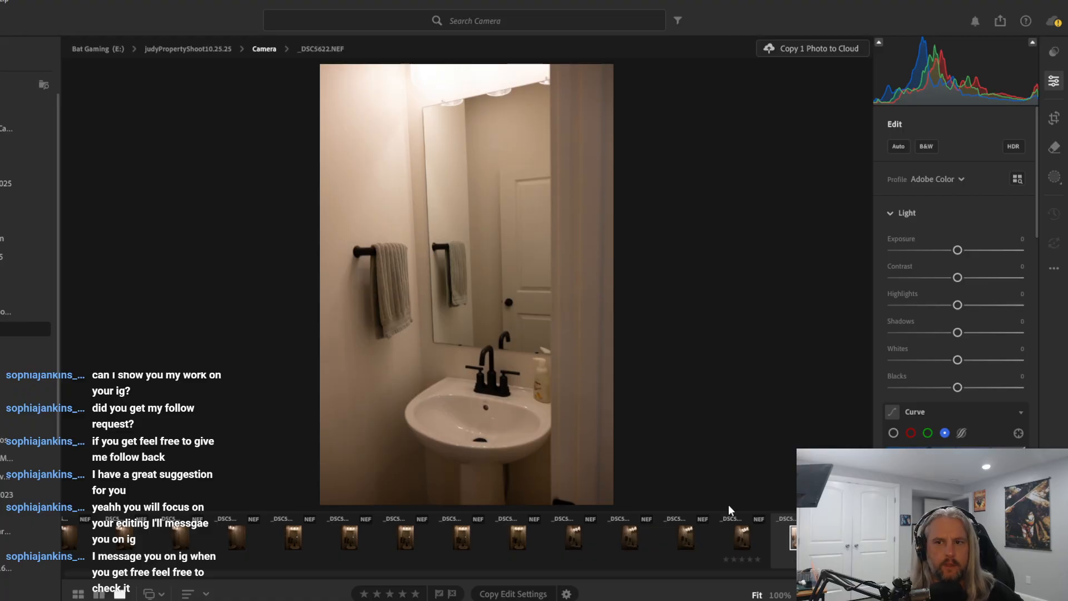
click(898, 146)
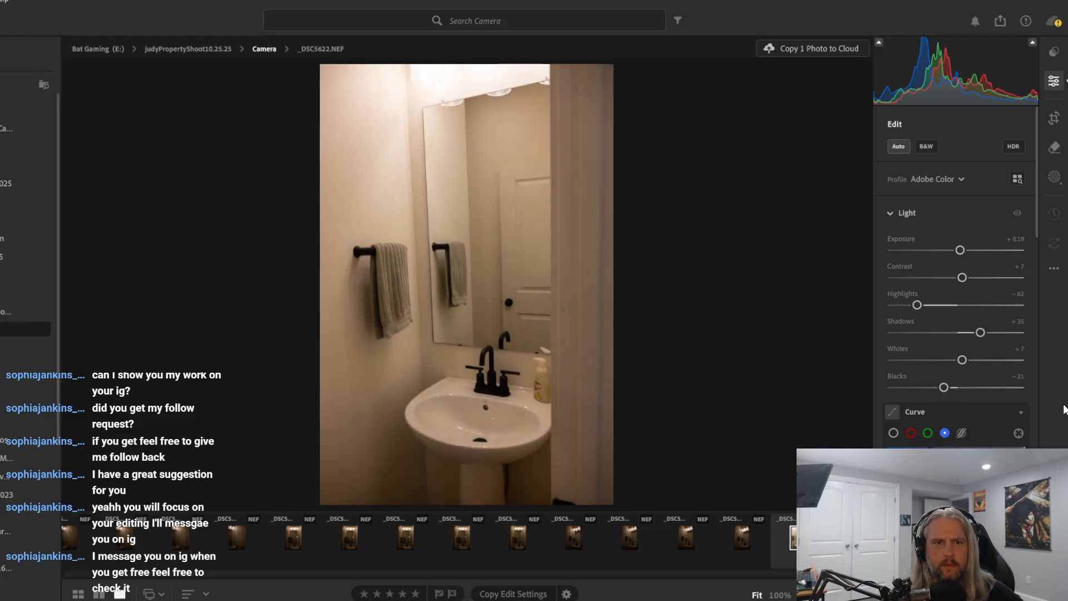
drag(955, 252, 923, 284)
key(ctrl+z)
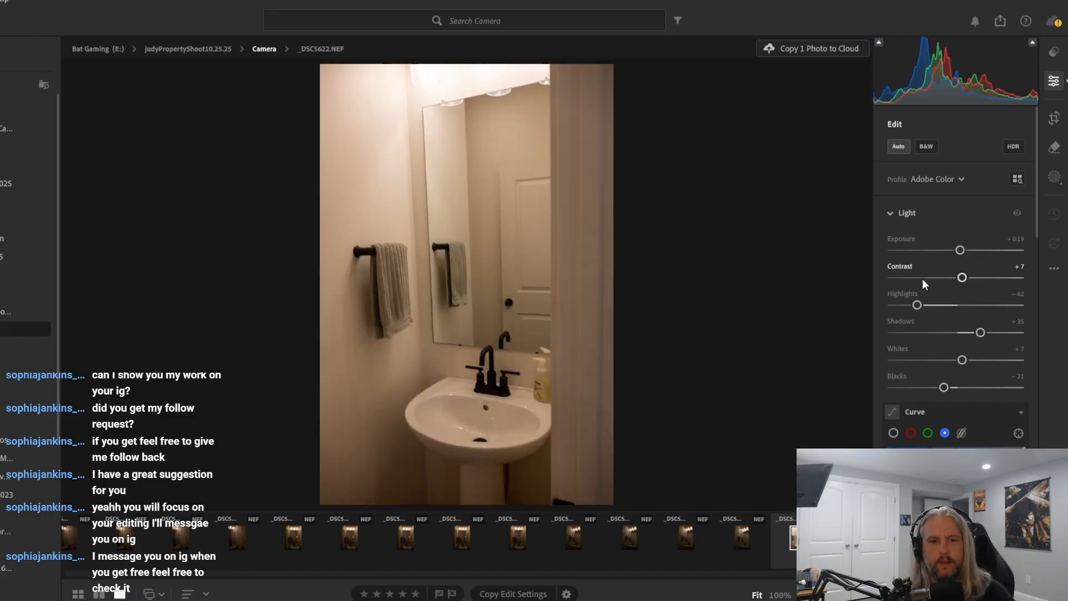
View the angled sink and mirror shots _DSC5623.NEF through _DSC5626.NEF in turn
click(739, 534)
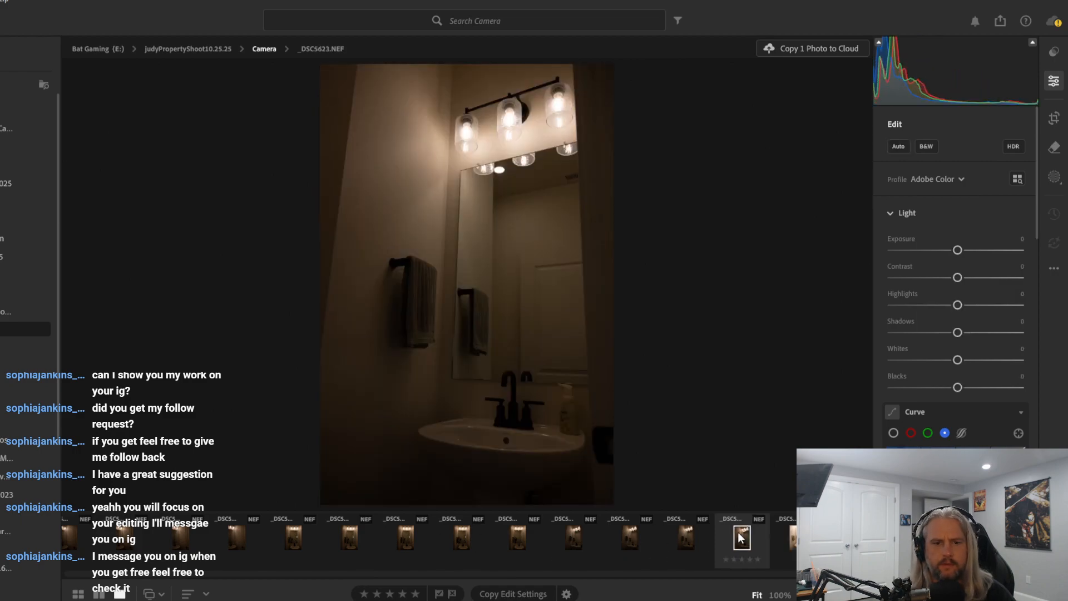
click(691, 538)
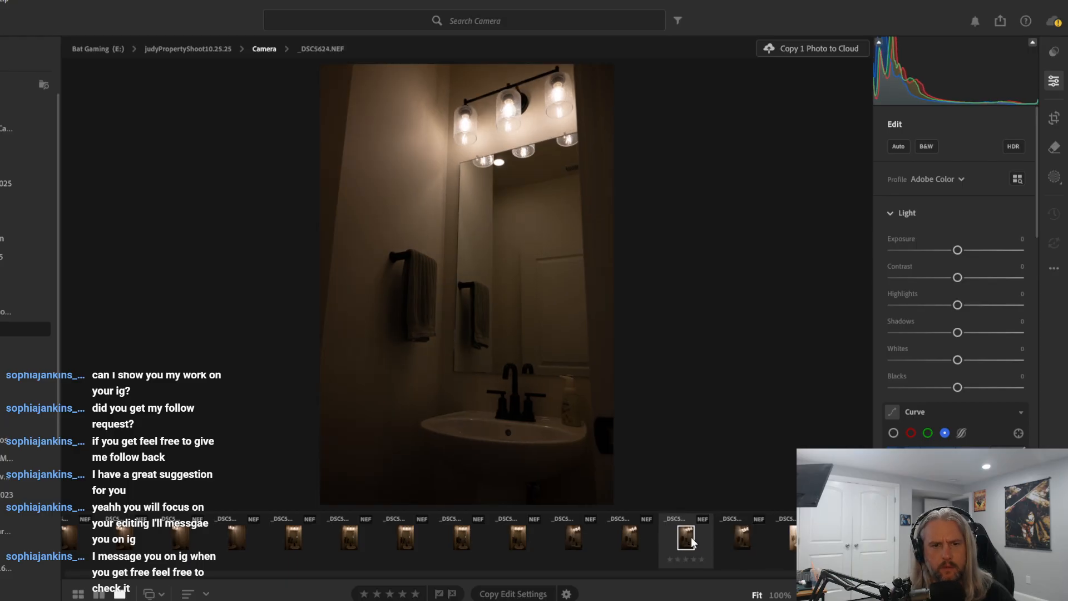
click(637, 543)
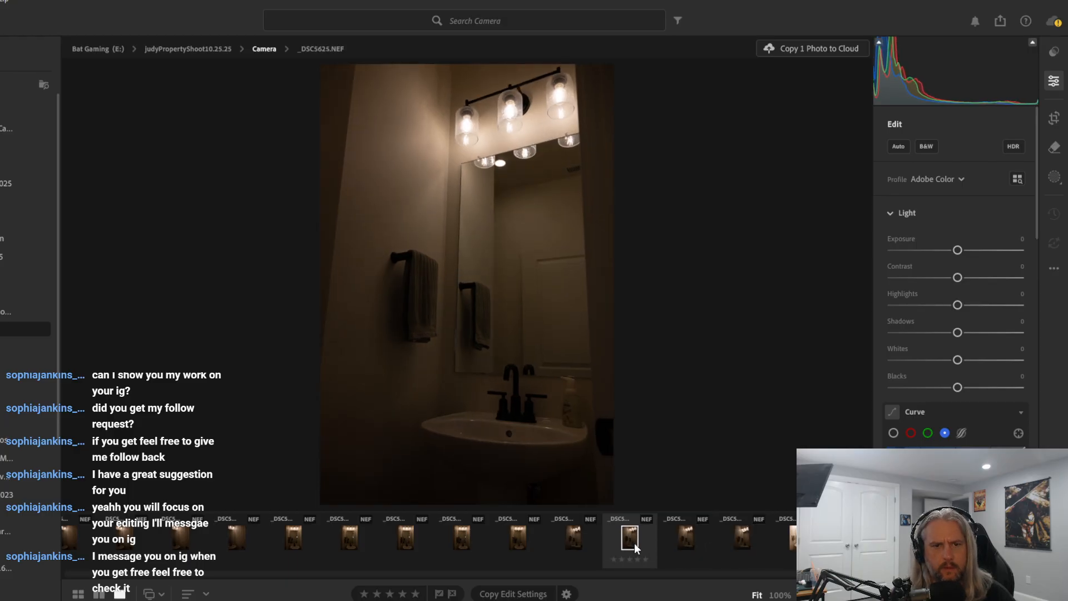
click(573, 547)
Apply automatic adjustments to the mirror photo _DSC5627.NEF and raise its exposure to +1.42
click(516, 544)
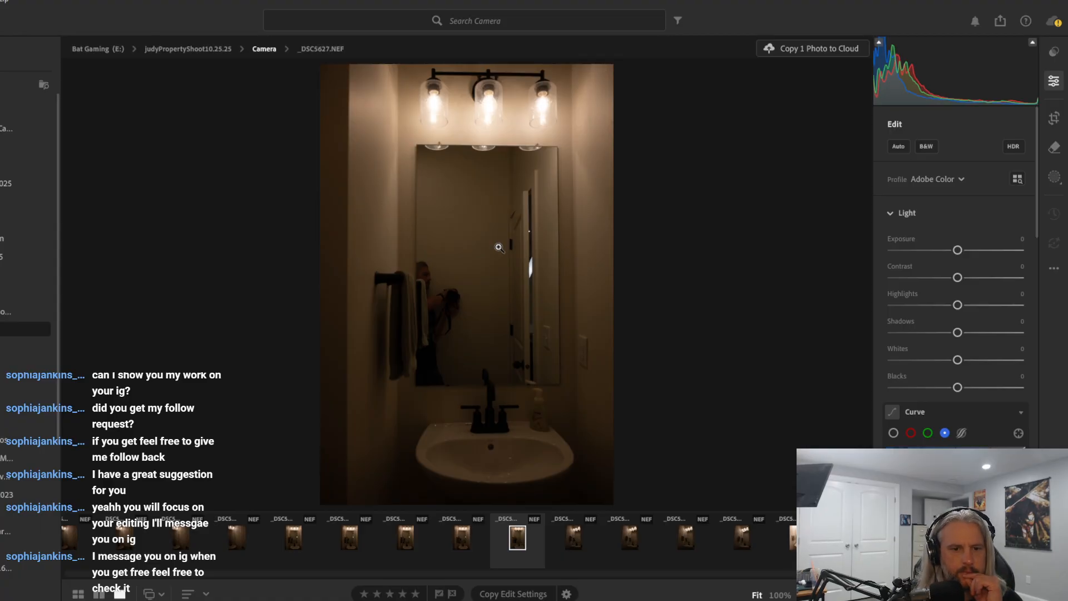
click(896, 146)
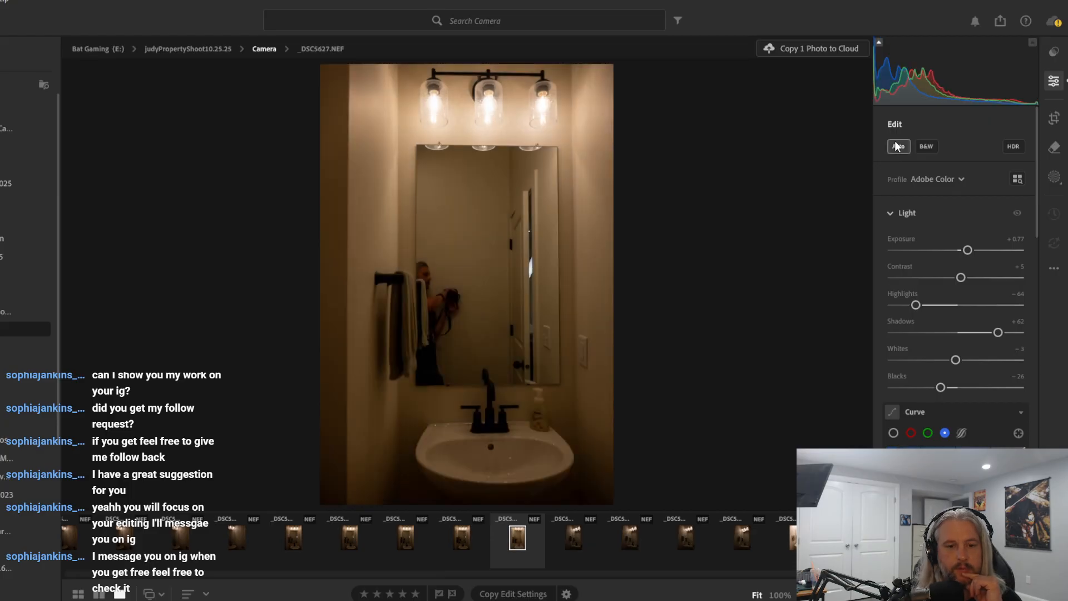
drag(968, 250, 977, 251)
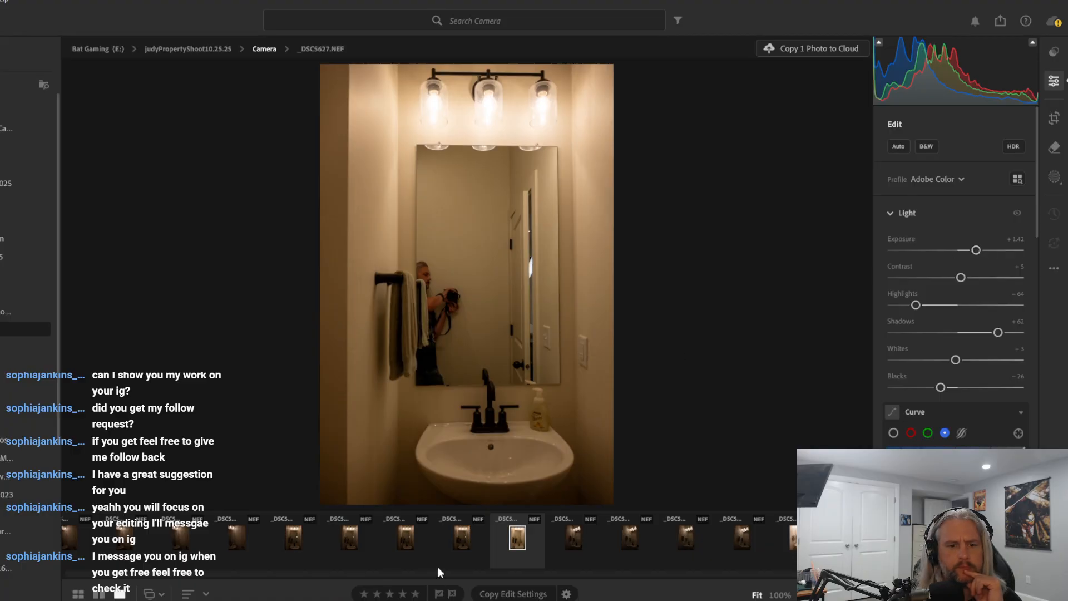
Check the dark mirror shots from _DSC5628.NEF through _DSC5632.NEF for framing and sharpness
click(462, 546)
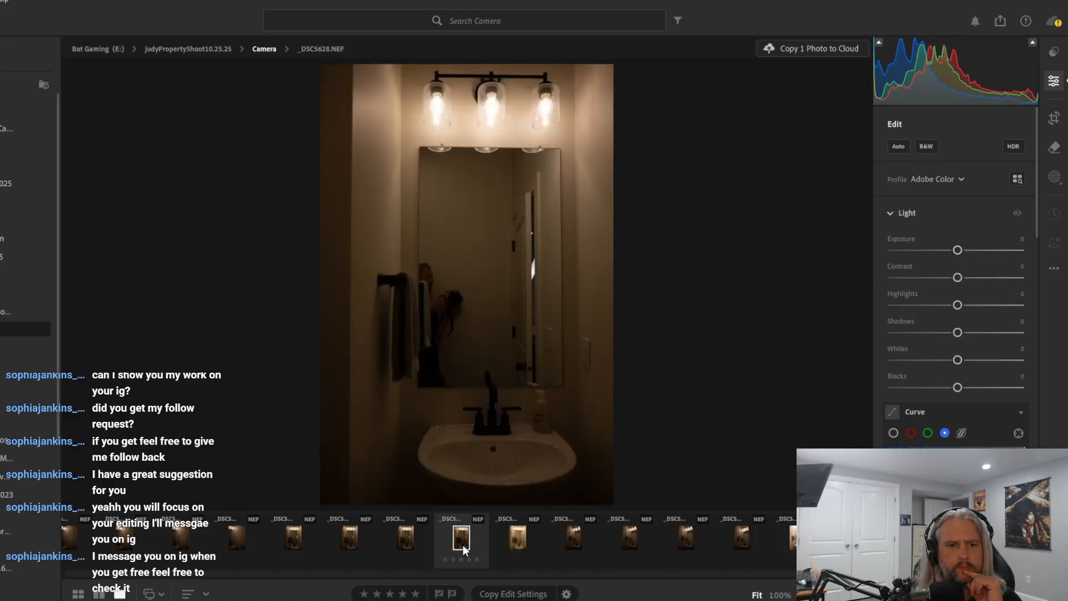
click(410, 545)
click(350, 542)
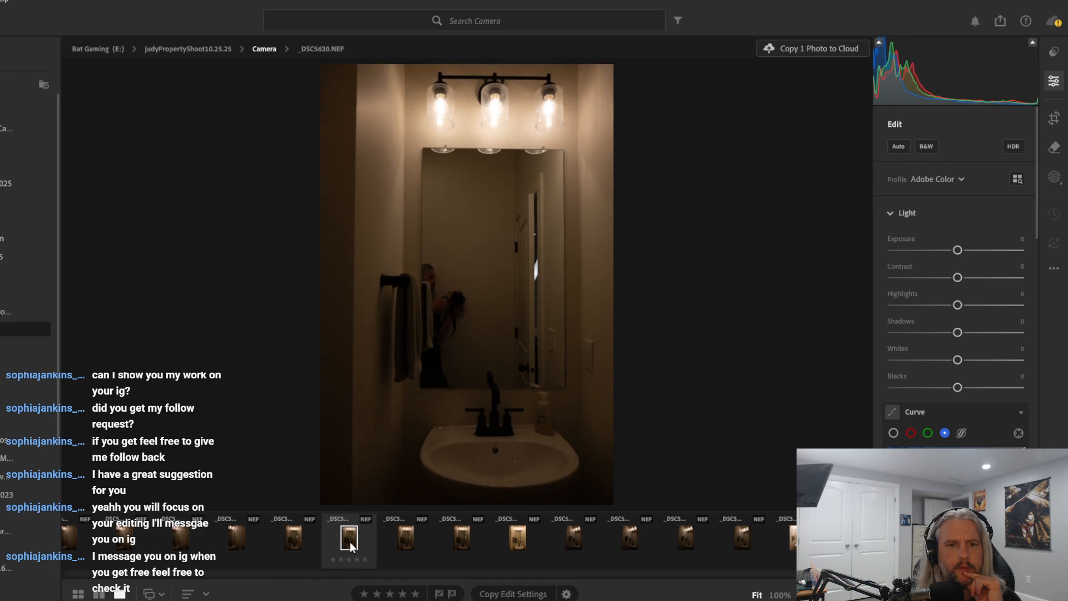
click(287, 548)
click(239, 540)
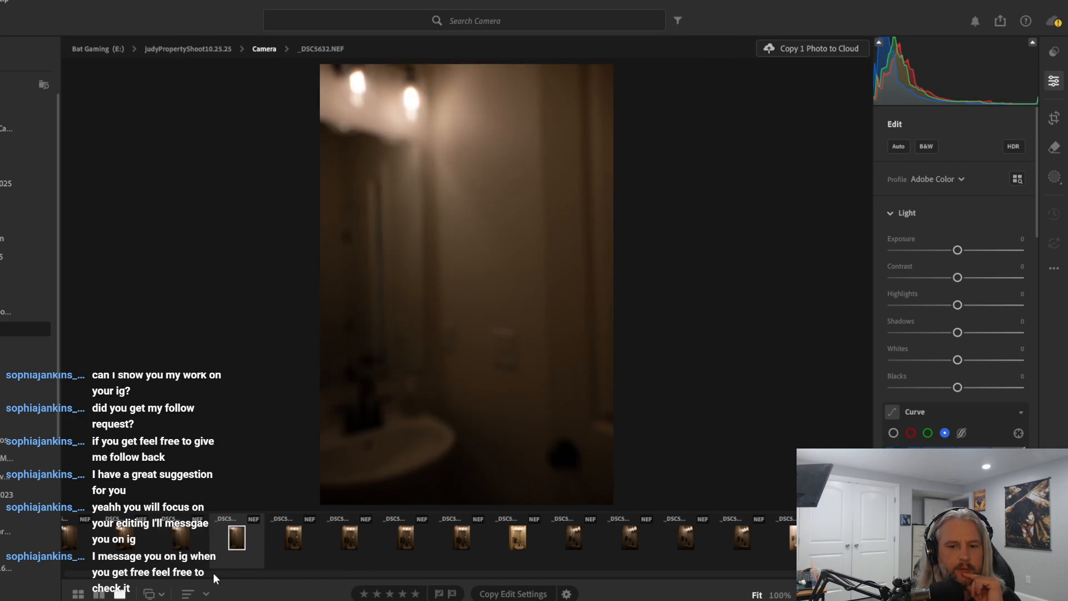
View the toilet photo _DSC5652.NEF, then browse along the shoot to the garage doorway photo _DSC5662.NEF
scroll(175, 545, up, 5)
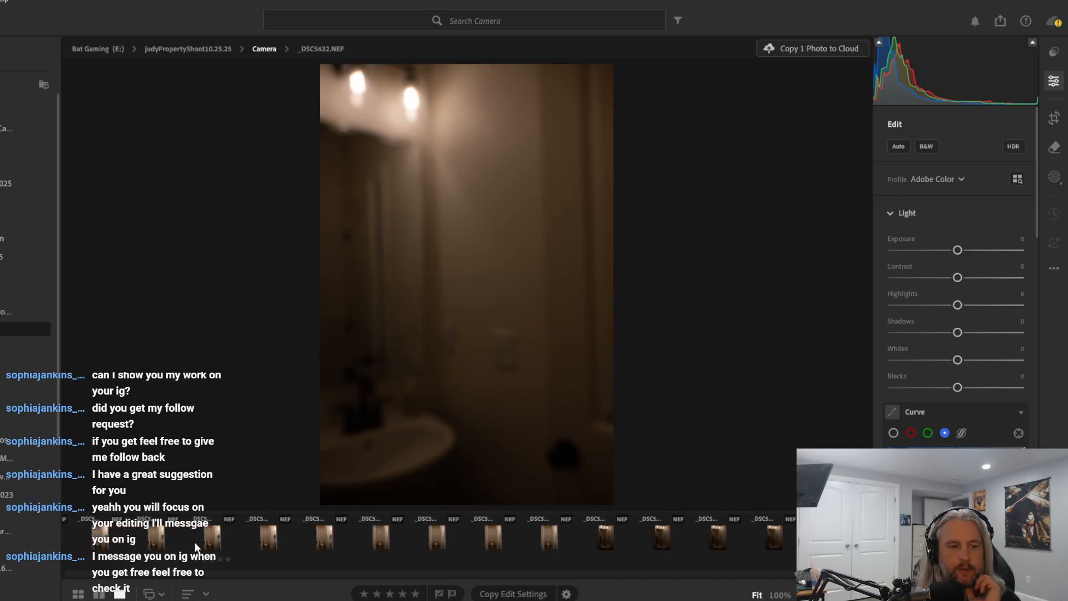
scroll(194, 542, up, 5)
click(193, 542)
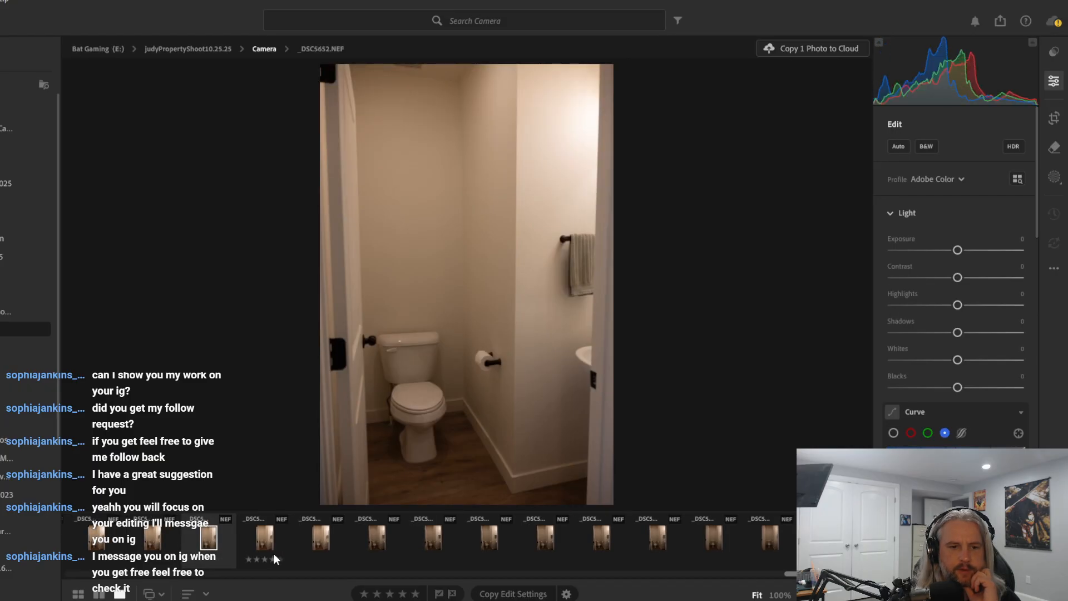
key(Right)
key(Right)
key(Right)
key(Right)
key(Right)
key(Right)
key(Right)
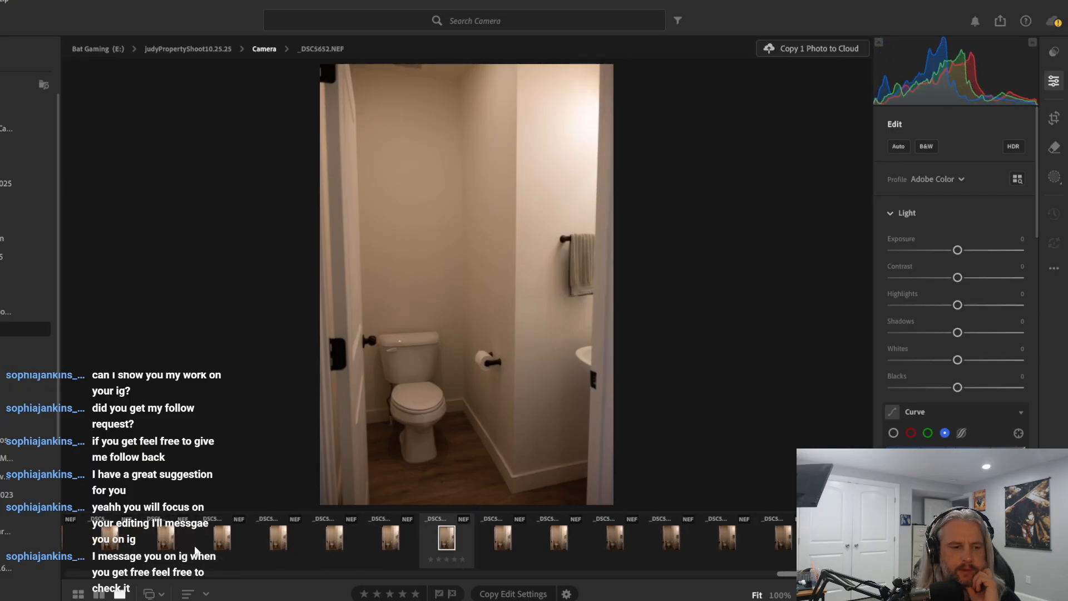
key(Right)
key(Right)
key(Right)
key(Right)
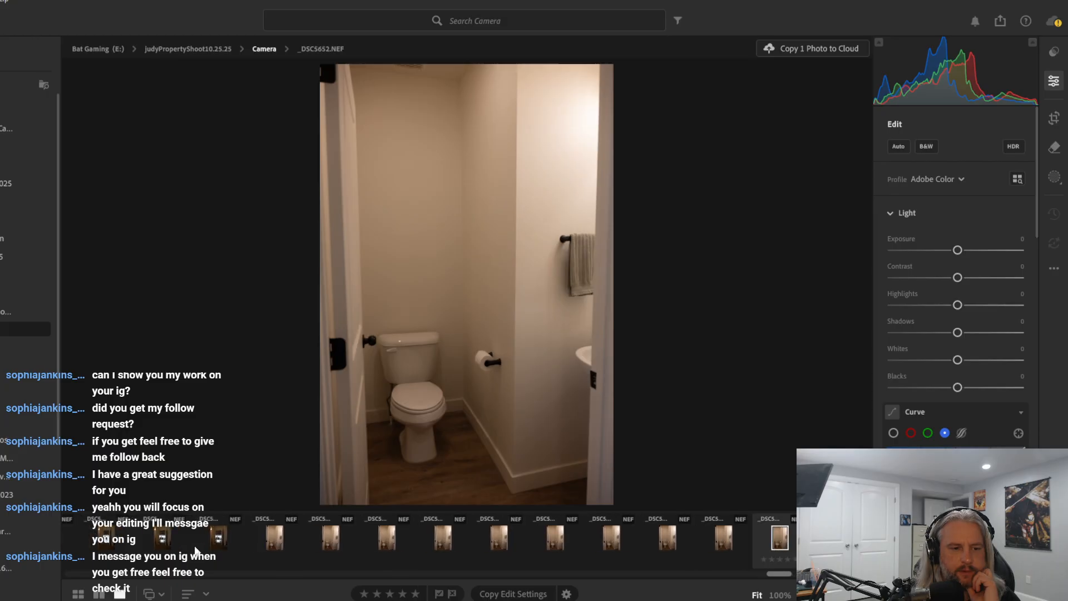
click(233, 540)
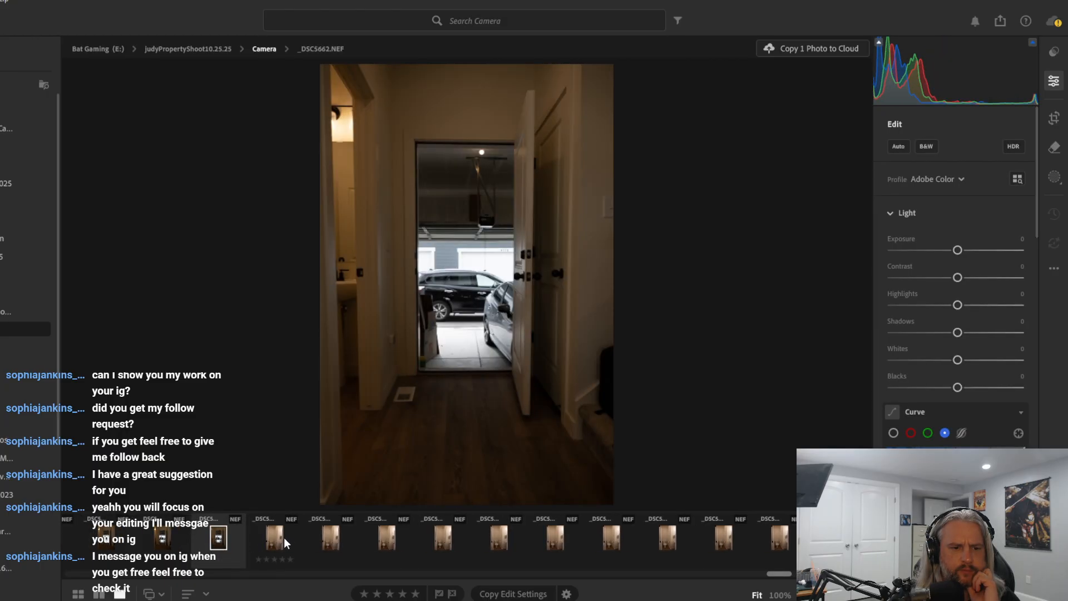
Compare the toilet room shots from _DSC5661.NEF down to _DSC5651.NEF one by one
click(283, 538)
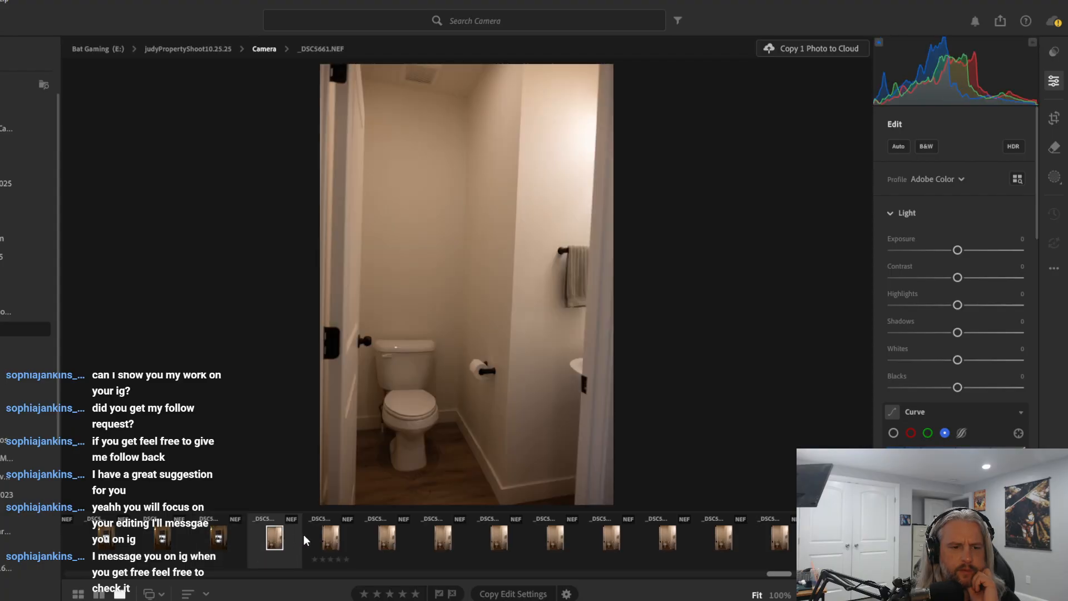
click(322, 532)
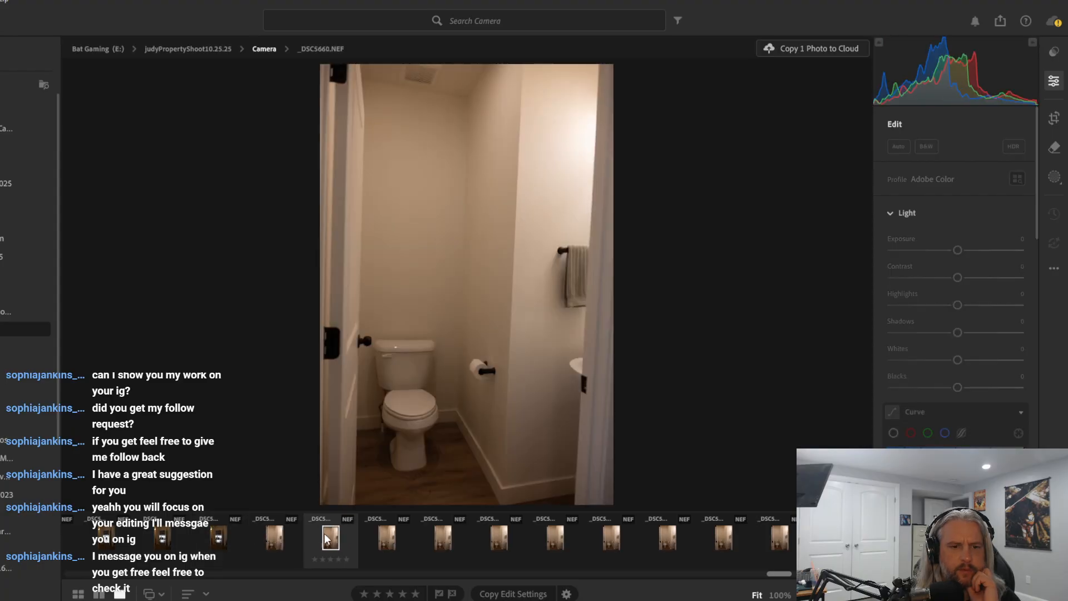
click(399, 541)
click(445, 533)
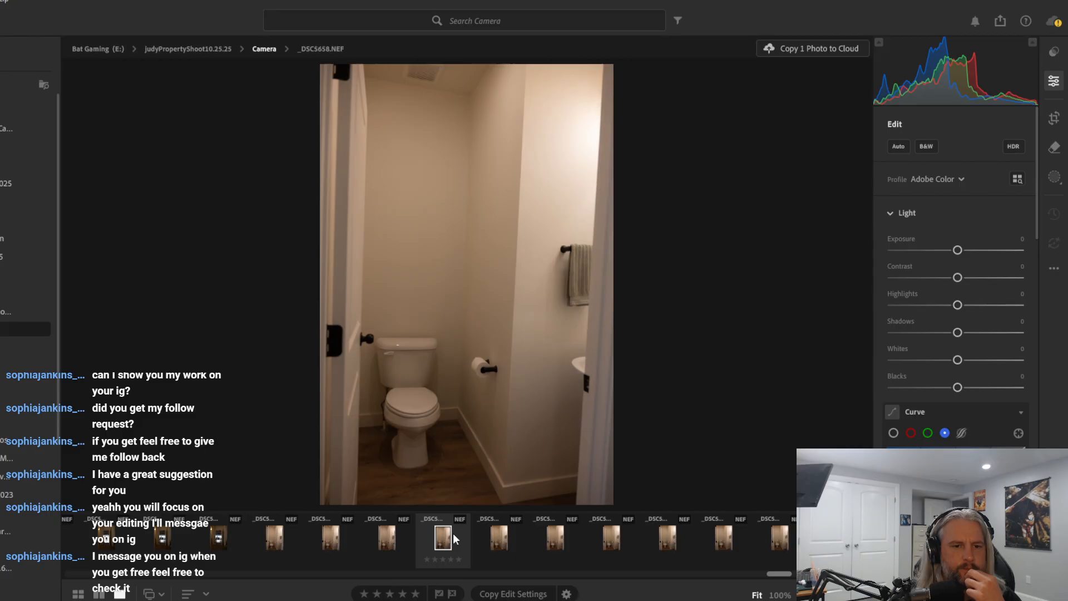
click(493, 533)
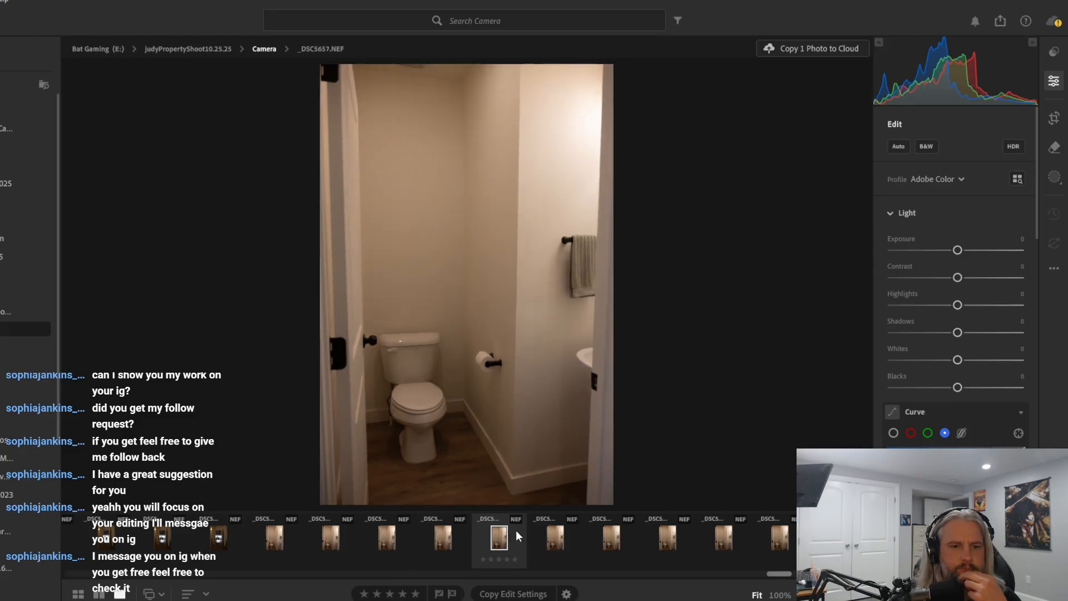
click(555, 536)
click(611, 539)
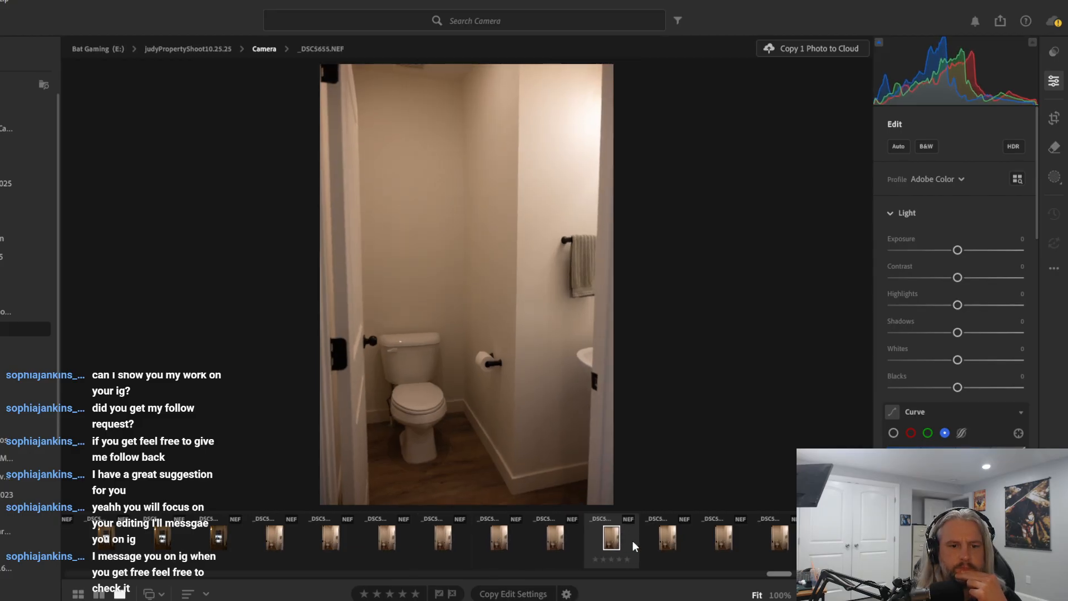
click(670, 539)
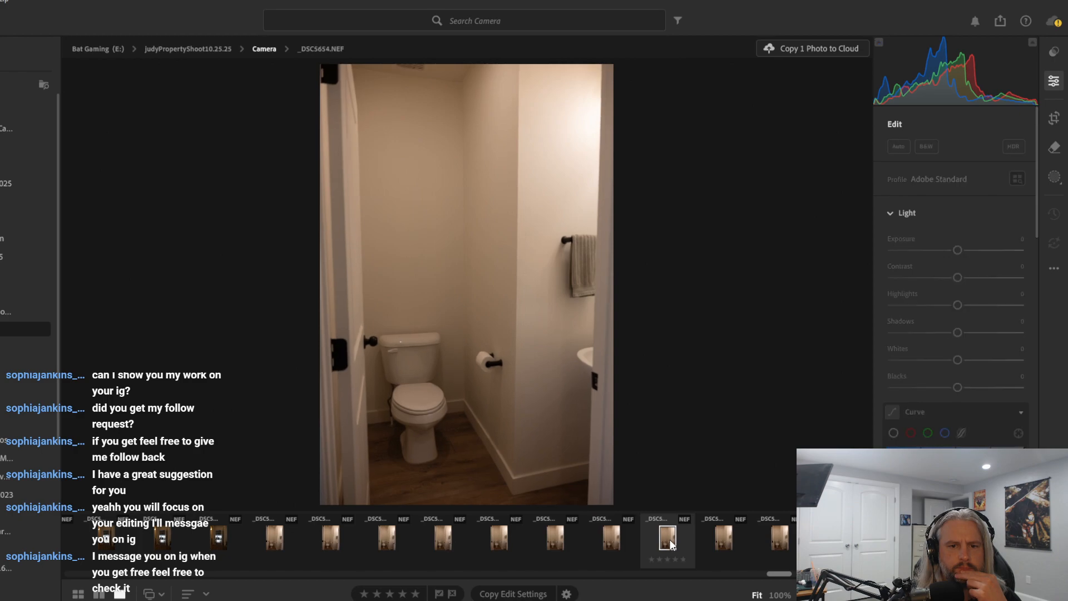
click(734, 542)
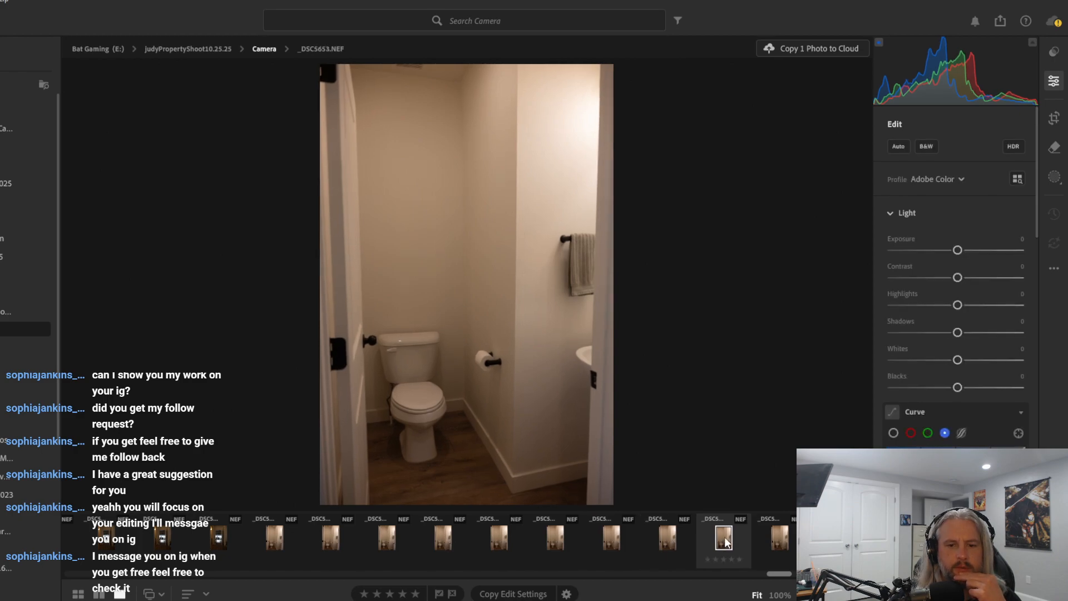
click(793, 540)
key(Right)
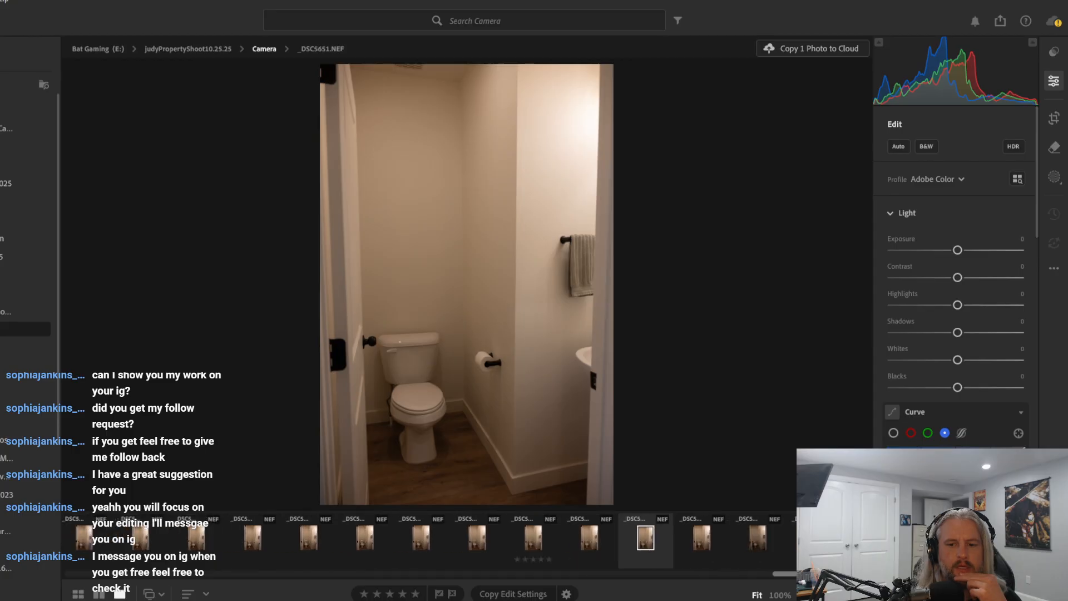
Compare the toilet room photos _DSC5650.NEF and _DSC5649.NEF by switching between them
scroll(614, 536, down, 2)
click(617, 539)
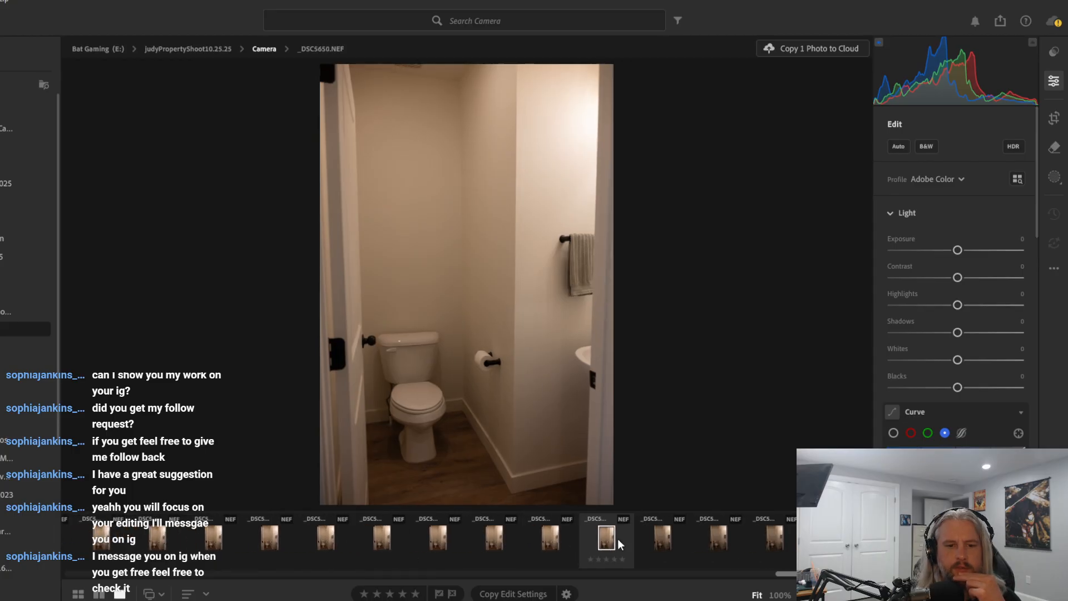
click(667, 534)
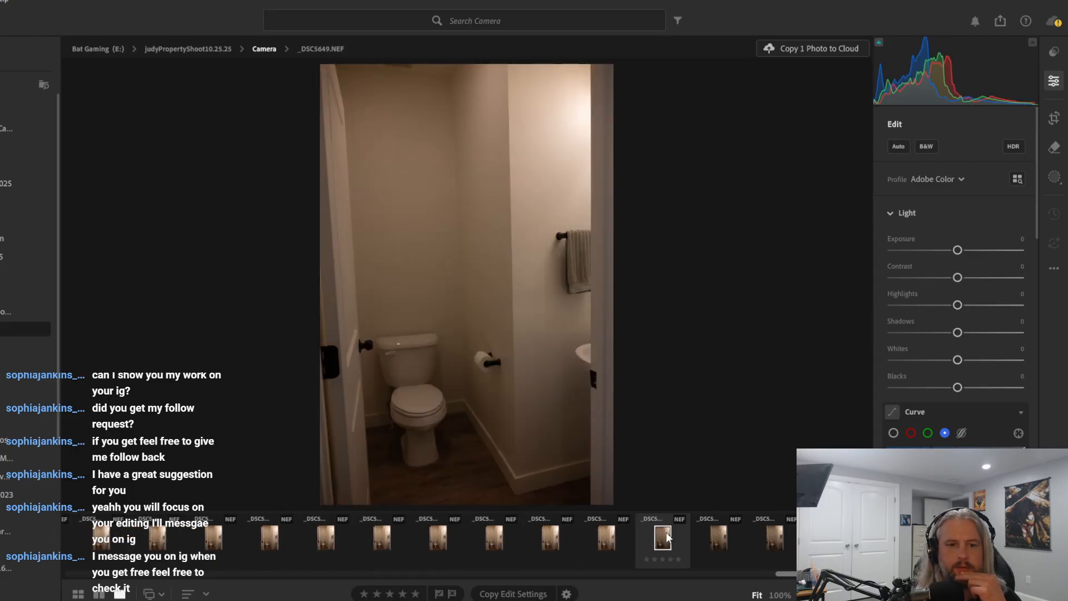
click(620, 536)
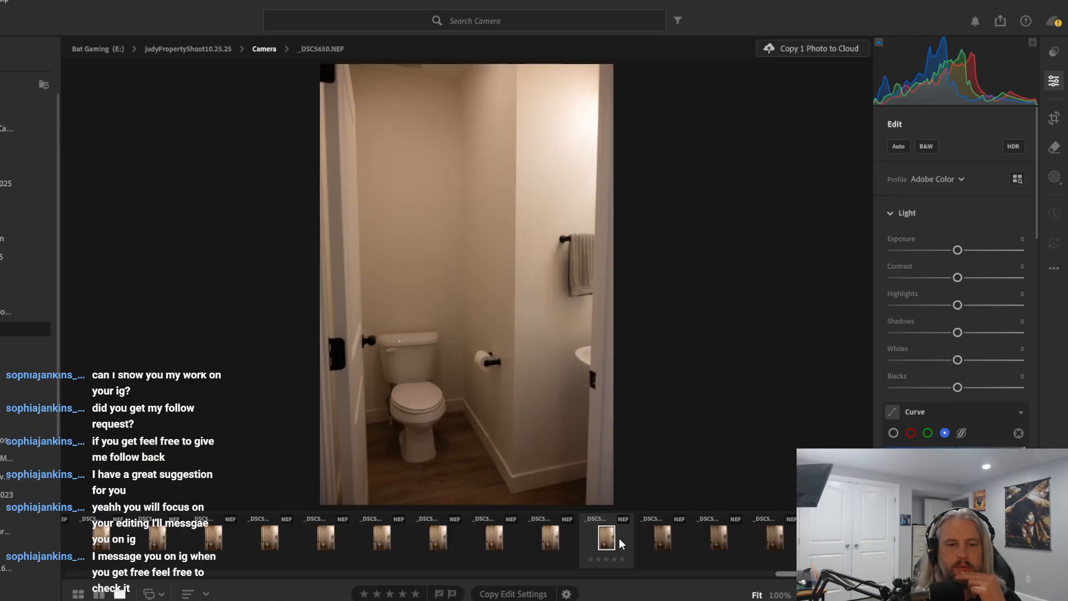
click(673, 542)
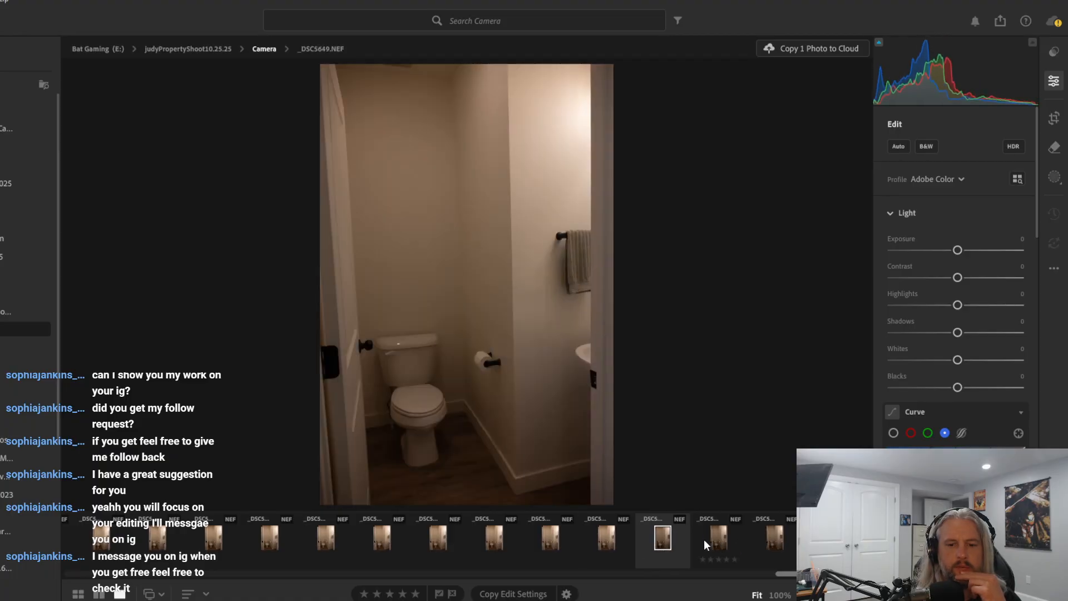
Browse the toilet room photos one by one from _DSC5648.NEF down past _DSC5641.NEF
click(709, 538)
click(762, 532)
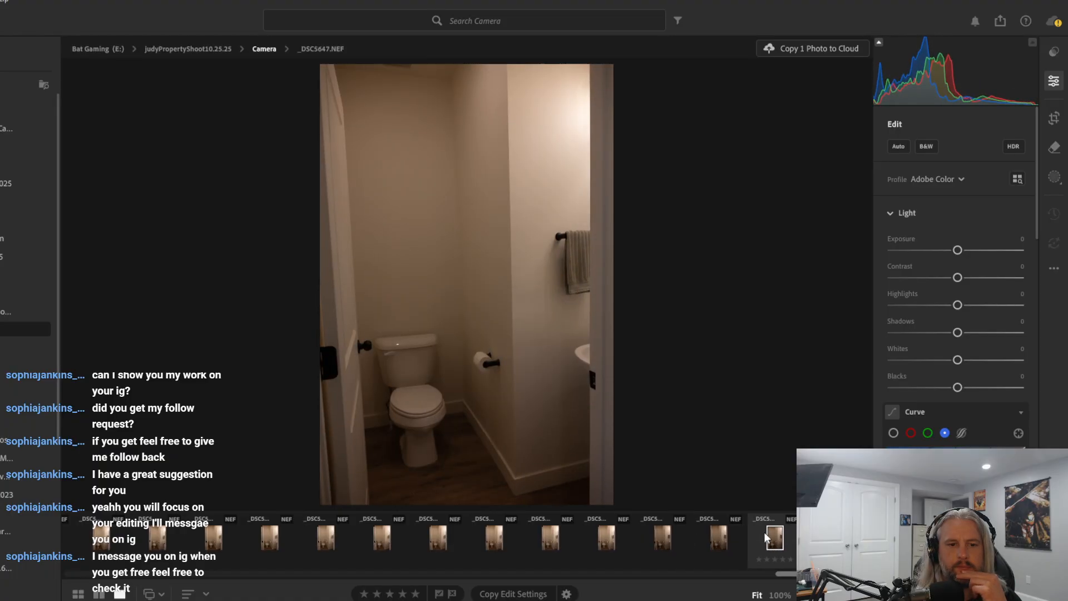
key(Right)
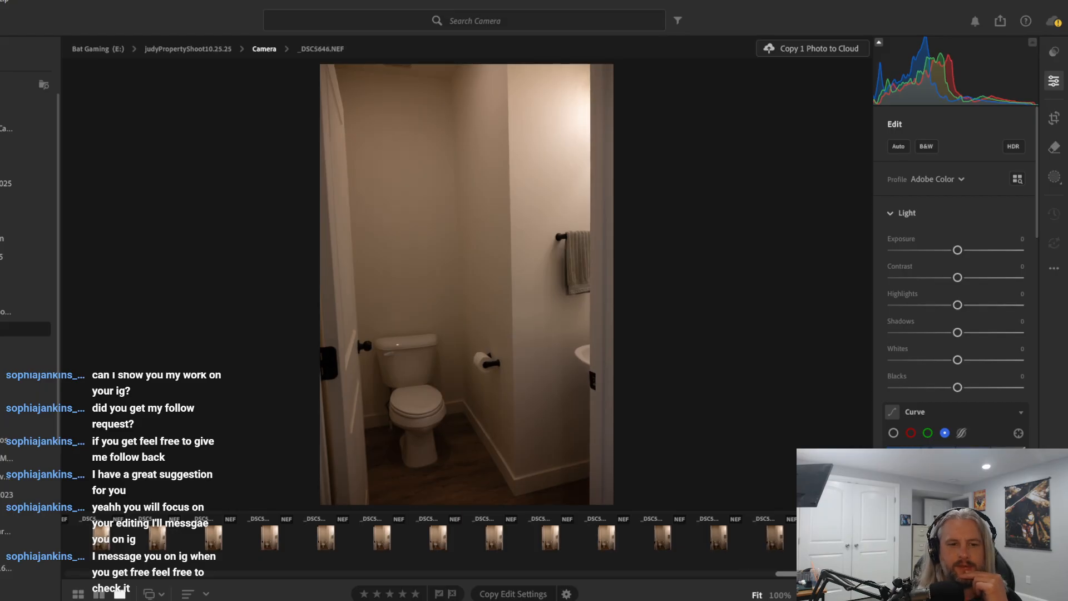
click(641, 536)
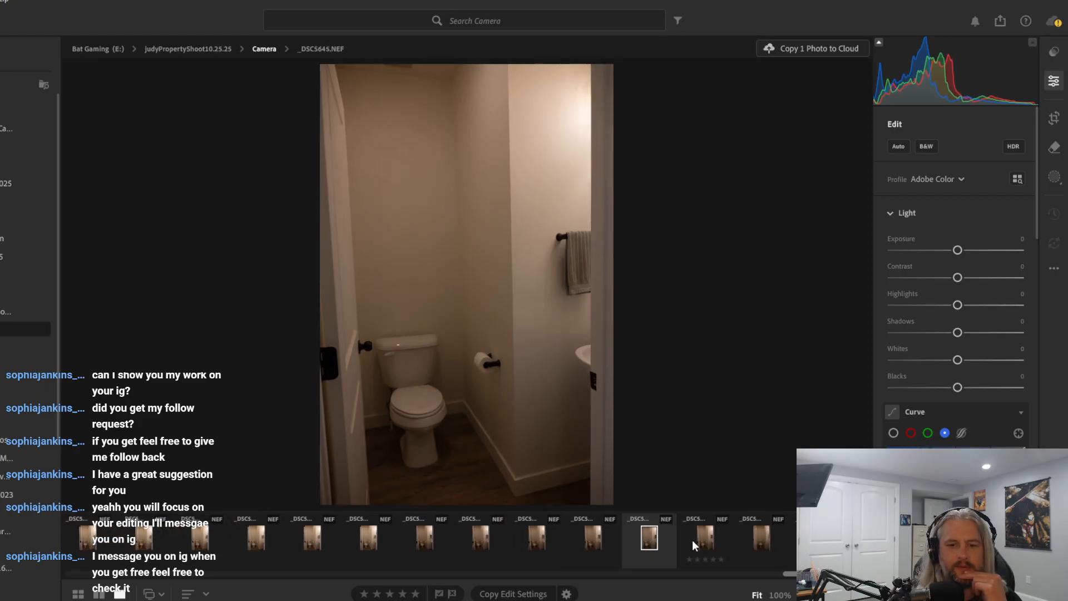
click(703, 538)
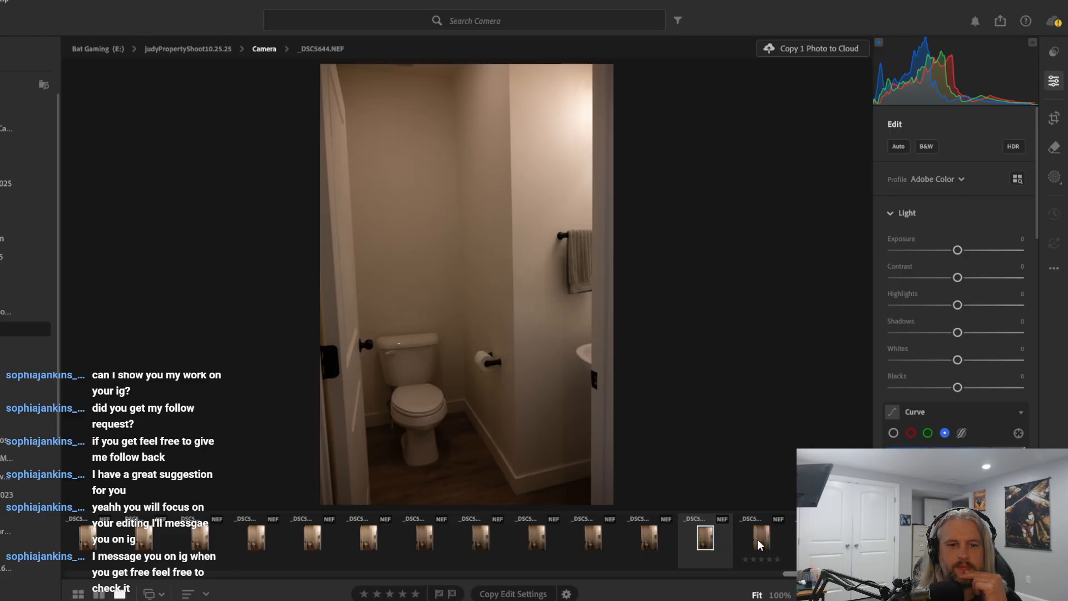
click(758, 541)
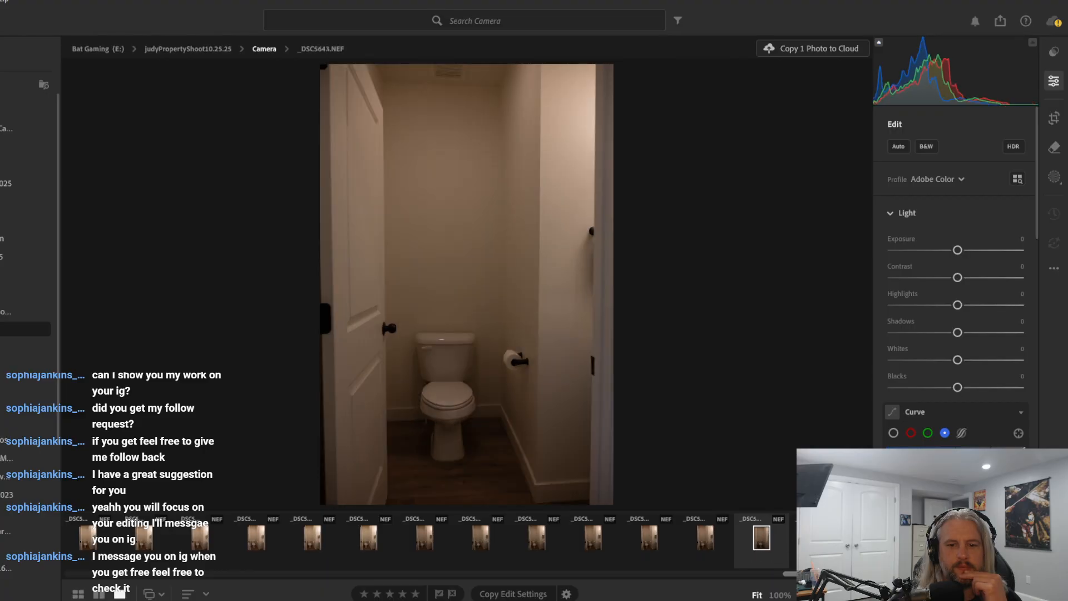
key(Right)
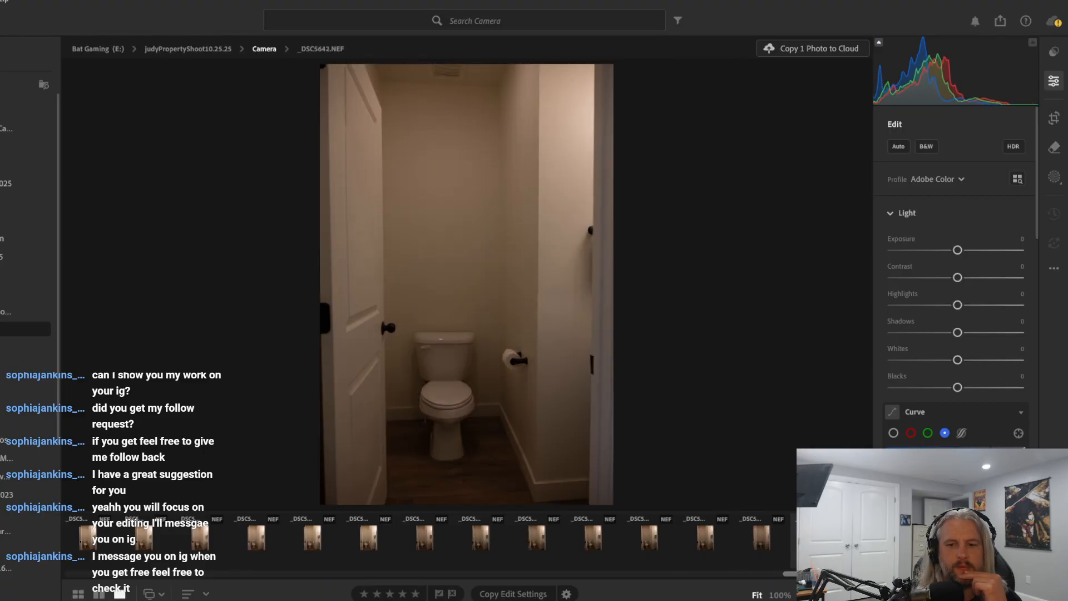
click(682, 540)
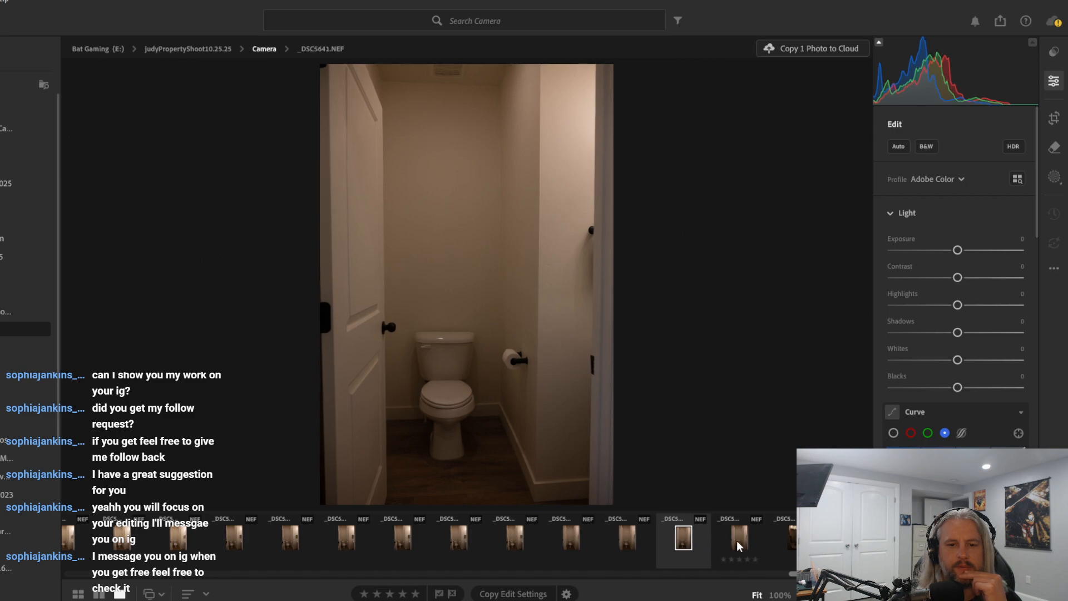
click(742, 539)
Compare the toilet room photos _DSC5641.NEF through _DSC5644.NEF and open _DSC5643.NEF
click(639, 543)
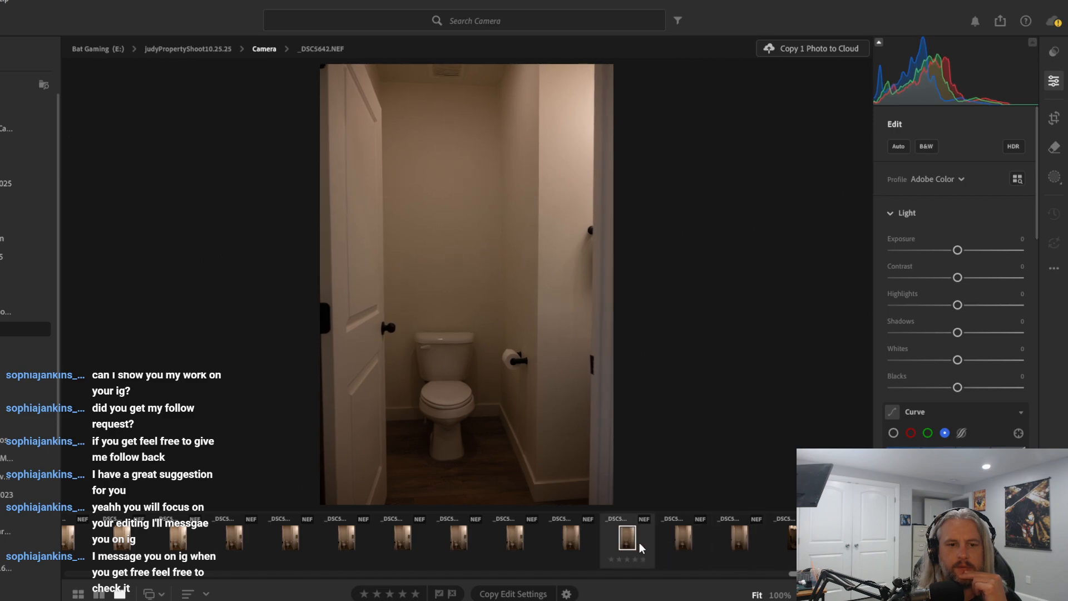
click(579, 536)
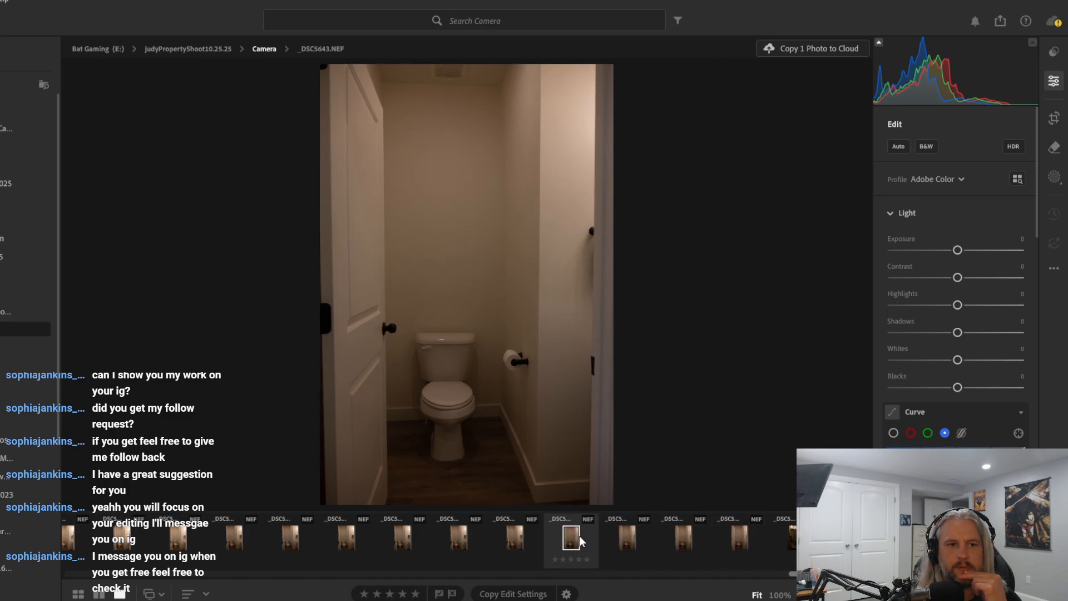
click(533, 535)
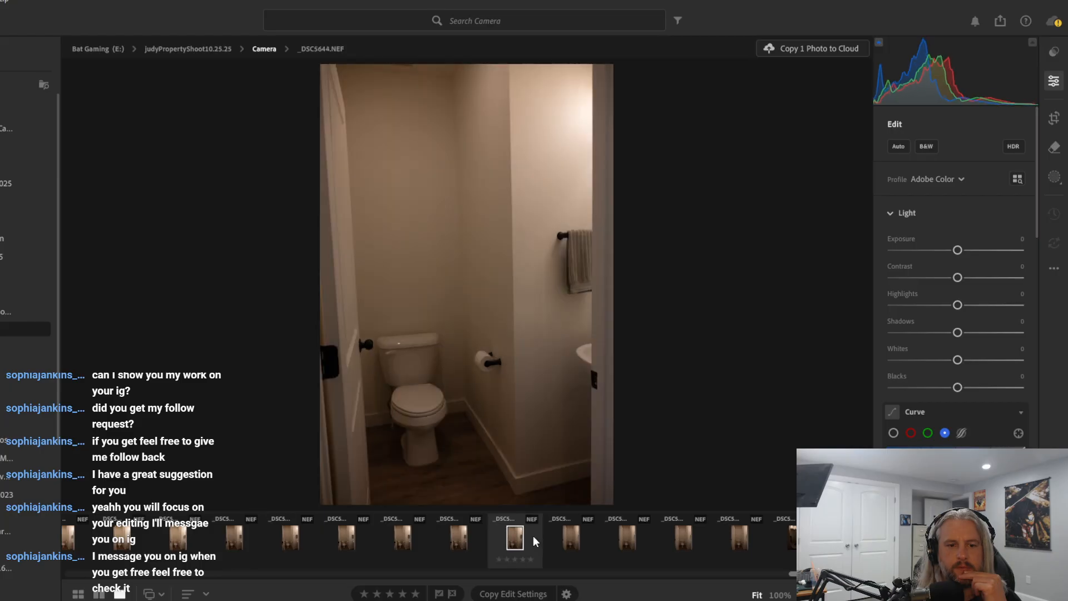
click(576, 532)
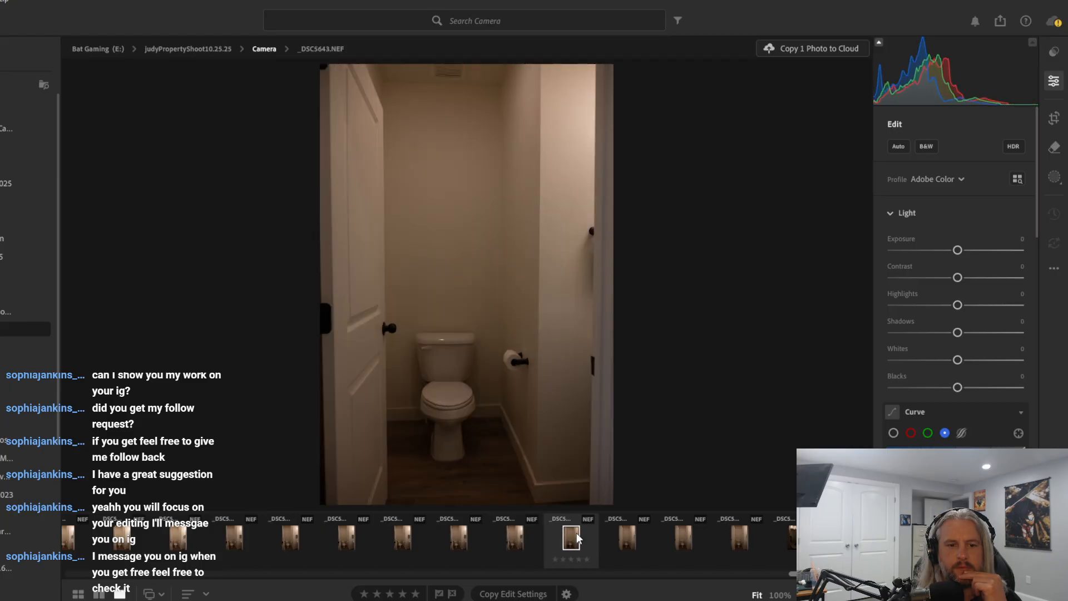
click(624, 529)
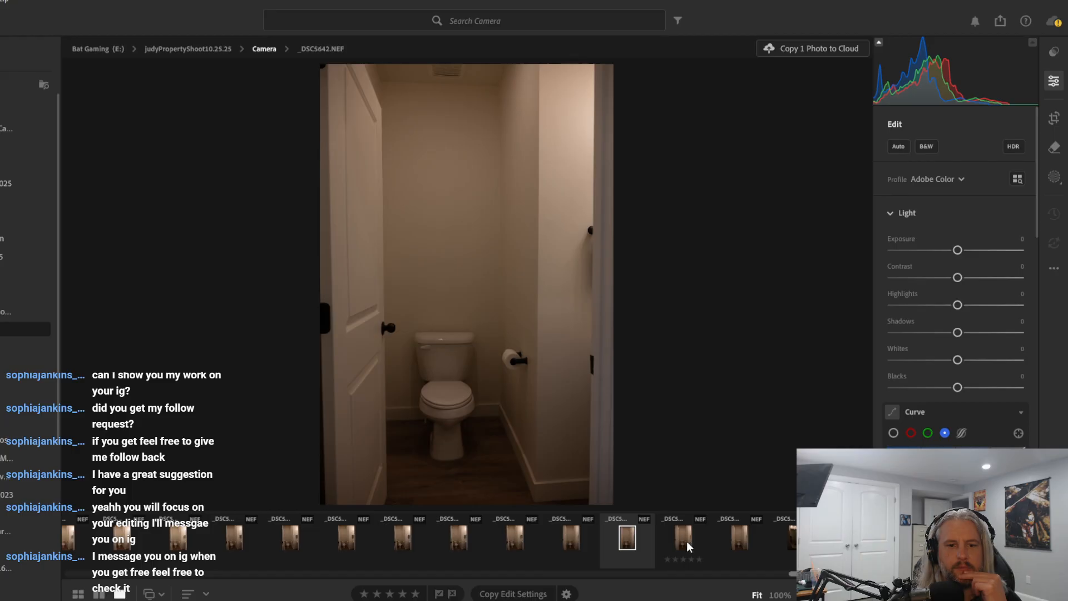
click(686, 542)
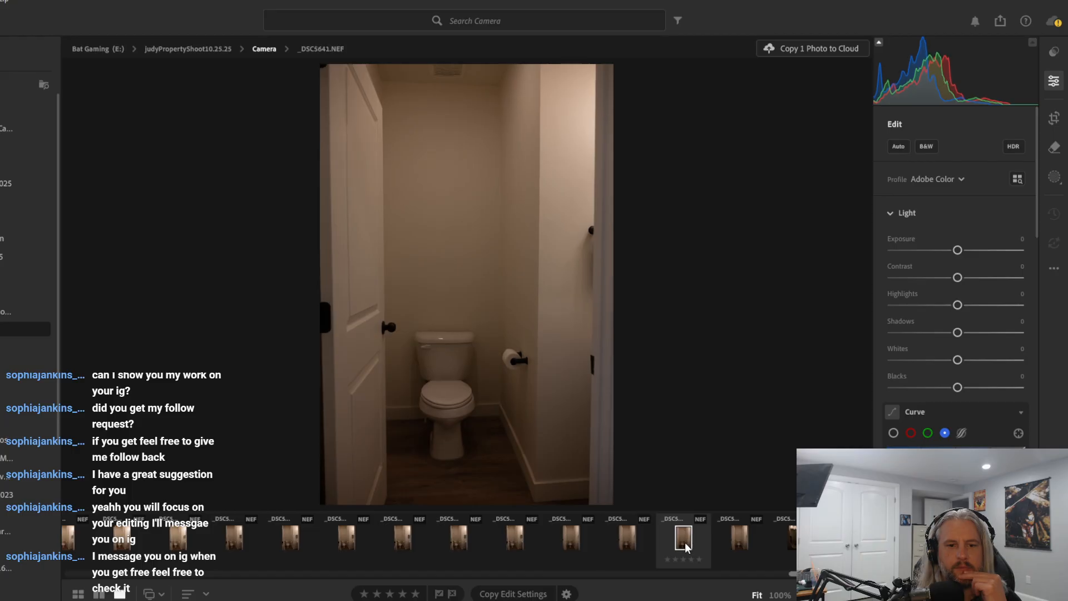
click(564, 533)
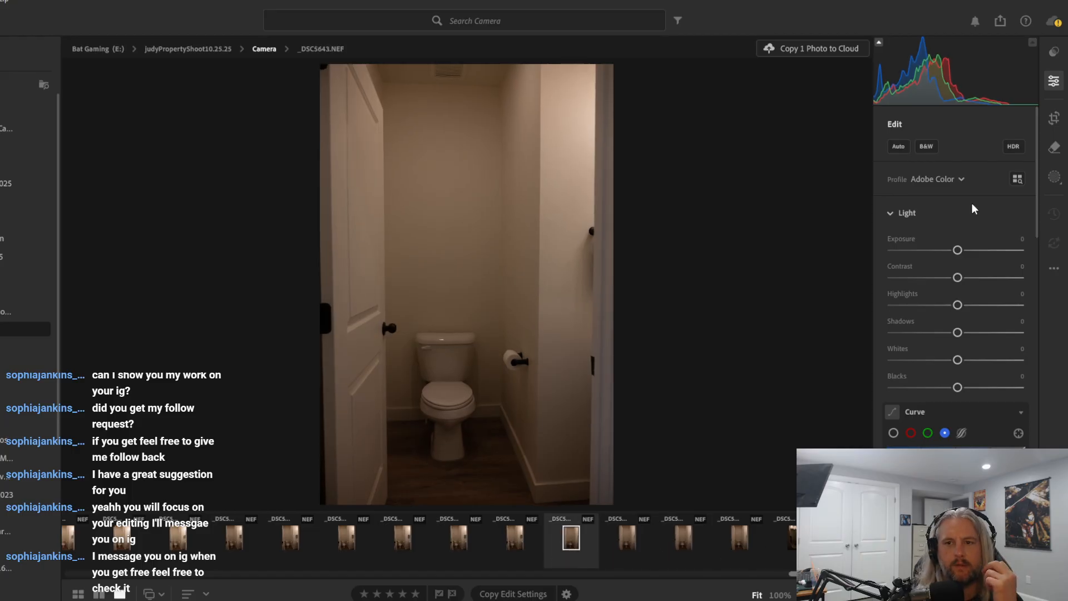
Apply Auto corrections to _DSC5643.NEF and crop the door frame off both sides of the toilet photo
click(906, 148)
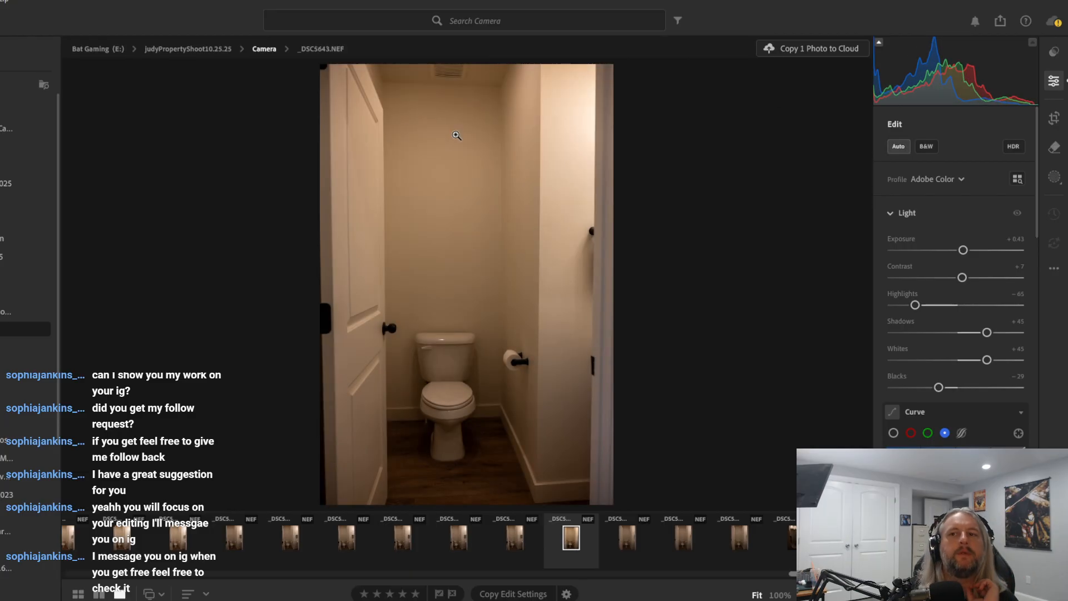
click(1055, 118)
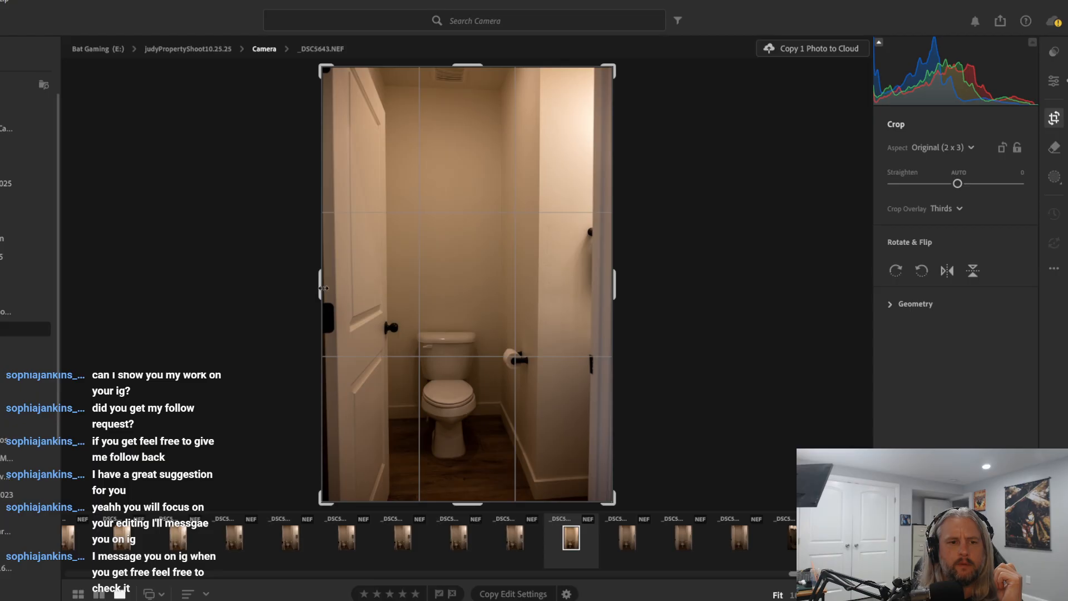
drag(325, 288, 328, 288)
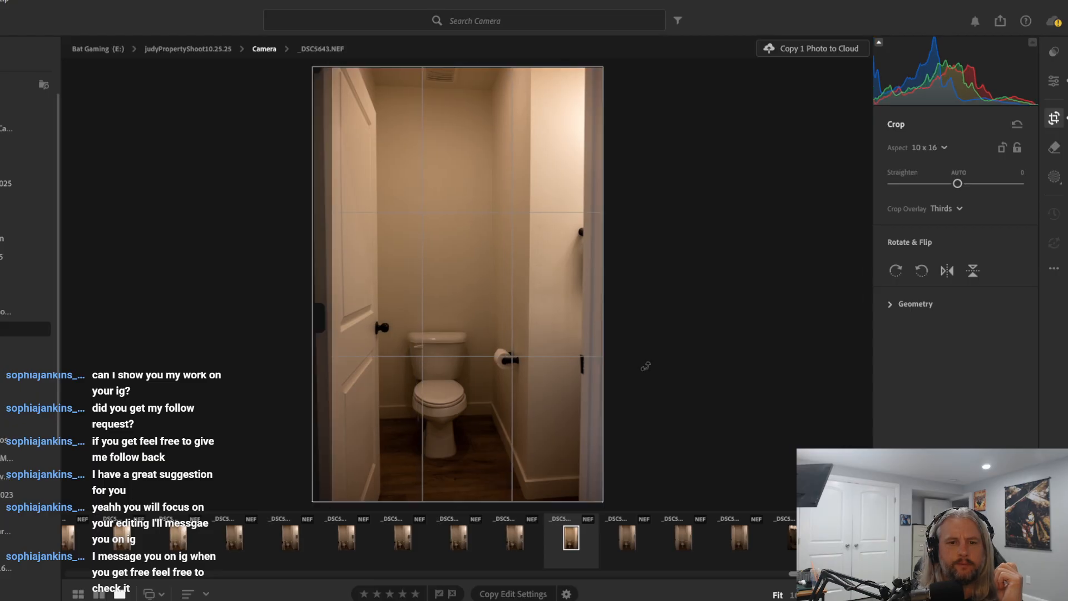
drag(609, 290, 586, 300)
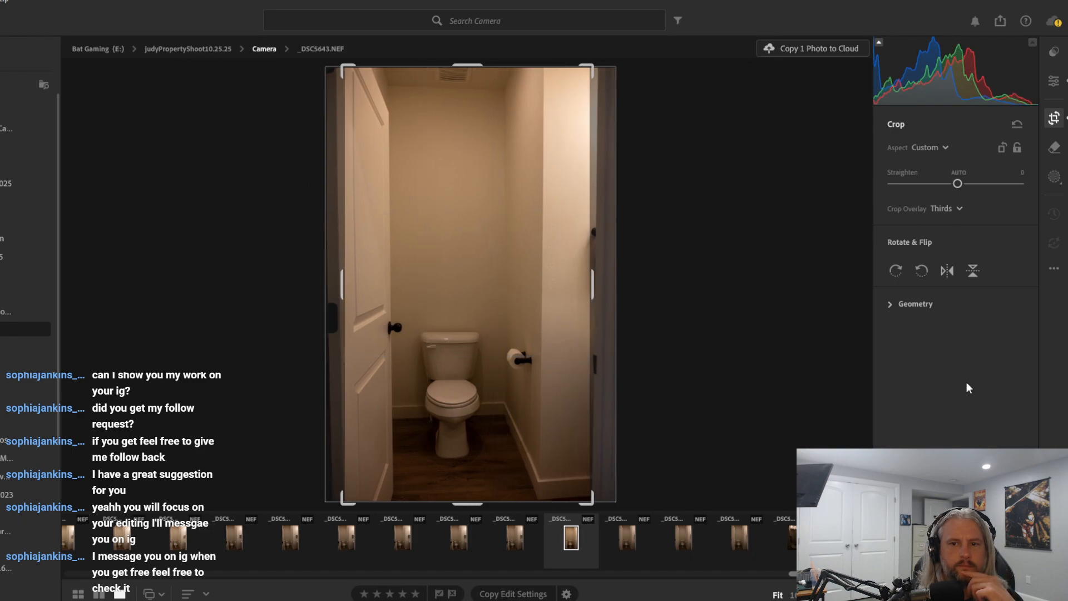
click(1054, 82)
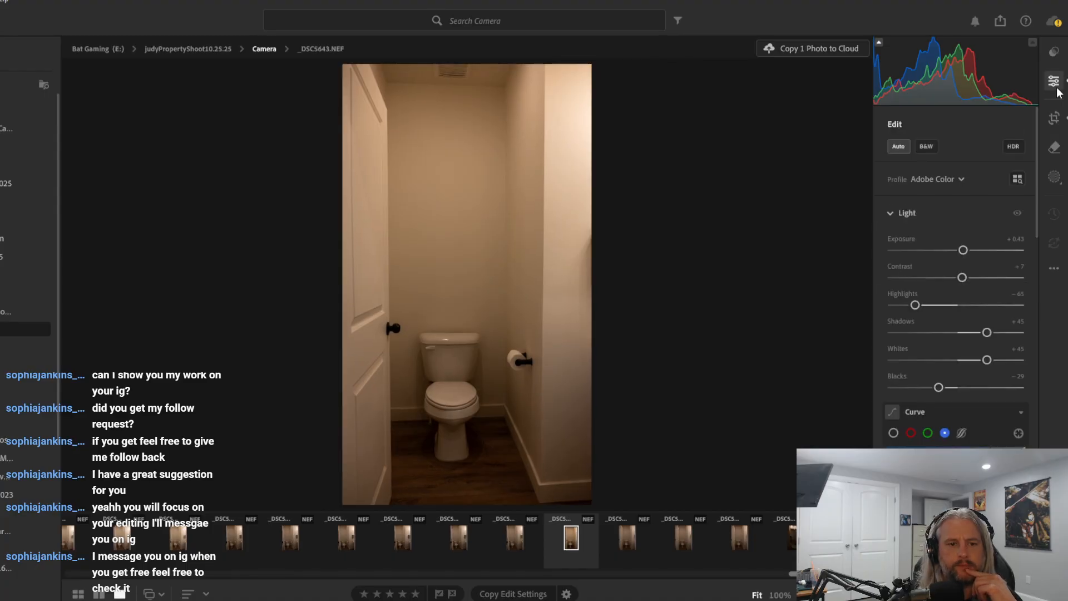
Rotate the toilet photo's crop to -0.11 and trim both sides a little tighter
click(1060, 117)
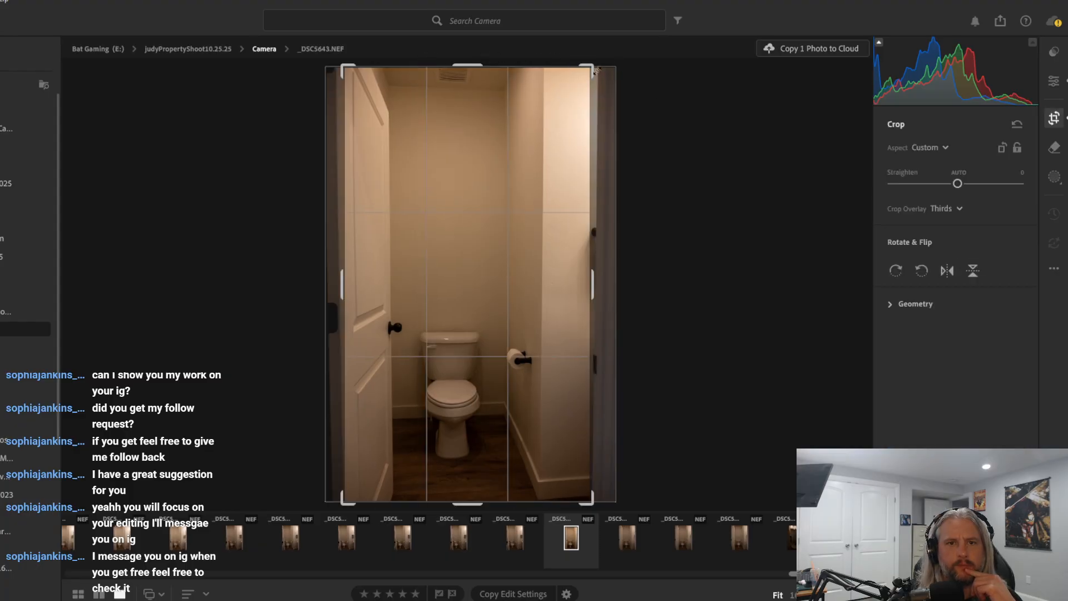
drag(600, 59, 594, 65)
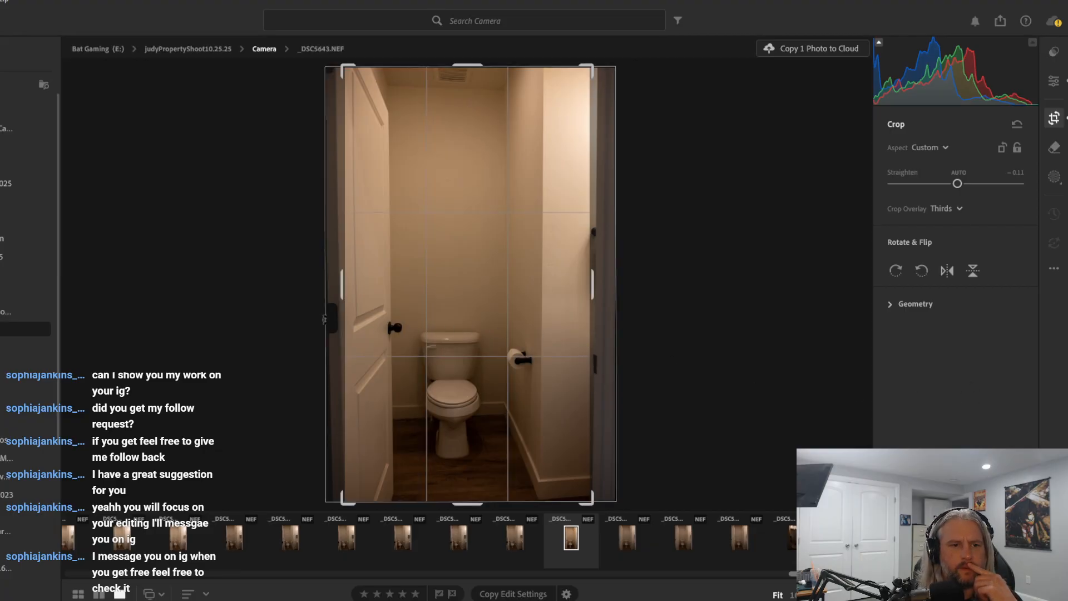
drag(341, 287, 343, 286)
click(532, 293)
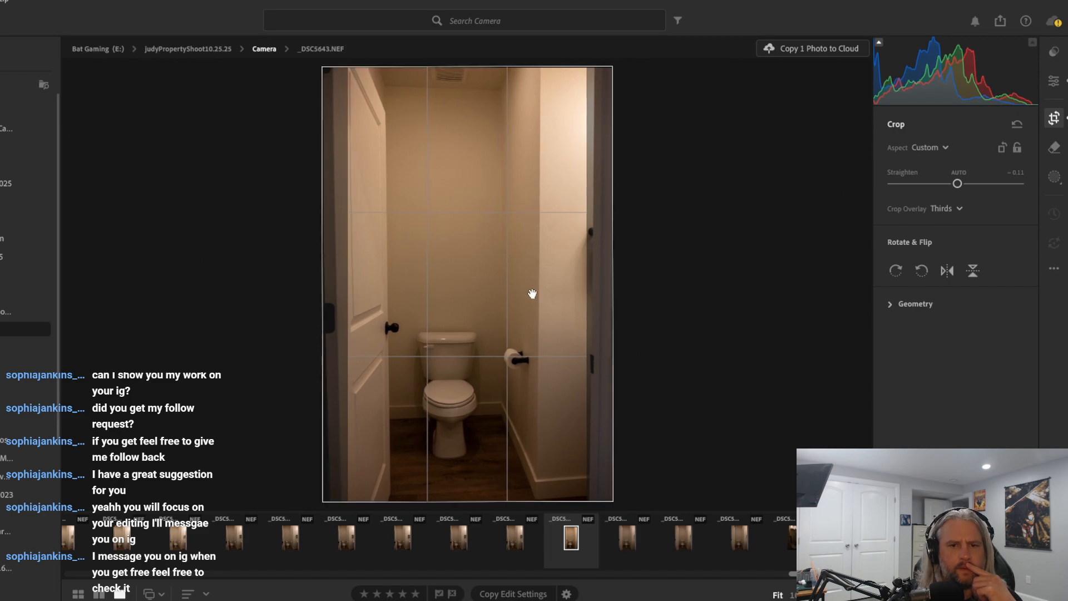
drag(590, 285, 588, 287)
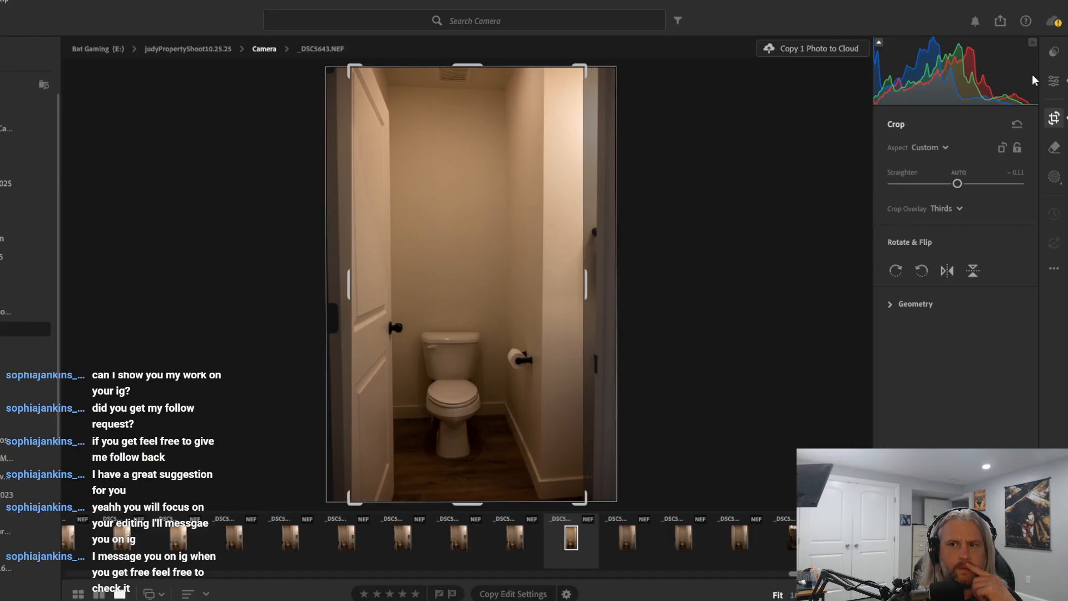
click(1059, 84)
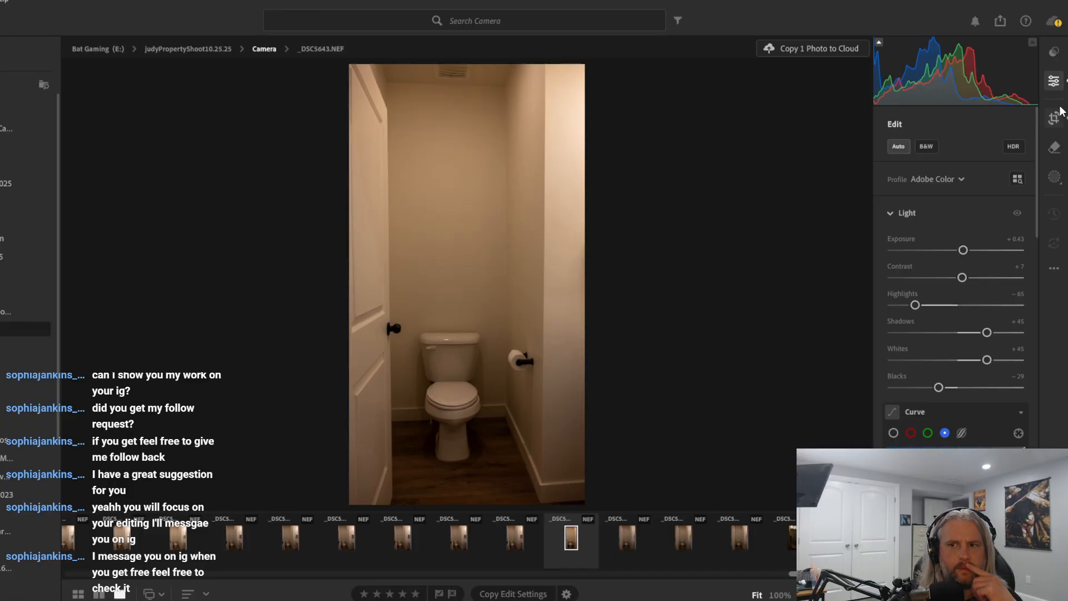
Straighten the cropped toilet photo automatically and return to the edit settings
click(1060, 123)
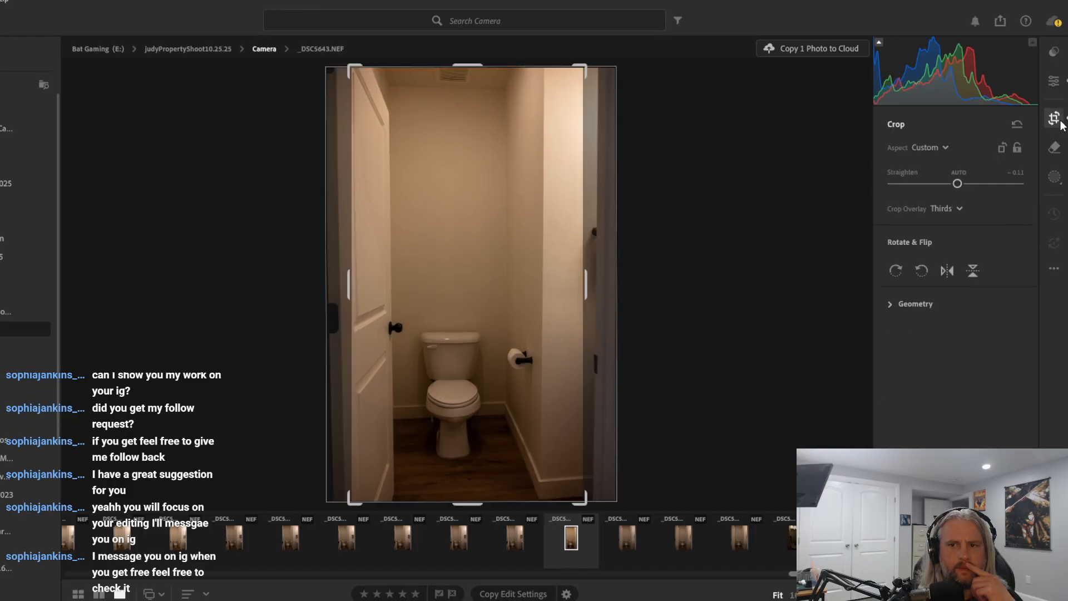
click(959, 173)
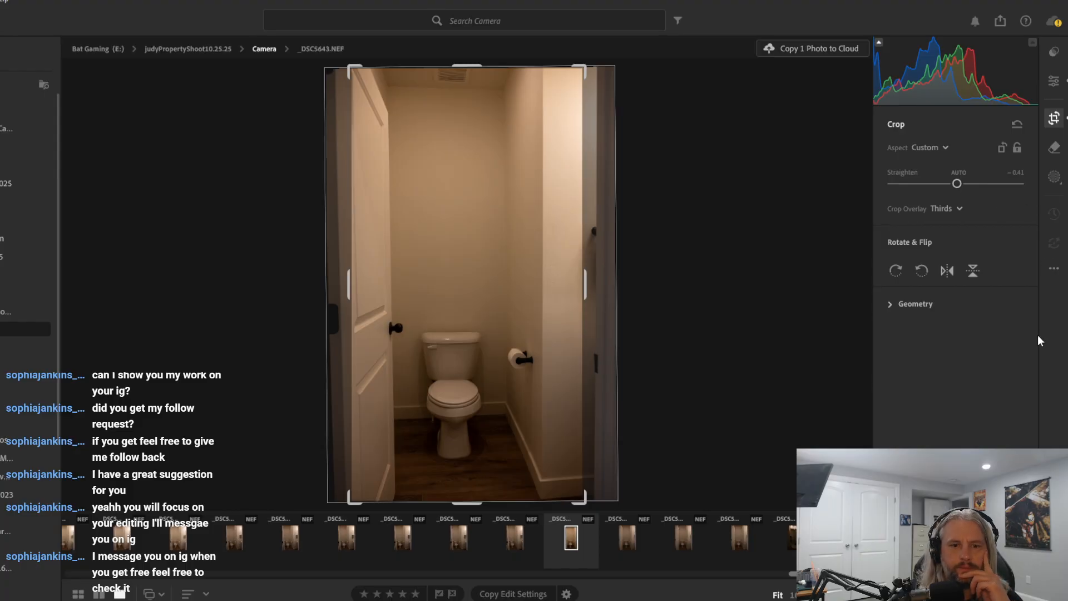
click(1060, 86)
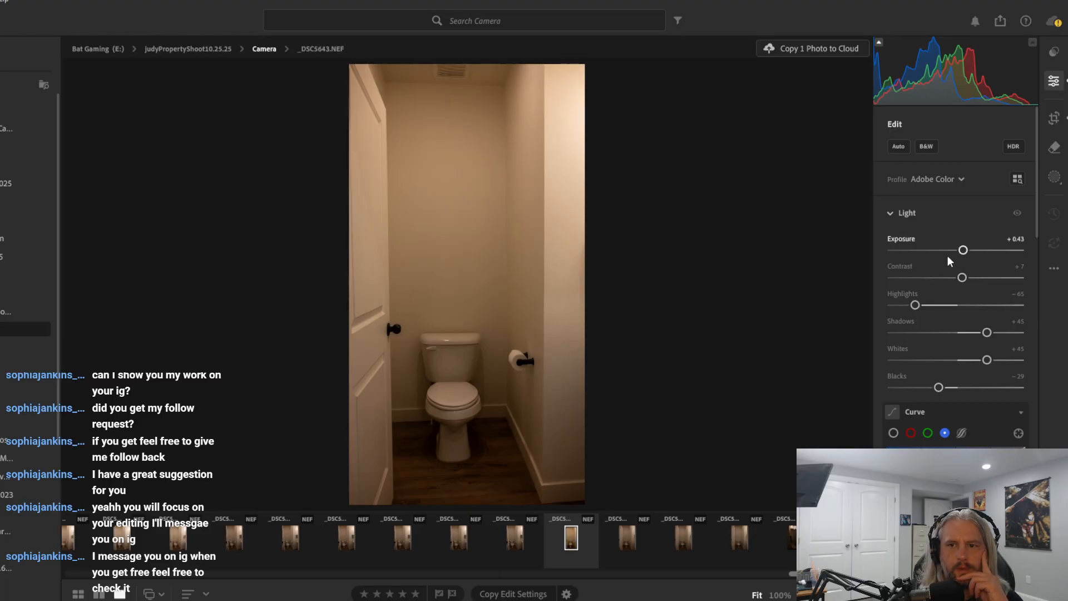
Set the toilet photo's Exposure to +0.99 and slightly fine-tune its overall look
drag(963, 250, 971, 251)
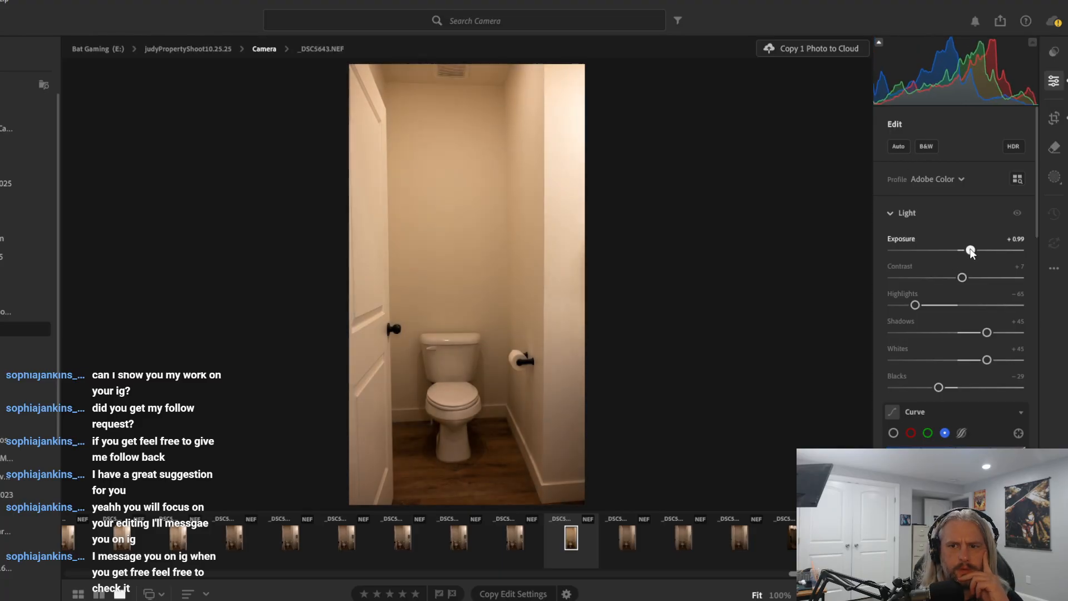
scroll(964, 270, down, 10)
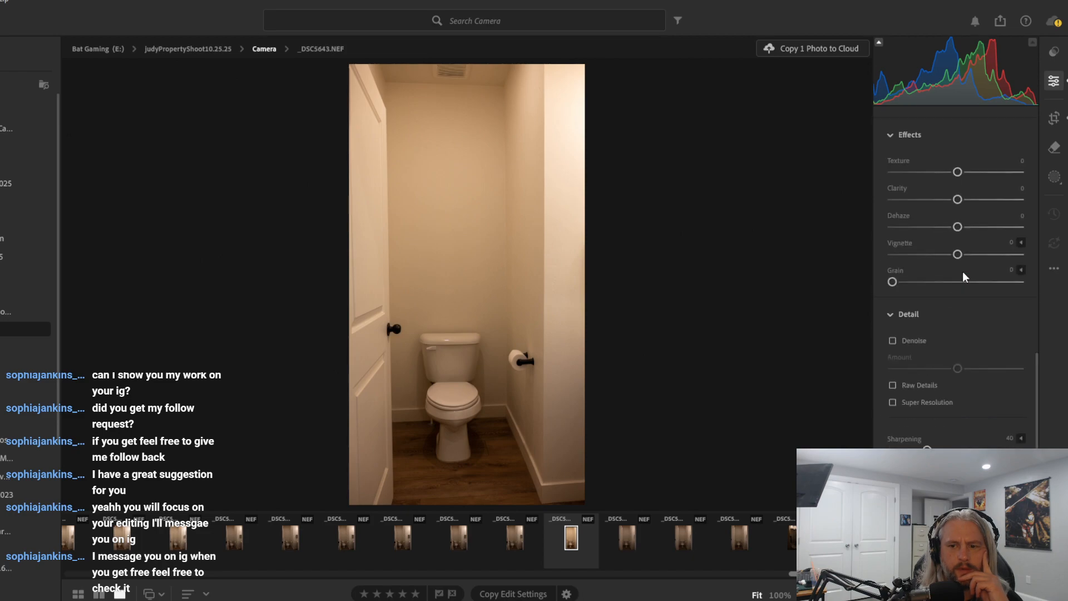
scroll(963, 272, up, 3)
mouse_move(957, 285)
mouse_down()
mouse_move(942, 286)
mouse_move(970, 284)
mouse_up()
scroll(970, 285, up, 5)
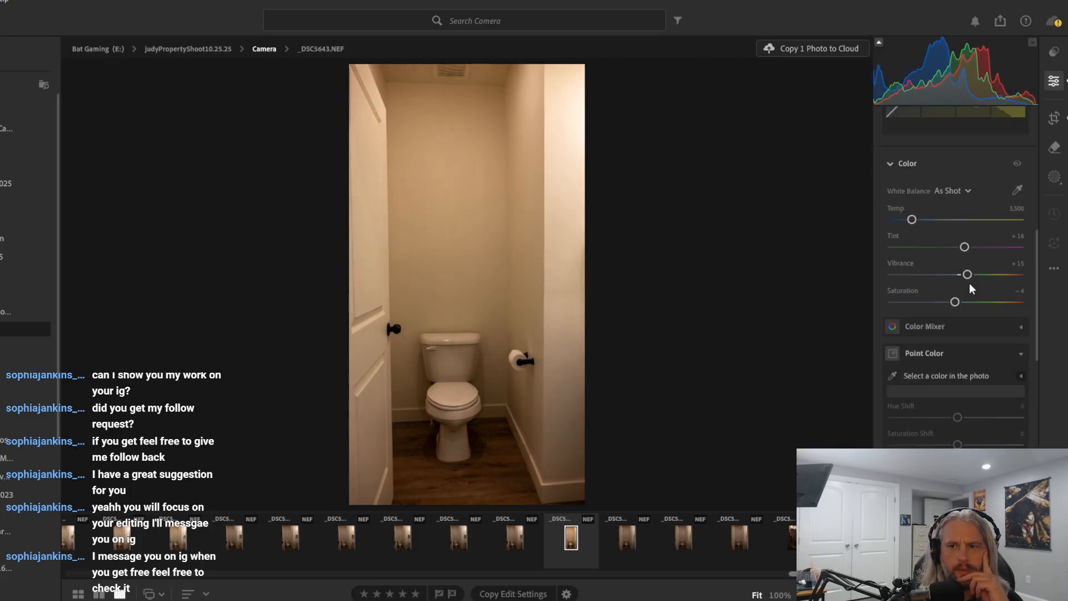
Try the toilet photo with Highlights at +100 and undo the change
scroll(969, 283, up, 8)
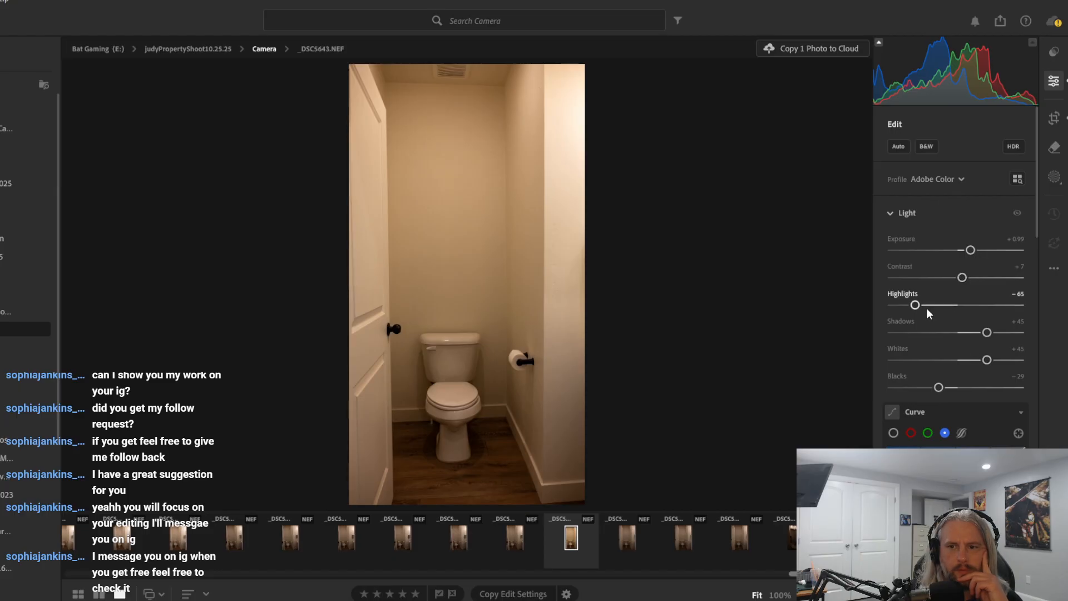
drag(917, 305, 1038, 324)
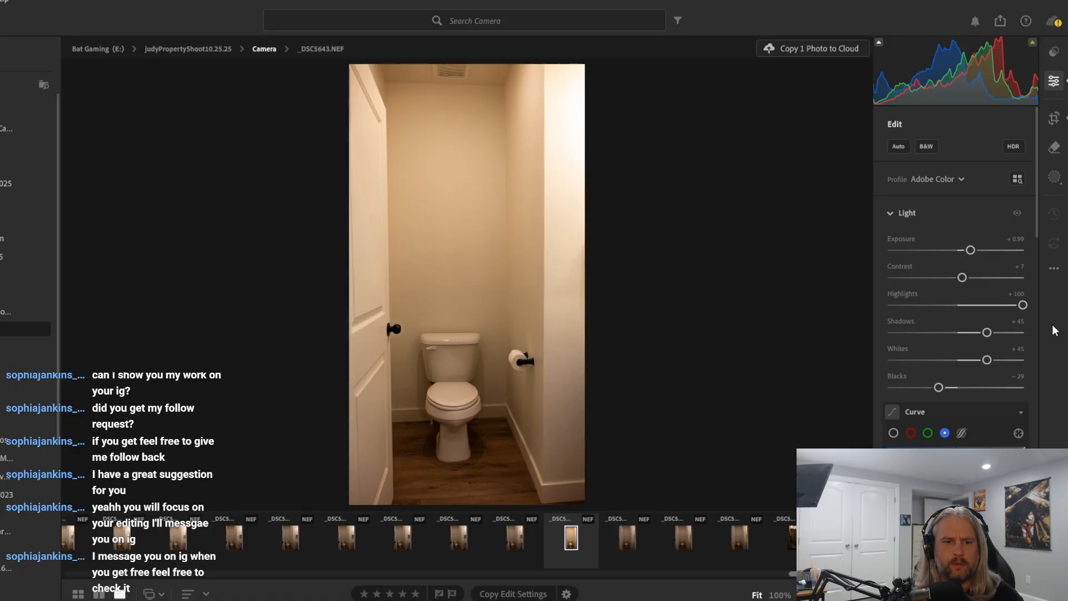
key(ctrl+z)
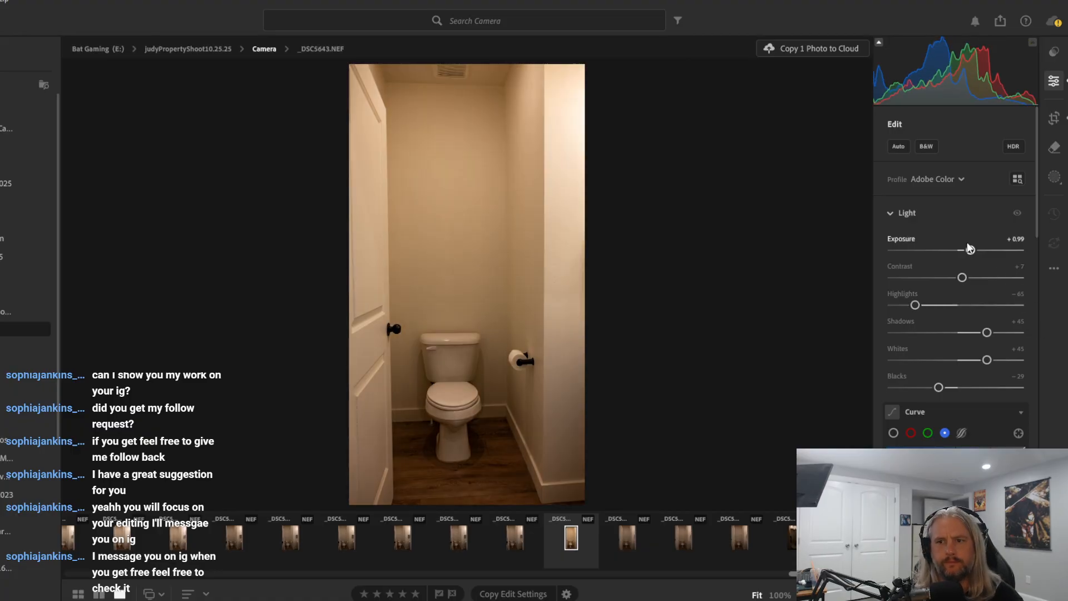
Set the toilet photo's Exposure to +1.50 and Contrast to +33, and open the export settings
drag(969, 249, 979, 278)
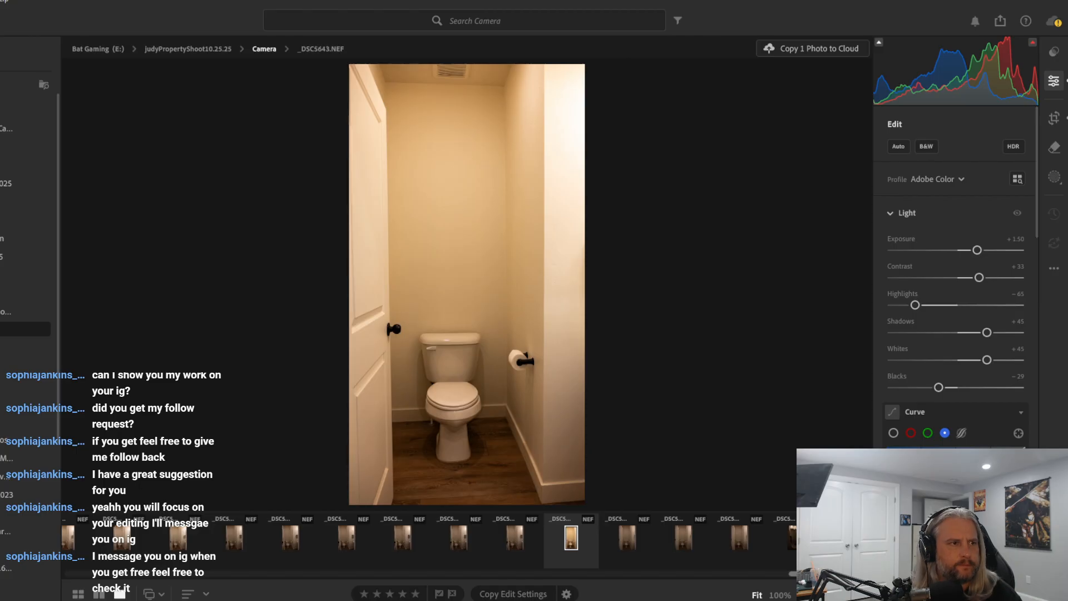
key(shift+e)
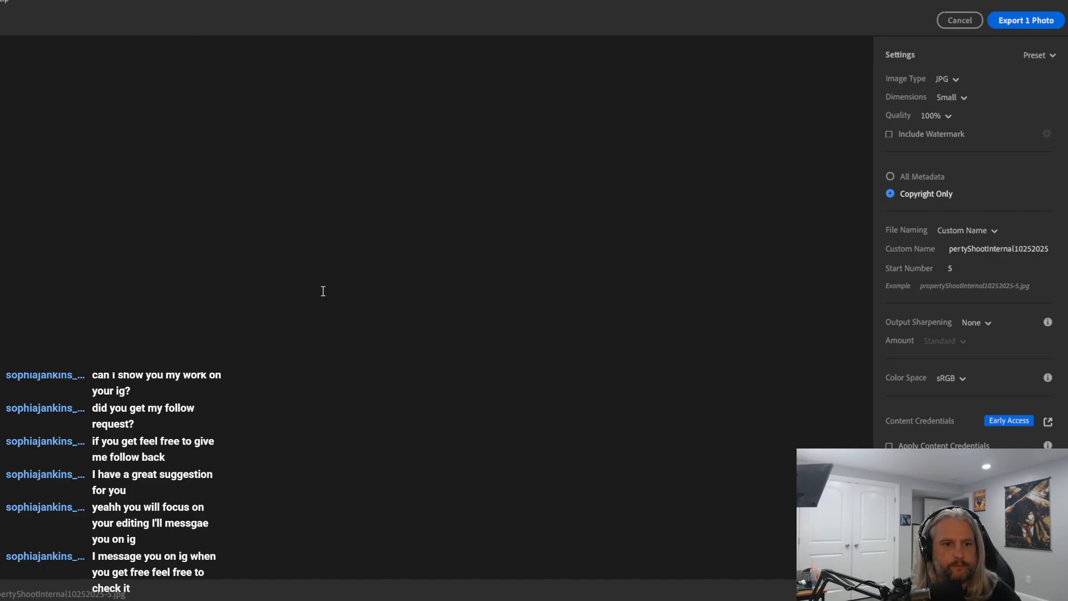
Export the toilet photo as a small JPG at 100% quality under the custom name propertyShootInternal10252025, starting at number 5
key(Return)
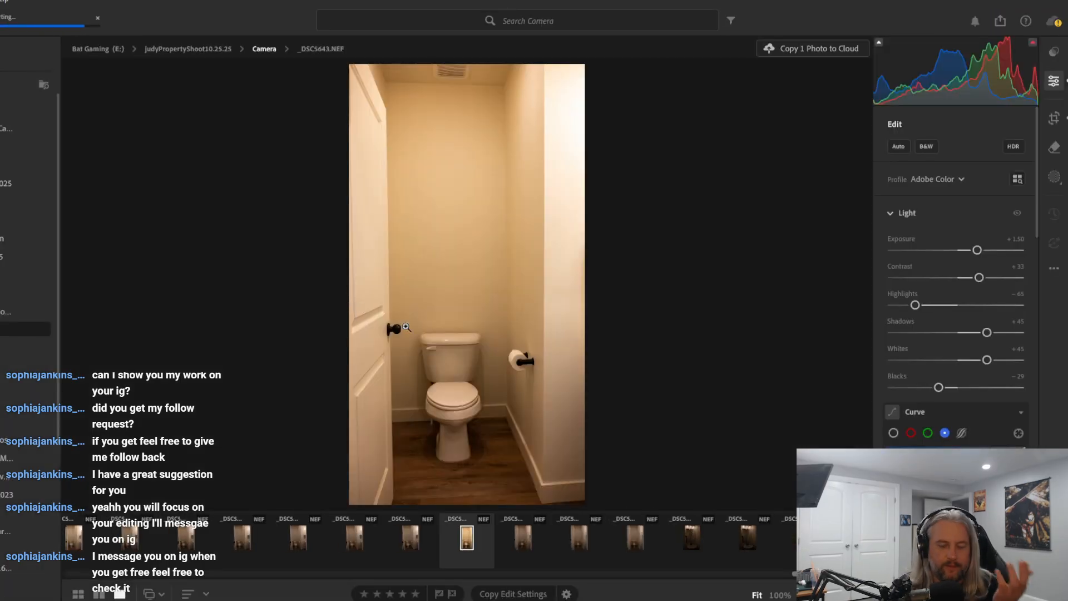
Examine the dark sink and mirror frames from _DSC5639.NEF through _DSC5632.NEF for sharpness and framing
click(703, 542)
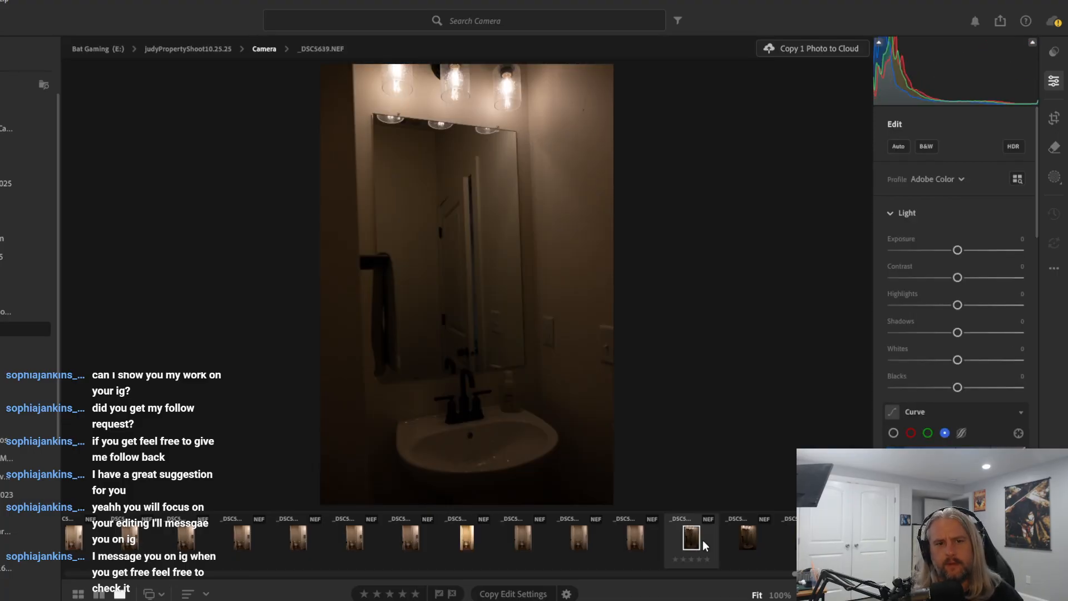
click(749, 540)
click(804, 541)
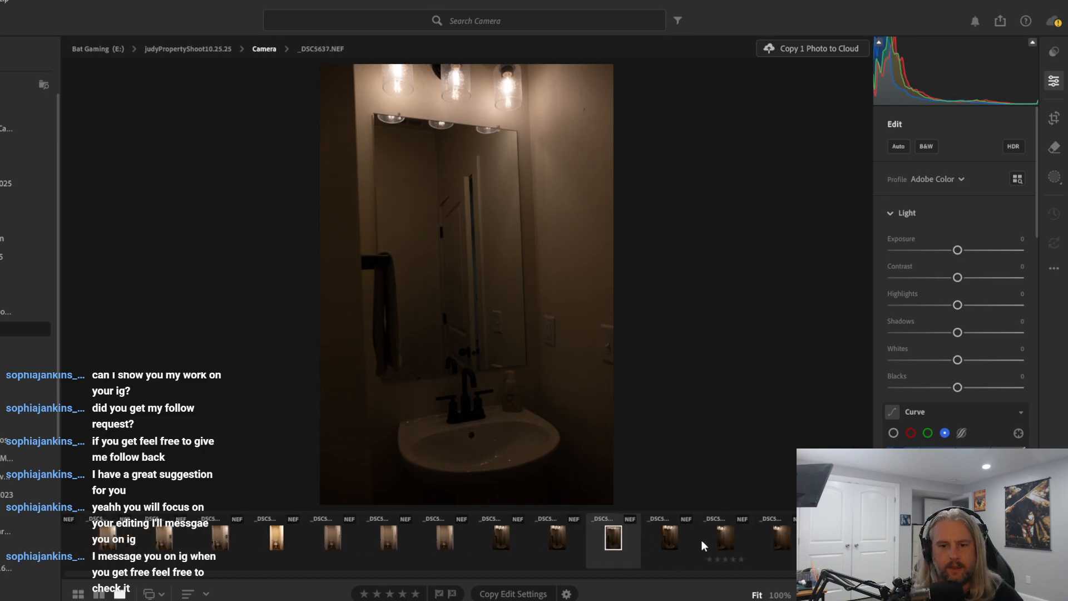
click(672, 541)
click(719, 536)
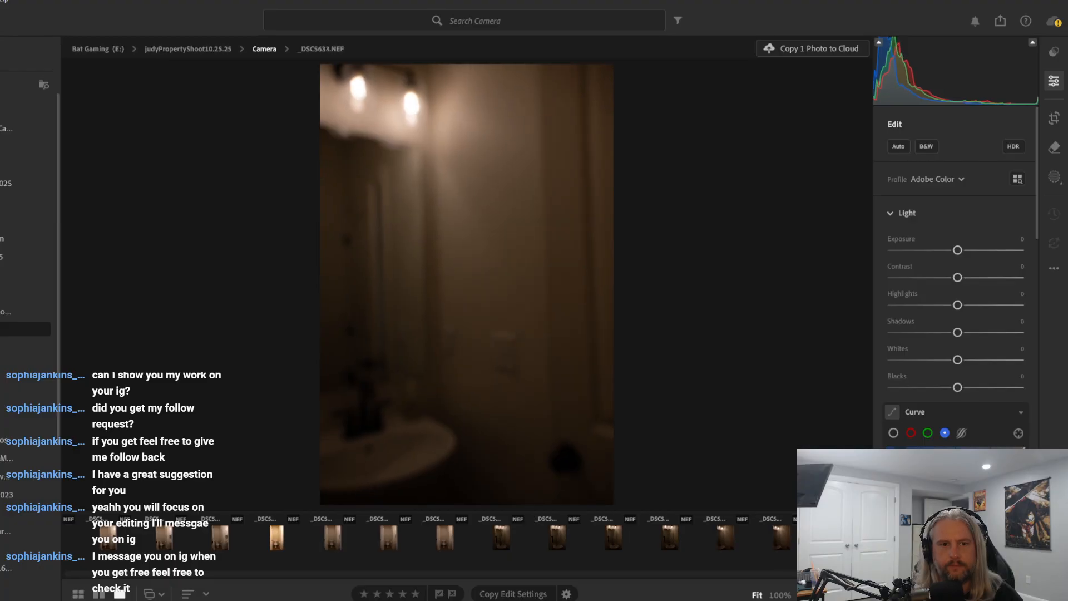
click(712, 540)
click(608, 529)
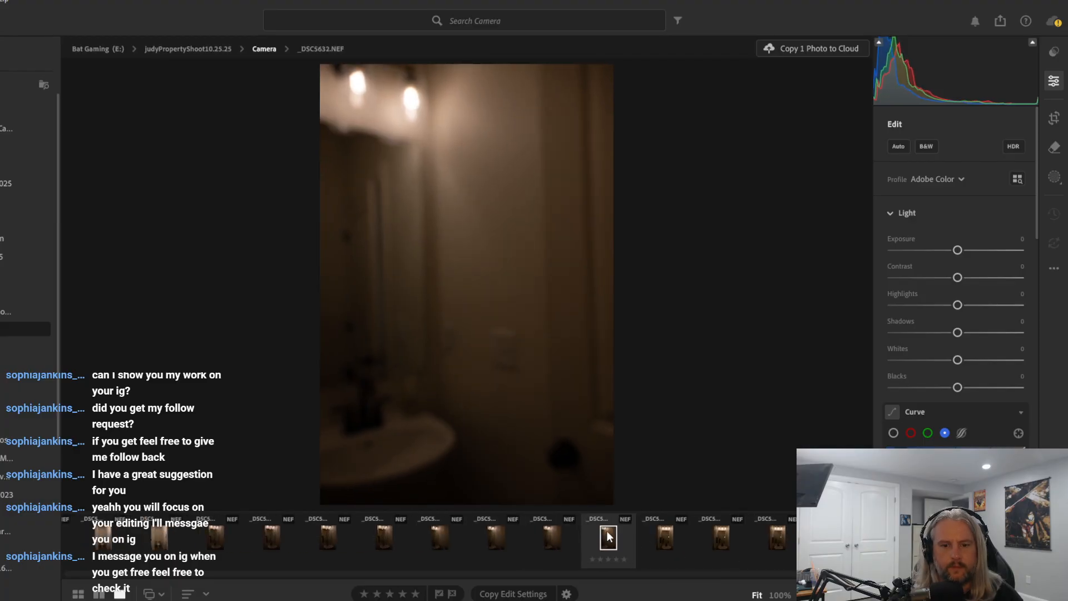
Compare the front-on vanity and mirror frames from _DSC5630.NEF through _DSC5627.NEF
click(665, 536)
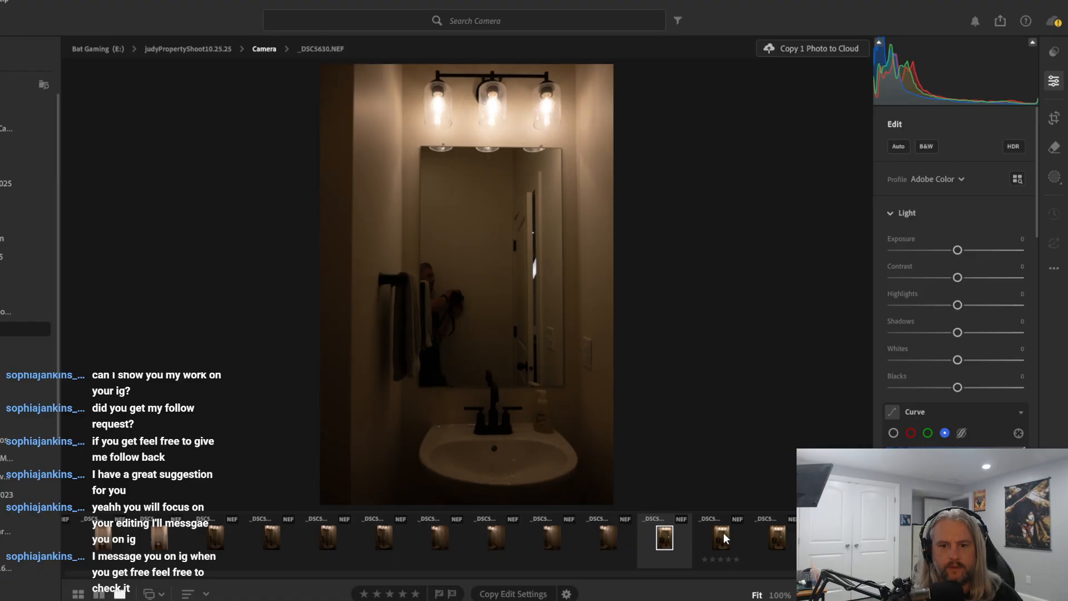
click(723, 533)
click(791, 543)
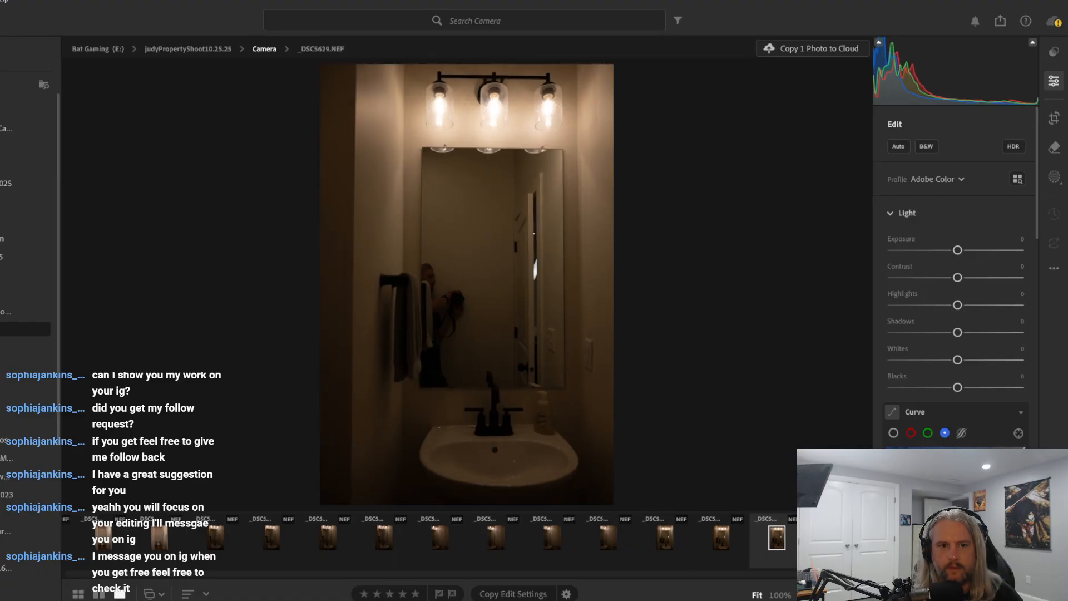
key(Right)
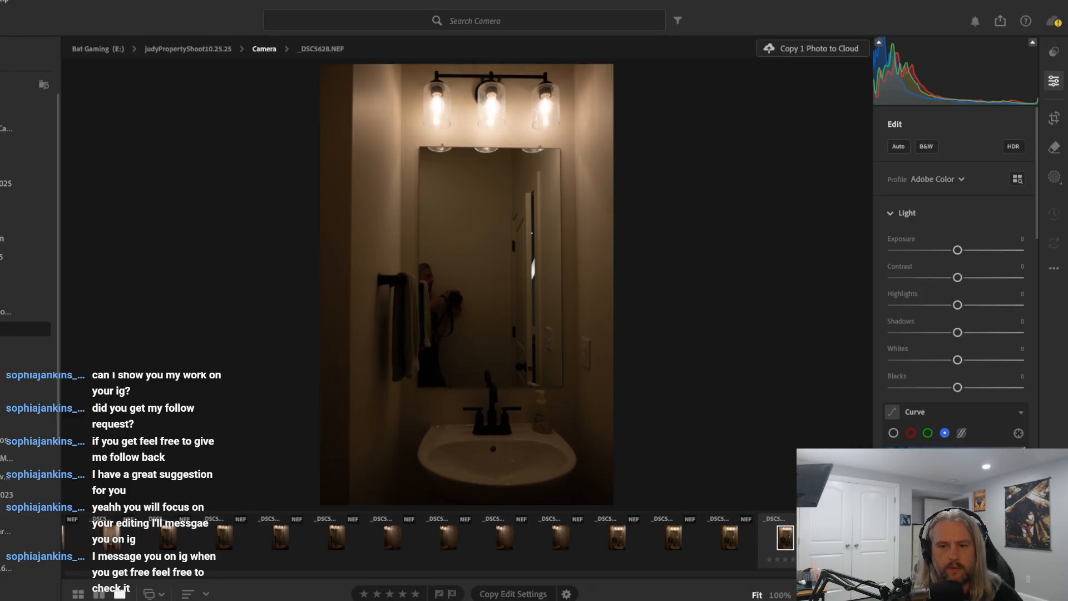
click(662, 536)
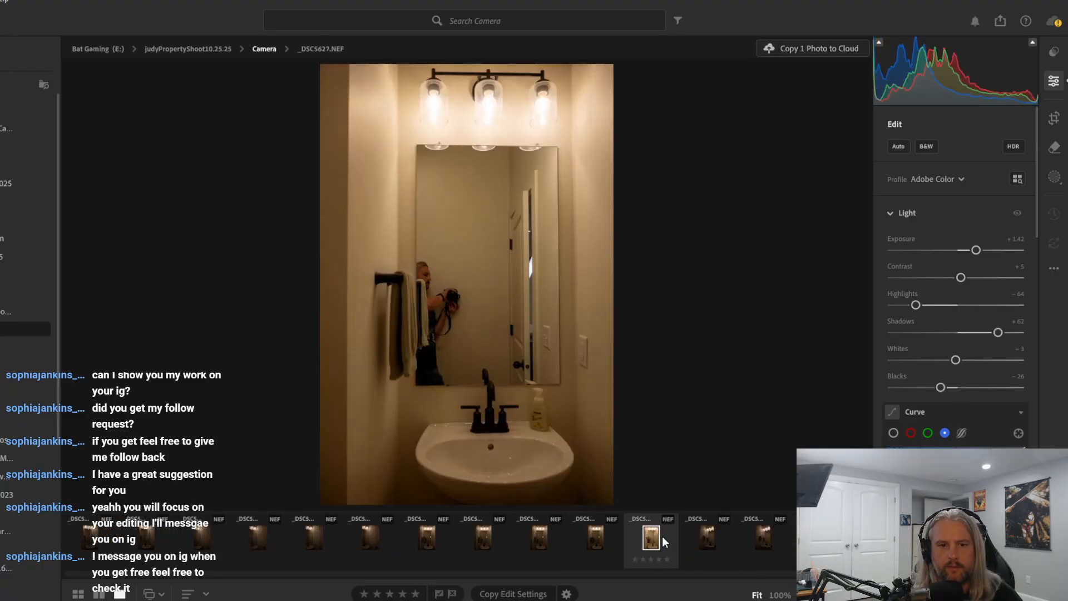
Compare the angled sink frames and apply the automatic light correction to _DSC5624.NEF
click(707, 536)
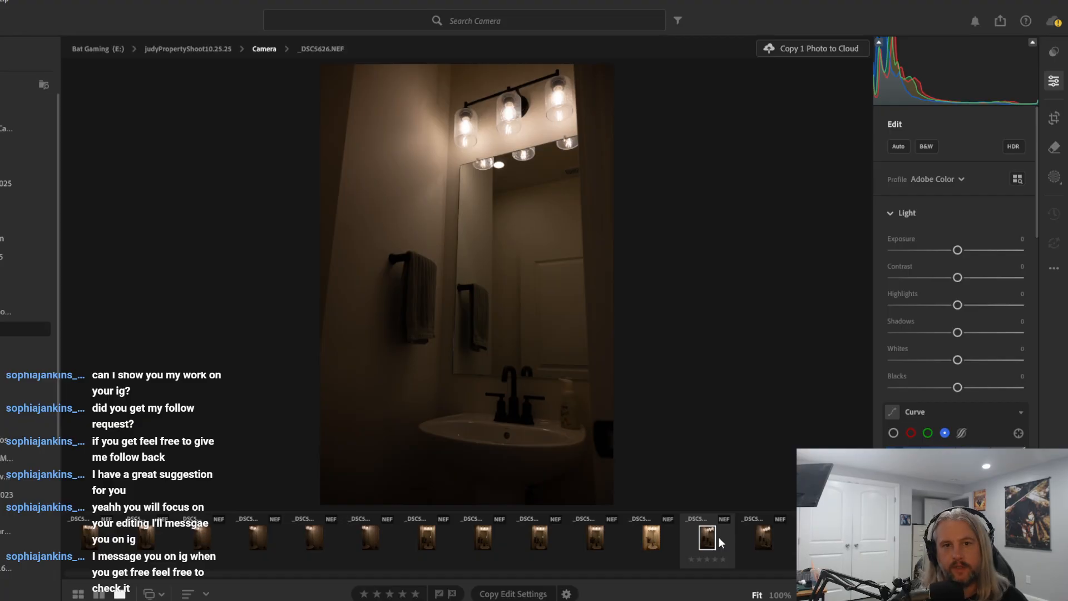
click(764, 538)
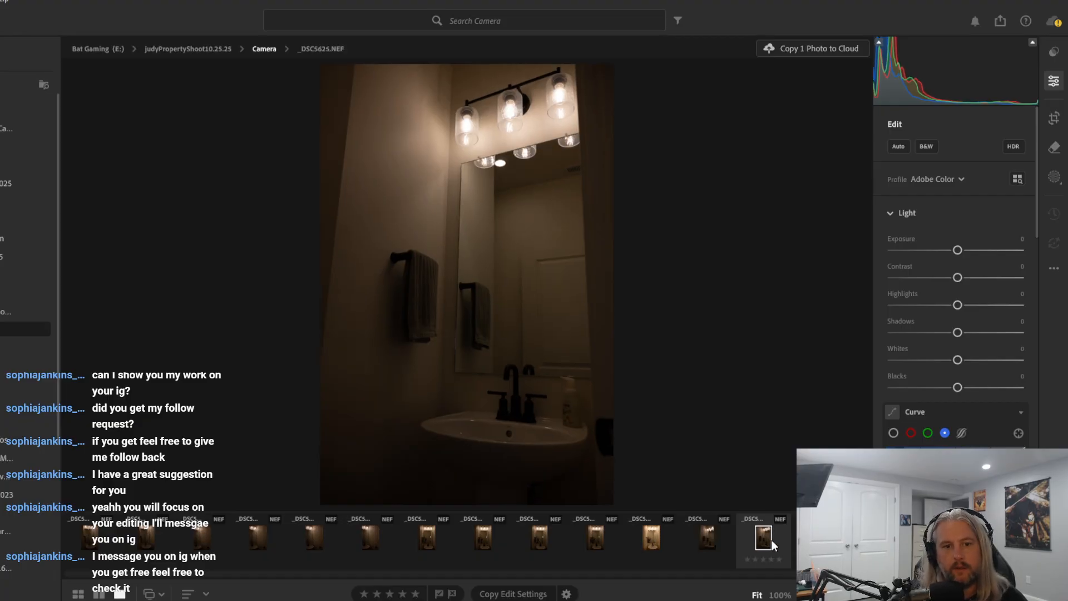
key(Left)
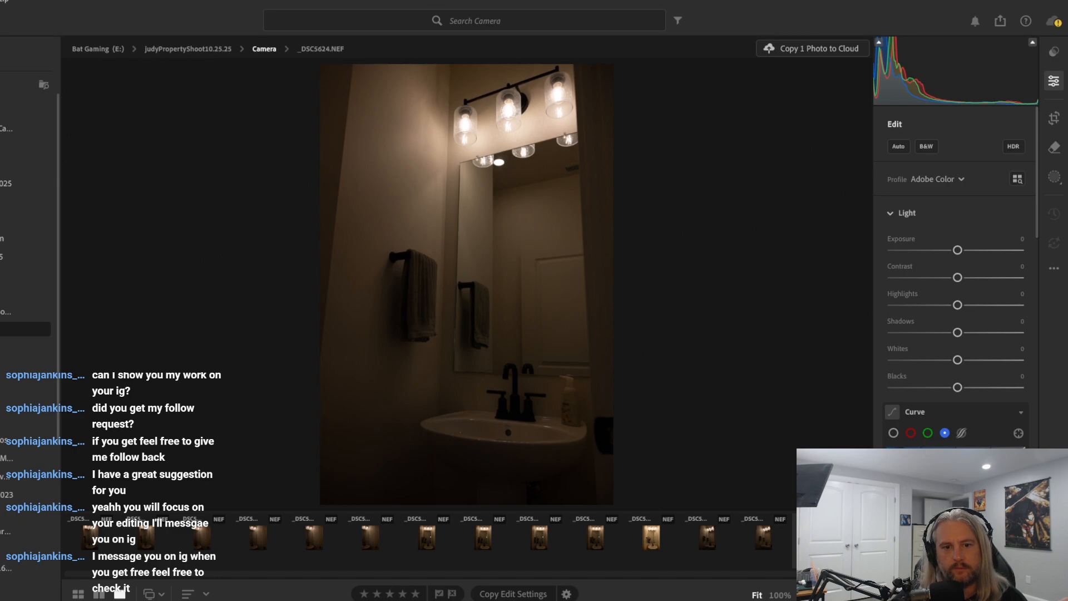
click(897, 146)
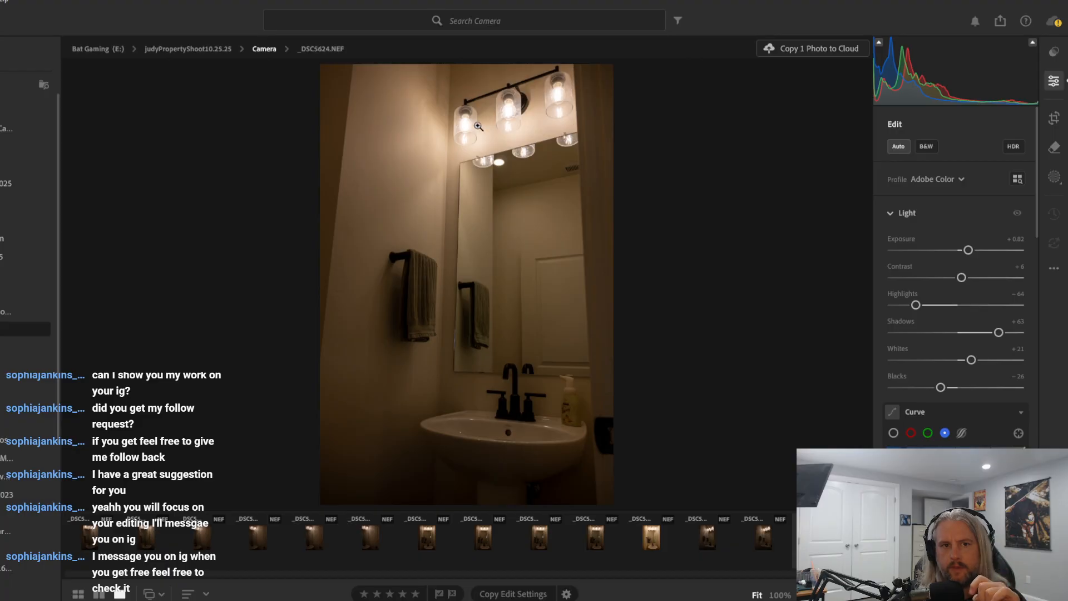
Try the angled sink photo with Exposure at +1.47, then reapply the automatic light correction
scroll(966, 292, down, 4)
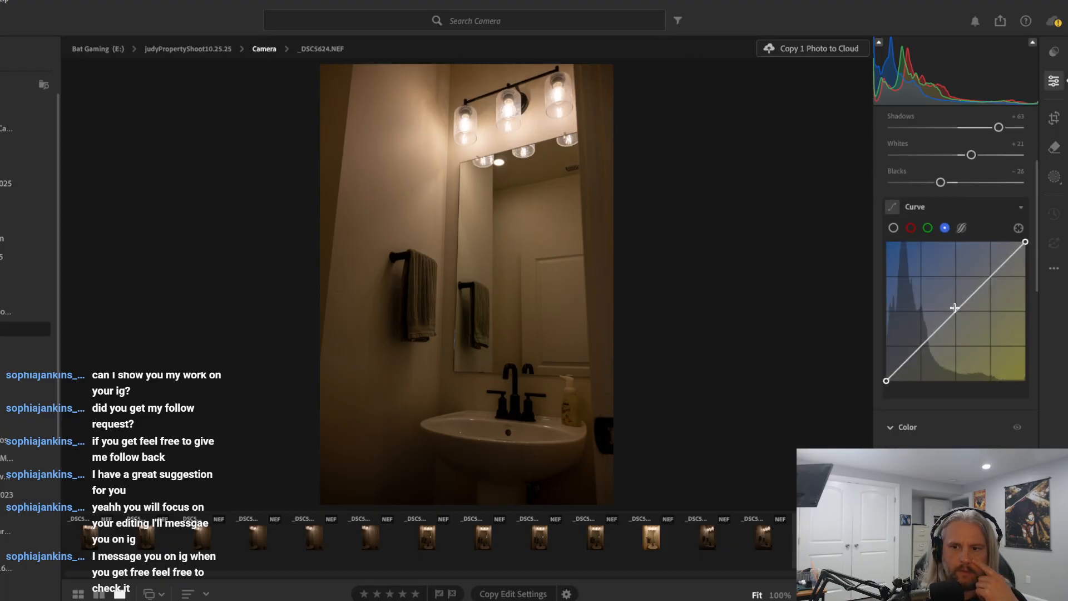
scroll(956, 311, up, 4)
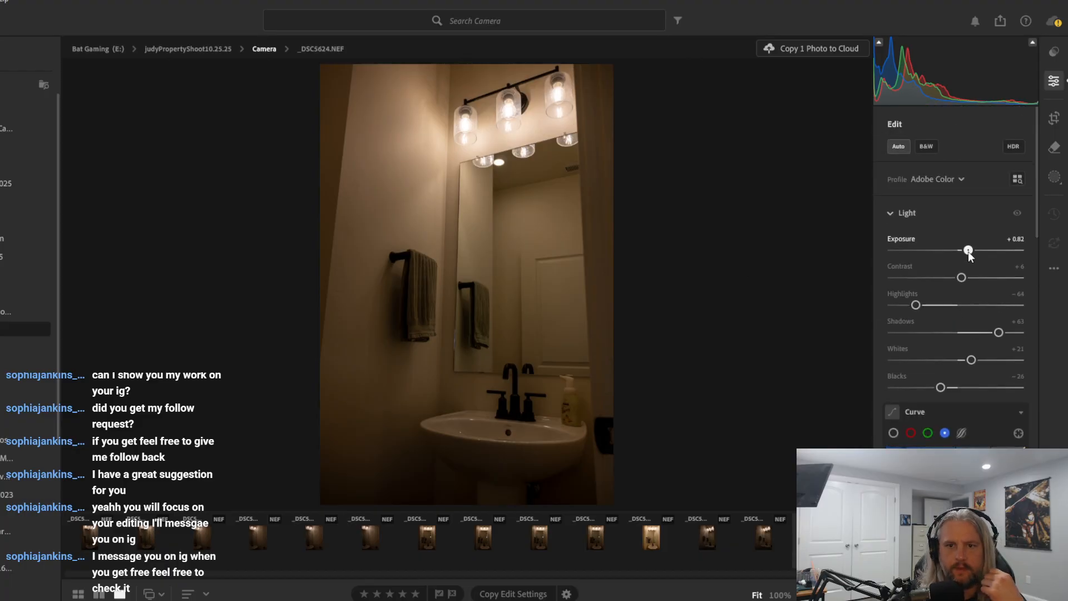
mouse_move(968, 251)
mouse_down()
mouse_move(995, 255)
mouse_move(976, 266)
mouse_up()
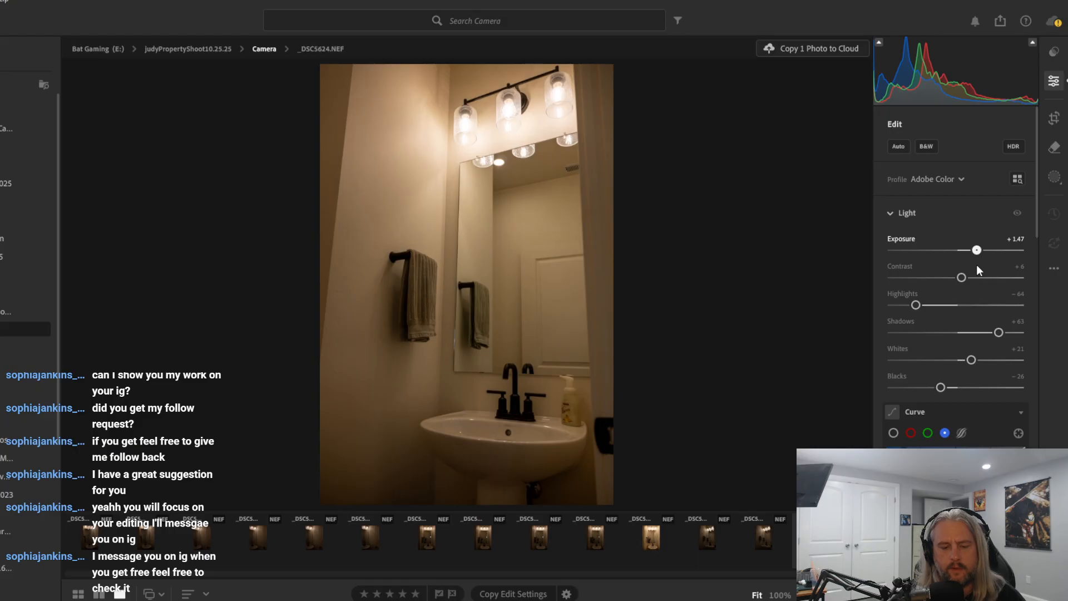
key(shift+a)
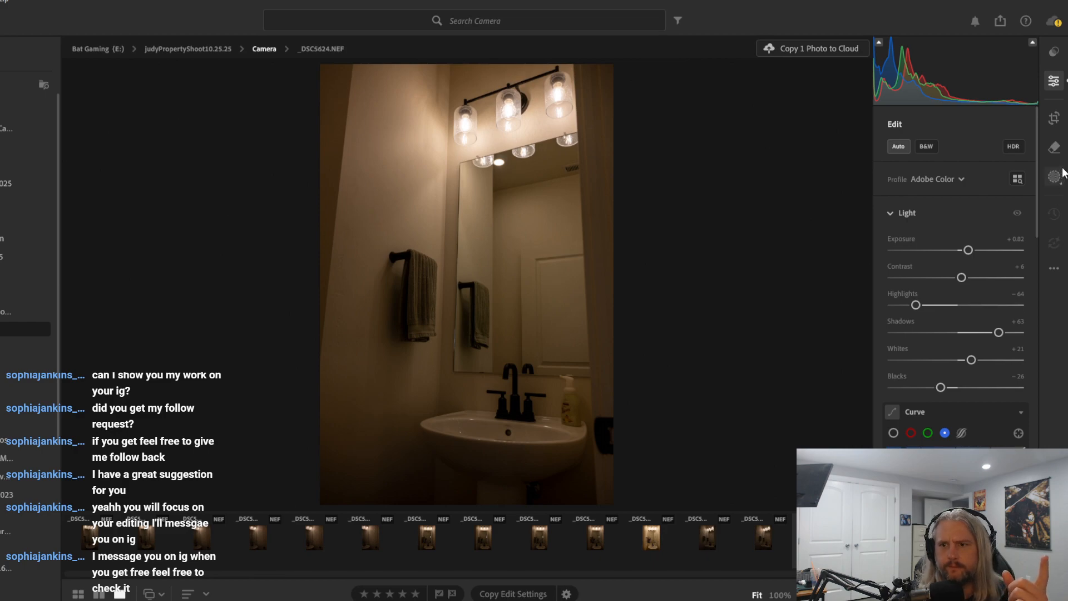
Try cropping the angled sink photo inward from both the left and right sides
click(1054, 117)
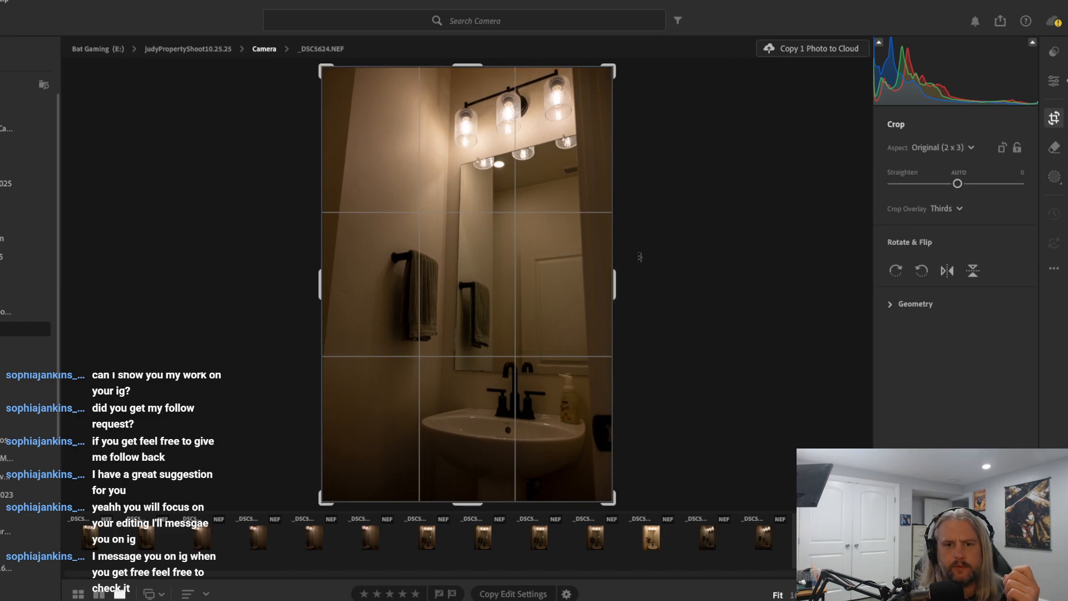
drag(616, 290, 607, 296)
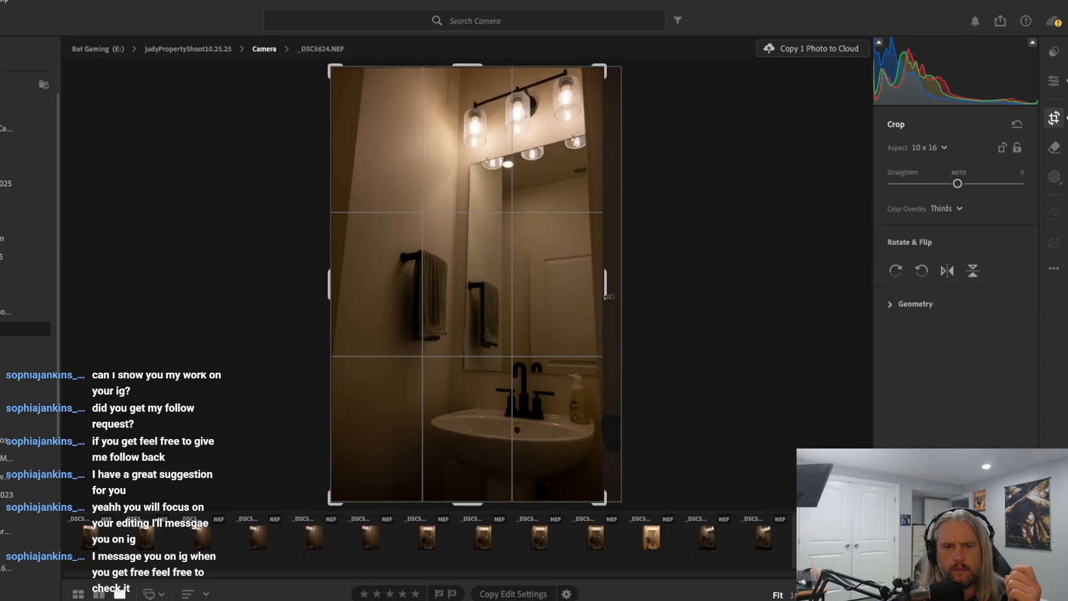
drag(330, 290, 341, 291)
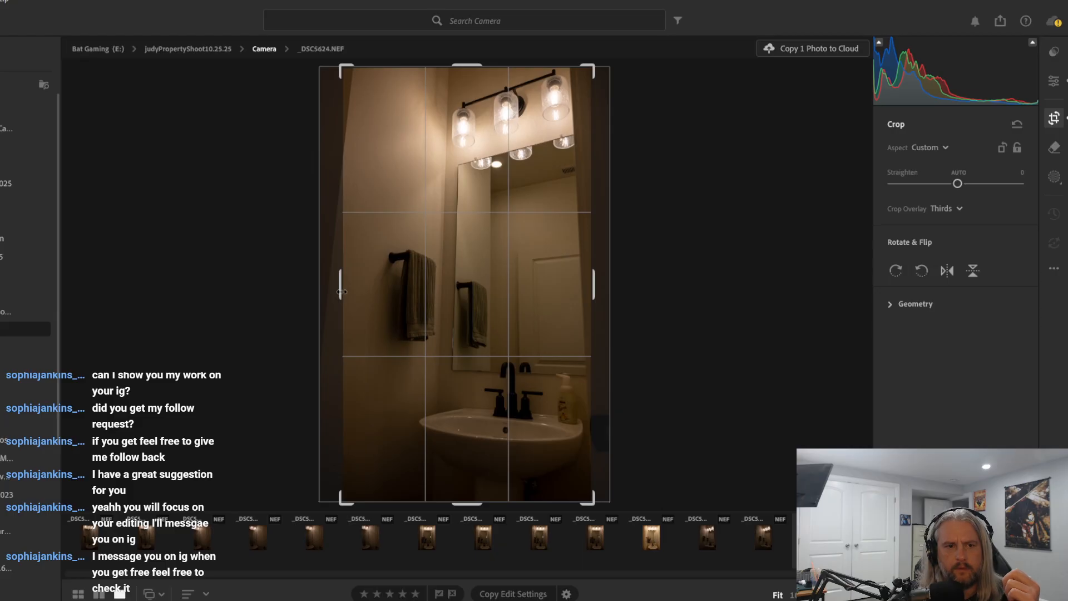
click(1053, 83)
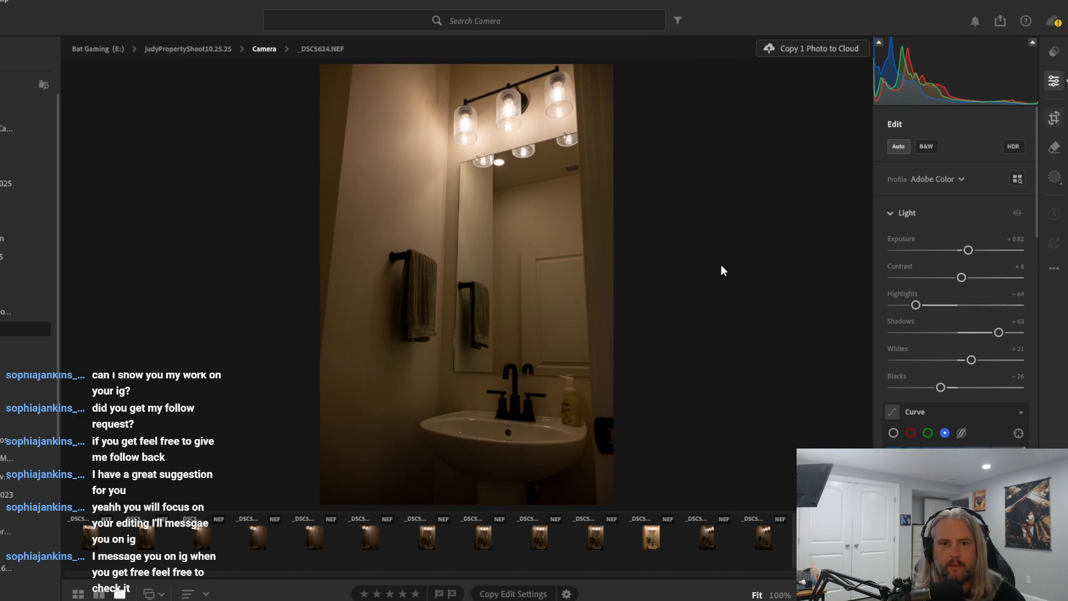
Crop a thin strip off the right side of the angled sink photo and return to the edit settings
key(c)
drag(616, 299, 610, 300)
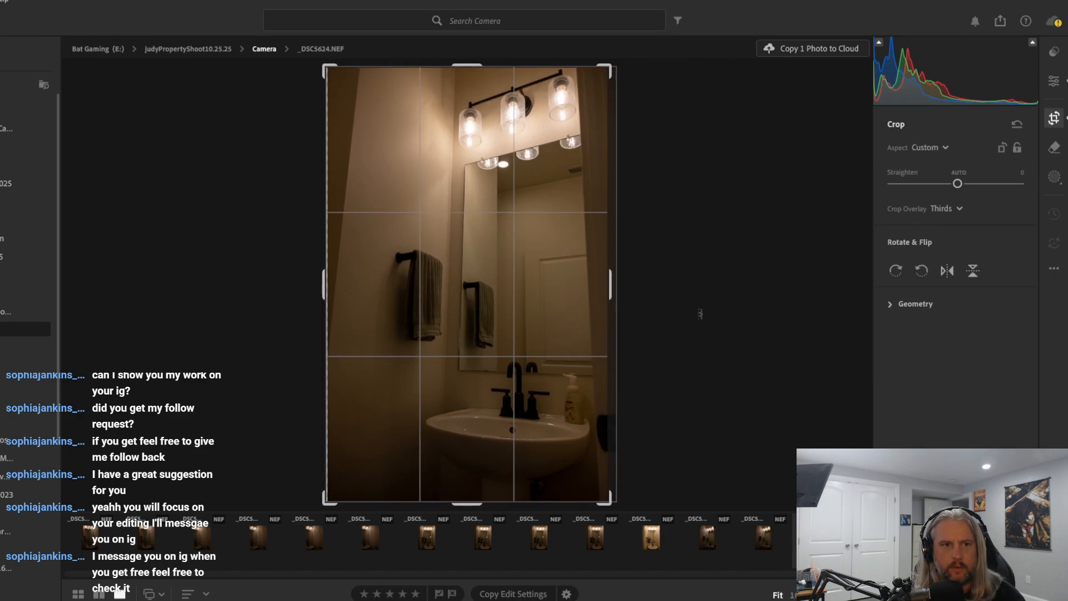
click(1053, 83)
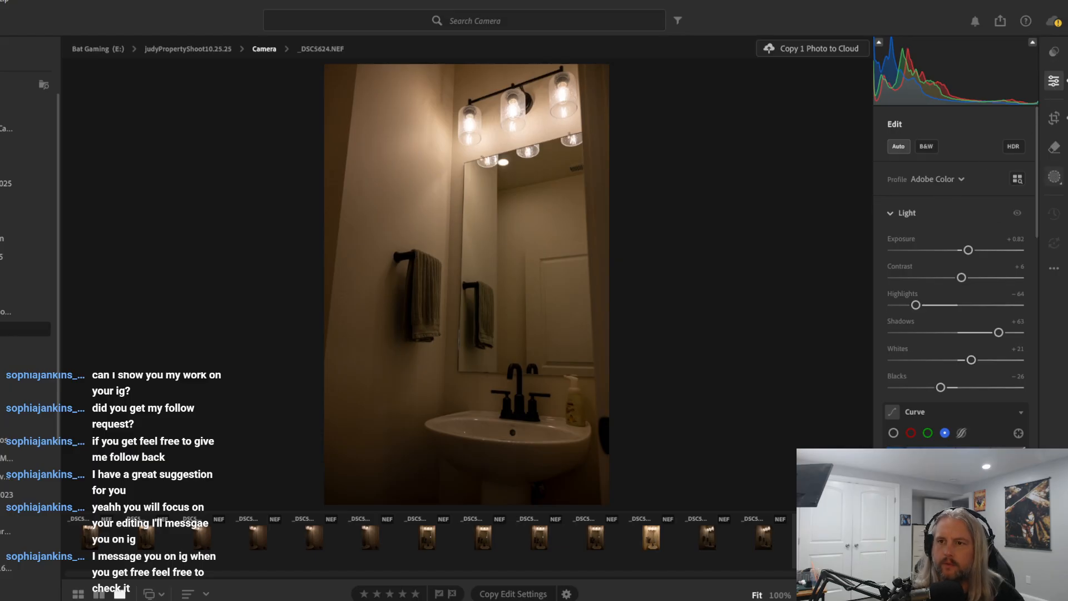
Set the angled sink photo's Exposure to +2.22
click(1055, 178)
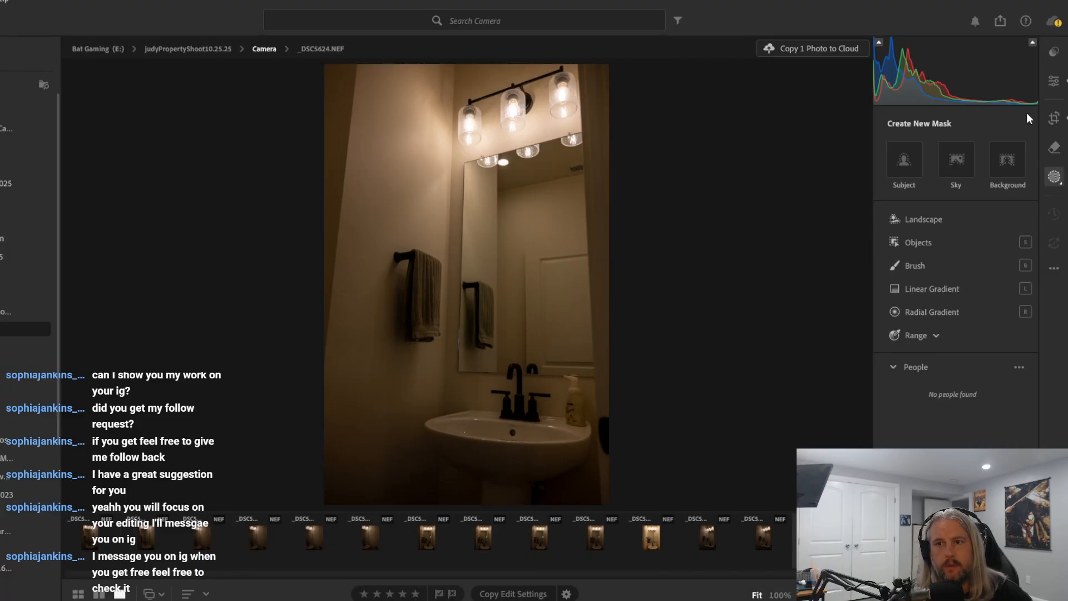
click(1053, 88)
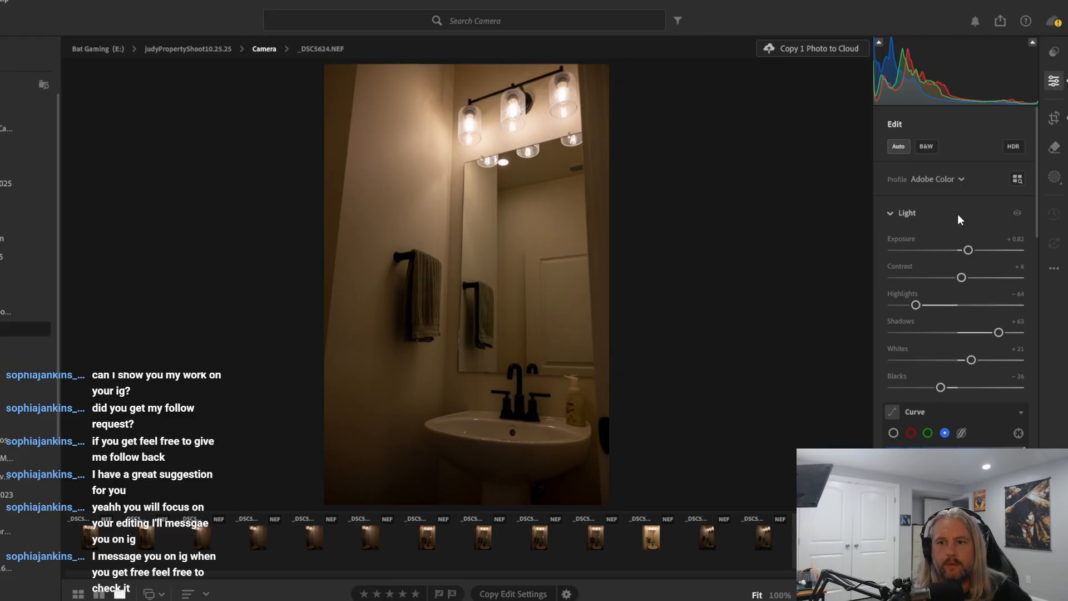
drag(964, 250, 989, 252)
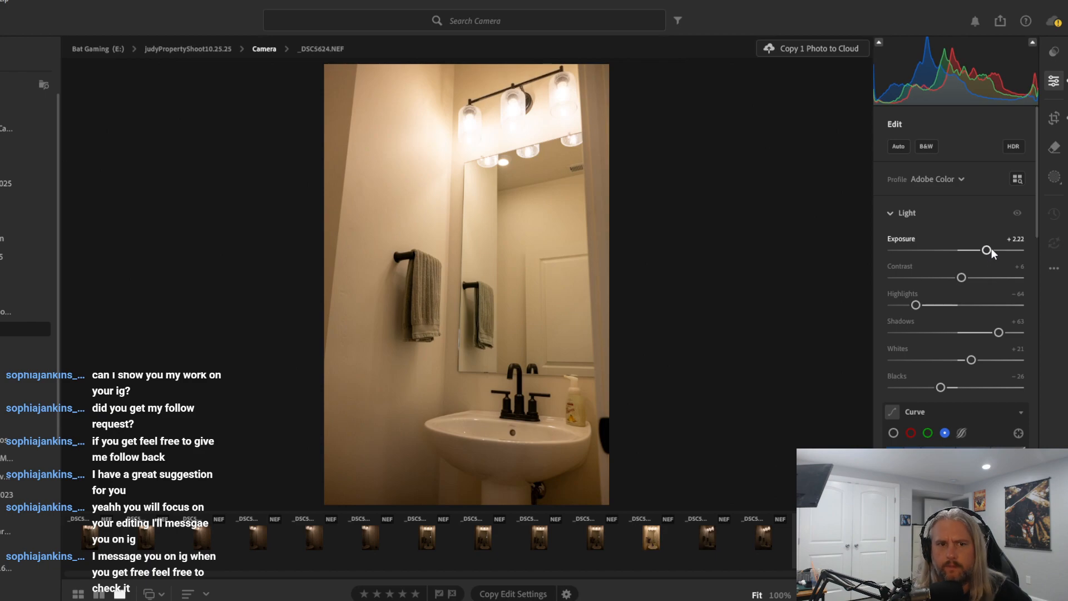
Paint a size 10 brush mask with Auto Mask over the light fixture and the bright wall beside the mirror
click(1056, 177)
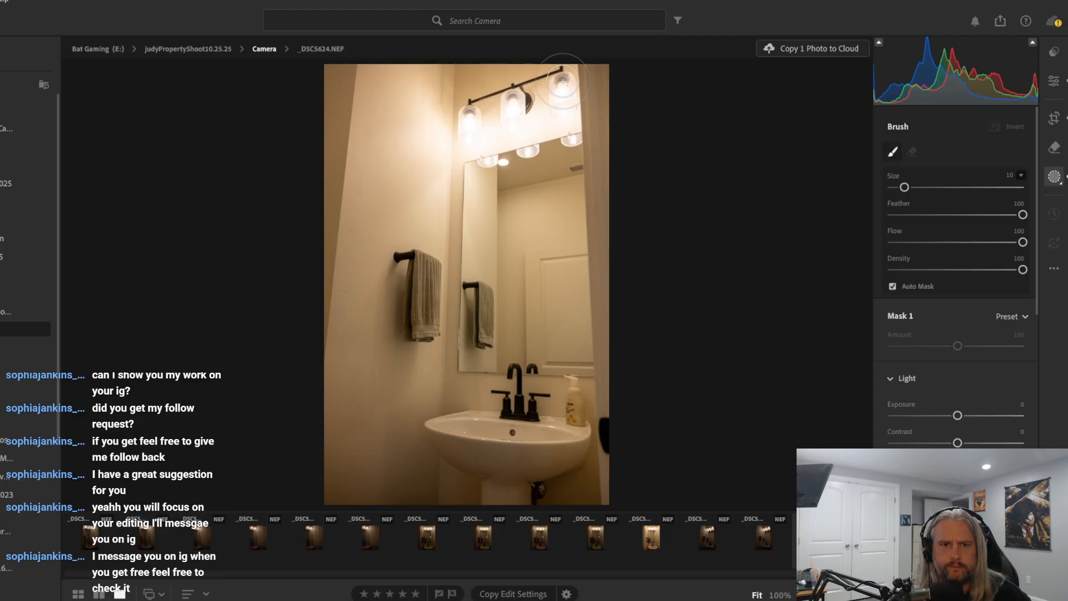
mouse_move(563, 82)
mouse_down()
mouse_move(470, 109)
mouse_move(459, 131)
mouse_move(481, 138)
mouse_move(570, 109)
mouse_up()
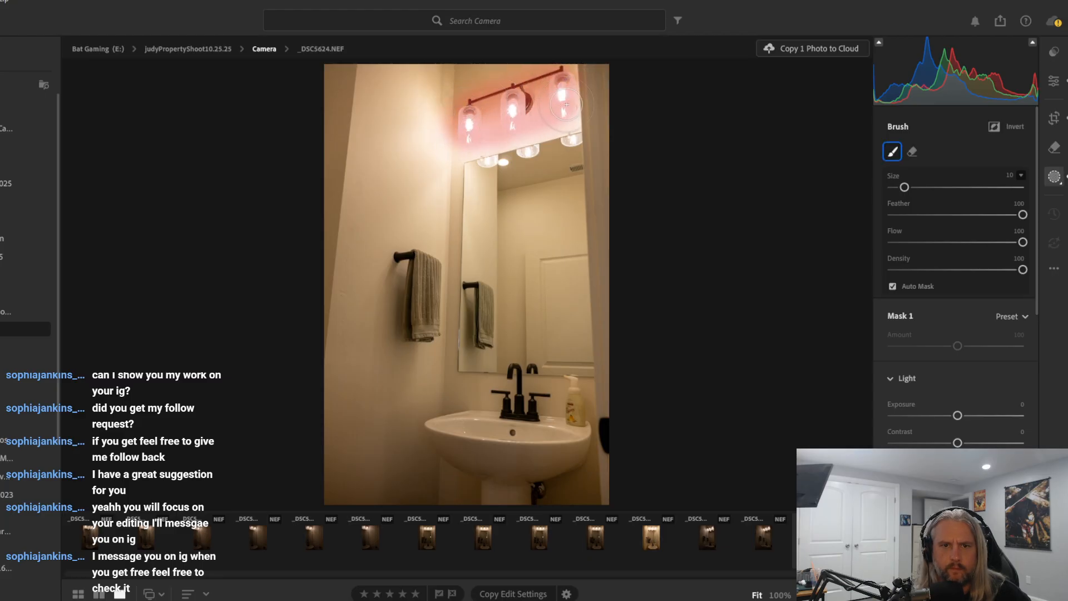
mouse_move(425, 95)
mouse_down()
mouse_move(448, 161)
mouse_move(432, 226)
mouse_up()
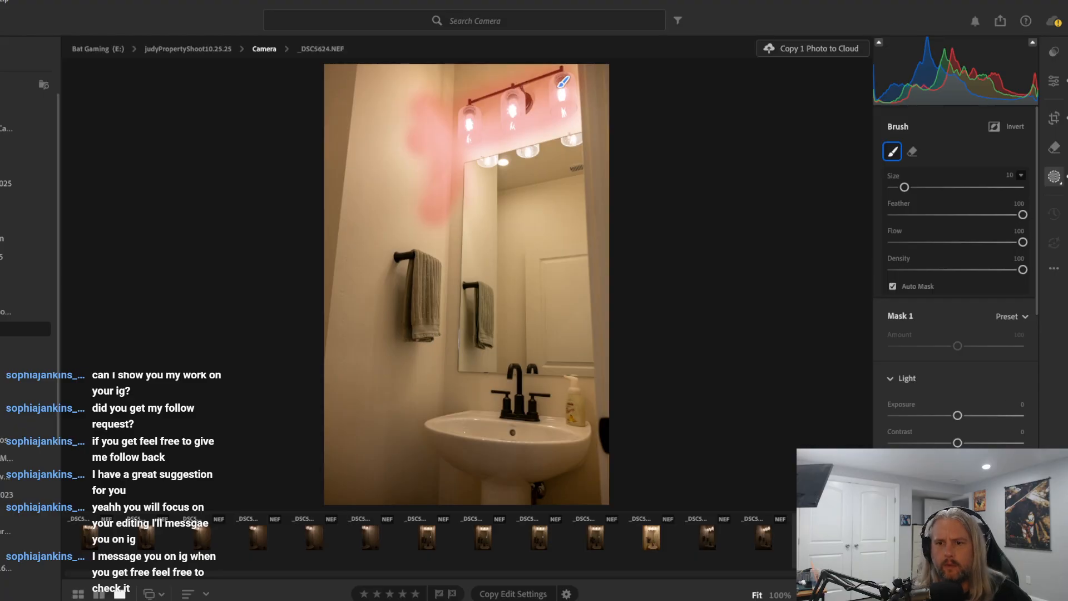
Try the brush mask with Exposure at -2.44 and with Highlights fully lowered, undoing each change
drag(957, 416, 922, 426)
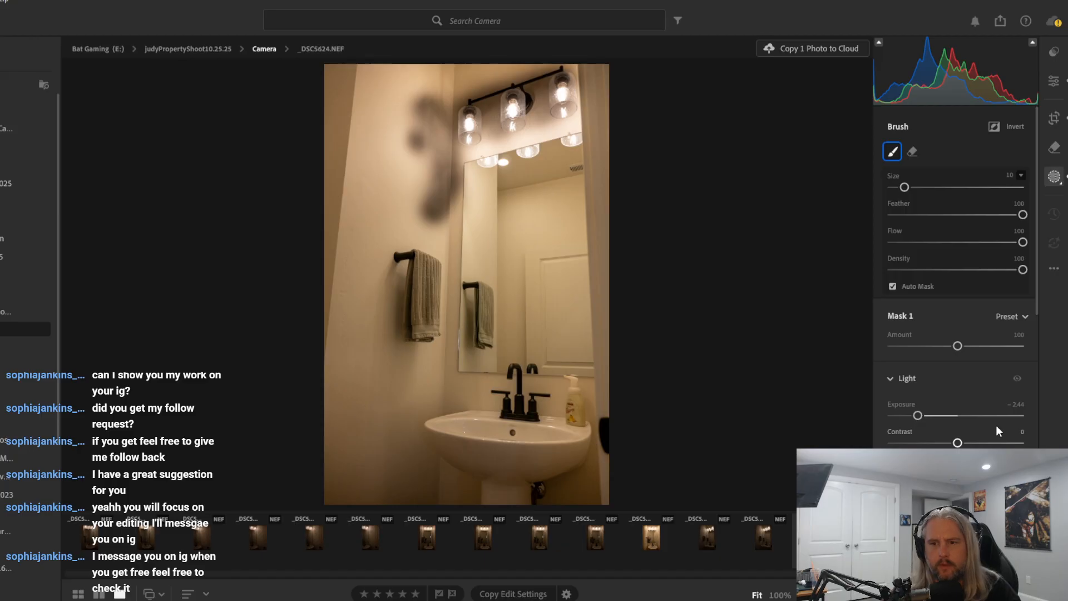
key(ctrl+z)
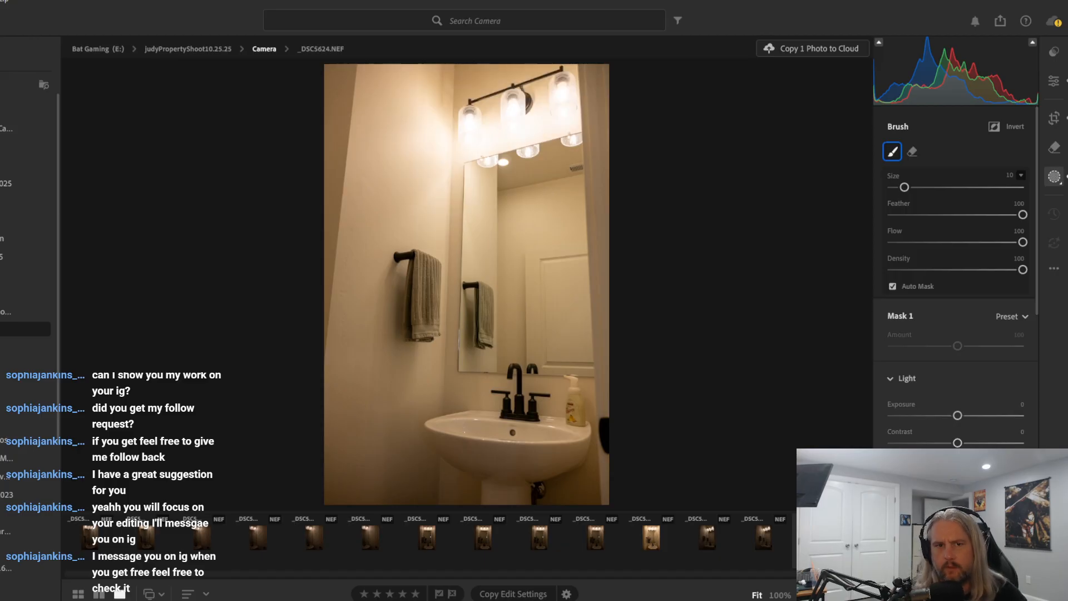
drag(958, 470, 888, 470)
key(ctrl+z)
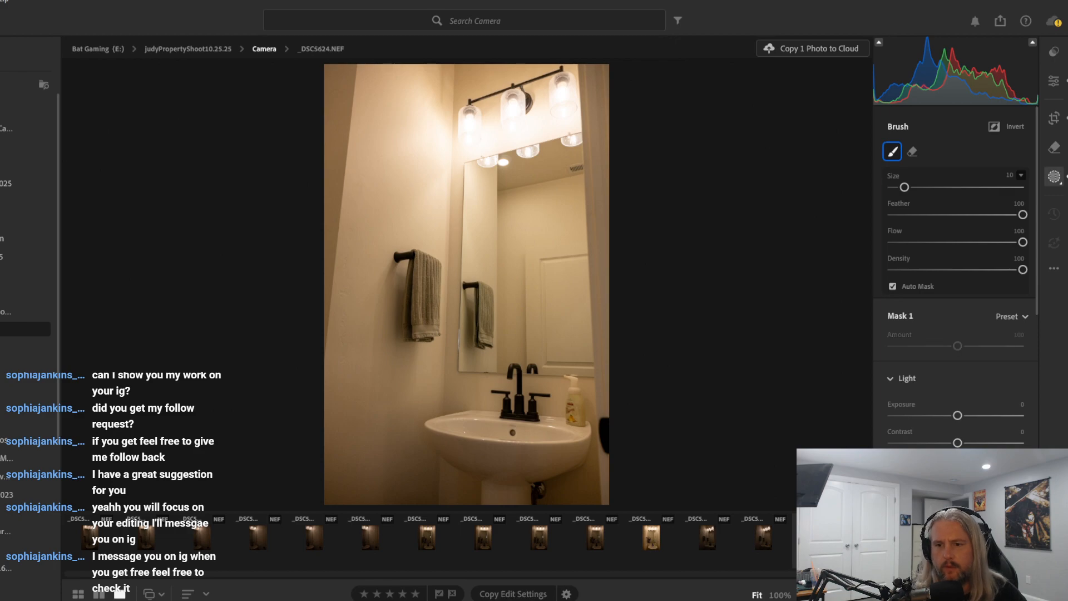
Lower the brush mask's Highlights moderately and set the whole photo's Highlights to -100
drag(958, 470, 935, 470)
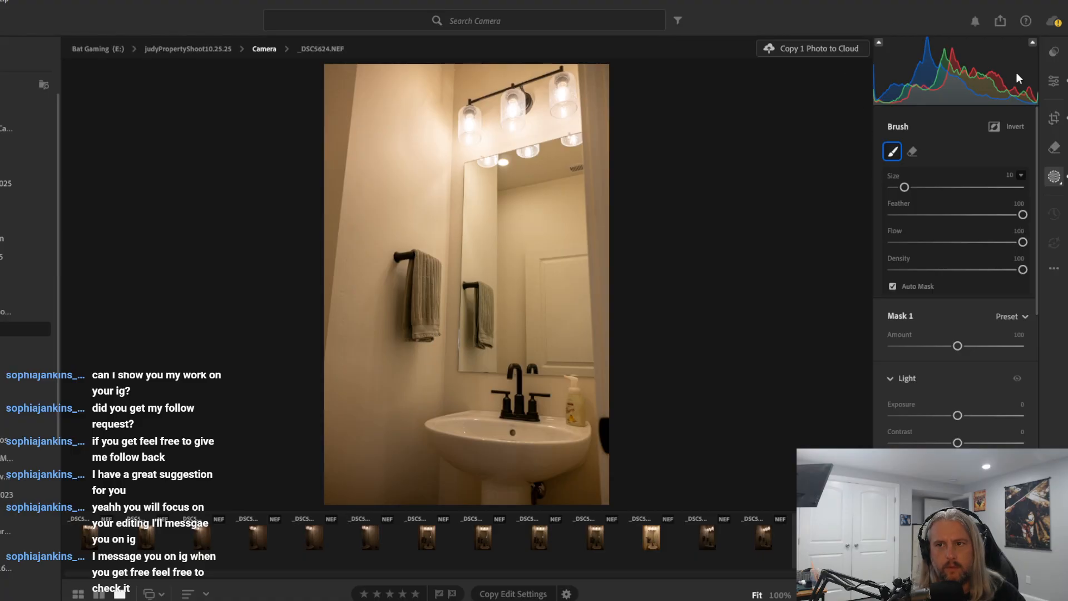
click(1054, 81)
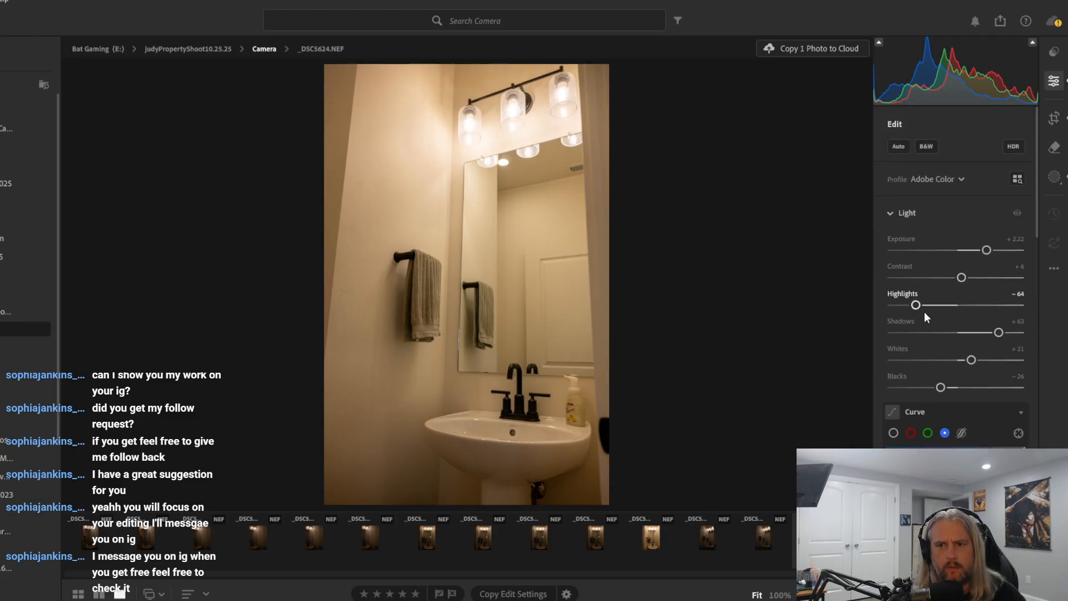
drag(917, 308, 863, 309)
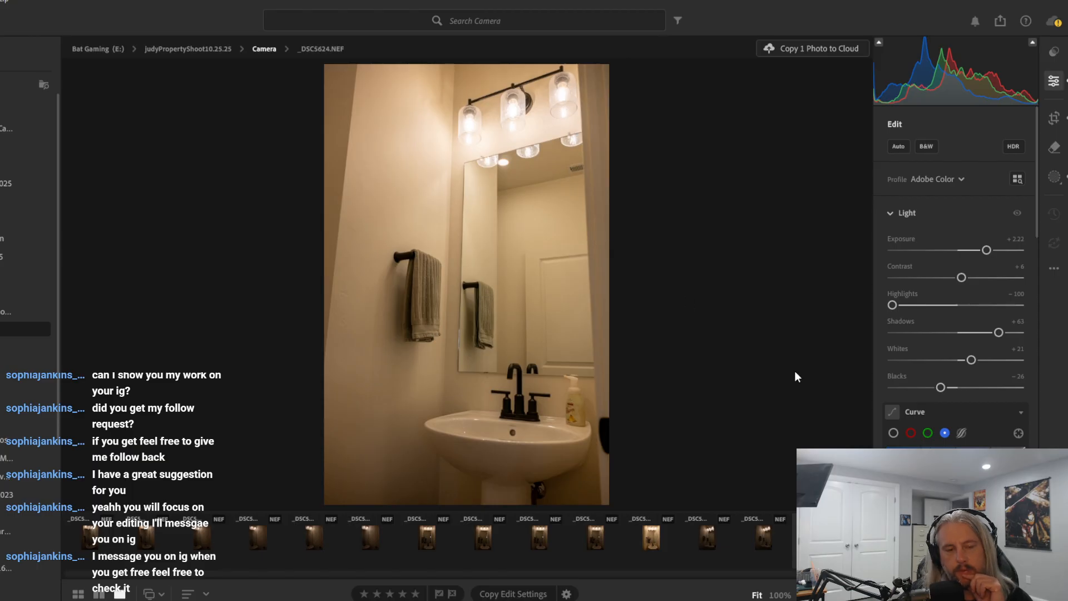
Try the whole sink photo's Exposure at +2.64 and undo the change
drag(988, 252, 994, 249)
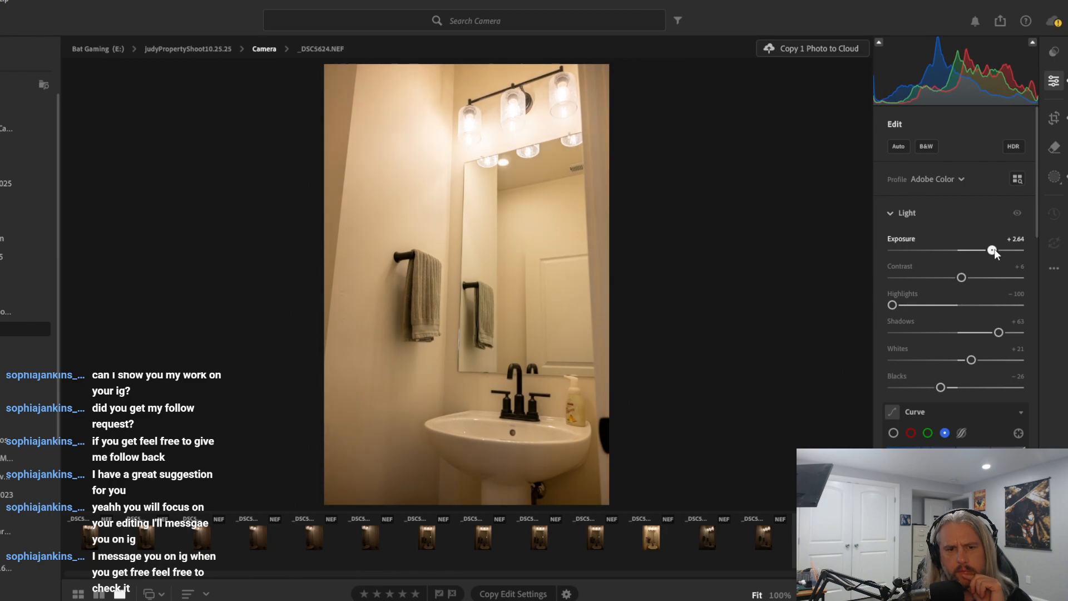
key(ctrl+z)
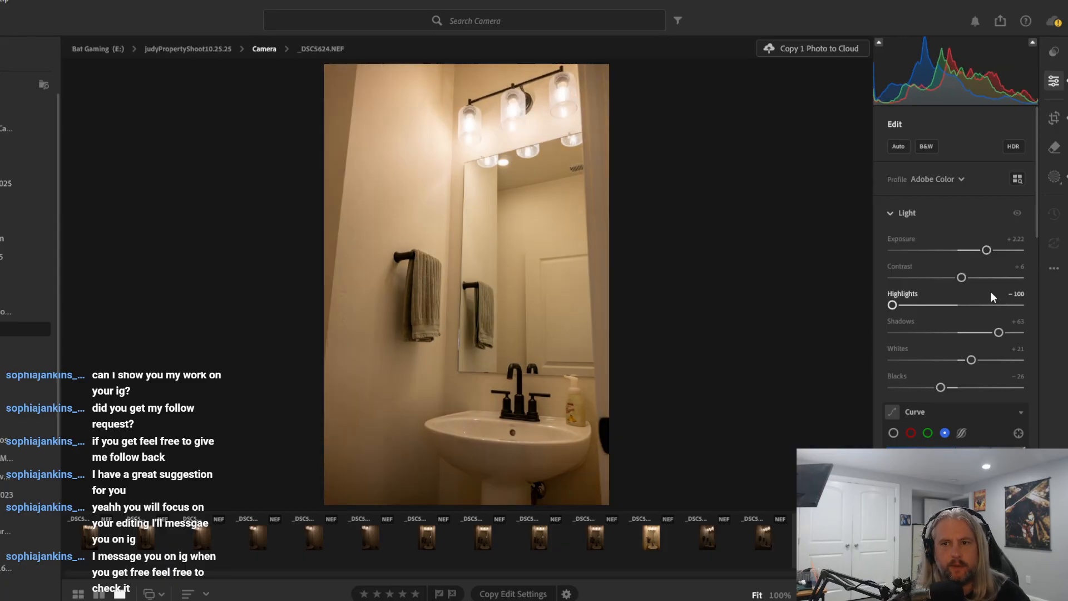
Try the brush mask with Contrast at +26 and with Dehaze at +100, resetting each to zero
click(1054, 177)
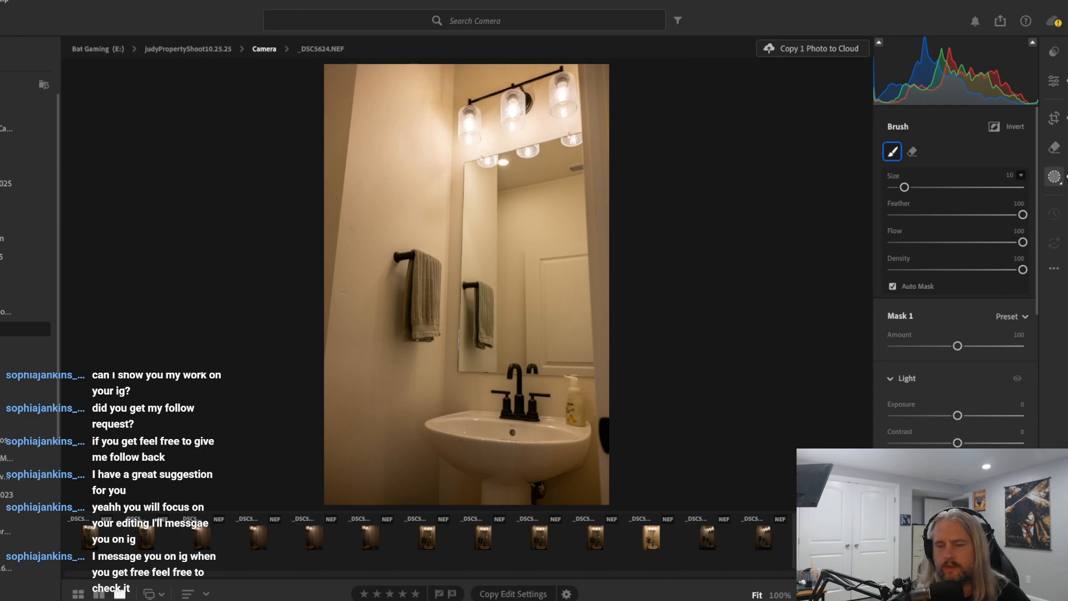
scroll(1006, 422, down, 3)
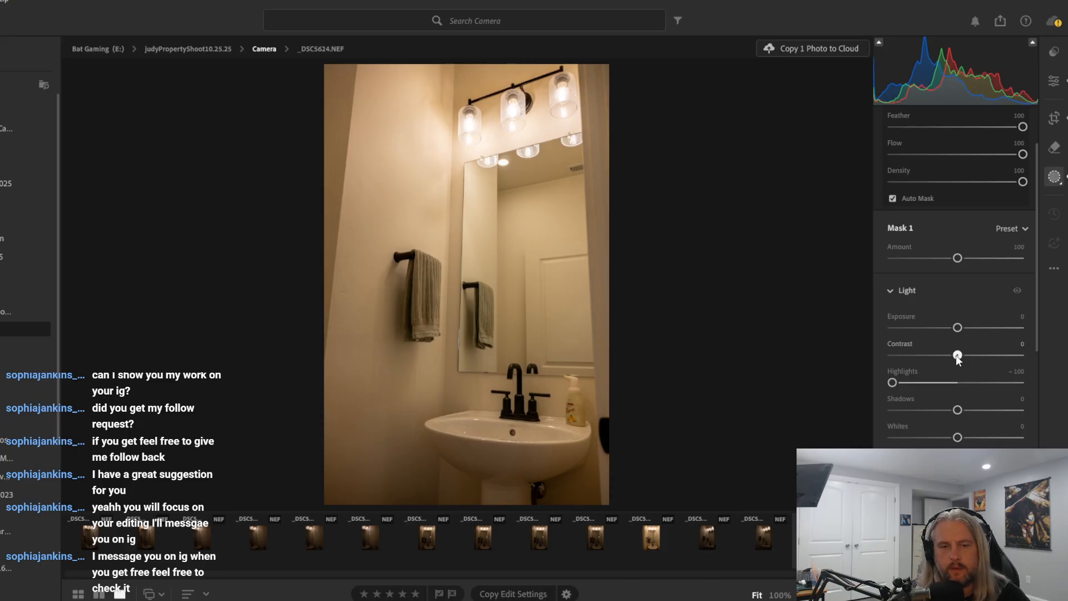
drag(957, 356, 971, 358)
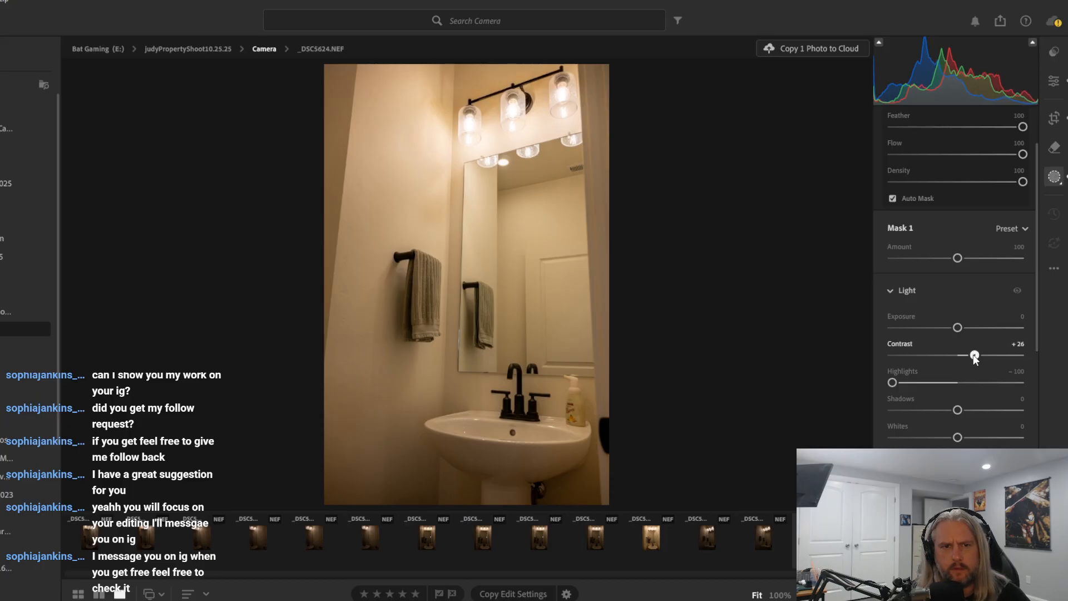
double_click(973, 355)
scroll(979, 366, down, 4)
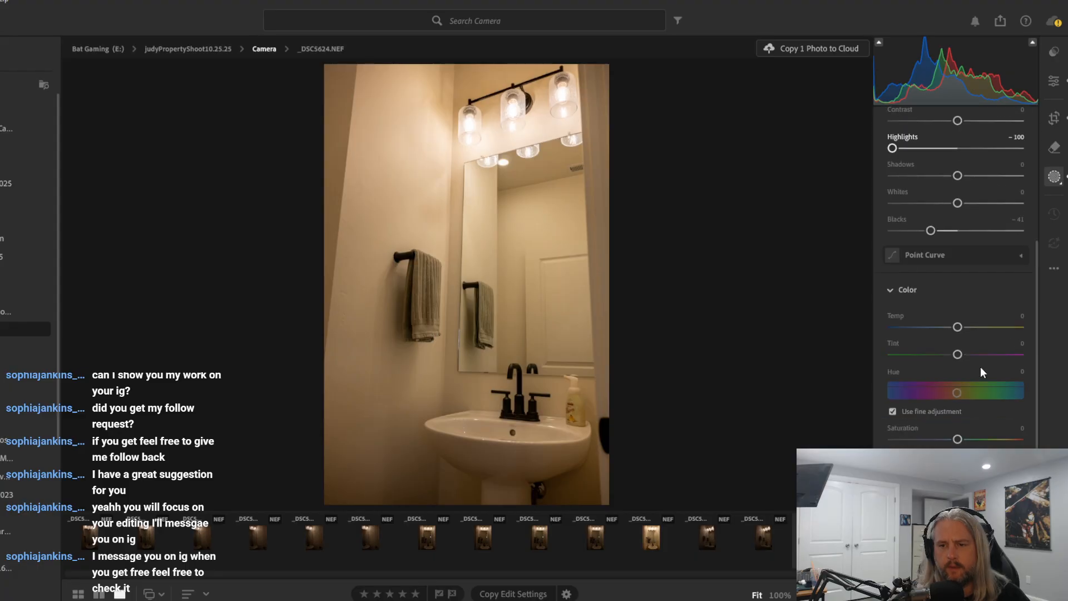
scroll(980, 366, down, 5)
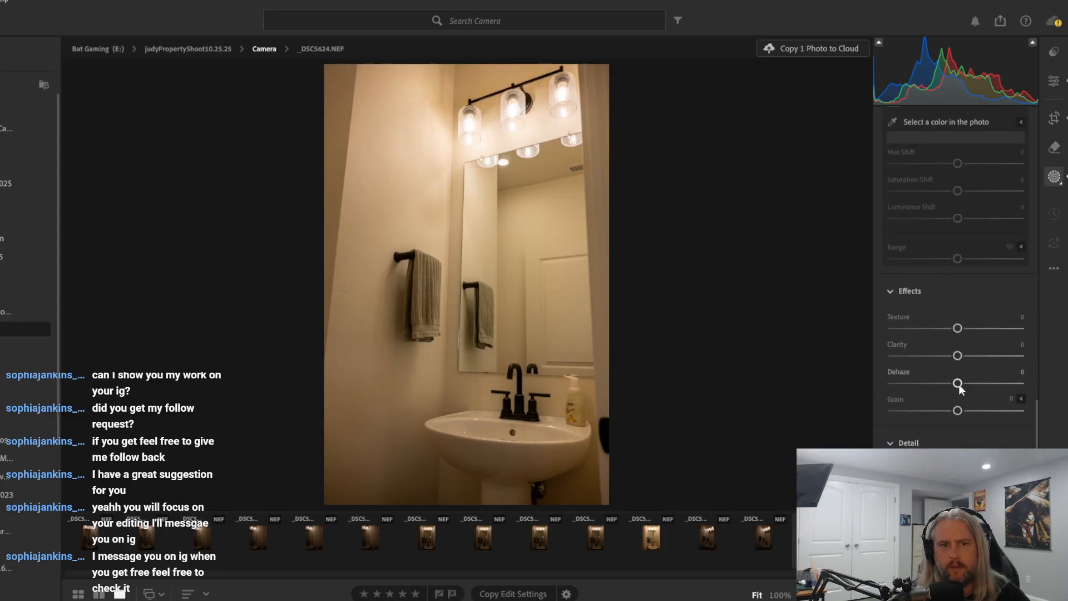
drag(960, 385, 1026, 379)
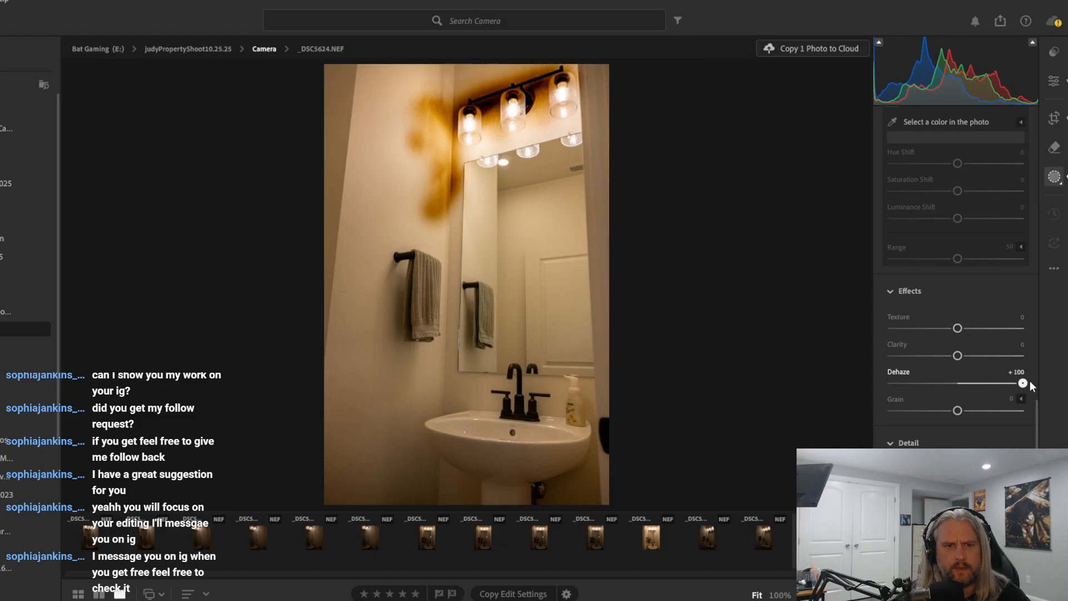
double_click(1028, 382)
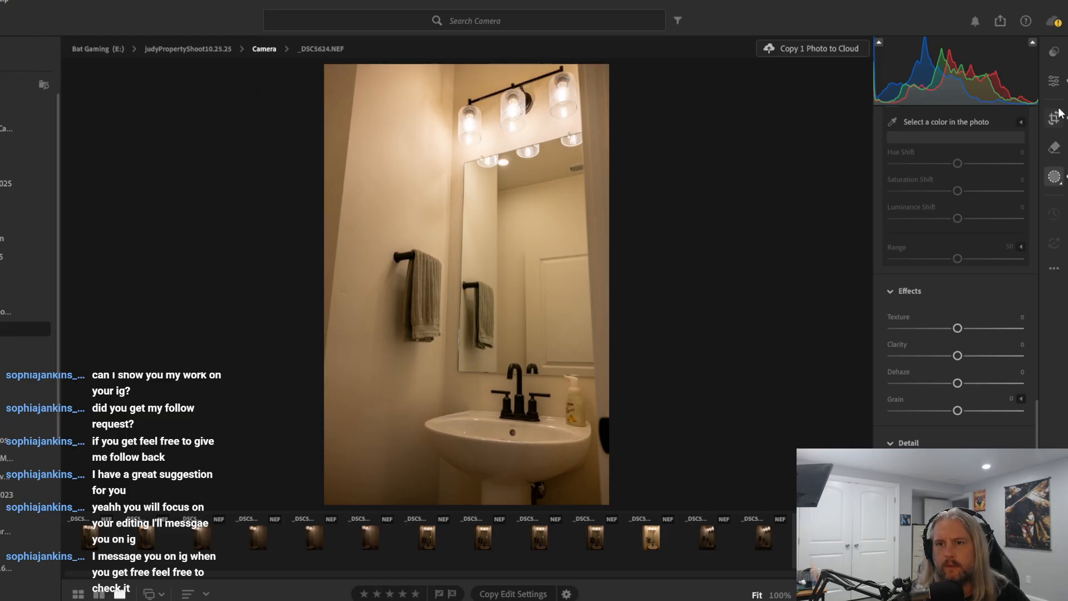
Straighten the angled sink photo automatically with the Crop tool and return to editing
click(1056, 82)
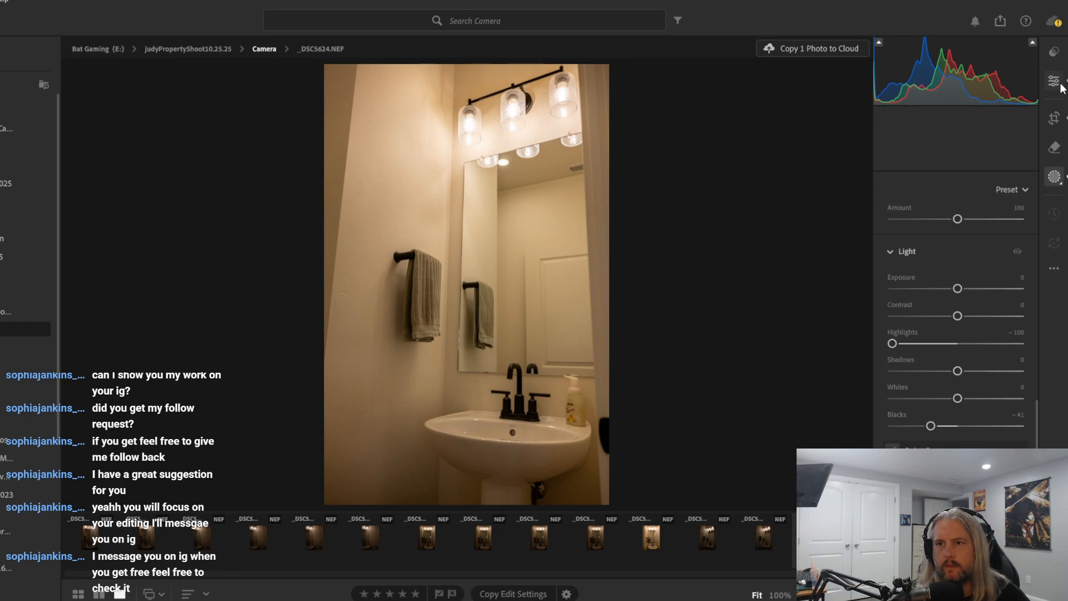
click(1059, 121)
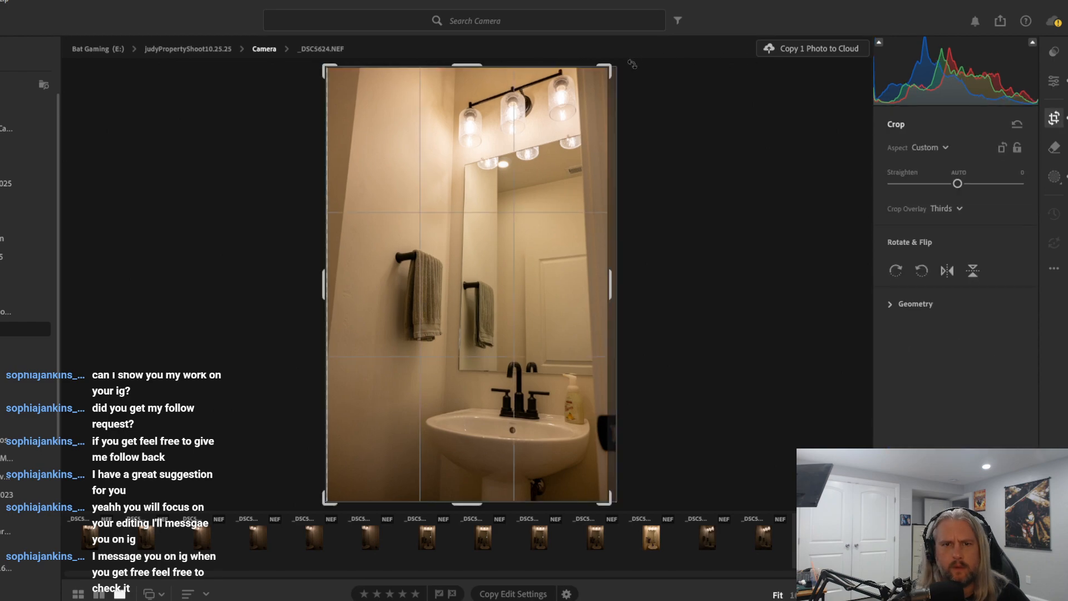
click(960, 172)
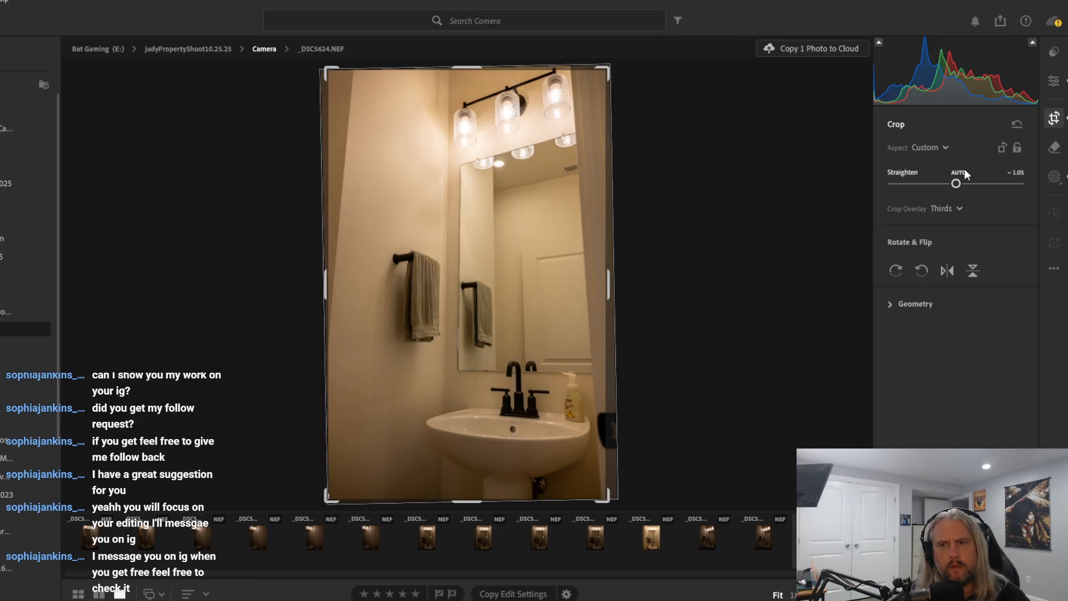
click(1055, 88)
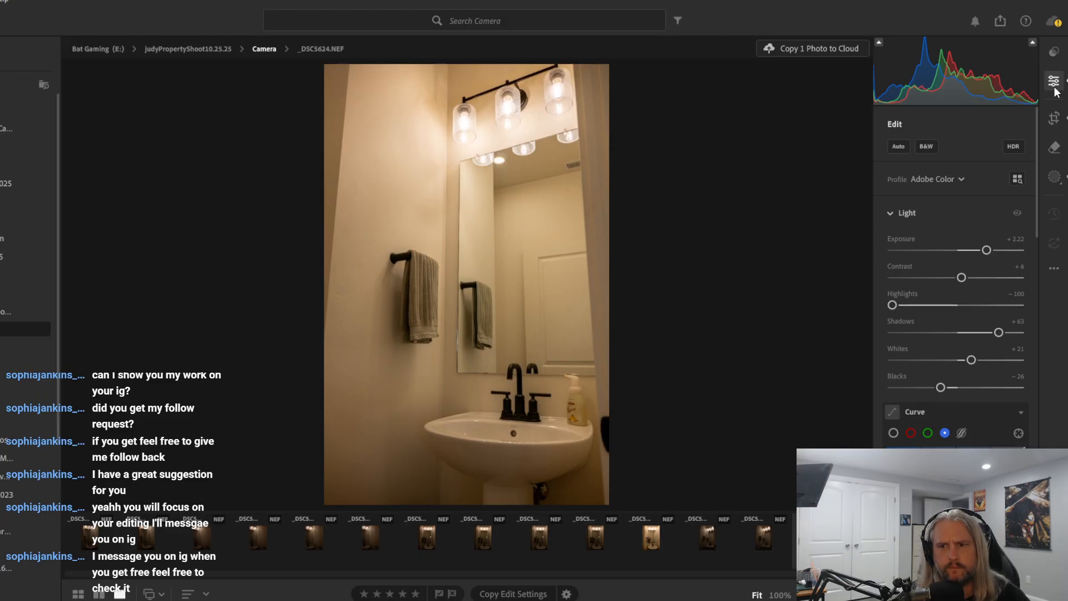
Crop the sink photo slightly tighter along its right and left sides
click(1051, 120)
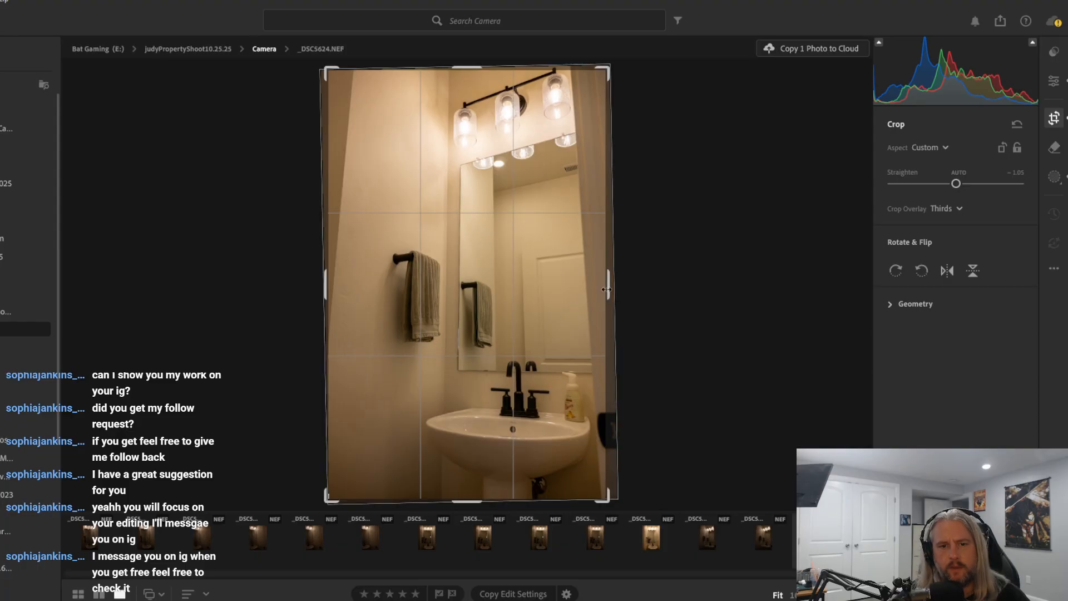
drag(607, 290, 601, 295)
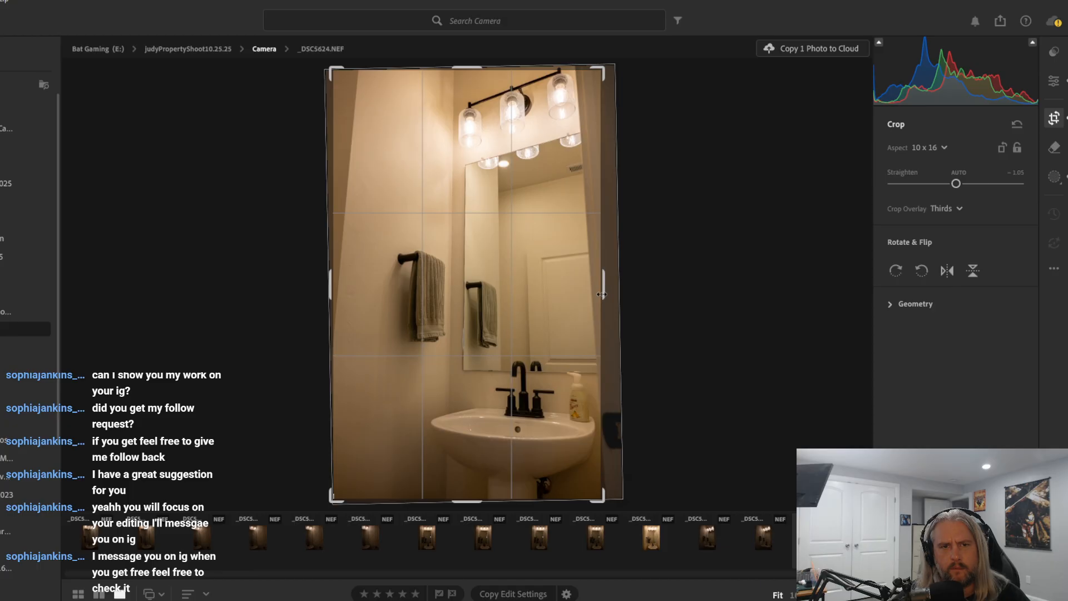
drag(333, 295, 332, 296)
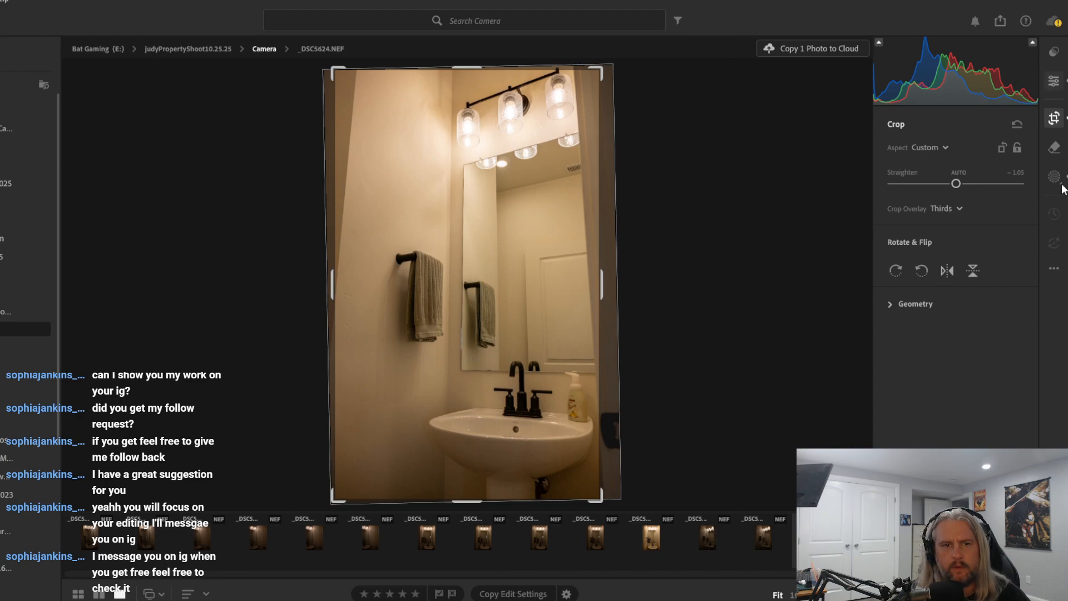
key(e)
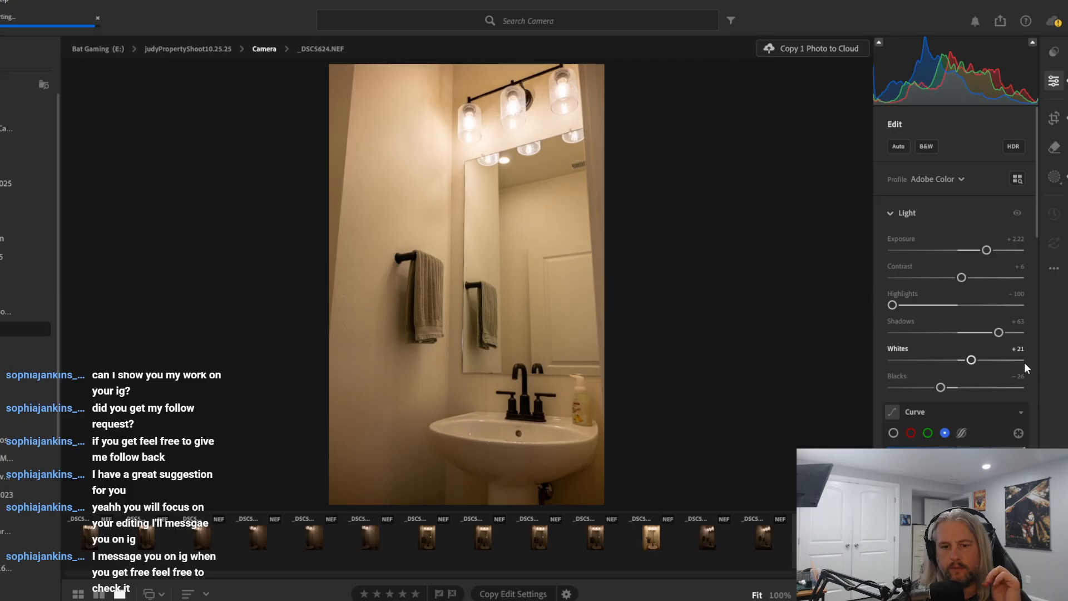
Browse the shoot's frames beyond the finished sink photo, viewing toilet photo _DSC5640.NEF, to find the next set
scroll(405, 549, down, 2)
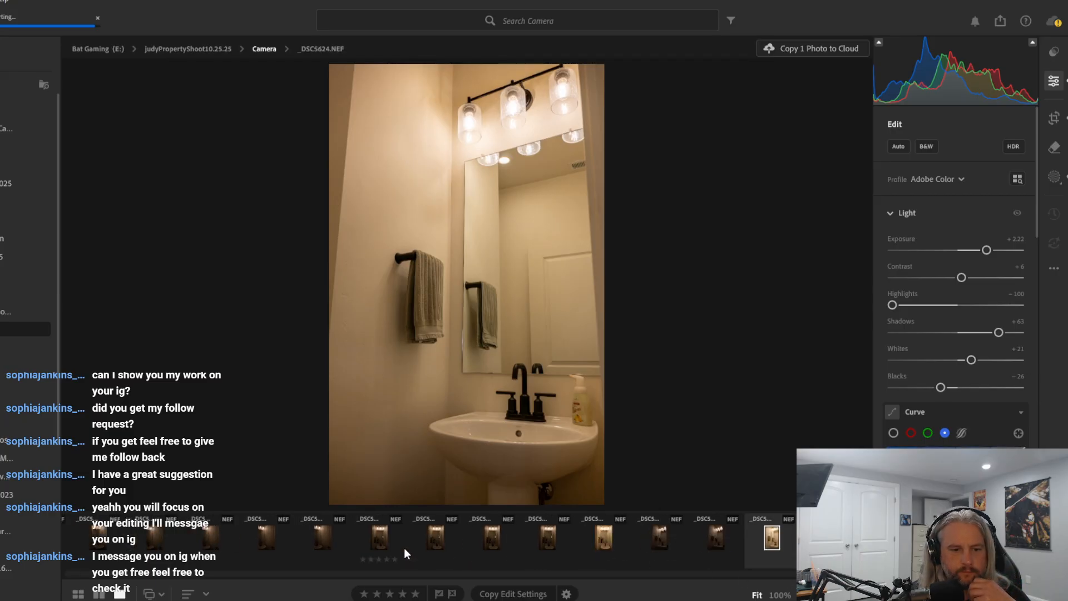
scroll(405, 550, up, 5)
scroll(405, 549, up, 4)
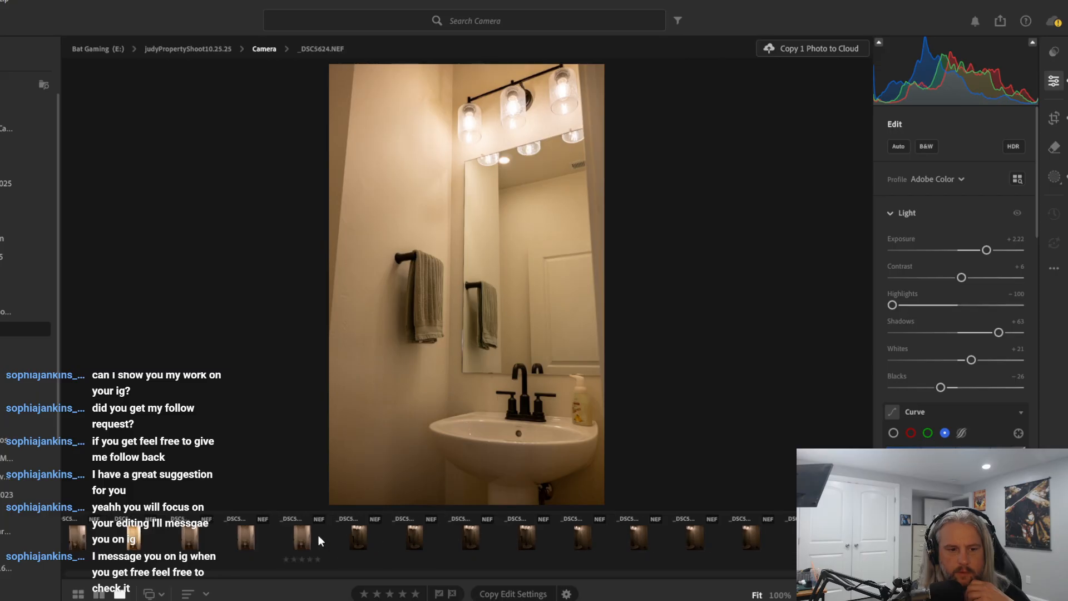
click(318, 535)
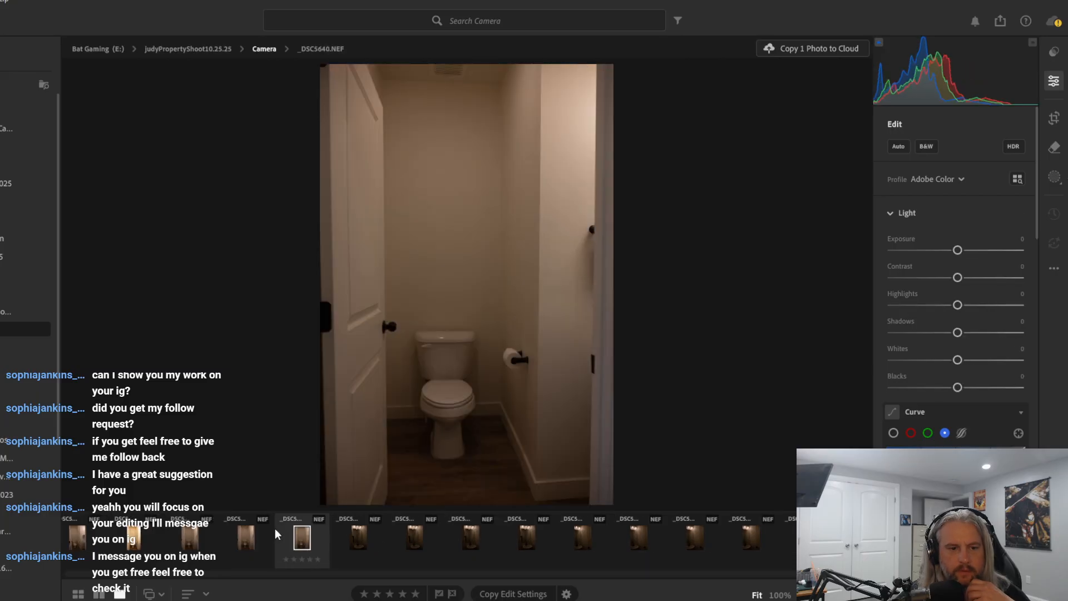
scroll(275, 534, up, 6)
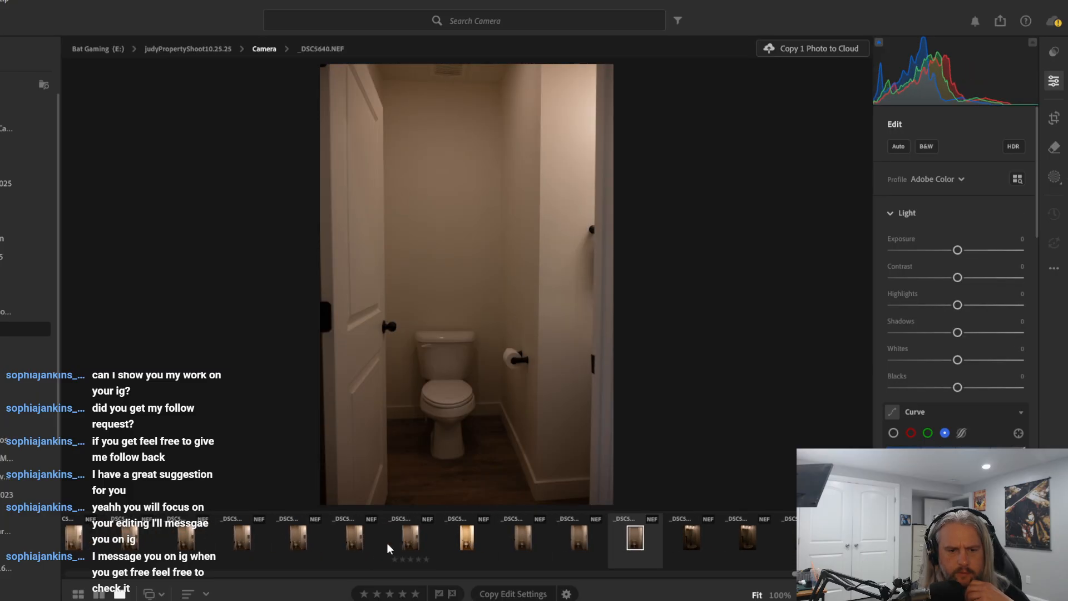
scroll(347, 543, down, 1)
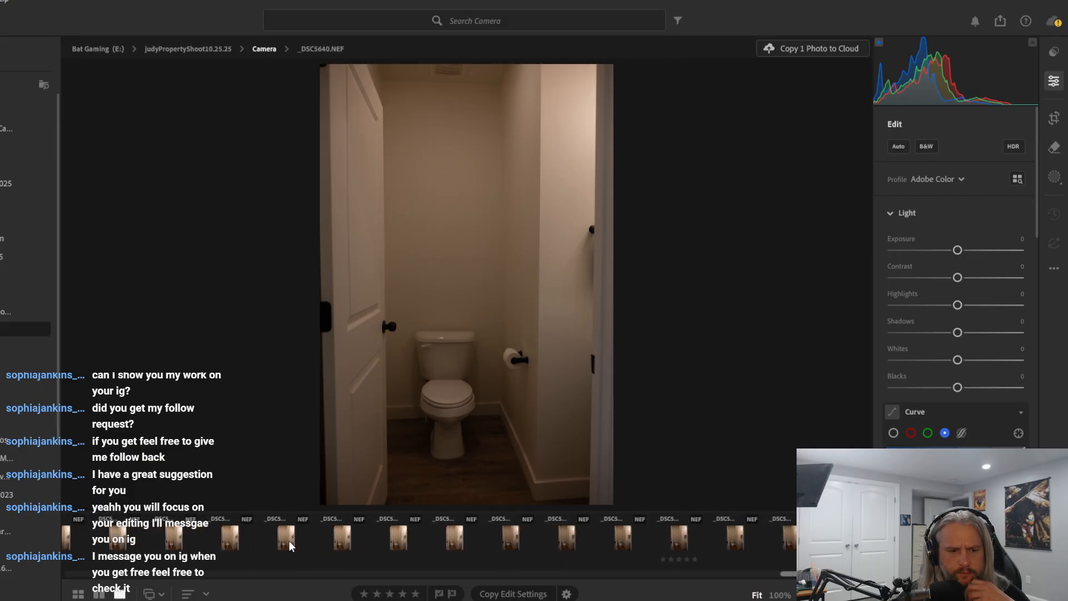
scroll(289, 539, down, 7)
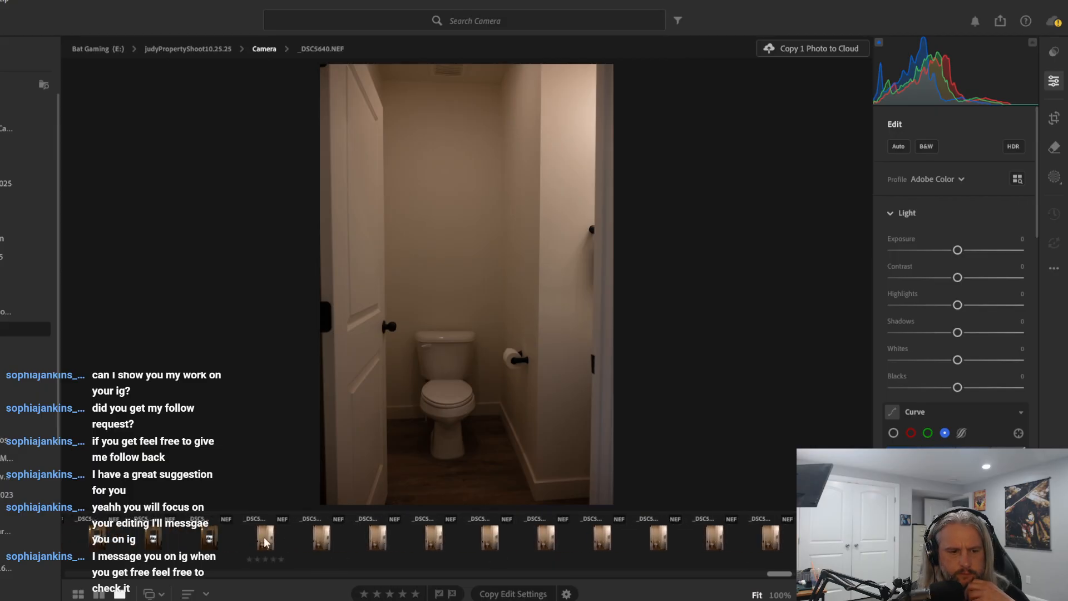
Compare the hallway frames facing the open garage door, from _DSC5662.NEF to _DSC5668.NEF, and settle on _DSC5666.NEF
click(222, 537)
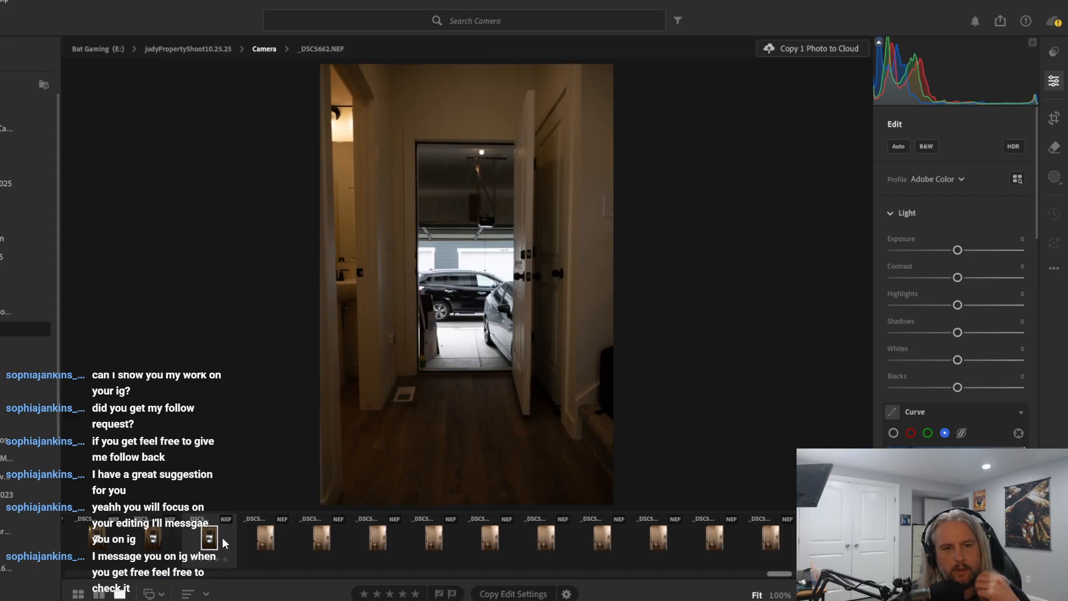
click(152, 540)
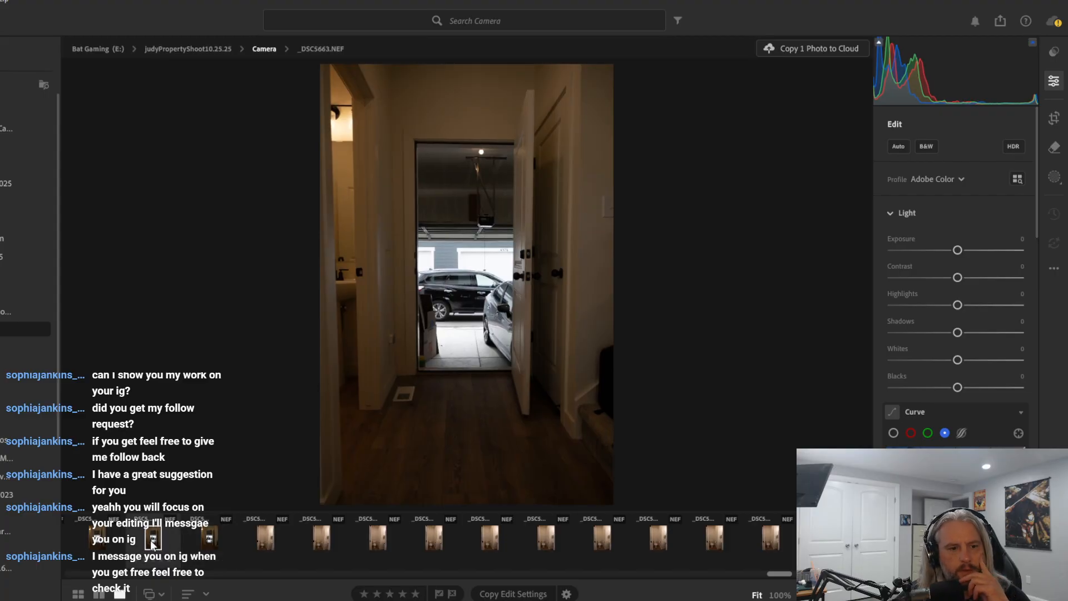
key(Right)
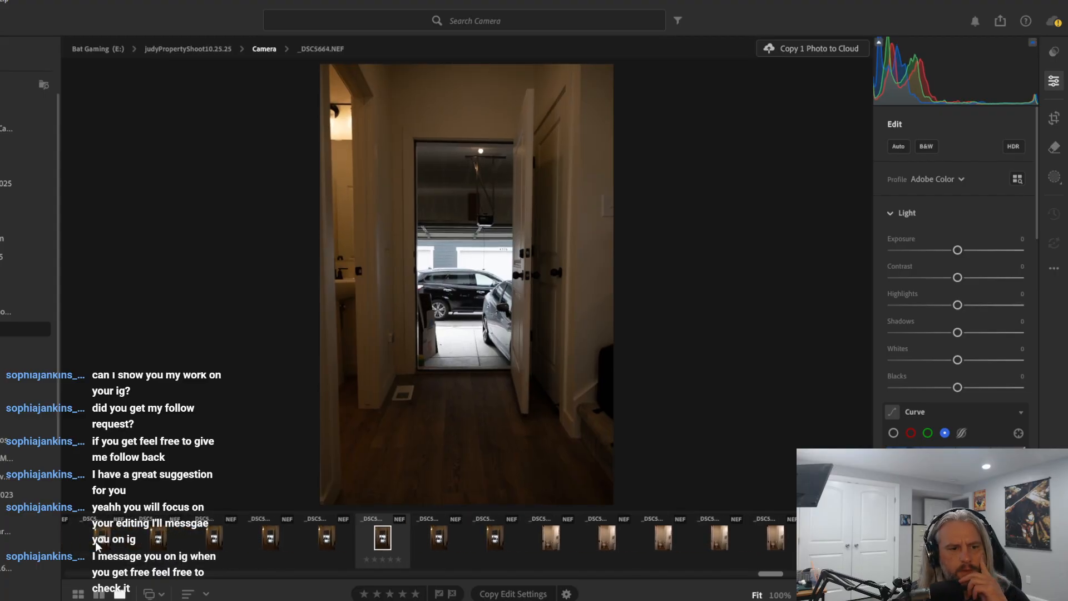
click(315, 539)
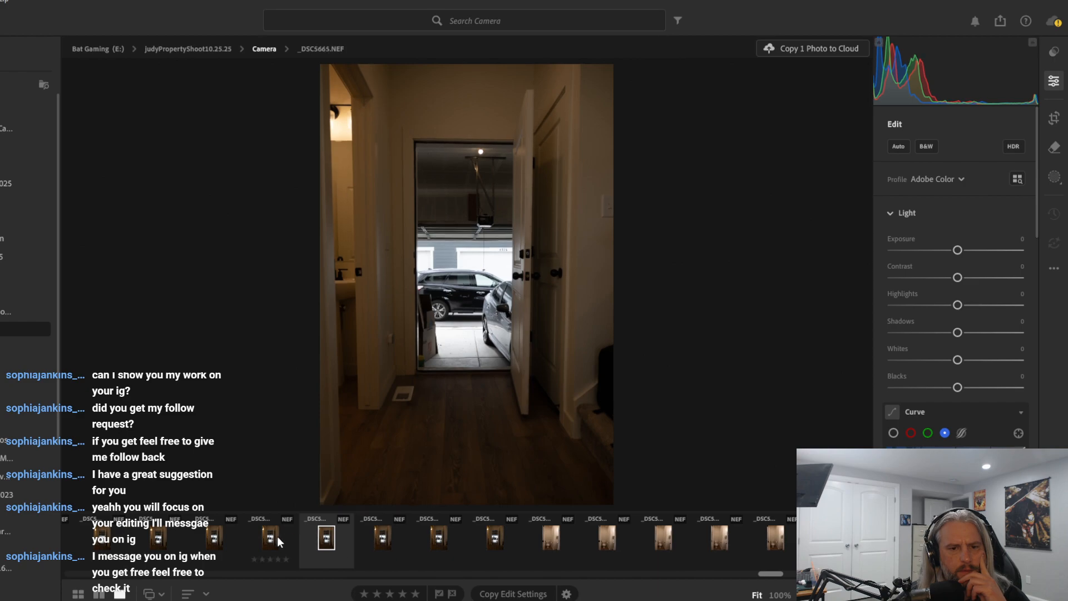
click(271, 539)
click(225, 539)
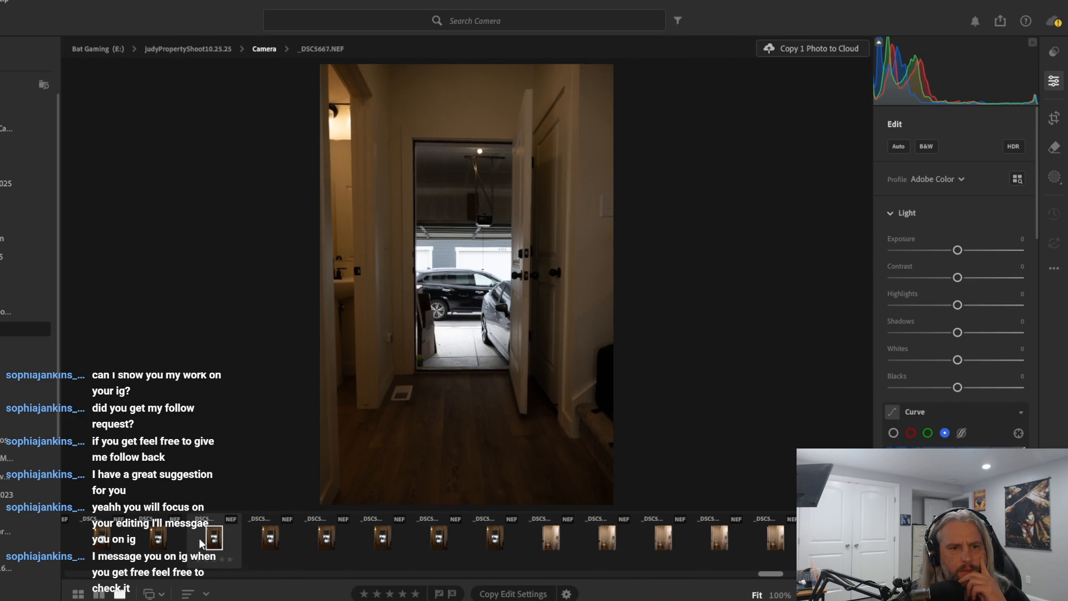
click(159, 539)
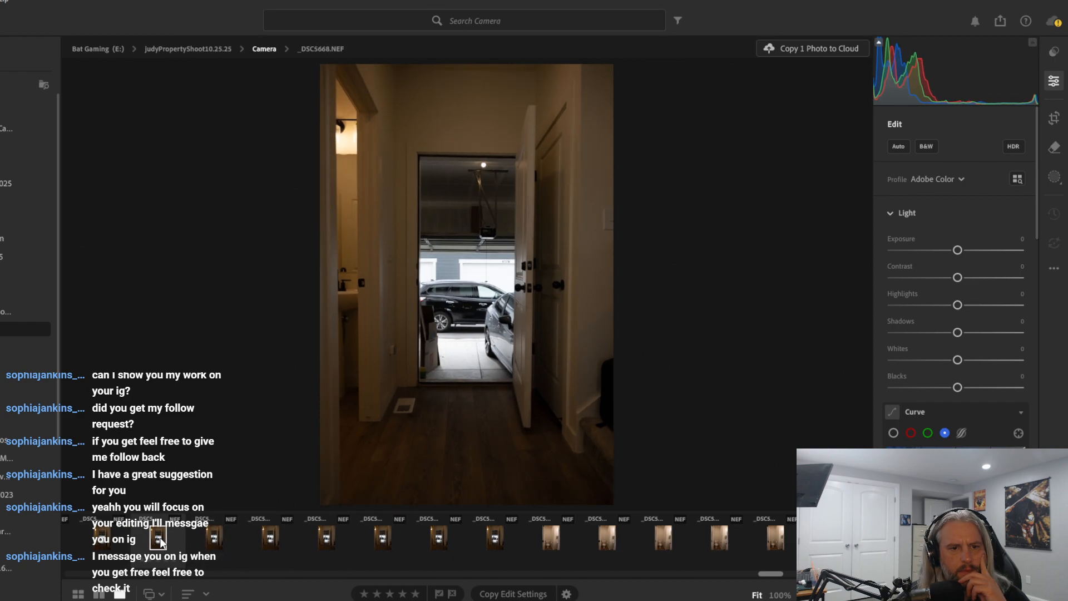
click(209, 540)
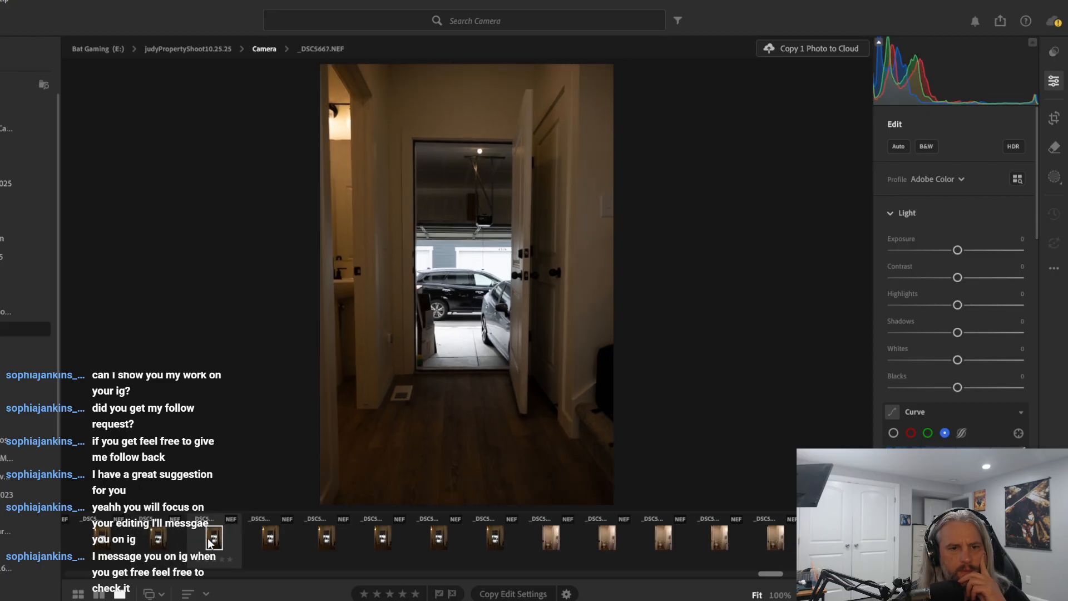
click(263, 537)
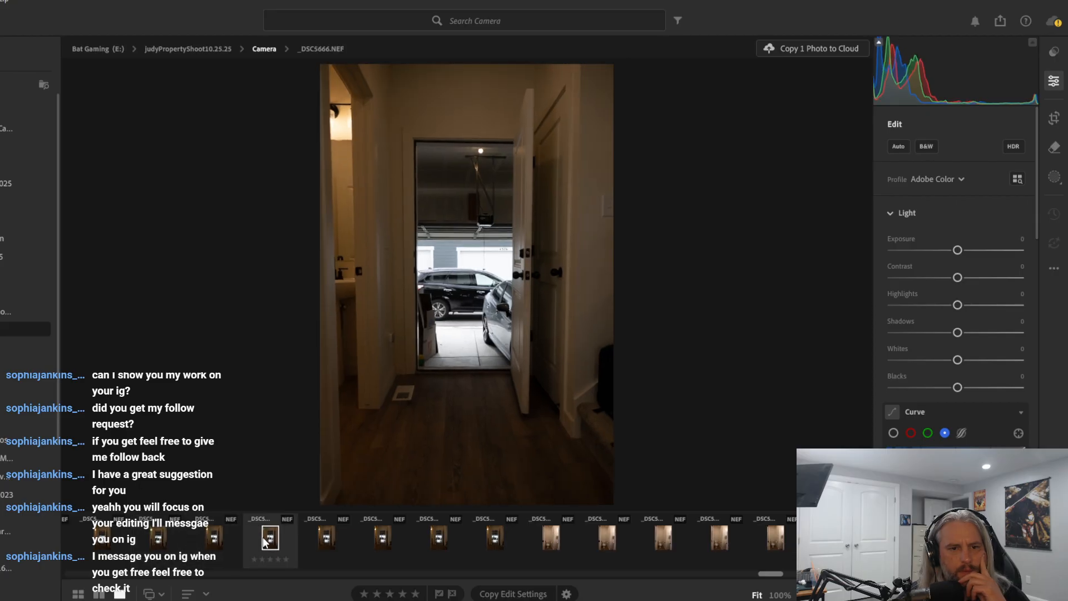
Auto-adjust hallway photo _DSC5666.NEF and raise its Highlights to about +68, undoing a trial Exposure of +1.58
click(901, 143)
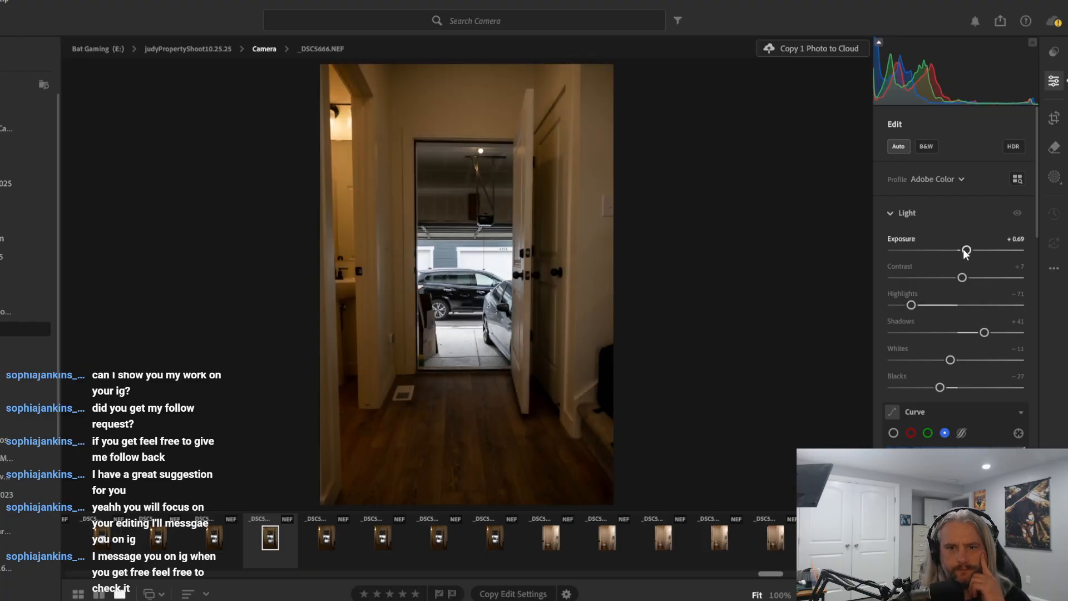
drag(965, 251, 975, 246)
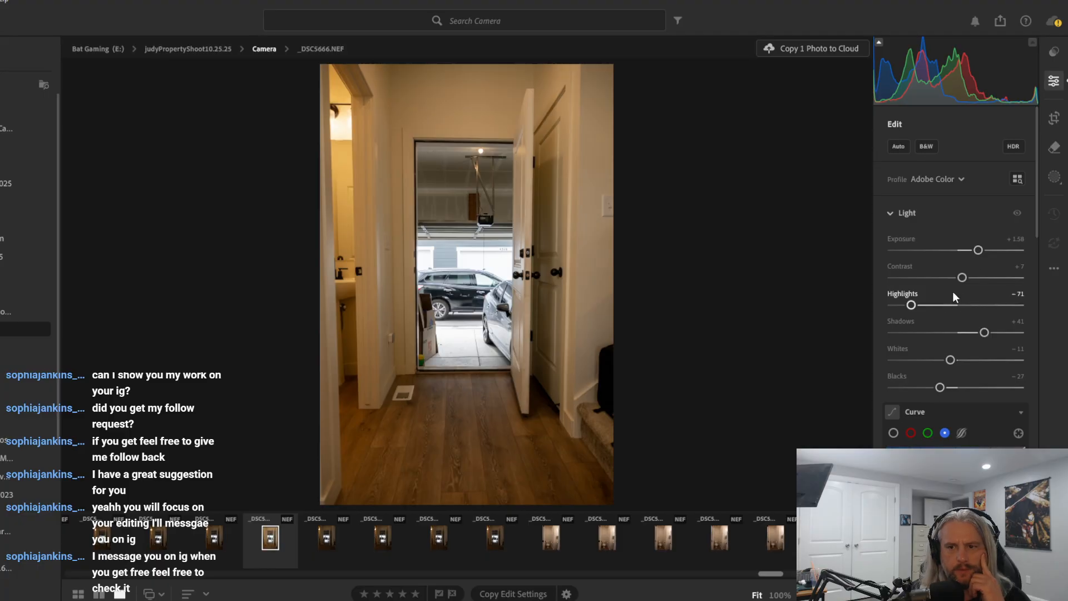
key(ctrl+z)
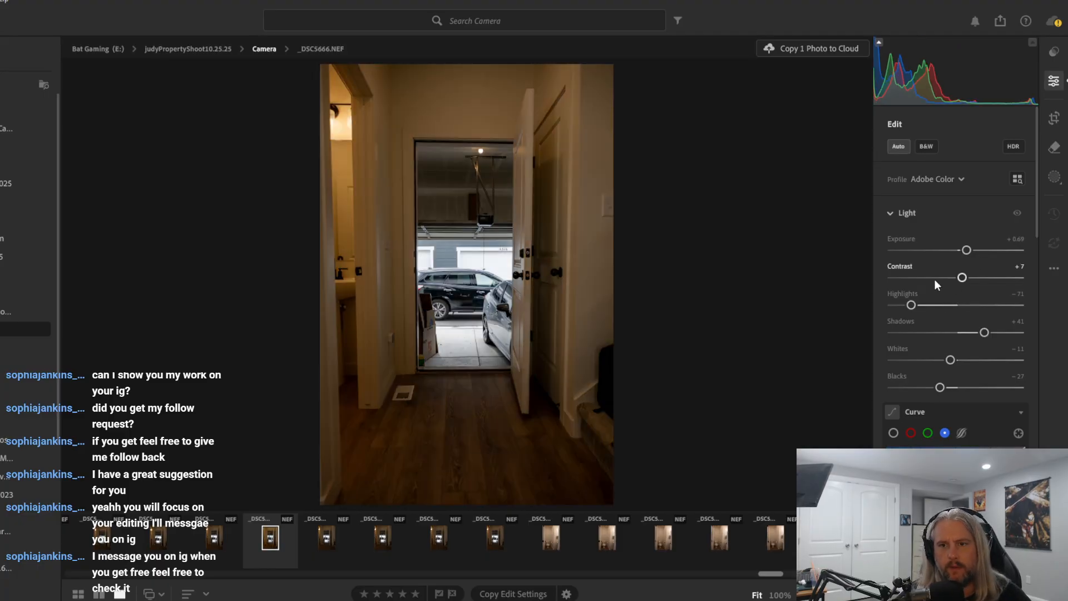
drag(911, 305, 1002, 305)
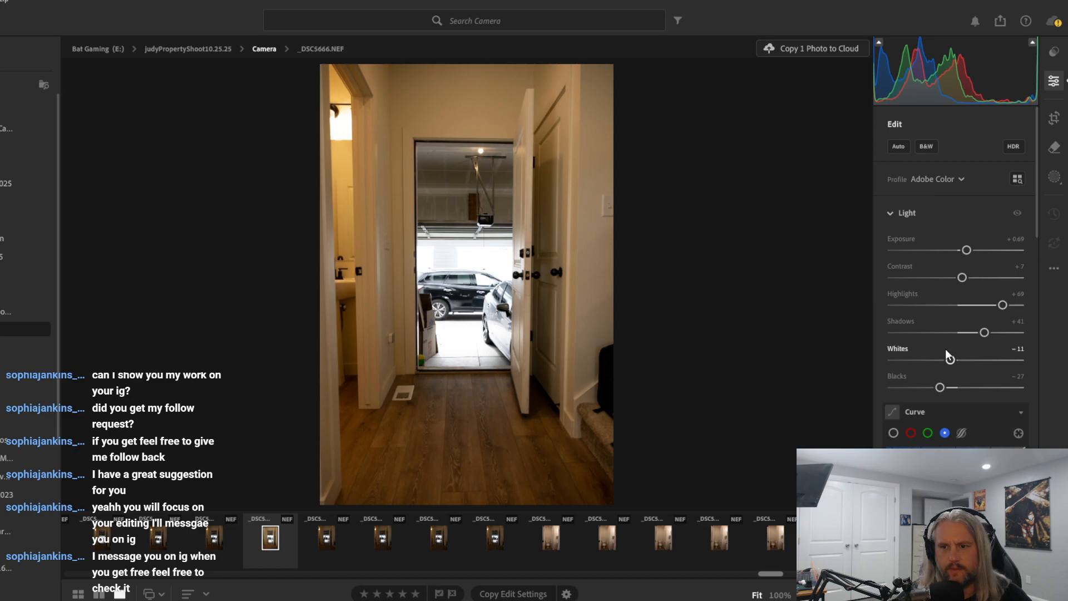
Try Whites at +100 and Highlights at -13 on the hallway photo, undoing each trial
drag(949, 361, 1030, 364)
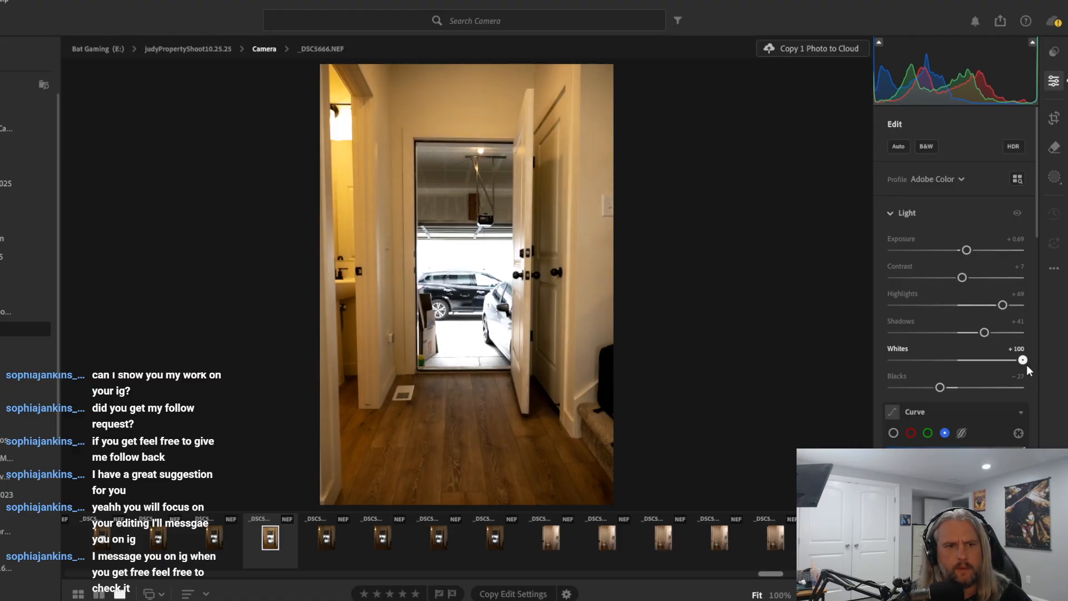
key(ctrl+z)
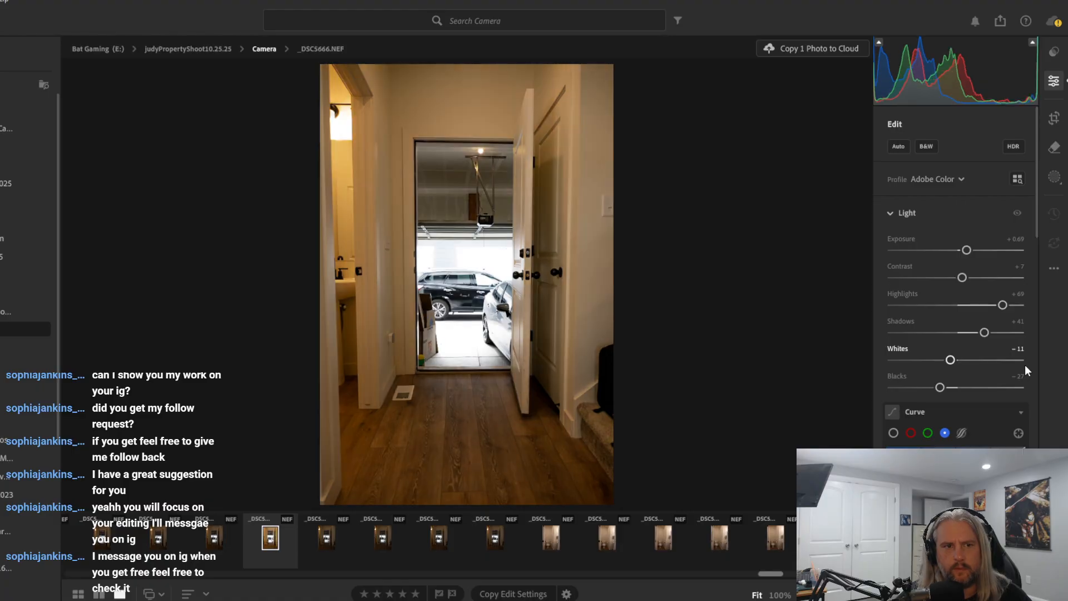
drag(1003, 307, 949, 319)
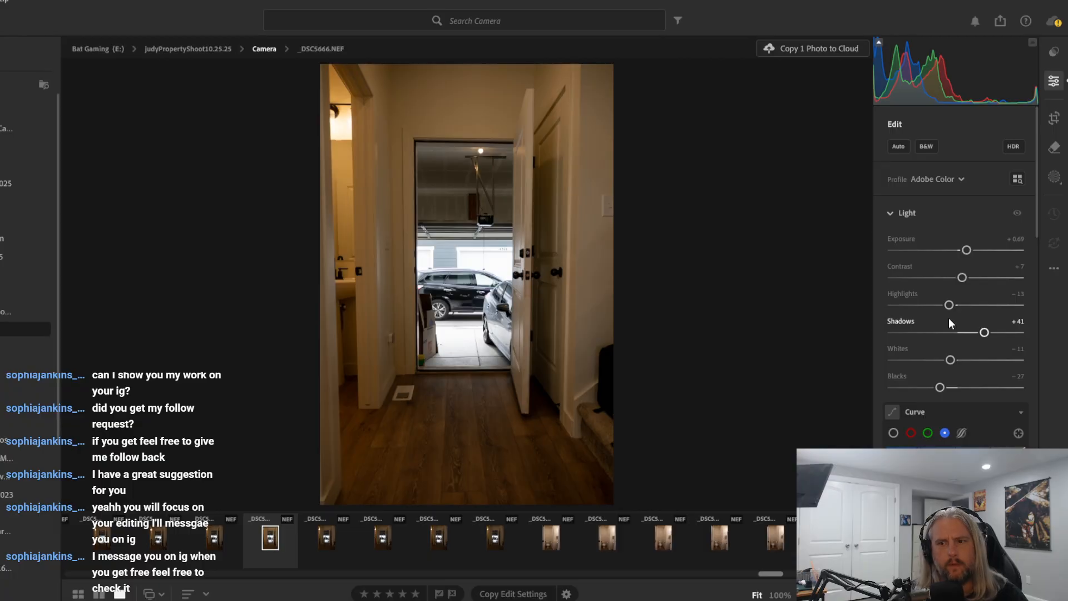
key(ctrl+z)
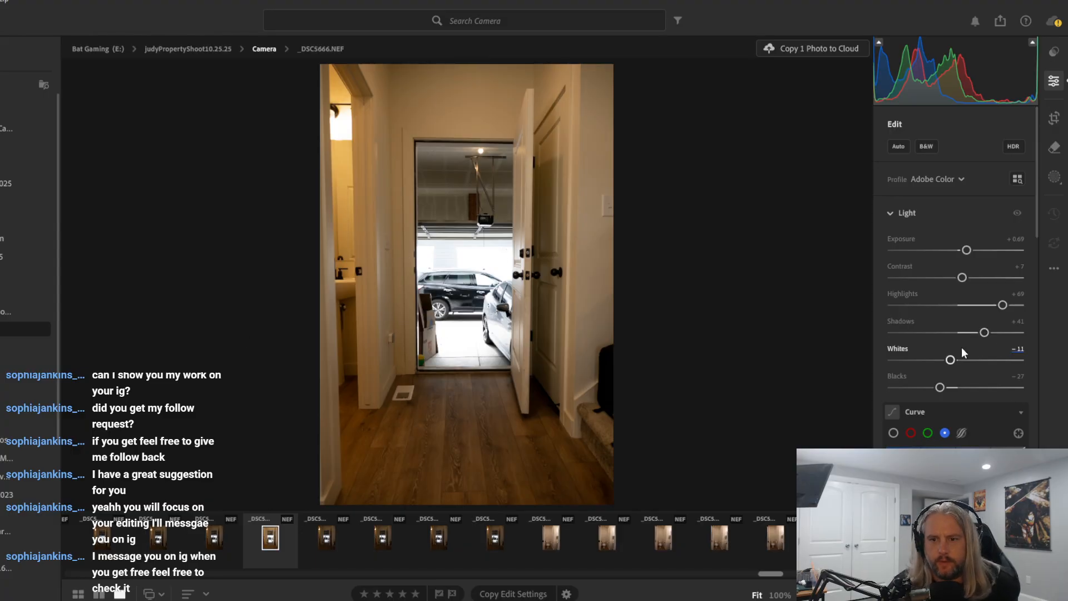
Raise the hallway photo's Dehaze to +11
scroll(961, 347, down, 10)
scroll(961, 348, up, 3)
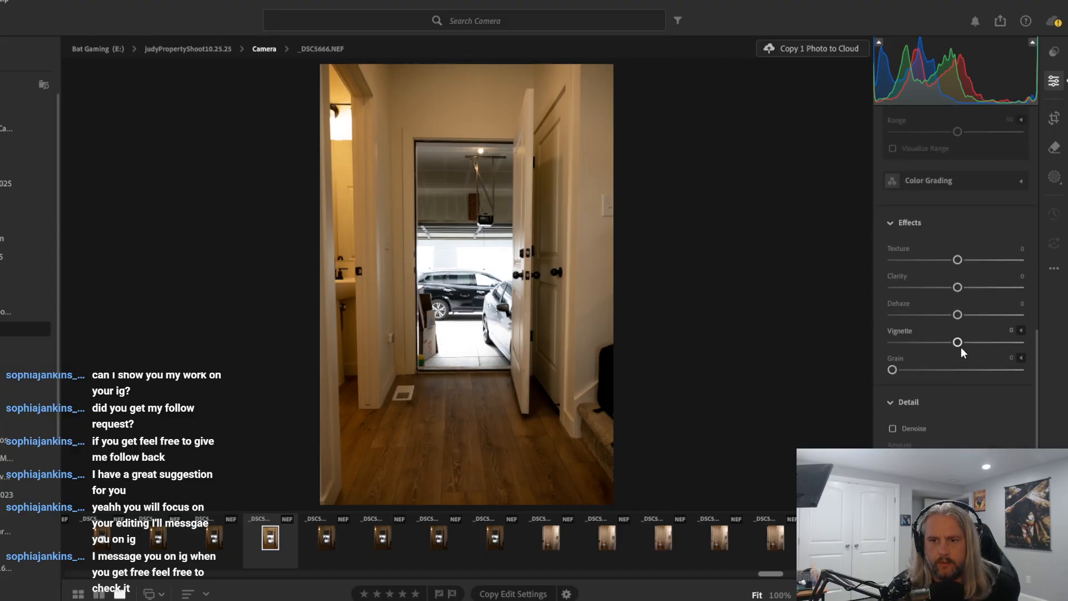
drag(957, 315, 966, 315)
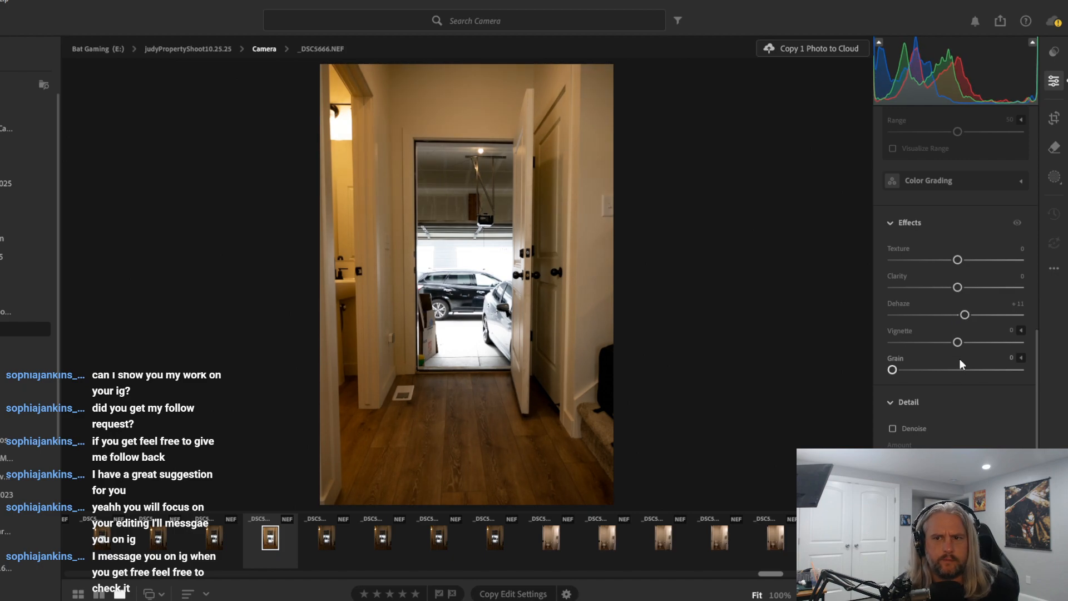
Set the hallway photo's Exposure to +0.97, undoing a trial Highlights of +100
scroll(960, 358, up, 5)
scroll(959, 358, up, 3)
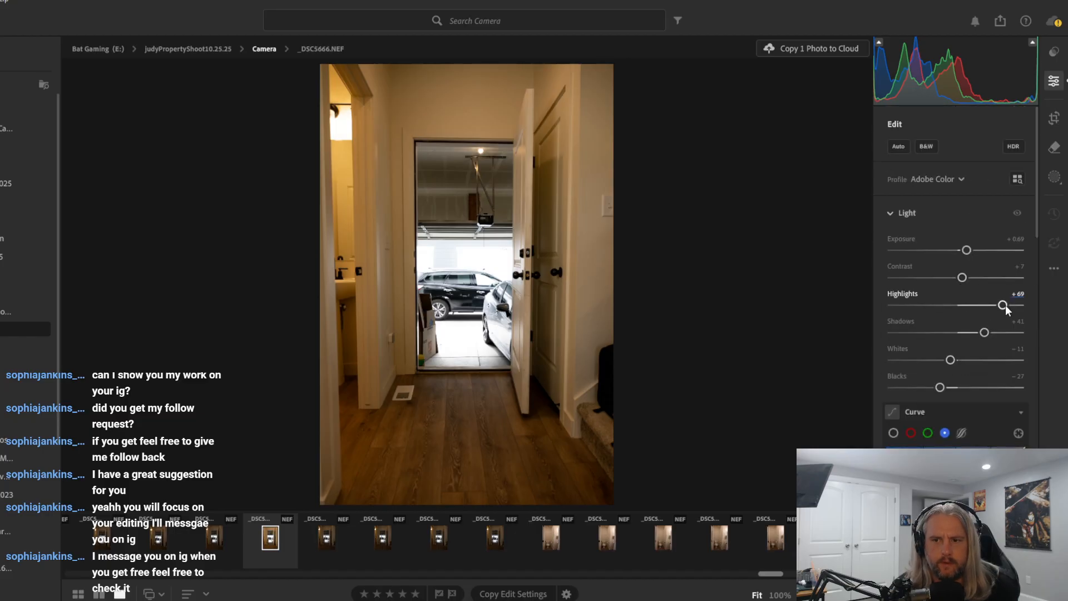
drag(1008, 305, 1042, 312)
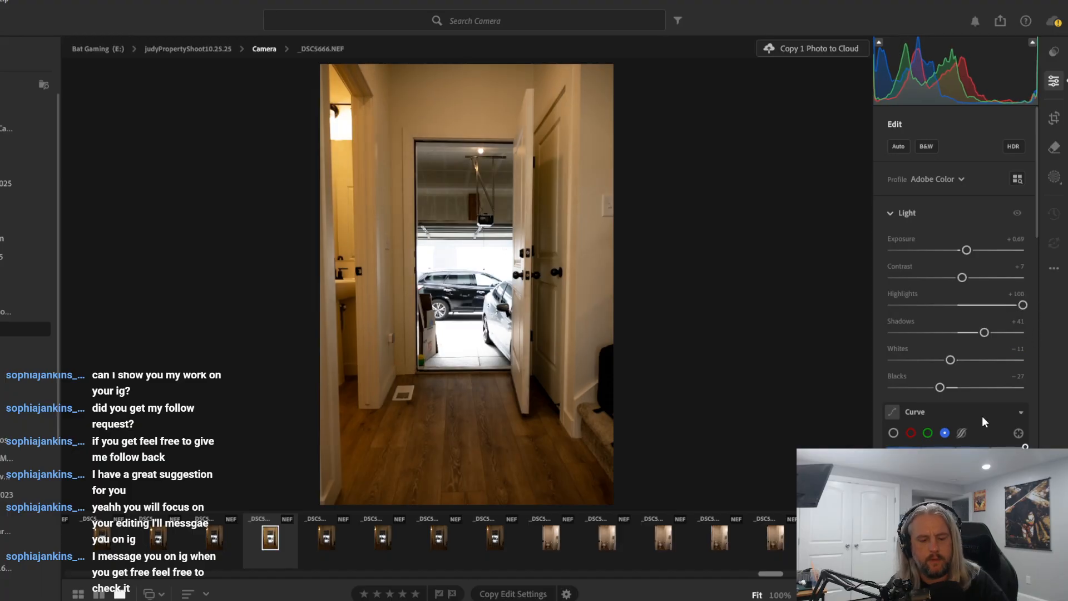
key(ctrl+z)
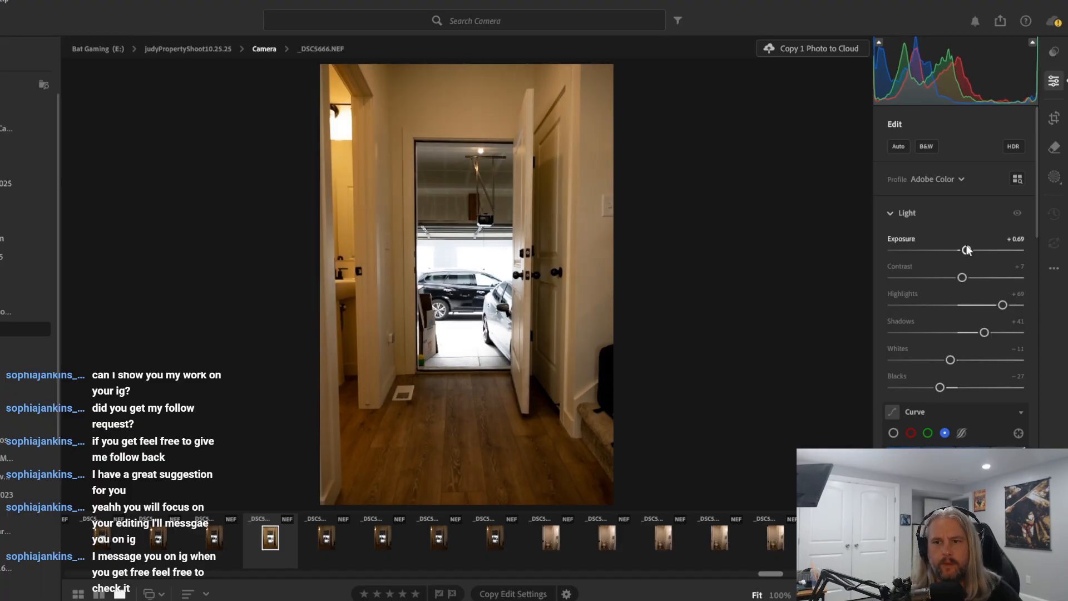
drag(967, 252, 971, 253)
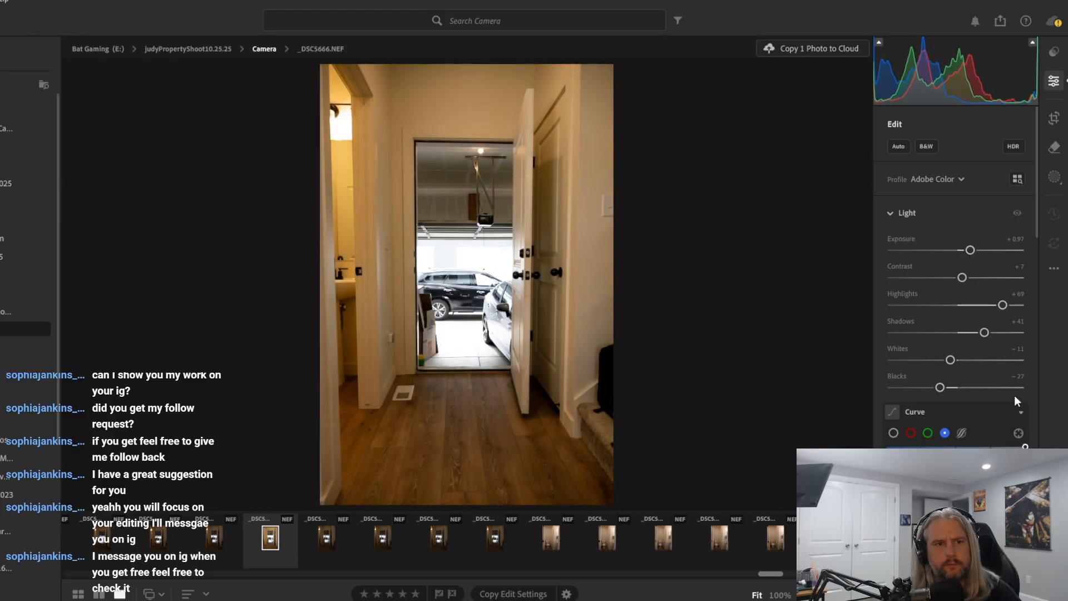
Try Vibrance at -29 and Saturation at -23 and -11 on the hallway photo, undoing each trial
scroll(1033, 295, down, 1)
scroll(1033, 291, down, 8)
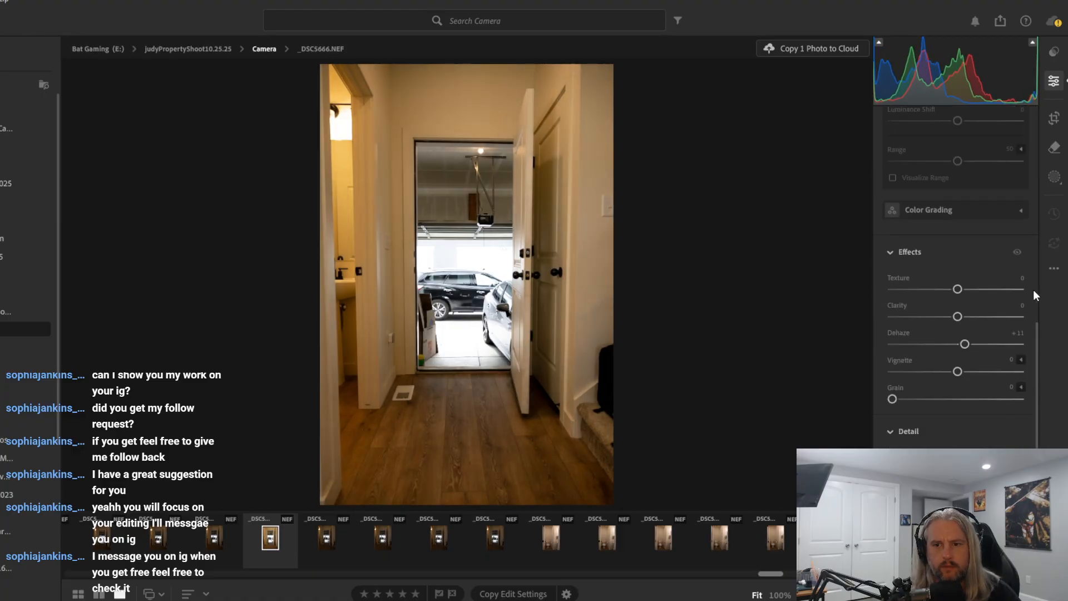
scroll(997, 353, down, 6)
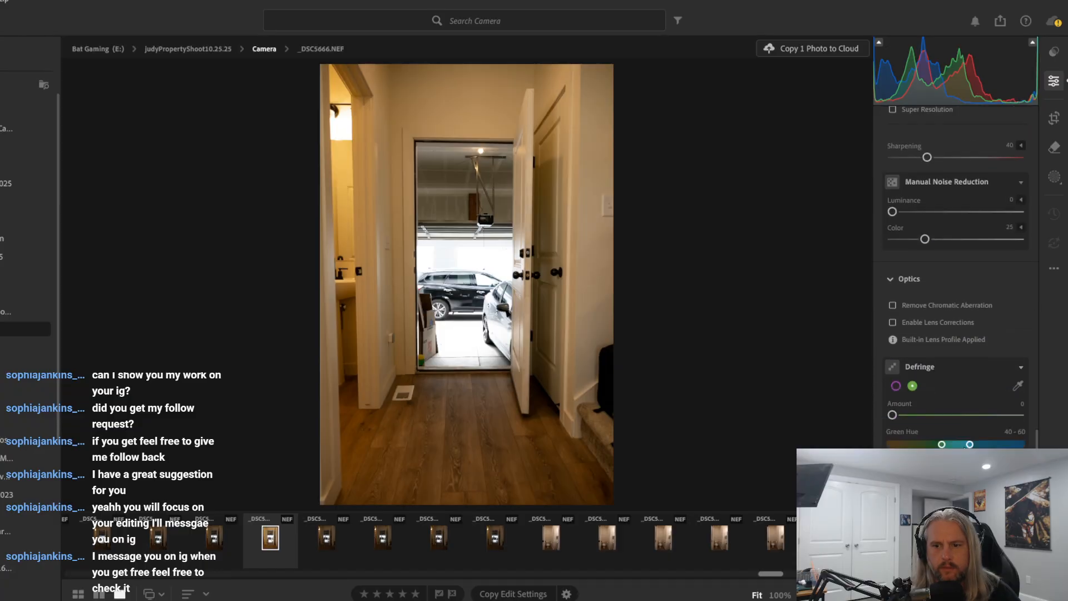
scroll(955, 278, up, 6)
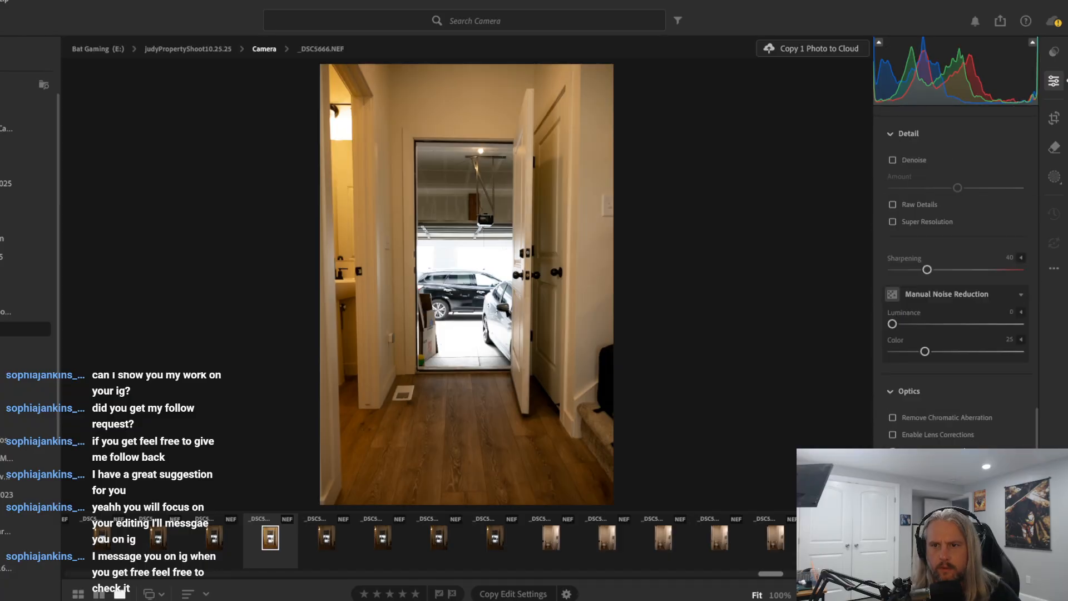
scroll(952, 234, up, 5)
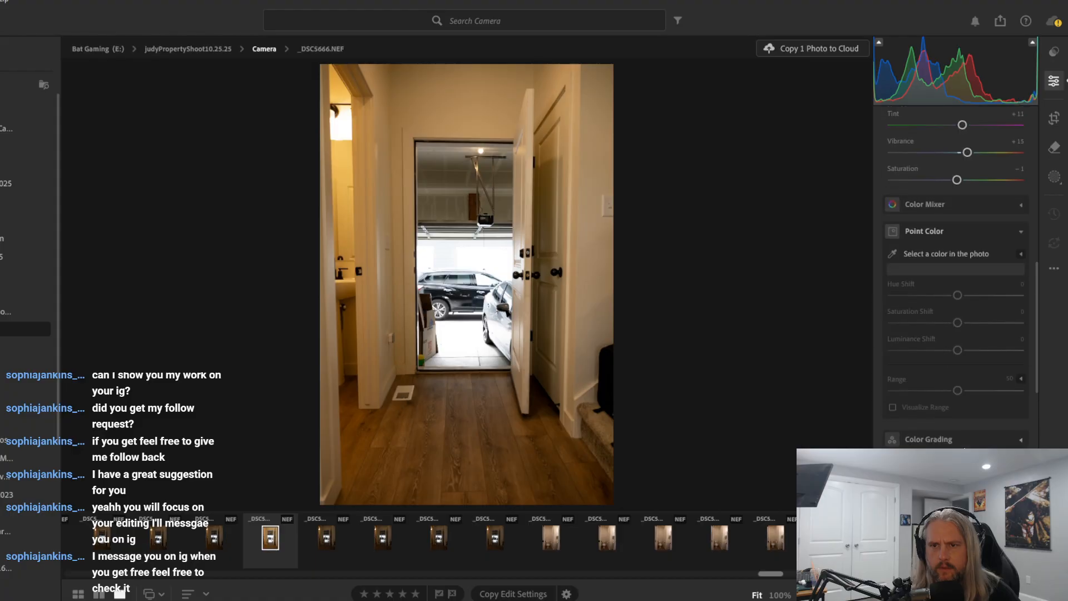
scroll(963, 200, up, 2)
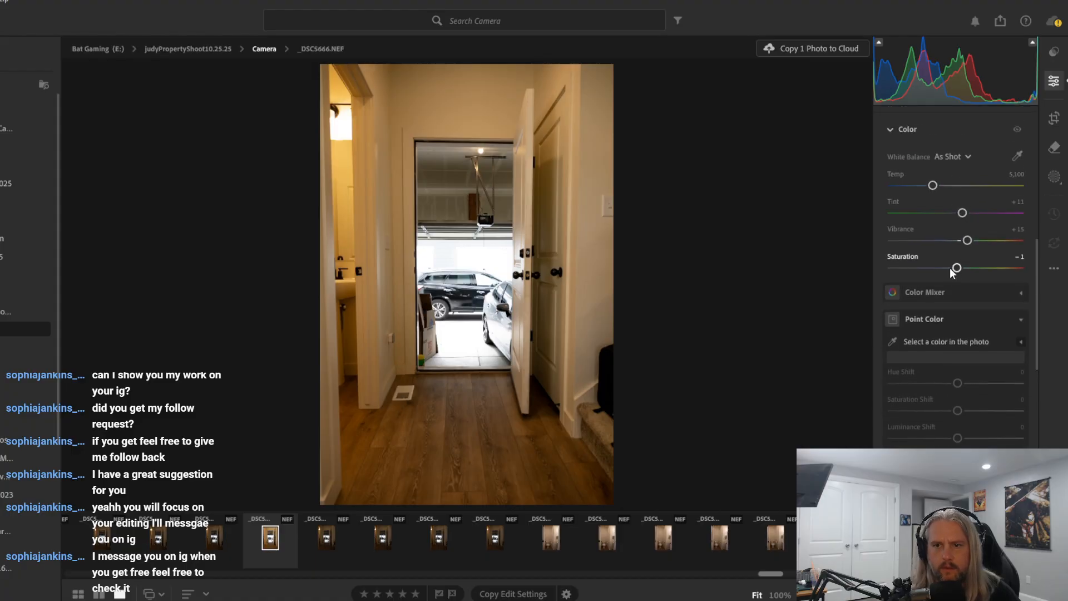
drag(968, 242, 939, 249)
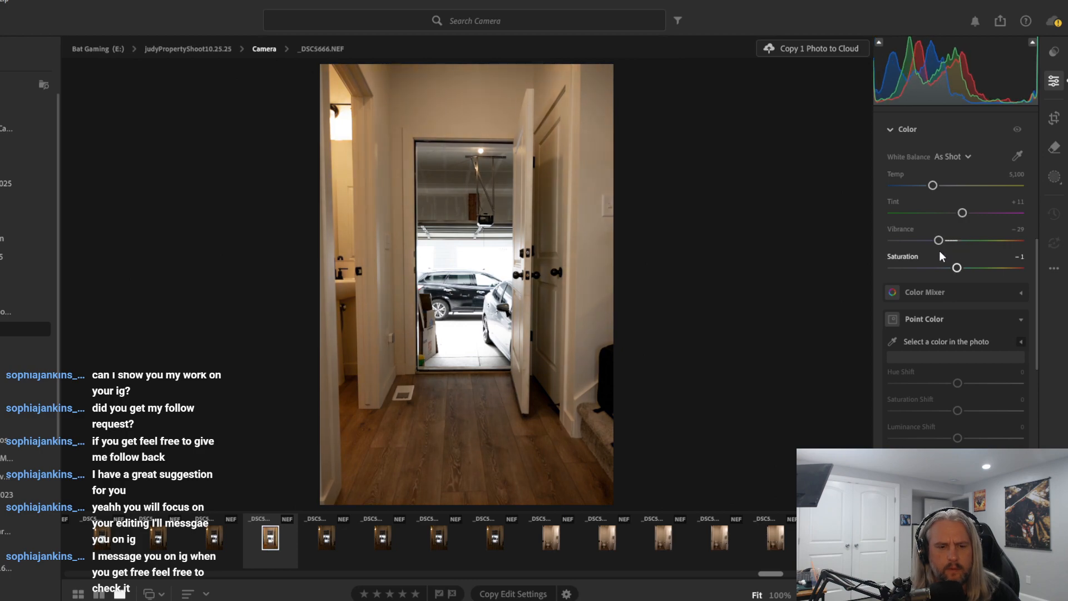
key(ctrl+z)
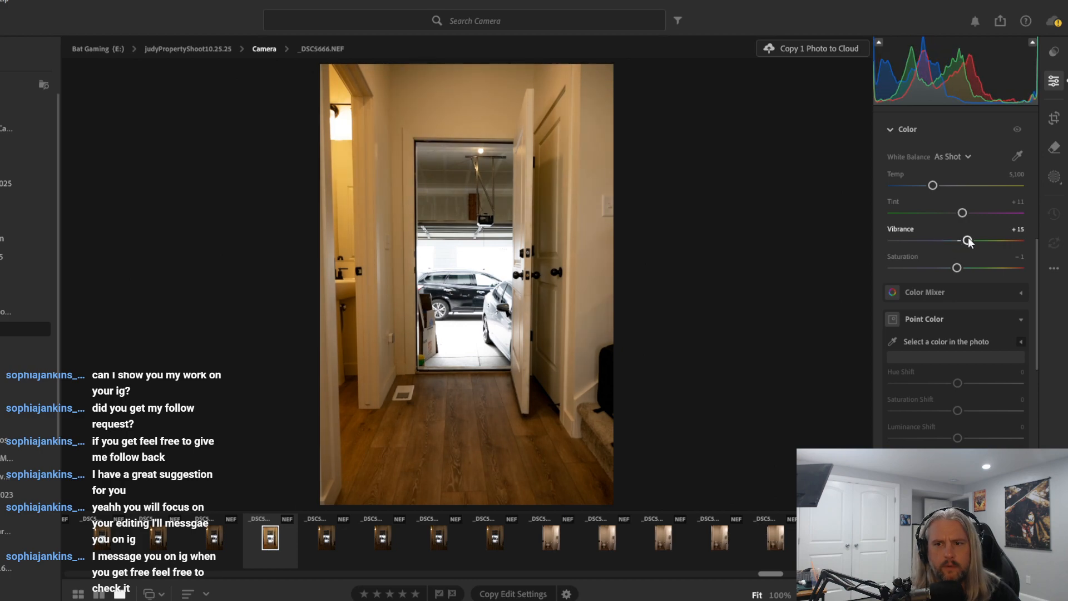
double_click(958, 267)
mouse_move(958, 269)
mouse_down()
mouse_move(986, 269)
mouse_move(947, 278)
mouse_up()
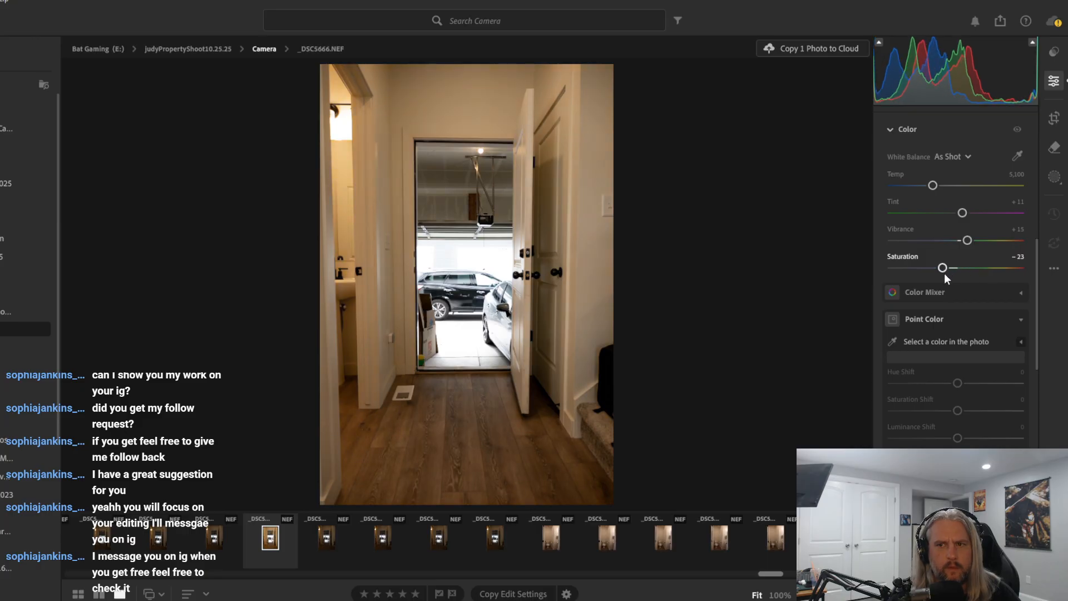
key(ctrl+z)
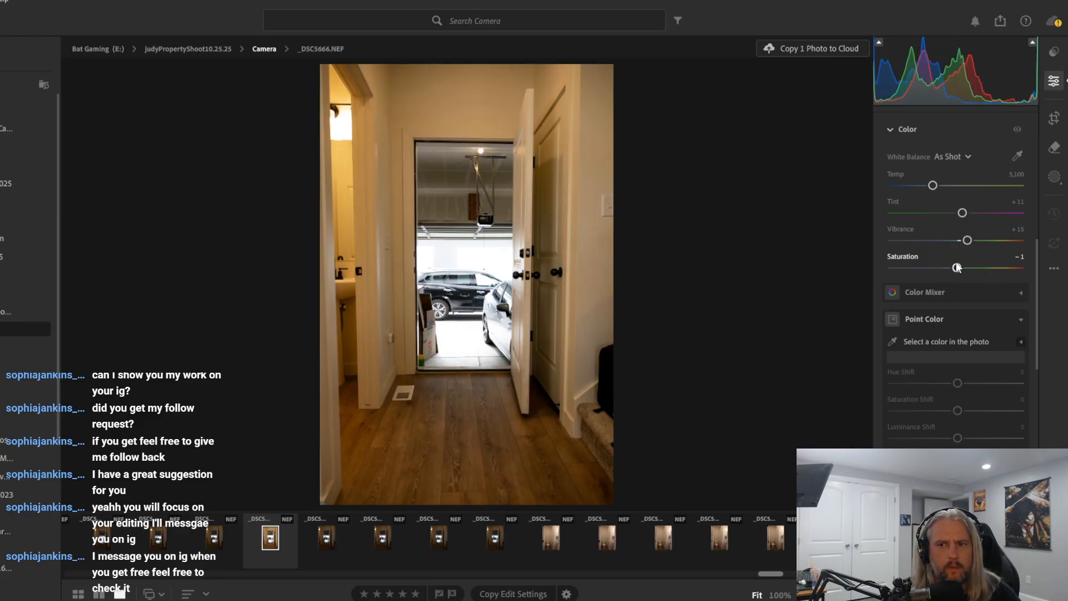
drag(956, 263, 950, 269)
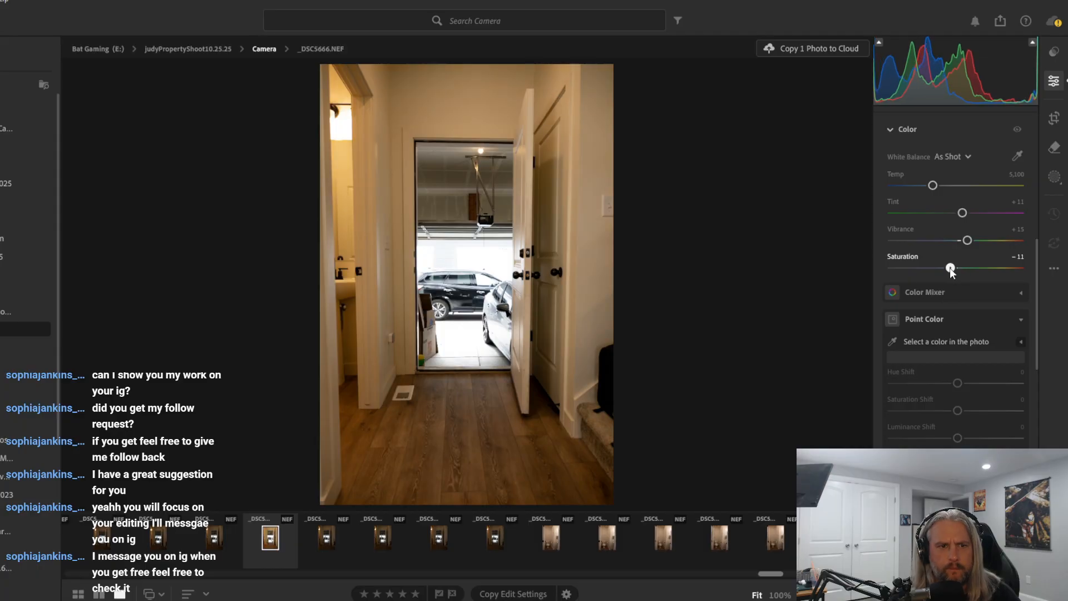
key(ctrl+z)
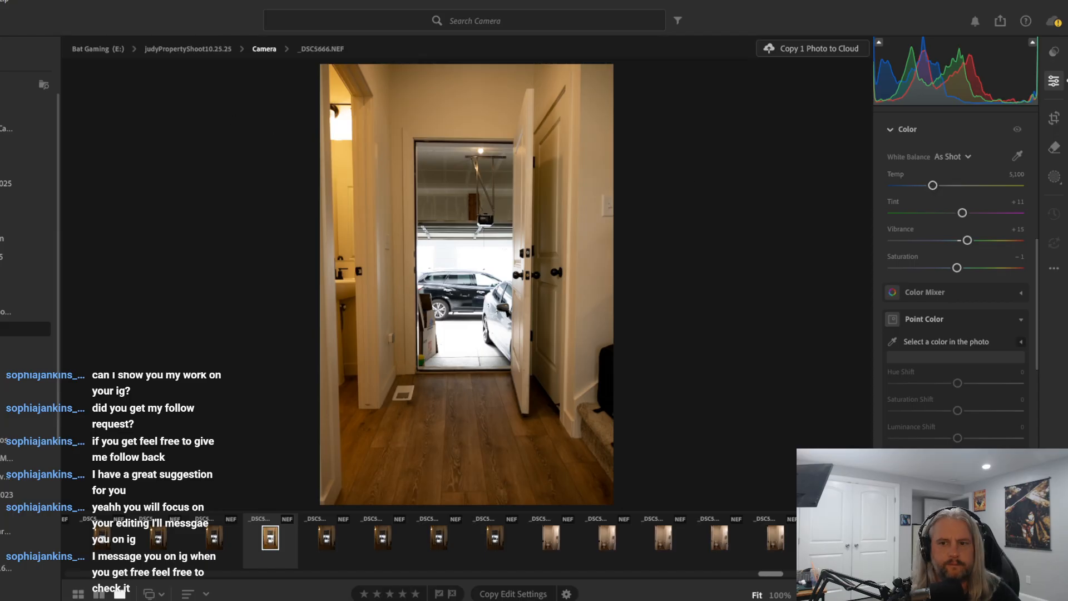
Fine-tune the hallway photo's Exposure to +1.06, undoing a trial value of +1.11
scroll(999, 281, up, 8)
scroll(999, 279, up, 2)
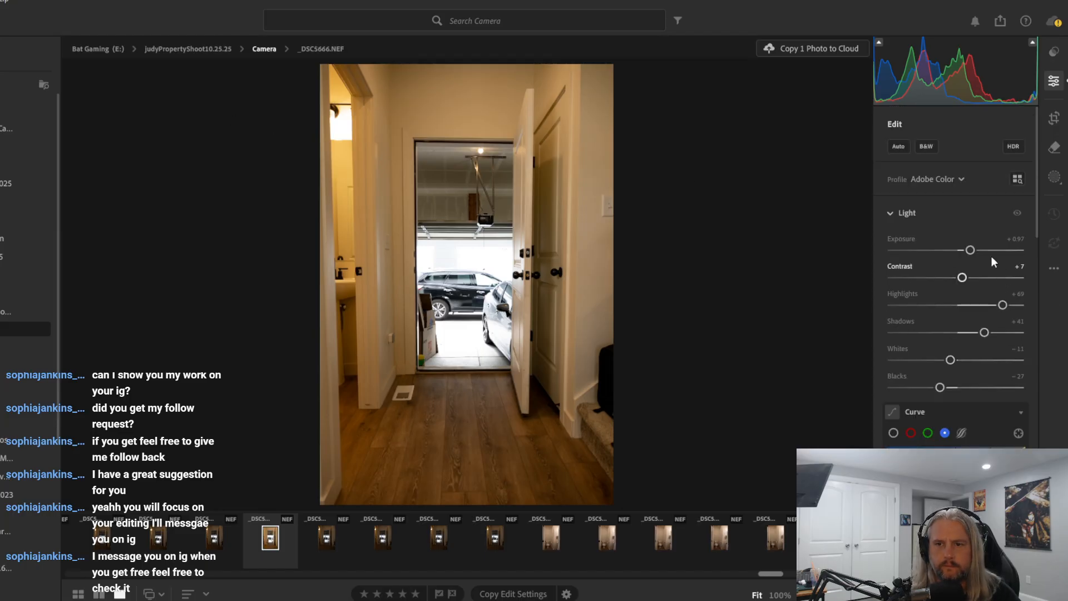
drag(971, 251, 973, 250)
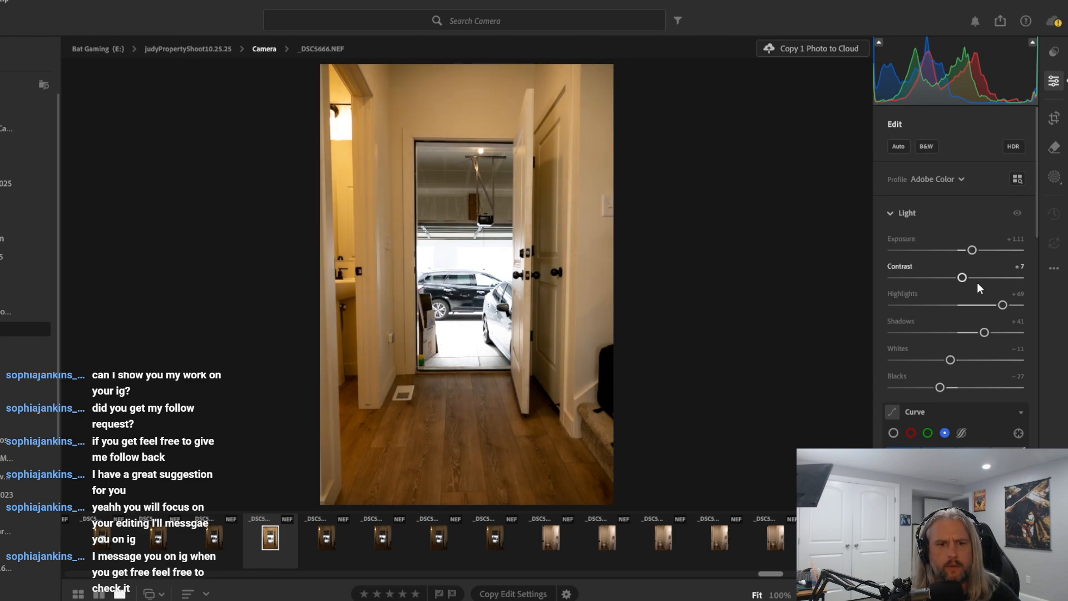
key(ctrl+z)
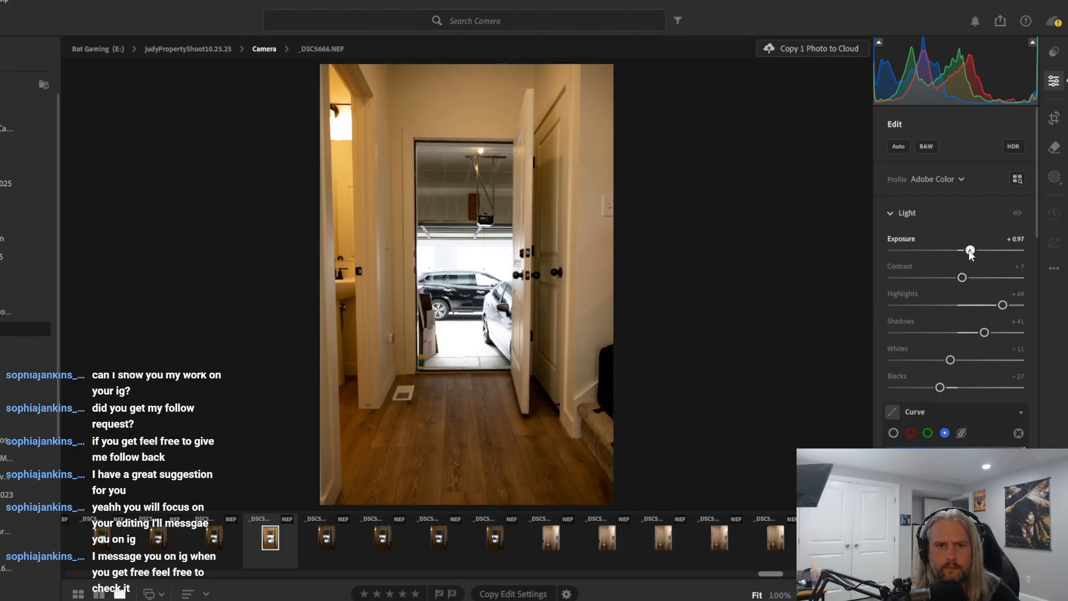
drag(970, 251, 972, 251)
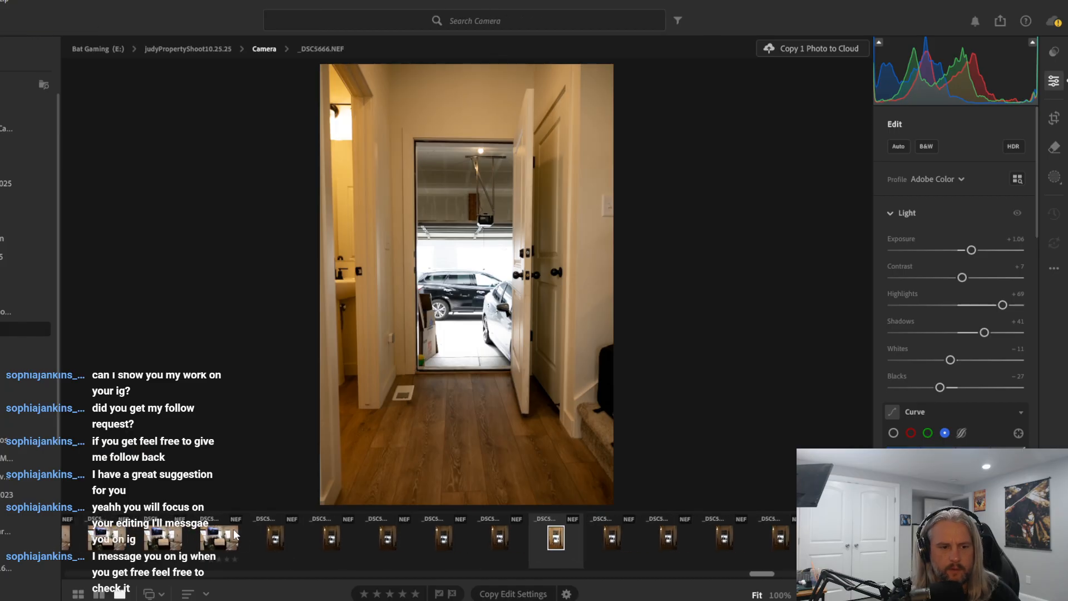
Compare the similar living room frames from _DSC5672 to _DSC5677, checking framing and straightness of the TV wall
click(219, 538)
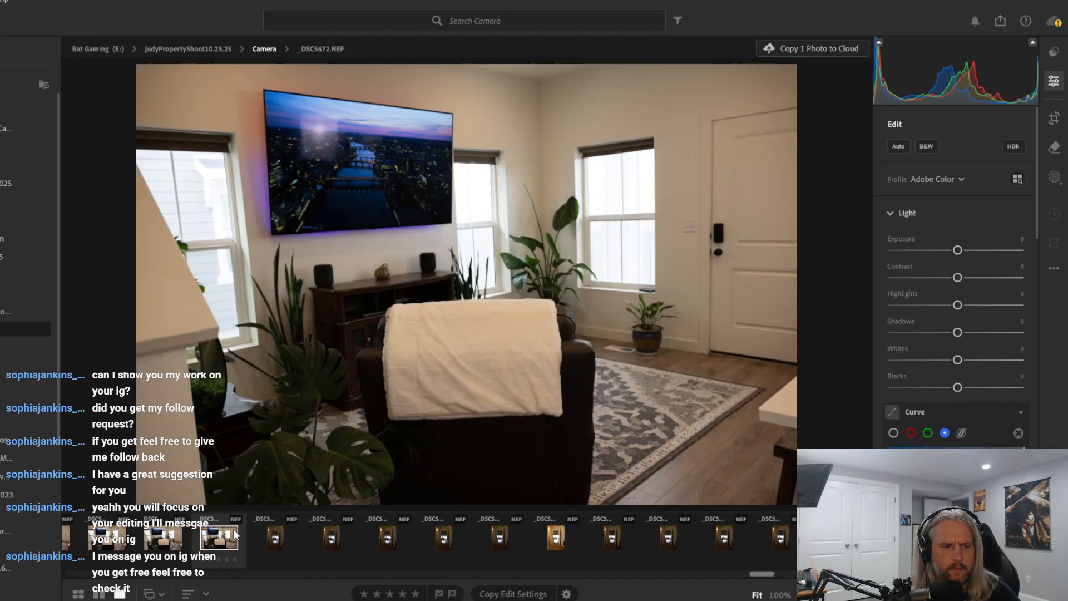
click(151, 536)
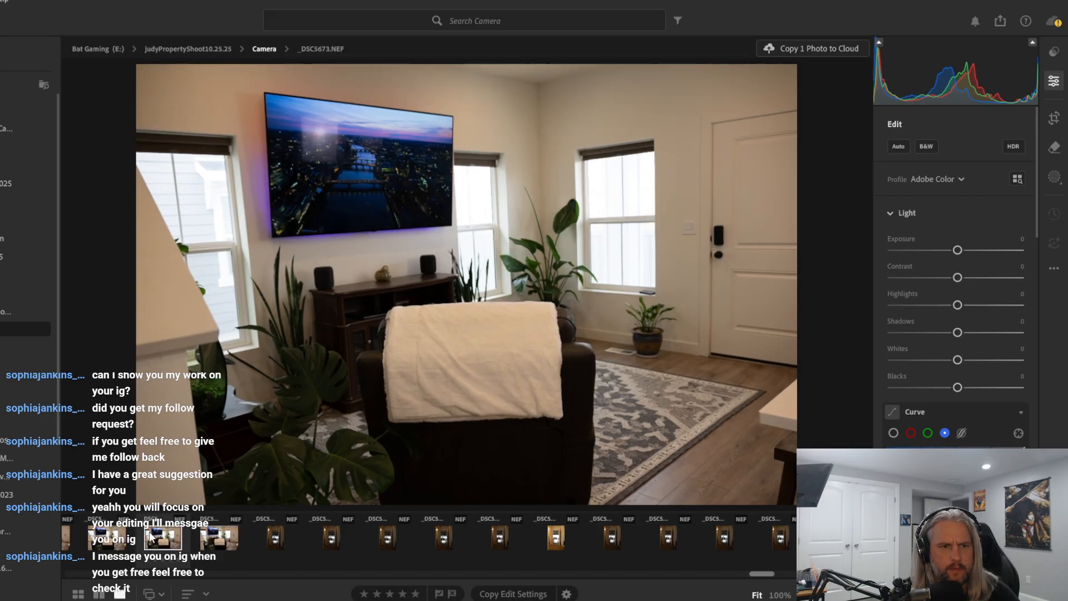
click(119, 536)
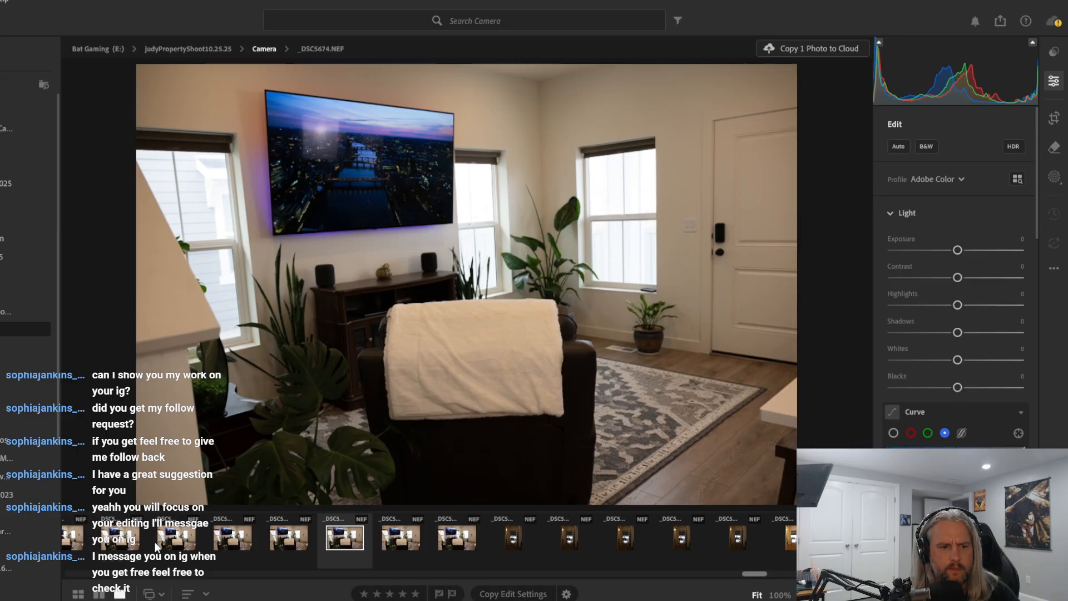
click(284, 537)
click(241, 541)
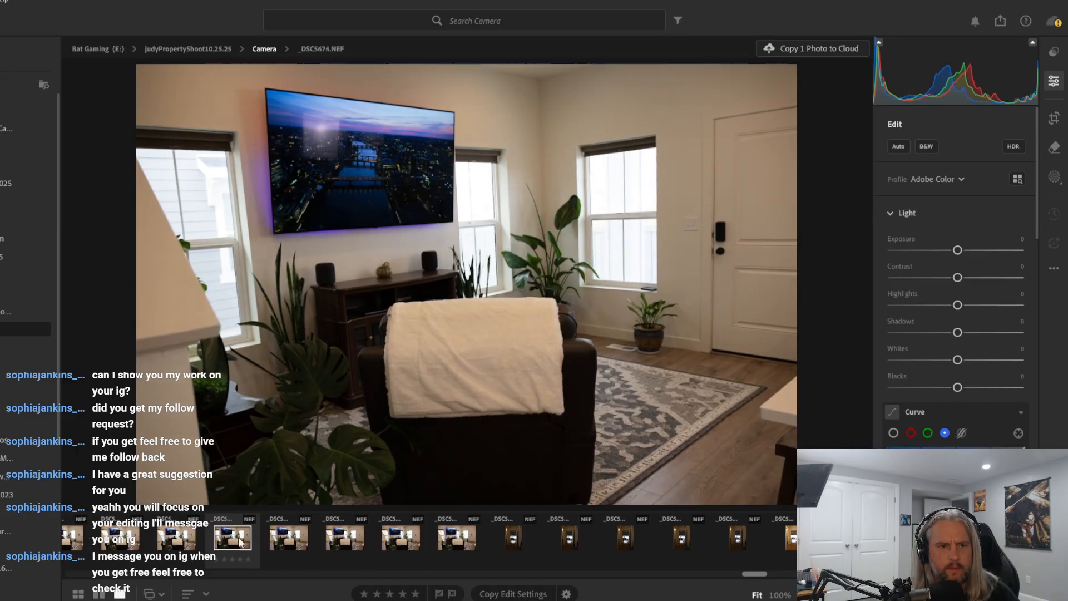
click(197, 543)
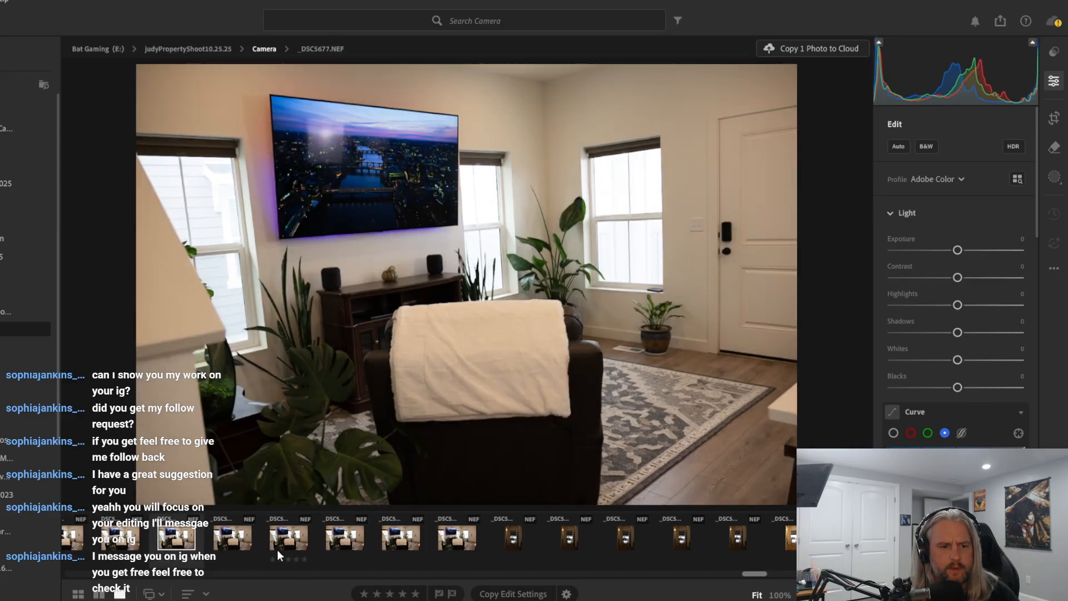
click(244, 534)
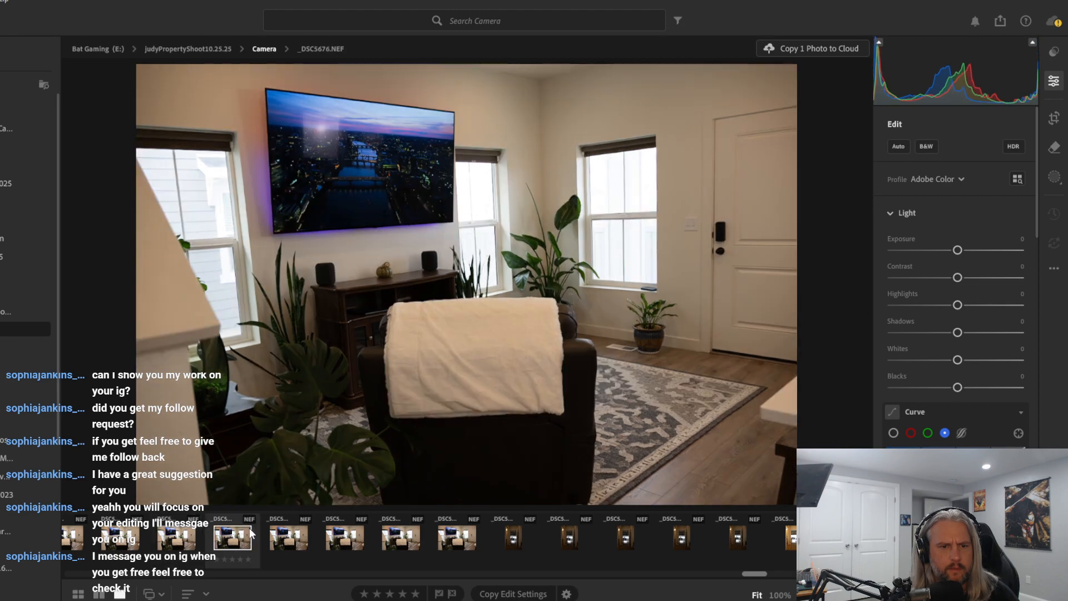
click(283, 535)
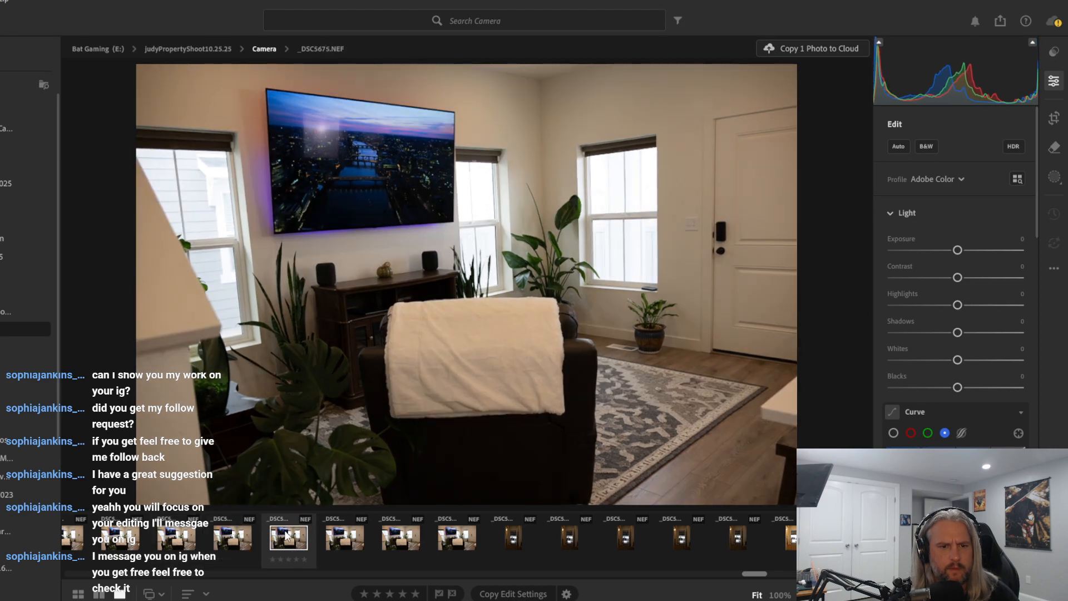
click(356, 539)
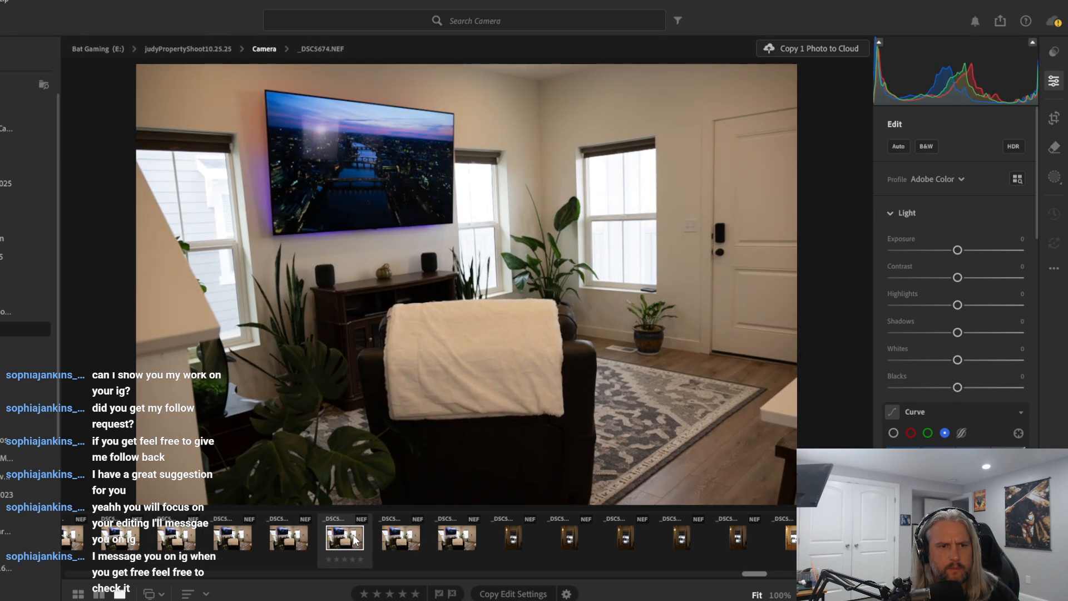
Compare the living room frames _DSC5679, _DSC5678, _DSC5677, _DSC5676 and _DSC5675 with one another
scroll(353, 539, up, 4)
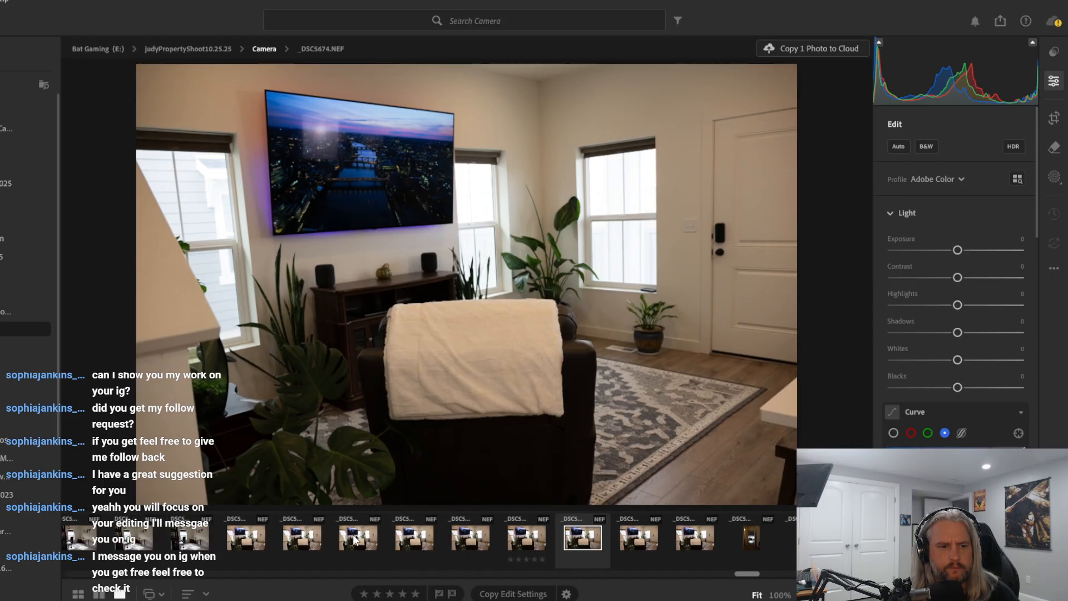
scroll(353, 538, up, 1)
click(299, 543)
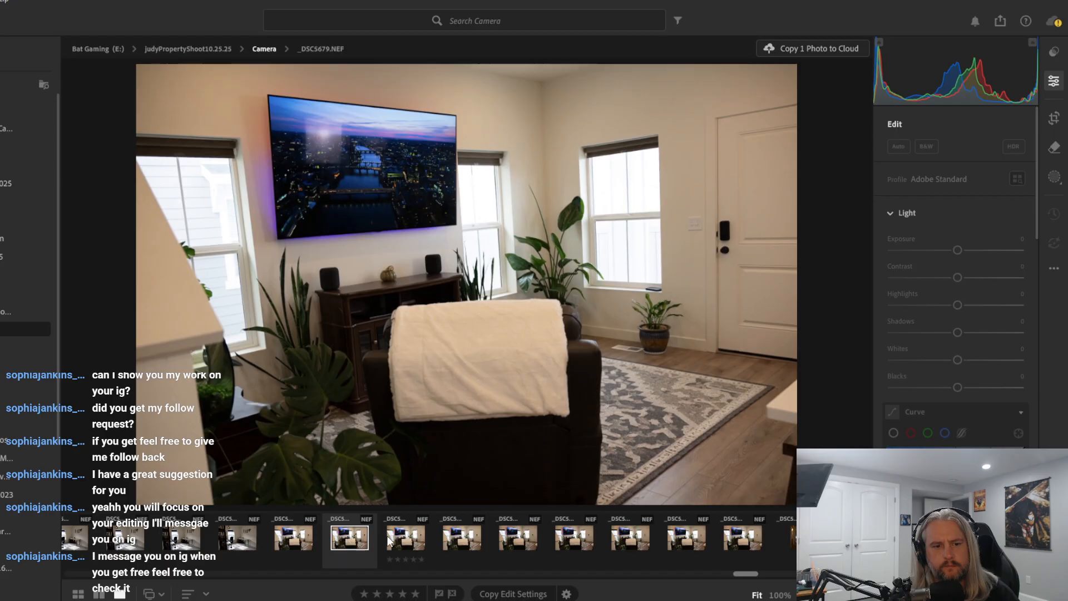
click(408, 540)
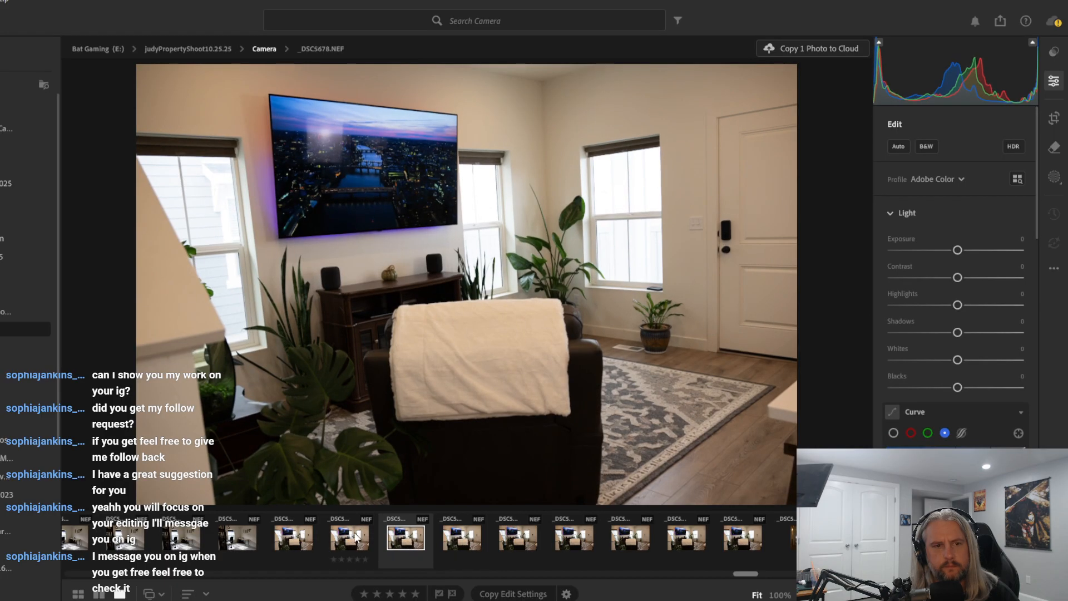
click(357, 539)
click(409, 541)
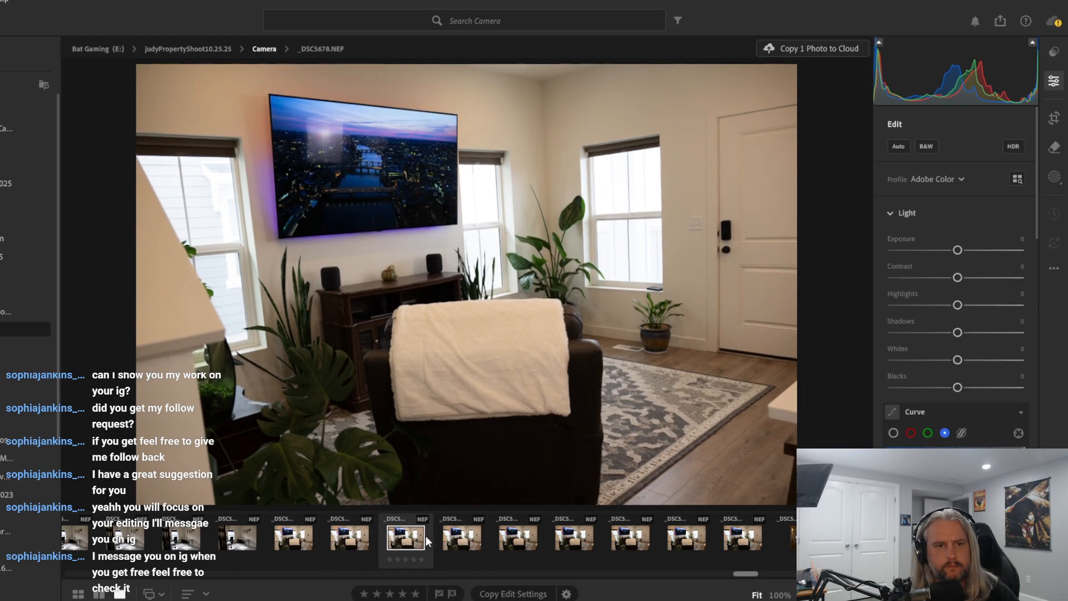
click(461, 543)
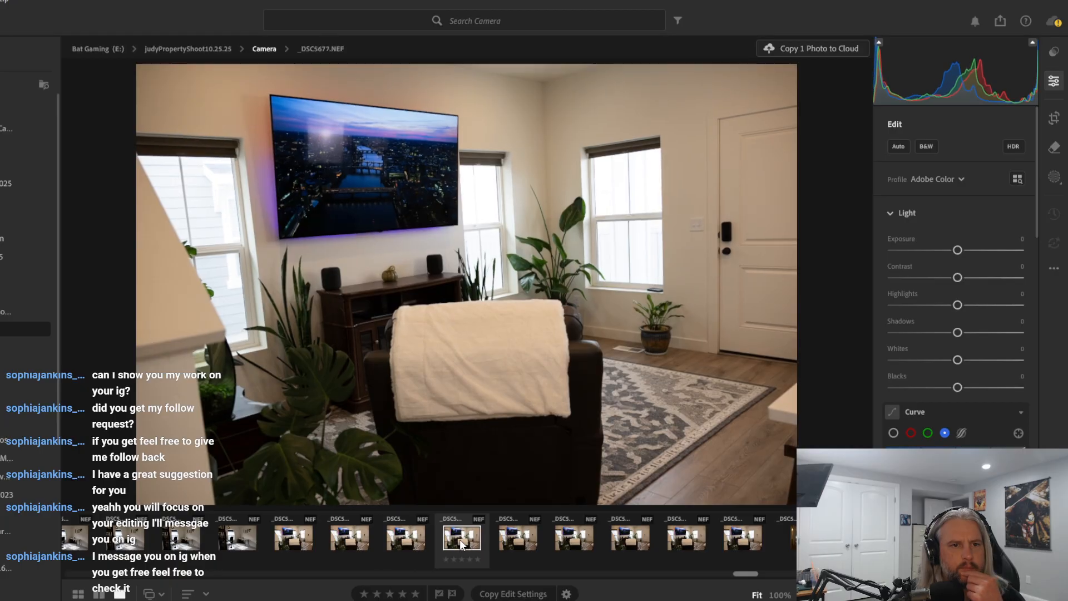
click(528, 543)
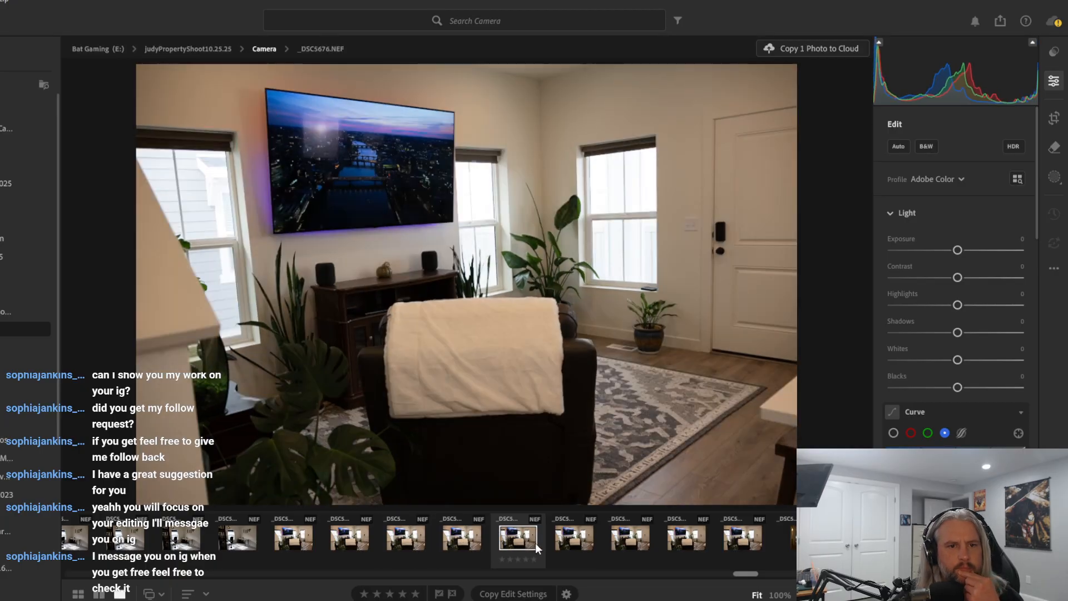
click(569, 538)
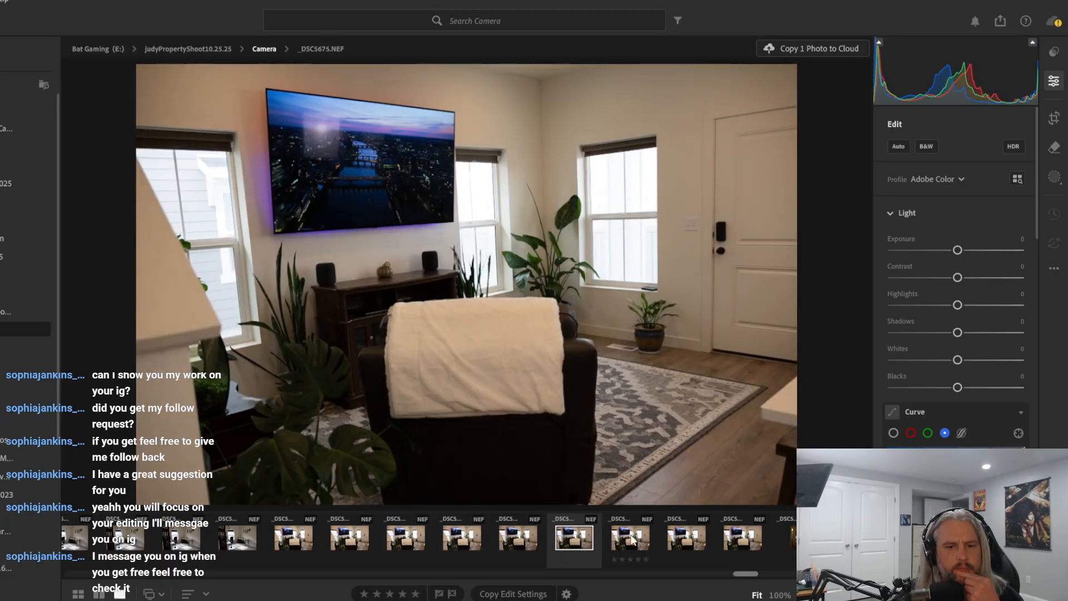
Choose living room frame _DSC5674 and apply automatic light and color corrections to it
click(648, 534)
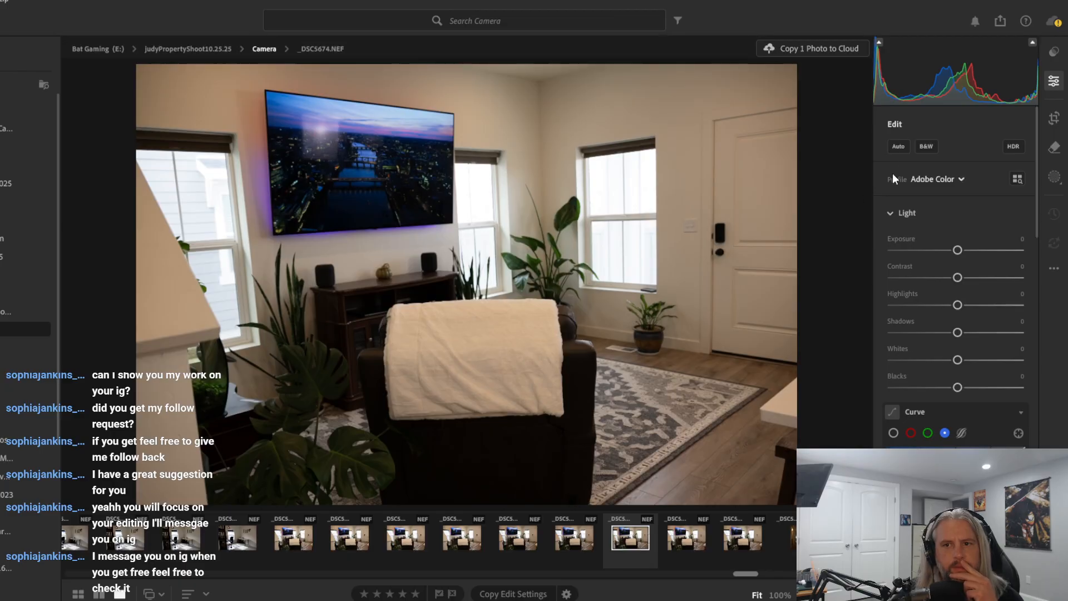
click(899, 146)
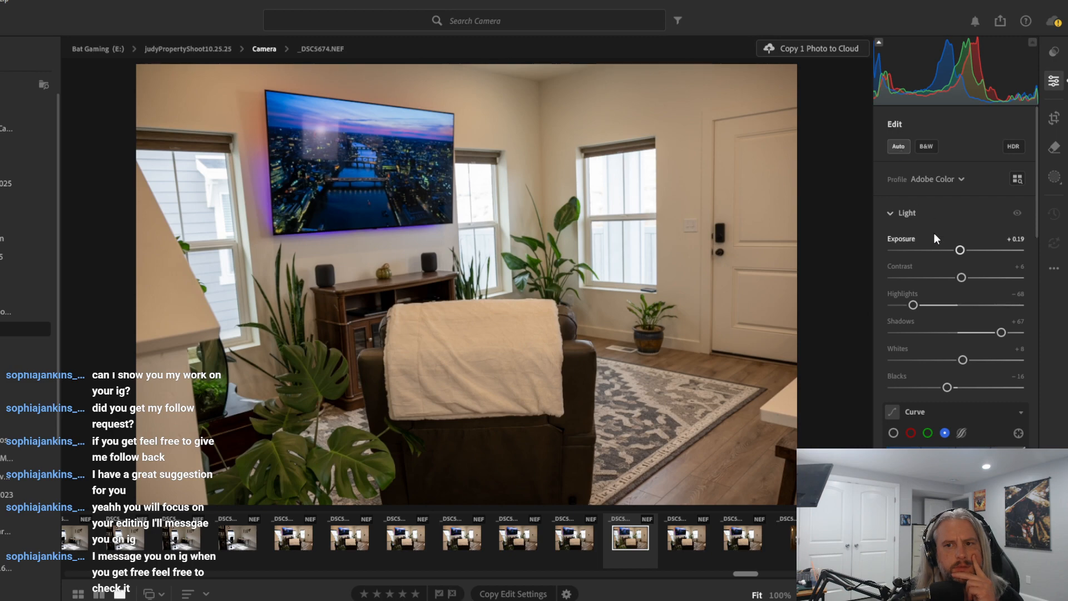
scroll(961, 253, down, 5)
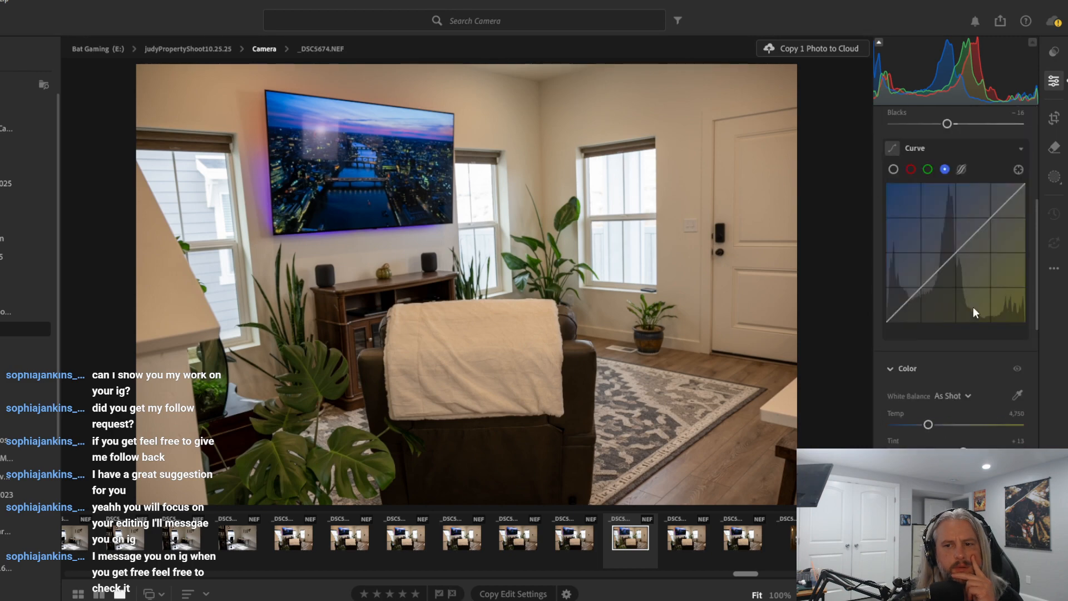
scroll(973, 306, up, 5)
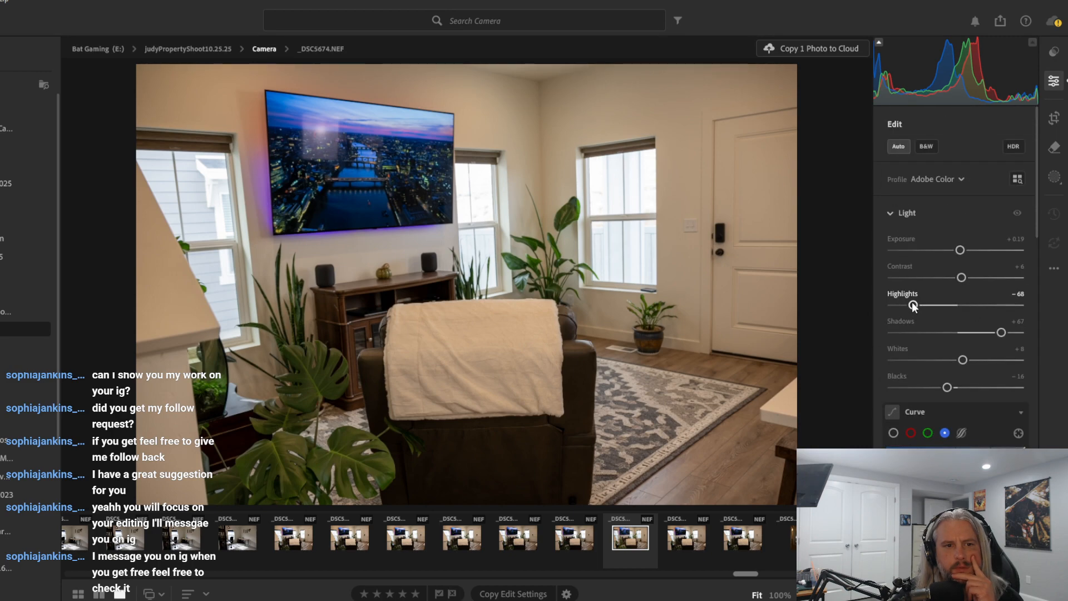
Set the living room photo's Exposure to +0.56 and Contrast to +31, undoing a trial increase of Highlights
drag(913, 305, 952, 305)
key(ctrl+z)
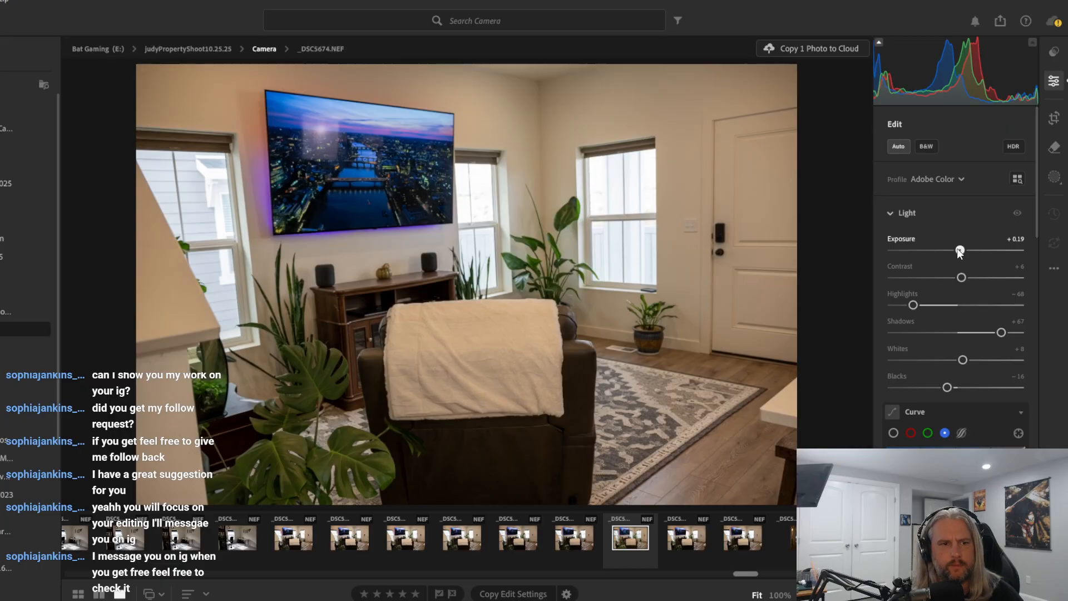
drag(960, 251, 978, 278)
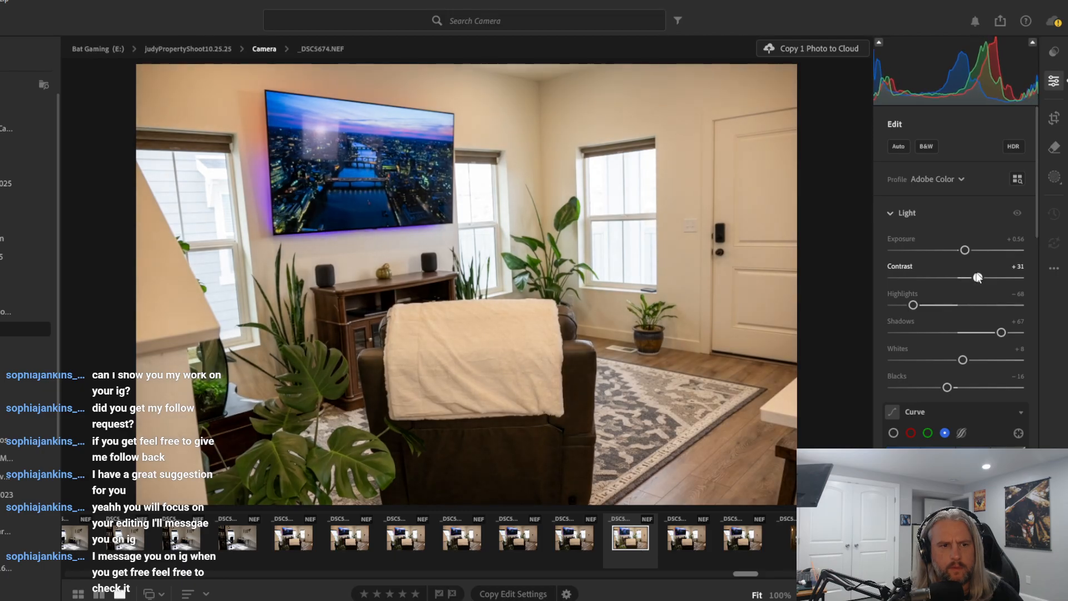
Try Vibrance at +36 on the living room photo and undo the trial
scroll(957, 311, down, 8)
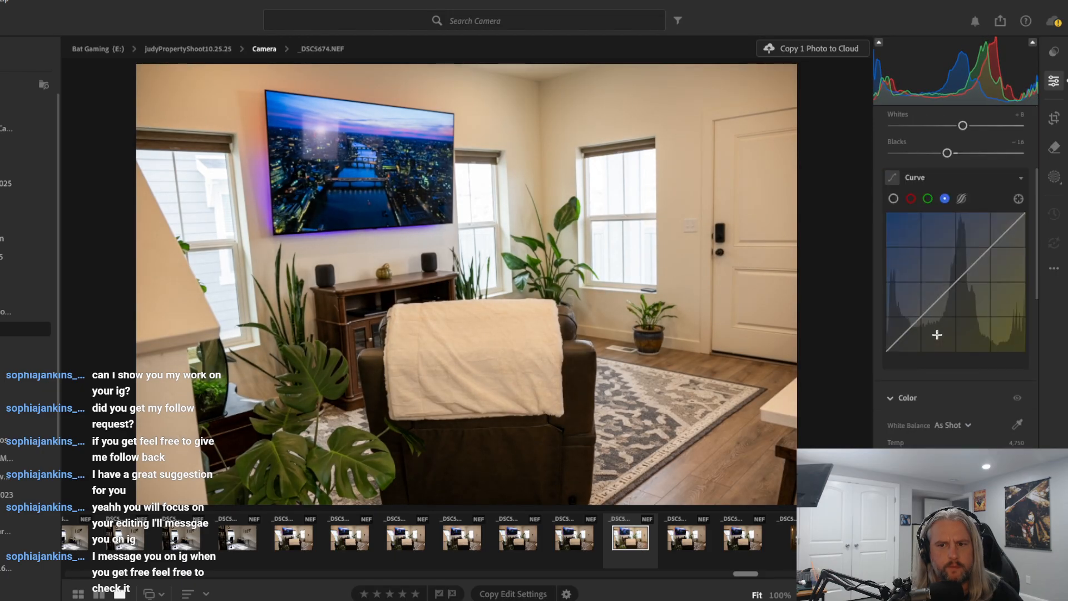
scroll(937, 335, down, 3)
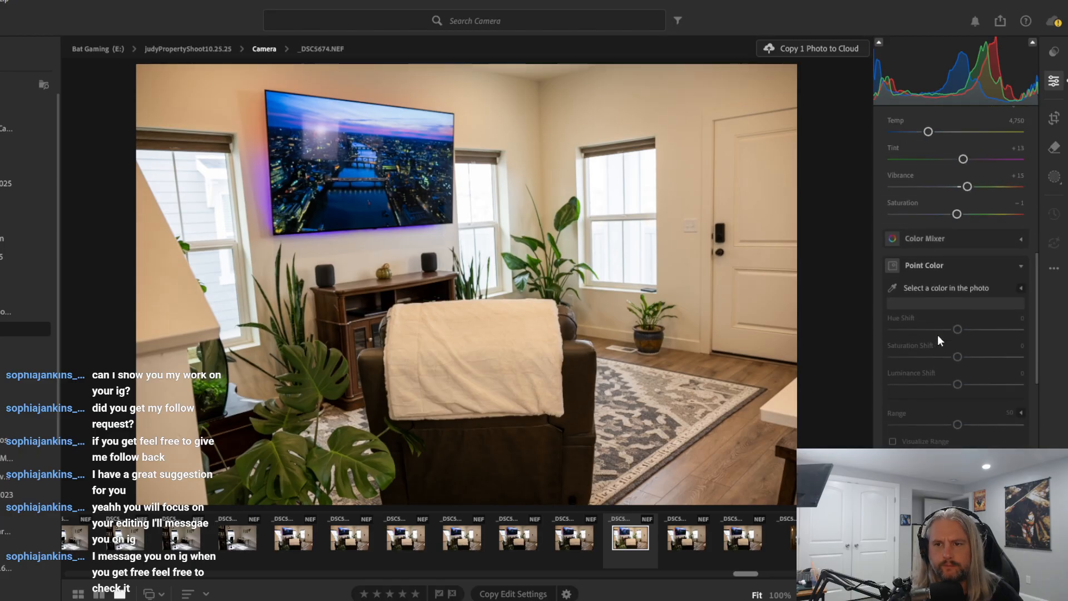
drag(967, 187, 981, 187)
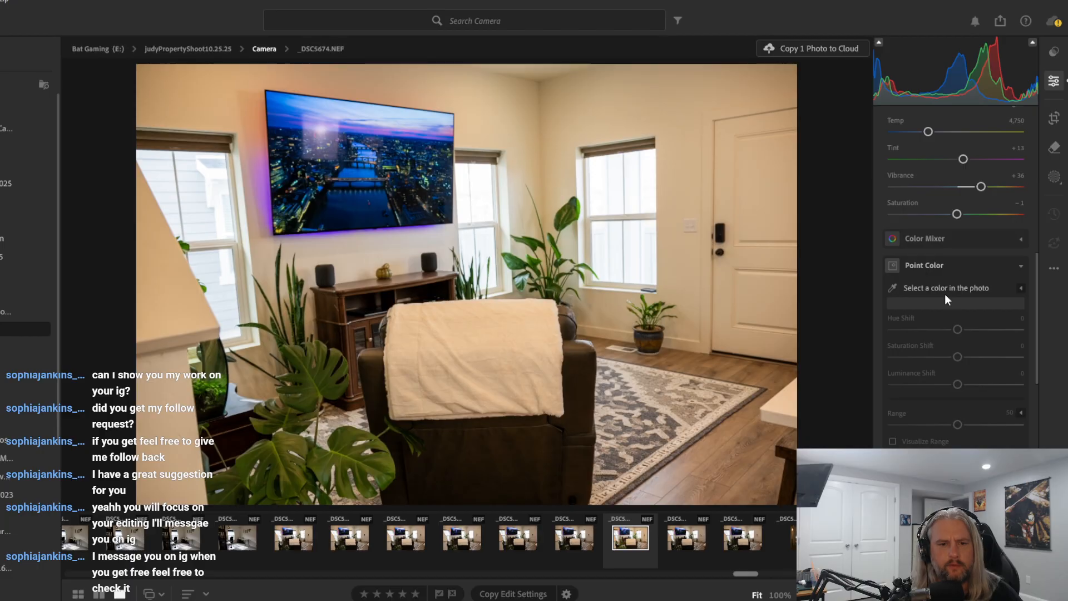
key(ctrl+z)
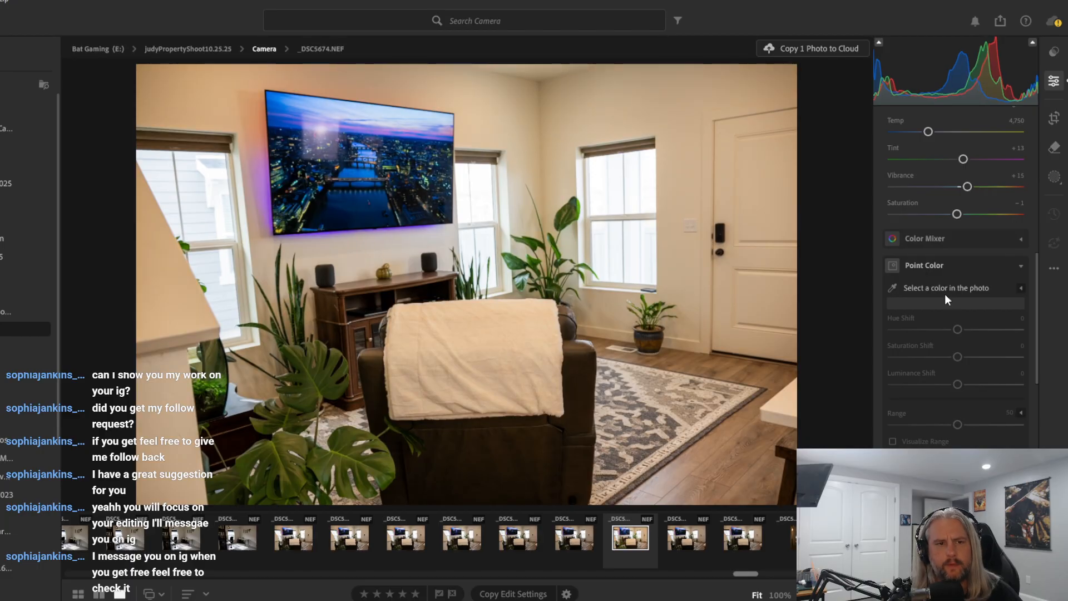
Raise the living room photo's Dehaze to +7
scroll(1004, 239, down, 5)
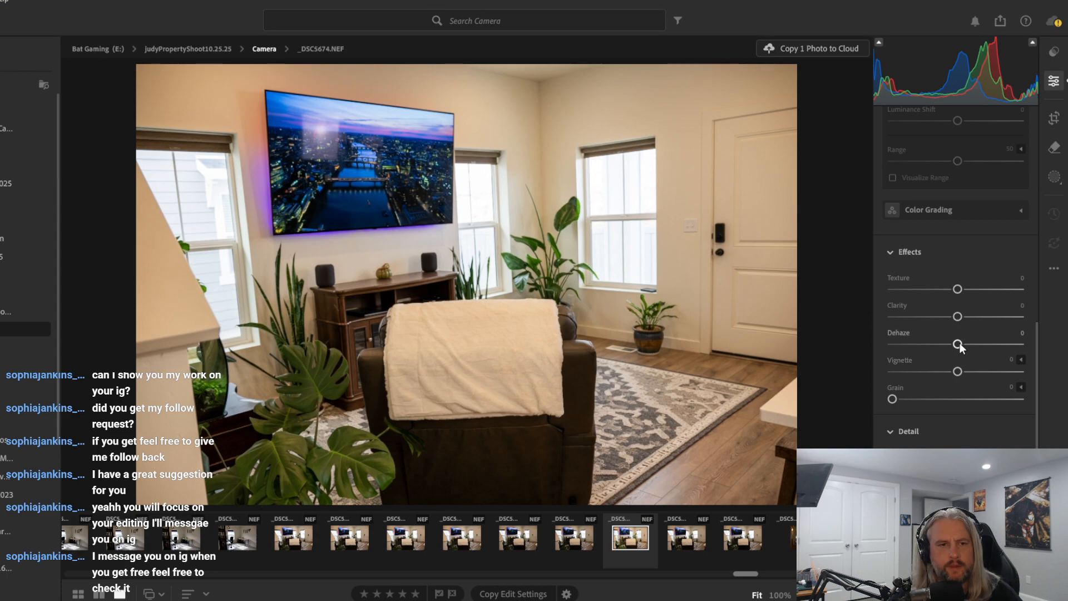
drag(959, 343, 964, 344)
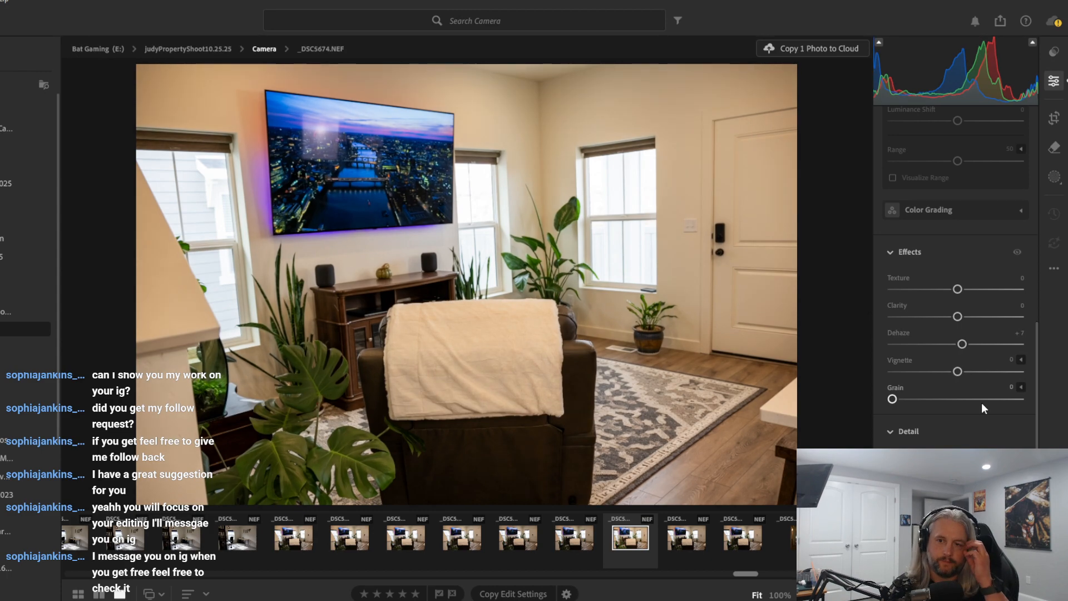
scroll(982, 402, down, 5)
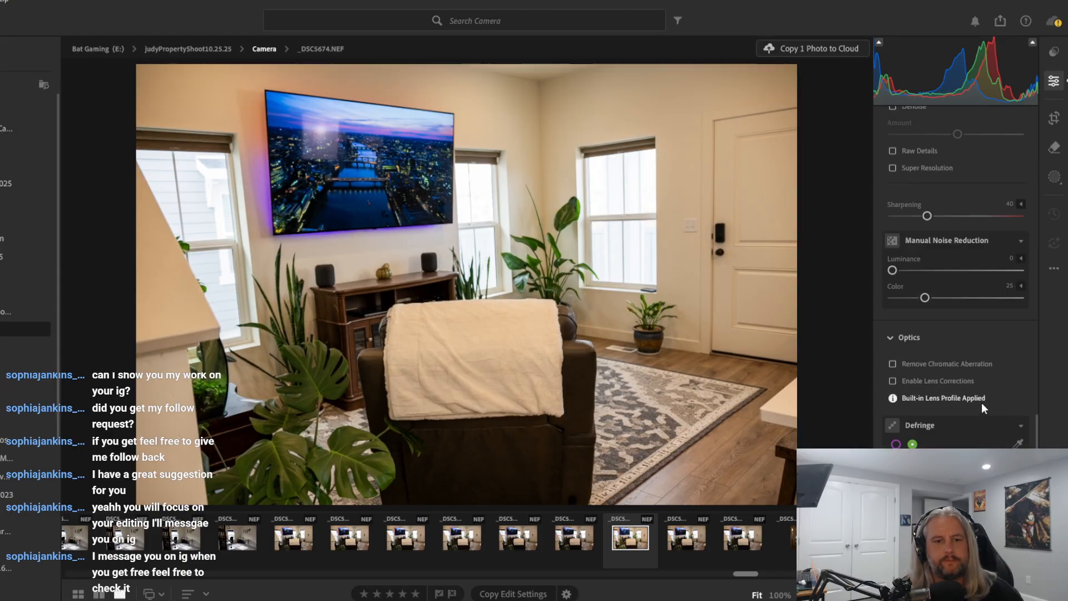
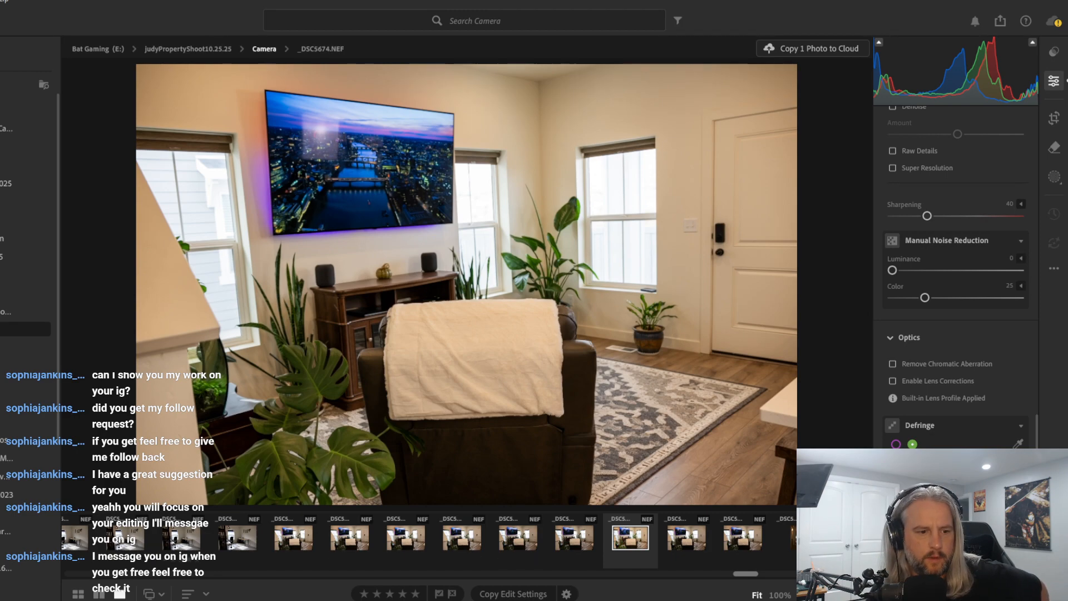
Compare the similar home office frames from _DSC5682 to _DSC5688, checking the framing of the desk and window
click(238, 540)
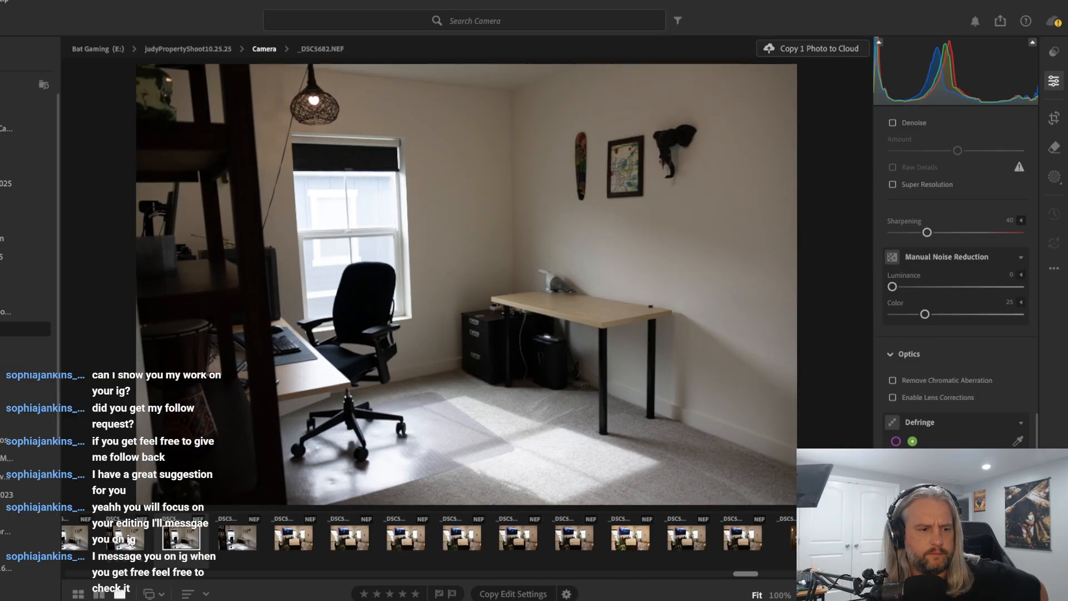
click(120, 541)
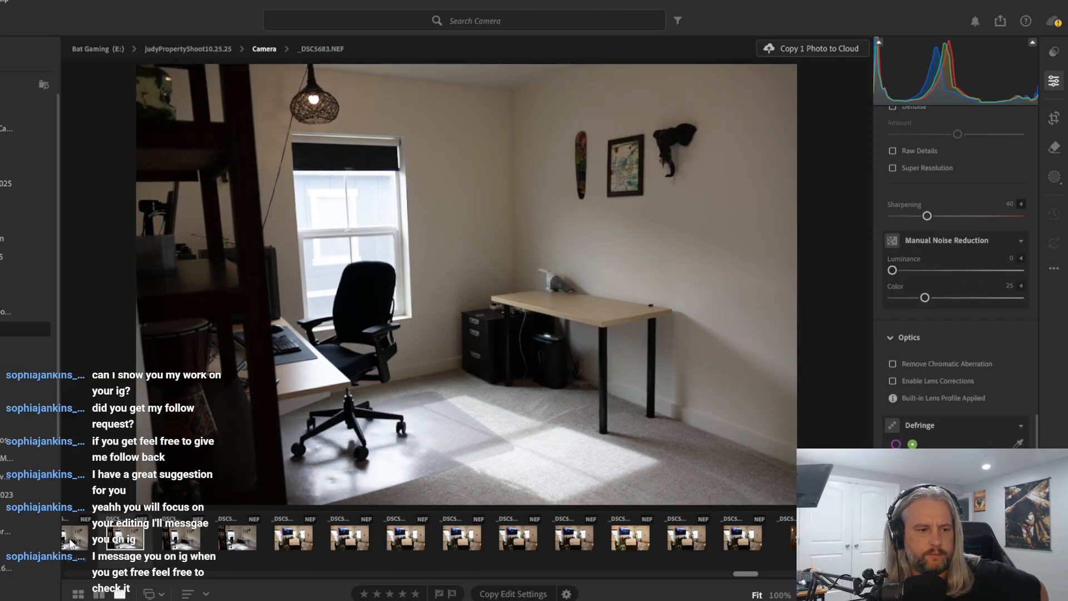
scroll(70, 542, up, 2)
scroll(71, 542, up, 5)
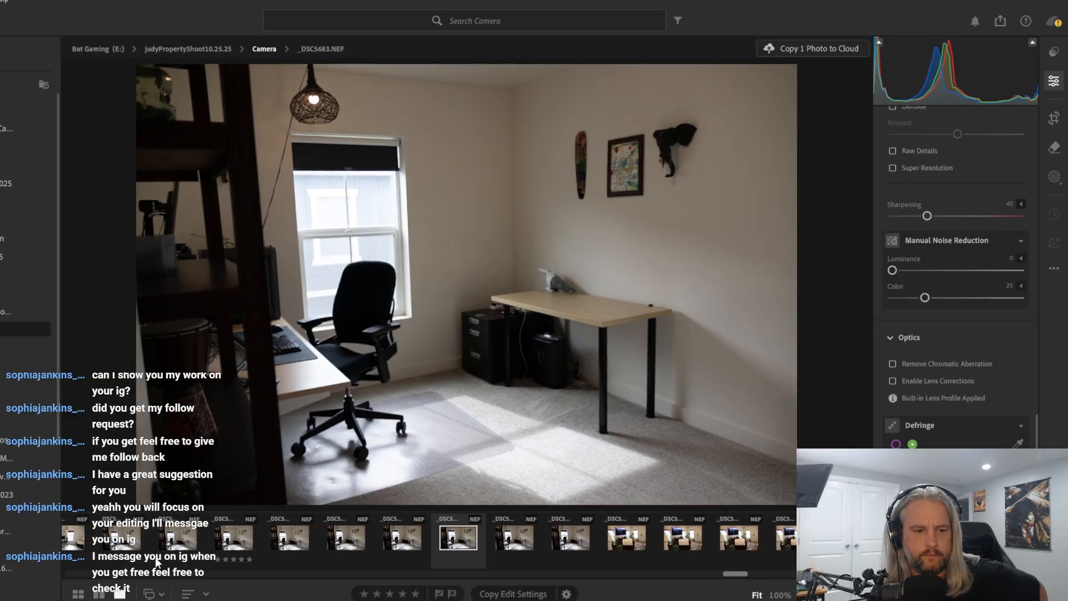
click(398, 544)
click(354, 544)
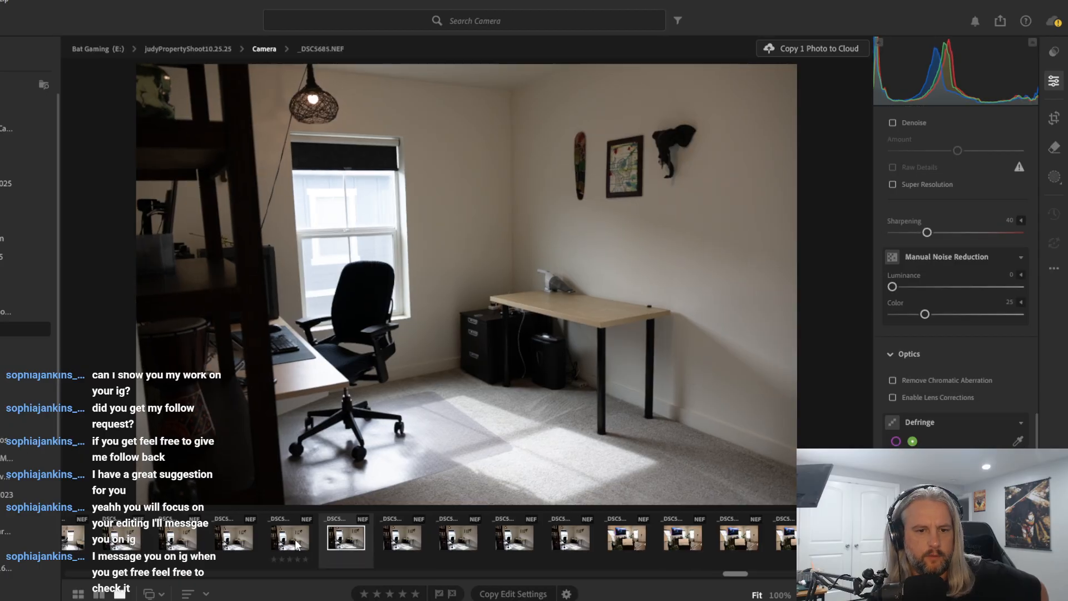
click(218, 541)
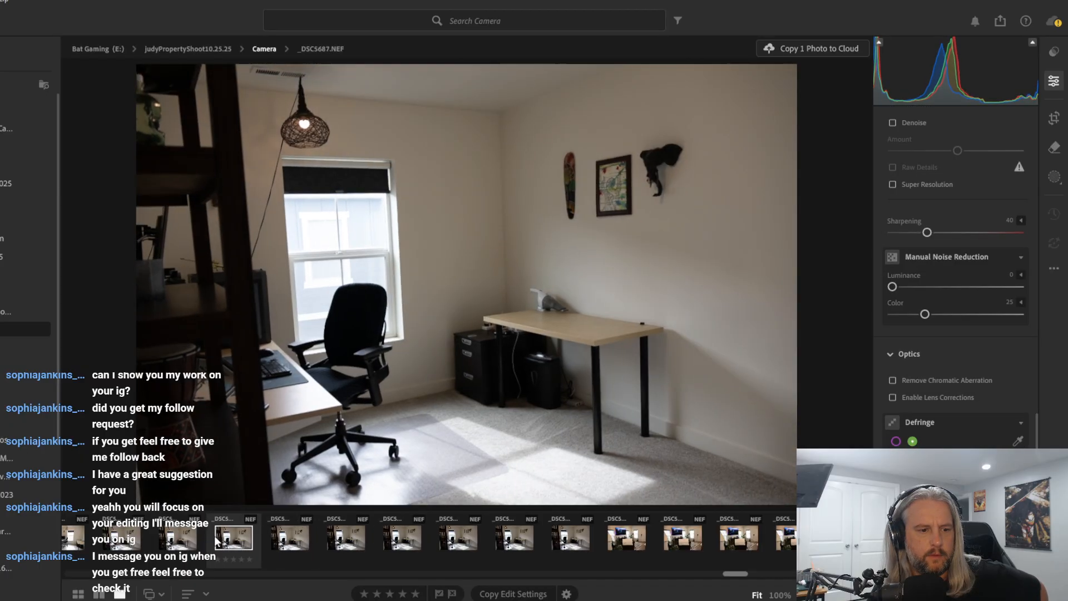
click(179, 540)
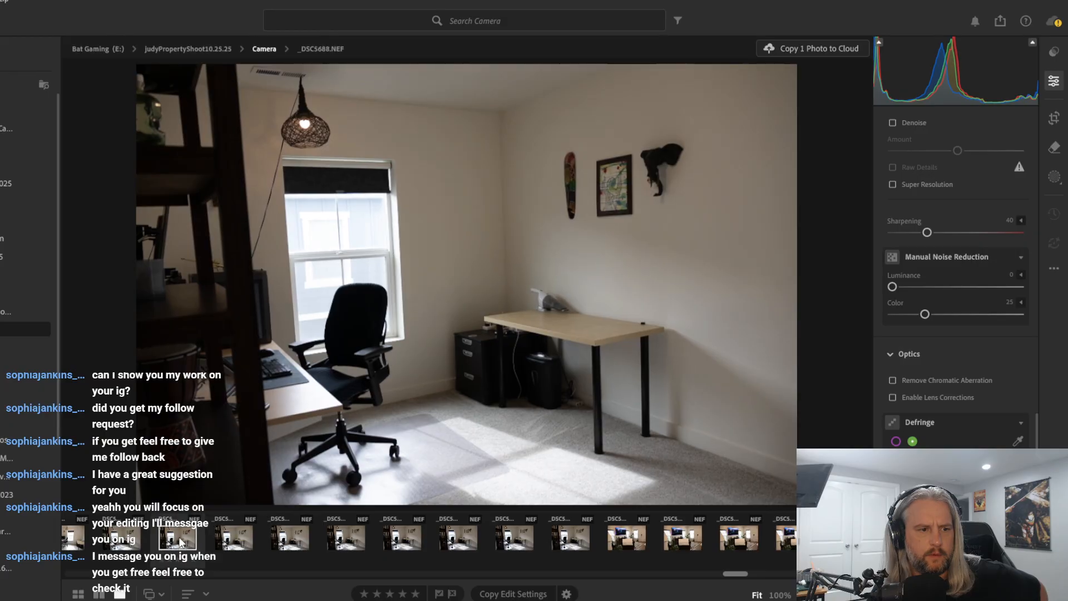
Compare the home office frames from _DSC5690 to _DSC5693 and select _DSC5692
click(136, 539)
click(79, 540)
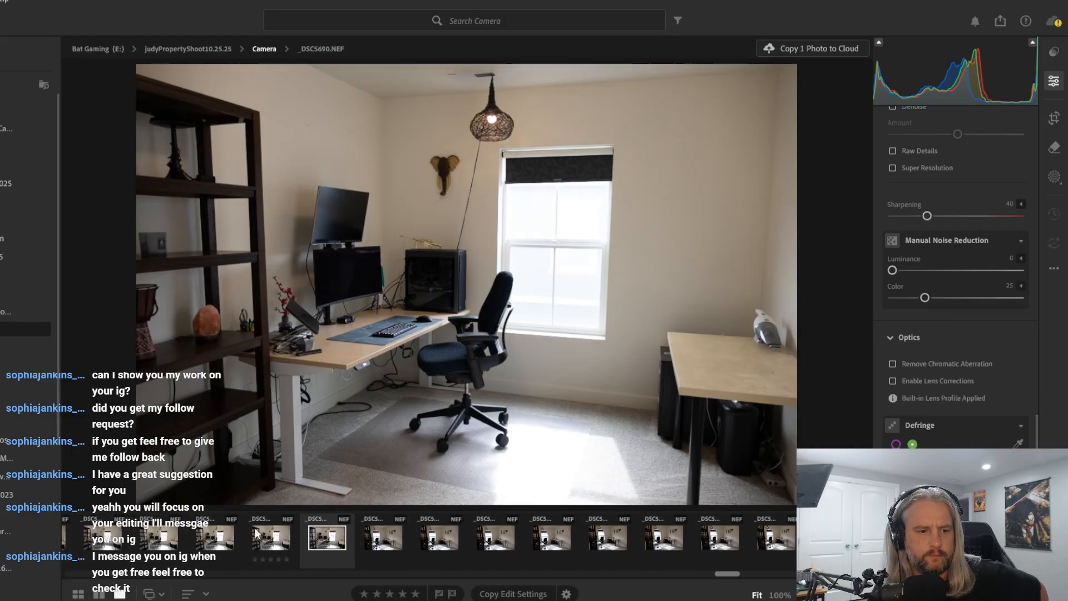
click(266, 537)
click(222, 540)
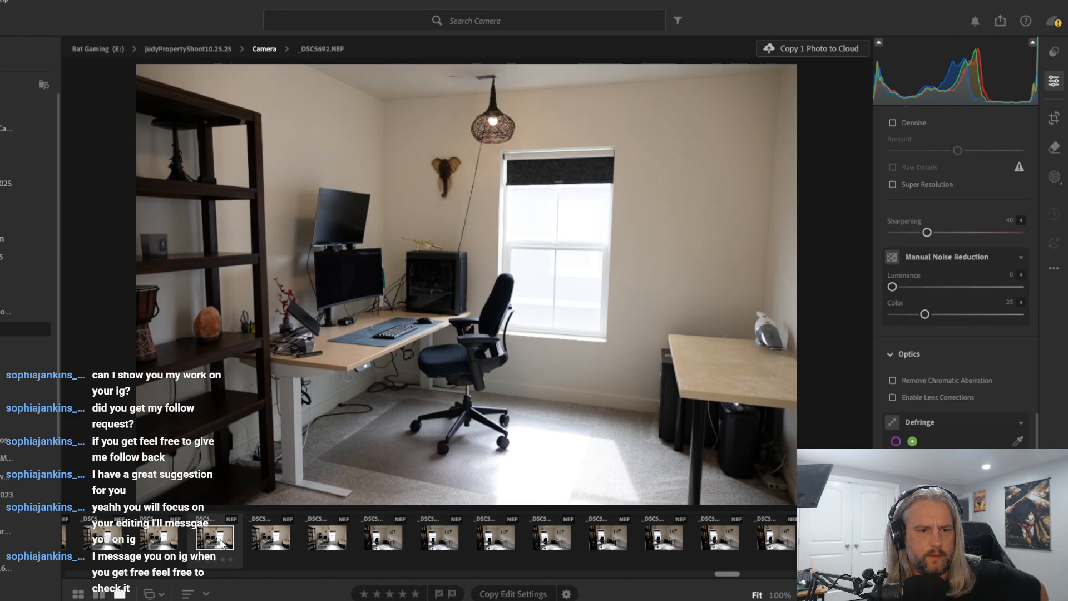
click(166, 539)
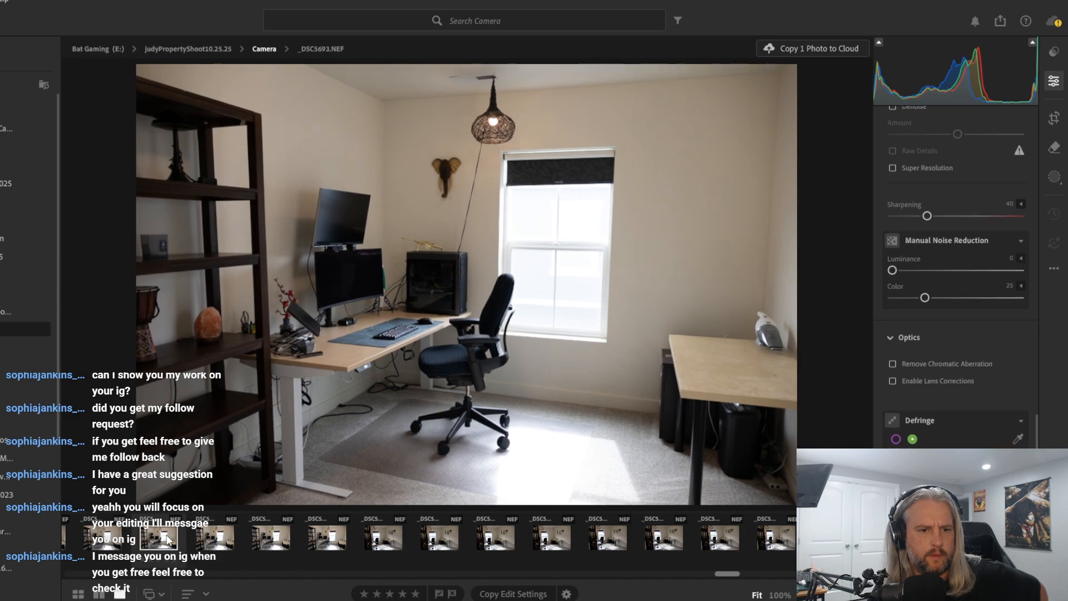
click(122, 543)
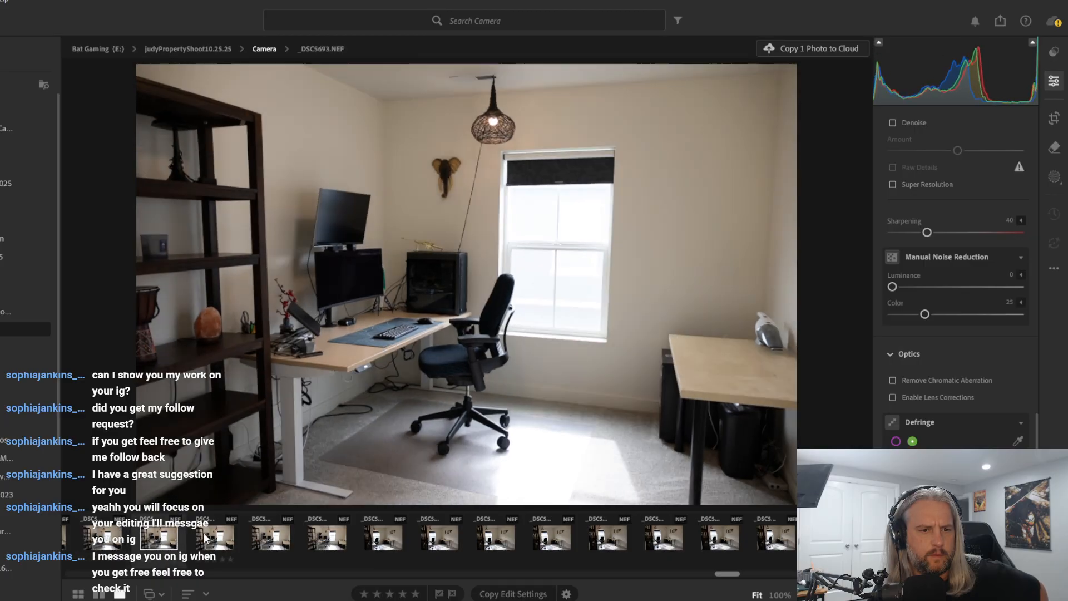
click(206, 537)
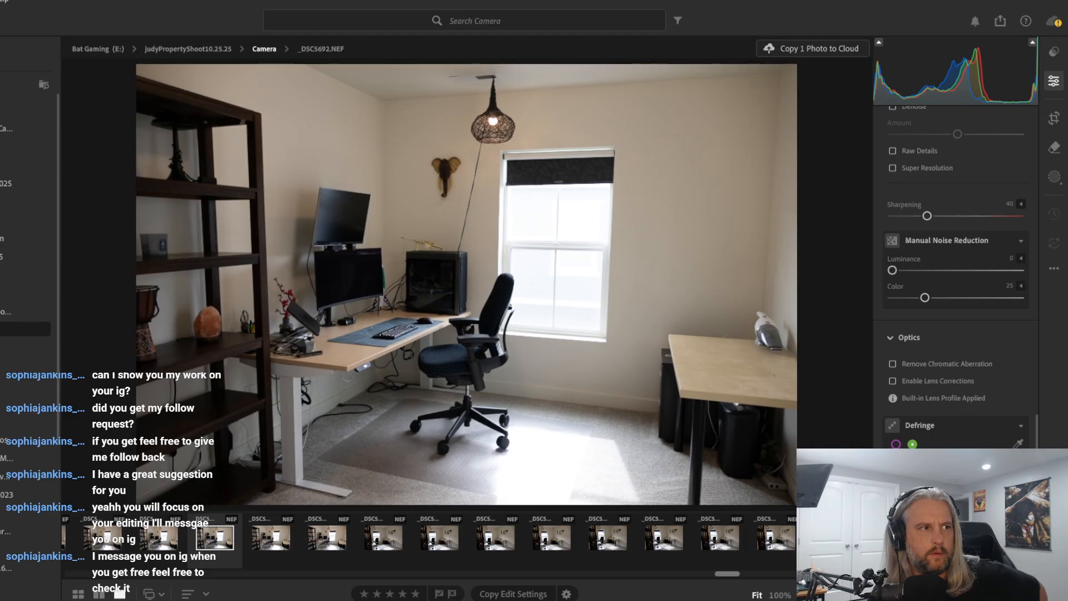
Apply the Auto adjustments to office photo _DSC5692 and set its Exposure to +0.93
scroll(956, 263, up, 10)
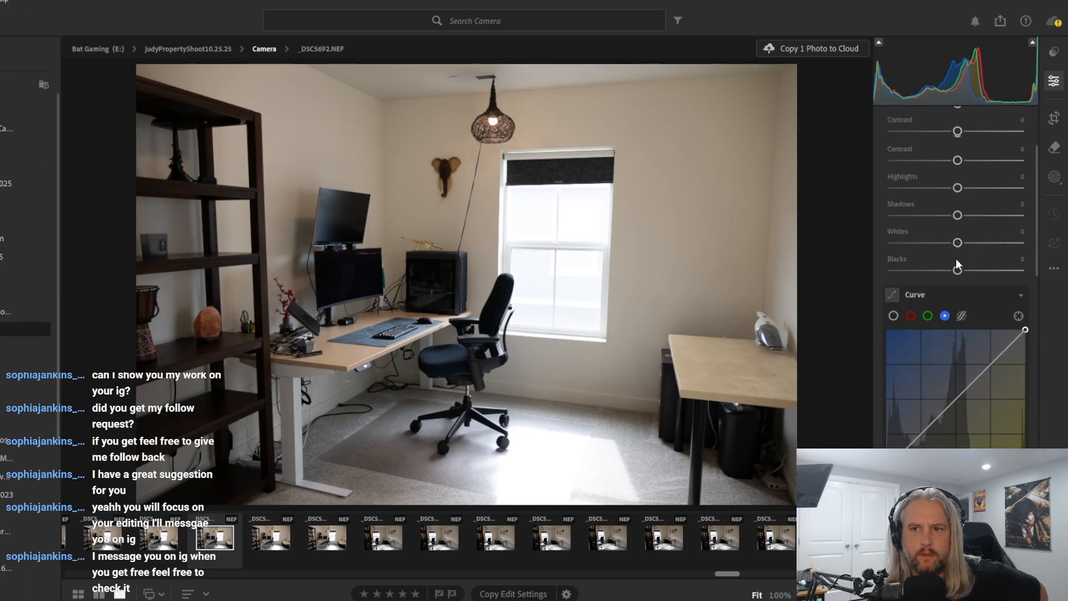
scroll(955, 259, up, 3)
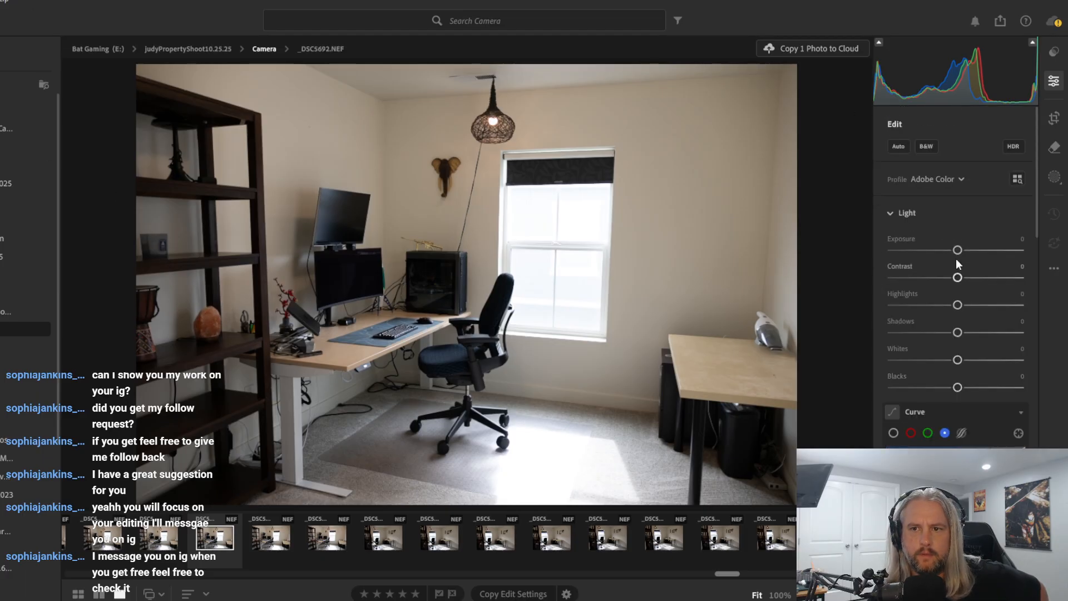
click(904, 148)
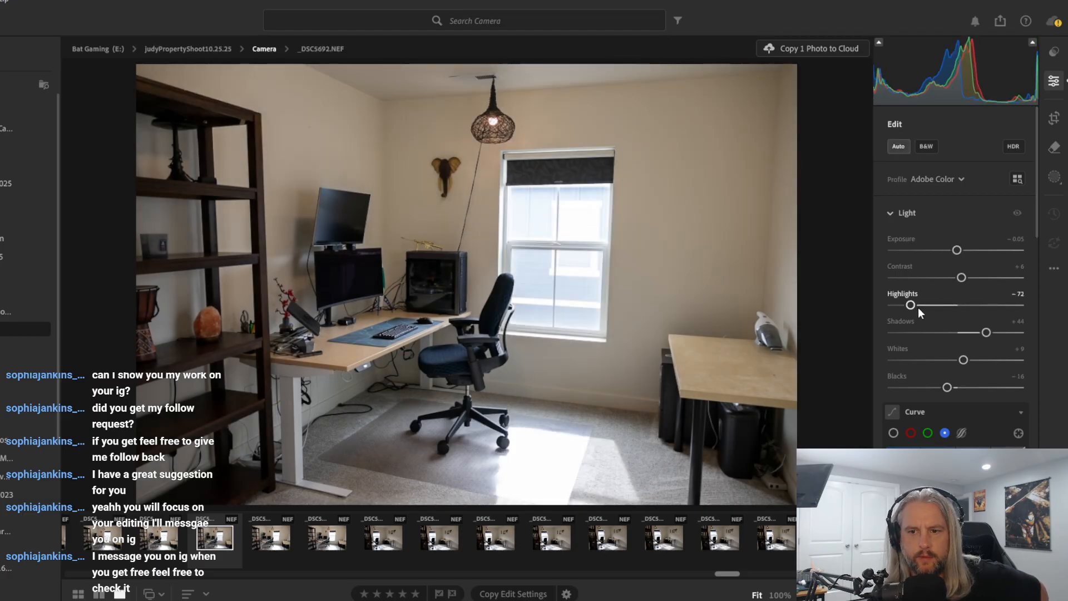
drag(957, 253, 969, 251)
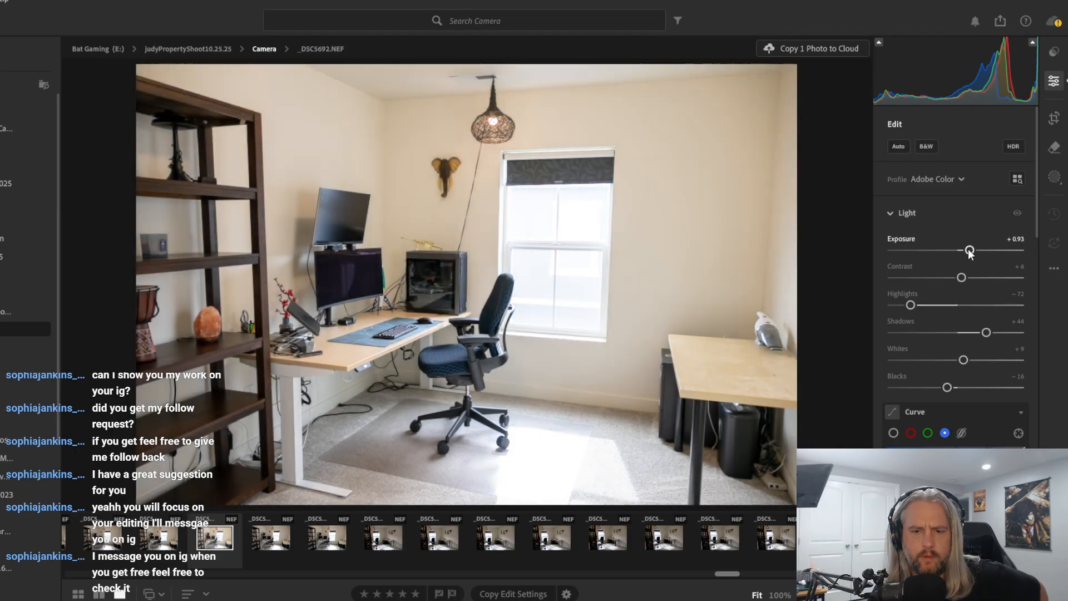
Raise the Dehaze of office photo _DSC5692 to +51
scroll(959, 334, down, 10)
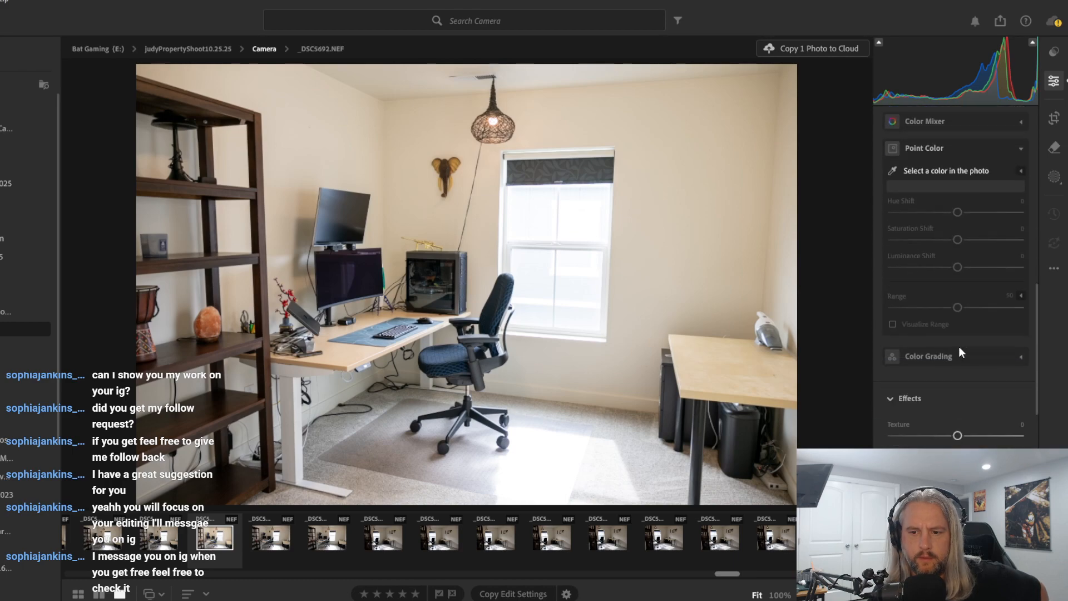
scroll(959, 347, down, 3)
drag(959, 344, 994, 343)
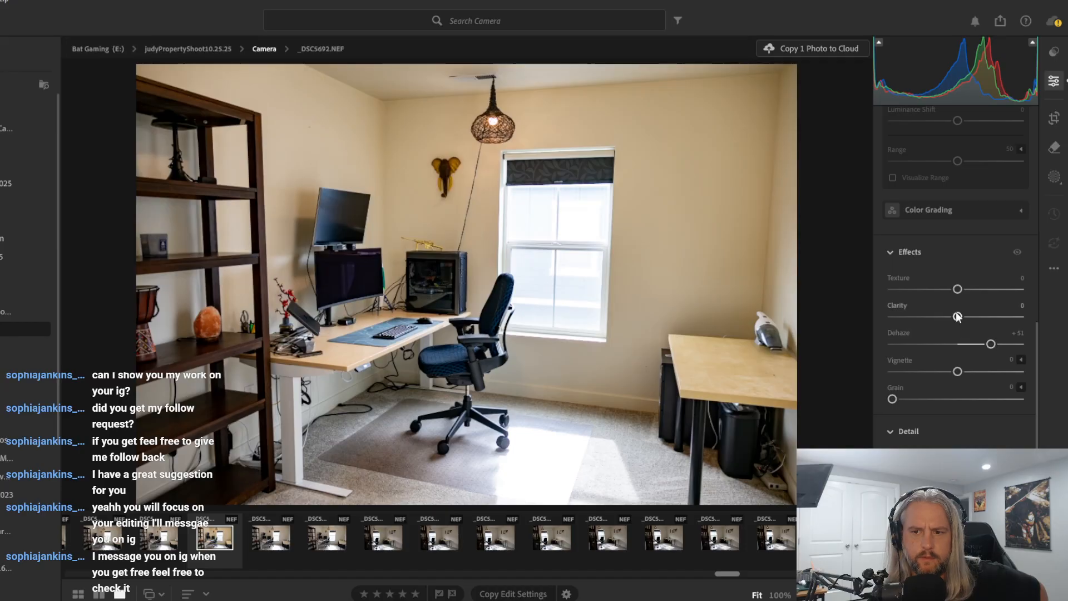
Try Highlights at -20 on the office photo and undo the trial
scroll(957, 315, up, 6)
scroll(957, 315, up, 6)
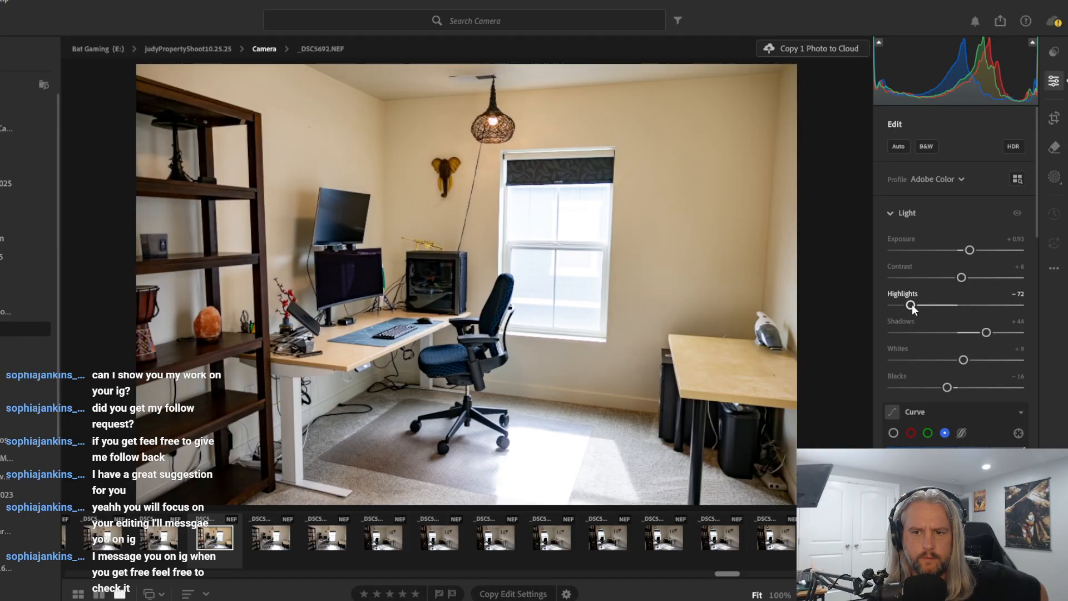
drag(911, 305, 946, 310)
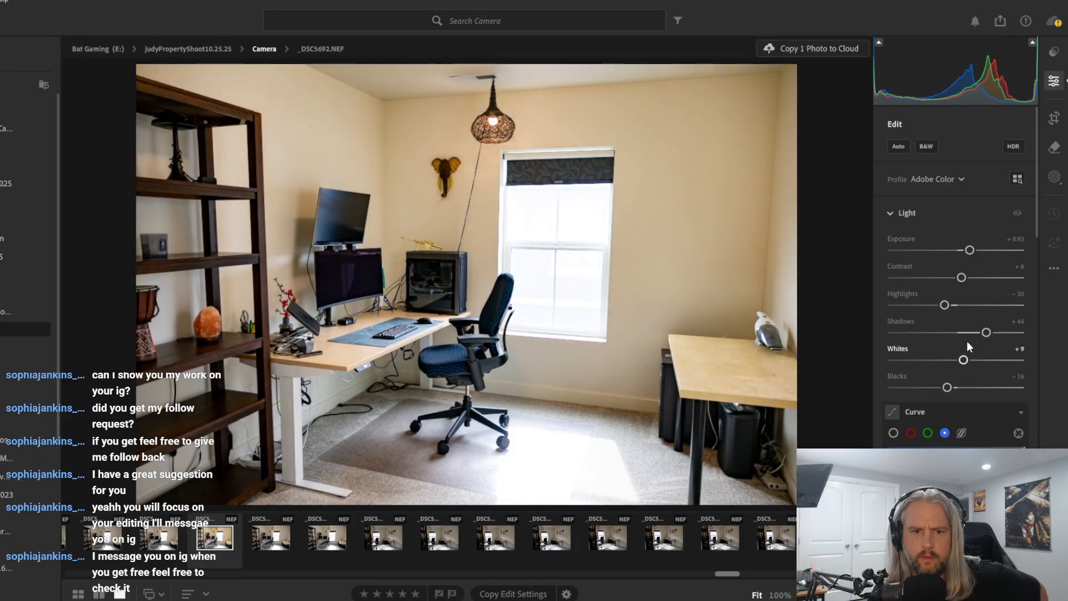
key(ctrl+z)
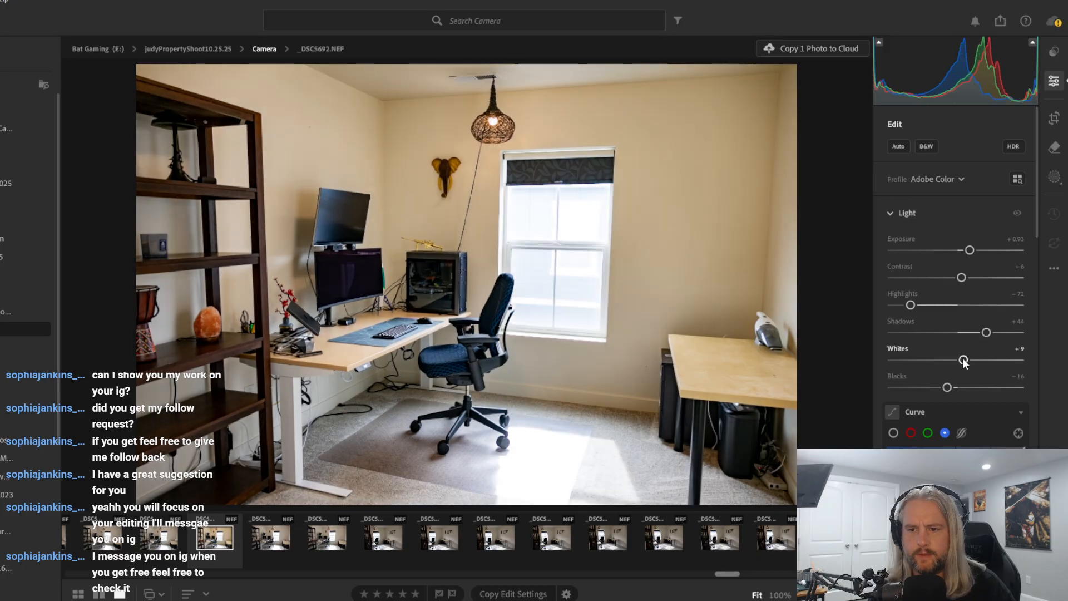
Try Whites at +47 and Shadows at -5 on the office photo and undo both trials
drag(963, 361, 955, 333)
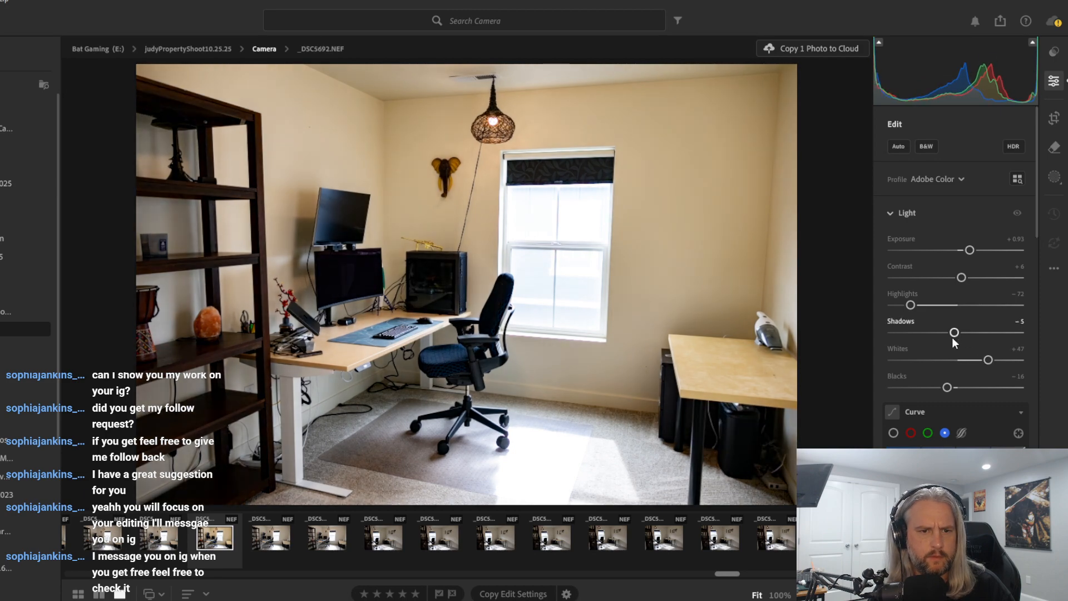
key(ctrl+z)
key(ctrl+z)
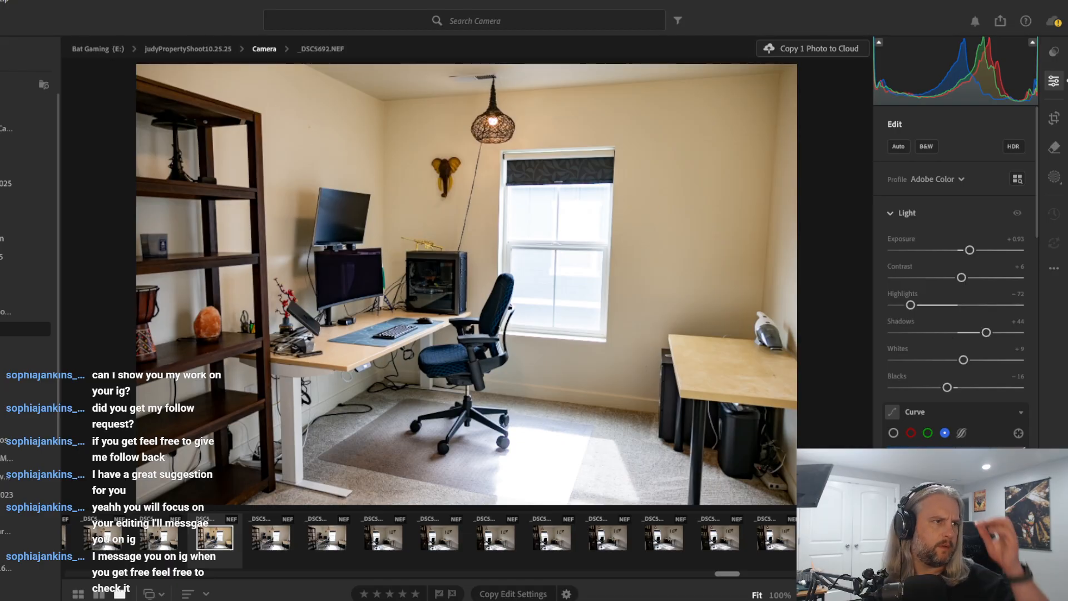
click(2, 109)
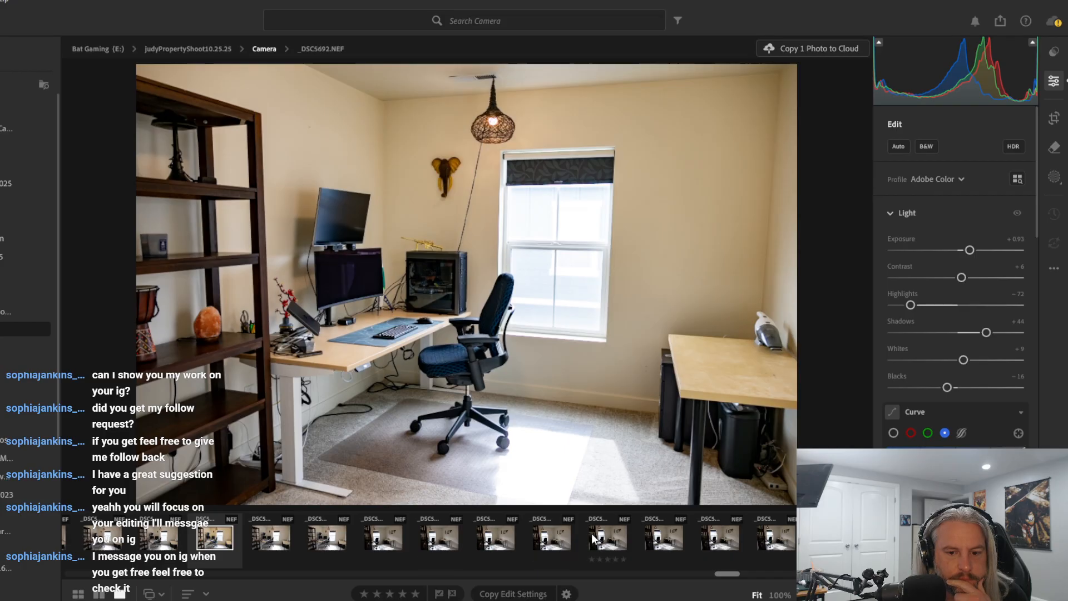
Review the unedited office frames _DSC5682, _DSC5681 and _DSC5694 for their framing of the room
click(772, 540)
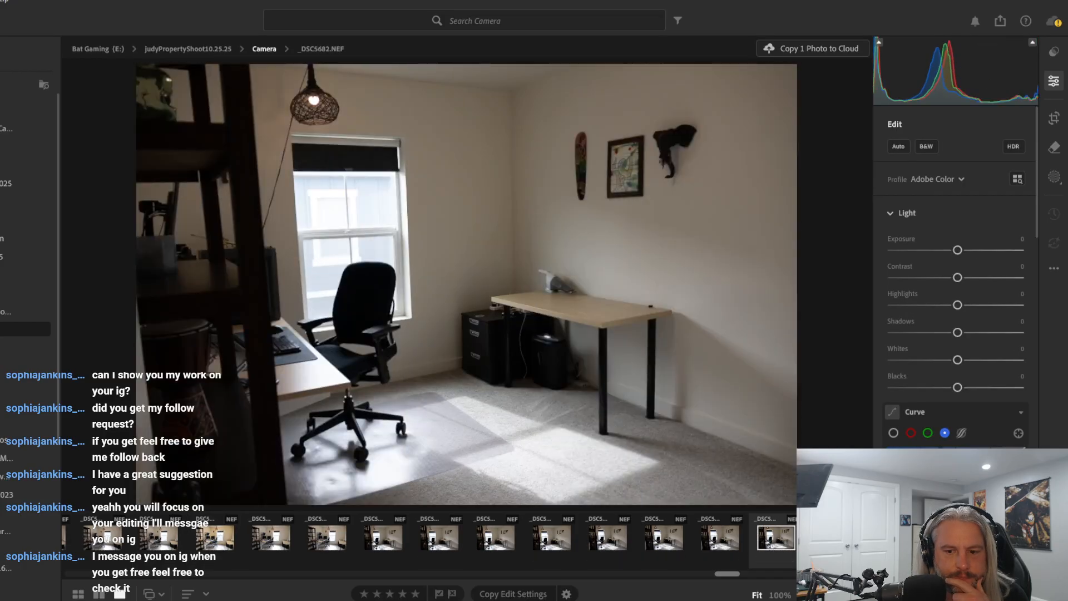
key(Left)
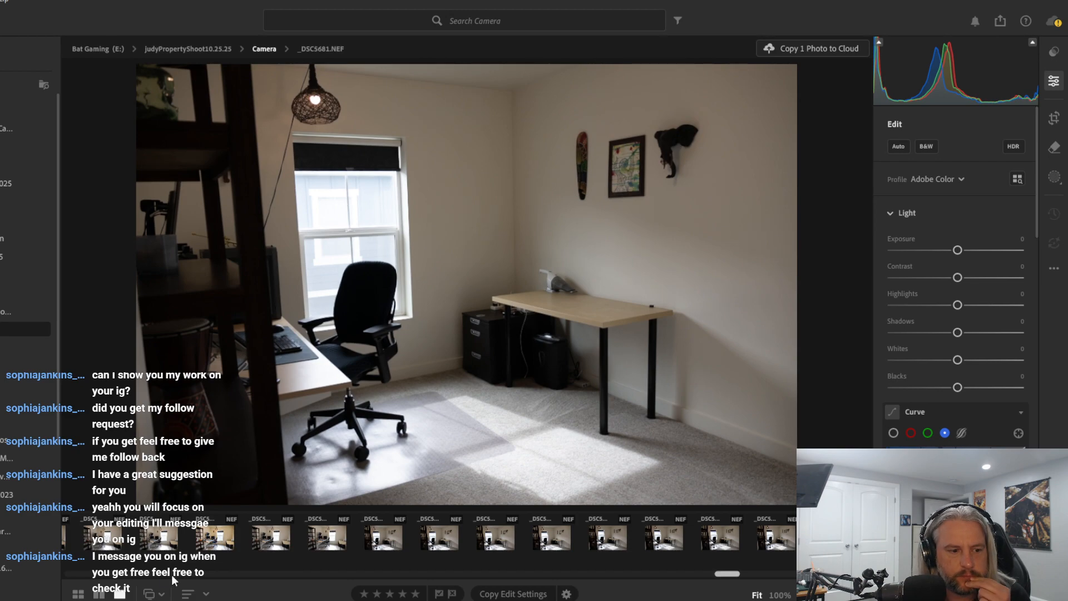
click(95, 547)
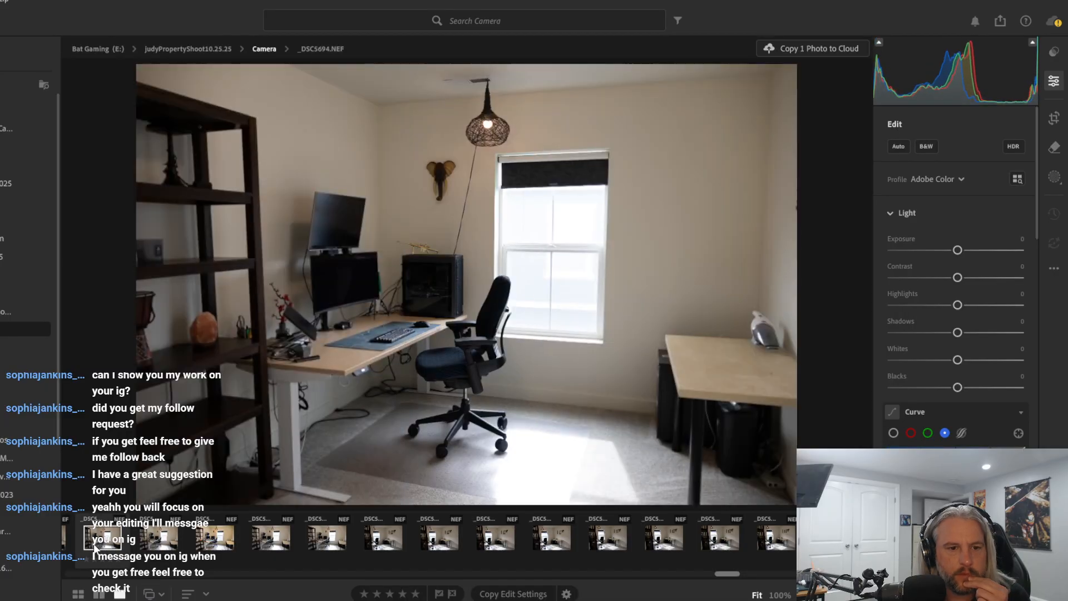
Compare the home gym frames from _DSC5698 to _DSC5703, checking the framing of the bench and window
scroll(96, 548, down, 2)
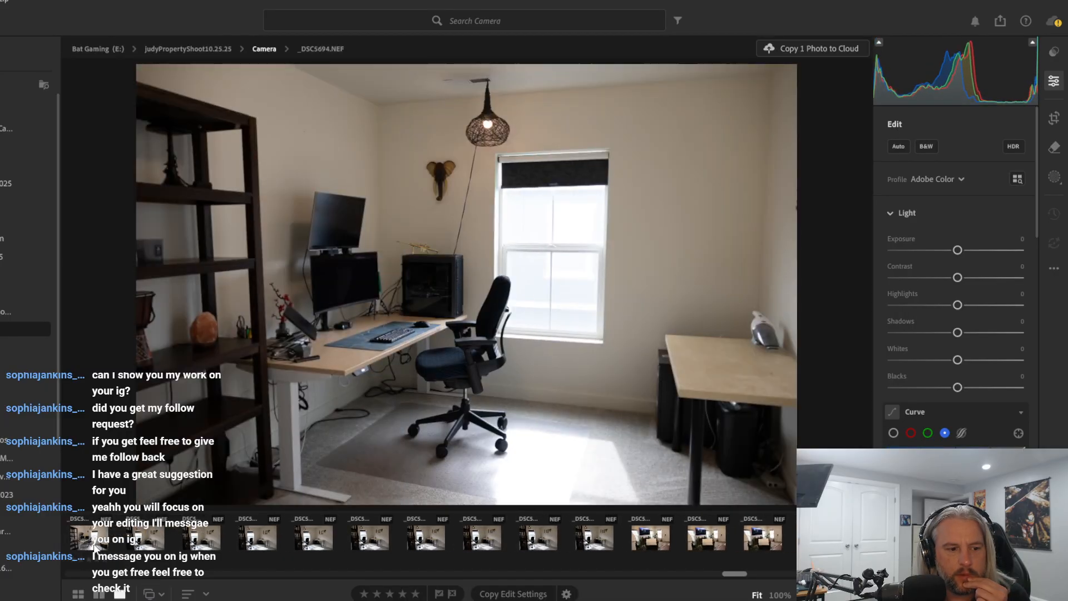
scroll(95, 548, up, 4)
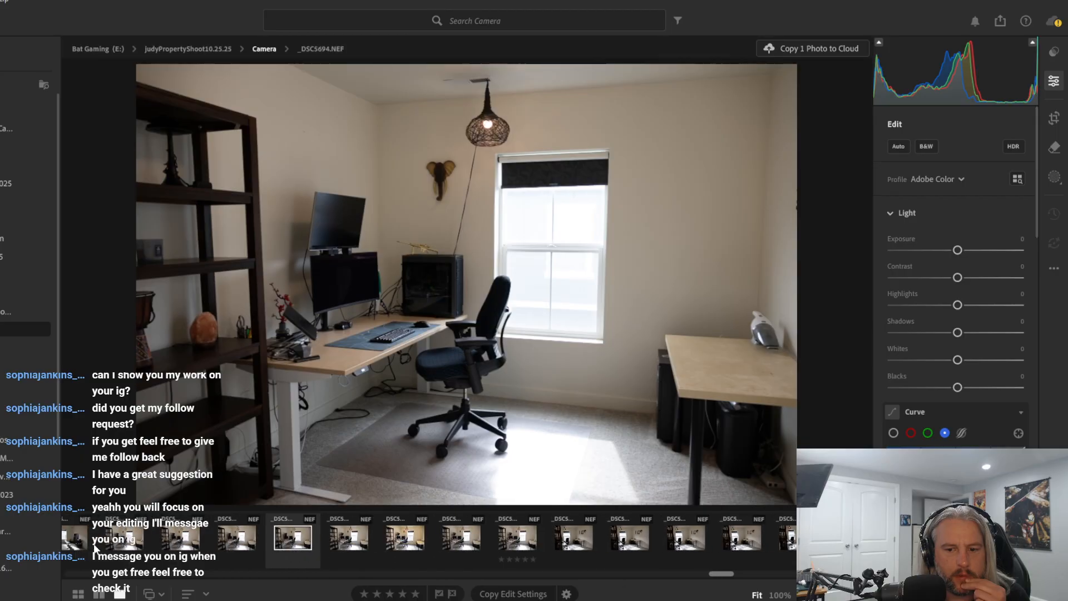
scroll(95, 548, up, 4)
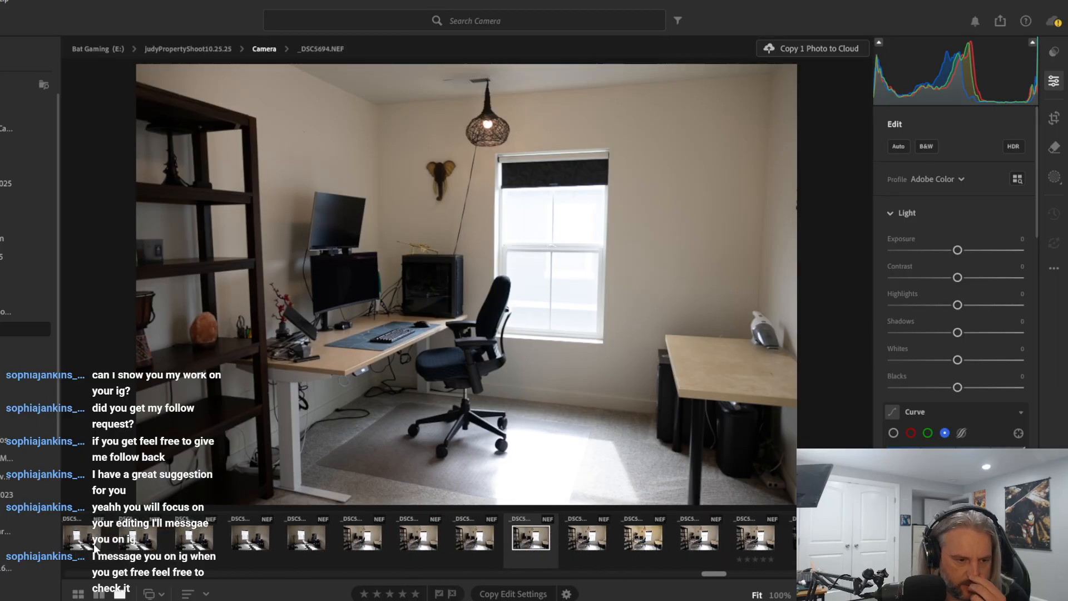
scroll(96, 548, up, 1)
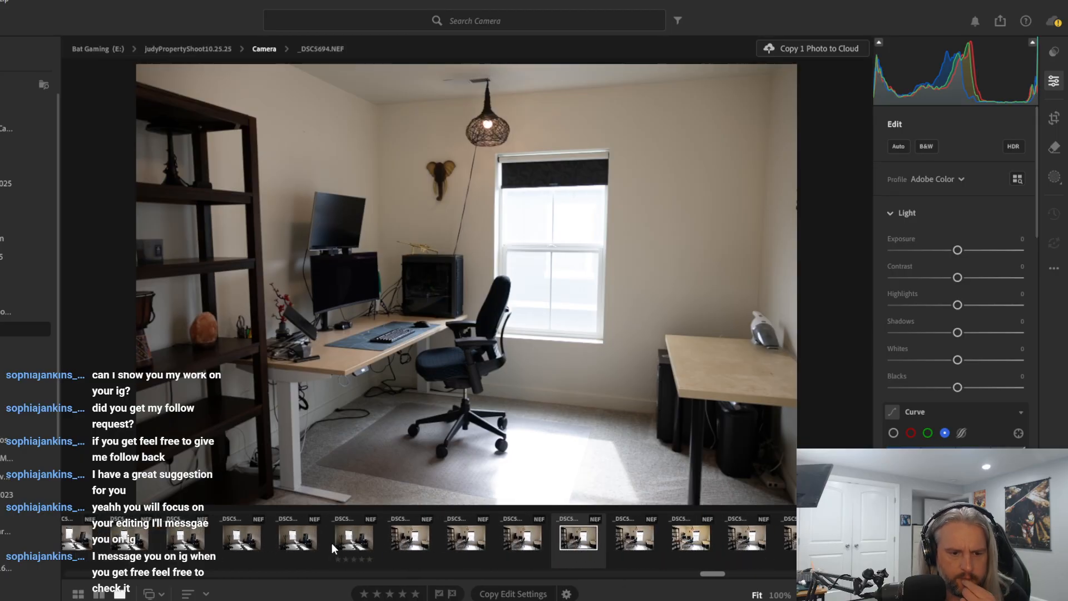
click(354, 538)
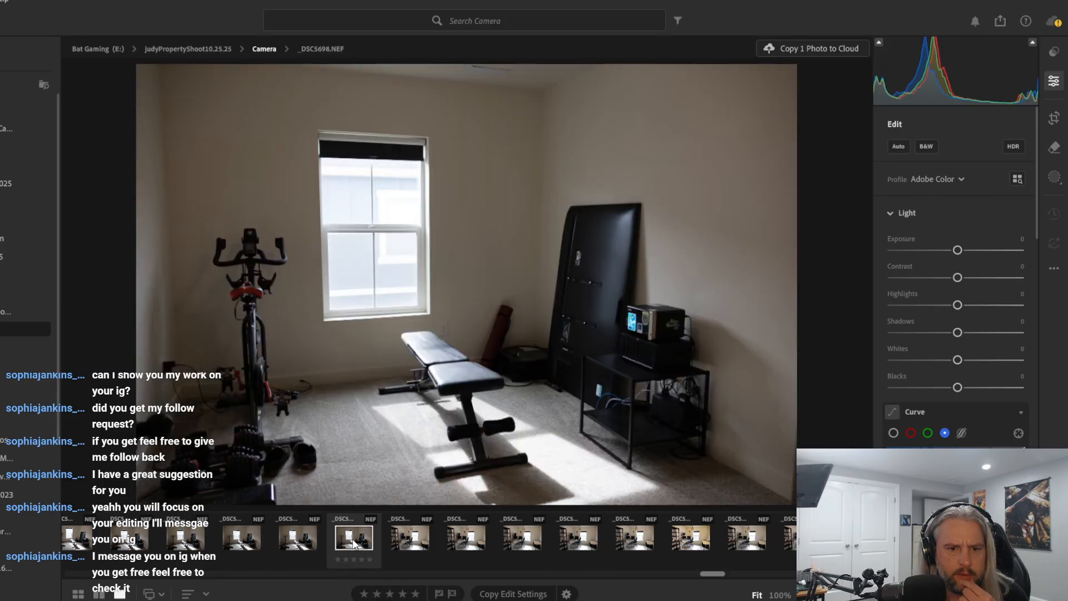
click(400, 537)
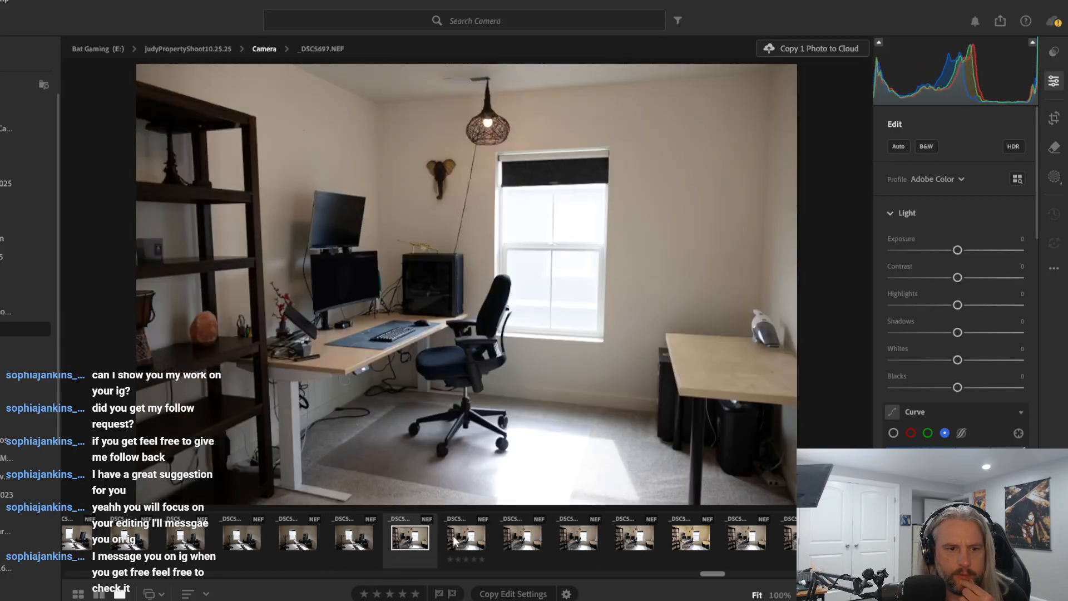
click(361, 540)
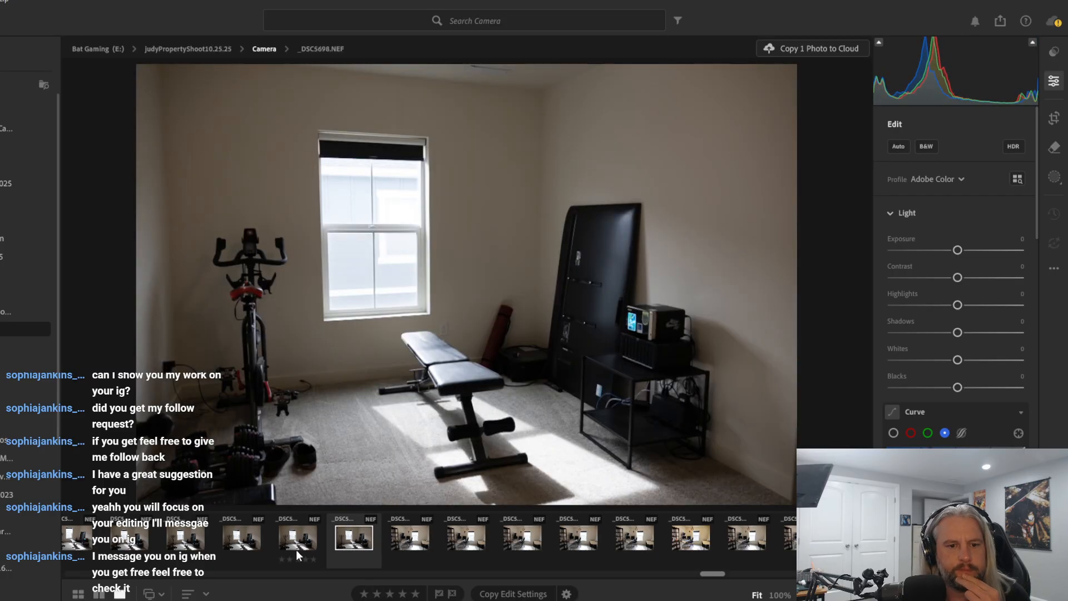
click(296, 550)
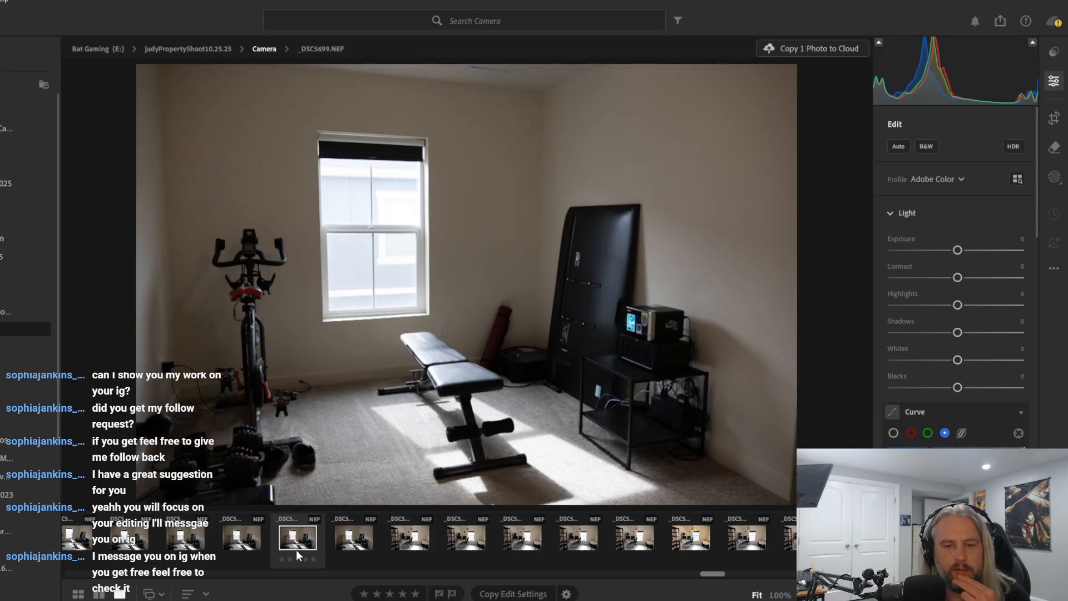
click(241, 548)
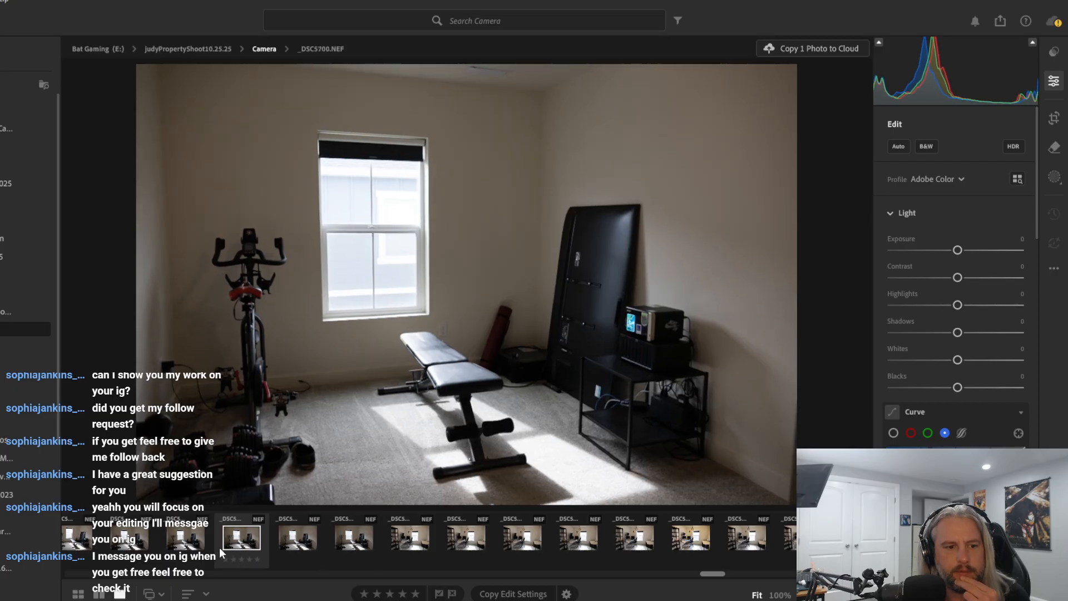
click(189, 542)
click(147, 549)
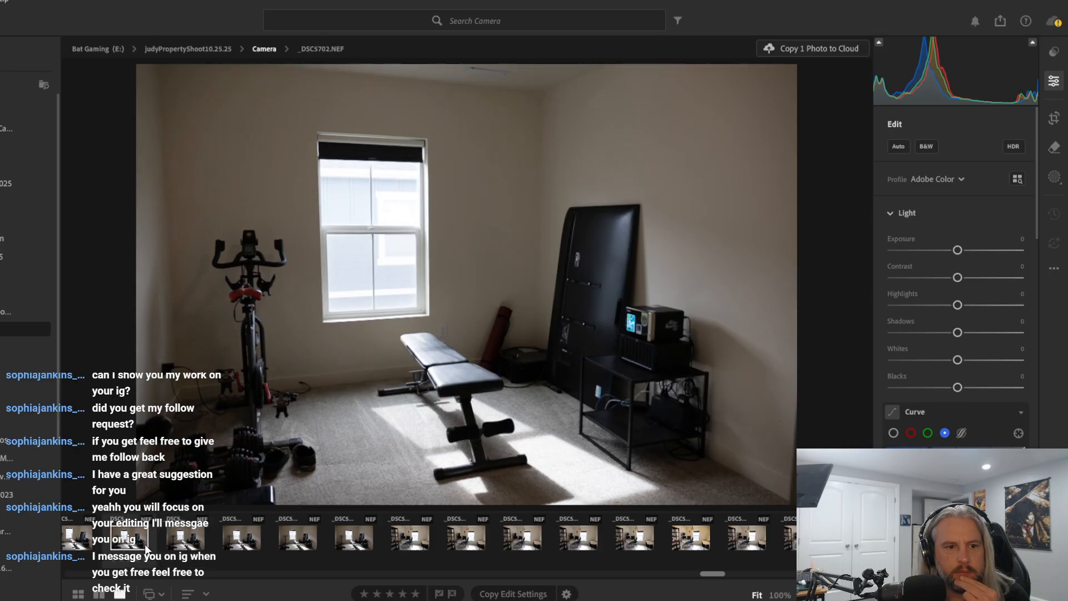
click(81, 540)
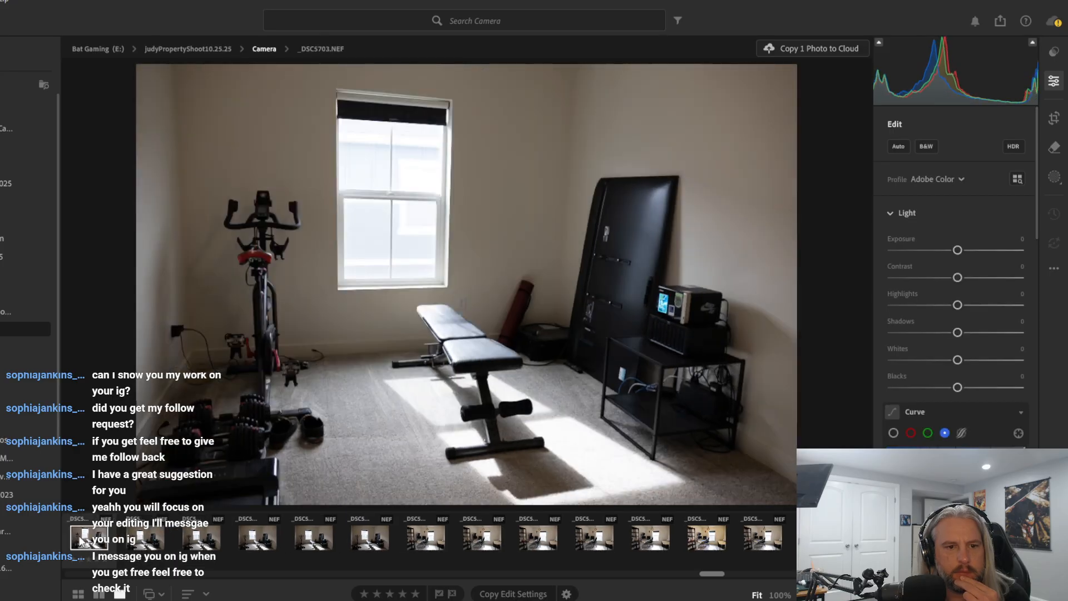
Recheck the similar gym frames from _DSC5701 back to _DSC5698 and select _DSC5700
click(211, 543)
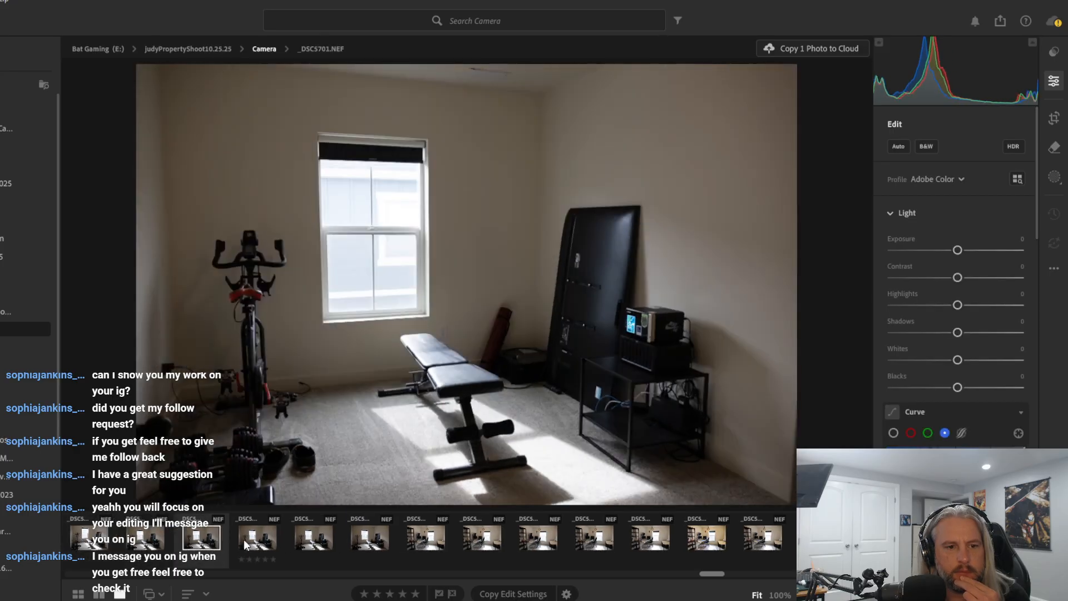
click(245, 545)
click(310, 544)
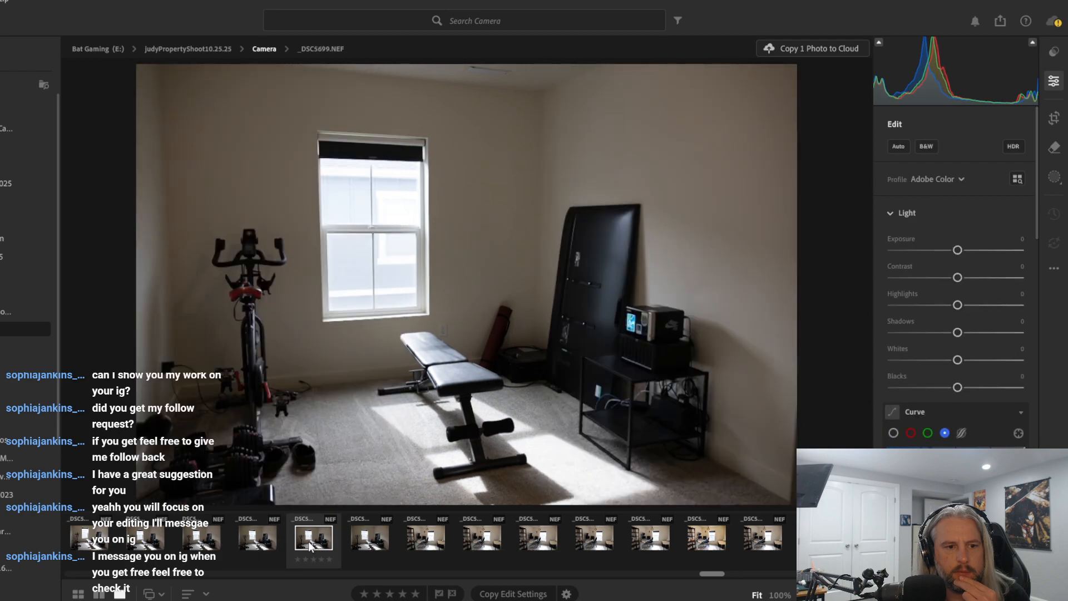
click(353, 540)
click(327, 539)
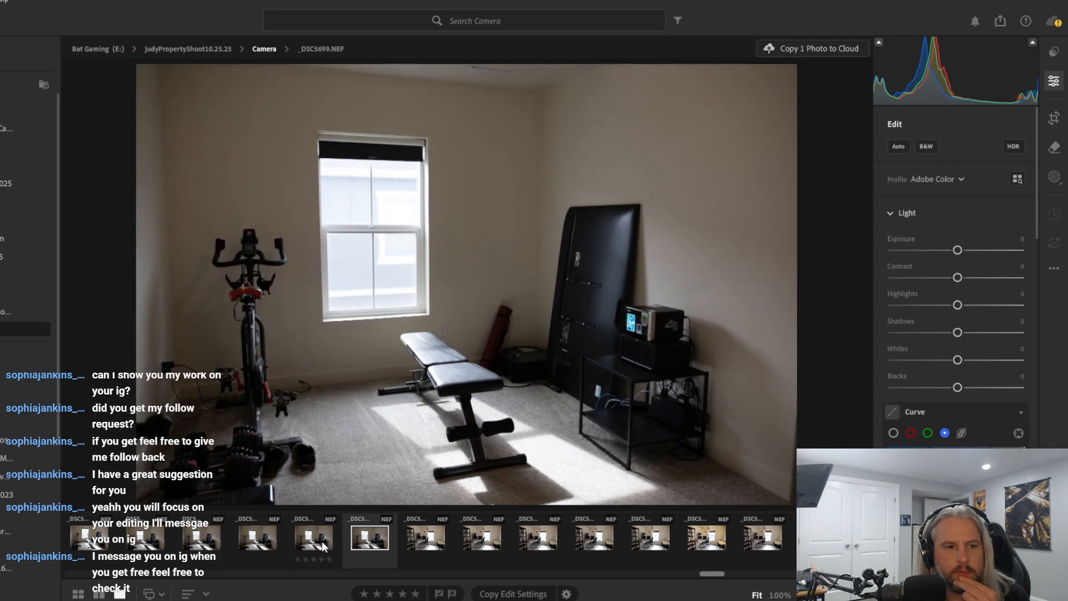
click(270, 548)
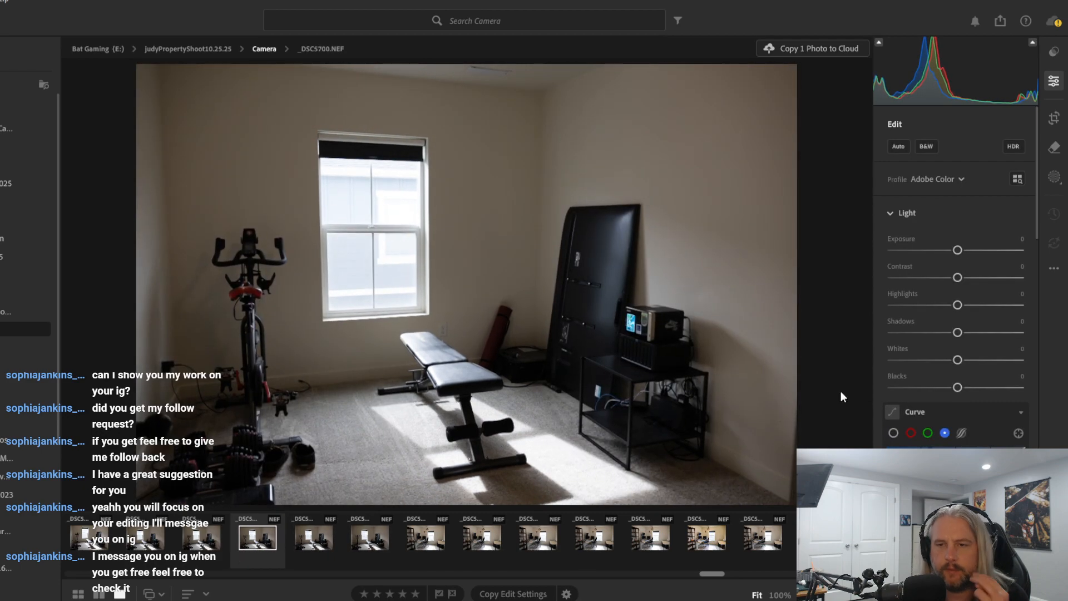
Apply automatic corrections to gym photo _DSC5700 and raise its Exposure to +1.04
click(892, 148)
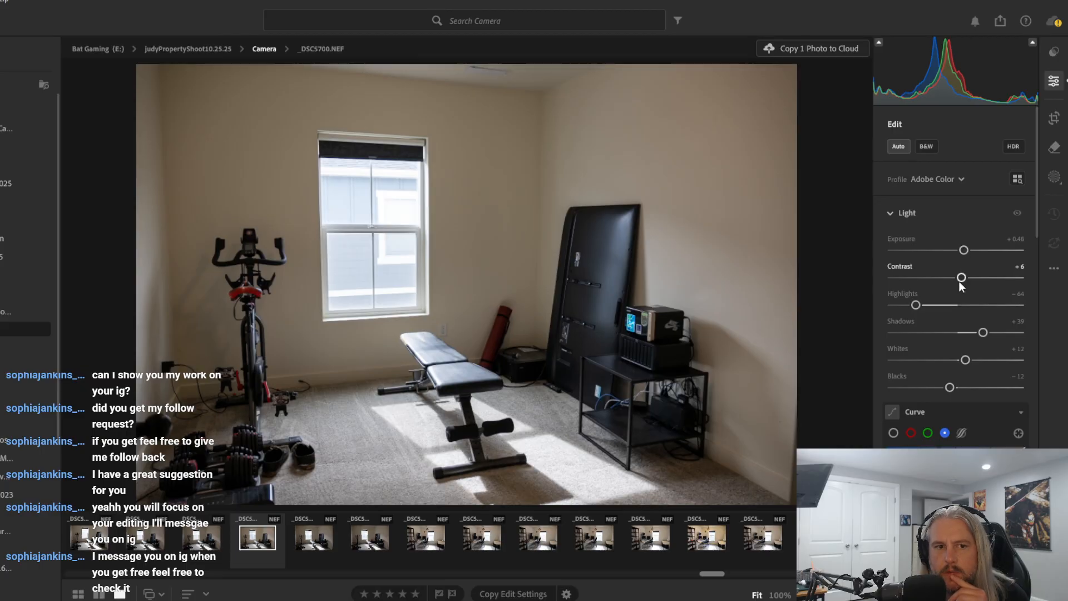
drag(965, 252, 973, 251)
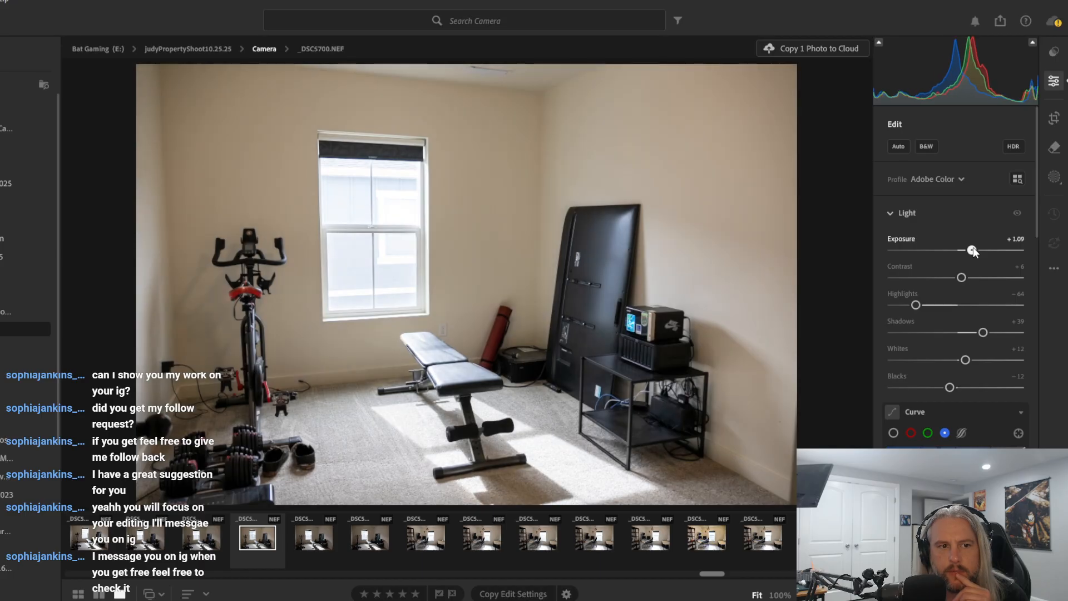
drag(972, 249, 971, 251)
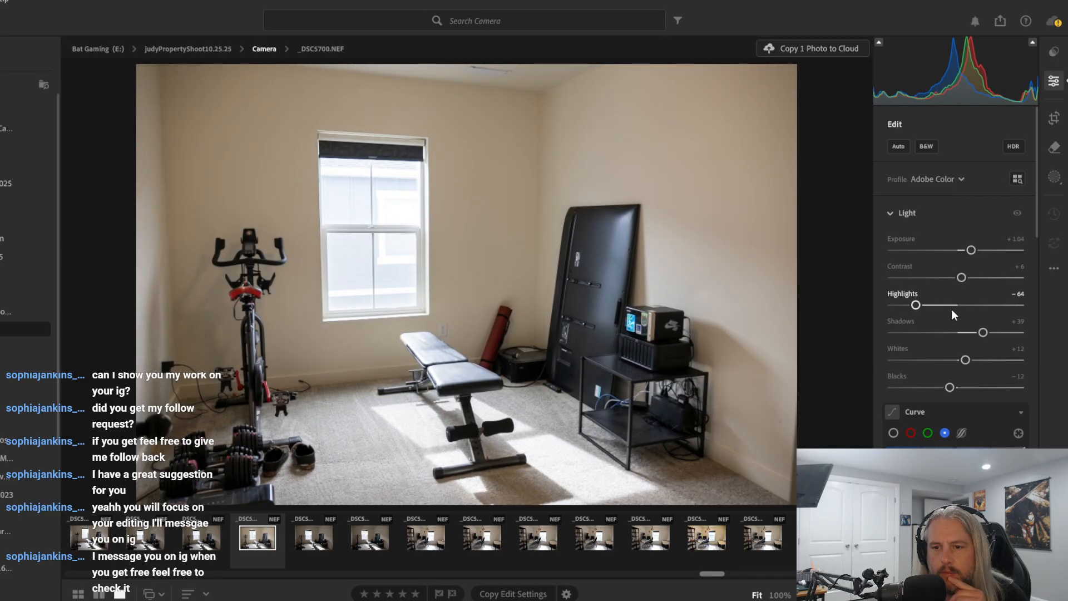
Set Dehaze to +10 on the gym photo
scroll(952, 312, down, 8)
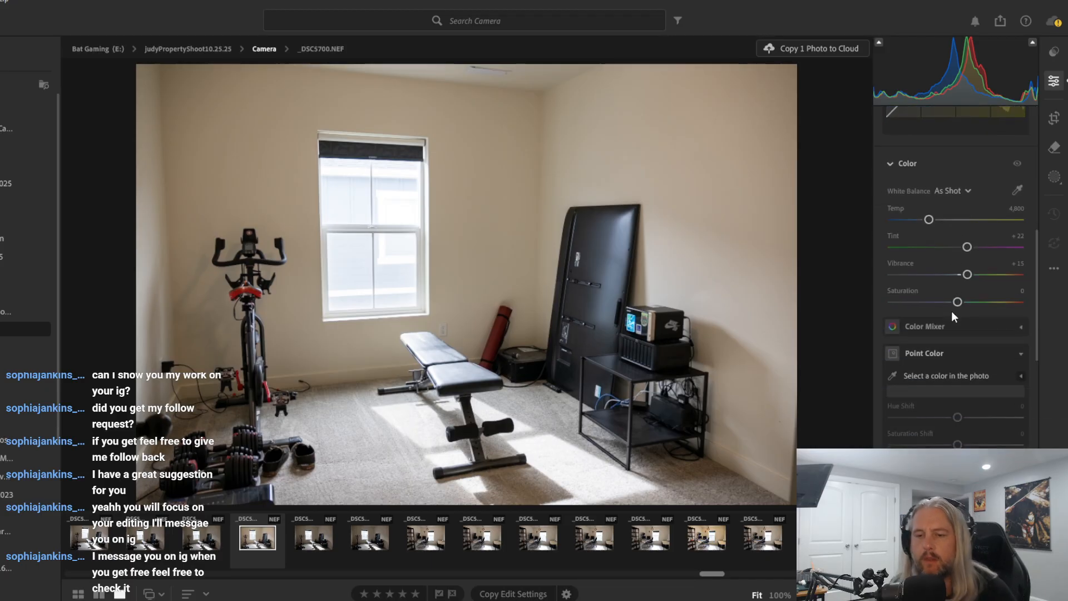
scroll(951, 312, down, 6)
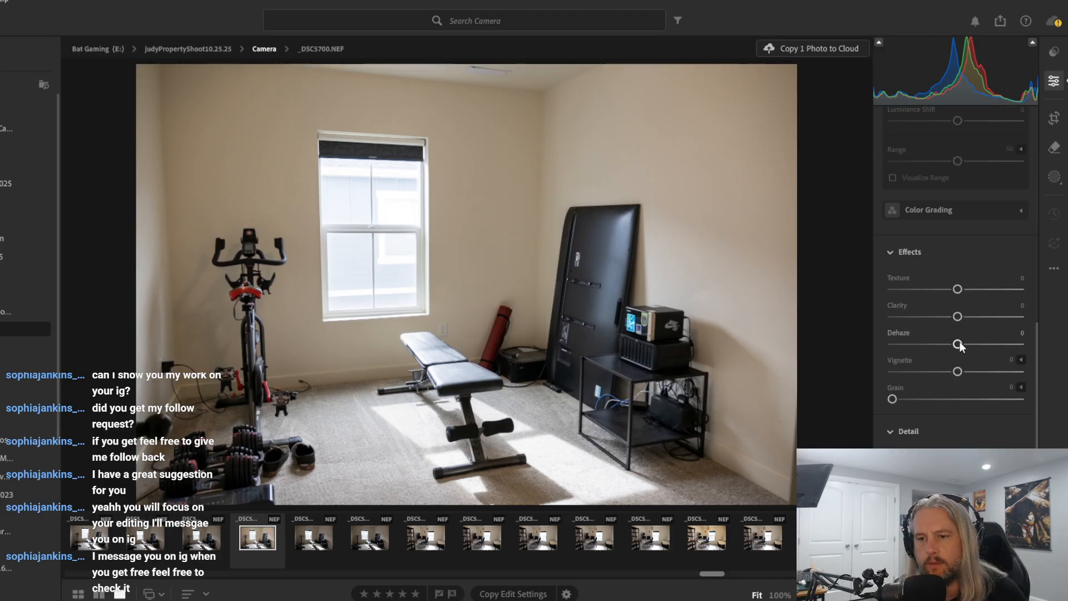
drag(960, 342, 966, 340)
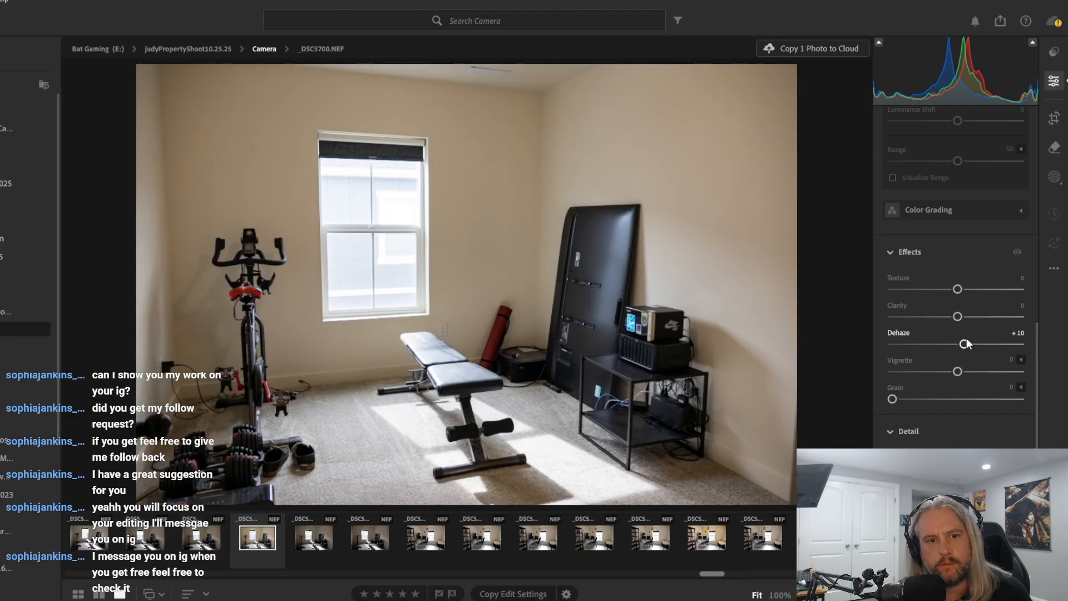
Check the remaining detail and optics settings of the gym photo and lower its Highlights to -100
scroll(966, 339, down, 6)
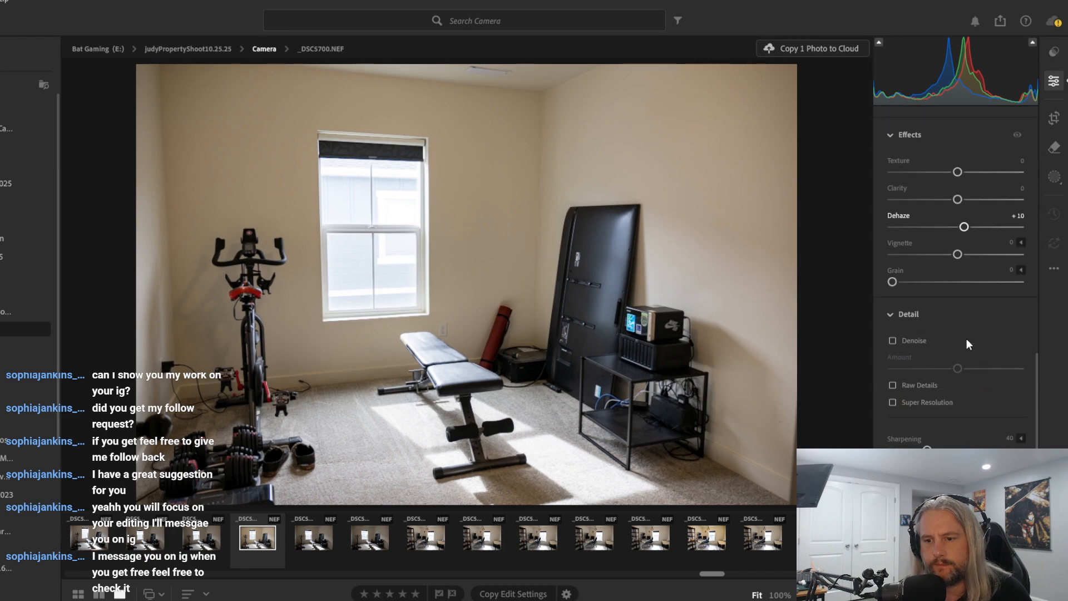
scroll(966, 338, down, 7)
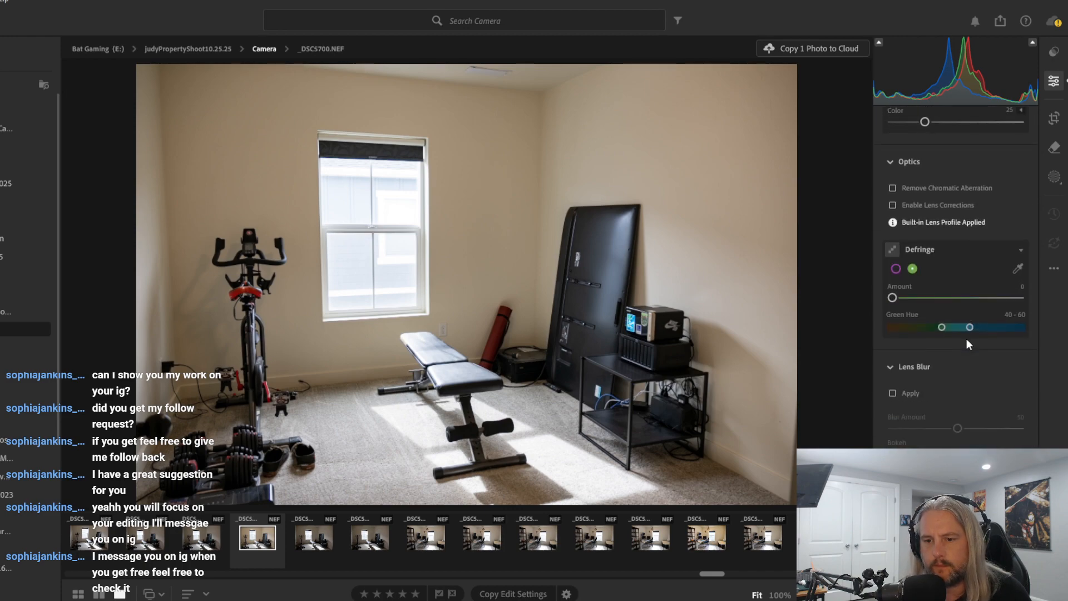
scroll(966, 338, up, 12)
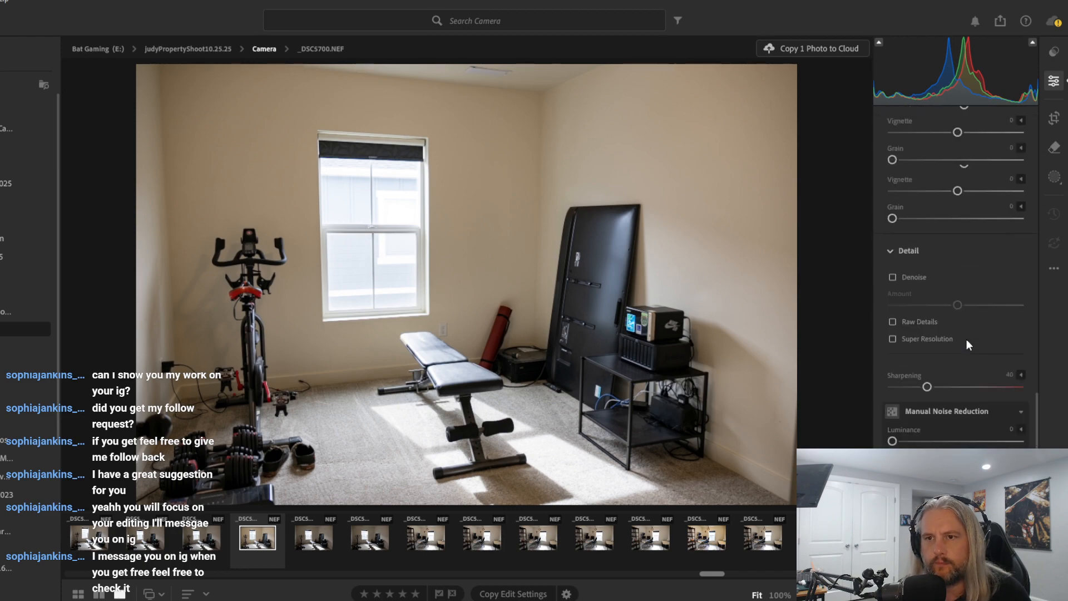
scroll(967, 344, up, 5)
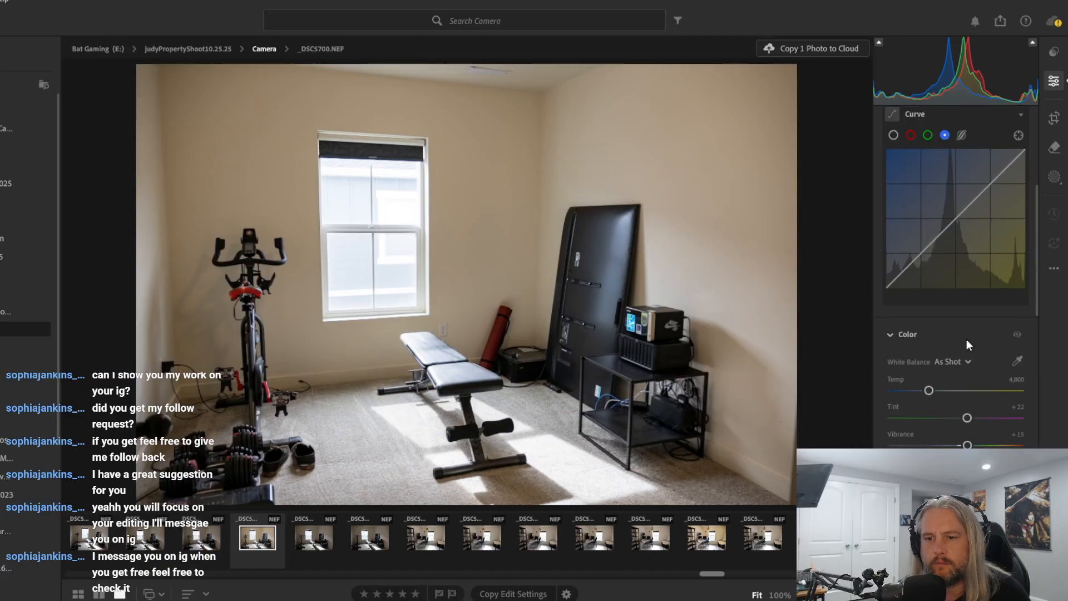
scroll(966, 342, up, 3)
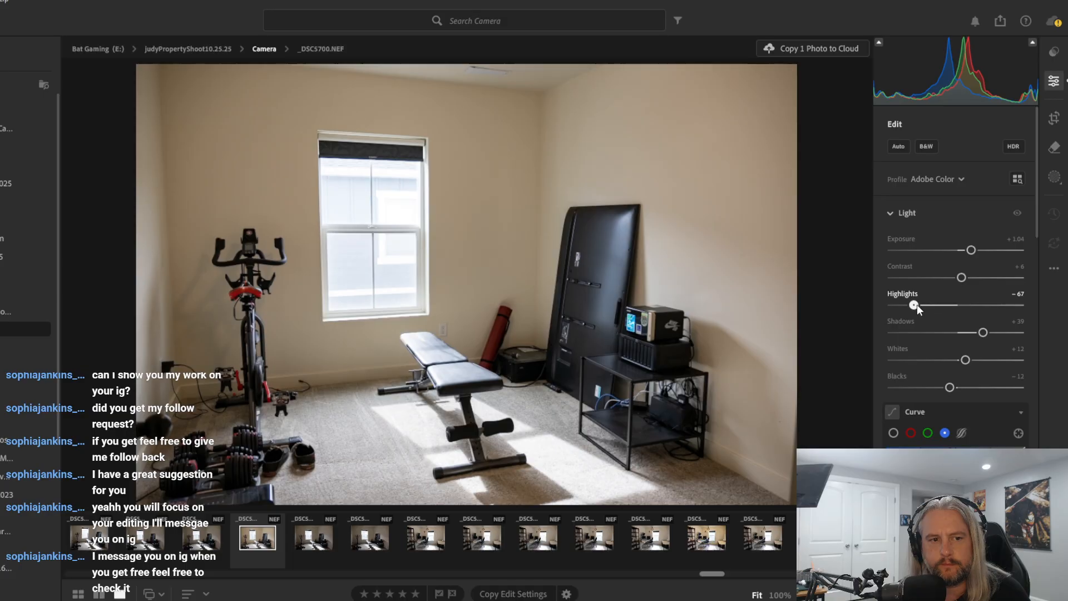
drag(917, 305, 906, 312)
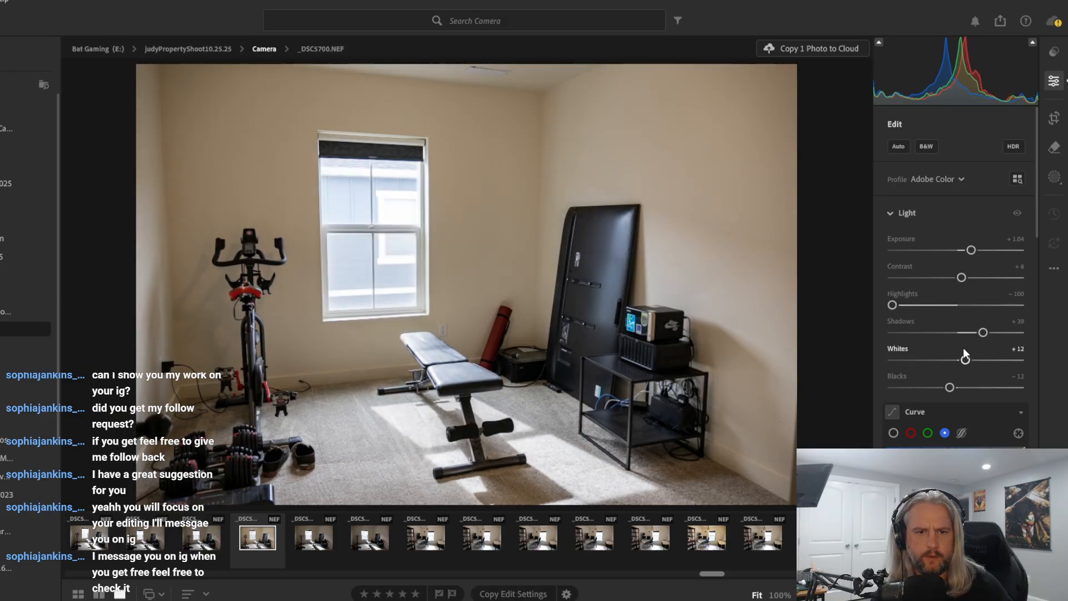
Raise the gym photo's Exposure to +1.46 and export the photo
drag(971, 251, 976, 252)
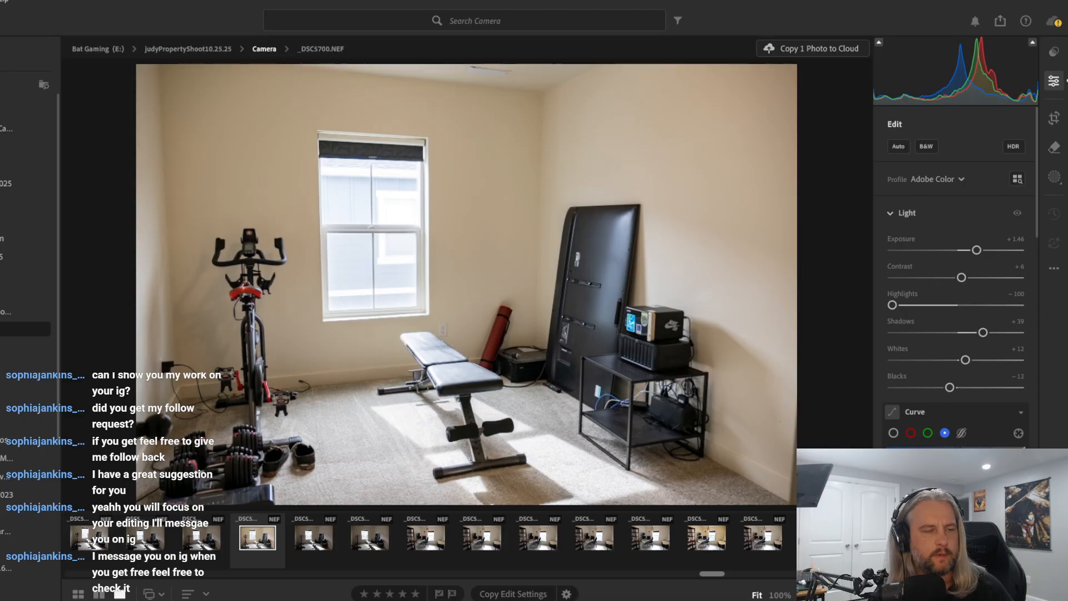
key(ctrl+shift+e)
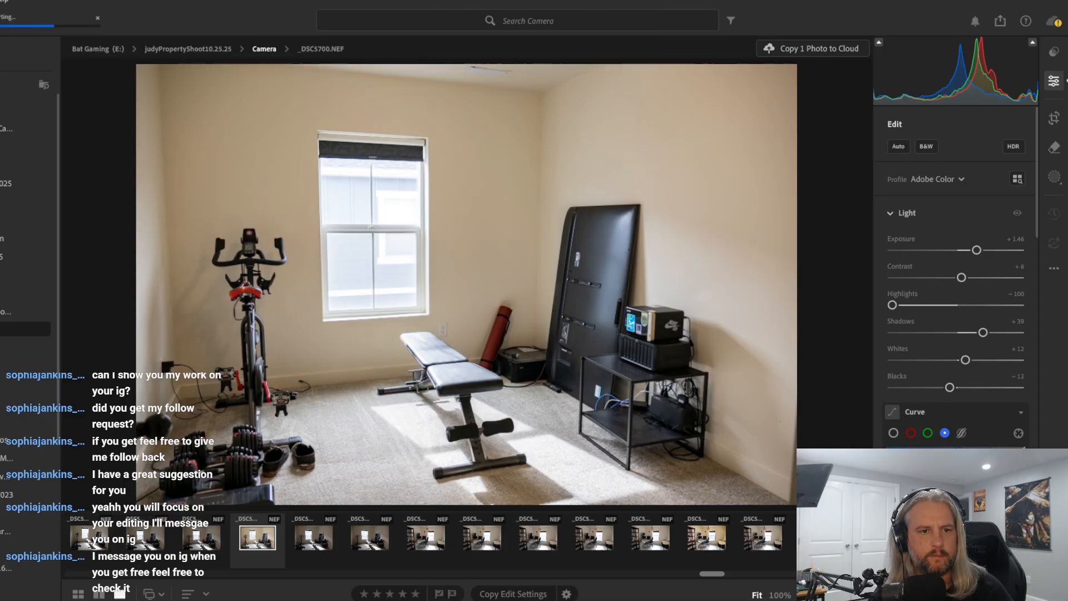
Go past the gym frames to the open-closet room shots and view _DSC5707 and _DSC5708
click(203, 535)
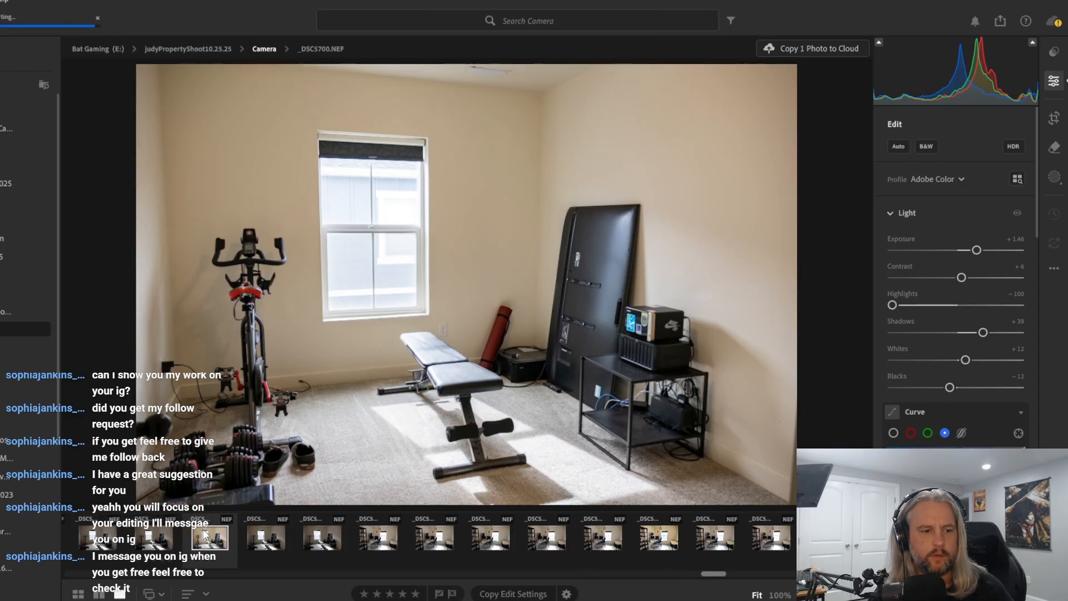
key(Right)
key(Right)
key(Right)
key(Right)
key(Right)
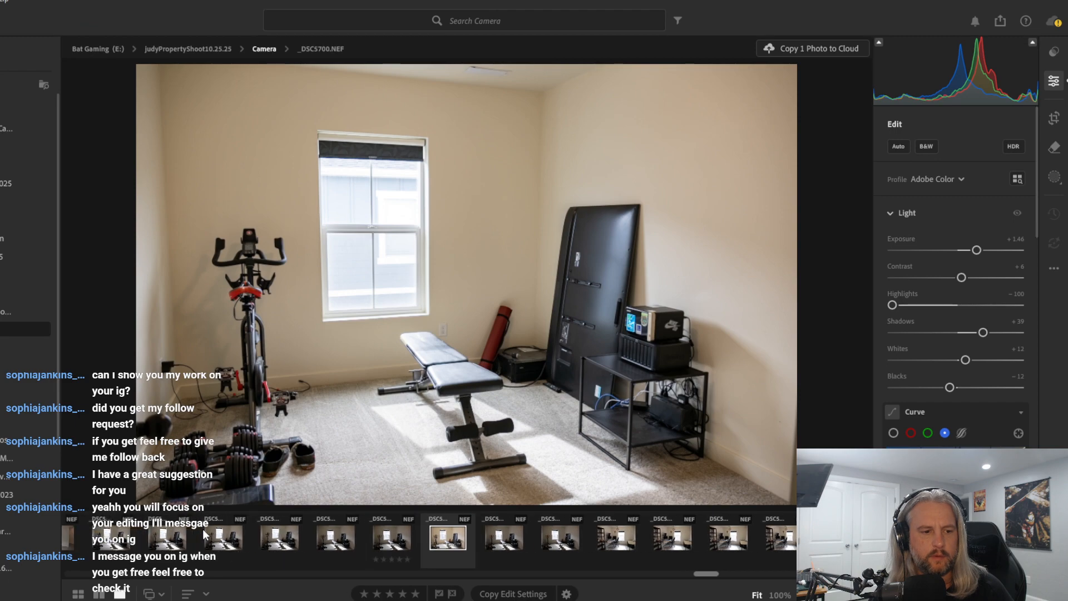
scroll(206, 534, up, 2)
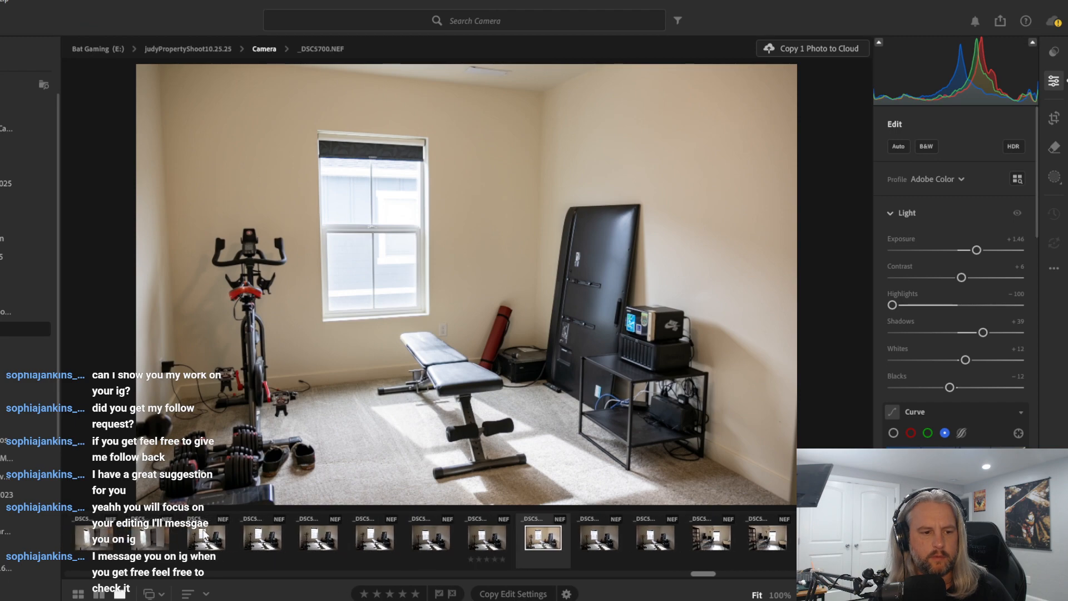
click(150, 537)
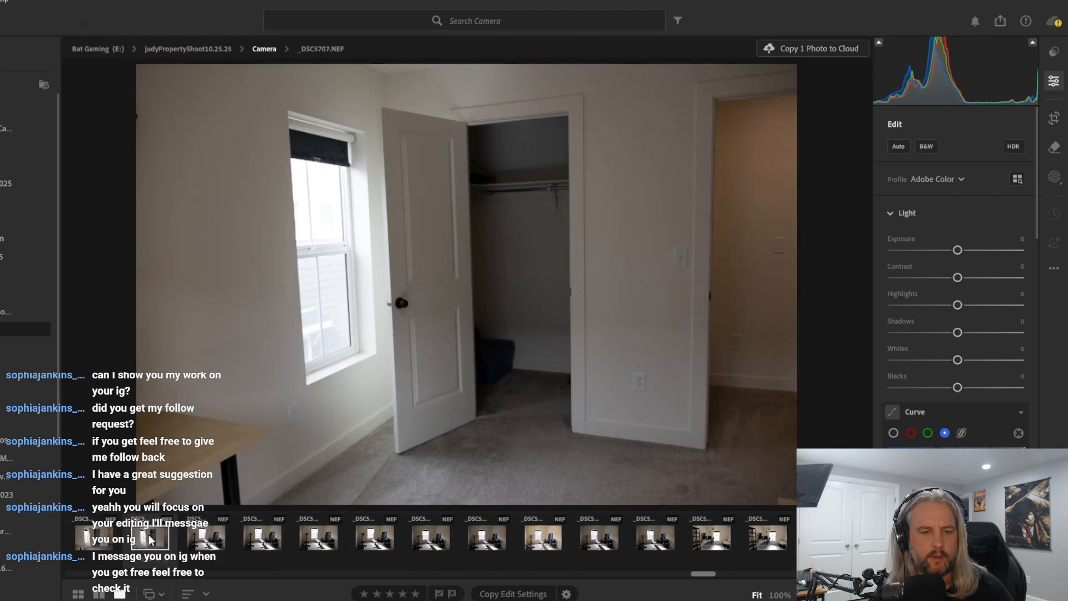
click(113, 543)
Compare the similar open-closet frames _DSC5709, _DSC5710 and _DSC5711 and select _DSC5710
scroll(114, 543, up, 2)
scroll(113, 543, down, 1)
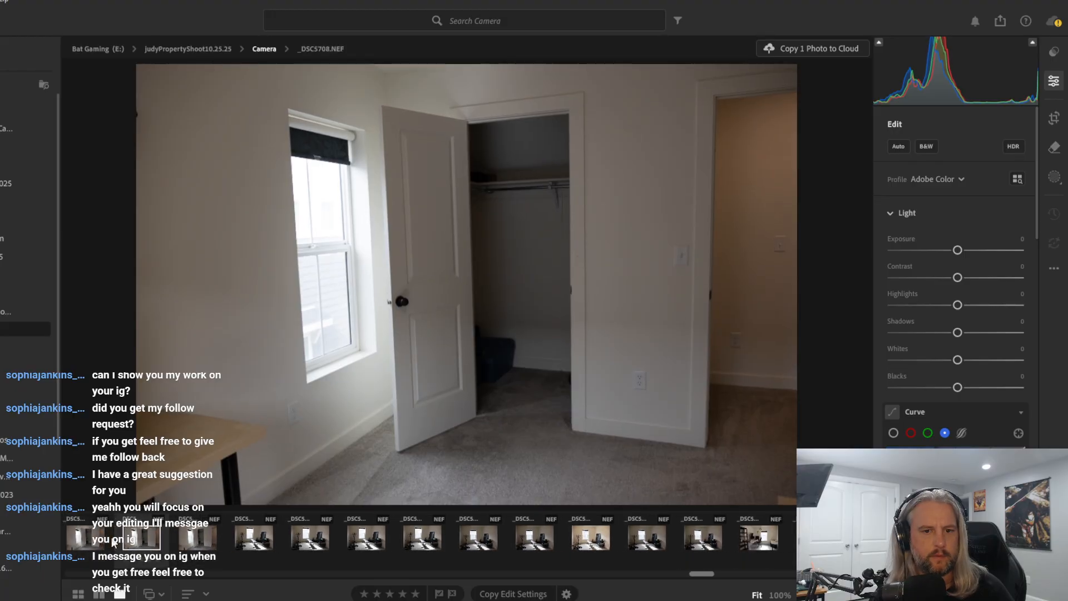
scroll(113, 543, up, 1)
scroll(114, 543, down, 2)
scroll(114, 542, up, 1)
scroll(113, 543, up, 5)
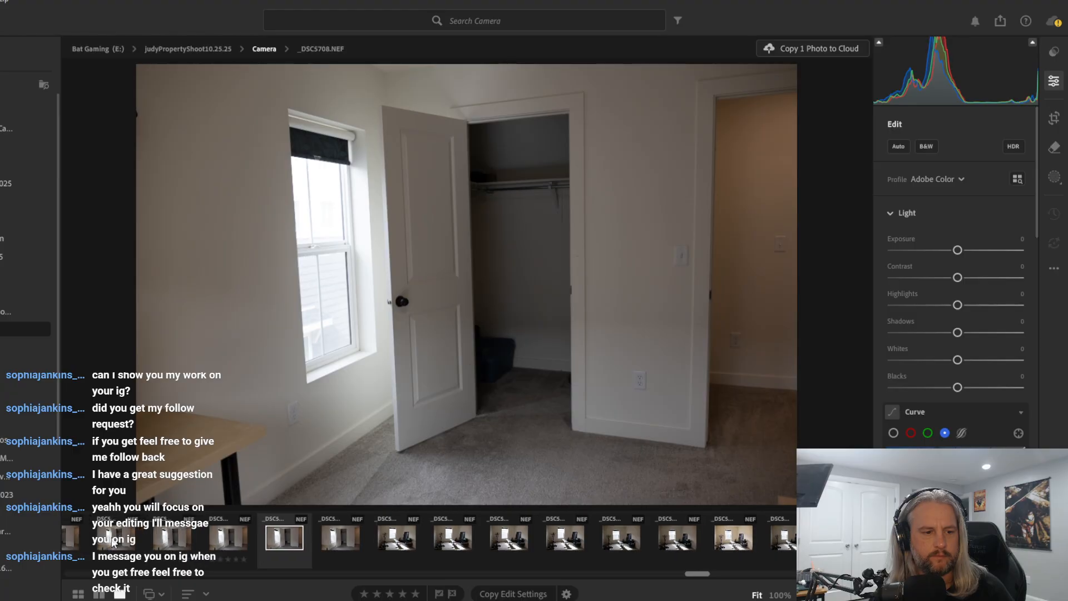
scroll(114, 543, up, 1)
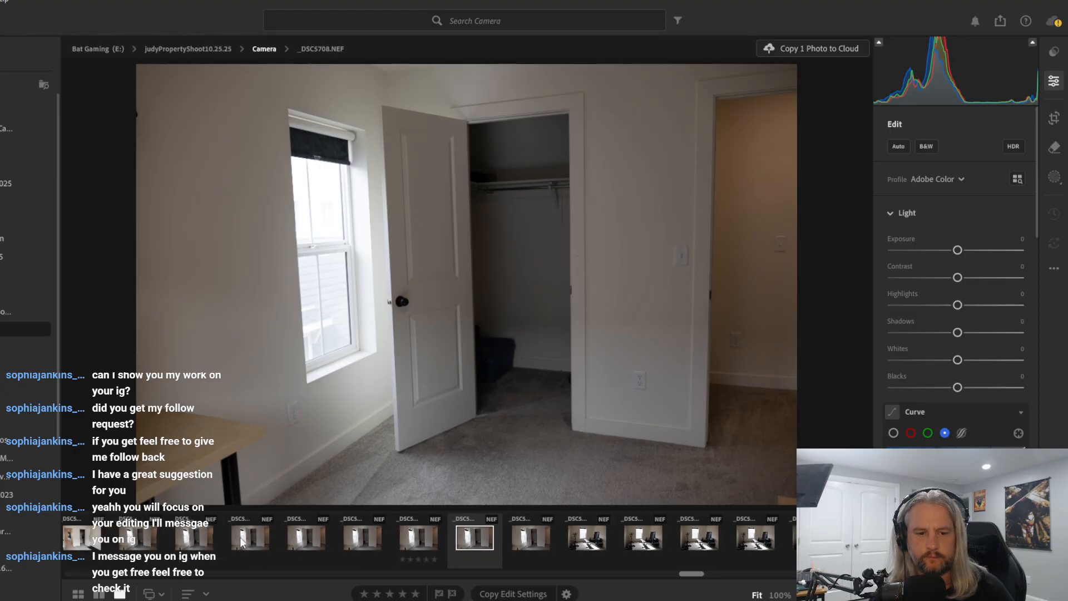
click(409, 540)
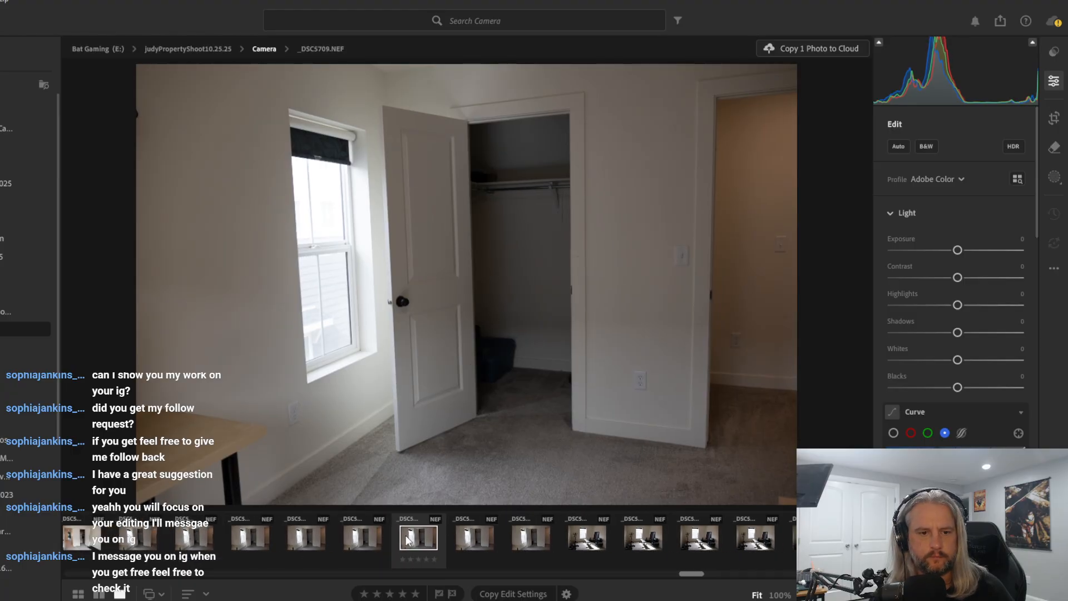
click(375, 536)
click(321, 538)
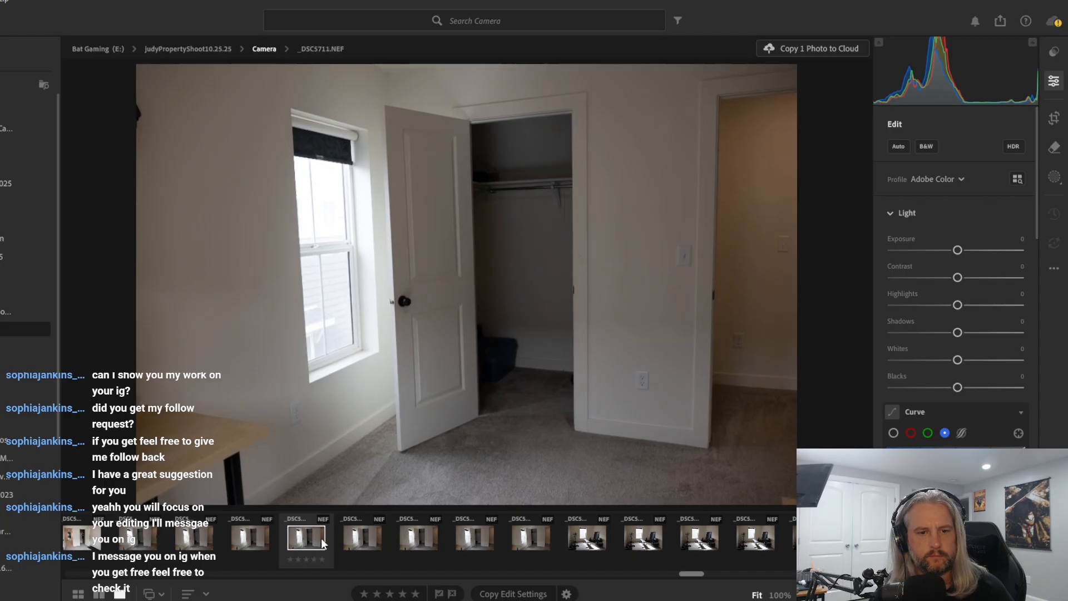
click(358, 538)
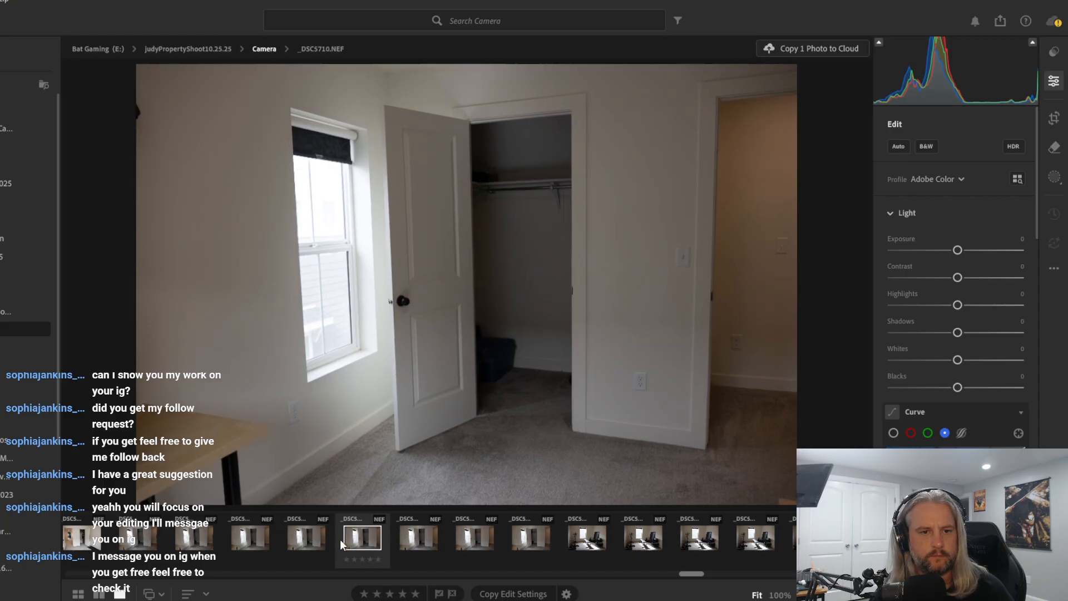
Apply automatic corrections to closet photo _DSC5710 and raise its Exposure to +1.27
click(893, 146)
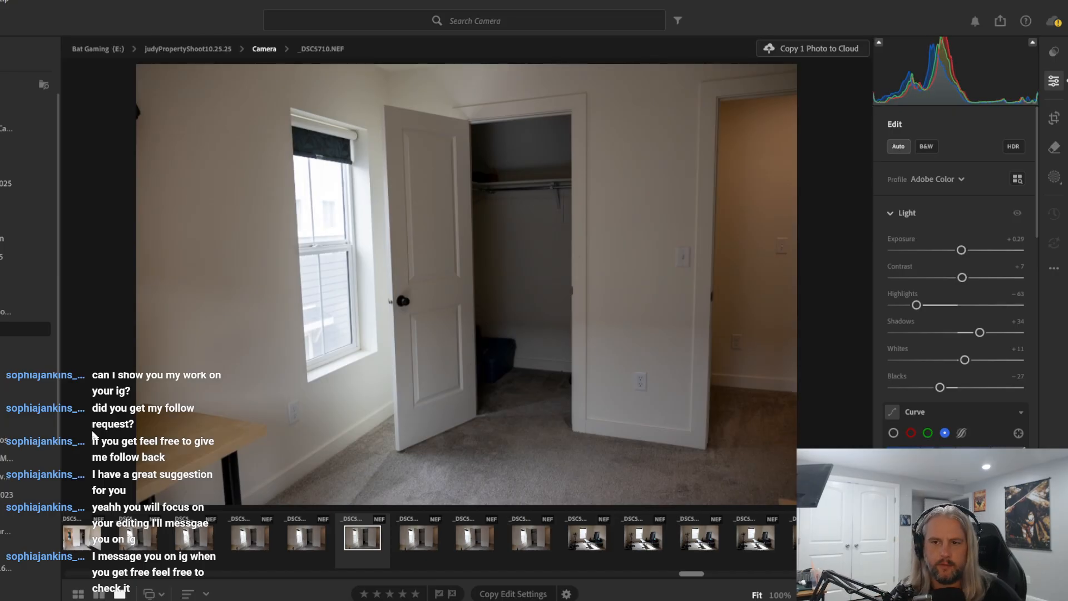
drag(962, 251, 976, 251)
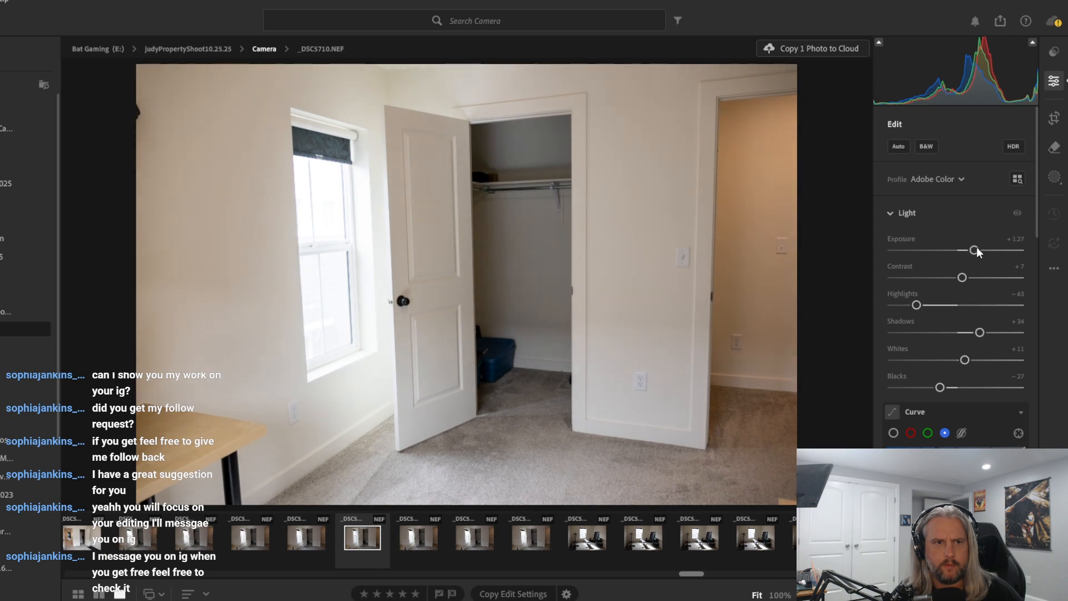
Set Dehaze to +17 on the closet photo
scroll(956, 278, down, 10)
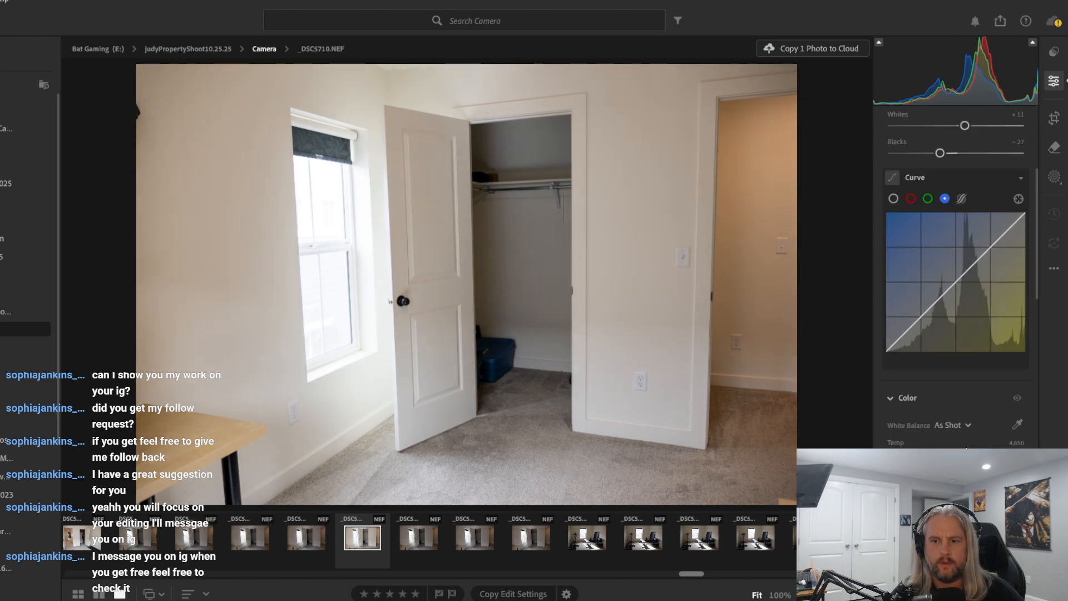
scroll(956, 278, down, 6)
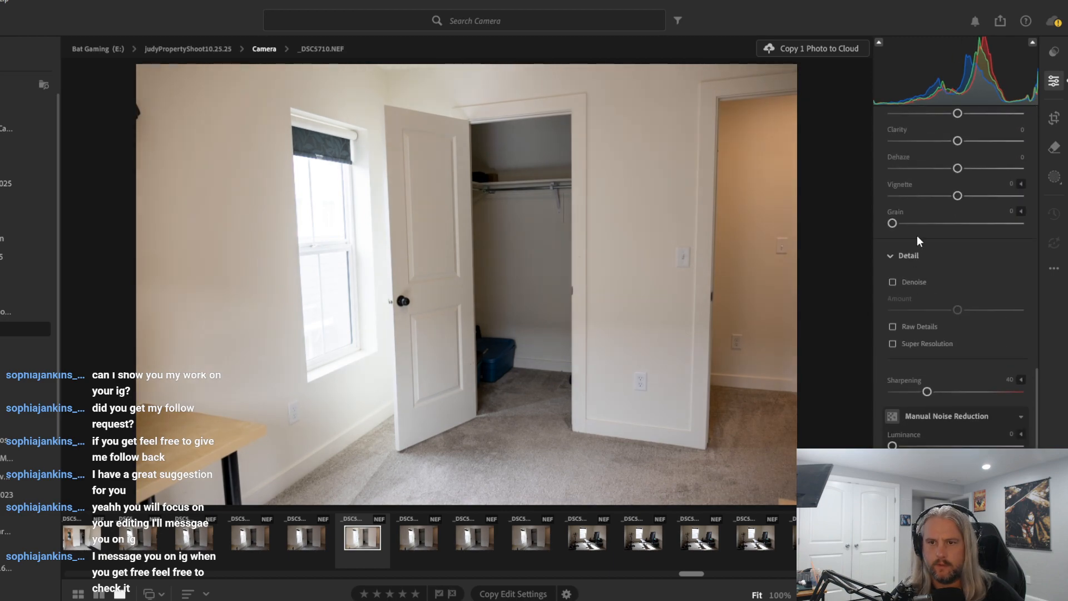
scroll(951, 248, up, 2)
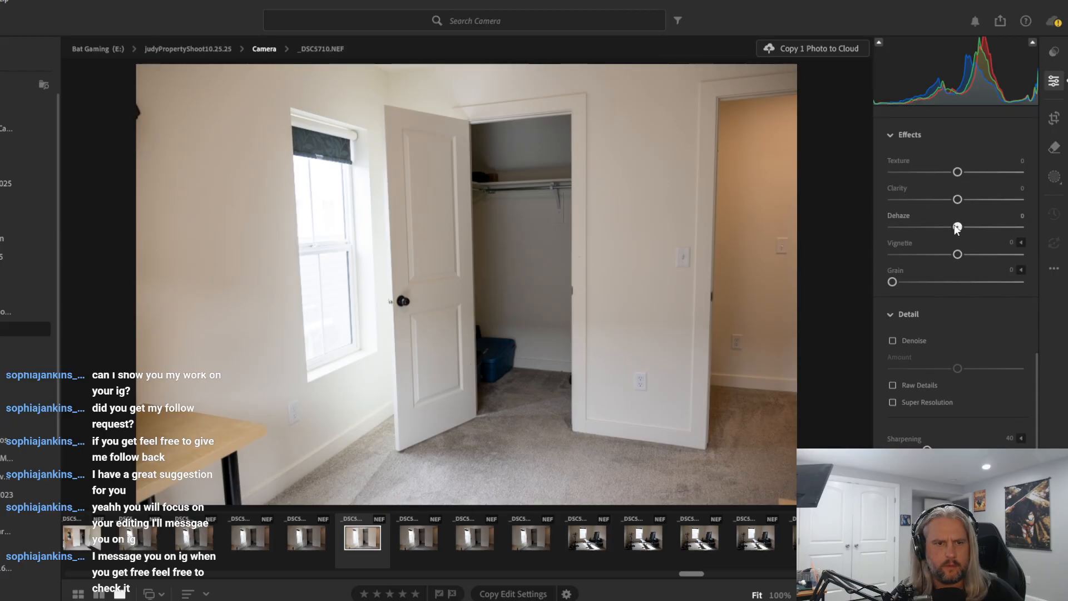
drag(954, 224, 966, 224)
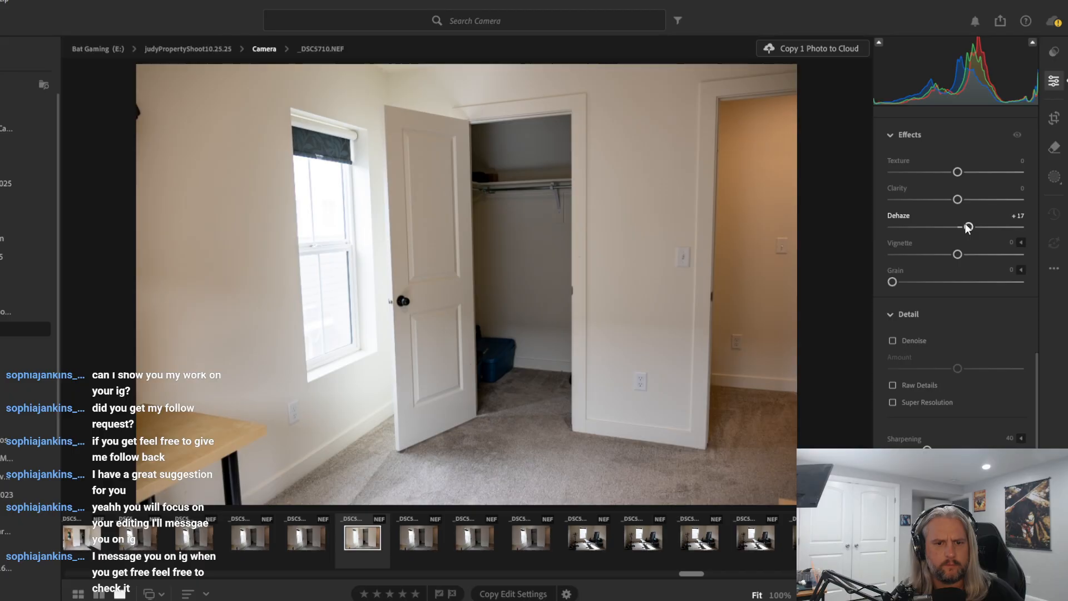
Try a different Vibrance level on the closet photo
scroll(966, 228, up, 5)
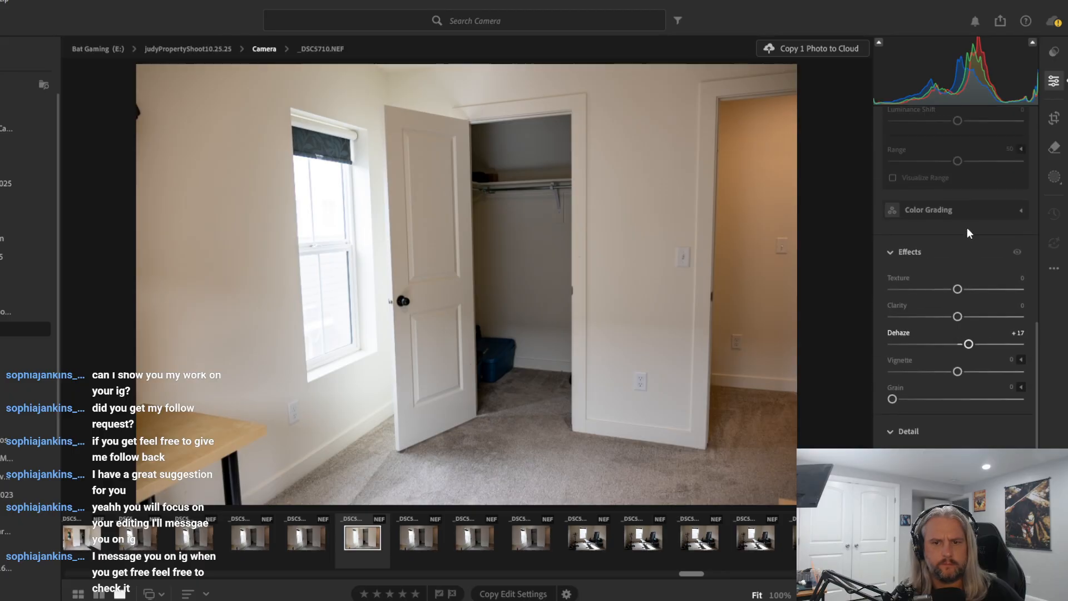
scroll(967, 233, up, 4)
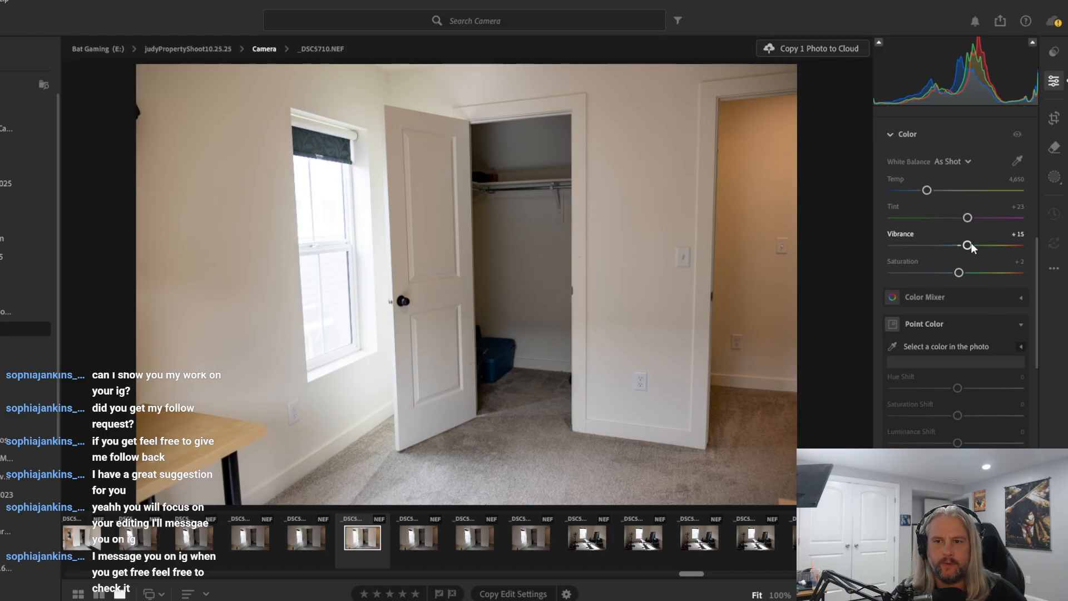
drag(979, 240, 984, 239)
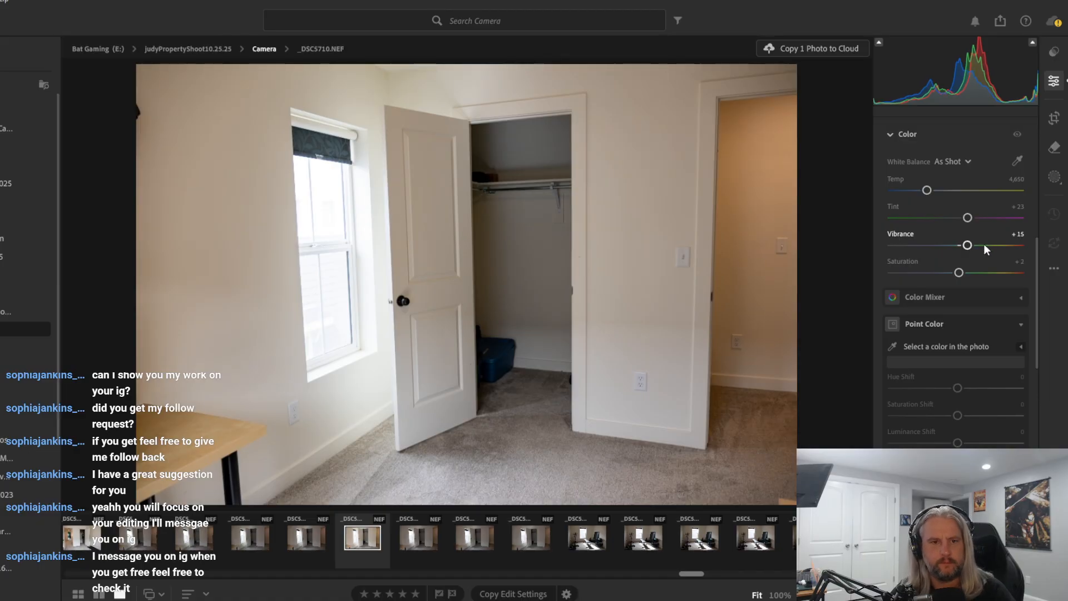
Raise the closet photo's Contrast to +21
scroll(983, 243, up, 5)
scroll(983, 243, up, 5)
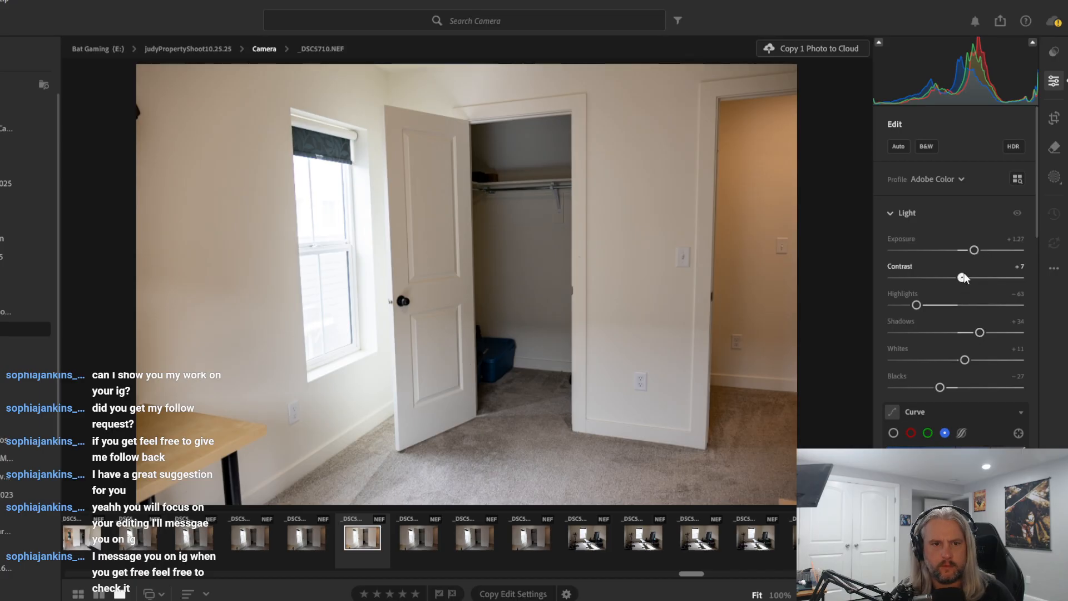
drag(964, 278, 971, 278)
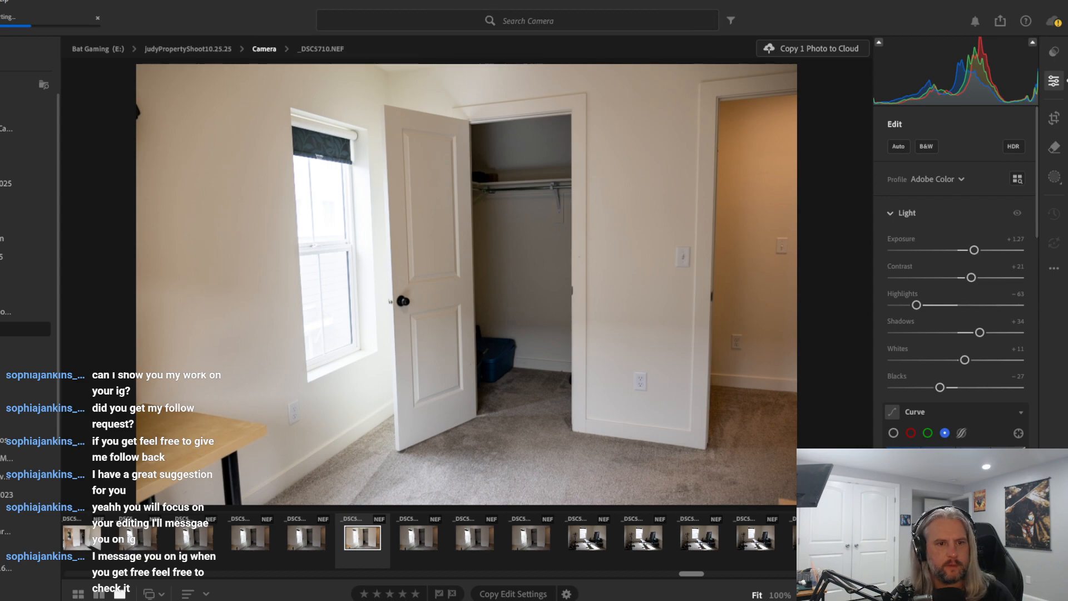
Compare the similar bedroom closet frames around _DSC5715 to _DSC5719 and pick _DSC5717 for editing
click(94, 541)
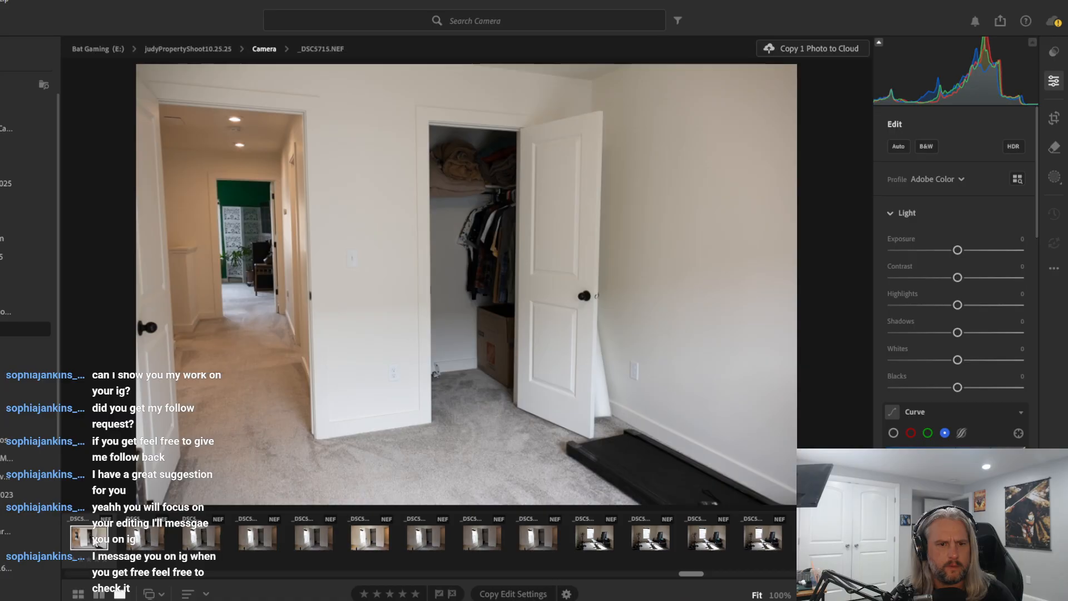
scroll(97, 542, up, 3)
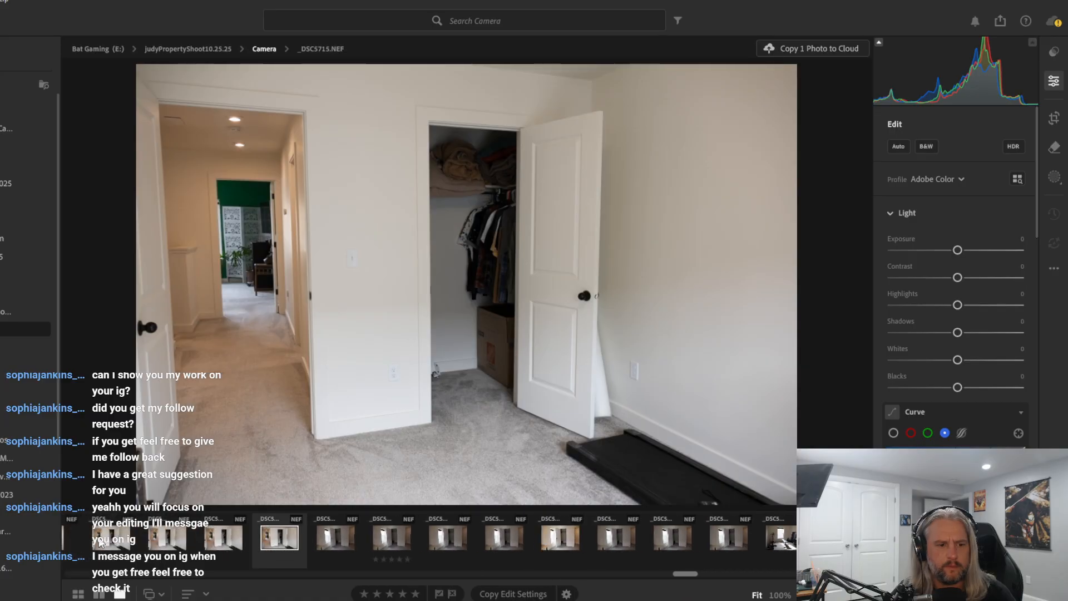
scroll(100, 543, up, 3)
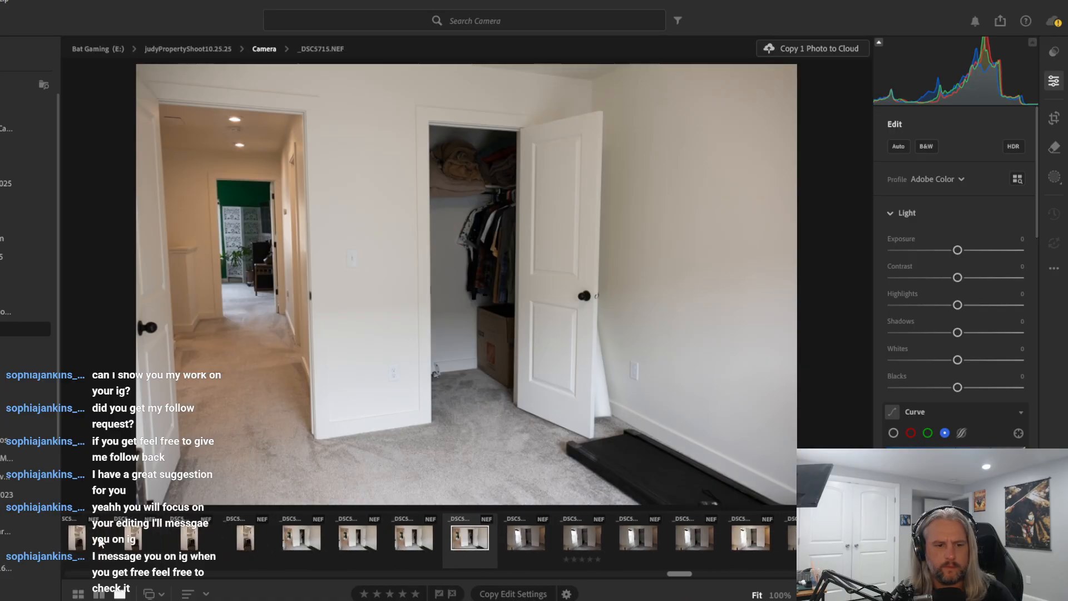
click(403, 533)
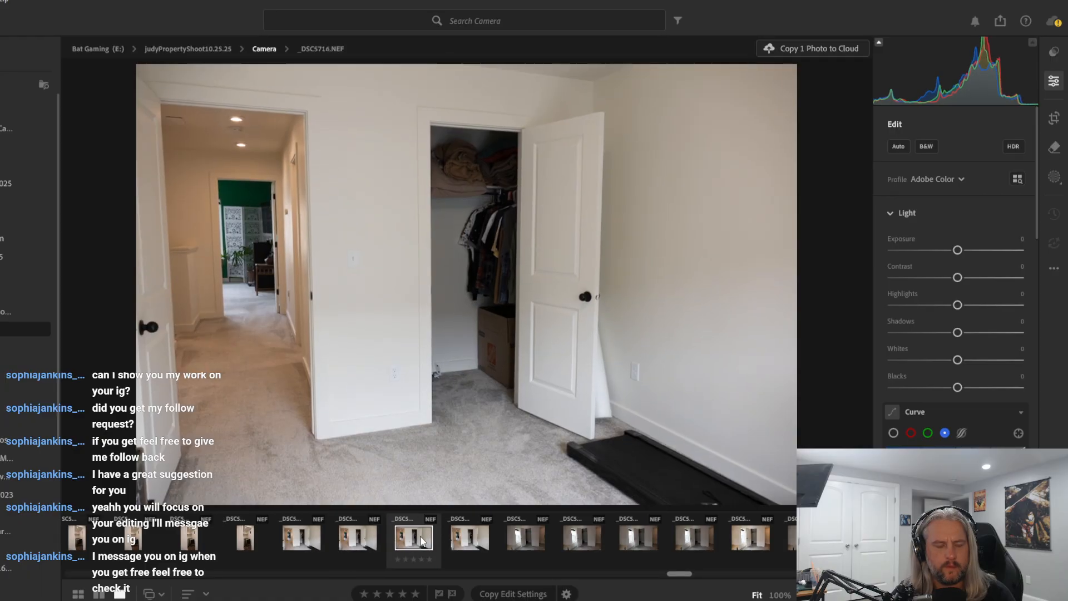
click(253, 541)
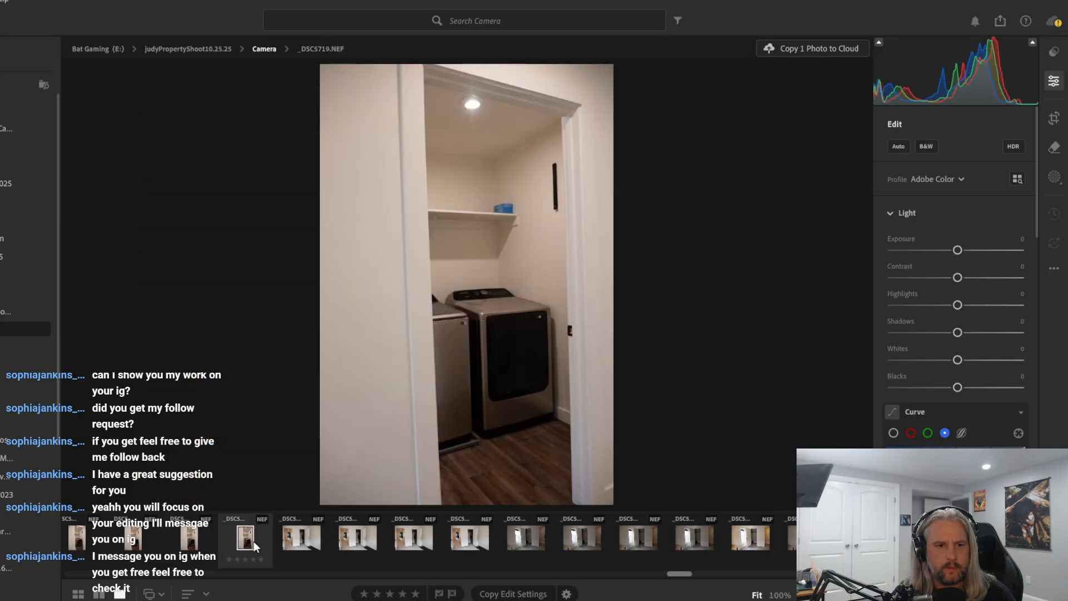
click(399, 540)
click(359, 534)
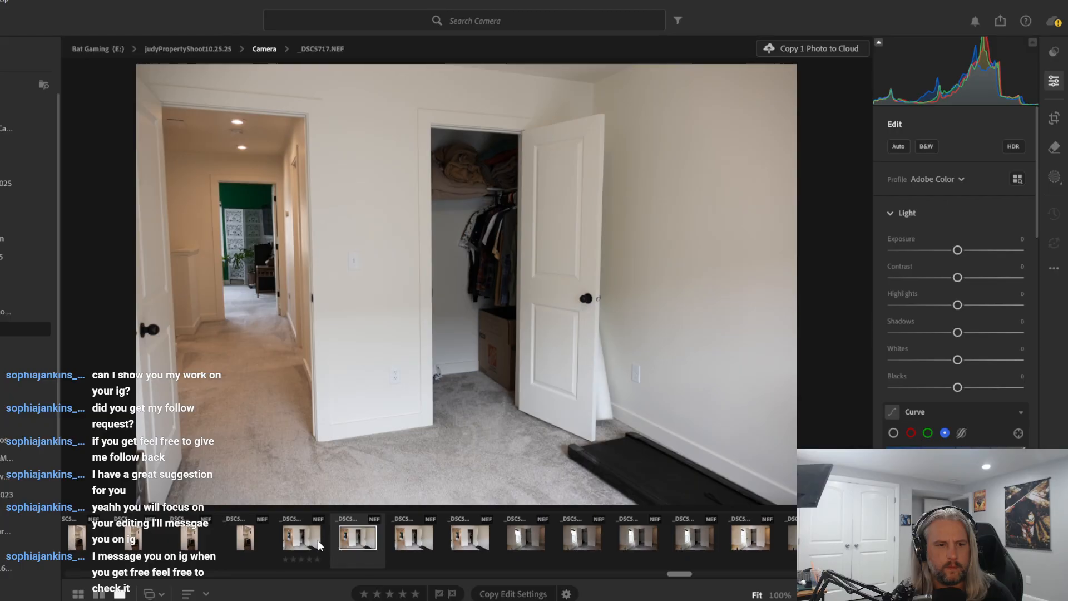
click(327, 538)
click(337, 538)
Apply automatic corrections to bedroom closet photo _DSC5717 and raise its Exposure to +0.46
click(898, 147)
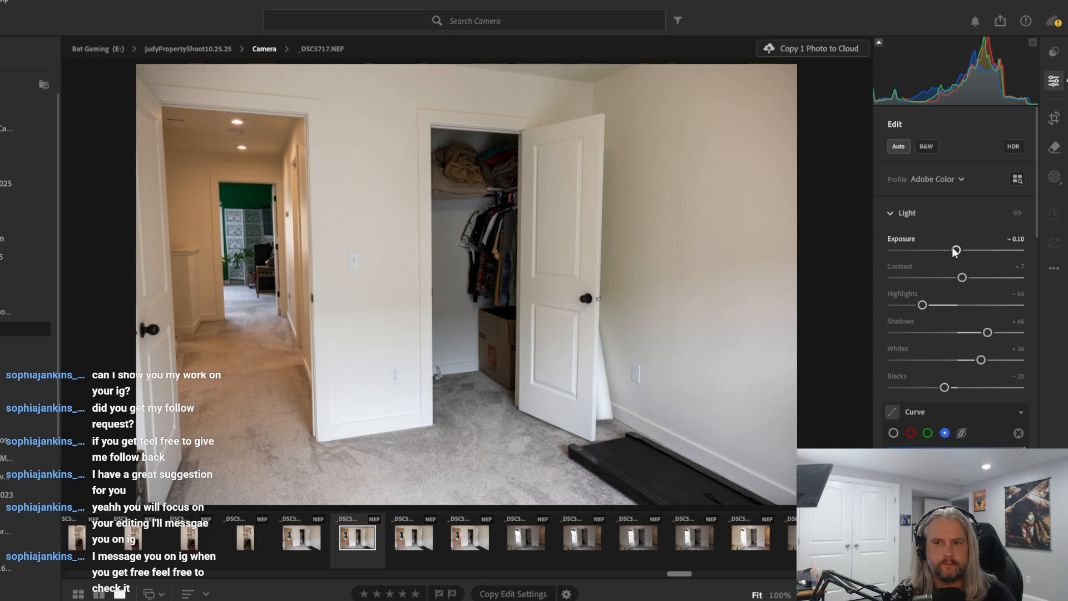
drag(955, 251, 964, 250)
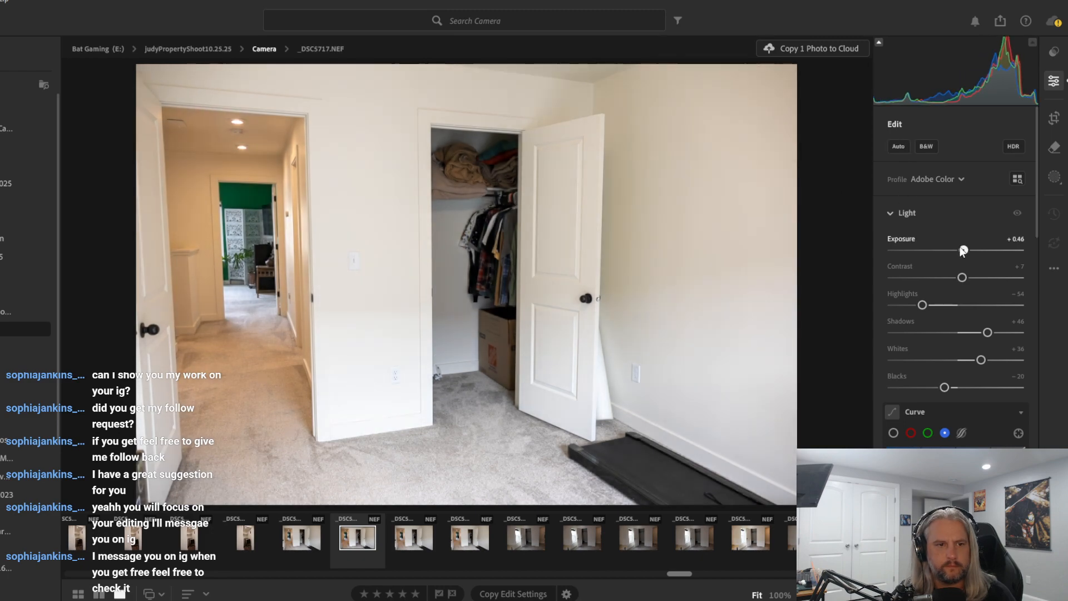
Set Dehaze to +24 on bedroom closet photo _DSC5717
scroll(951, 271, down, 1)
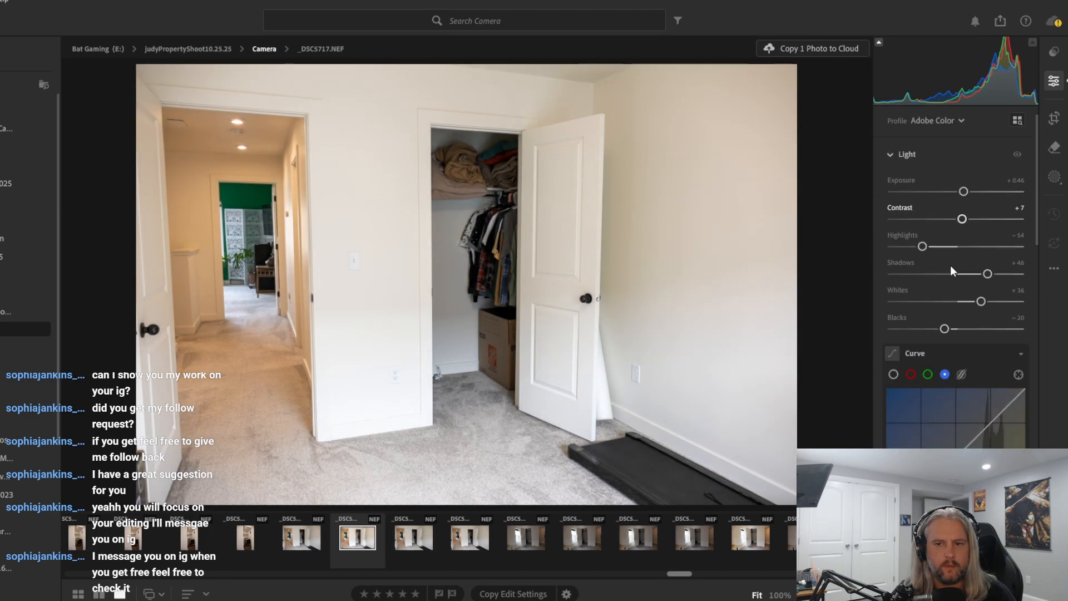
scroll(950, 267, down, 10)
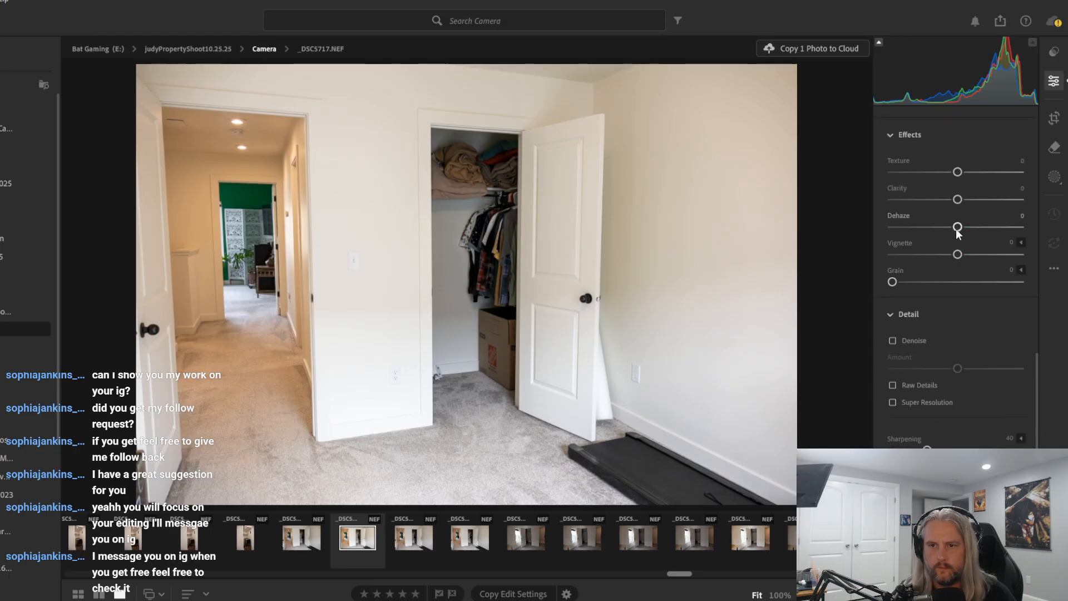
drag(957, 227, 973, 227)
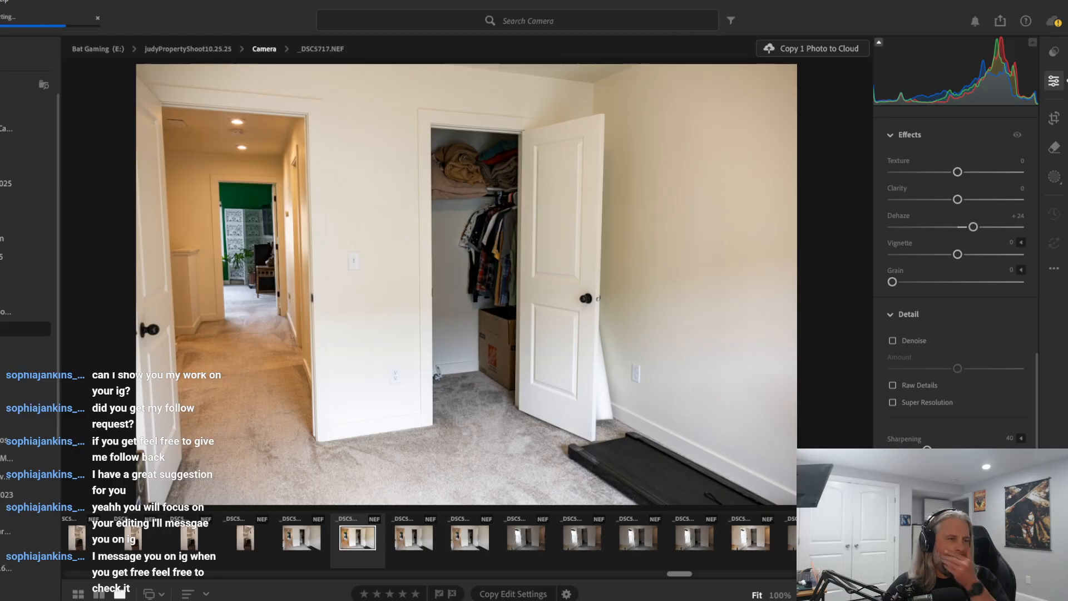
Compare the laundry closet frames _DSC5719 to _DSC5723 and pick the angled view _DSC5720 for editing
scroll(278, 536, up, 3)
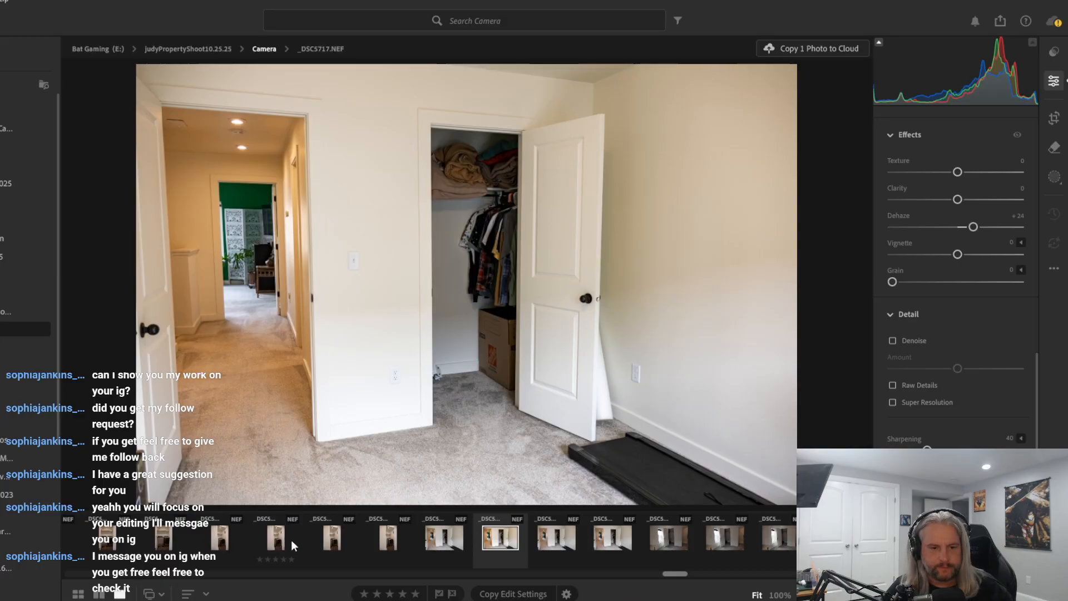
scroll(292, 540, up, 1)
scroll(370, 557, up, 1)
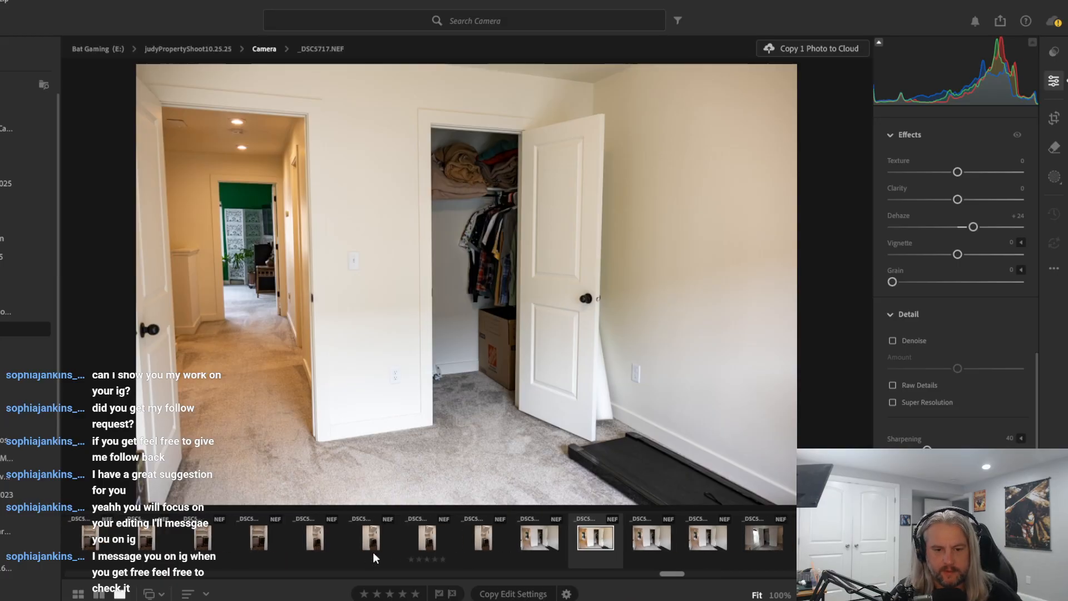
click(497, 535)
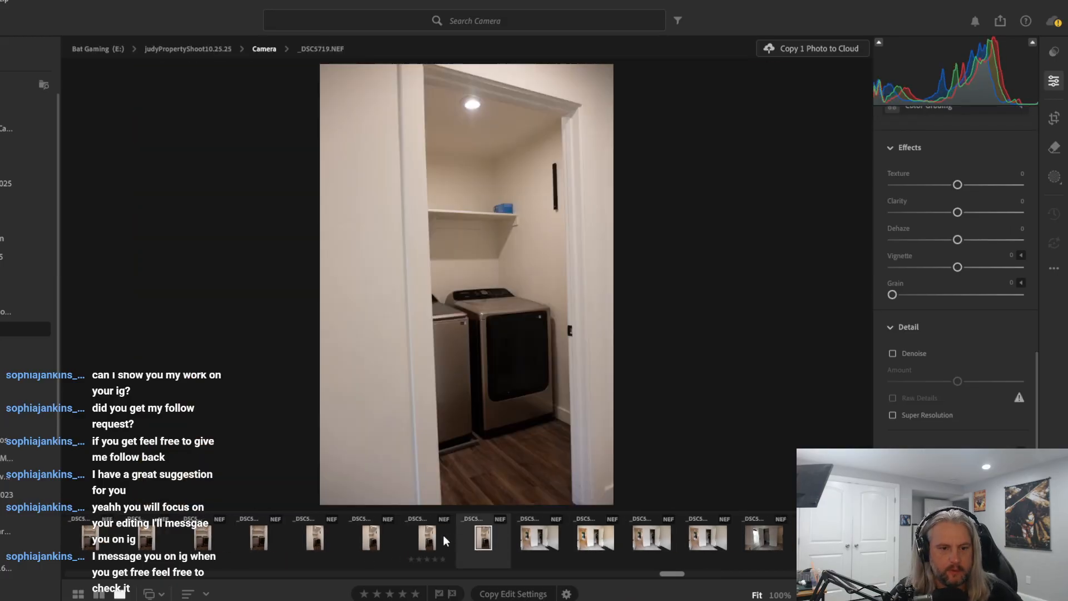
click(415, 529)
click(351, 529)
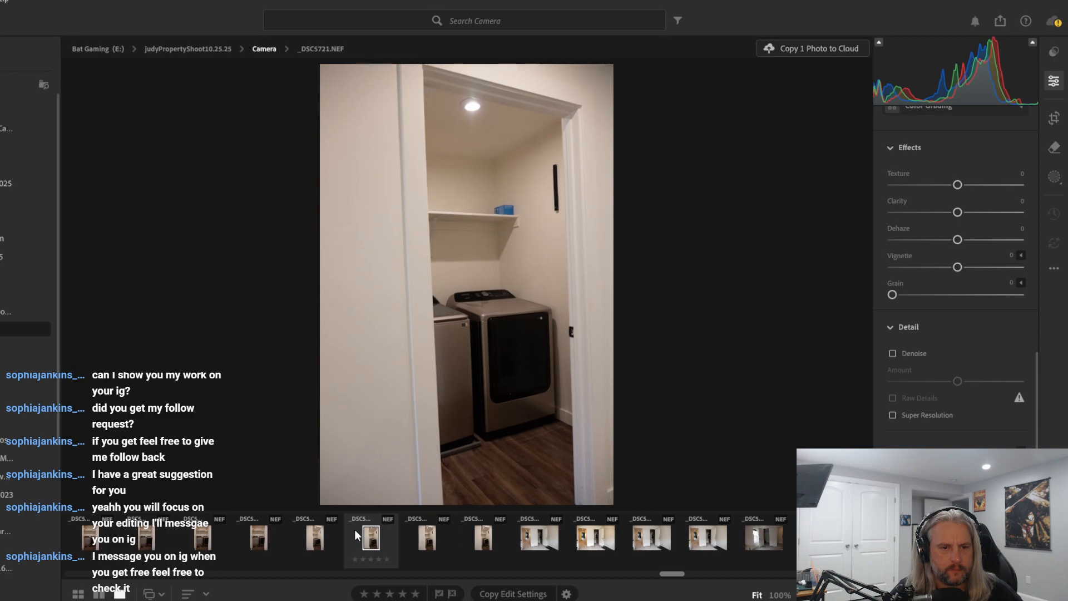
click(301, 531)
click(268, 532)
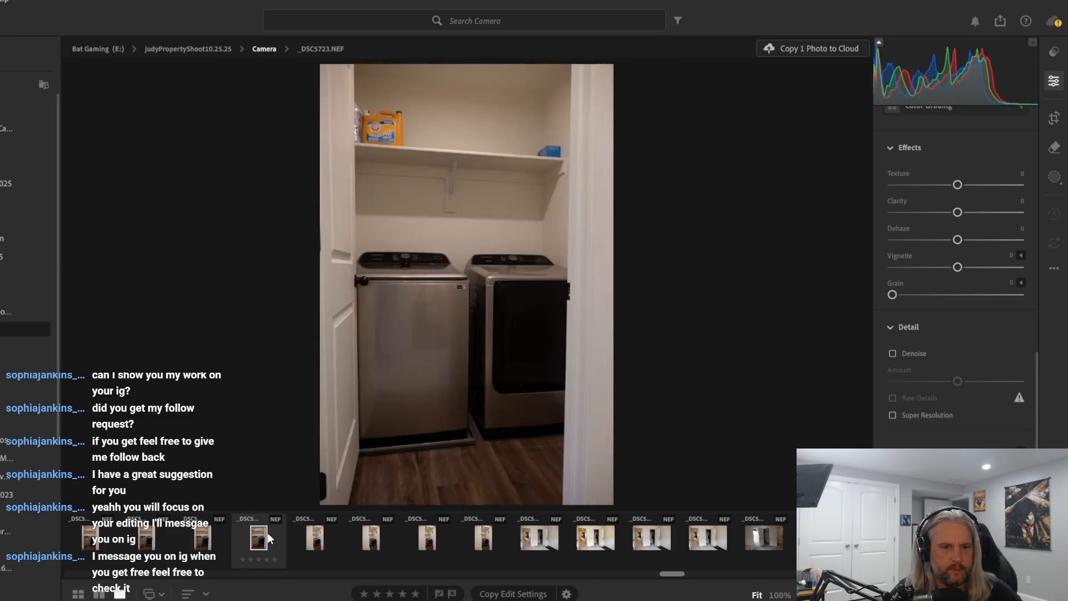
click(383, 542)
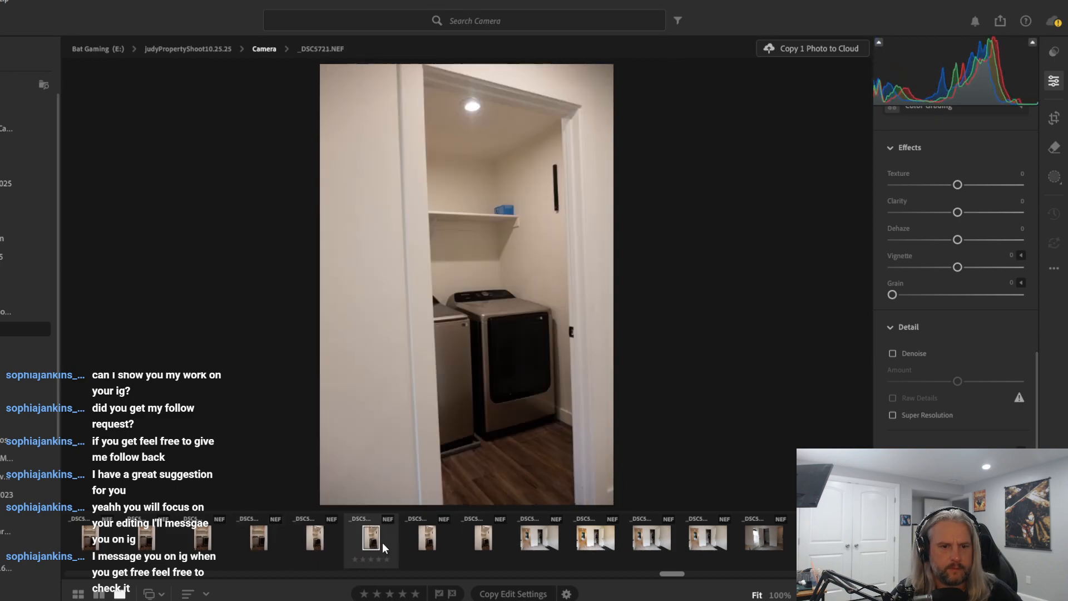
click(432, 537)
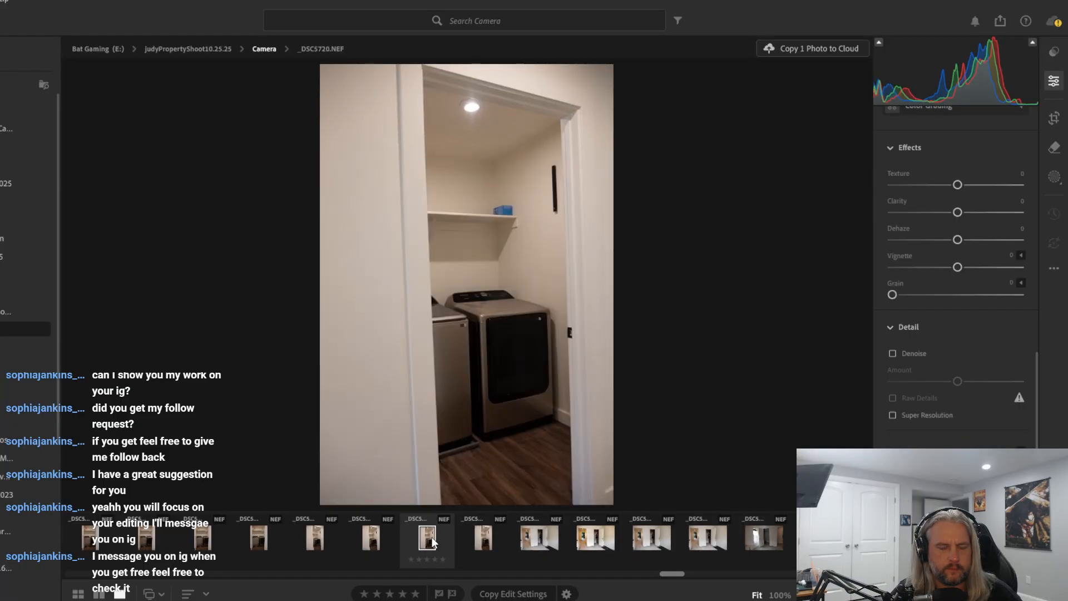
click(485, 541)
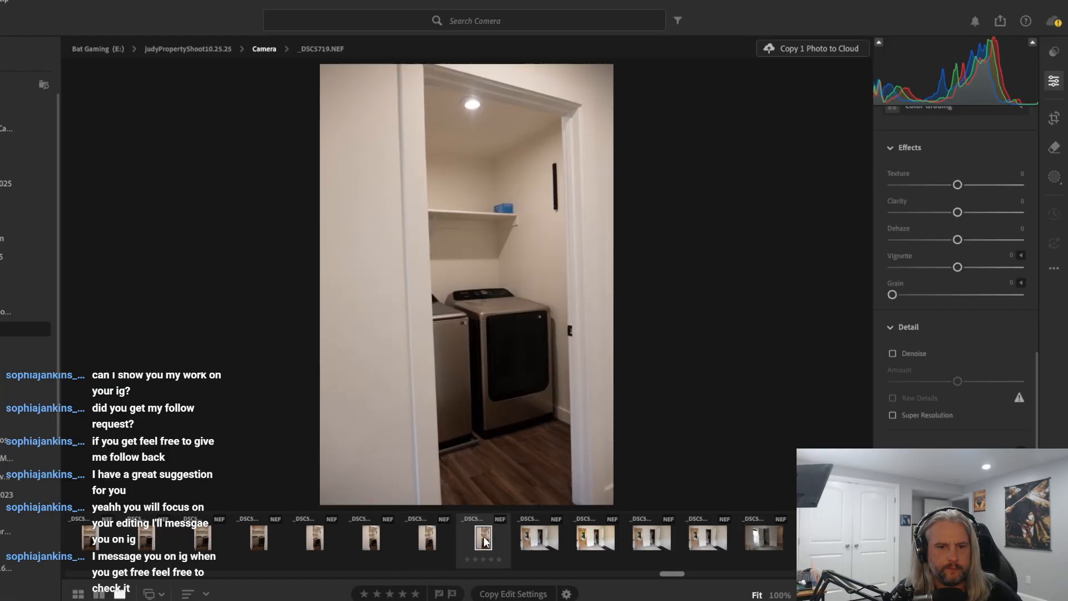
click(424, 540)
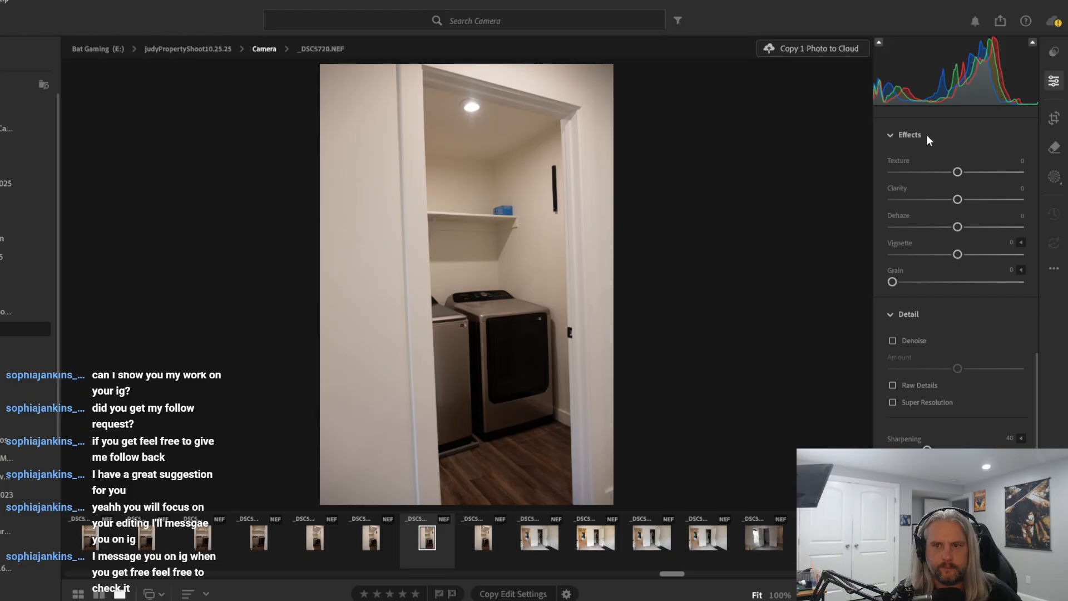
Apply automatic corrections to laundry closet photo _DSC5720
scroll(928, 138, up, 5)
scroll(927, 139, up, 3)
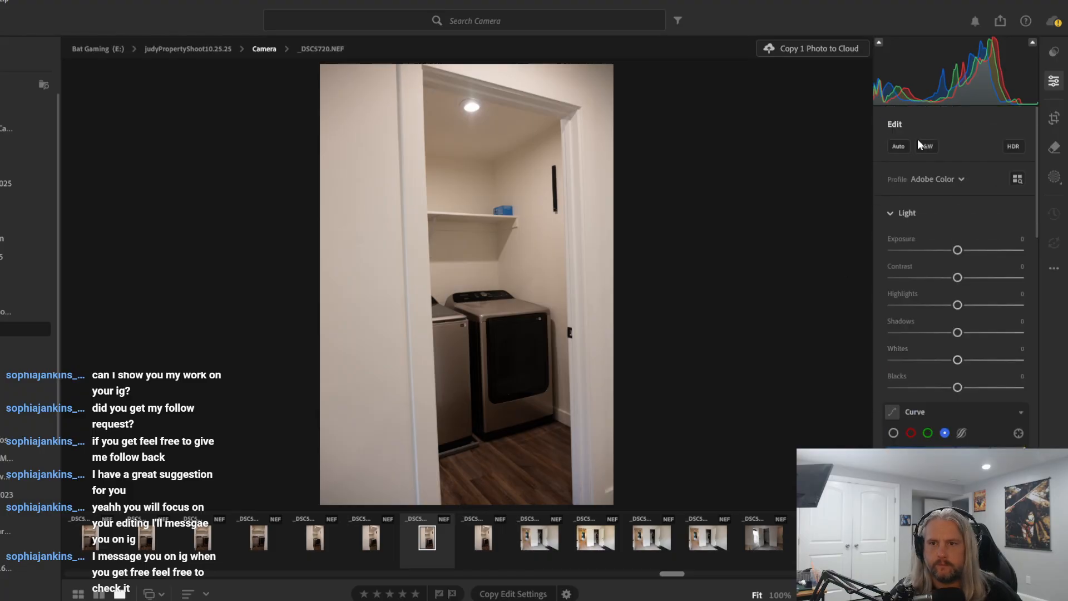
click(902, 148)
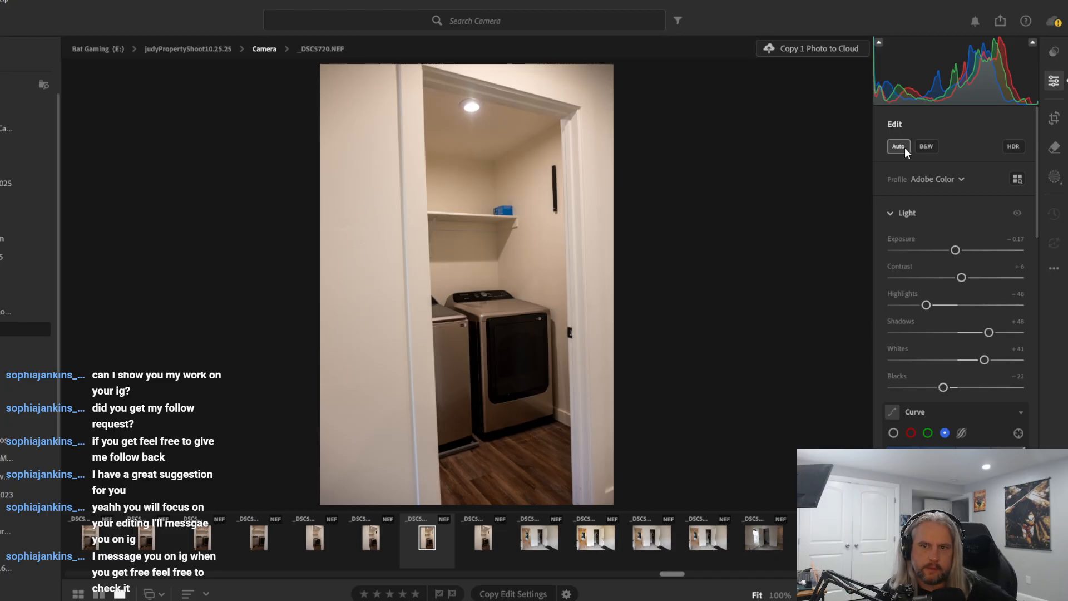
Crop a strip of blank wall off the left side of laundry closet photo _DSC5720
click(1051, 124)
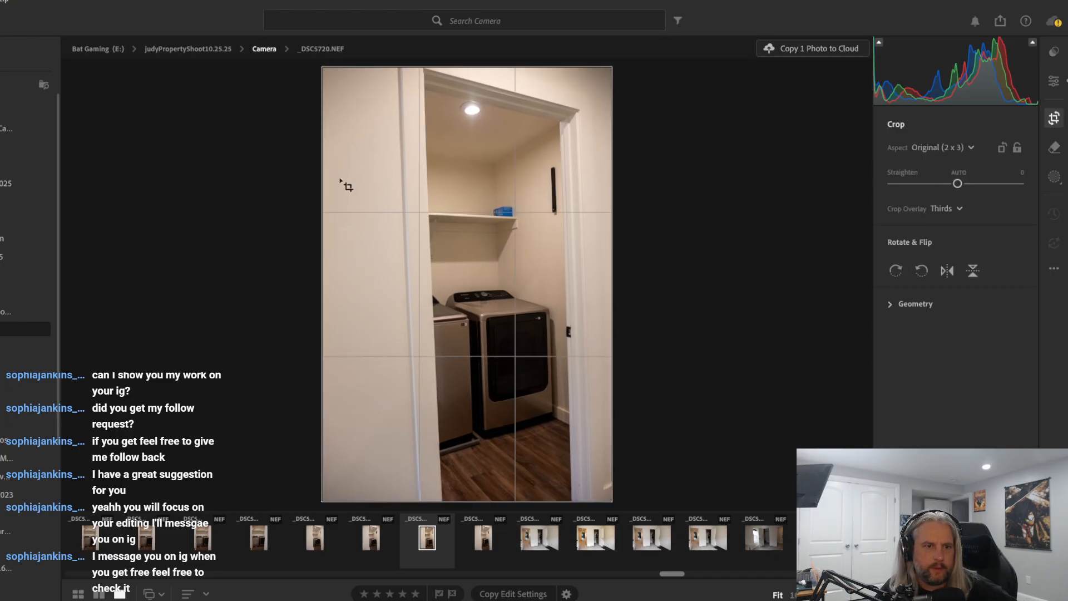
drag(318, 281, 341, 287)
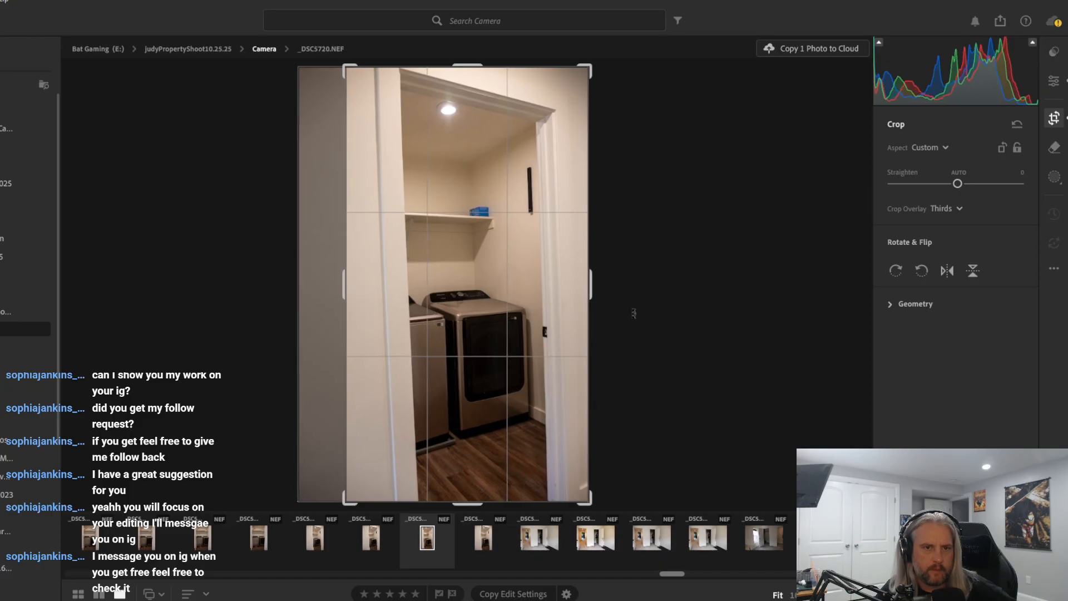
click(1055, 82)
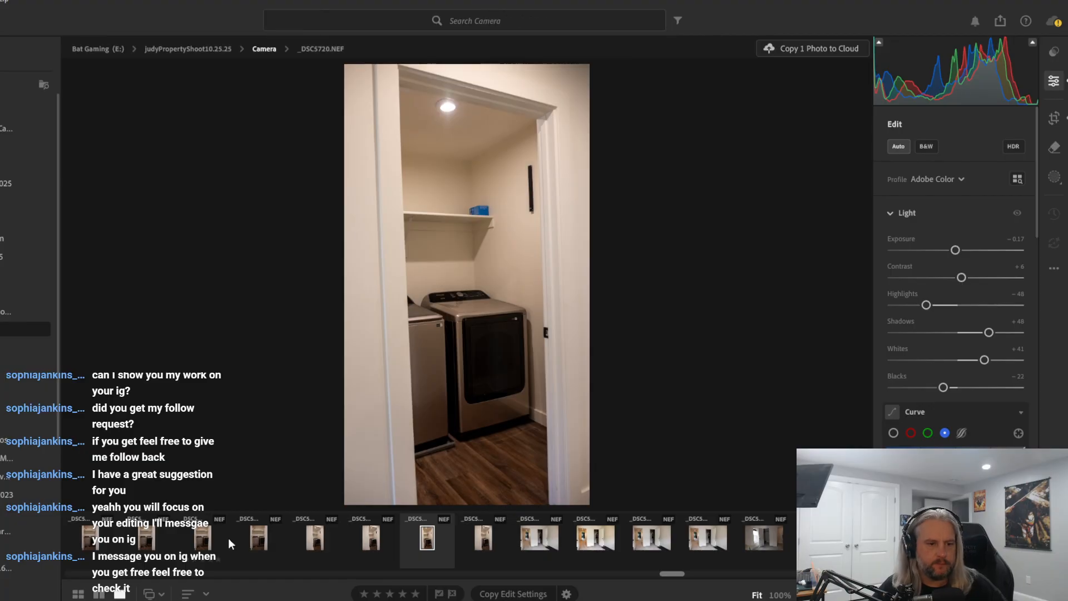
Compare the front-view washer and dryer frames _DSC5723 to _DSC5726 and pick _DSC5725 for editing
click(258, 537)
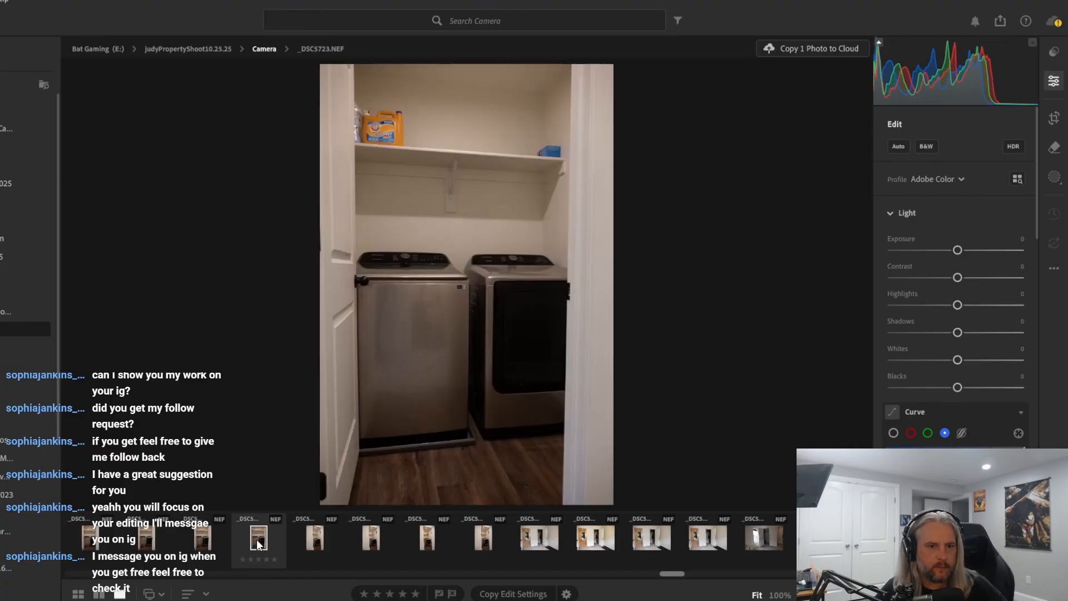
click(202, 541)
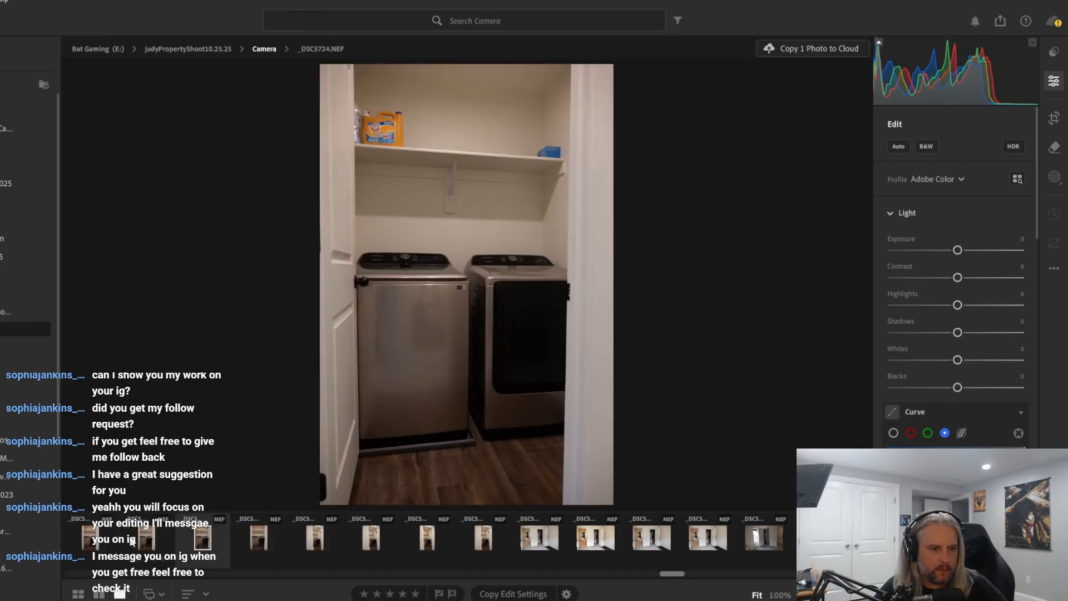
scroll(148, 540, up, 2)
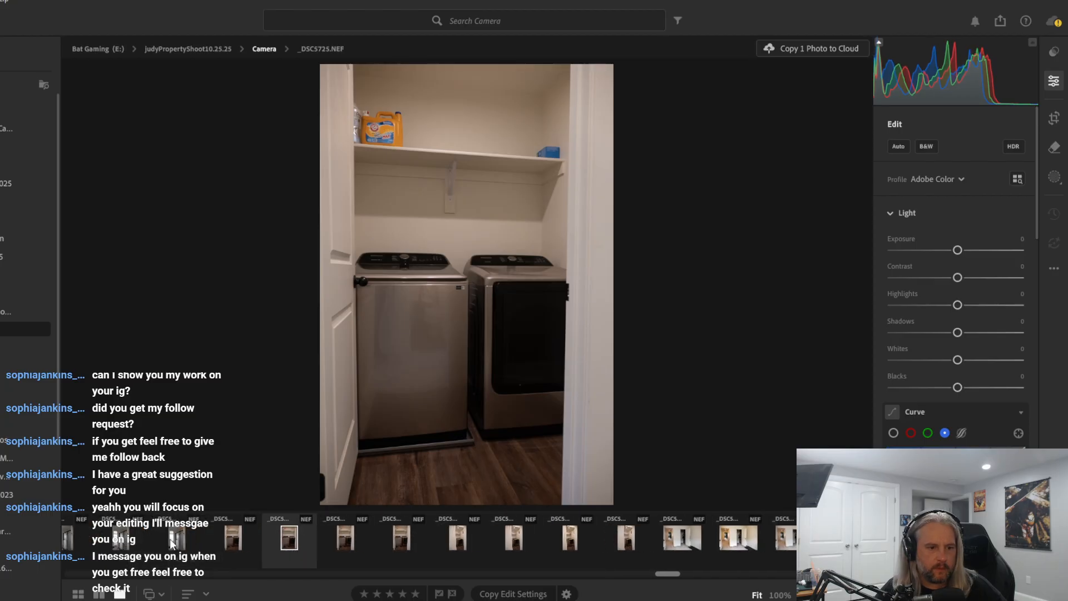
click(239, 539)
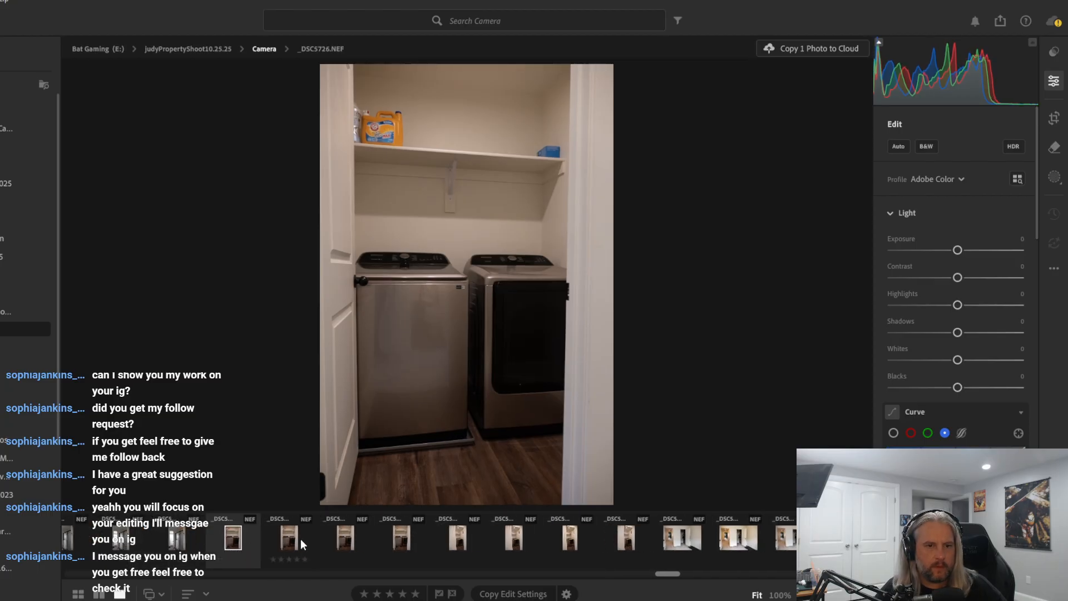
click(301, 540)
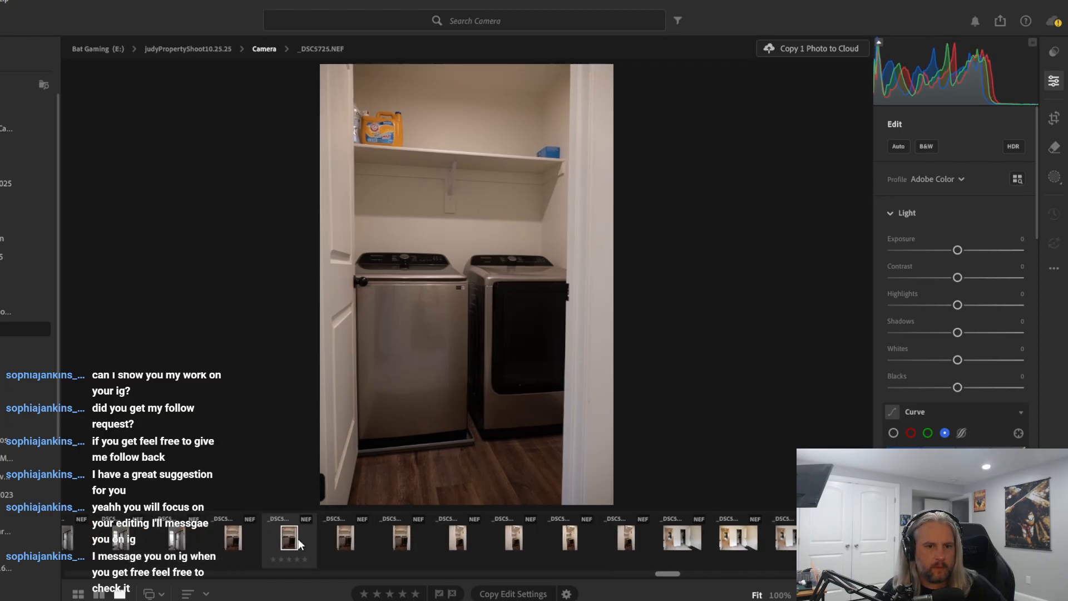
click(354, 541)
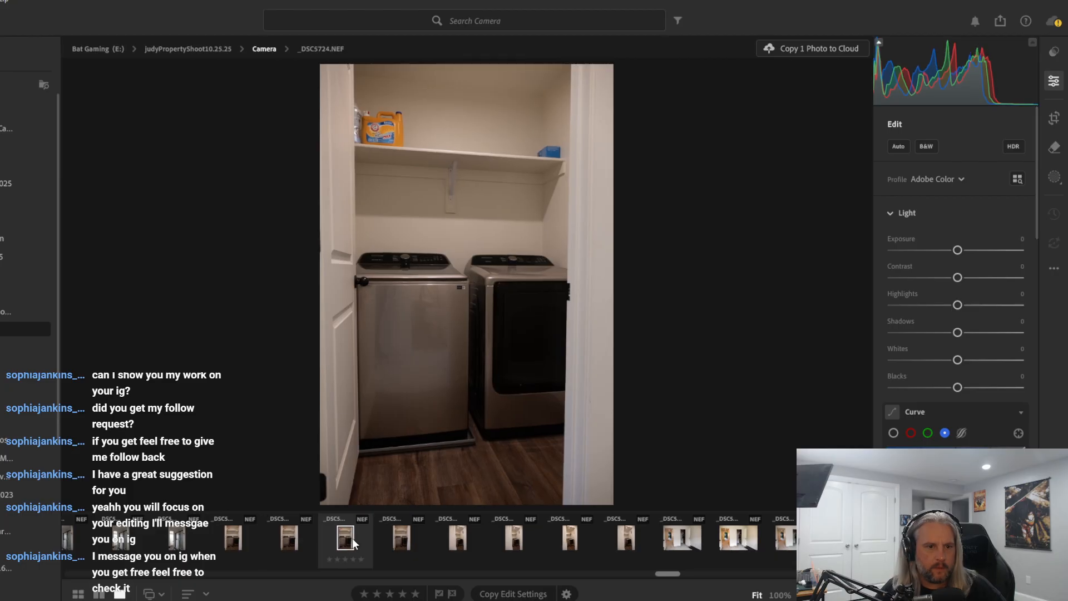
click(299, 543)
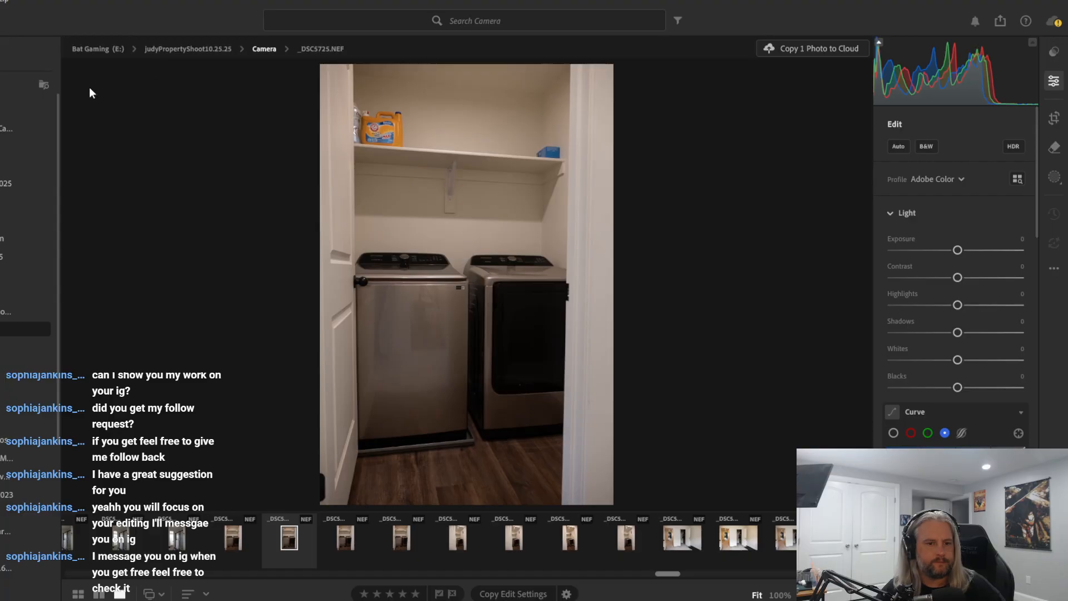
Apply automatic corrections to washer and dryer photo _DSC5725 and set its Dehaze to +9
click(904, 149)
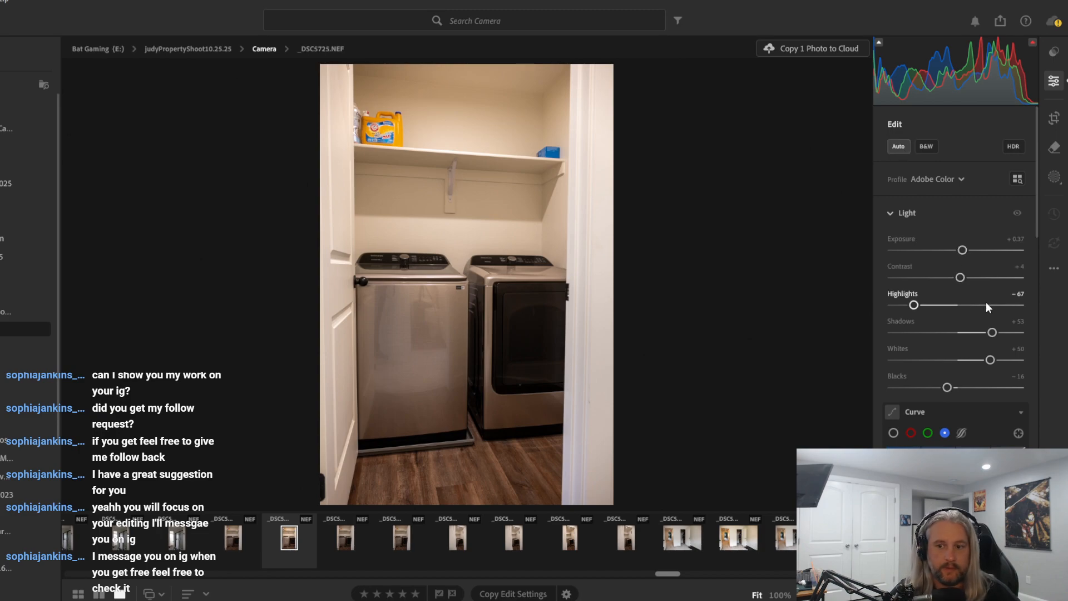
scroll(986, 302, down, 3)
scroll(987, 308, down, 10)
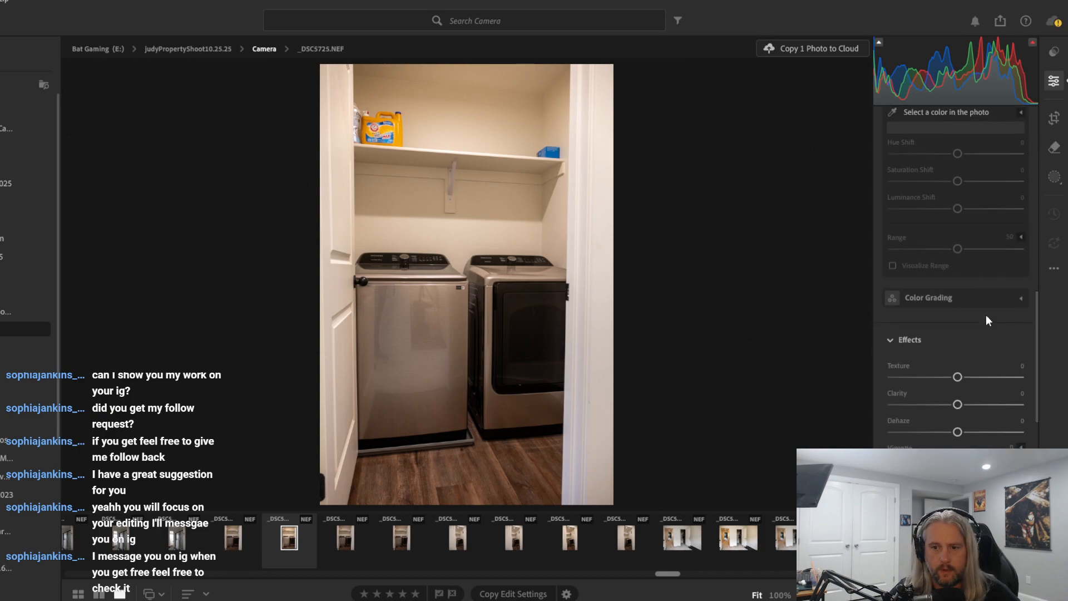
drag(958, 373, 965, 379)
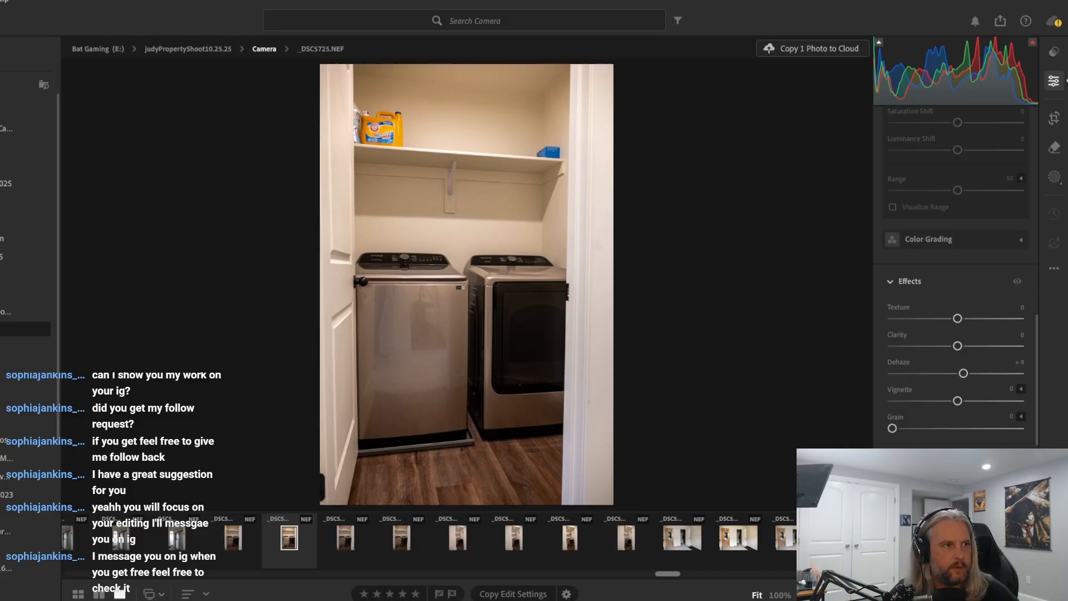
Look through the glass shower doorway frames _DSC5727 to _DSC5734 and compare their framing and exposure
click(189, 536)
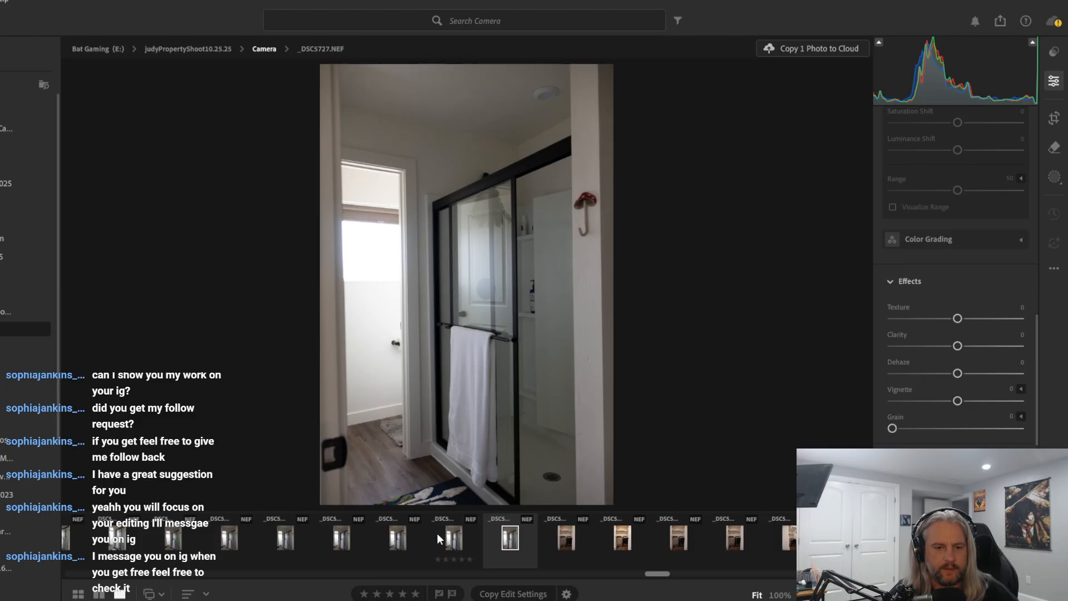
click(438, 533)
click(411, 535)
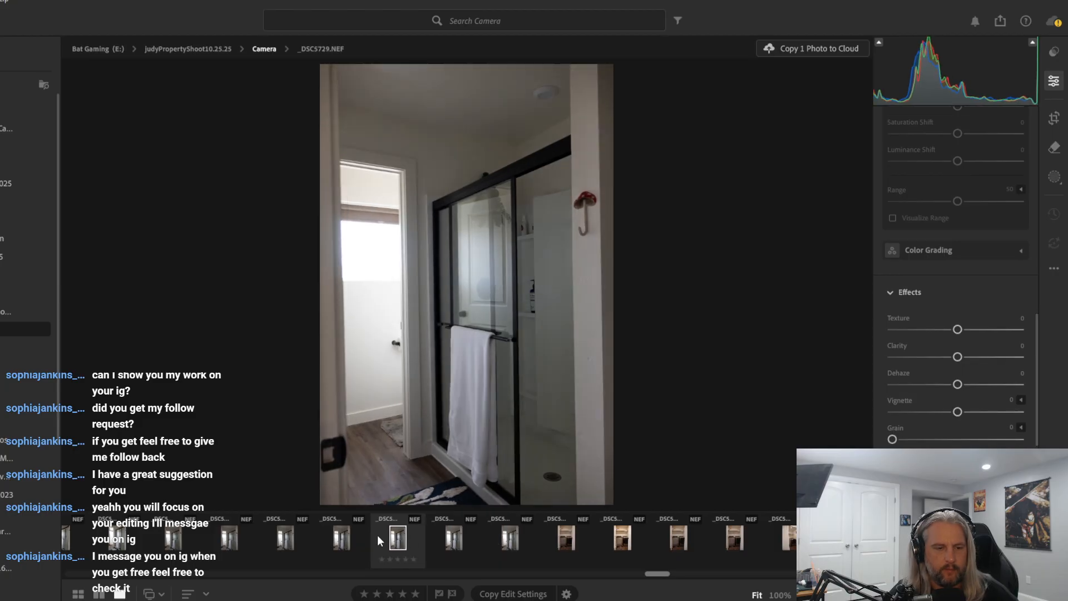
click(355, 538)
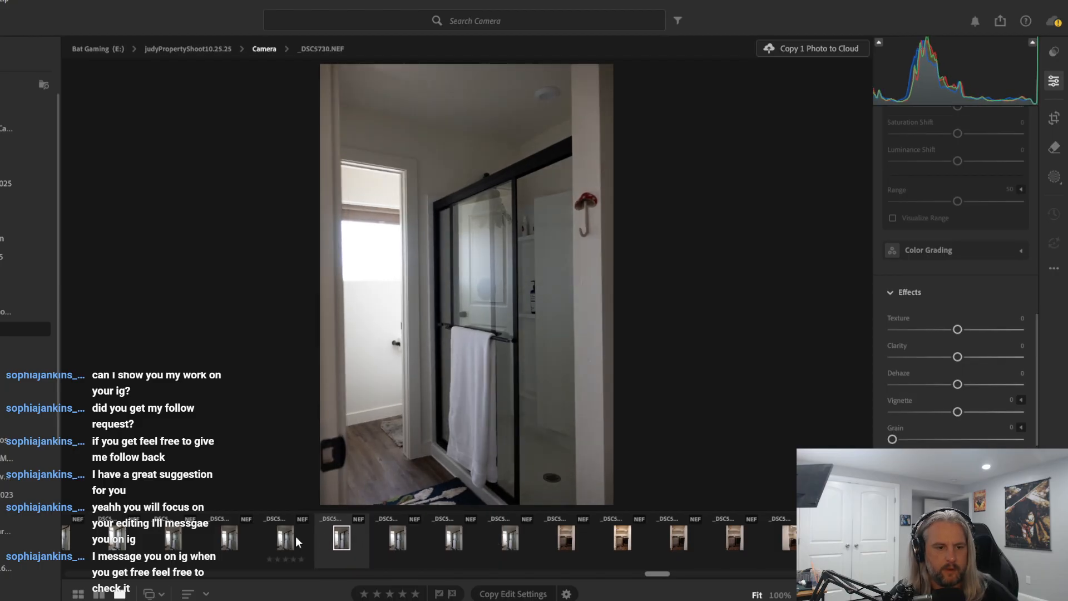
click(296, 537)
click(230, 537)
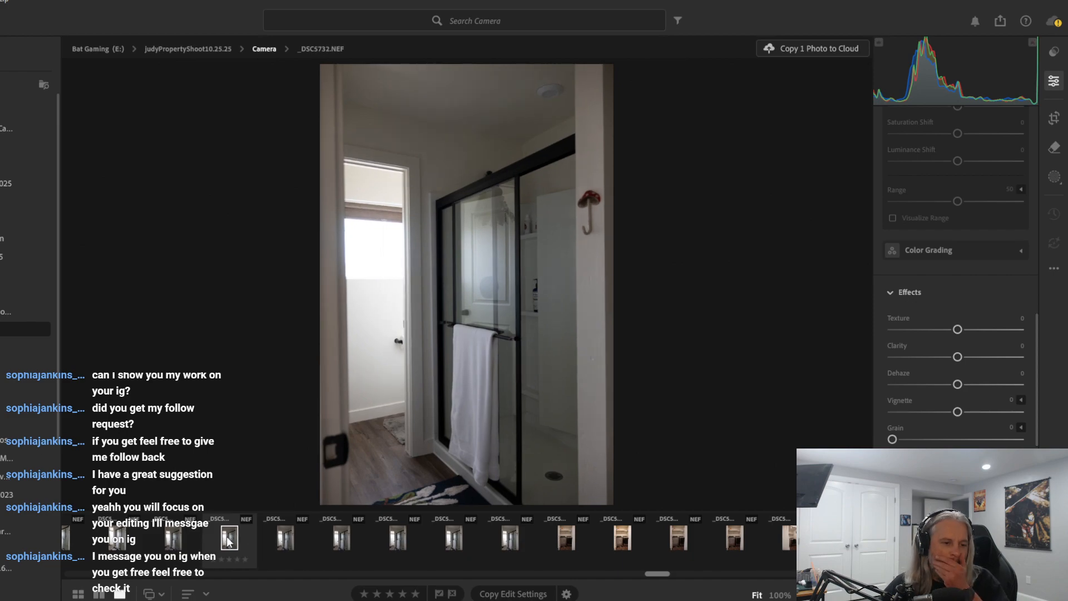
click(180, 541)
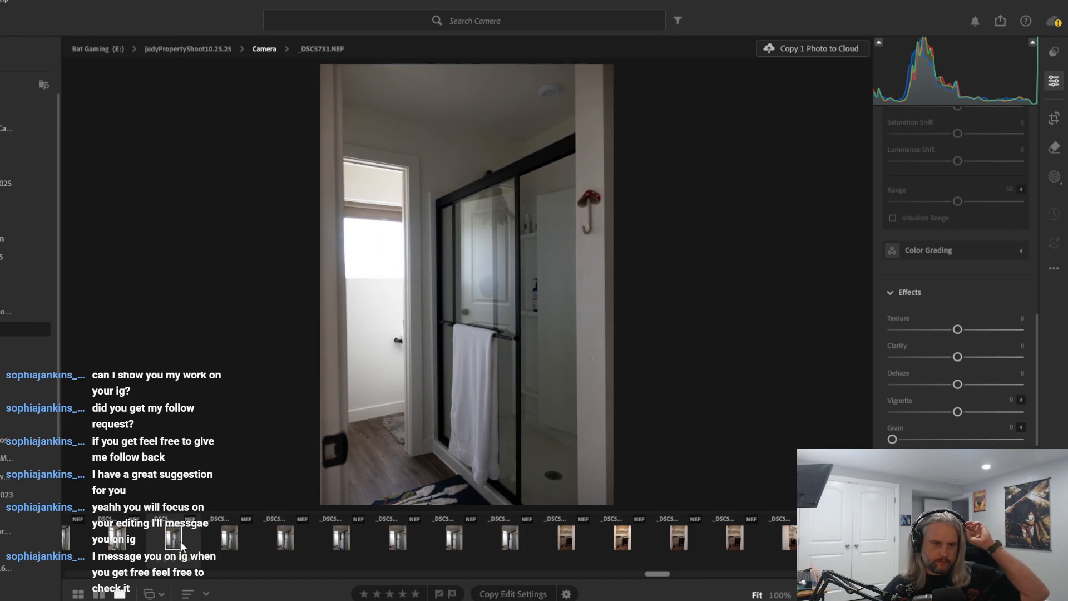
click(122, 540)
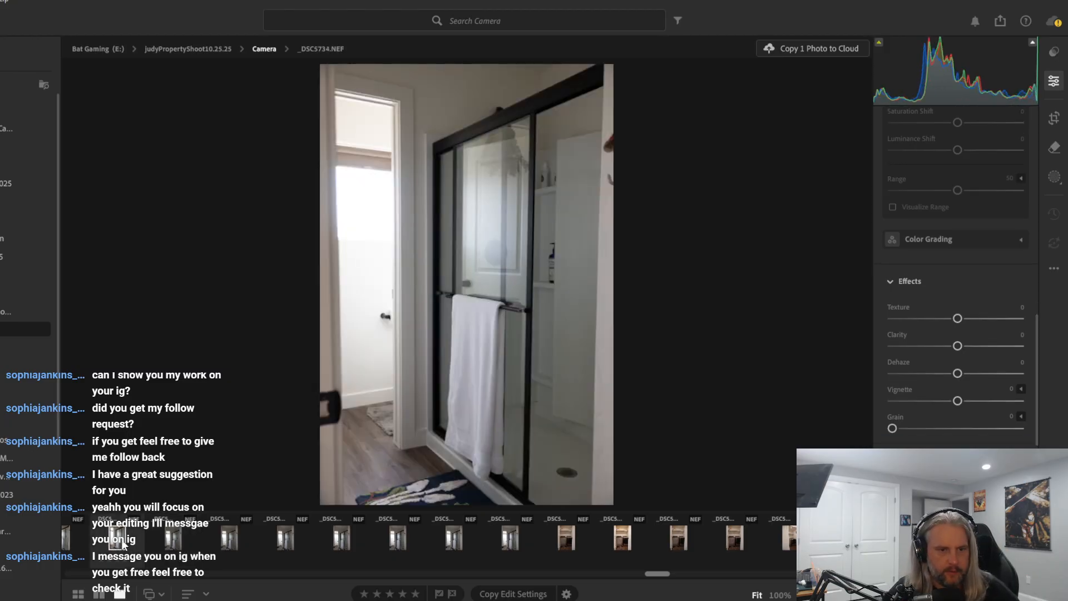
Recheck the wider shower frames from _DSC5733 back to _DSC5729 and return to _DSC5730
click(181, 536)
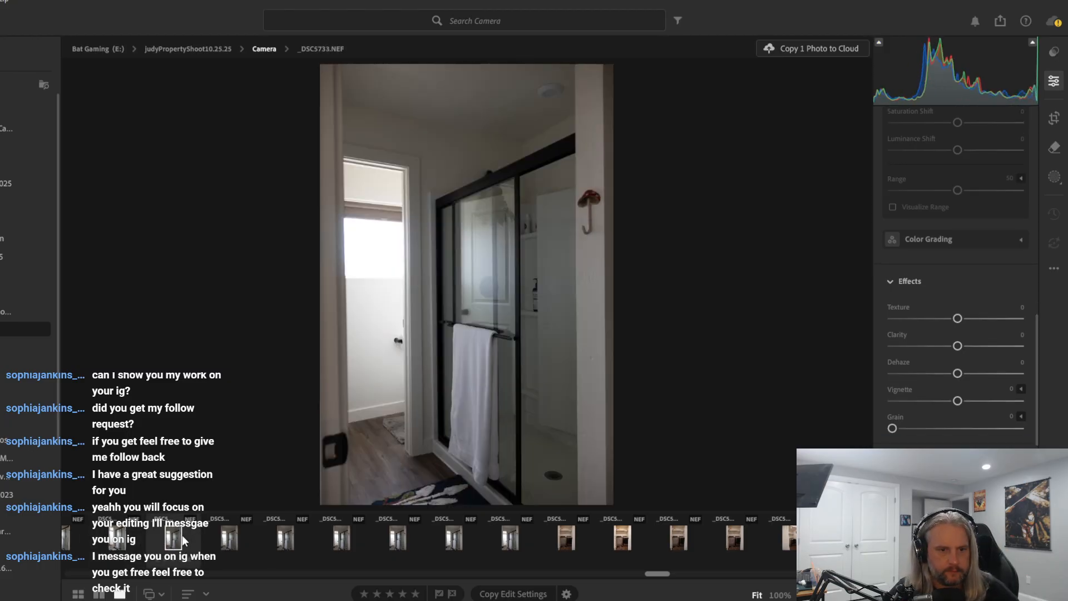
click(288, 536)
click(342, 537)
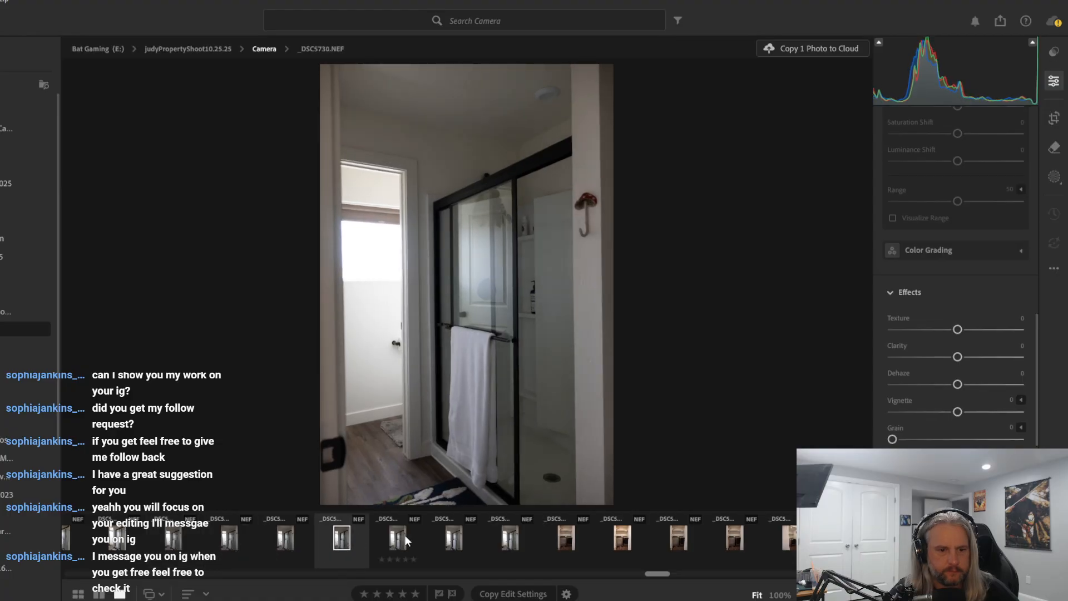
click(406, 539)
click(343, 539)
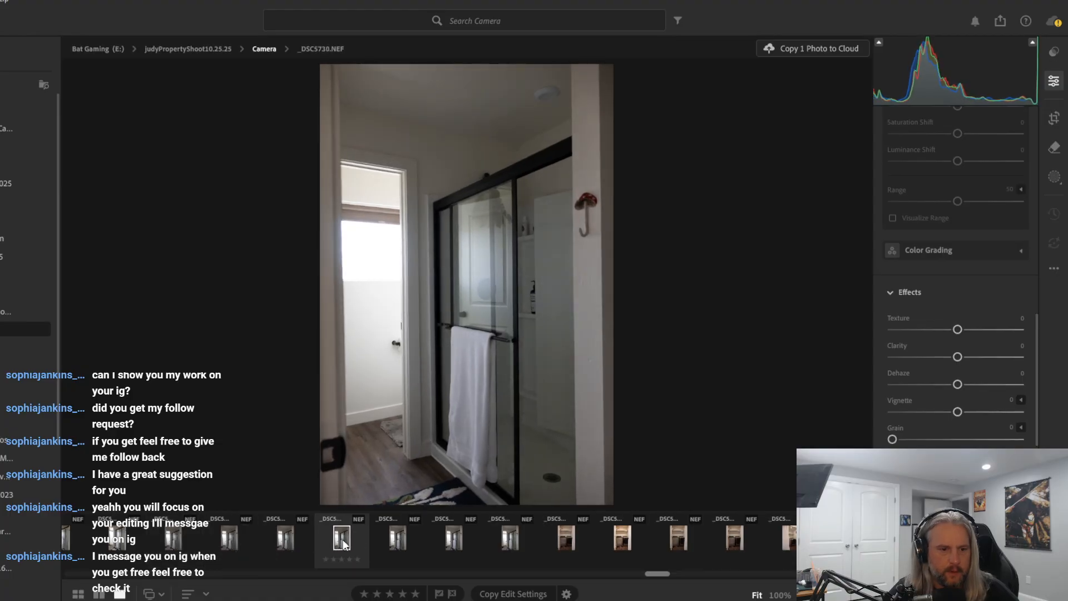